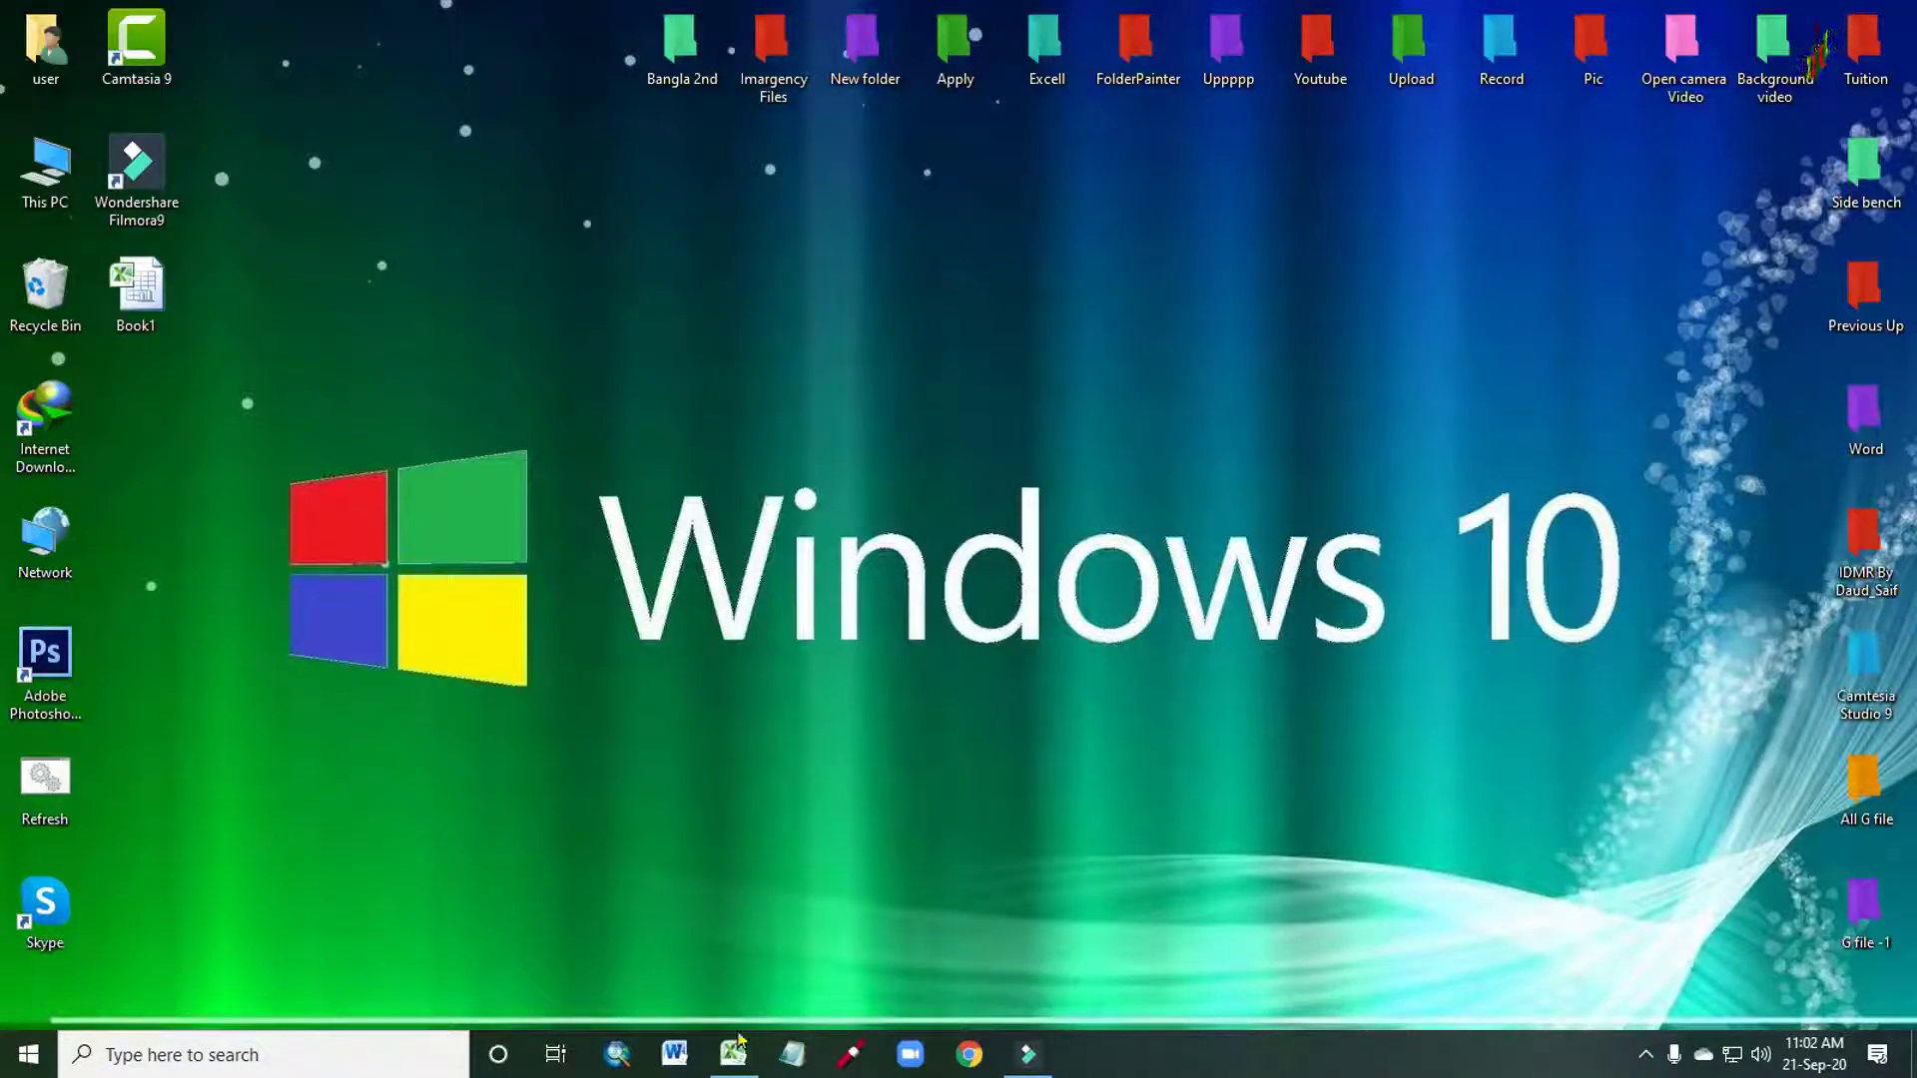
Step: Restore the minimized Book1 workbook window from the taskbar
{"action": "left_click", "coordinate": [734, 1052]}
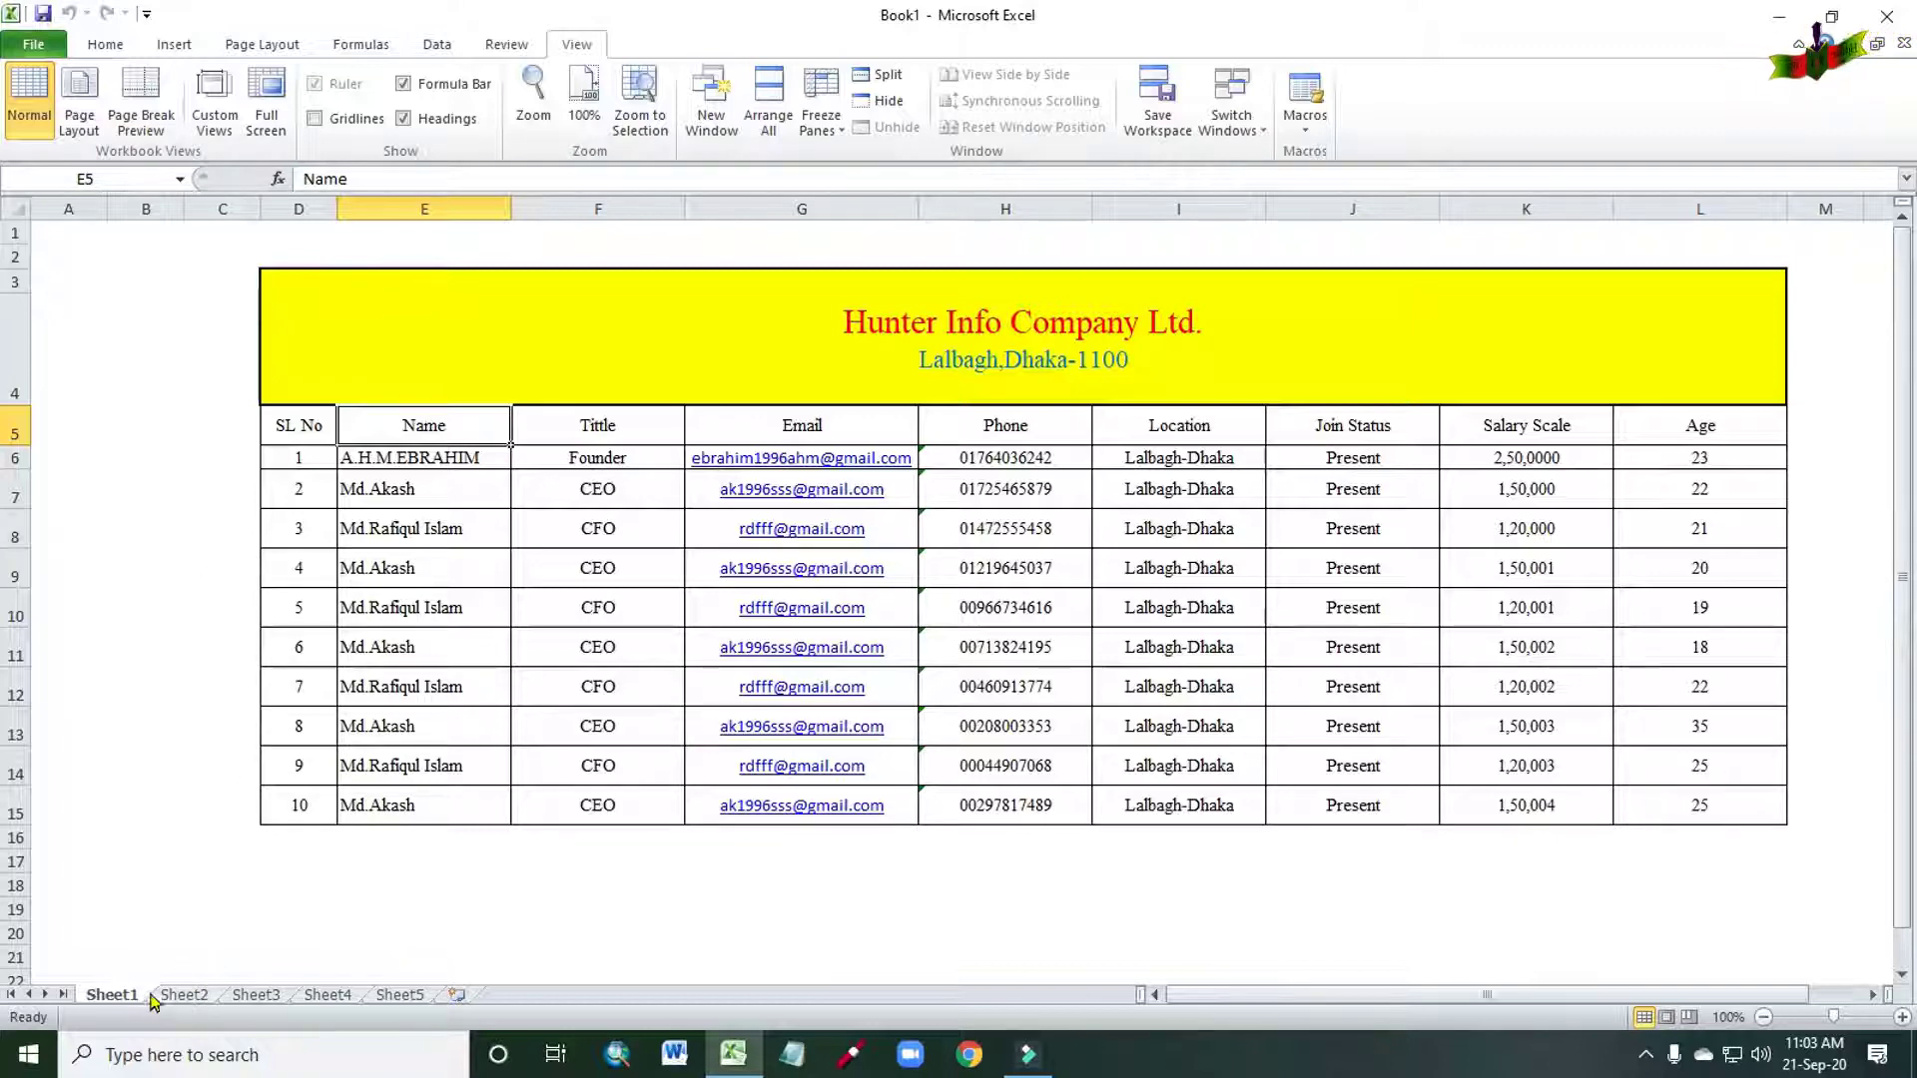
Step: Switch from the Sheet1 staff table to the blank Sheet2
{"action": "left_click", "coordinate": [186, 995]}
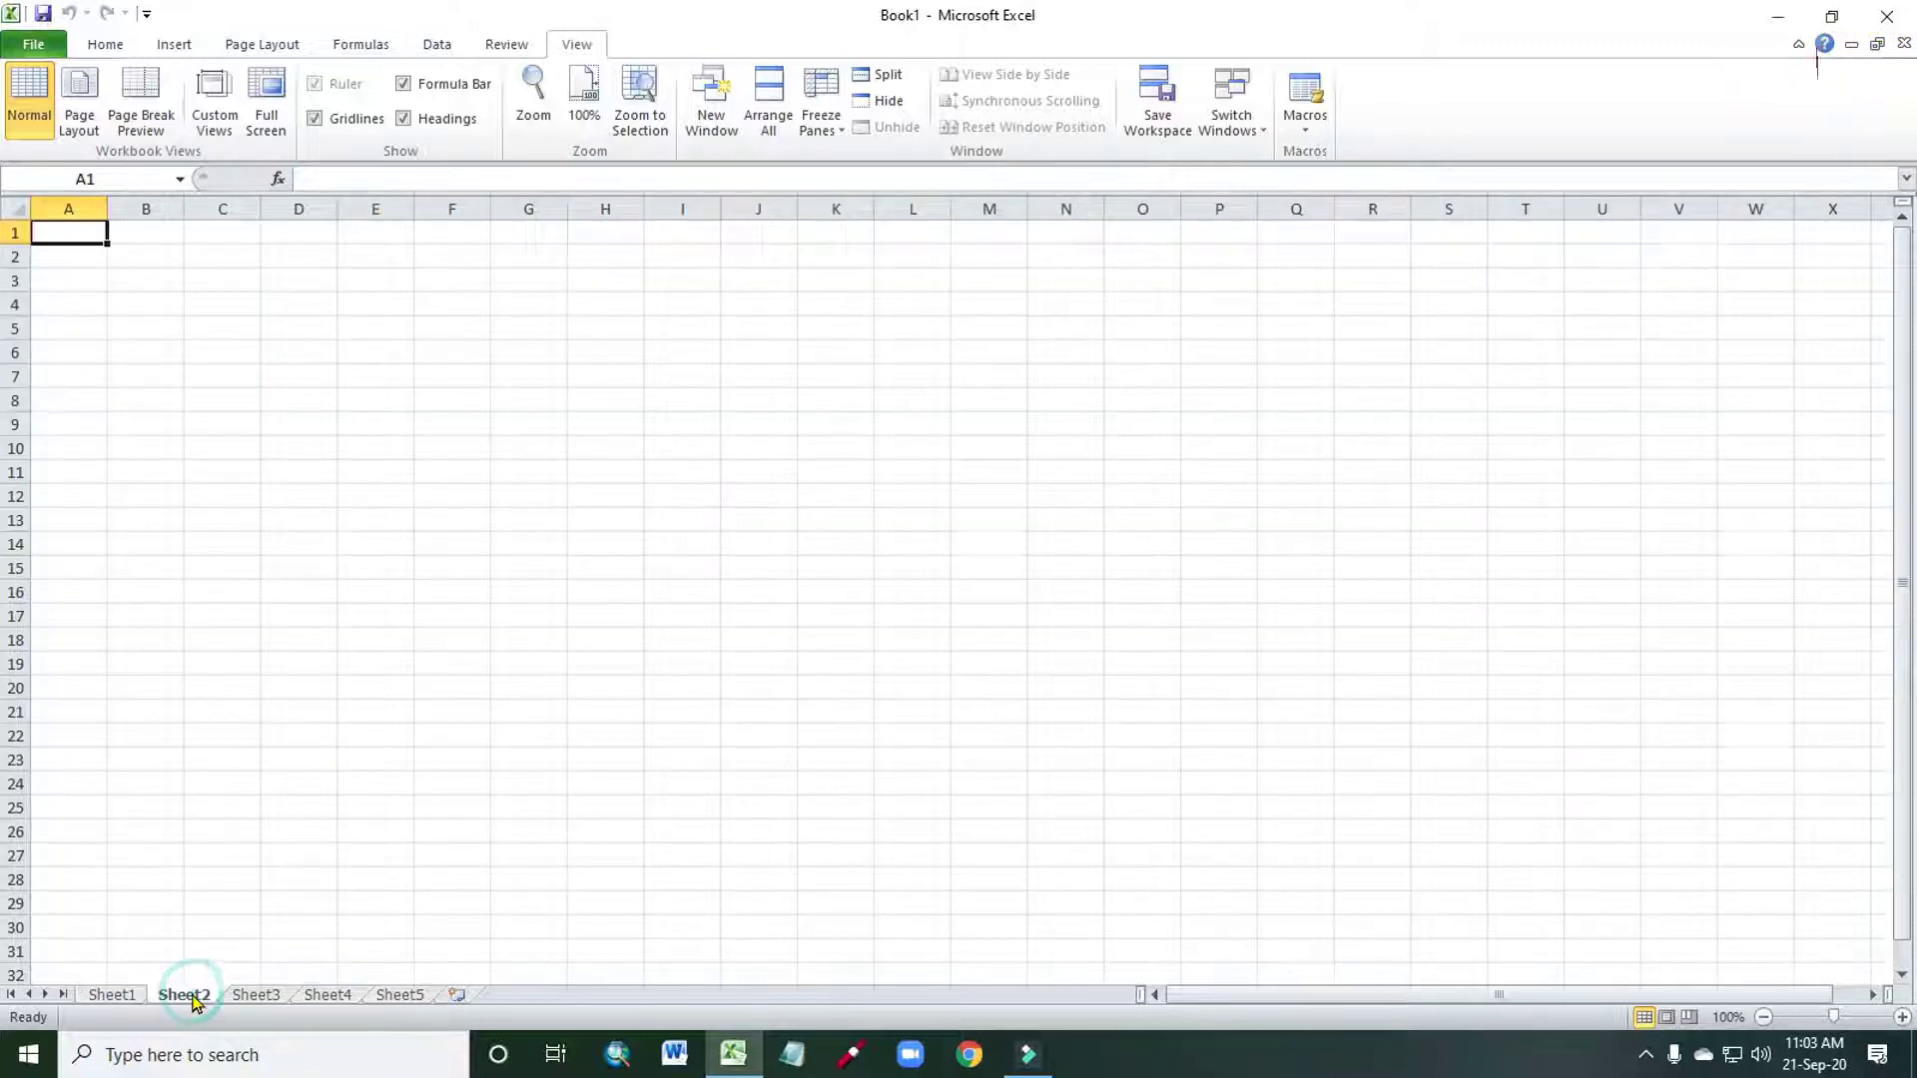
{"action": "left_click", "coordinate": [365, 329]}
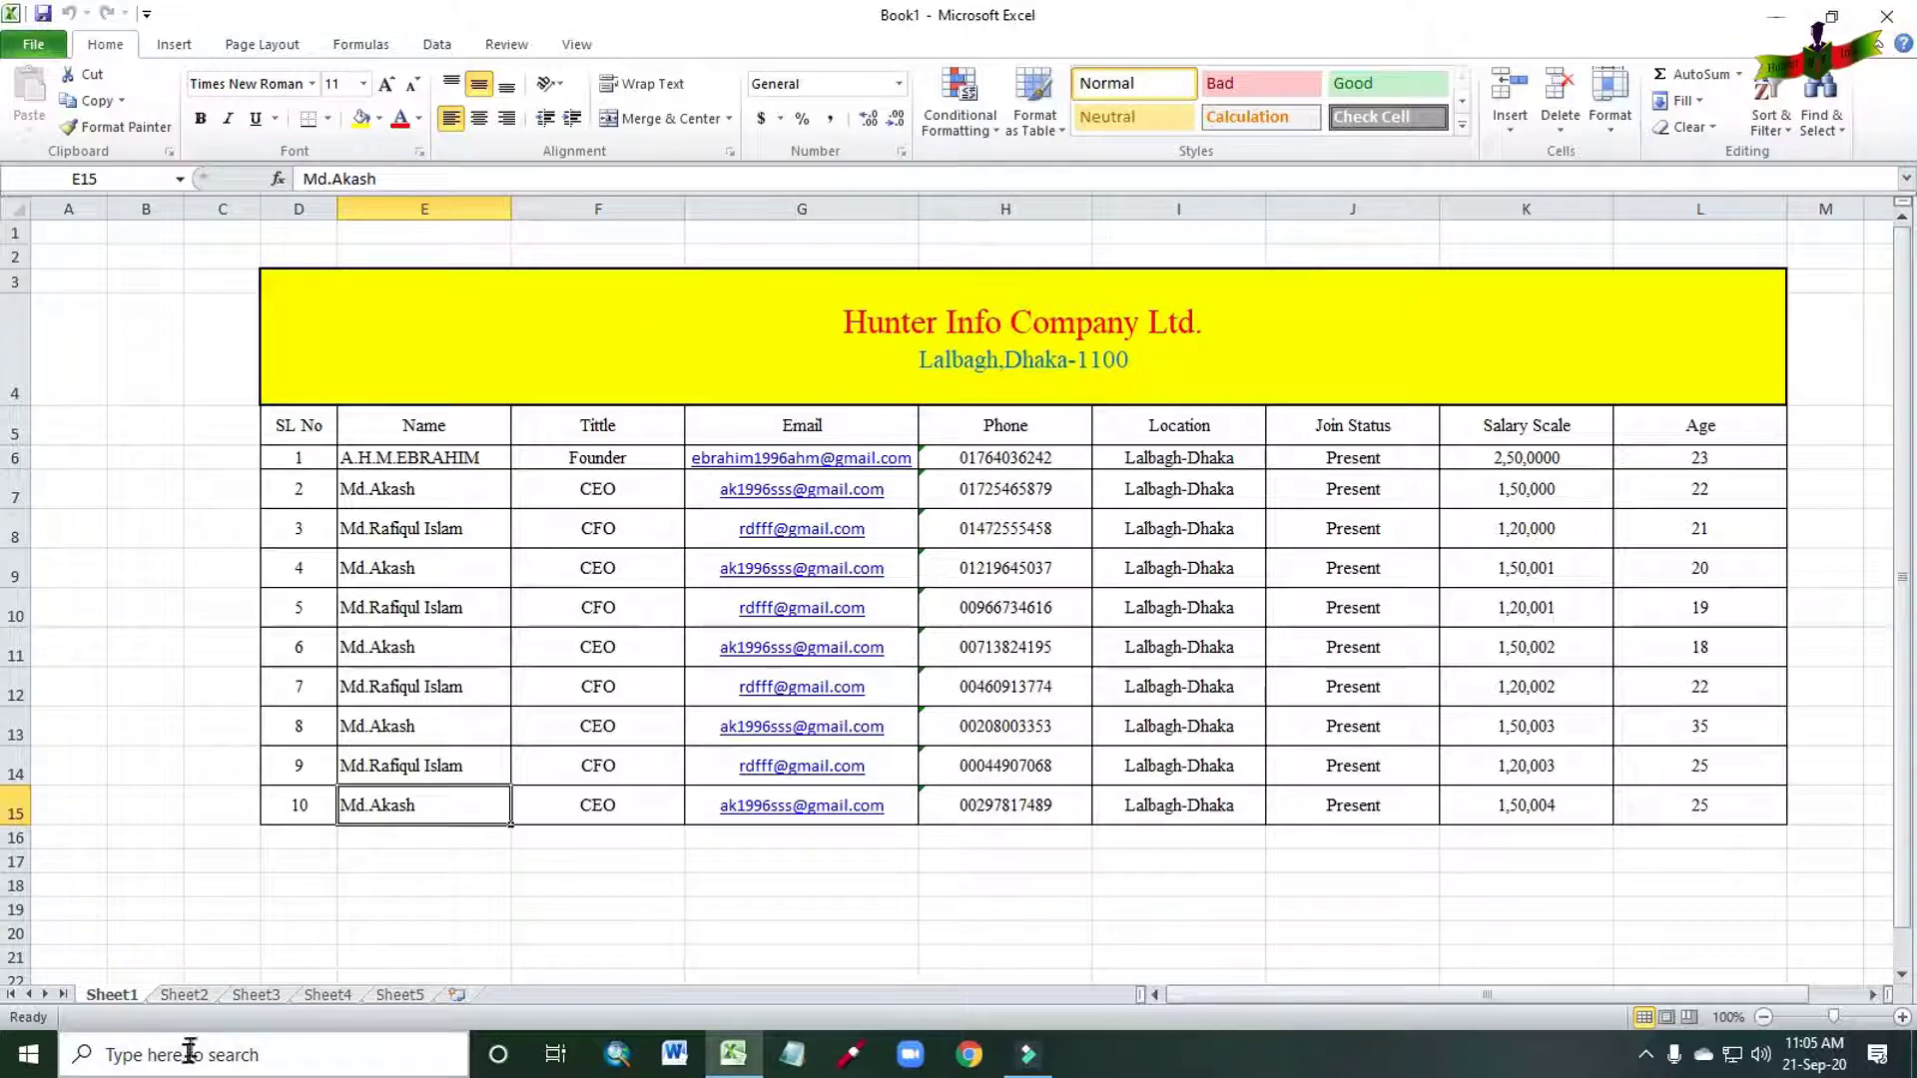
{"action": "left_click", "coordinate": [184, 996]}
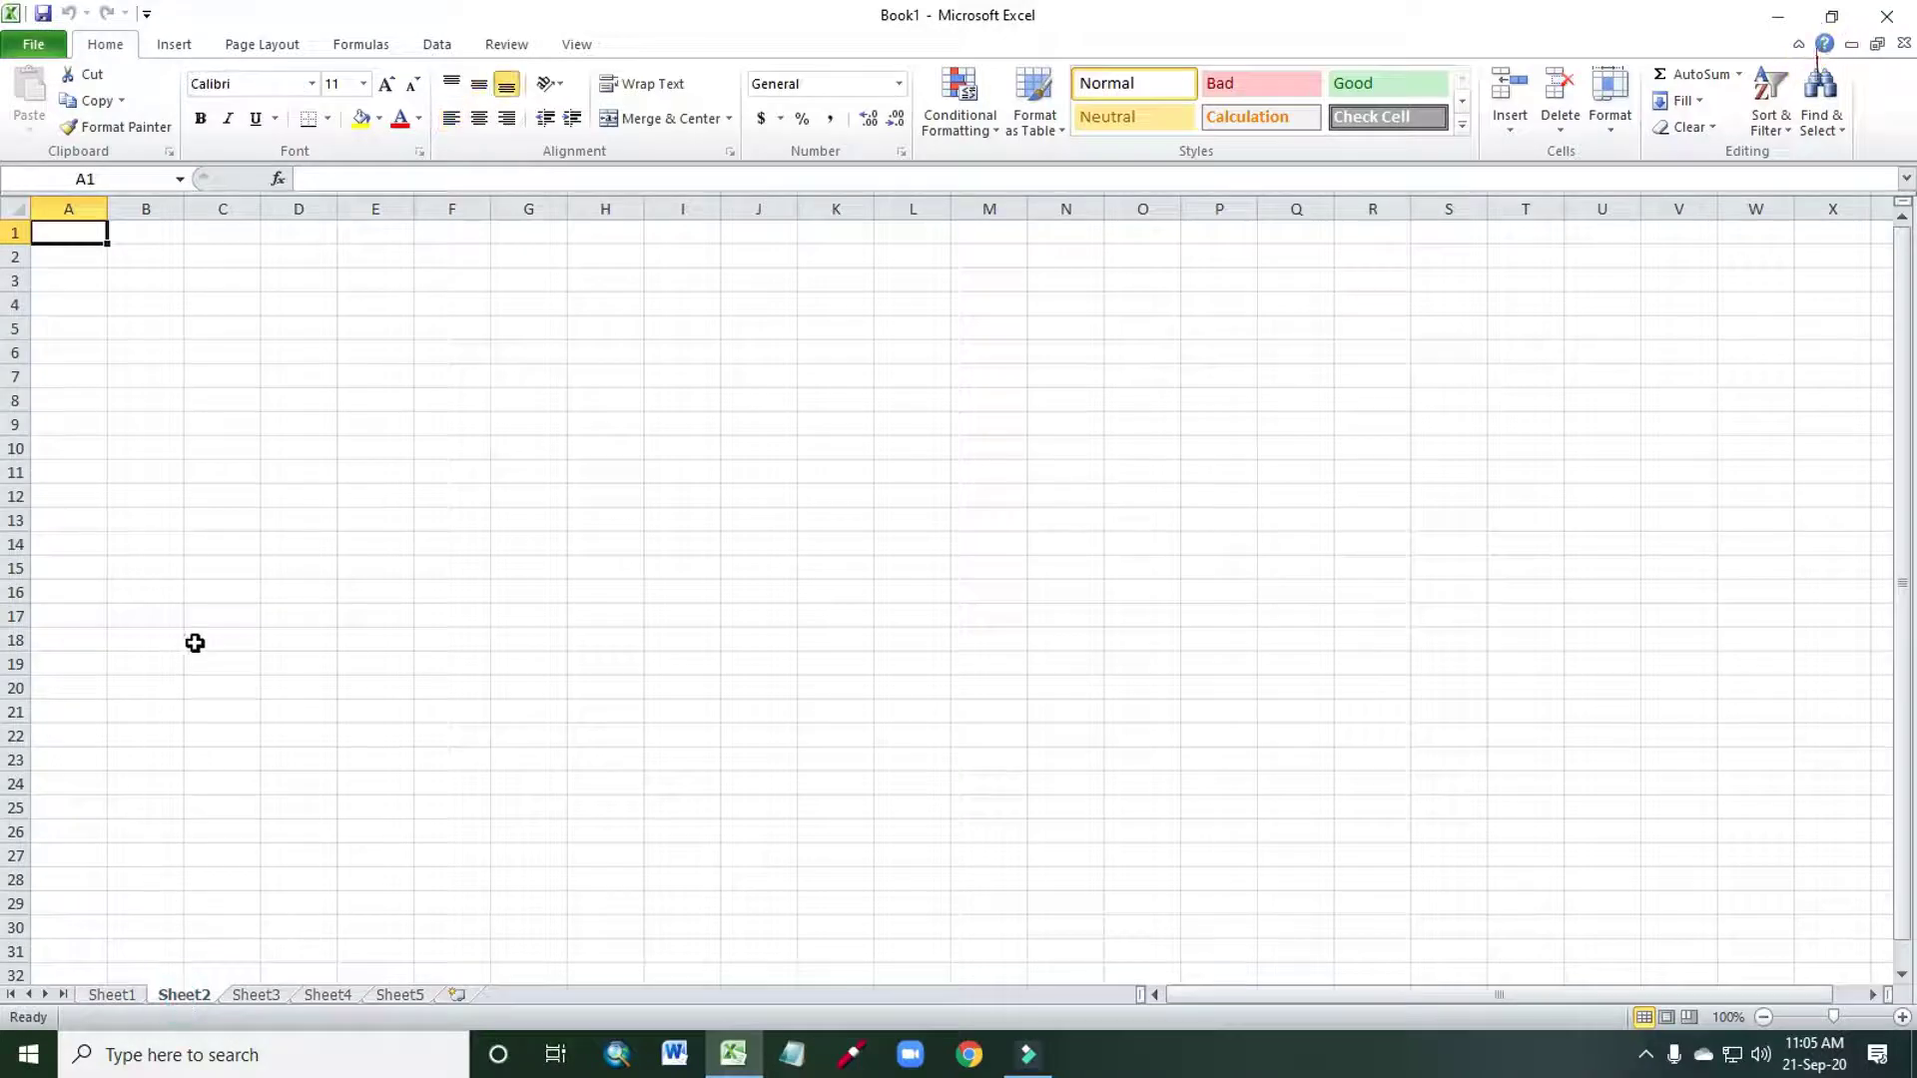
{"action": "left_click", "coordinate": [296, 330]}
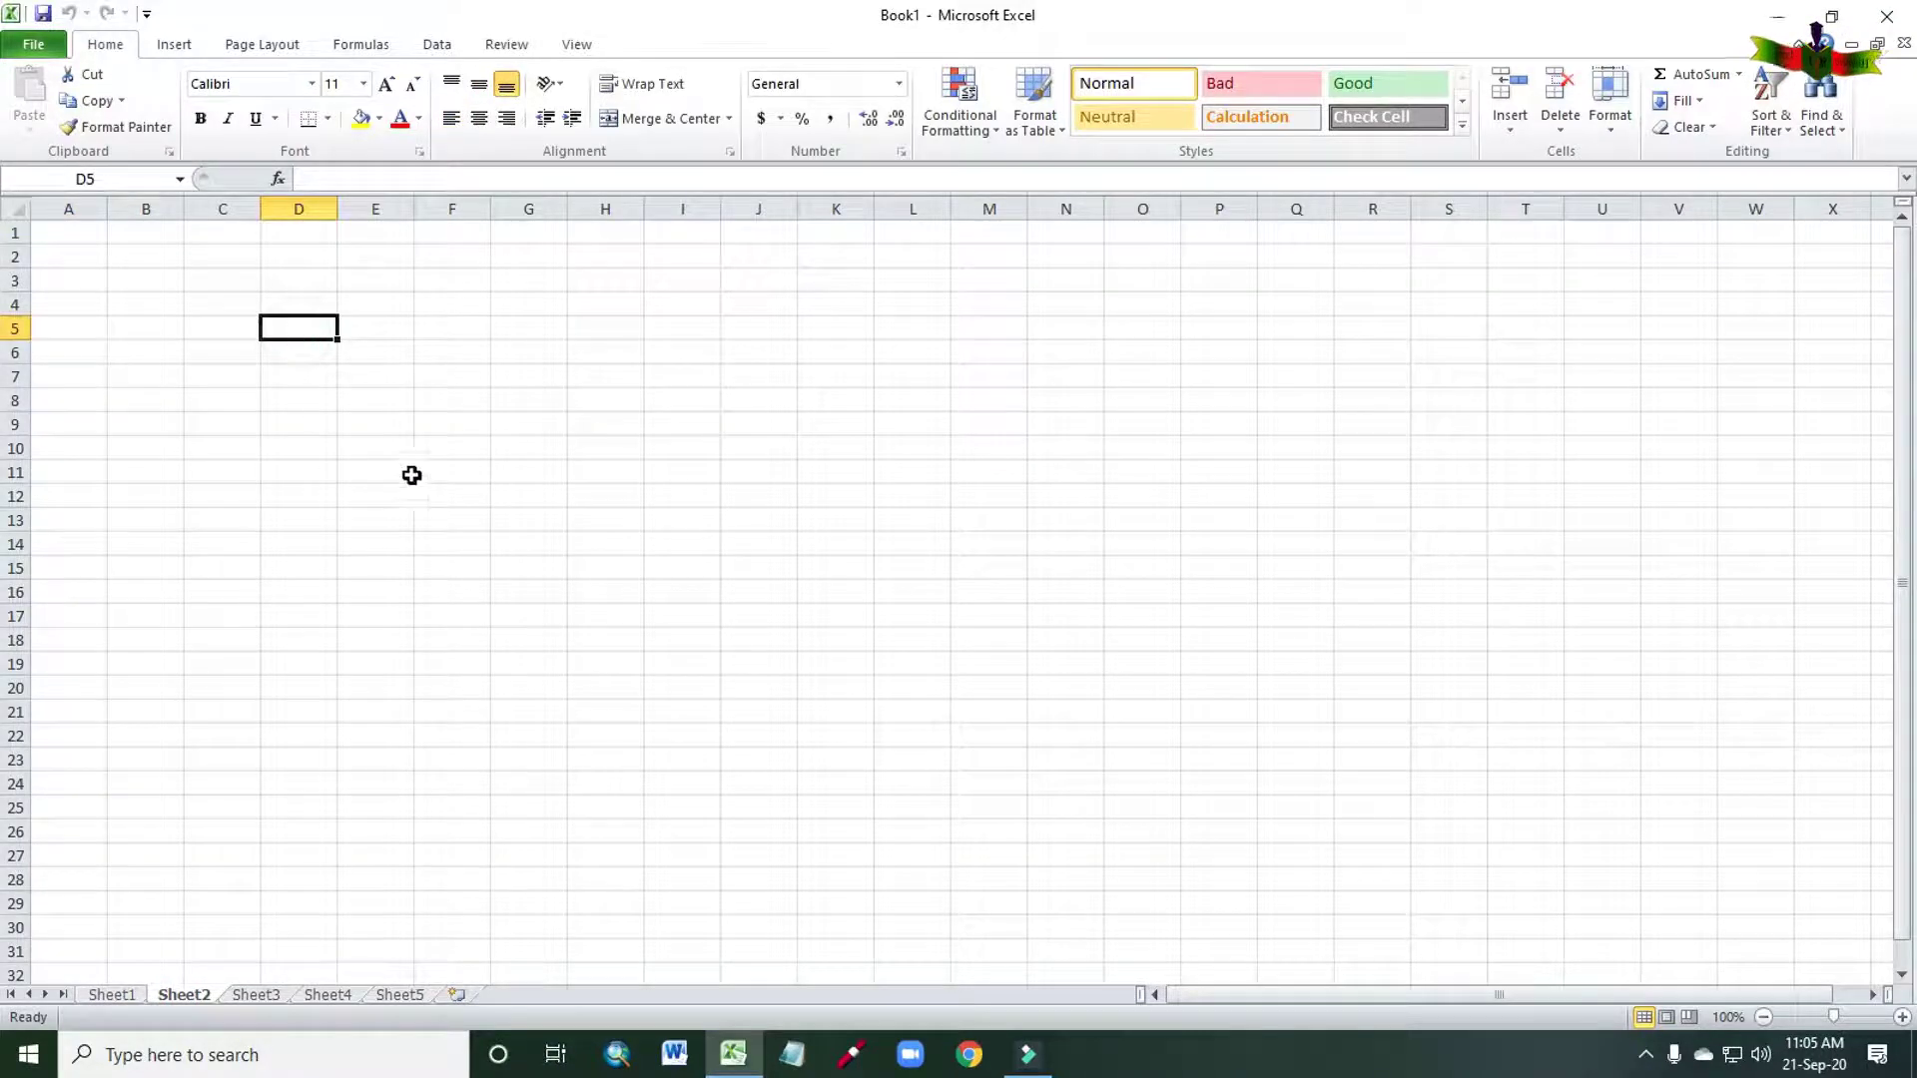
Step: Enter headers Sl No, Name, Tittle, Email and Phone across D5:H5
{"action": "type", "text": "Sl "}
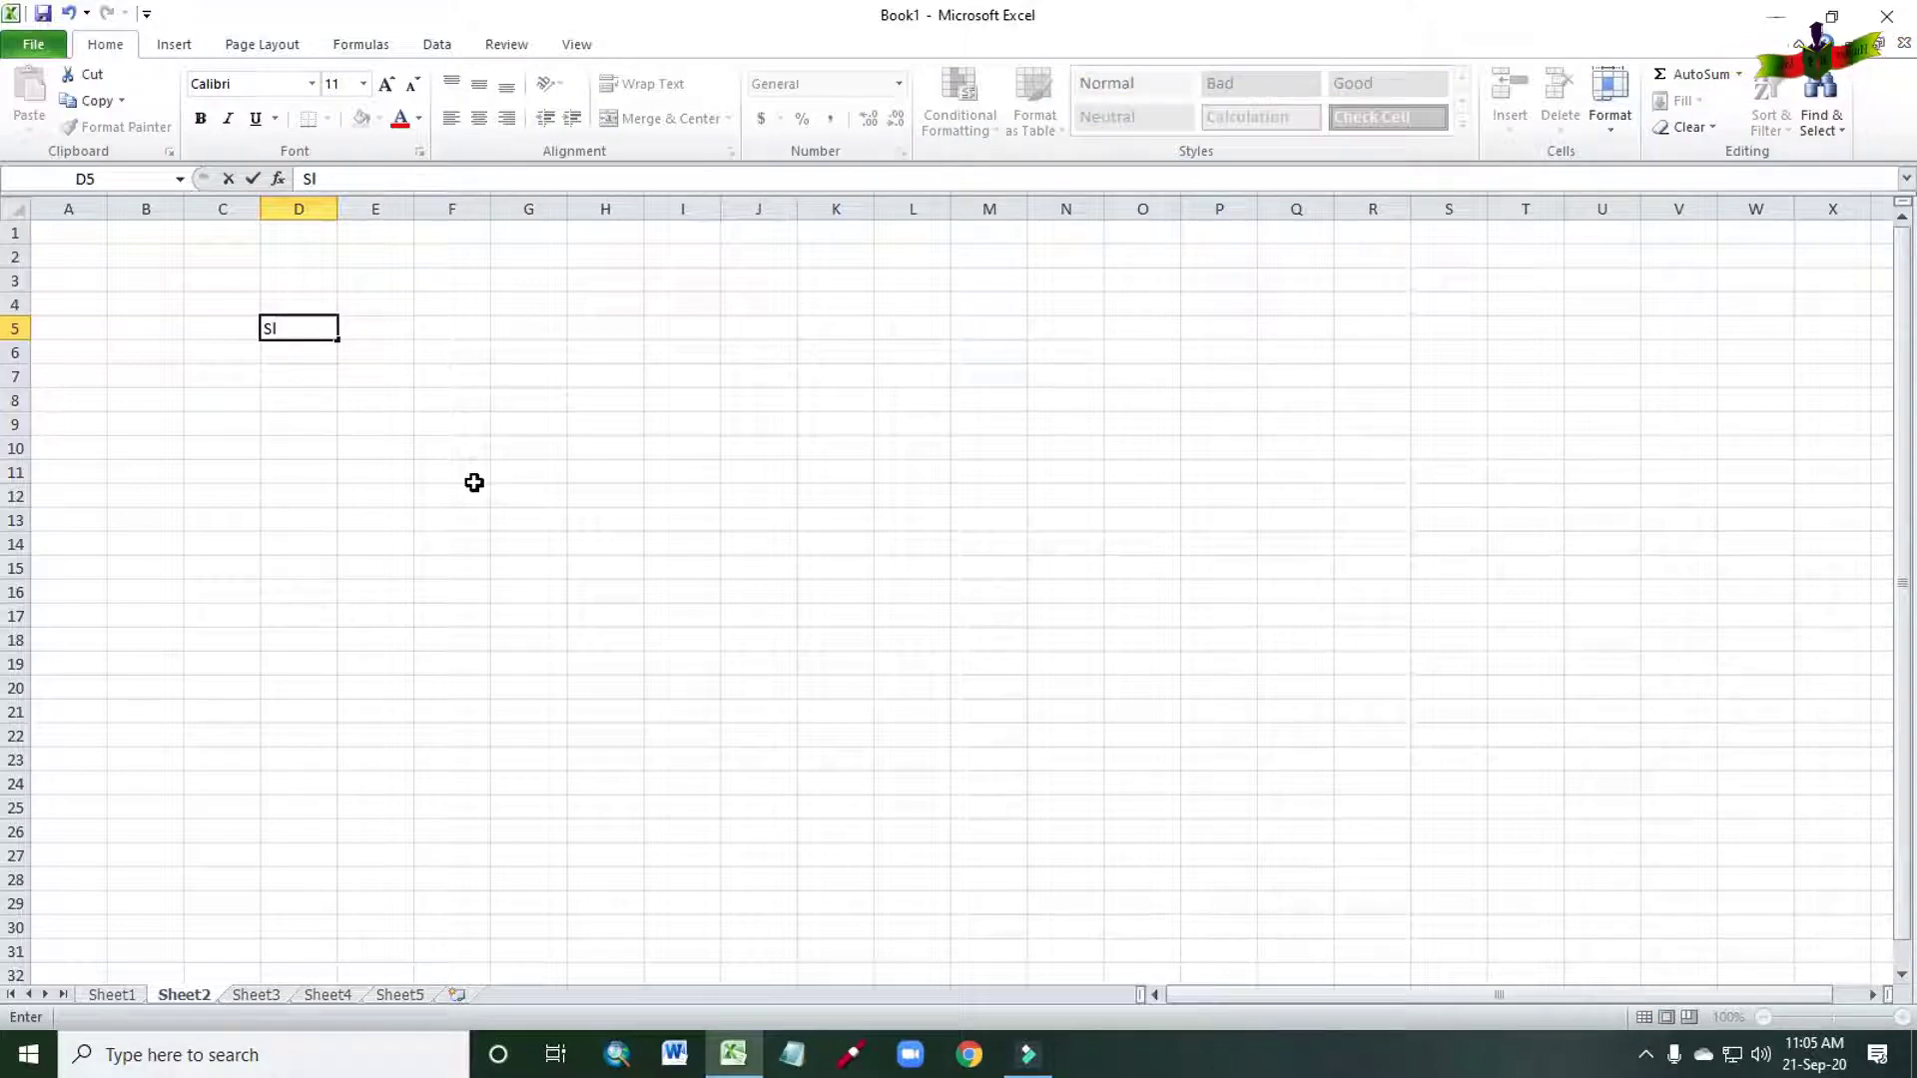
{"action": "type", "text": "N"}
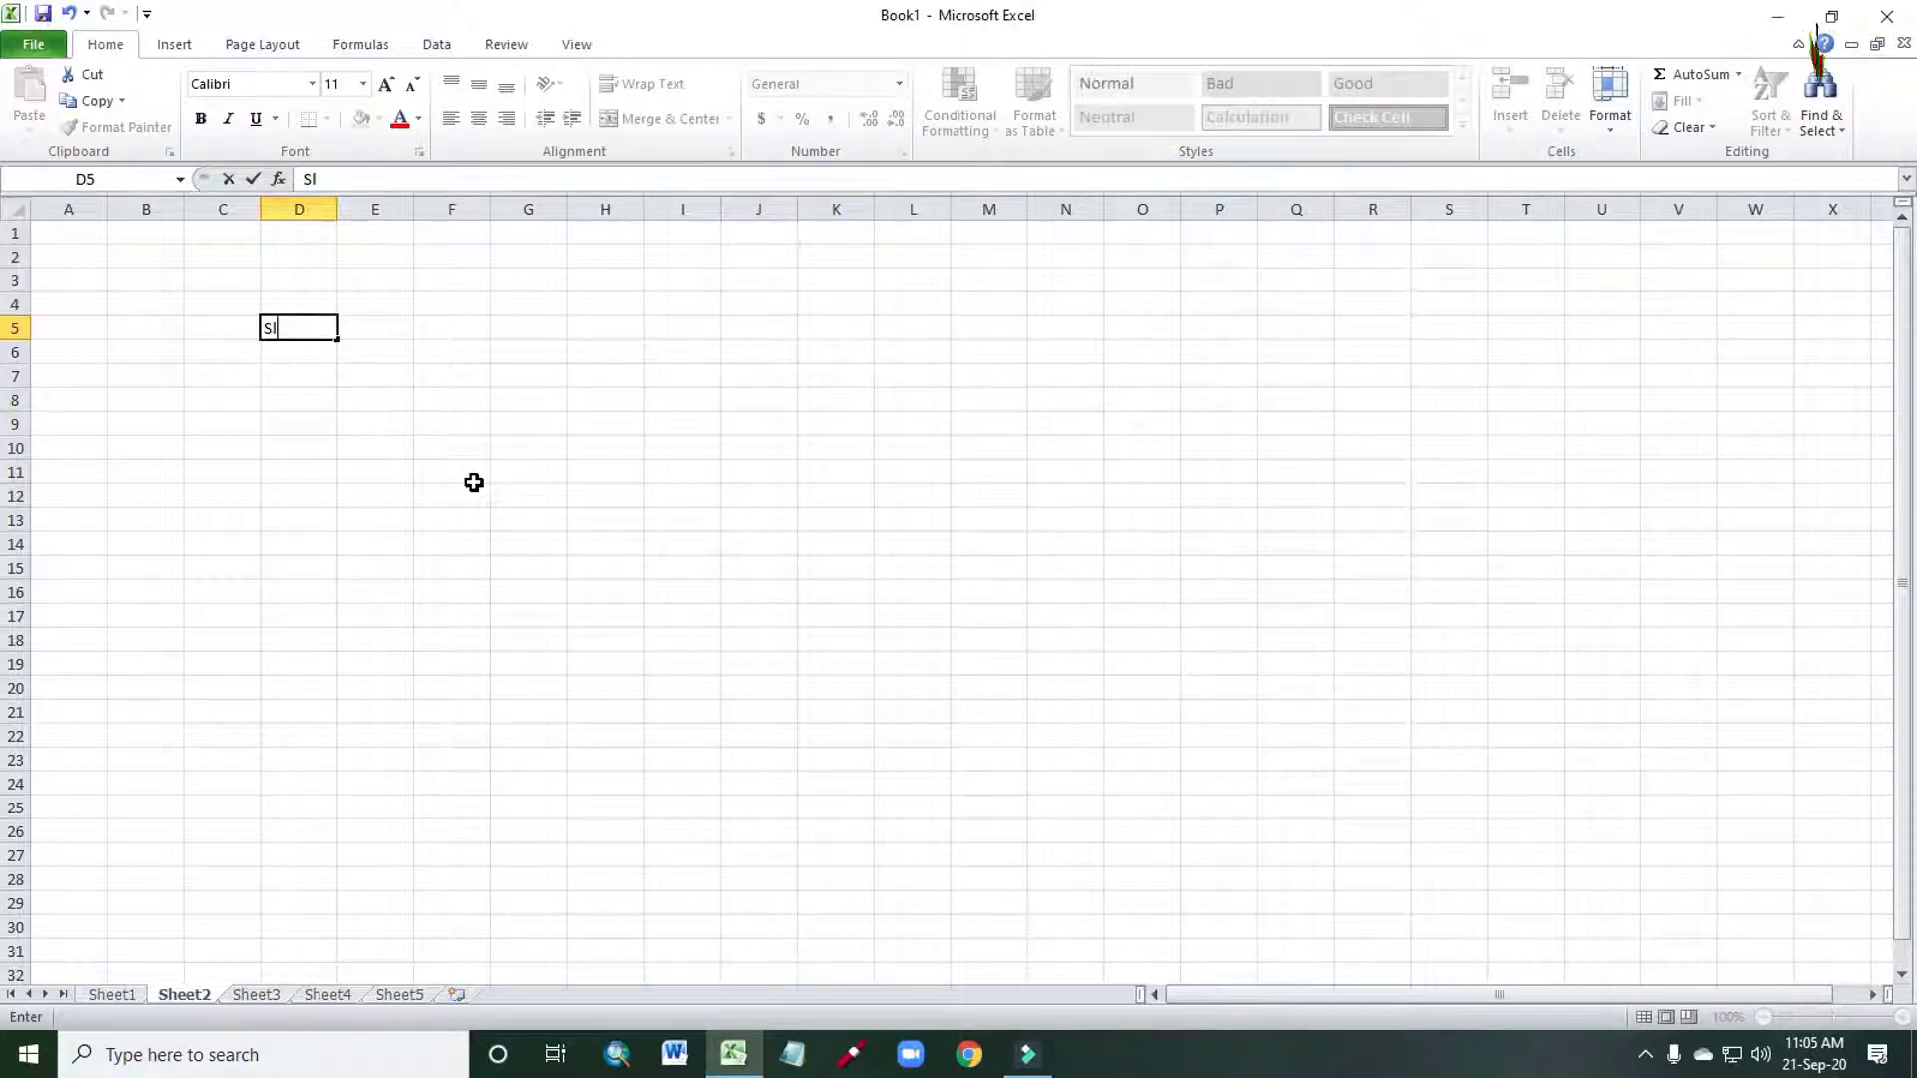
{"action": "type", "text": "o"}
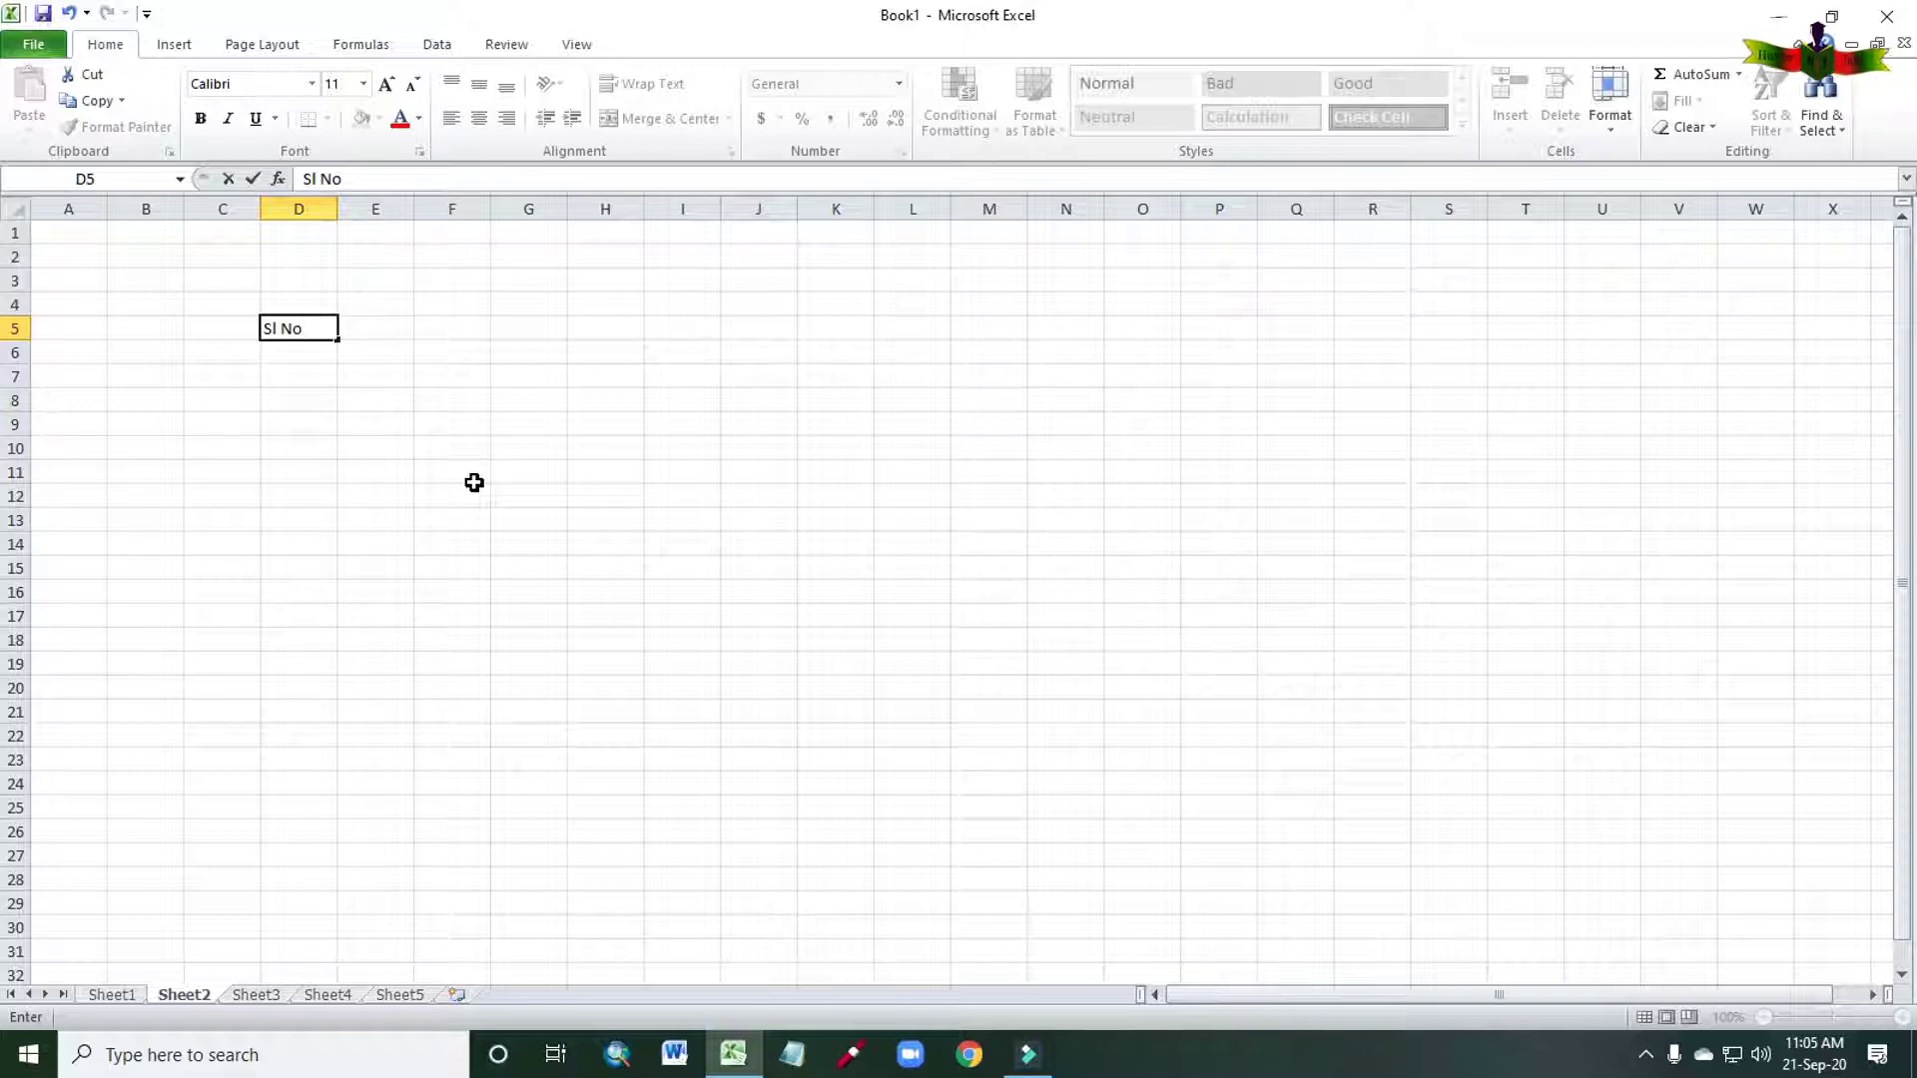
{"action": "key", "text": "Tab"}
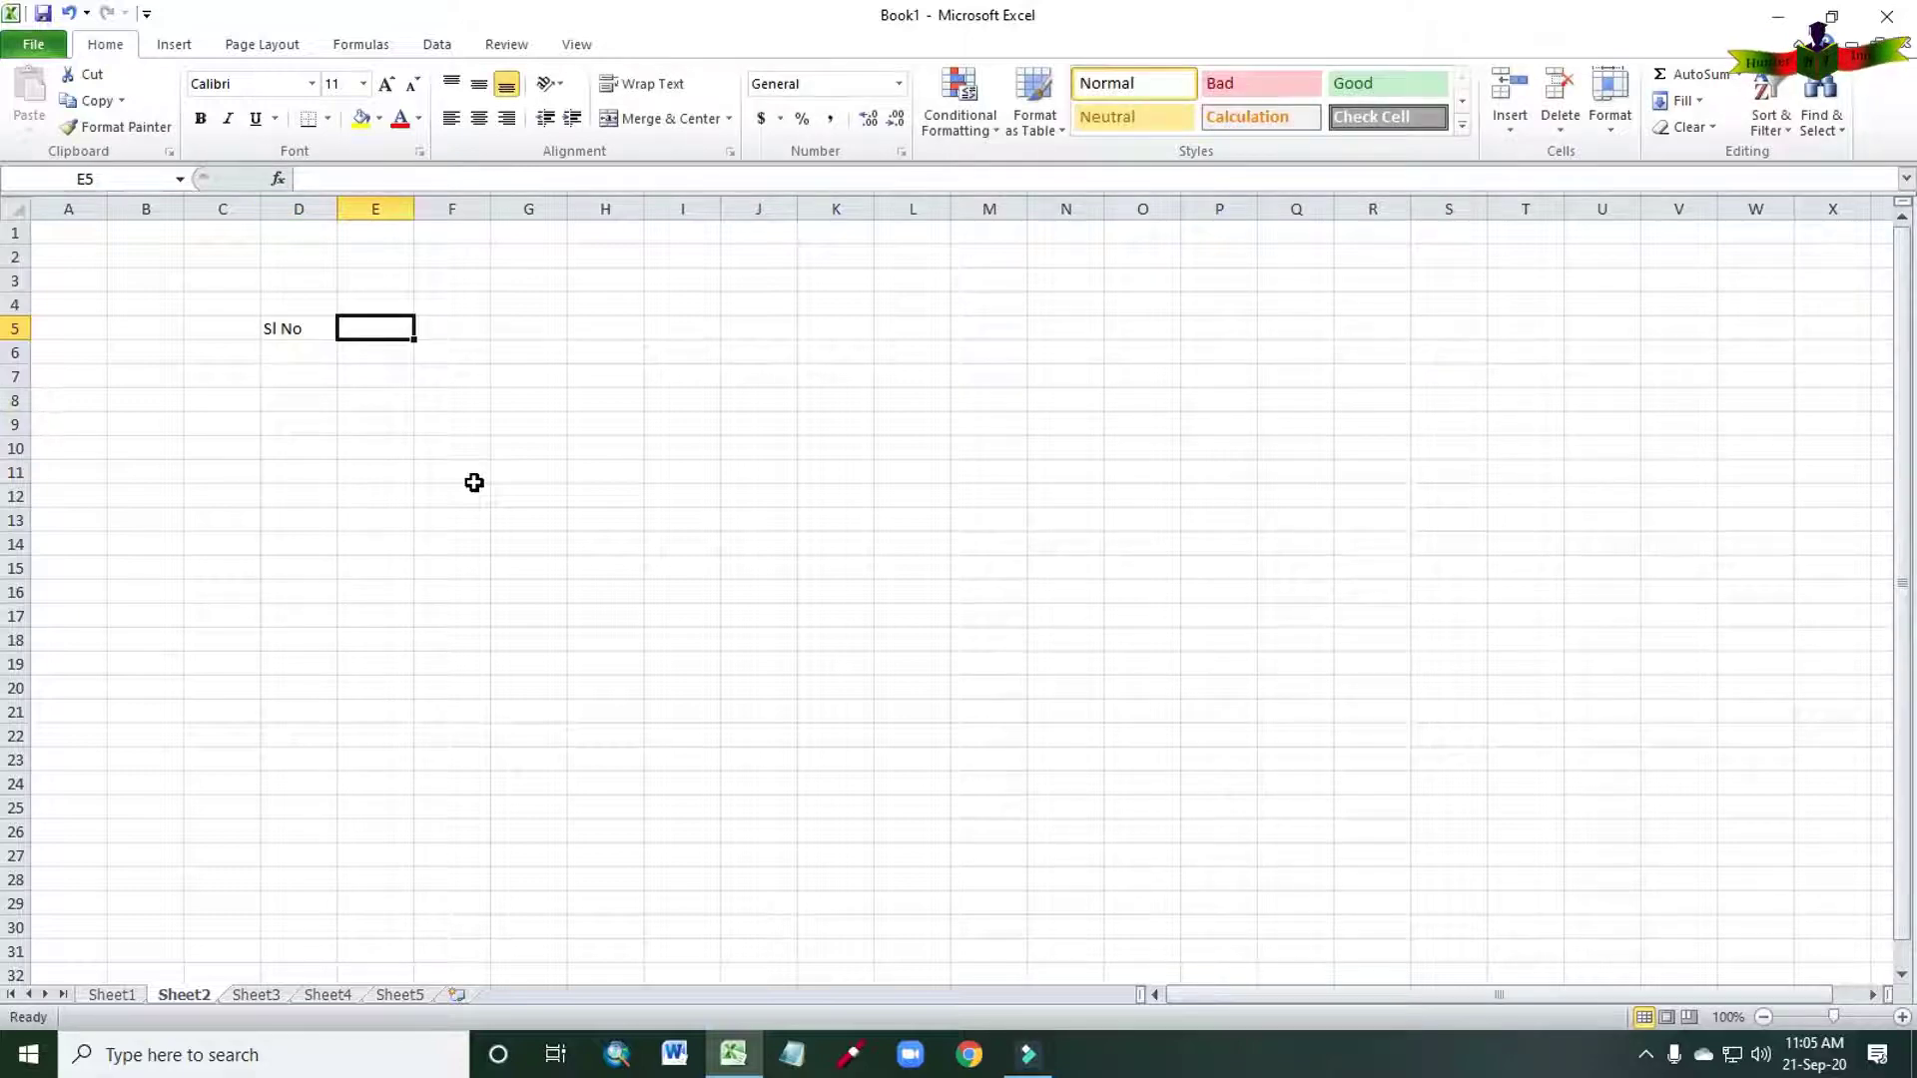
{"action": "type", "text": "Name"}
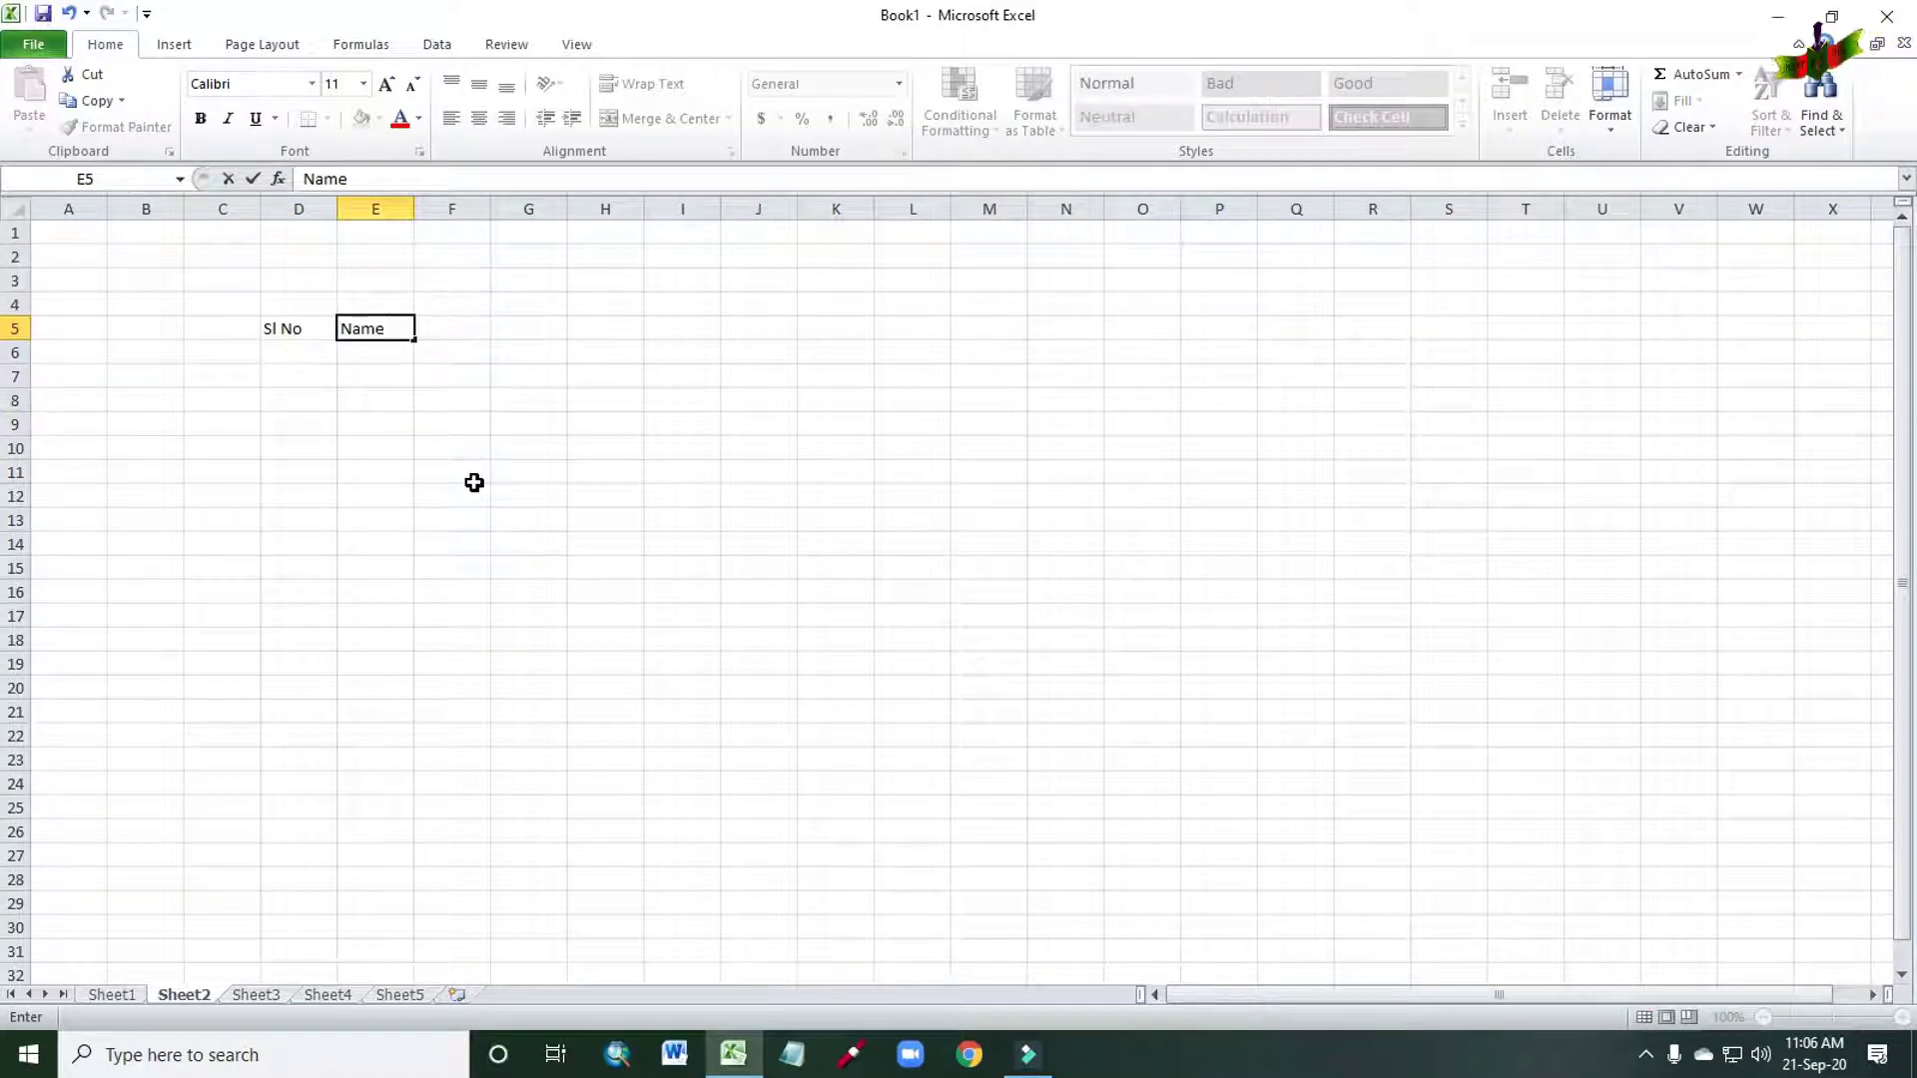
{"action": "key", "text": "Tab"}
{"action": "type", "text": "T"}
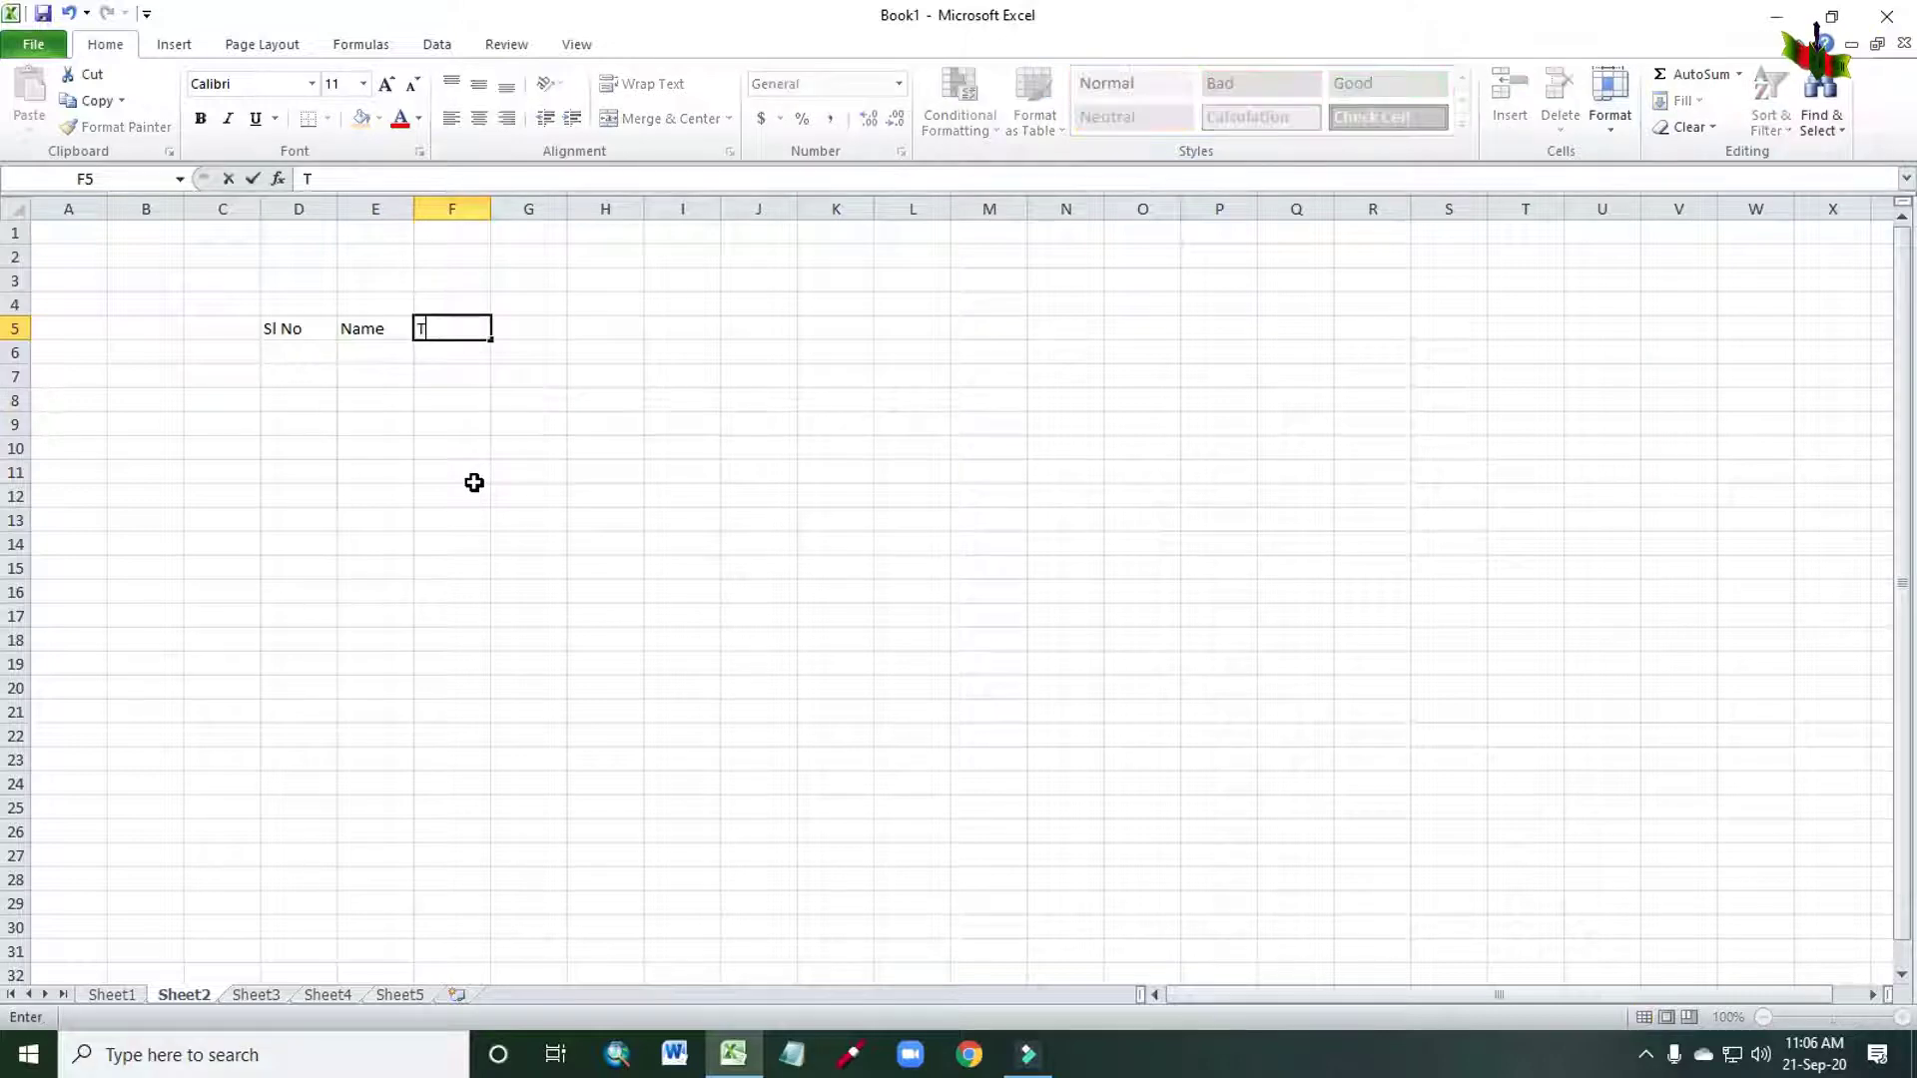
{"action": "type", "text": "itt"}
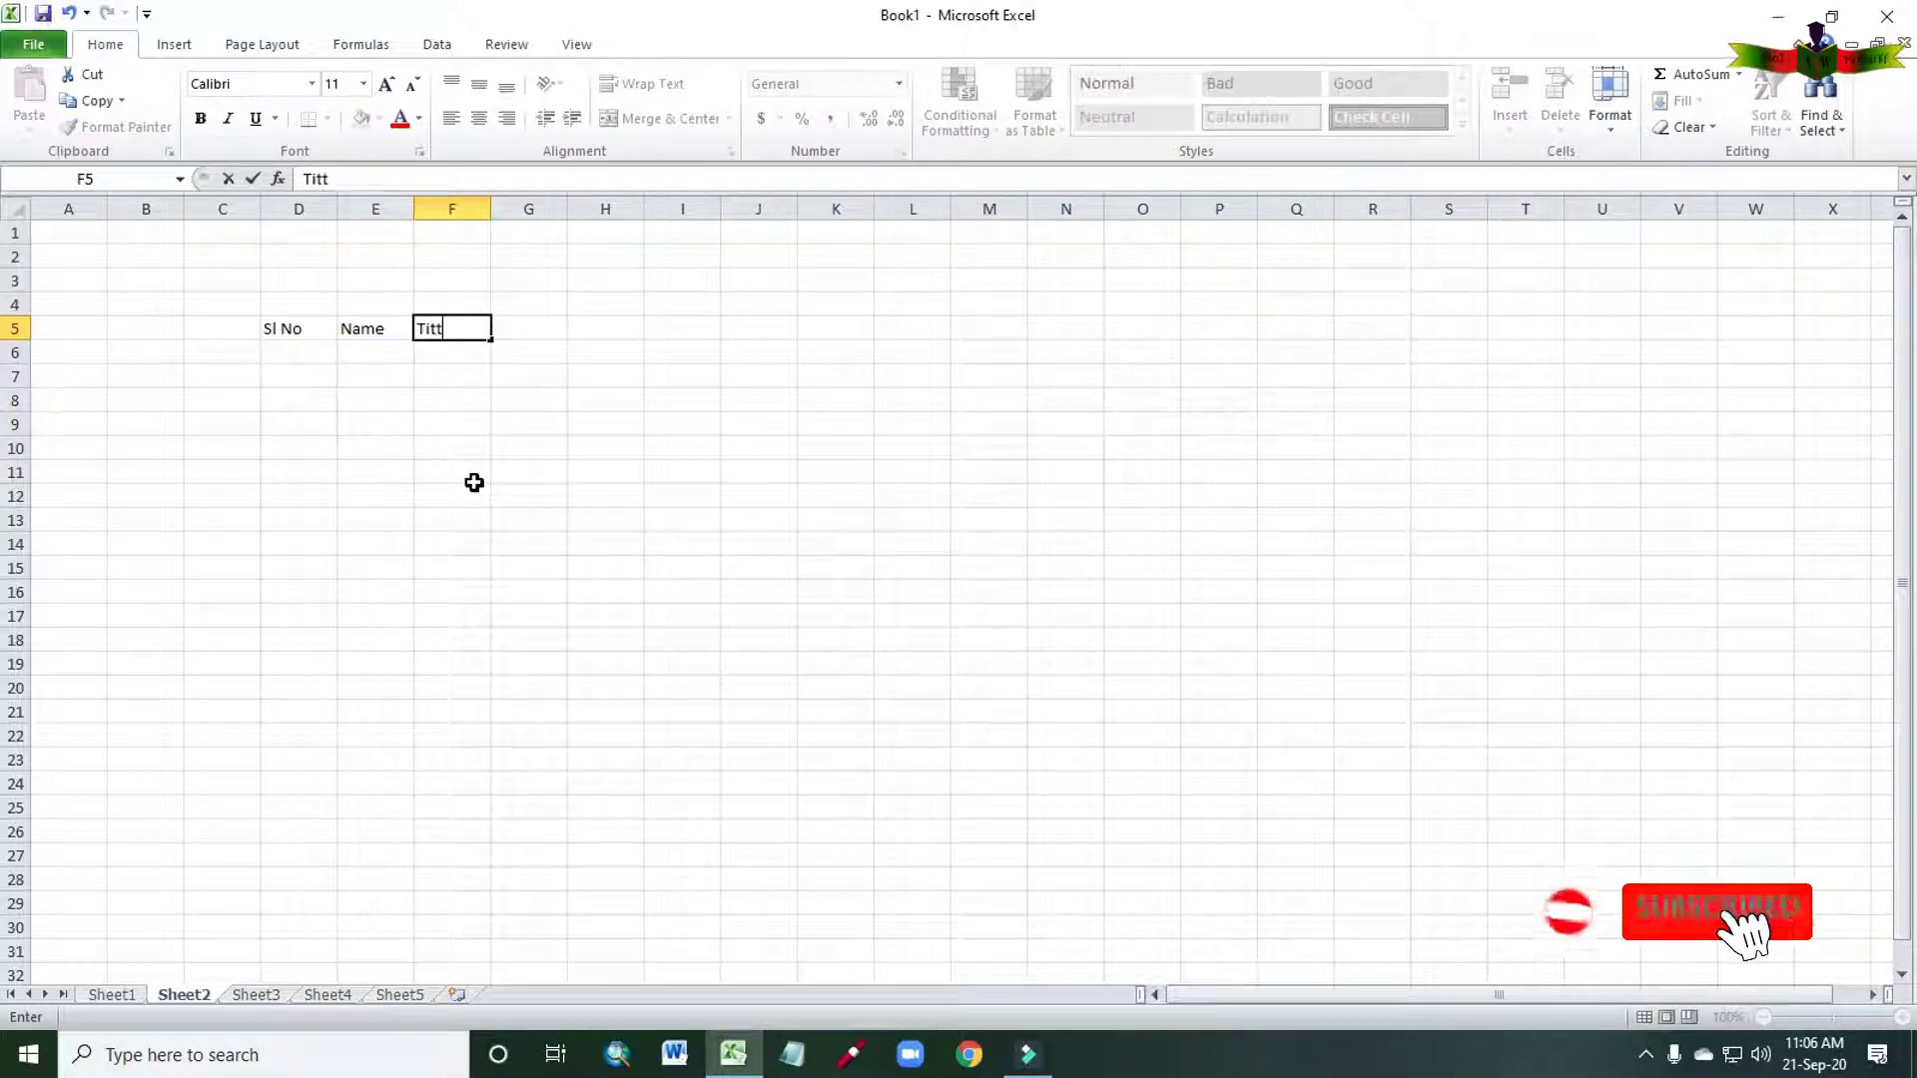
{"action": "type", "text": "le"}
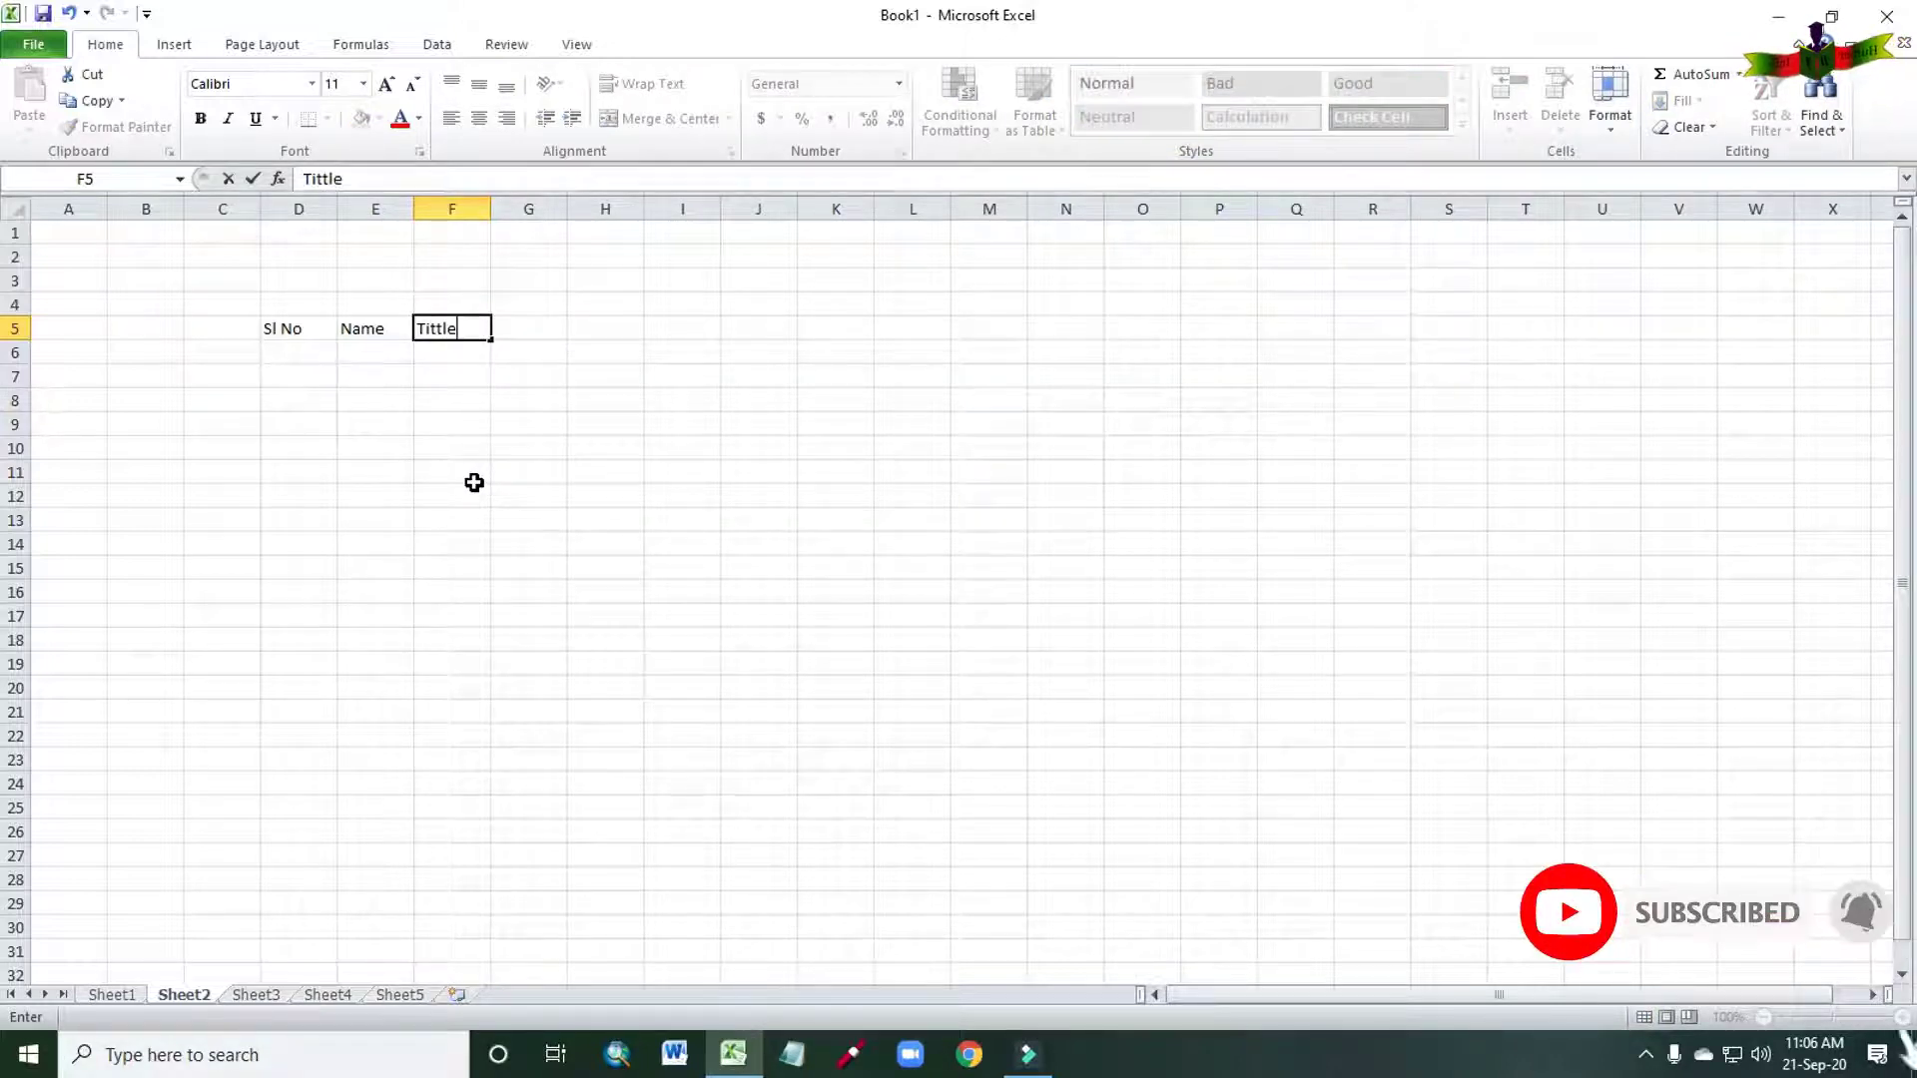
{"action": "key", "text": "Tab"}
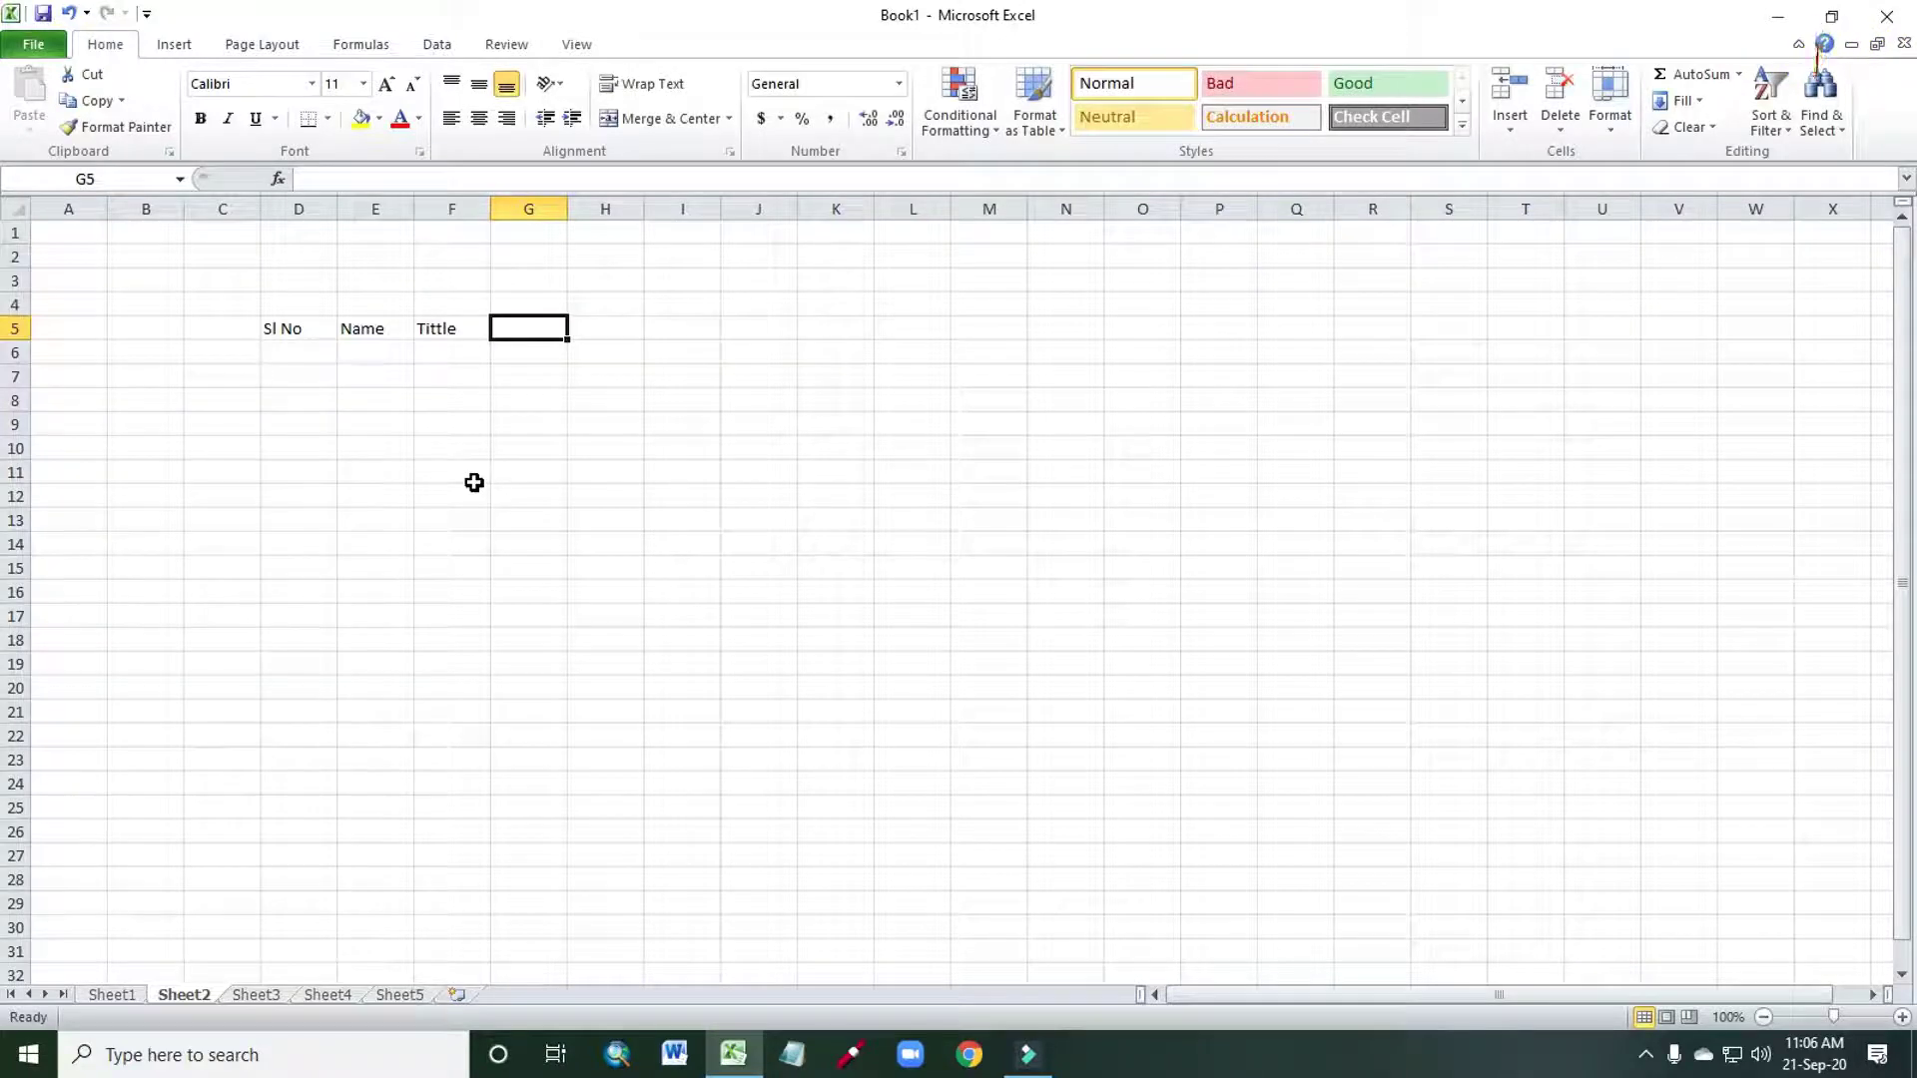
{"action": "type", "text": "Emai"}
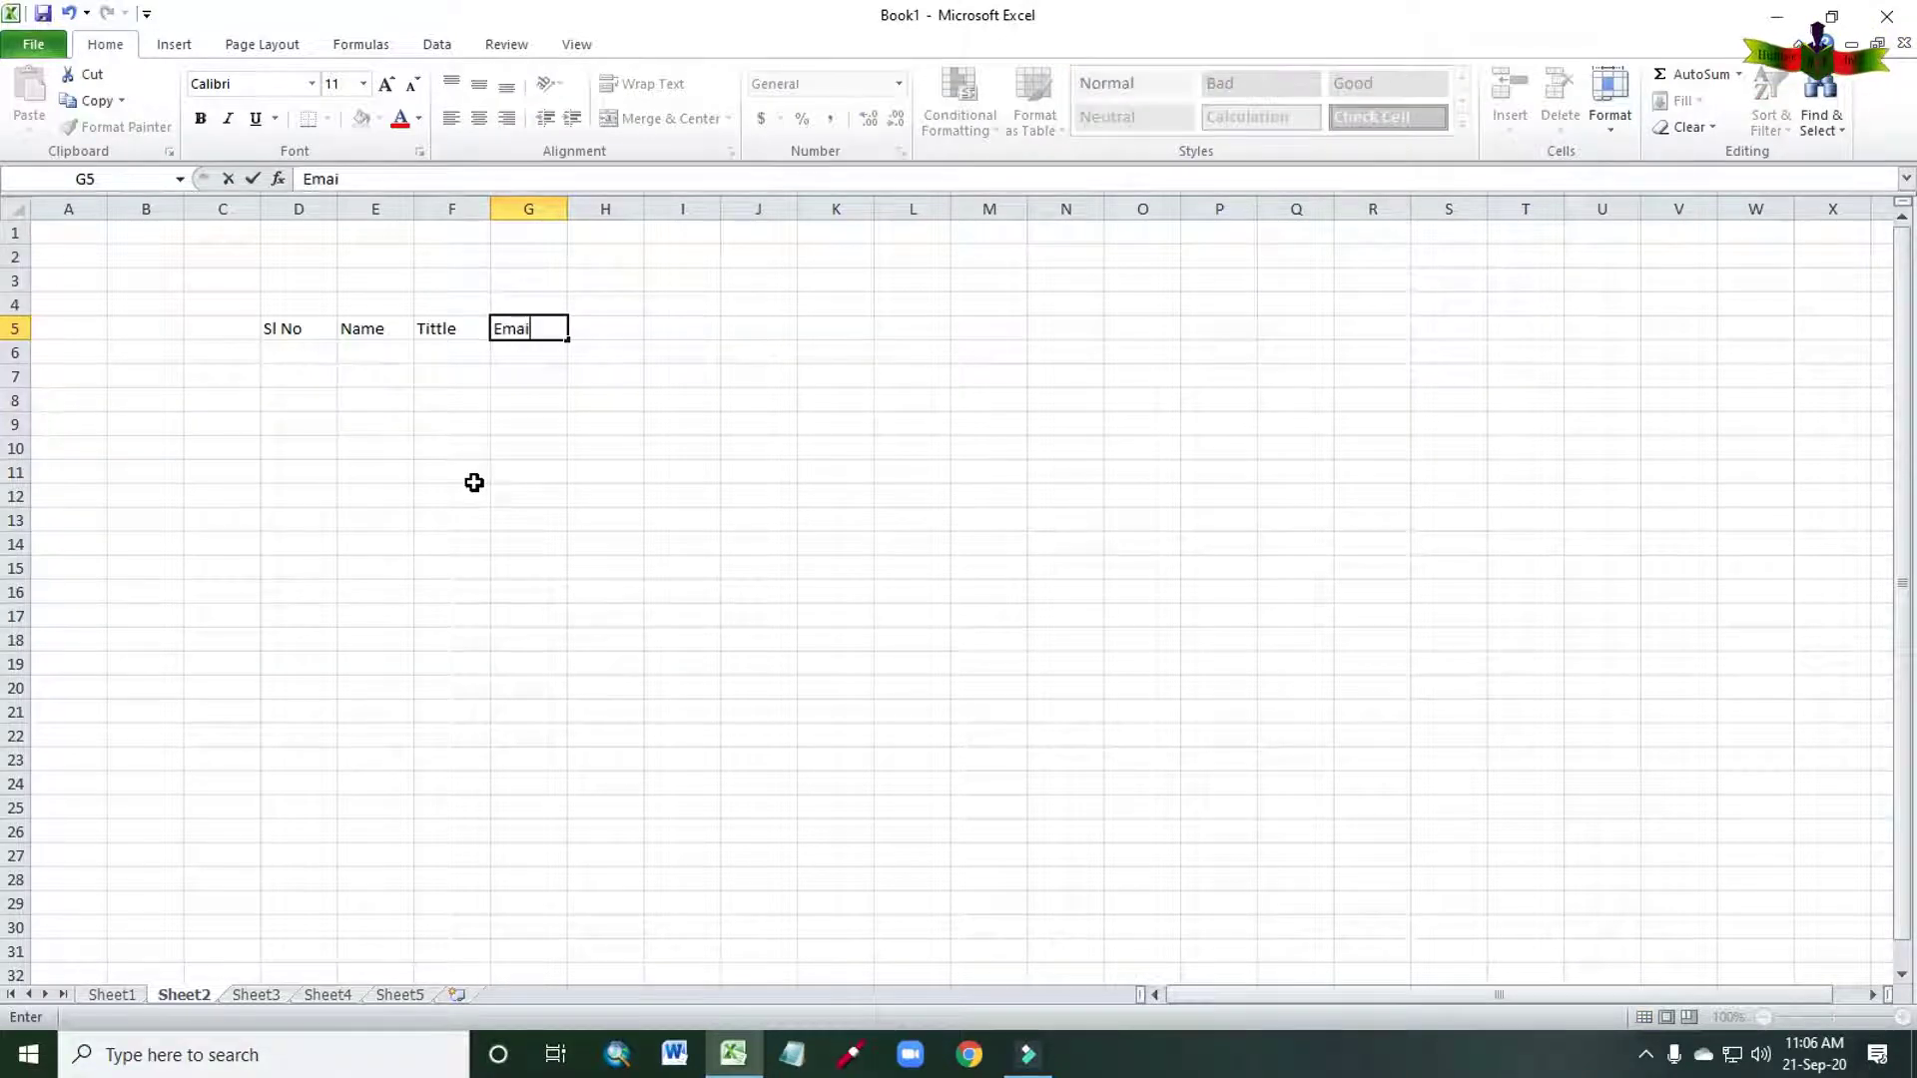
{"action": "type", "text": "l"}
{"action": "key", "text": "Tab"}
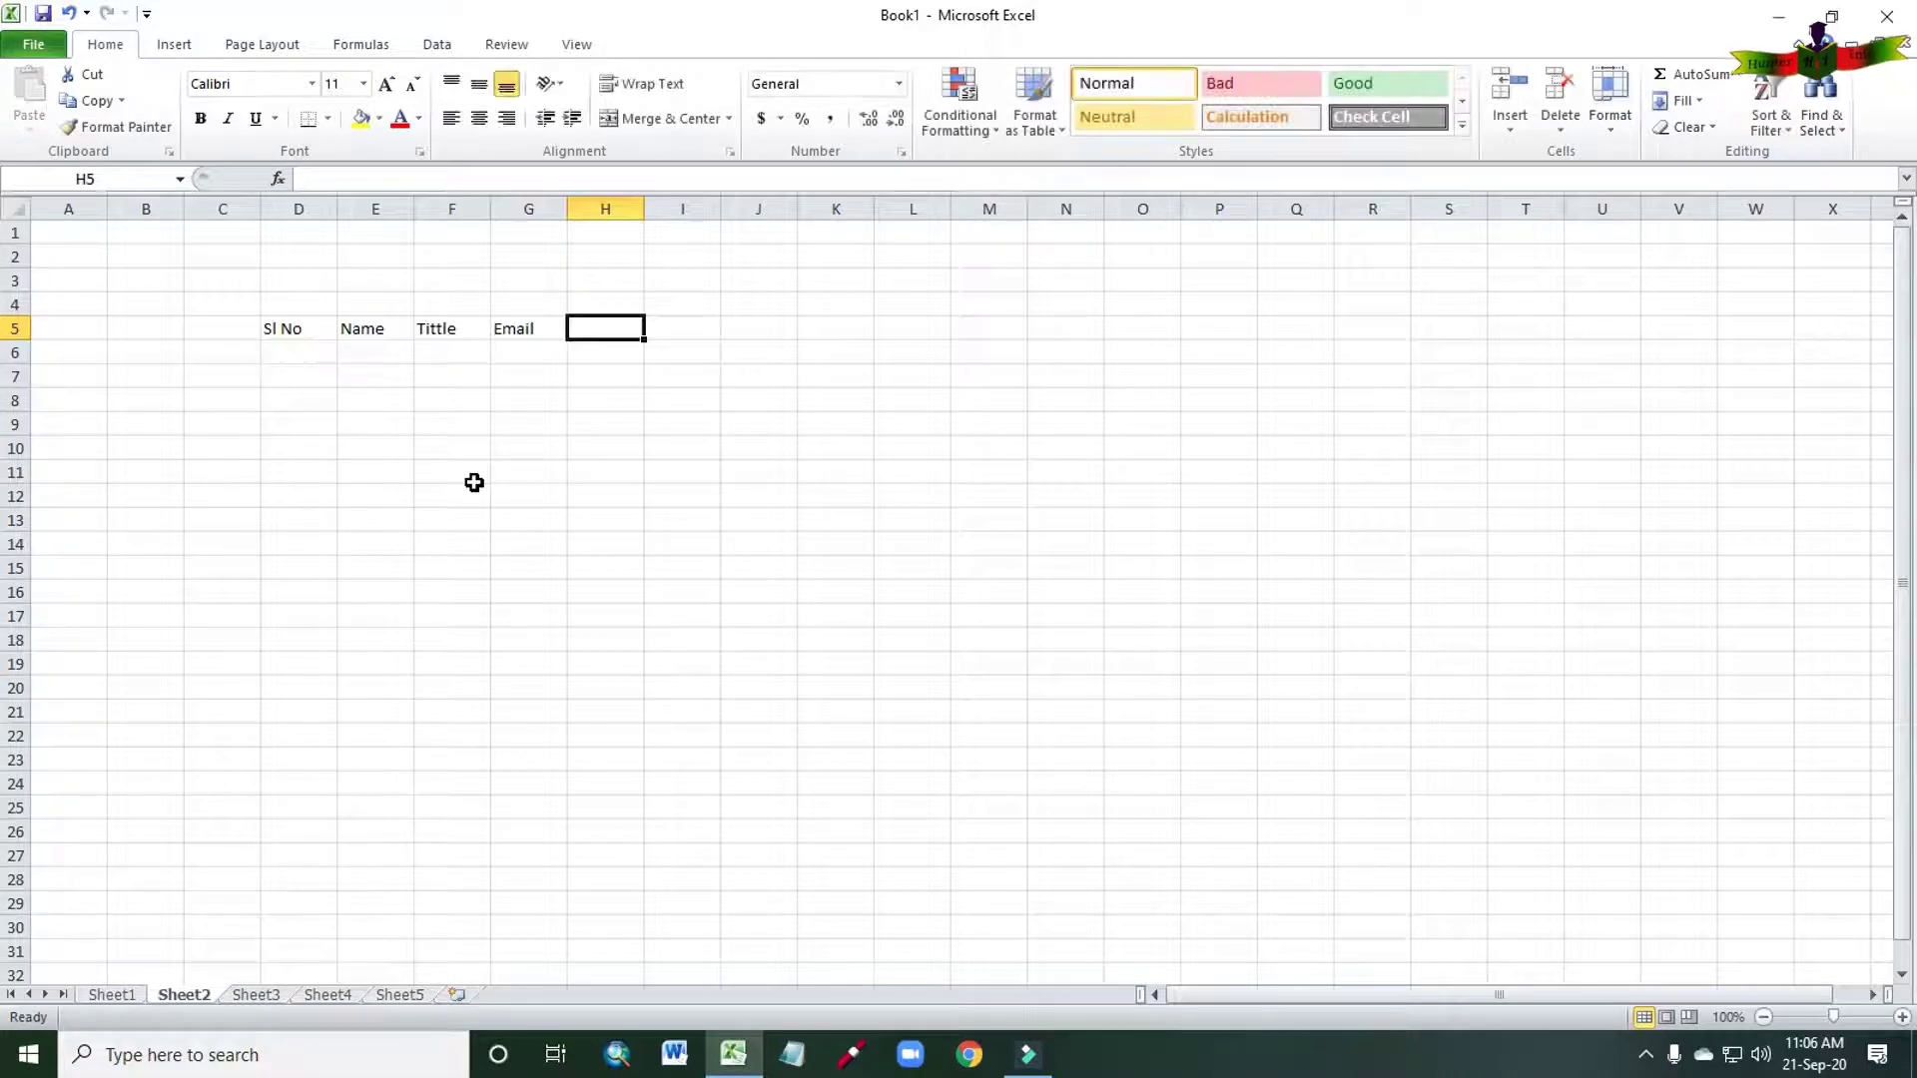
{"action": "type", "text": "Phone"}
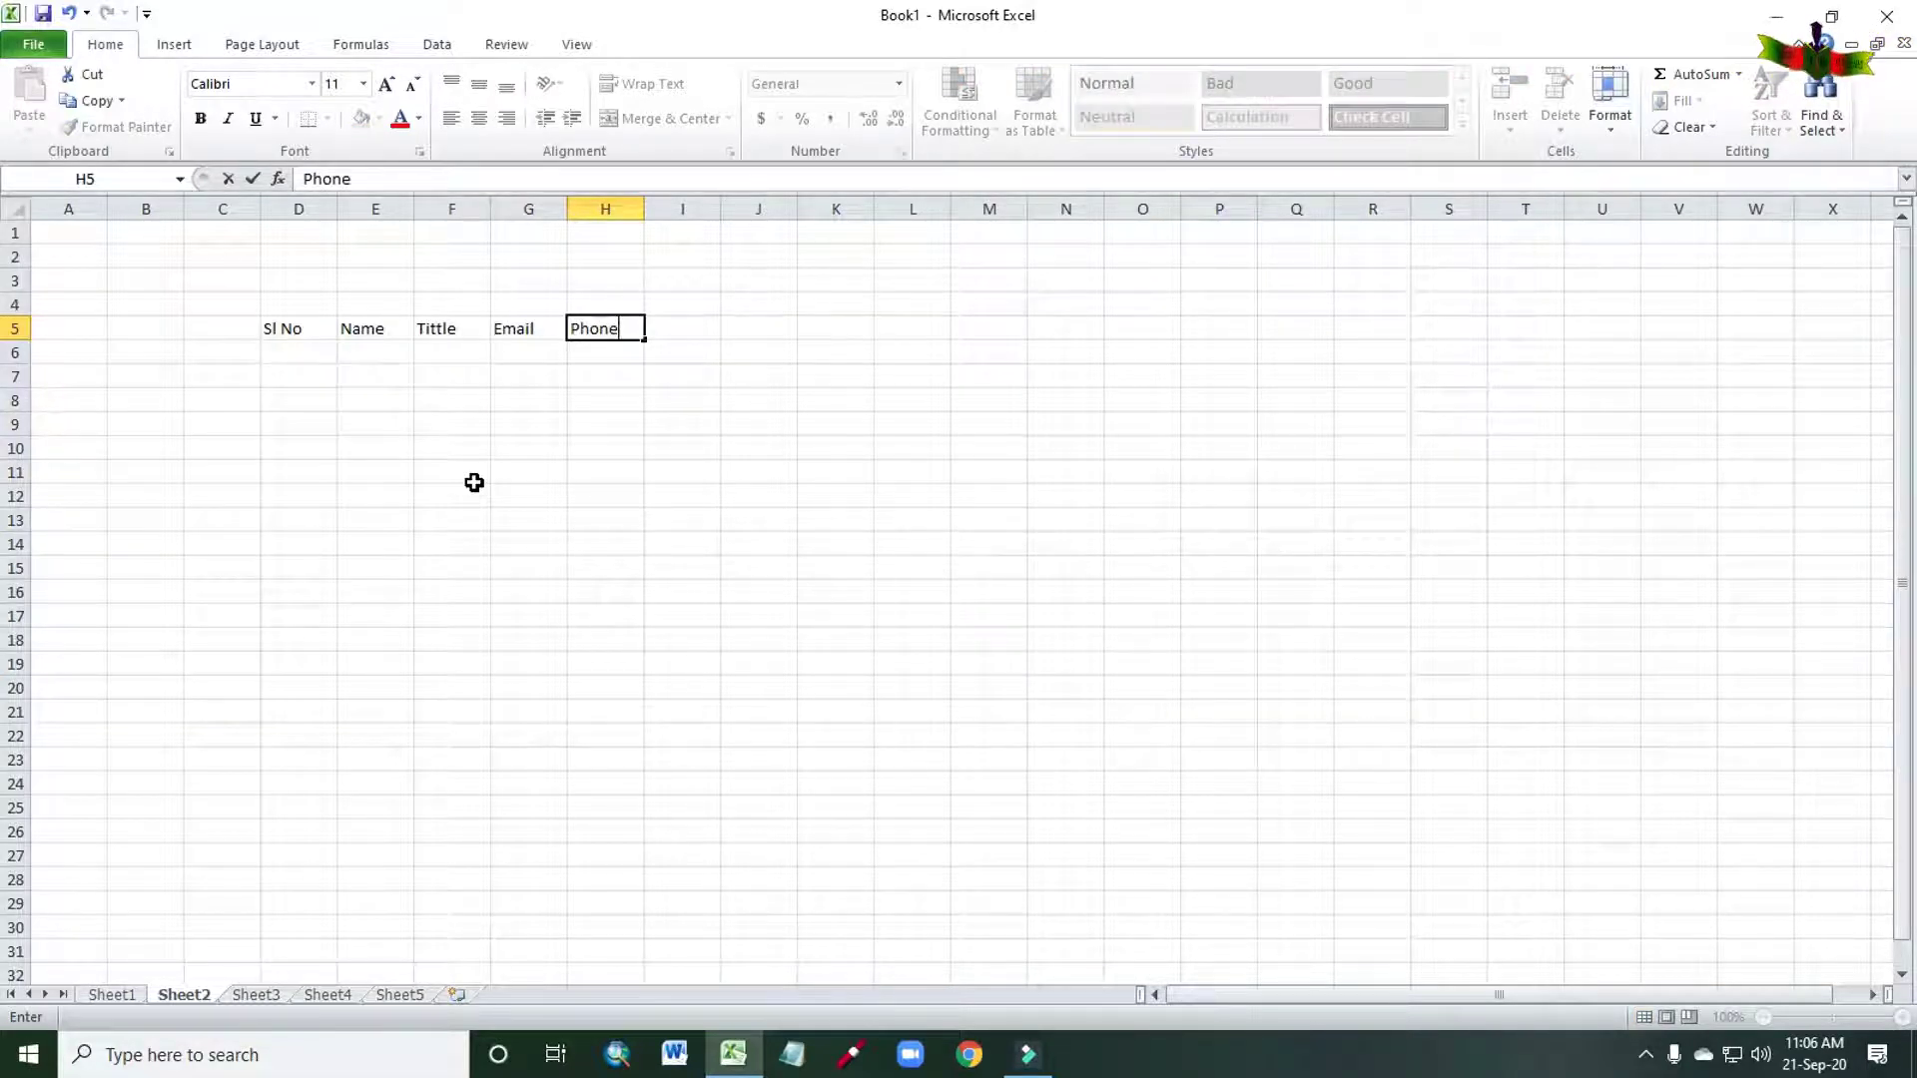
{"action": "key", "text": "Tab"}
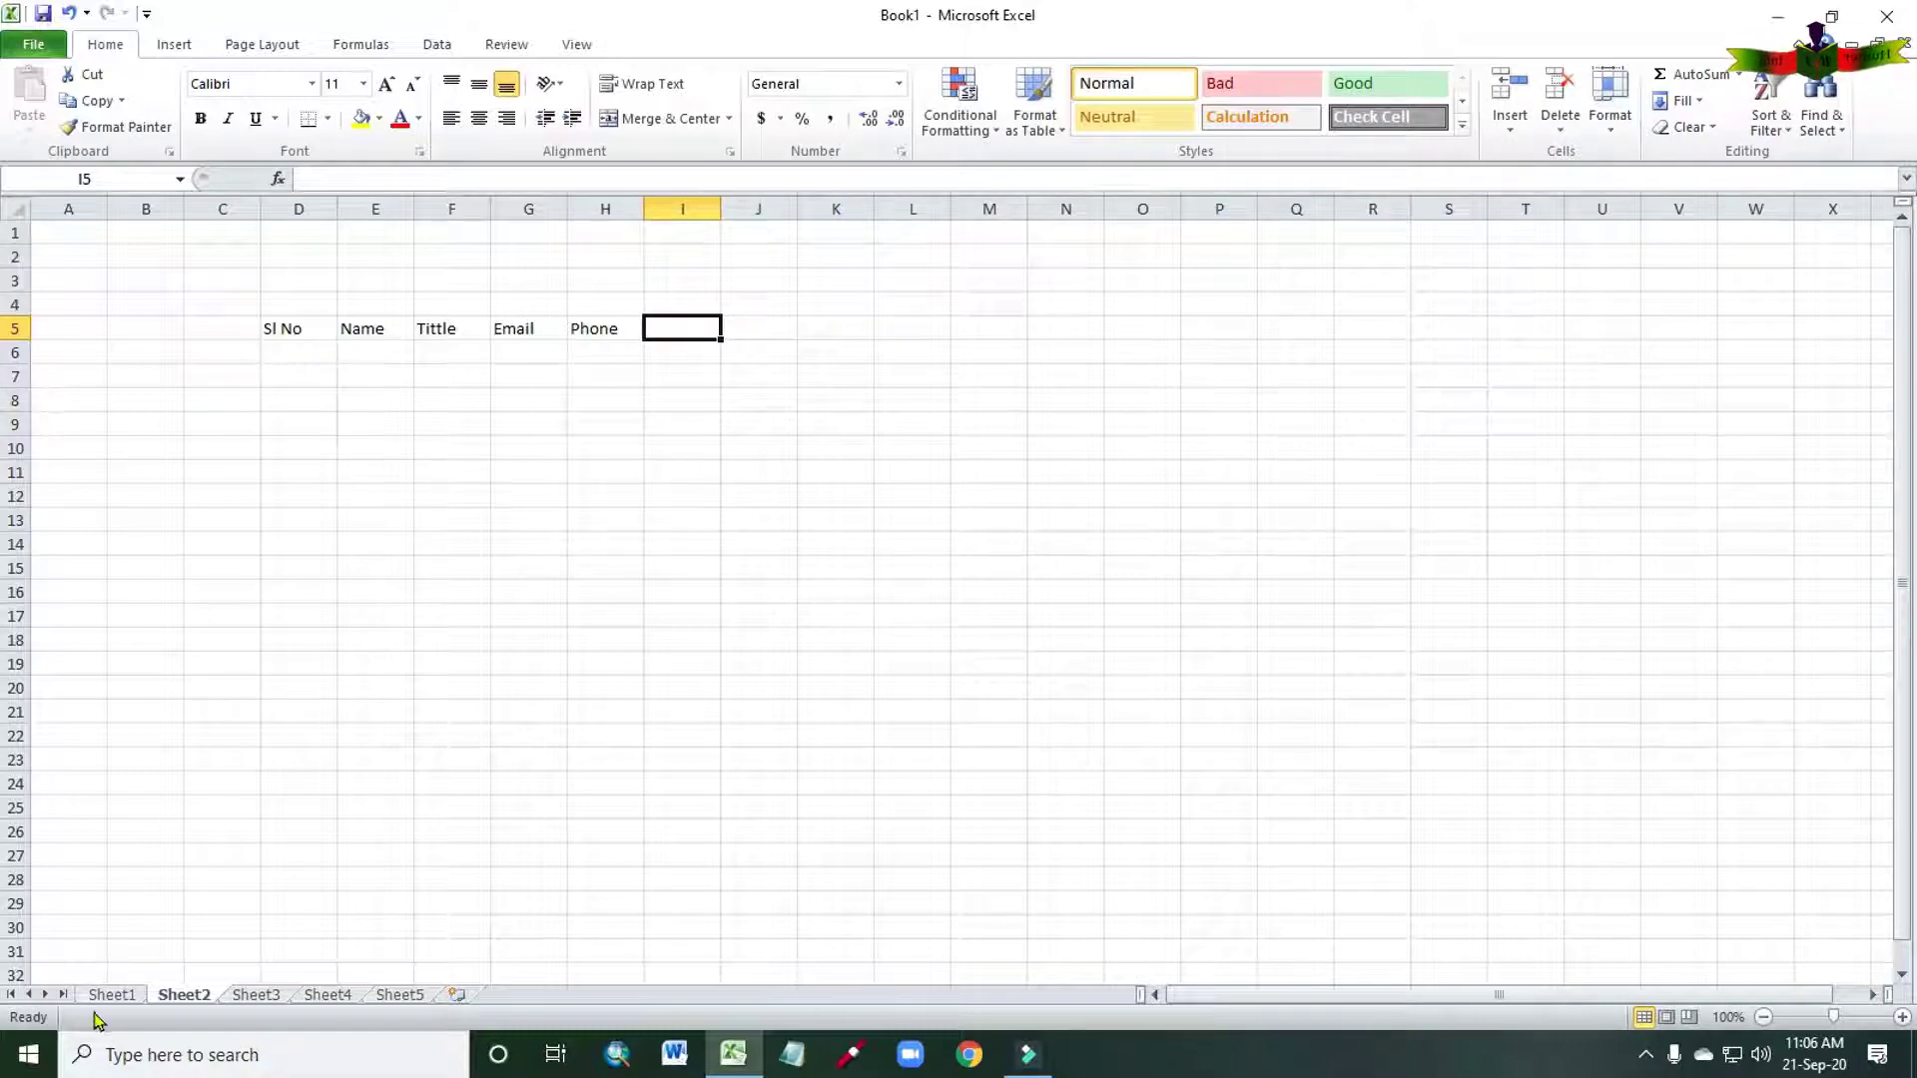
Step: Checking Sheet1, add headers Location, Join Status, Salary Scale and Age in I5:L5
{"action": "left_click", "coordinate": [111, 996]}
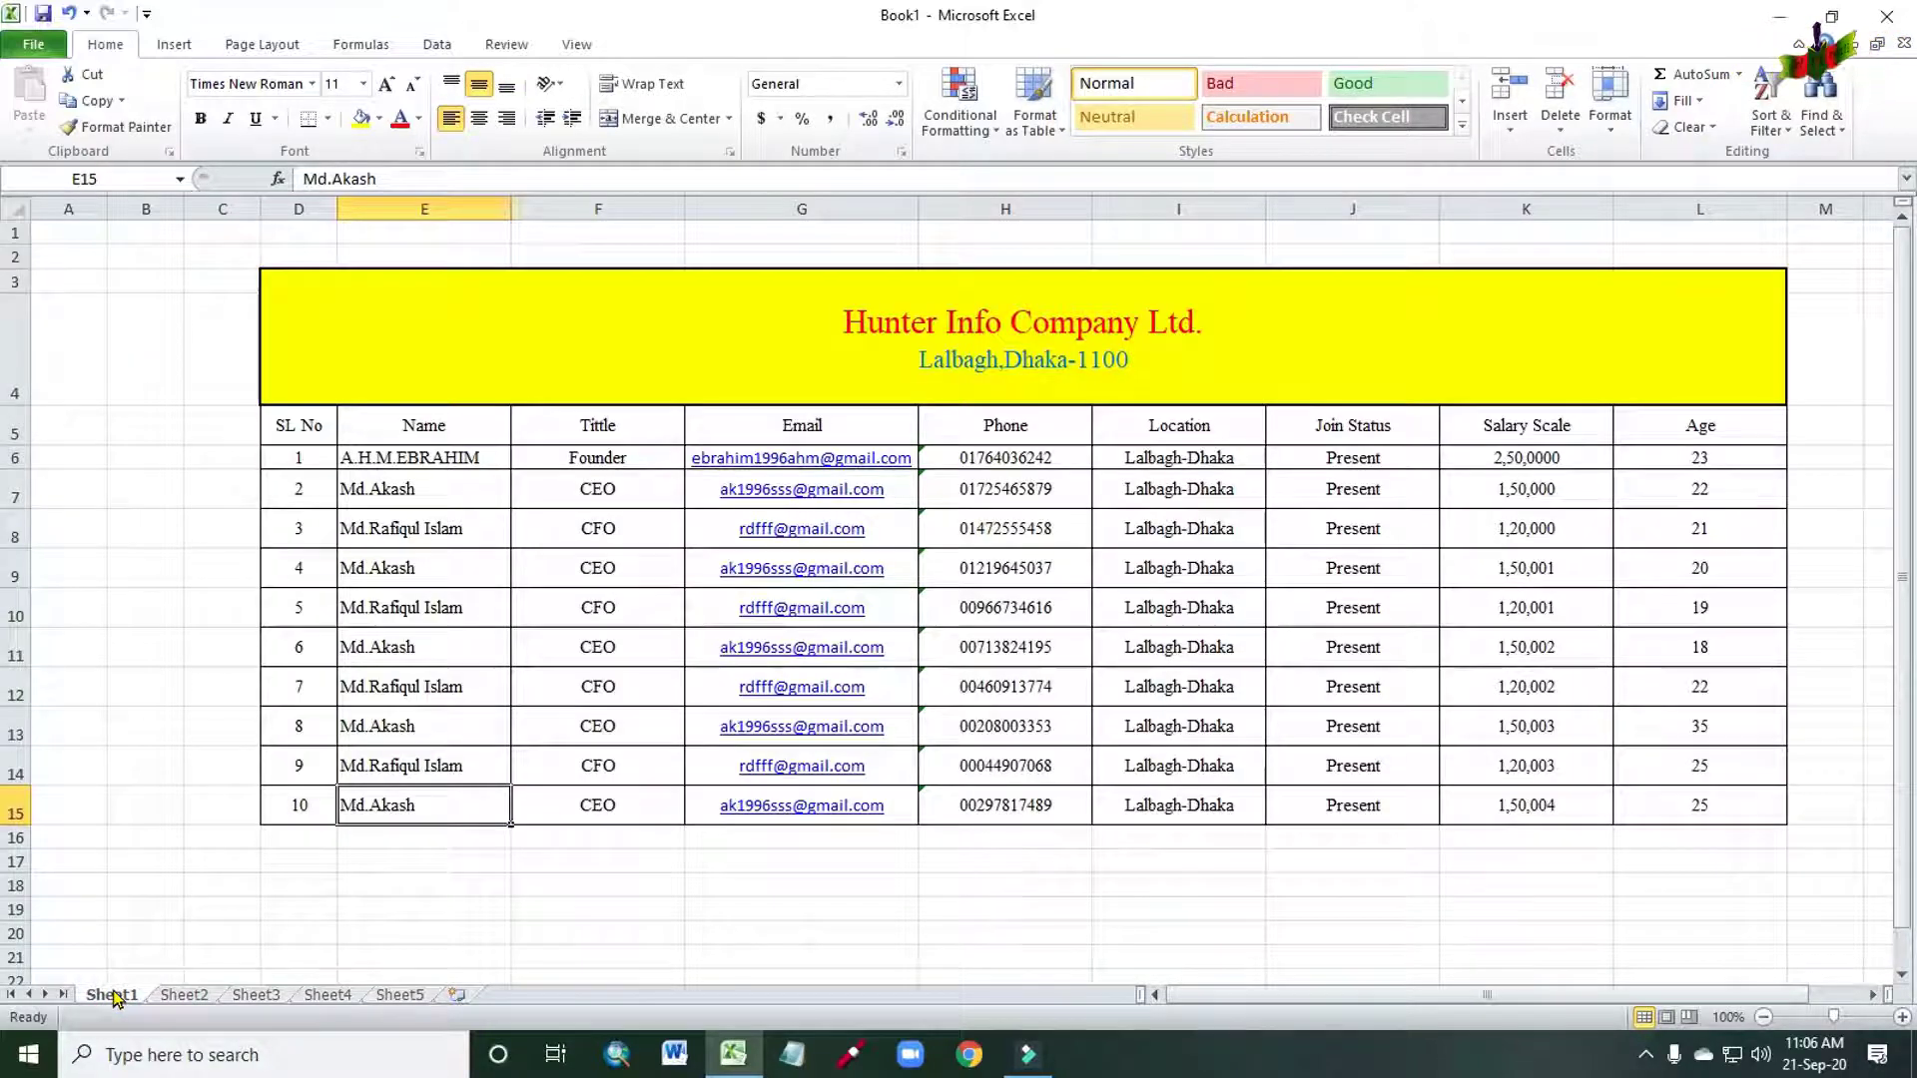
{"action": "left_click", "coordinate": [199, 995]}
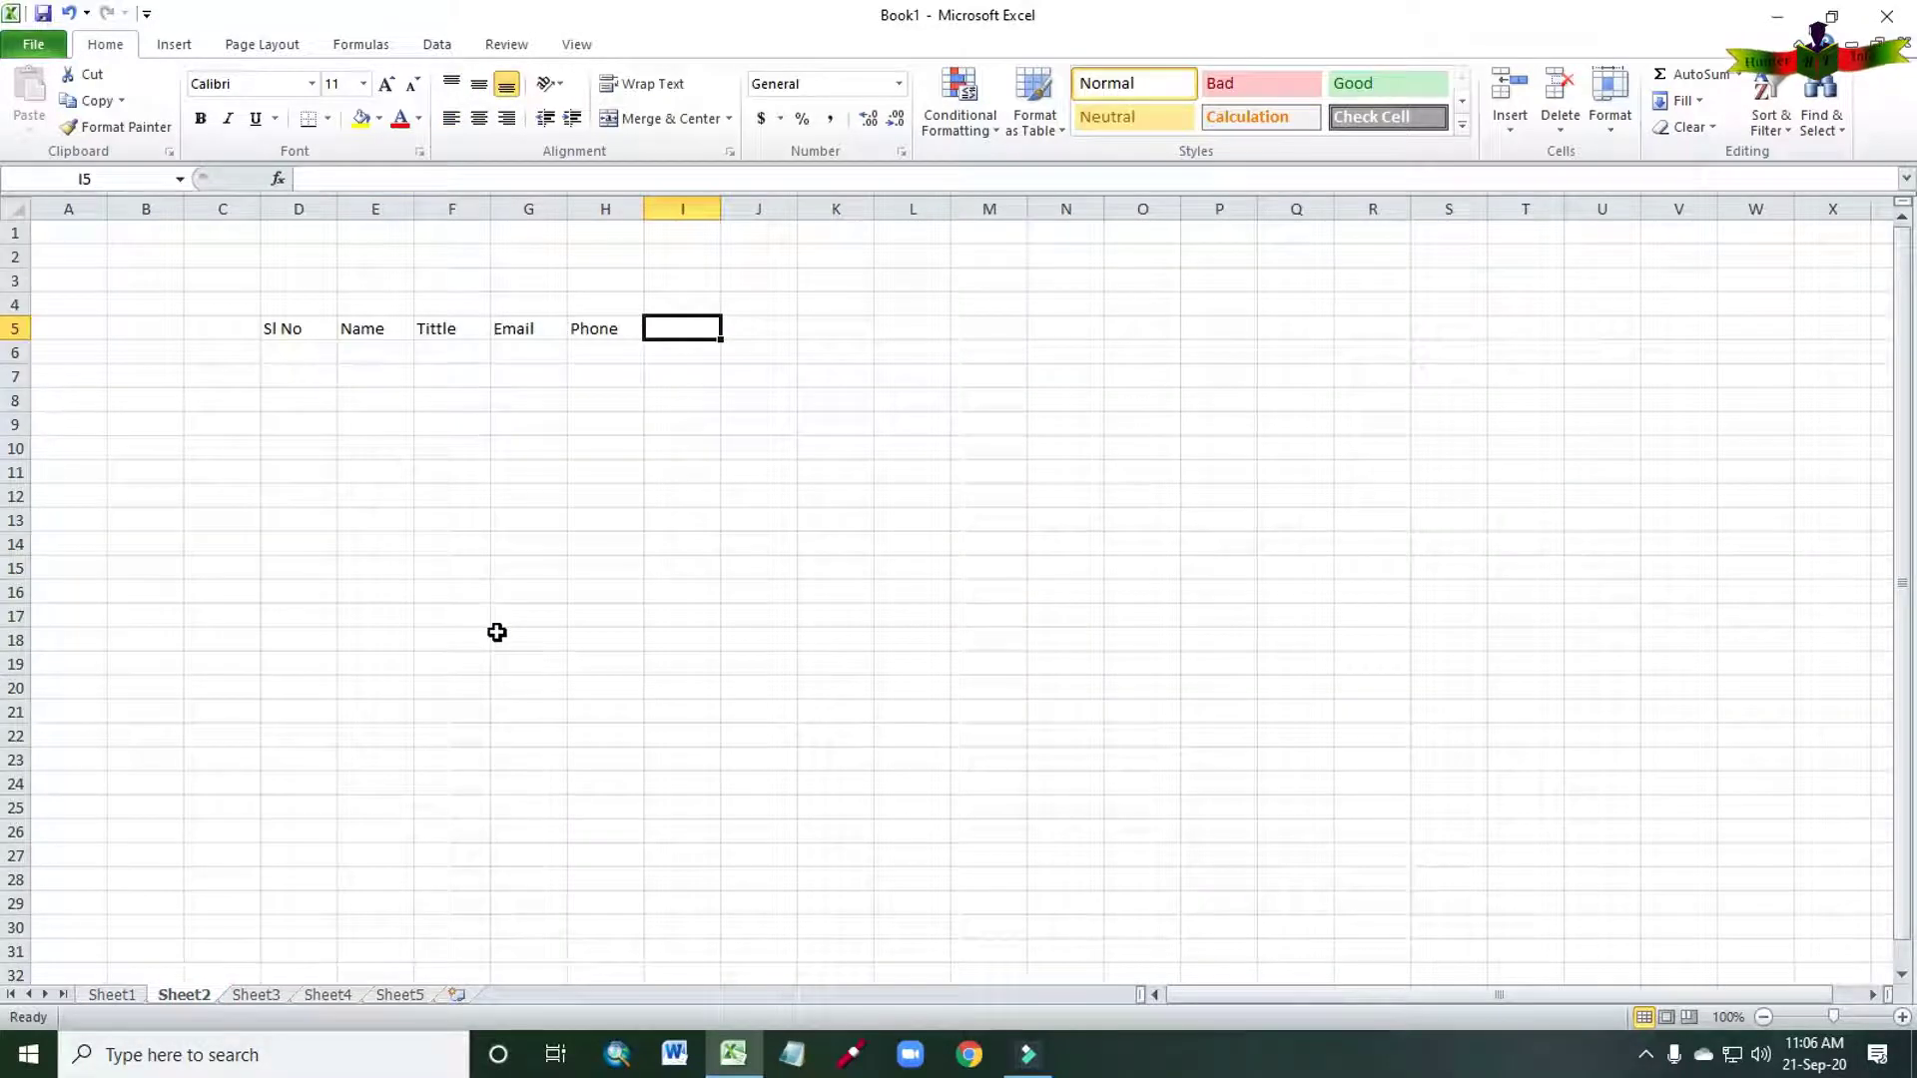
{"action": "type", "text": "Location"}
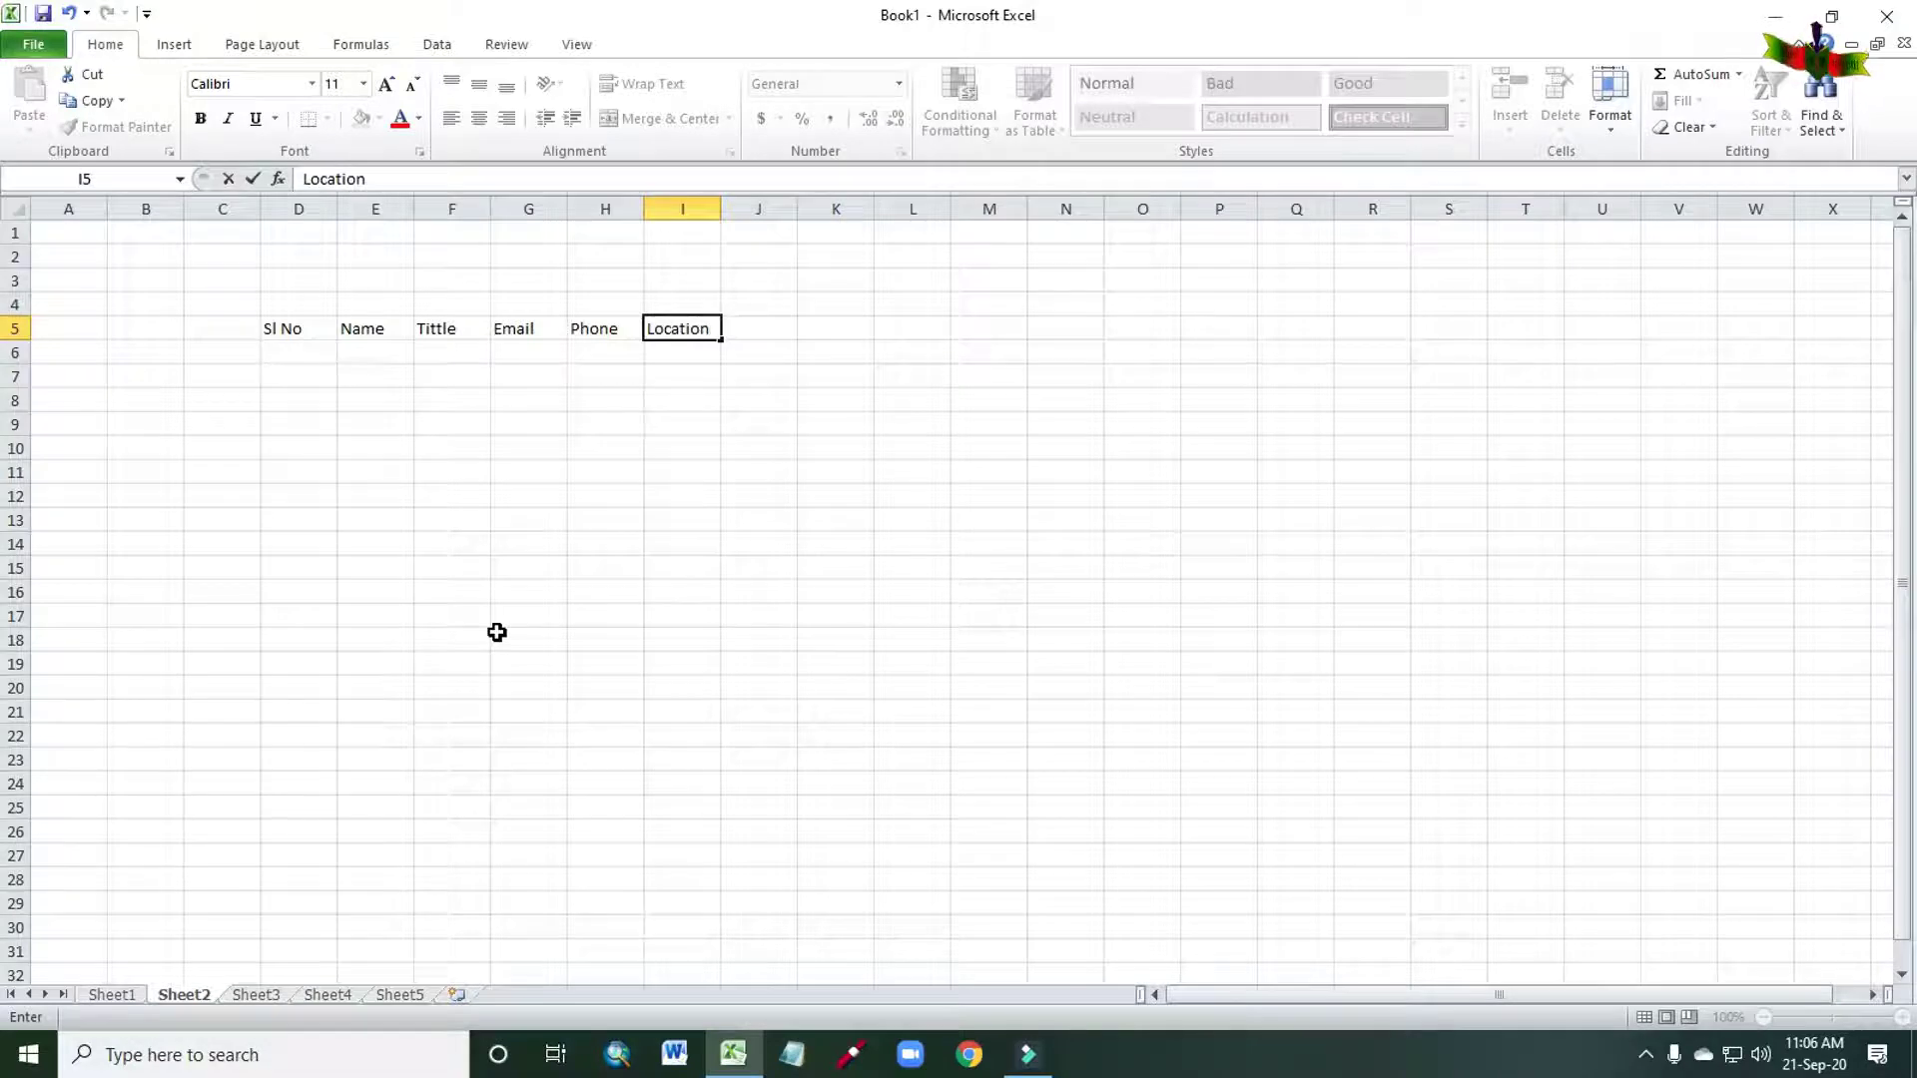
{"action": "key", "text": "Tab"}
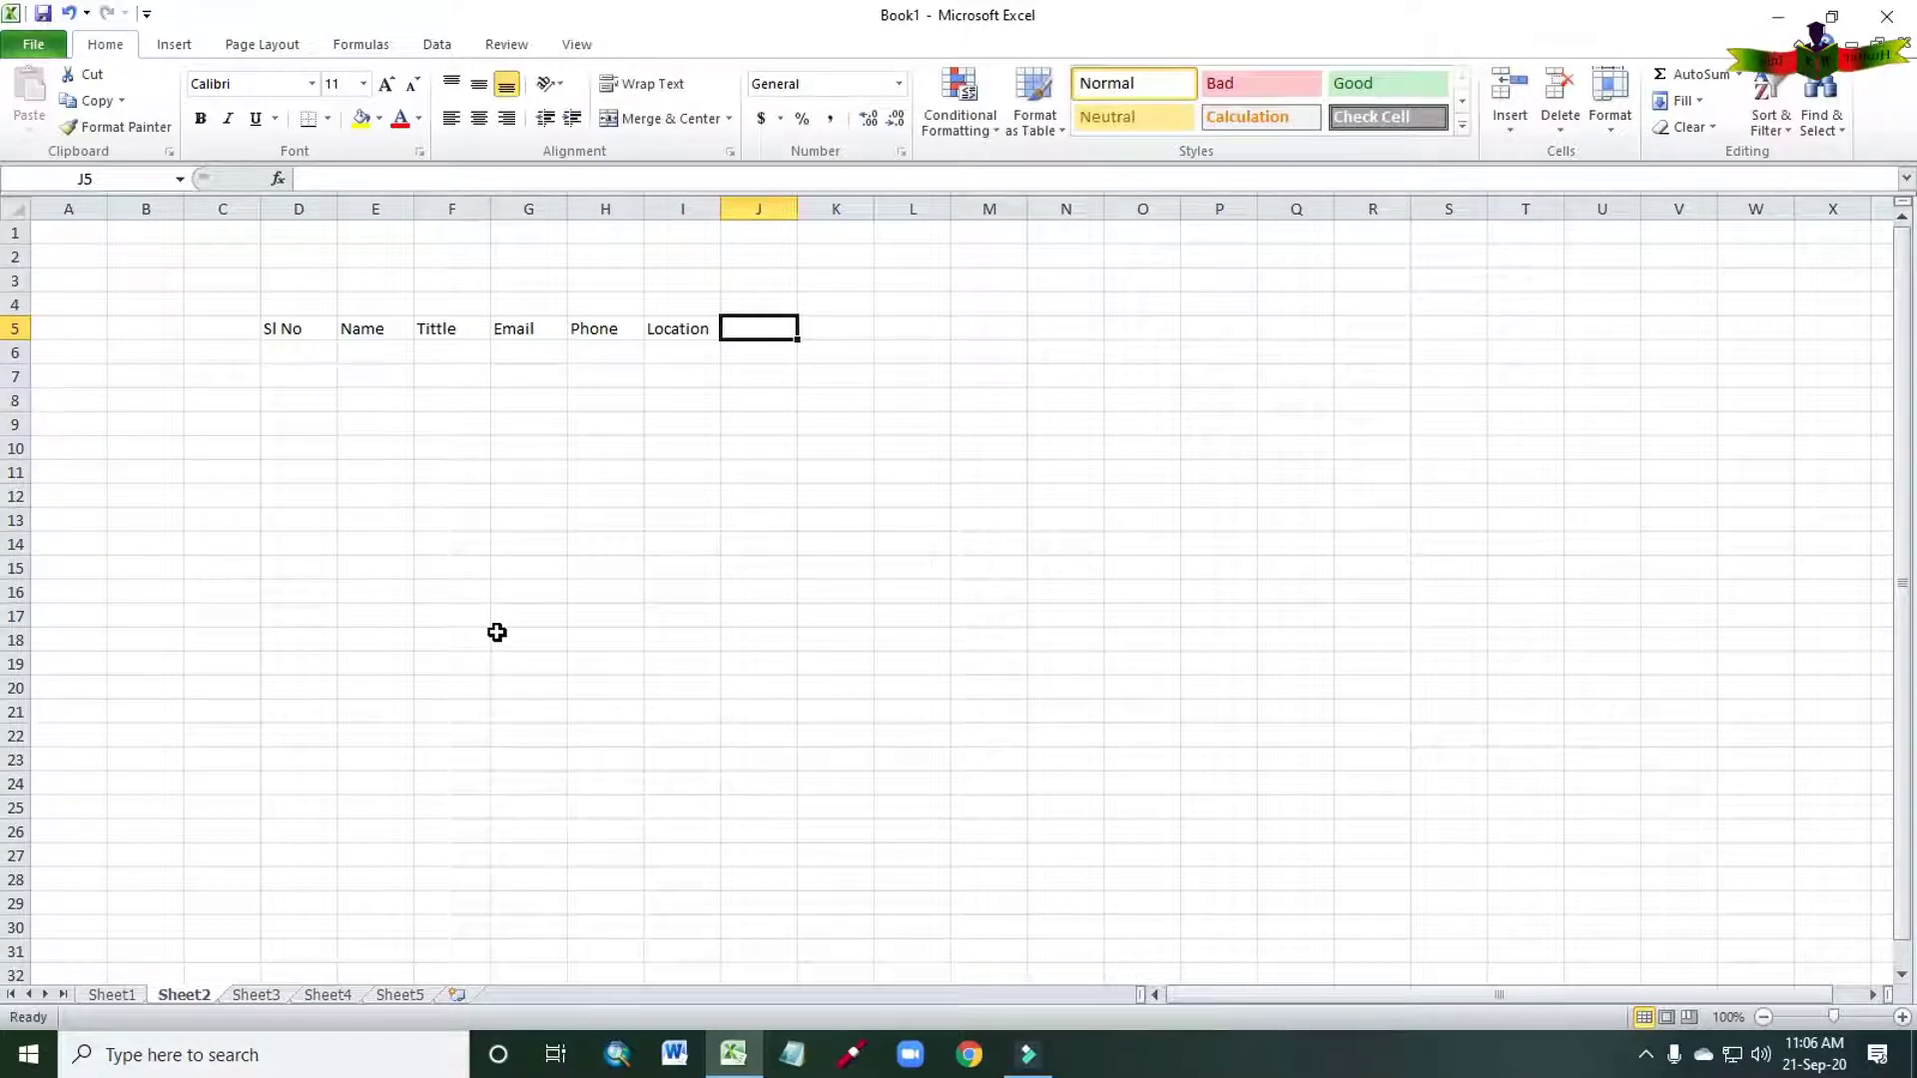
{"action": "type", "text": "Join"}
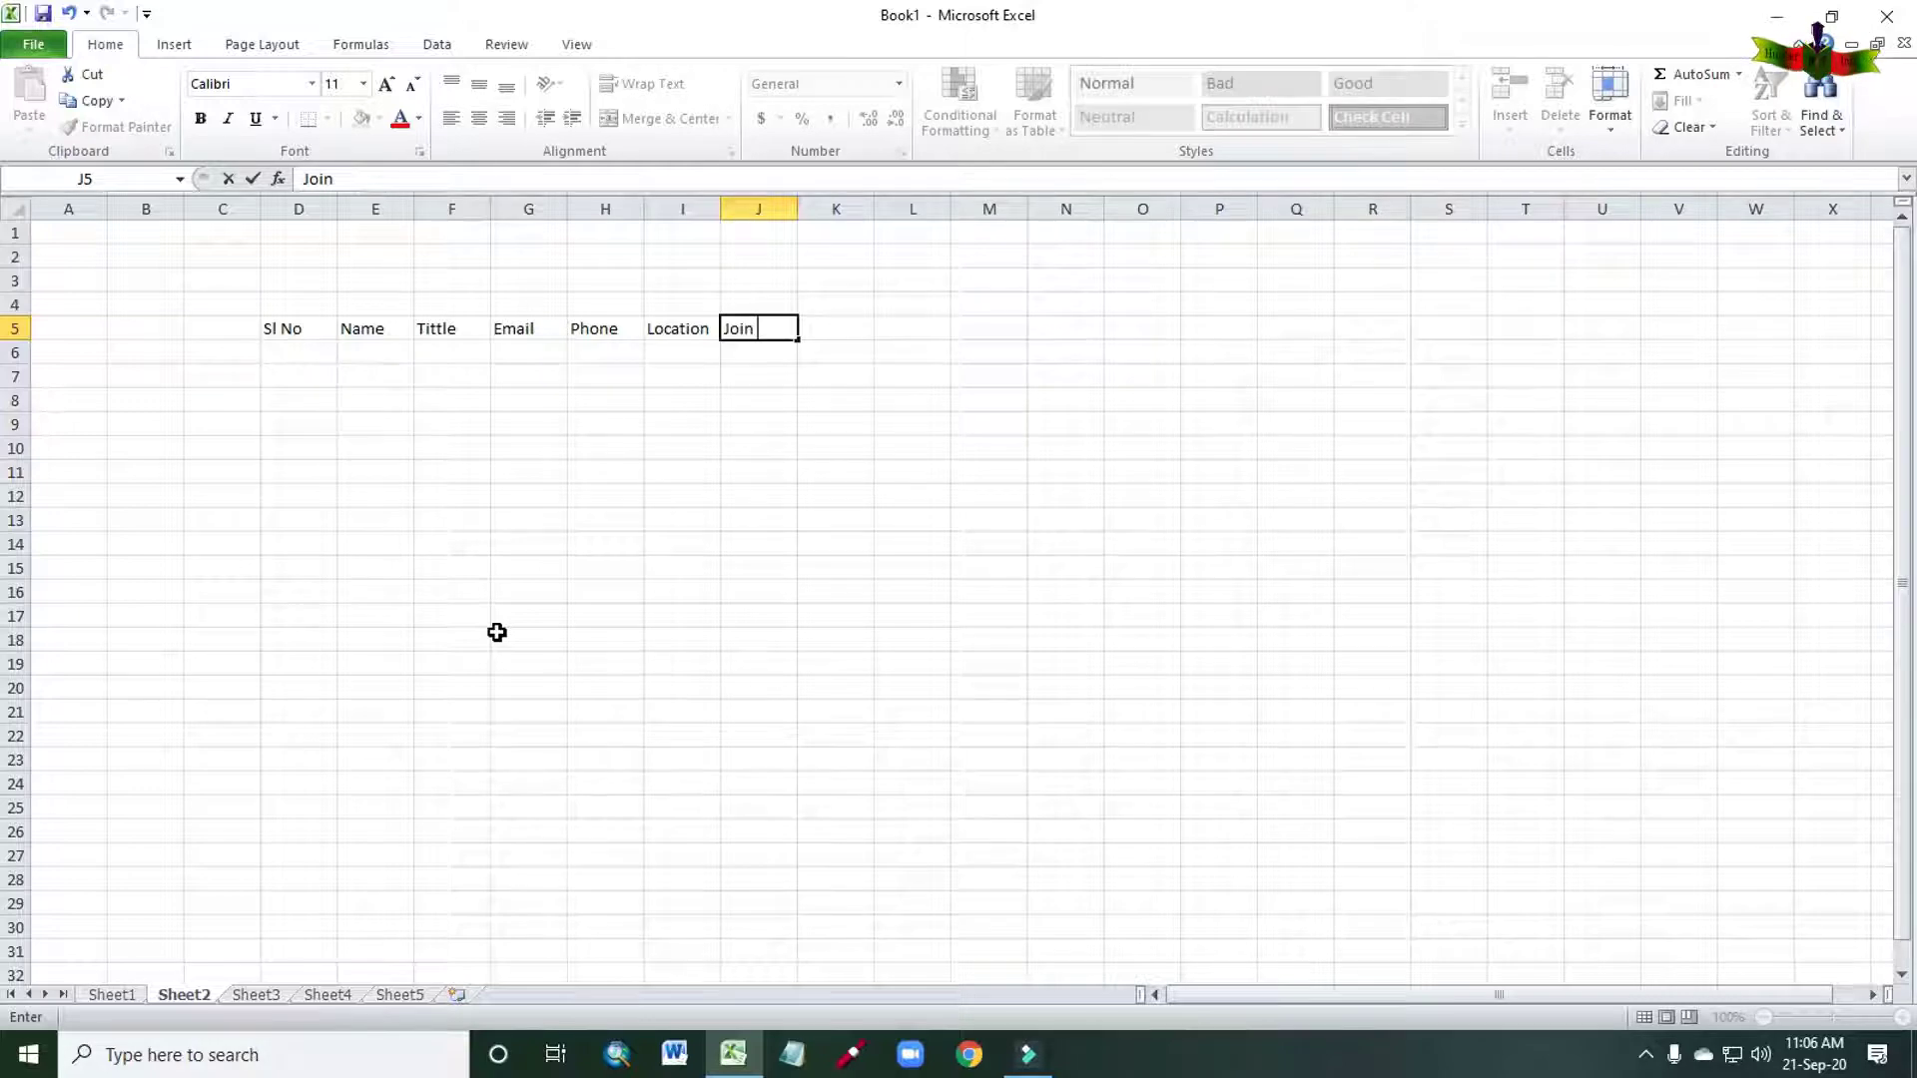
{"action": "type", "text": " Stat"}
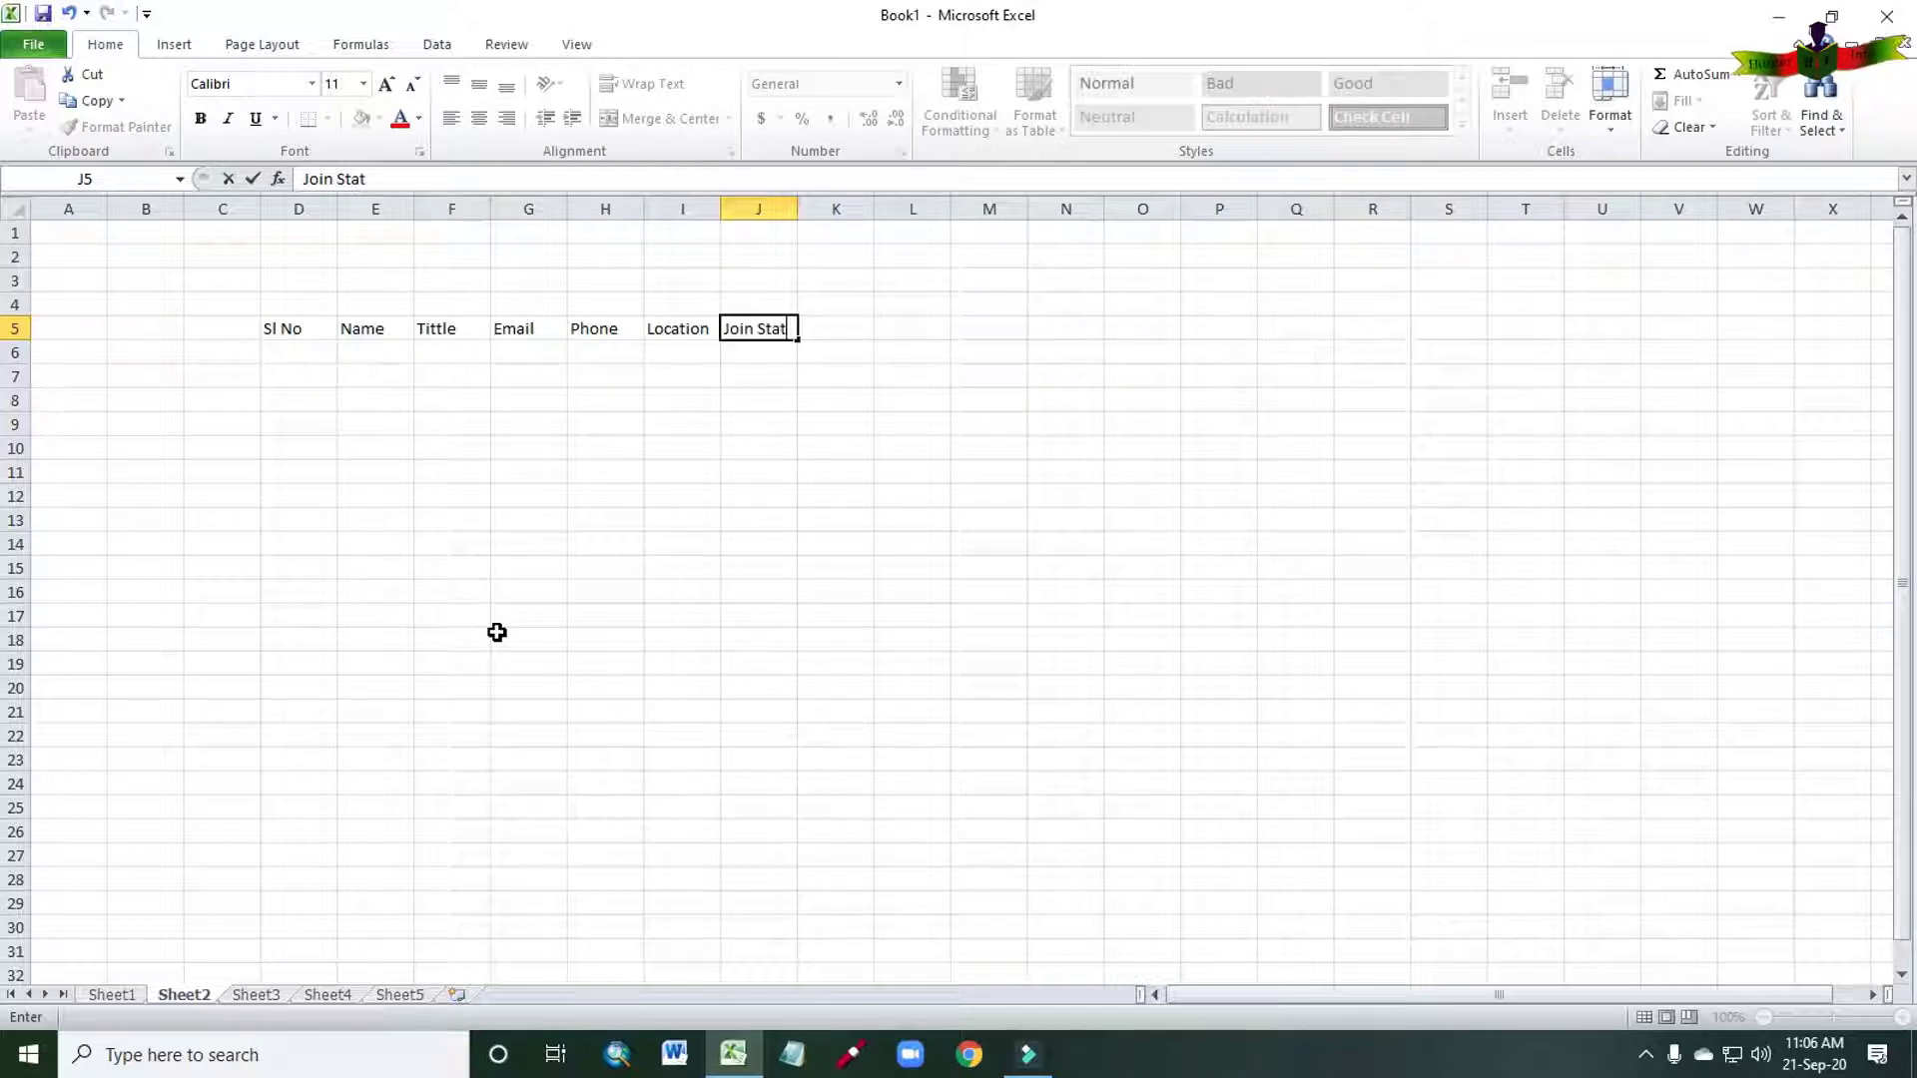
{"action": "type", "text": "us"}
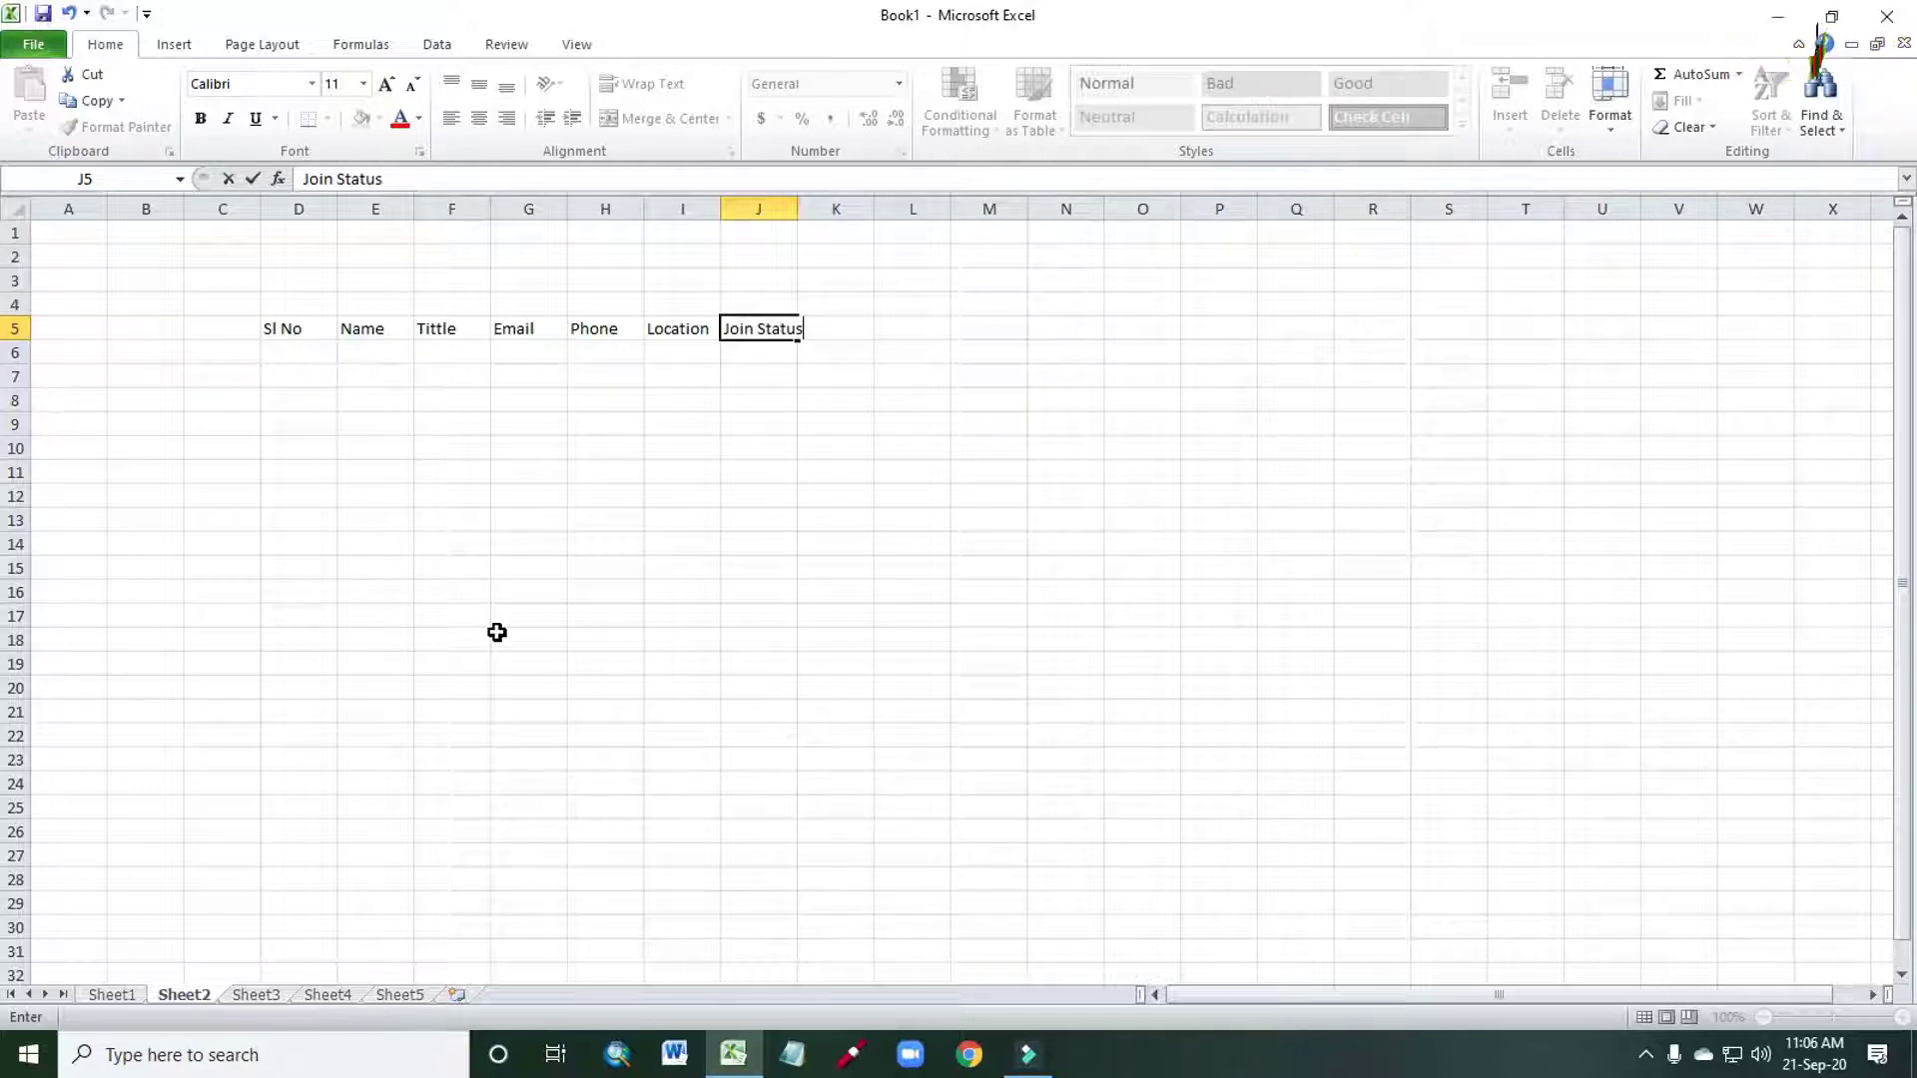
{"action": "key", "text": "Tab"}
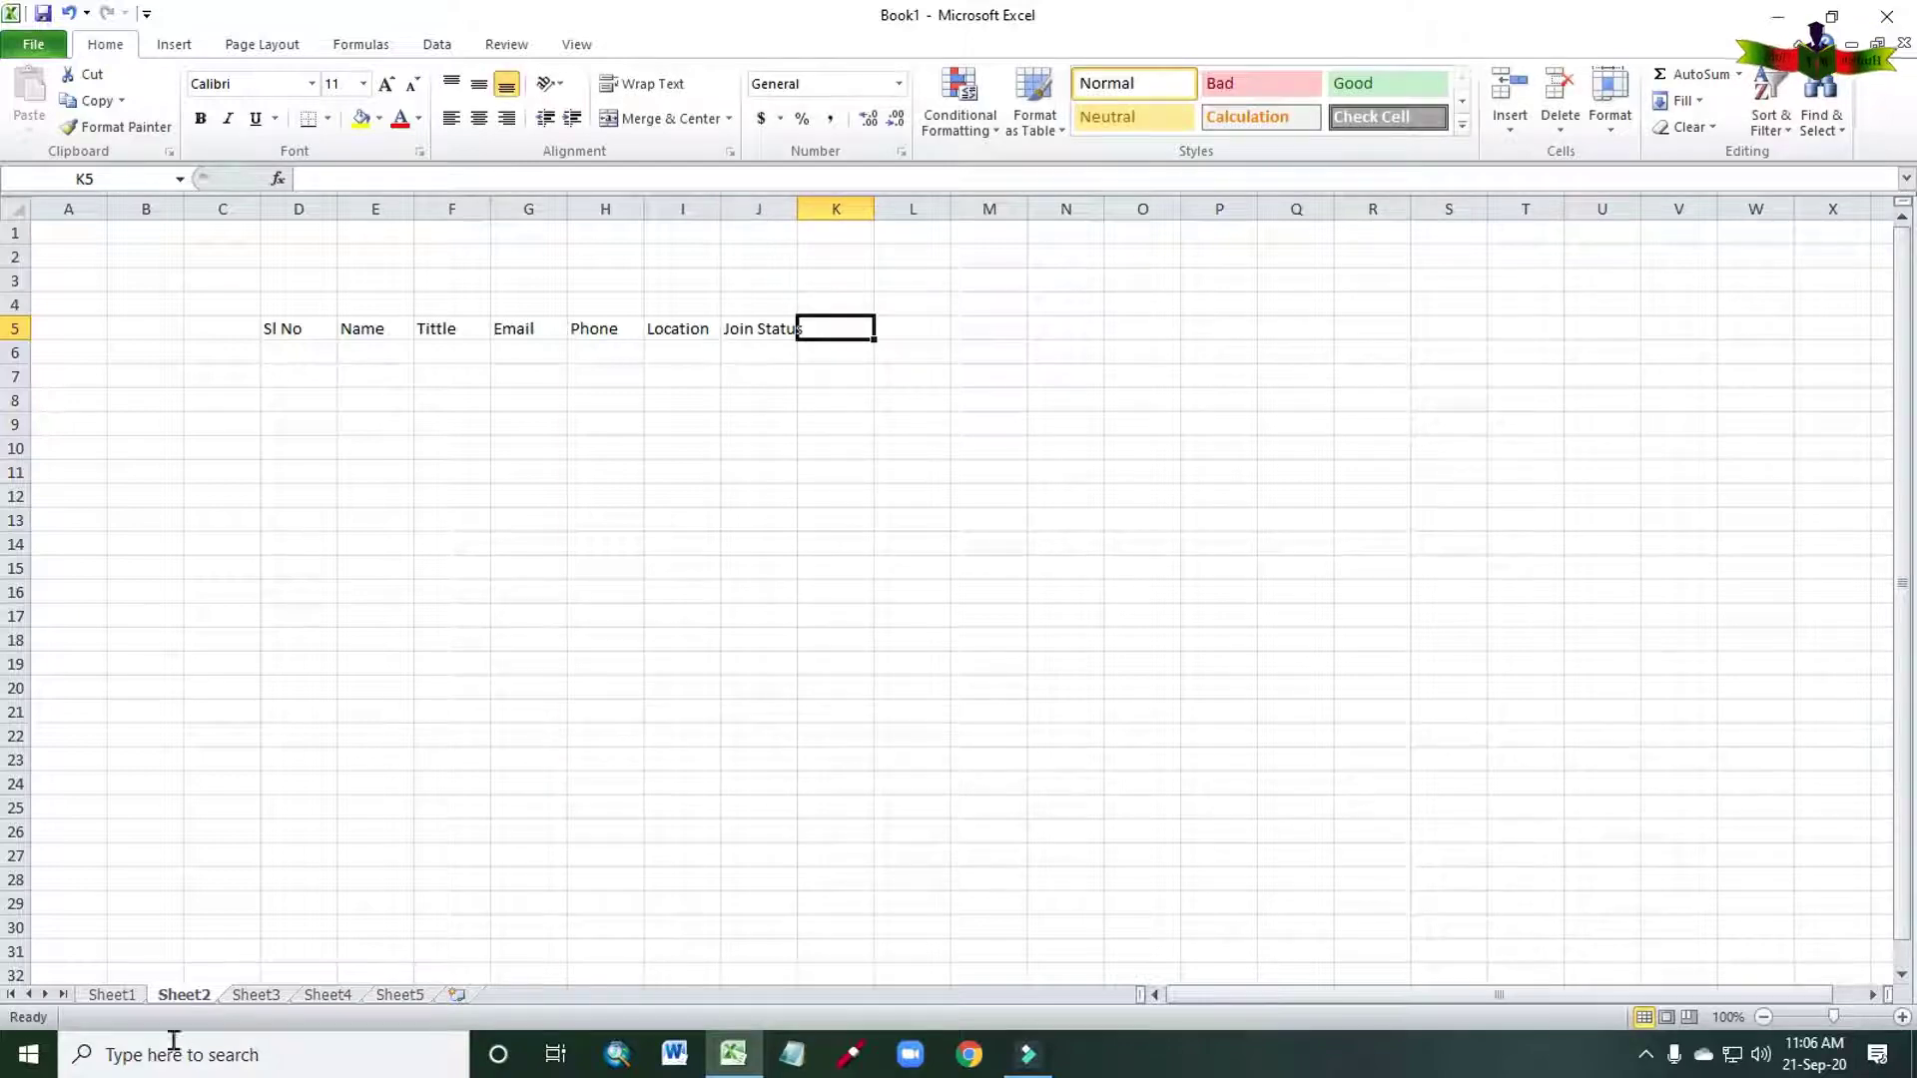
{"action": "left_click", "coordinate": [118, 995]}
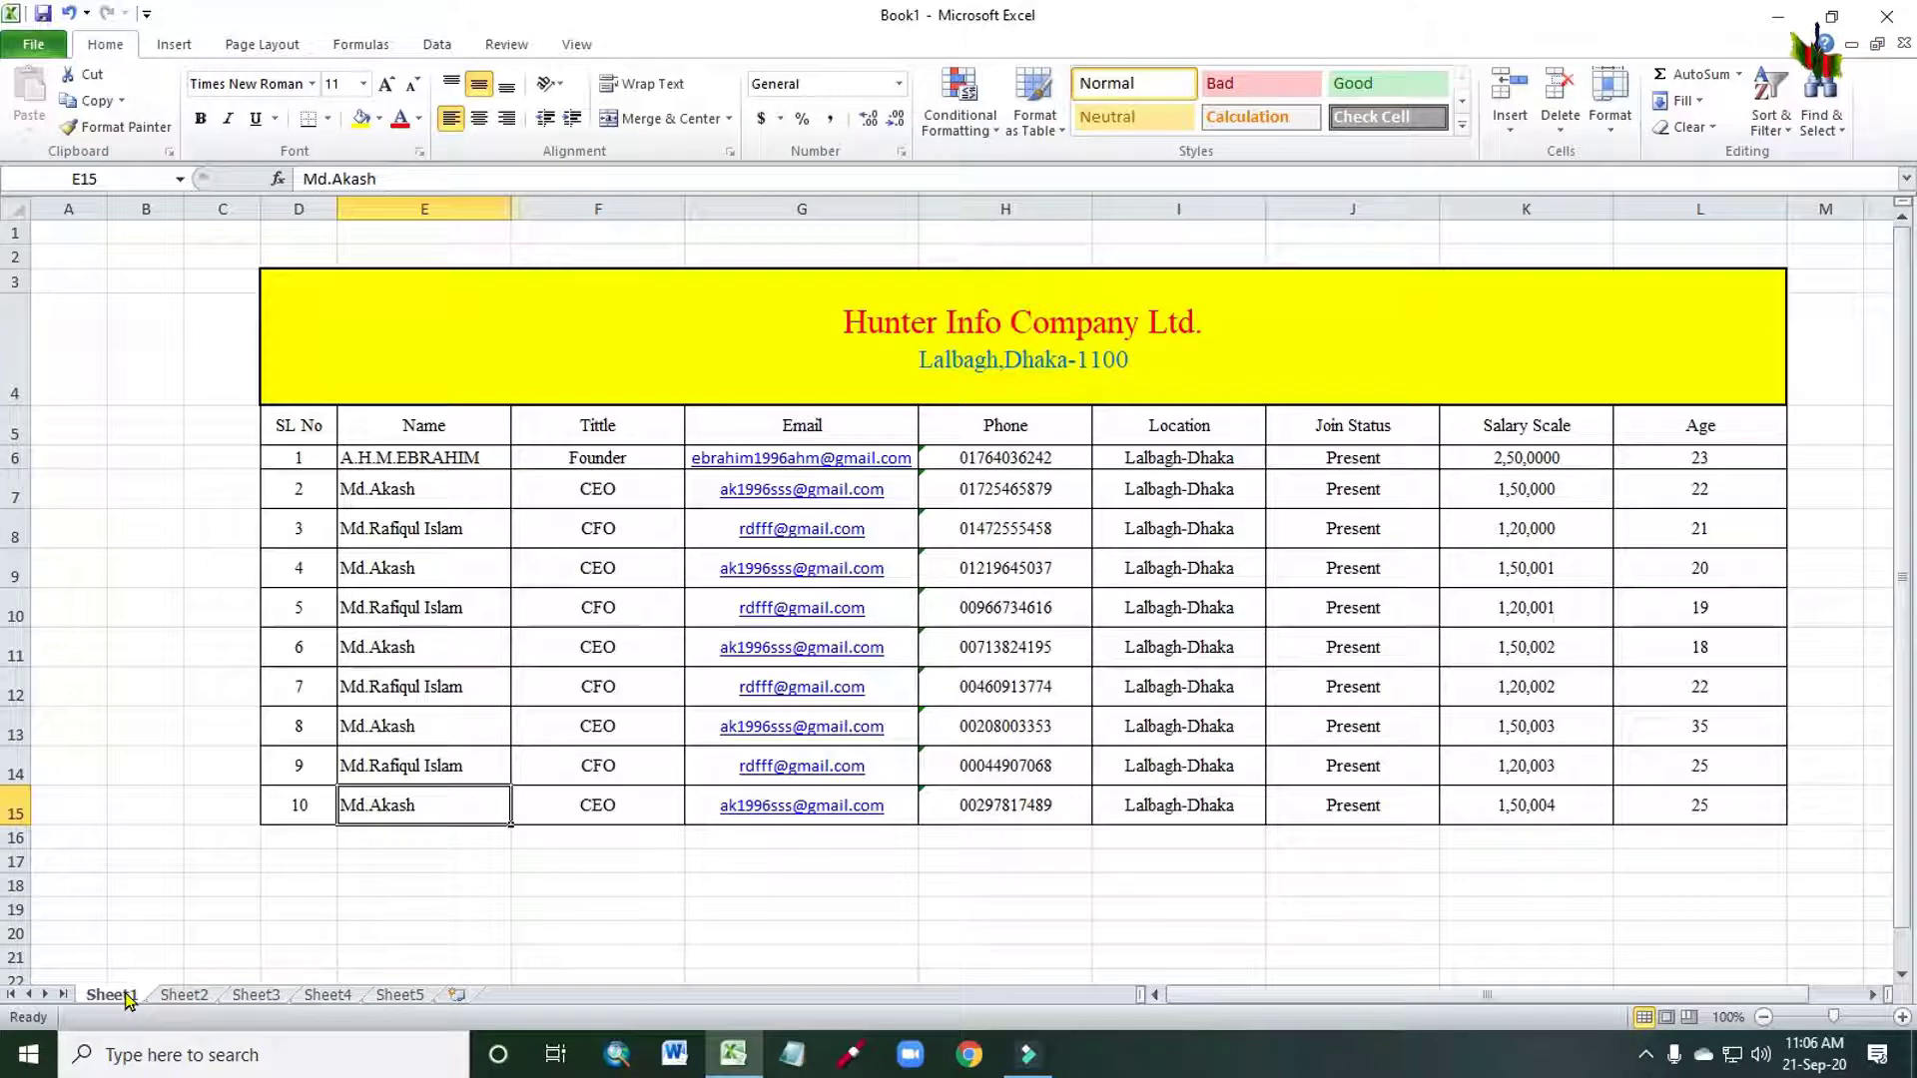
{"action": "left_click", "coordinate": [184, 995]}
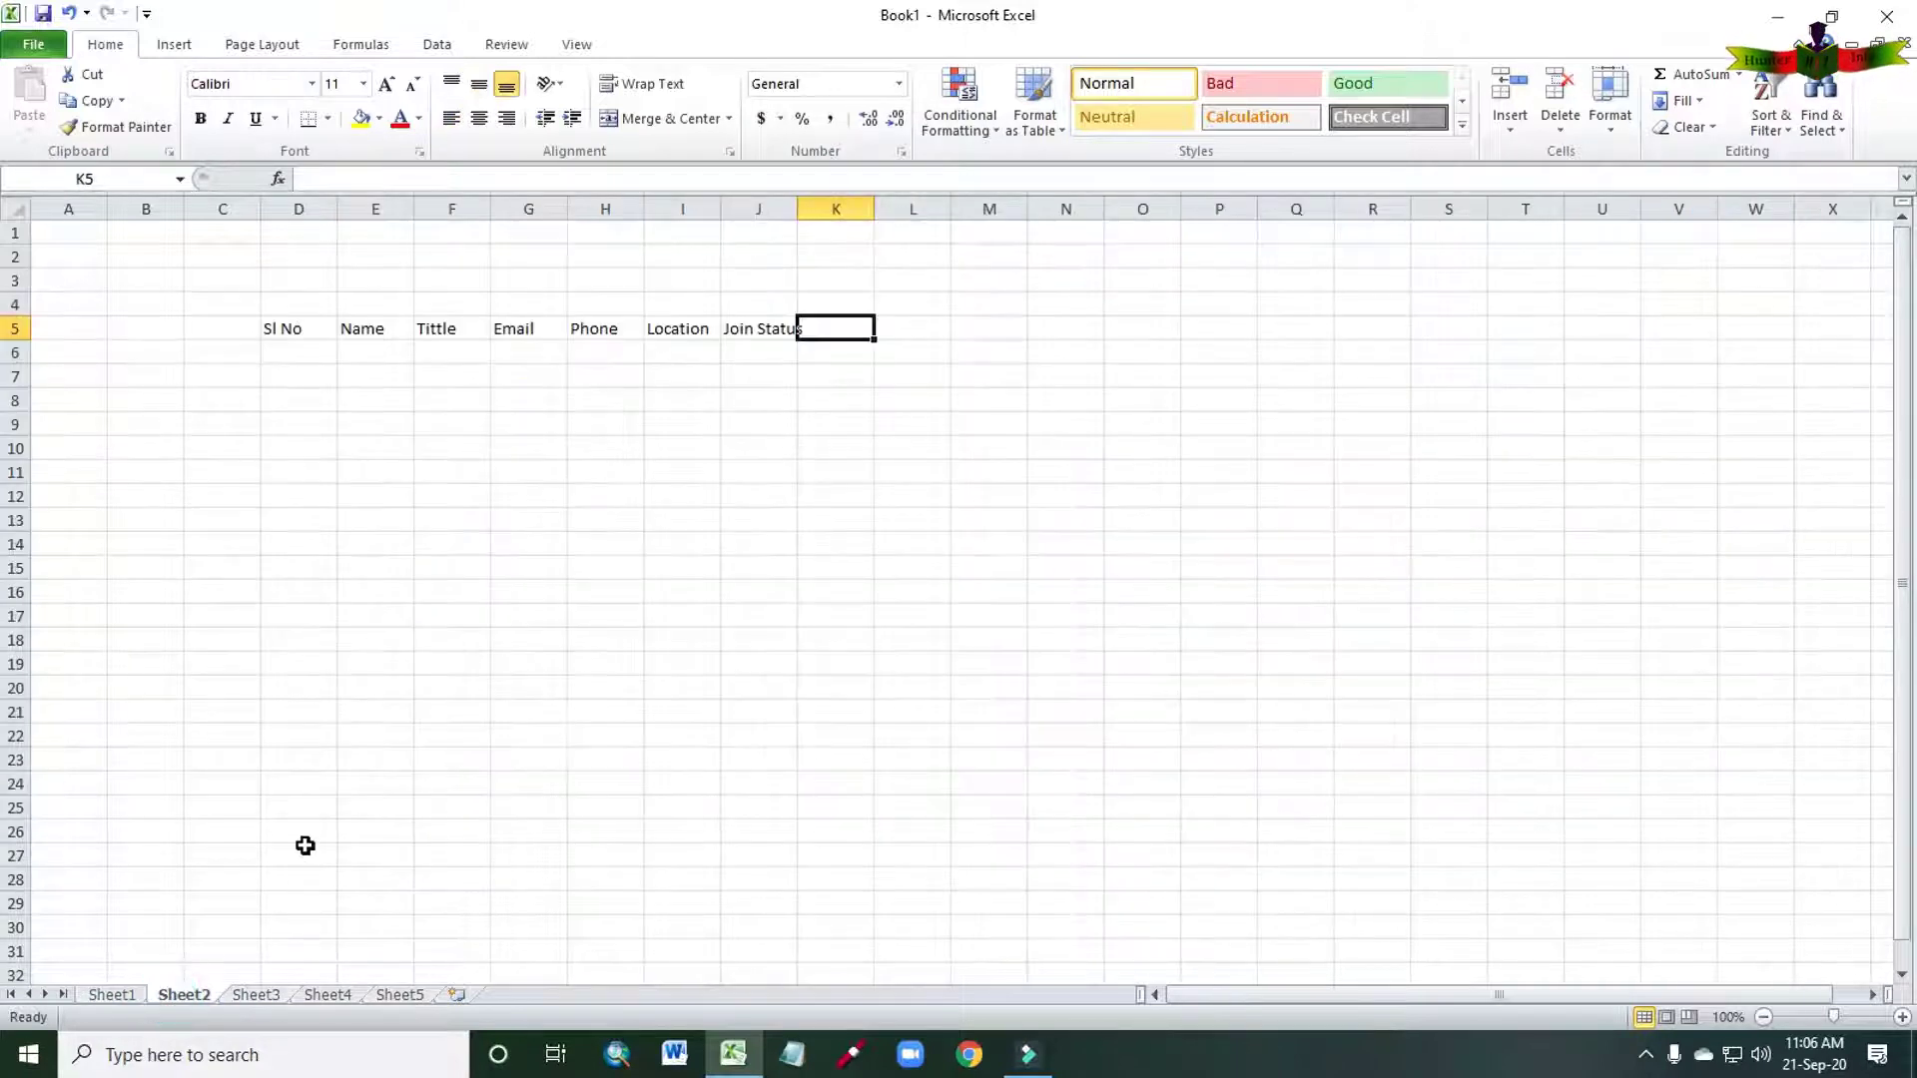
{"action": "type", "text": "Sal"}
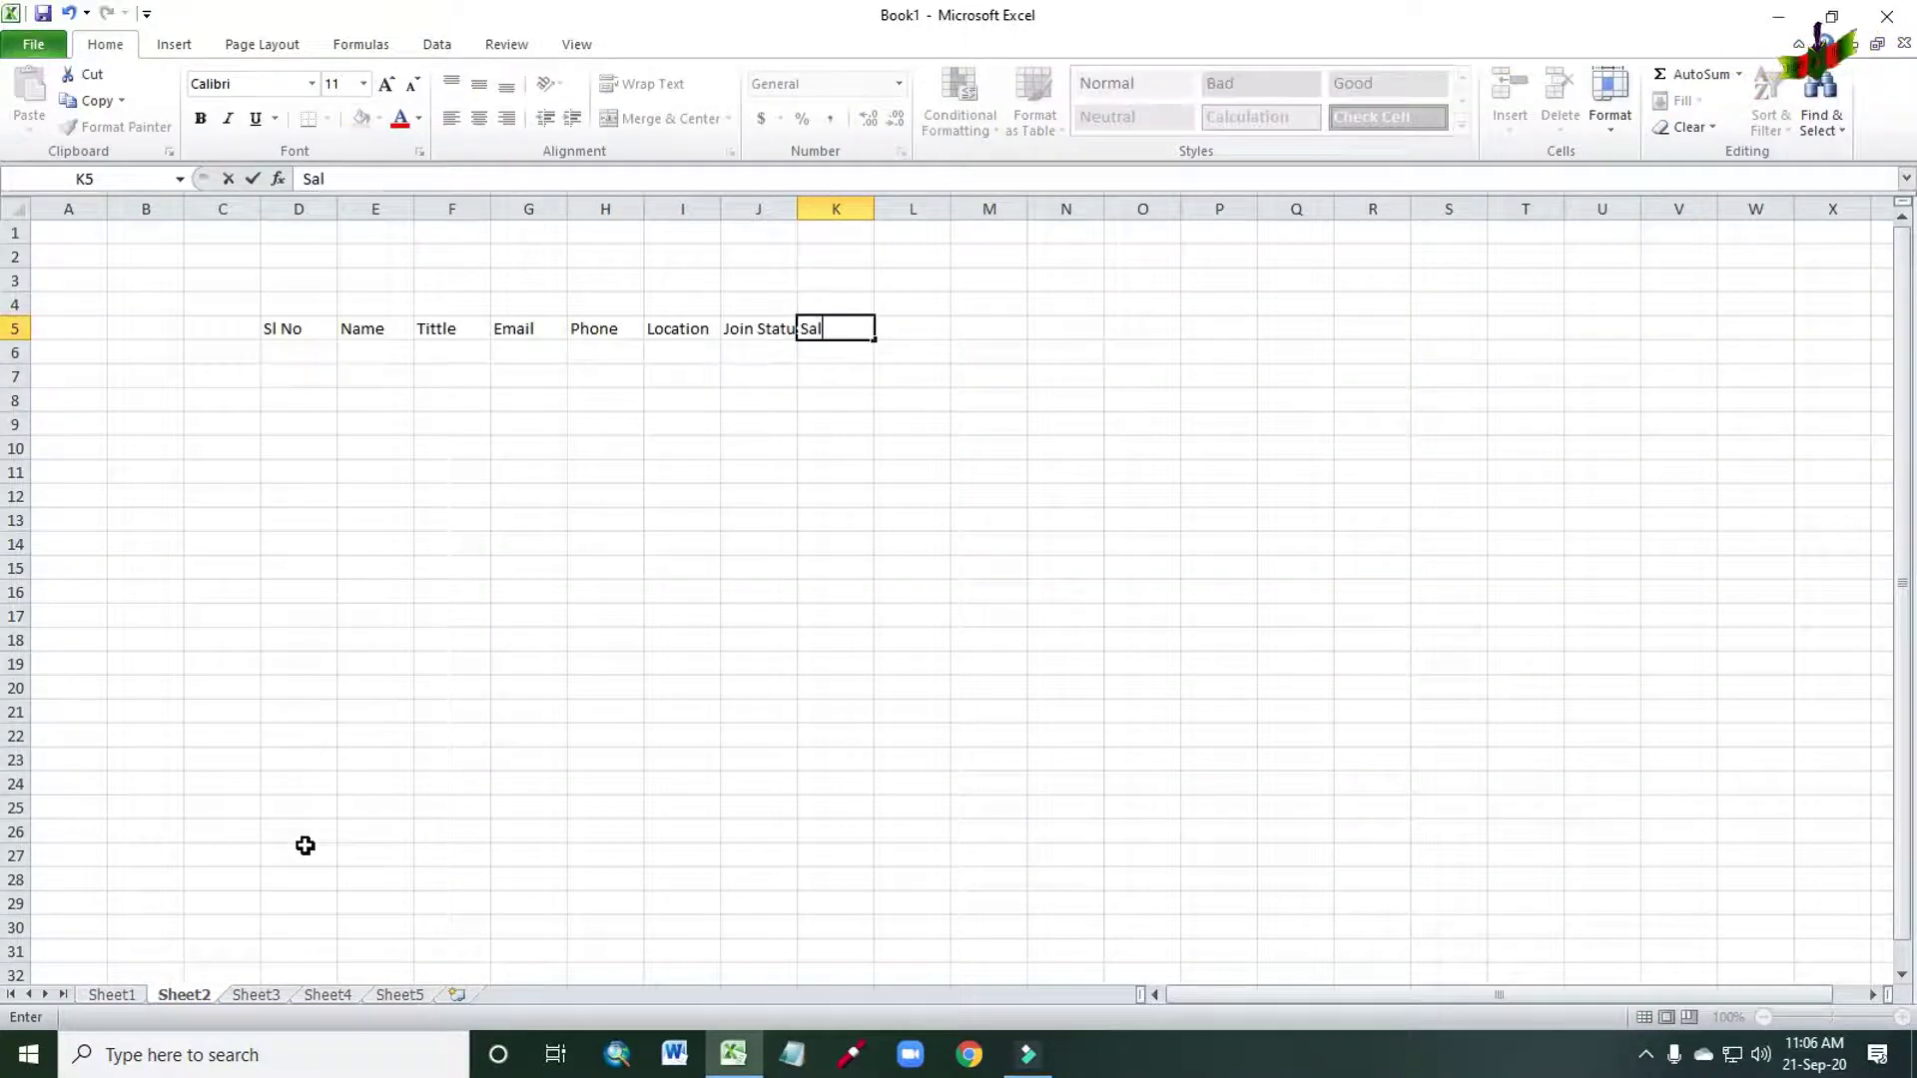
{"action": "type", "text": "ary "}
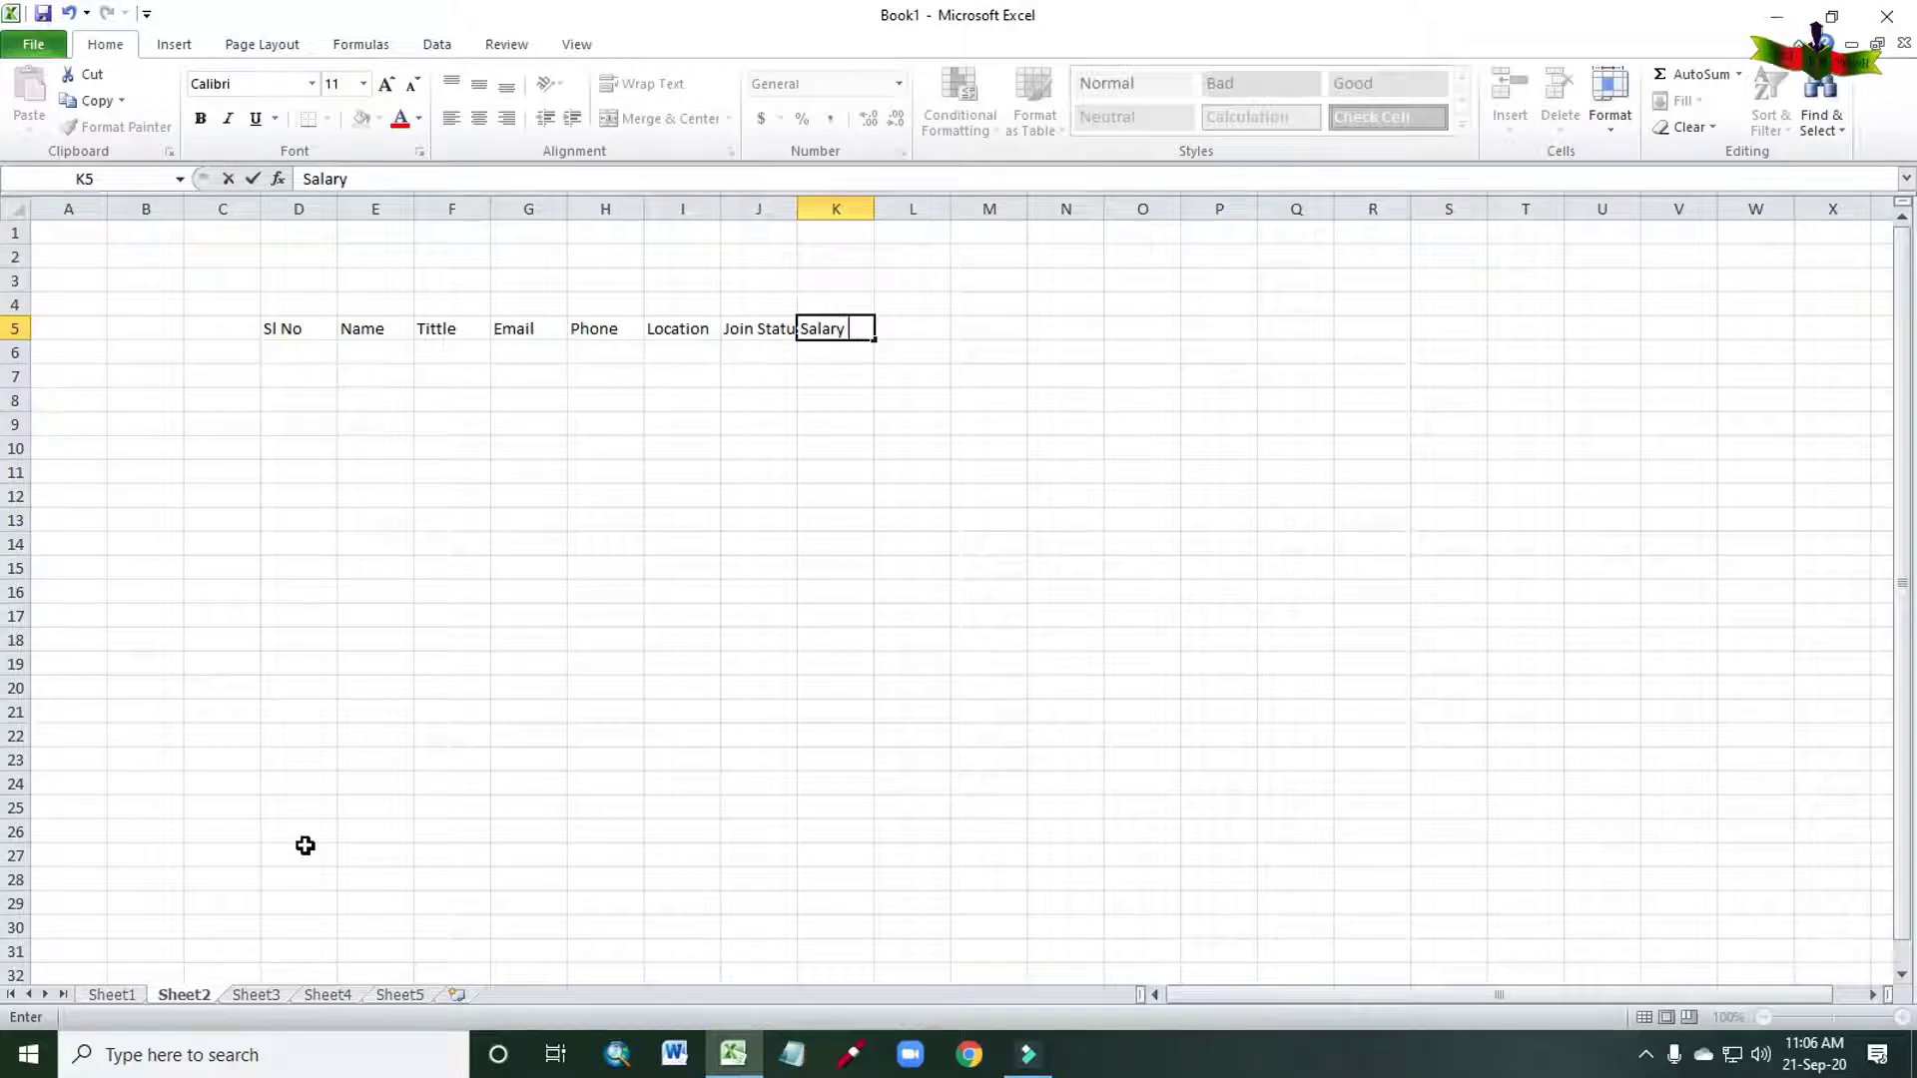
{"action": "type", "text": "Scale"}
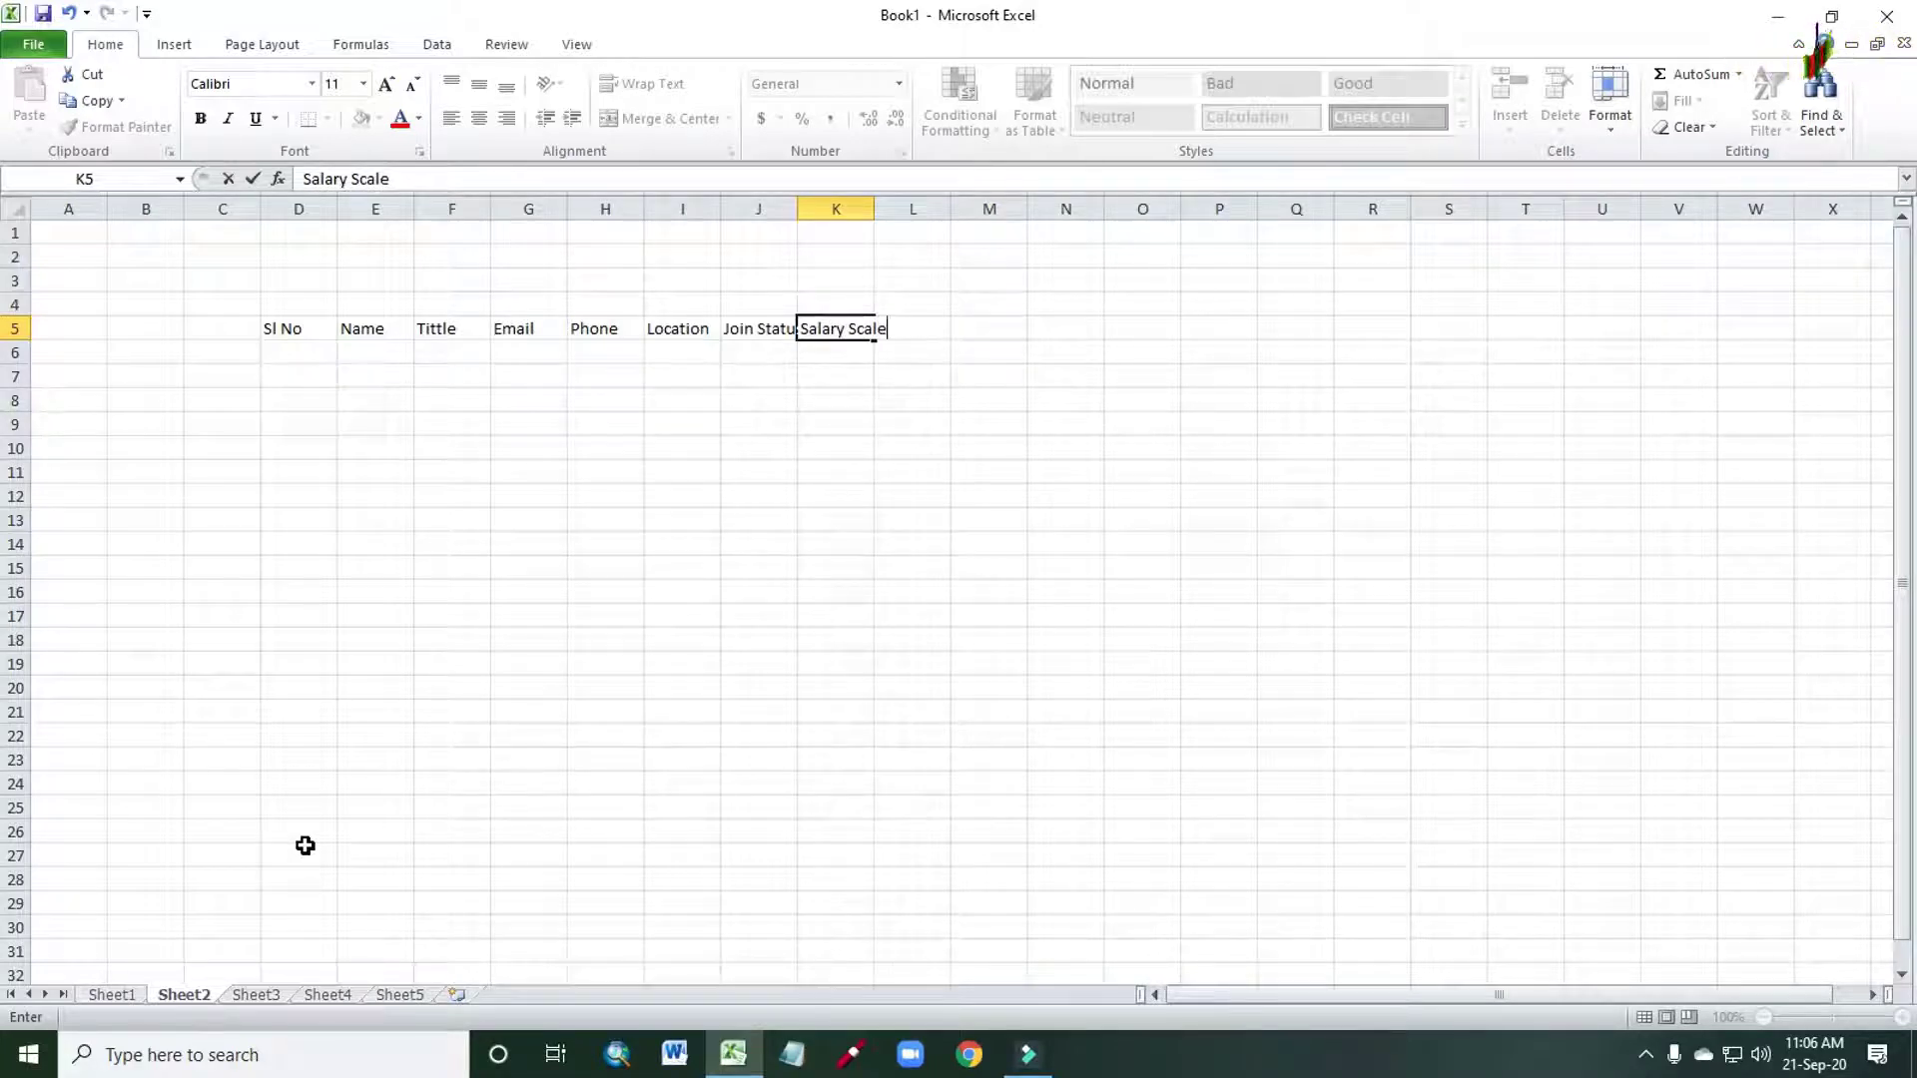
{"action": "key", "text": "Tab"}
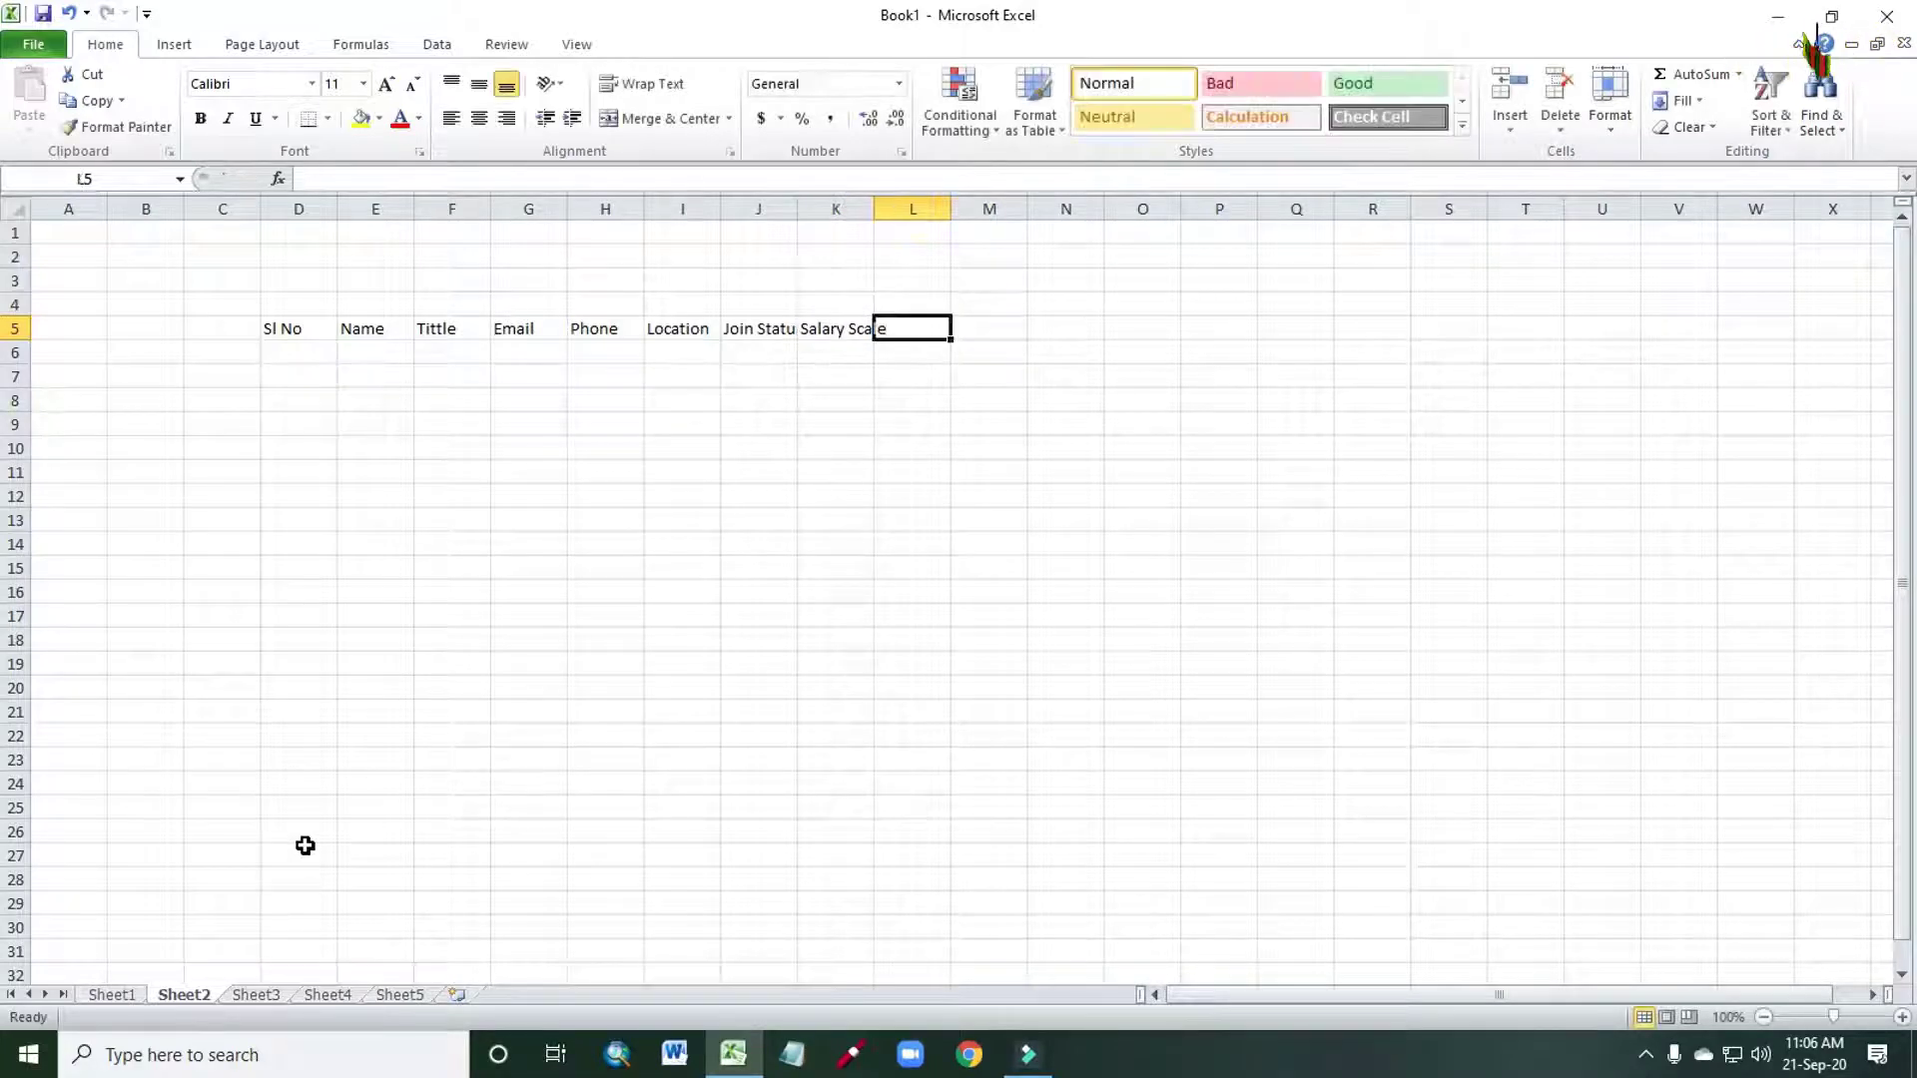
{"action": "type", "text": "A"}
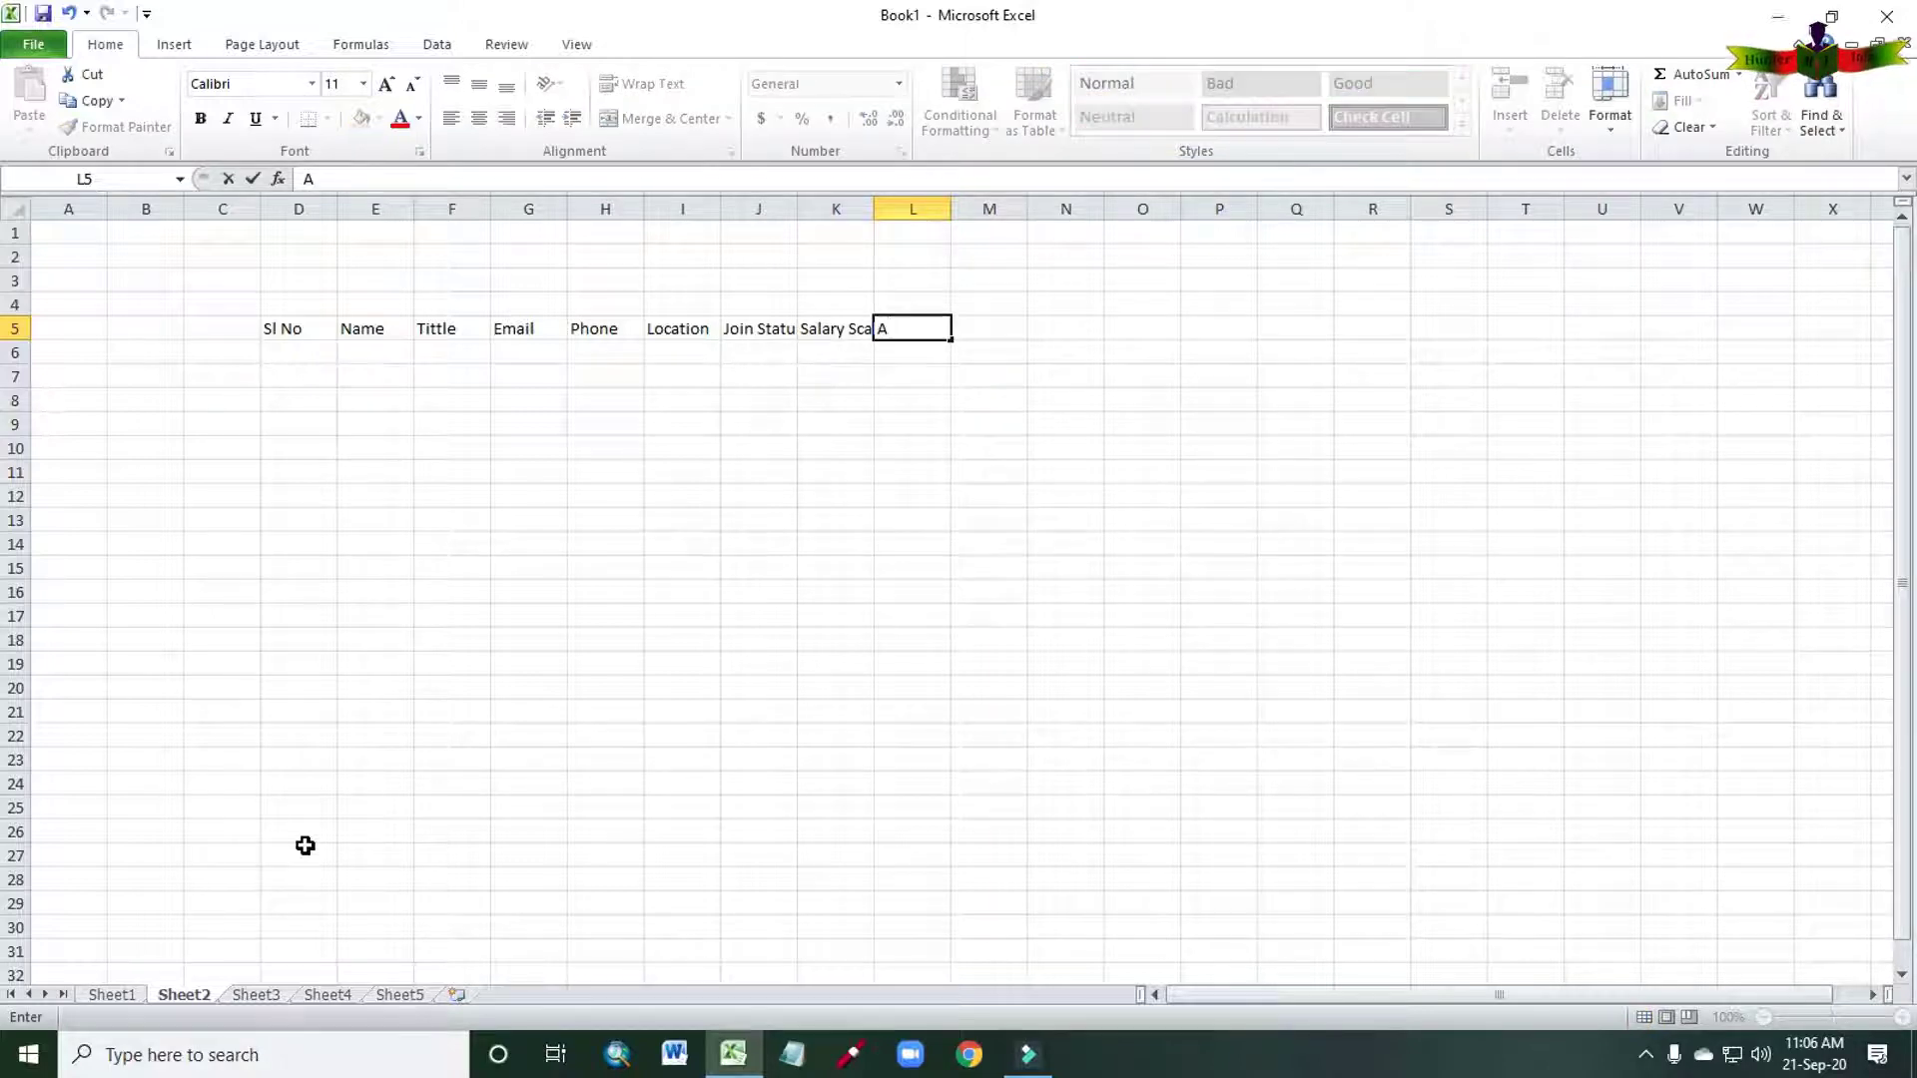
{"action": "type", "text": "ge"}
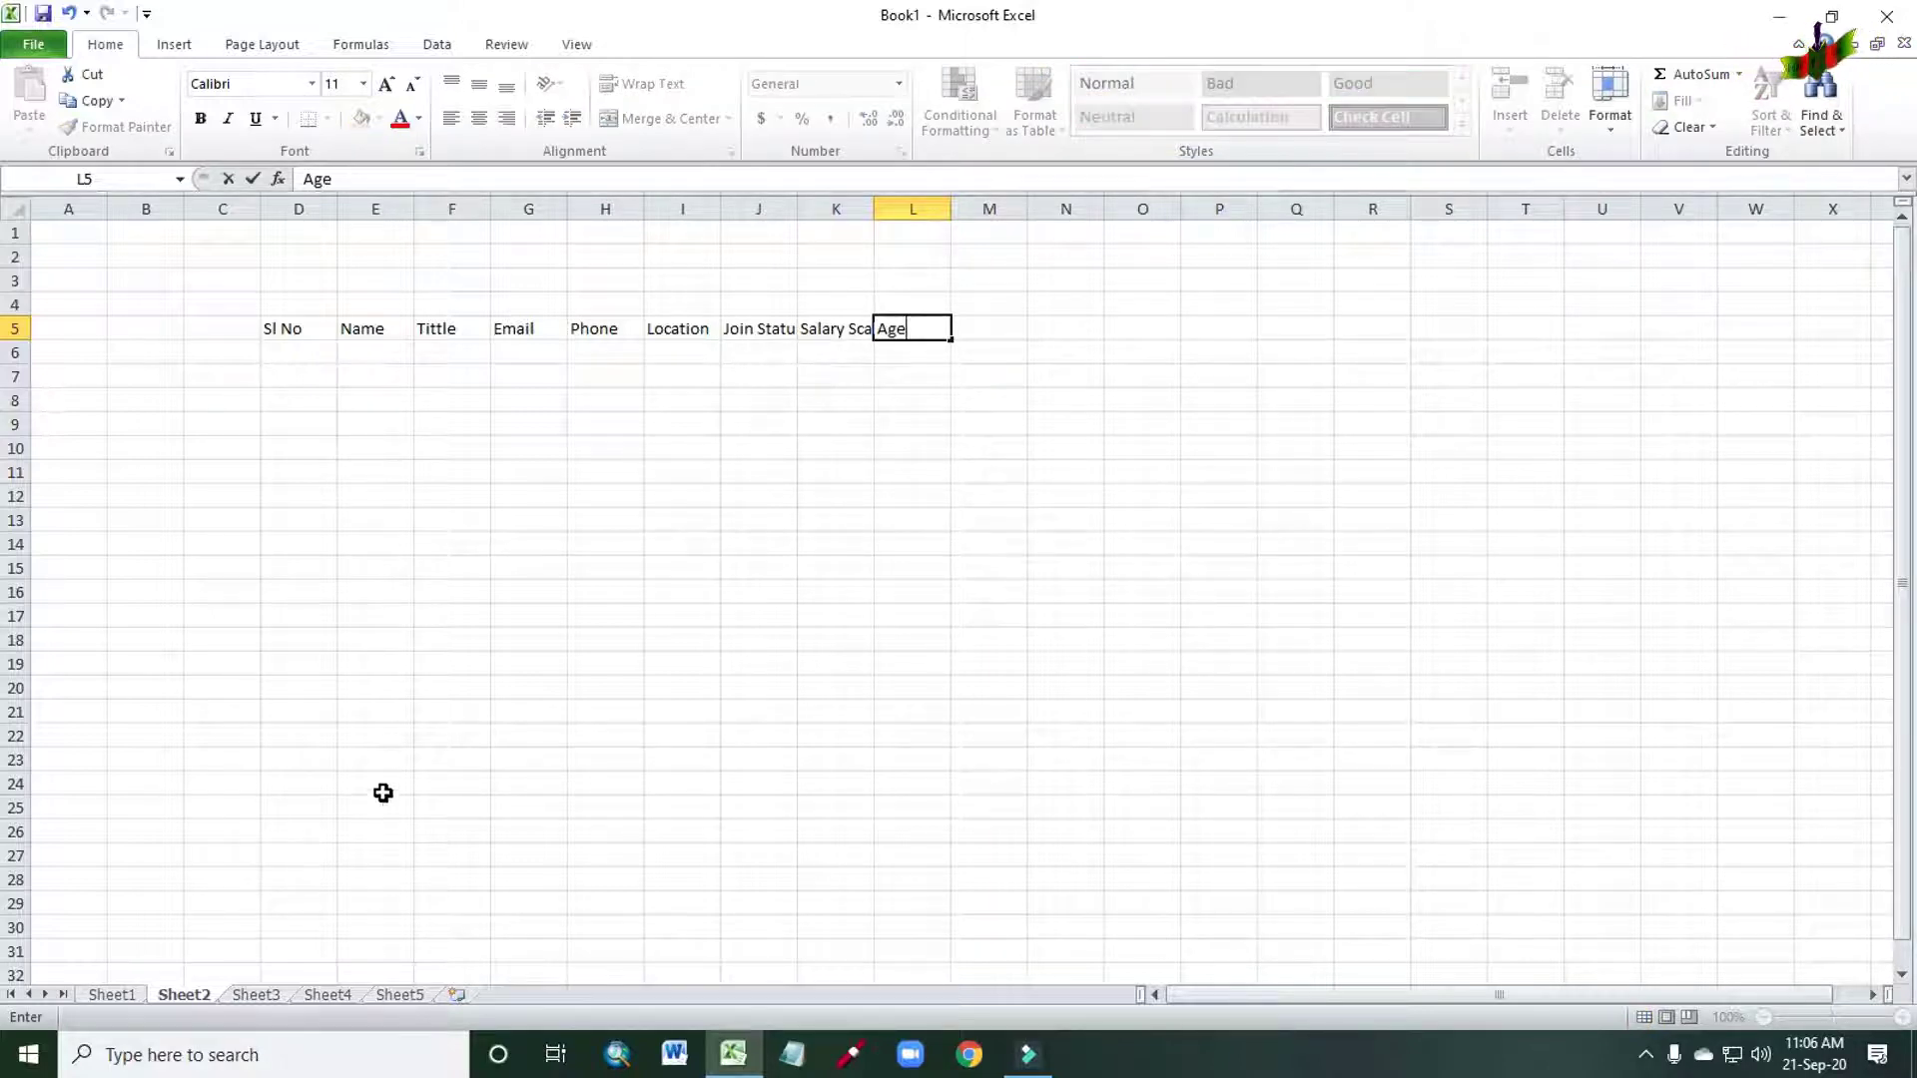
{"action": "left_click", "coordinate": [276, 334]}
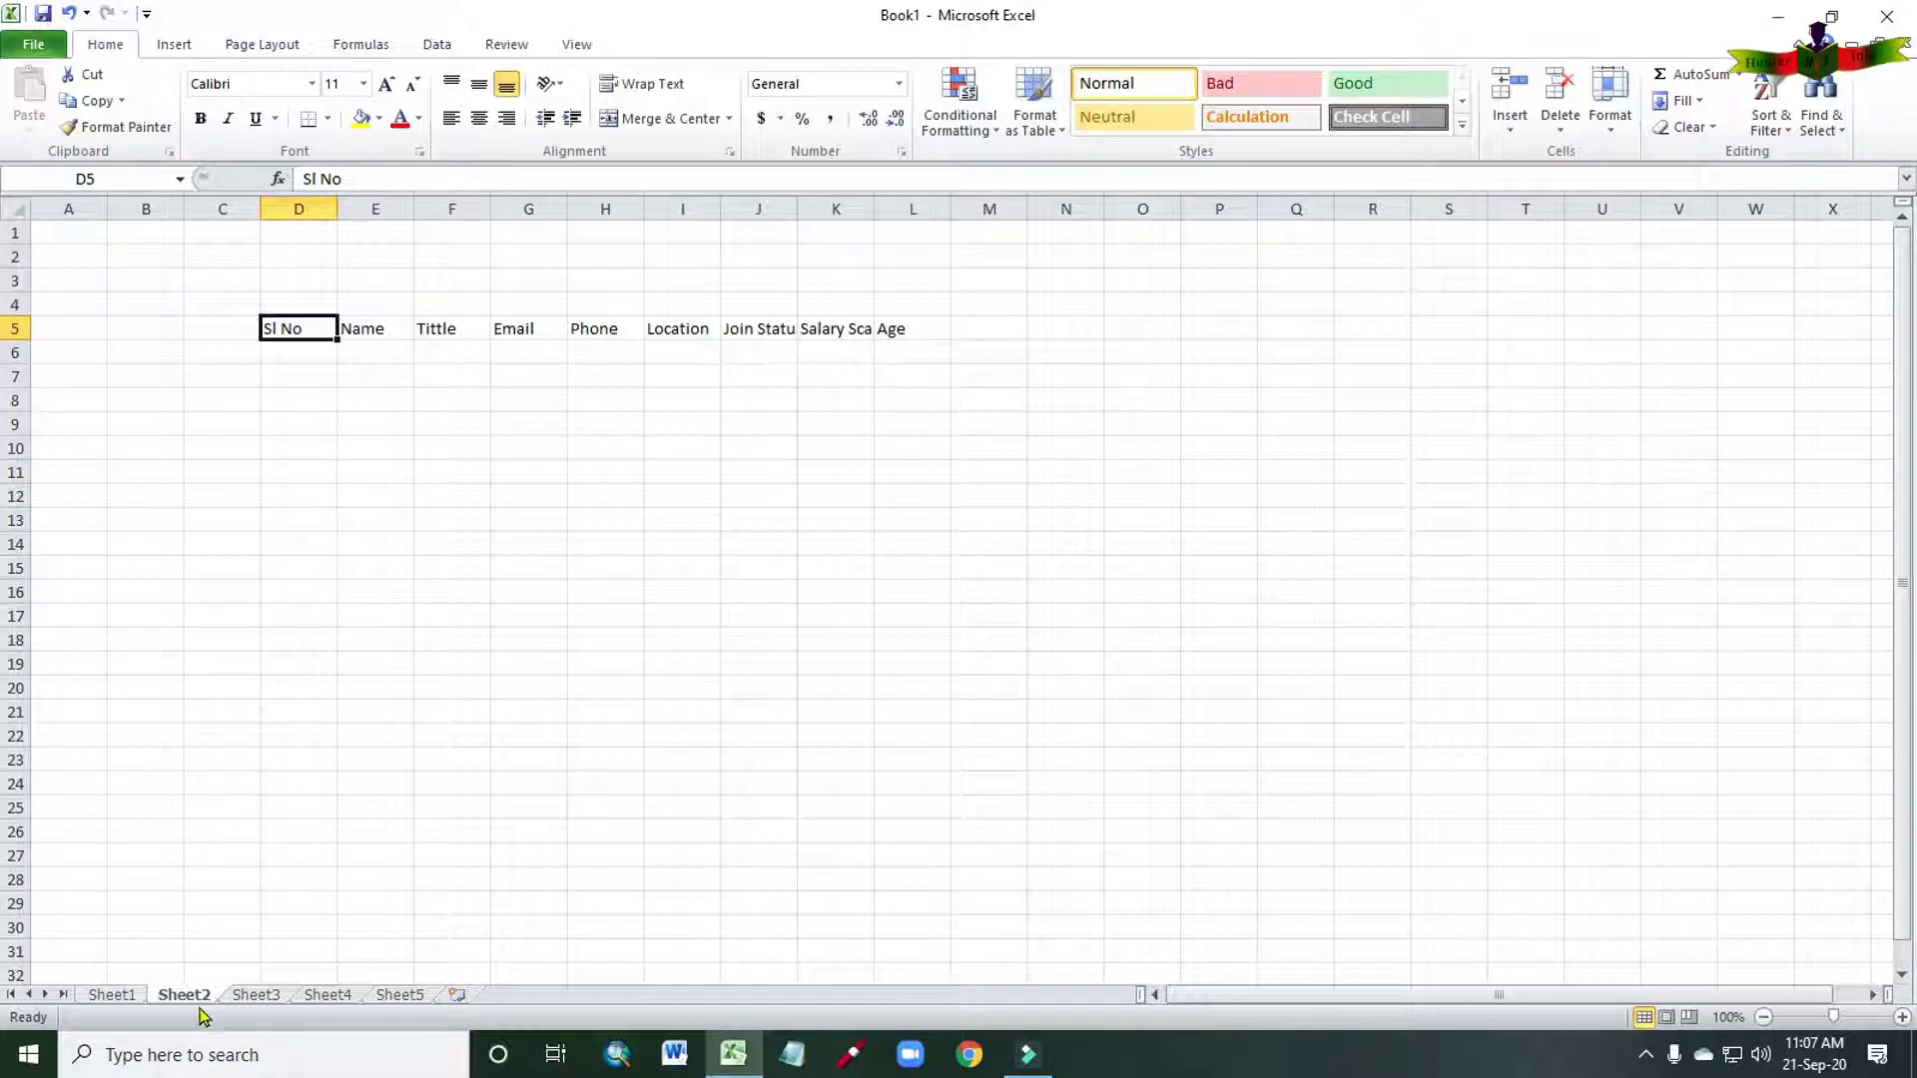
{"action": "left_click", "coordinate": [110, 994]}
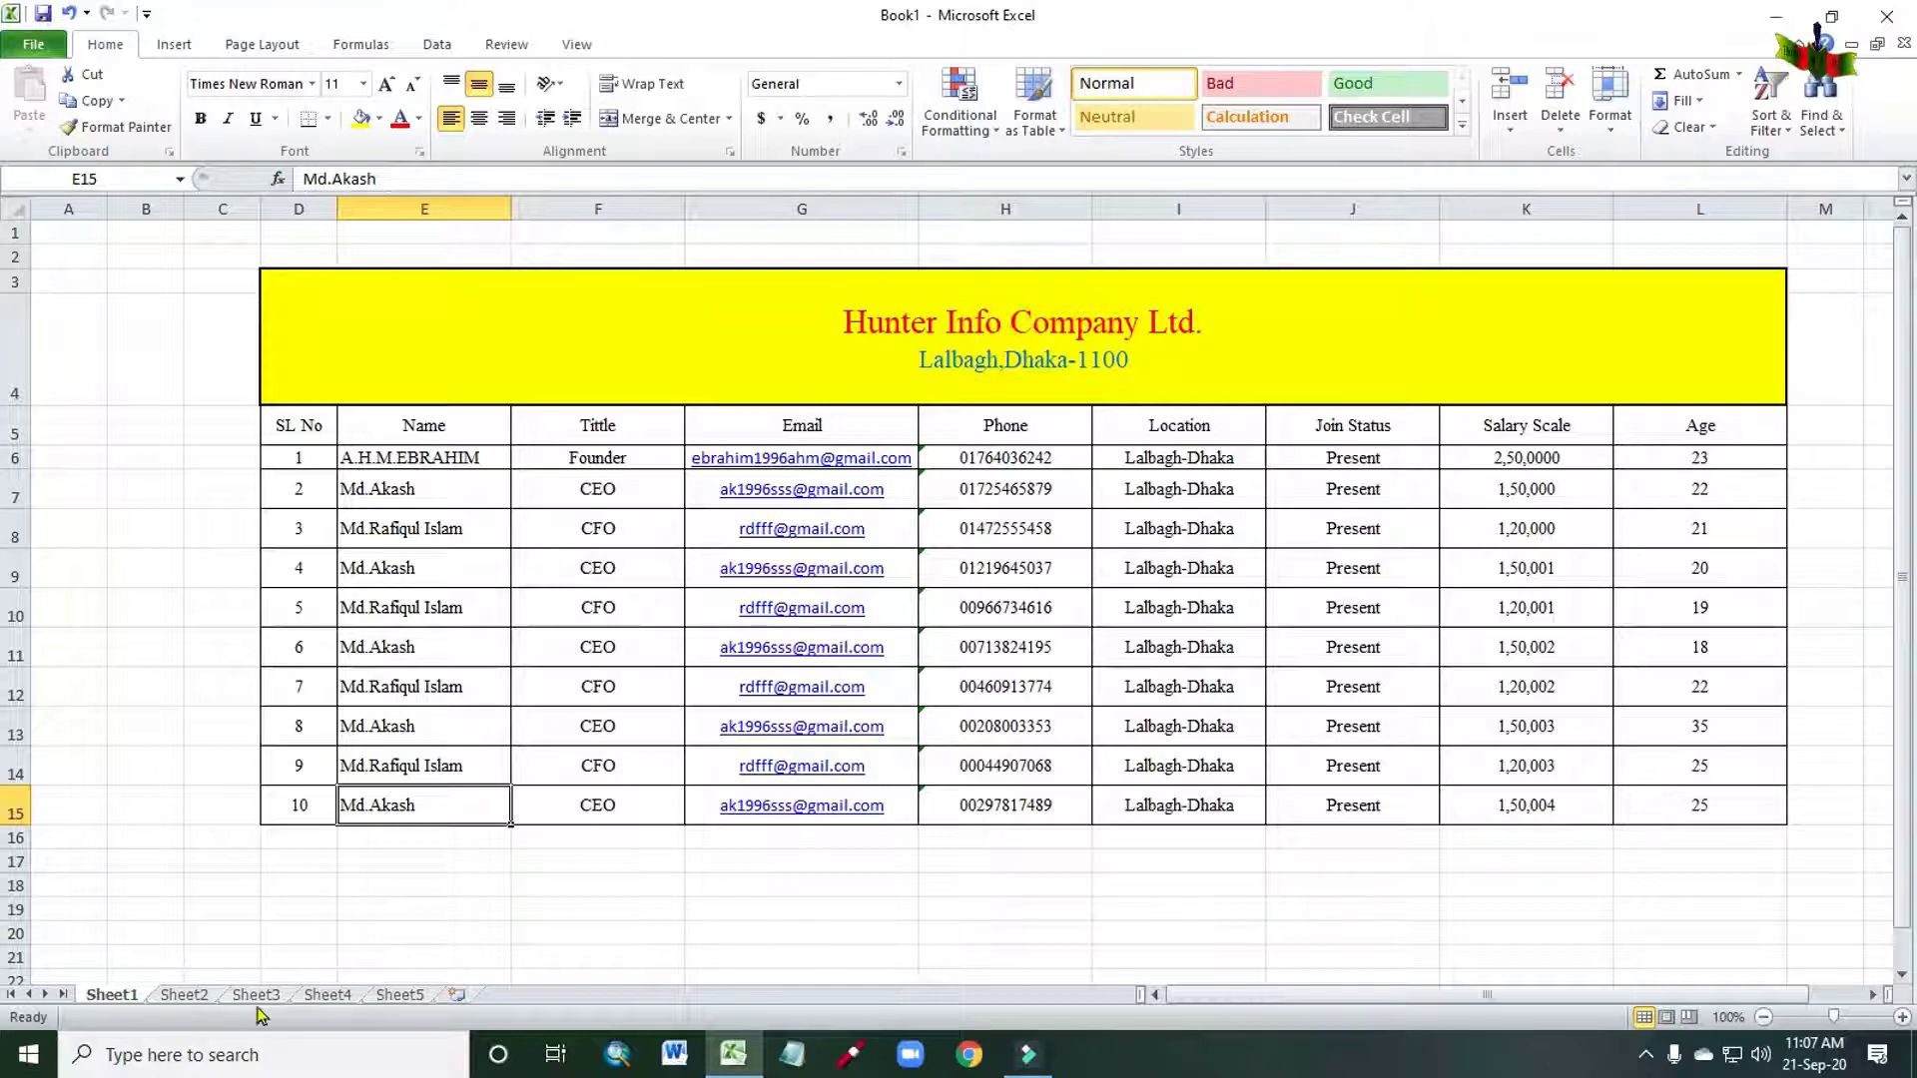
{"action": "left_click", "coordinate": [186, 996]}
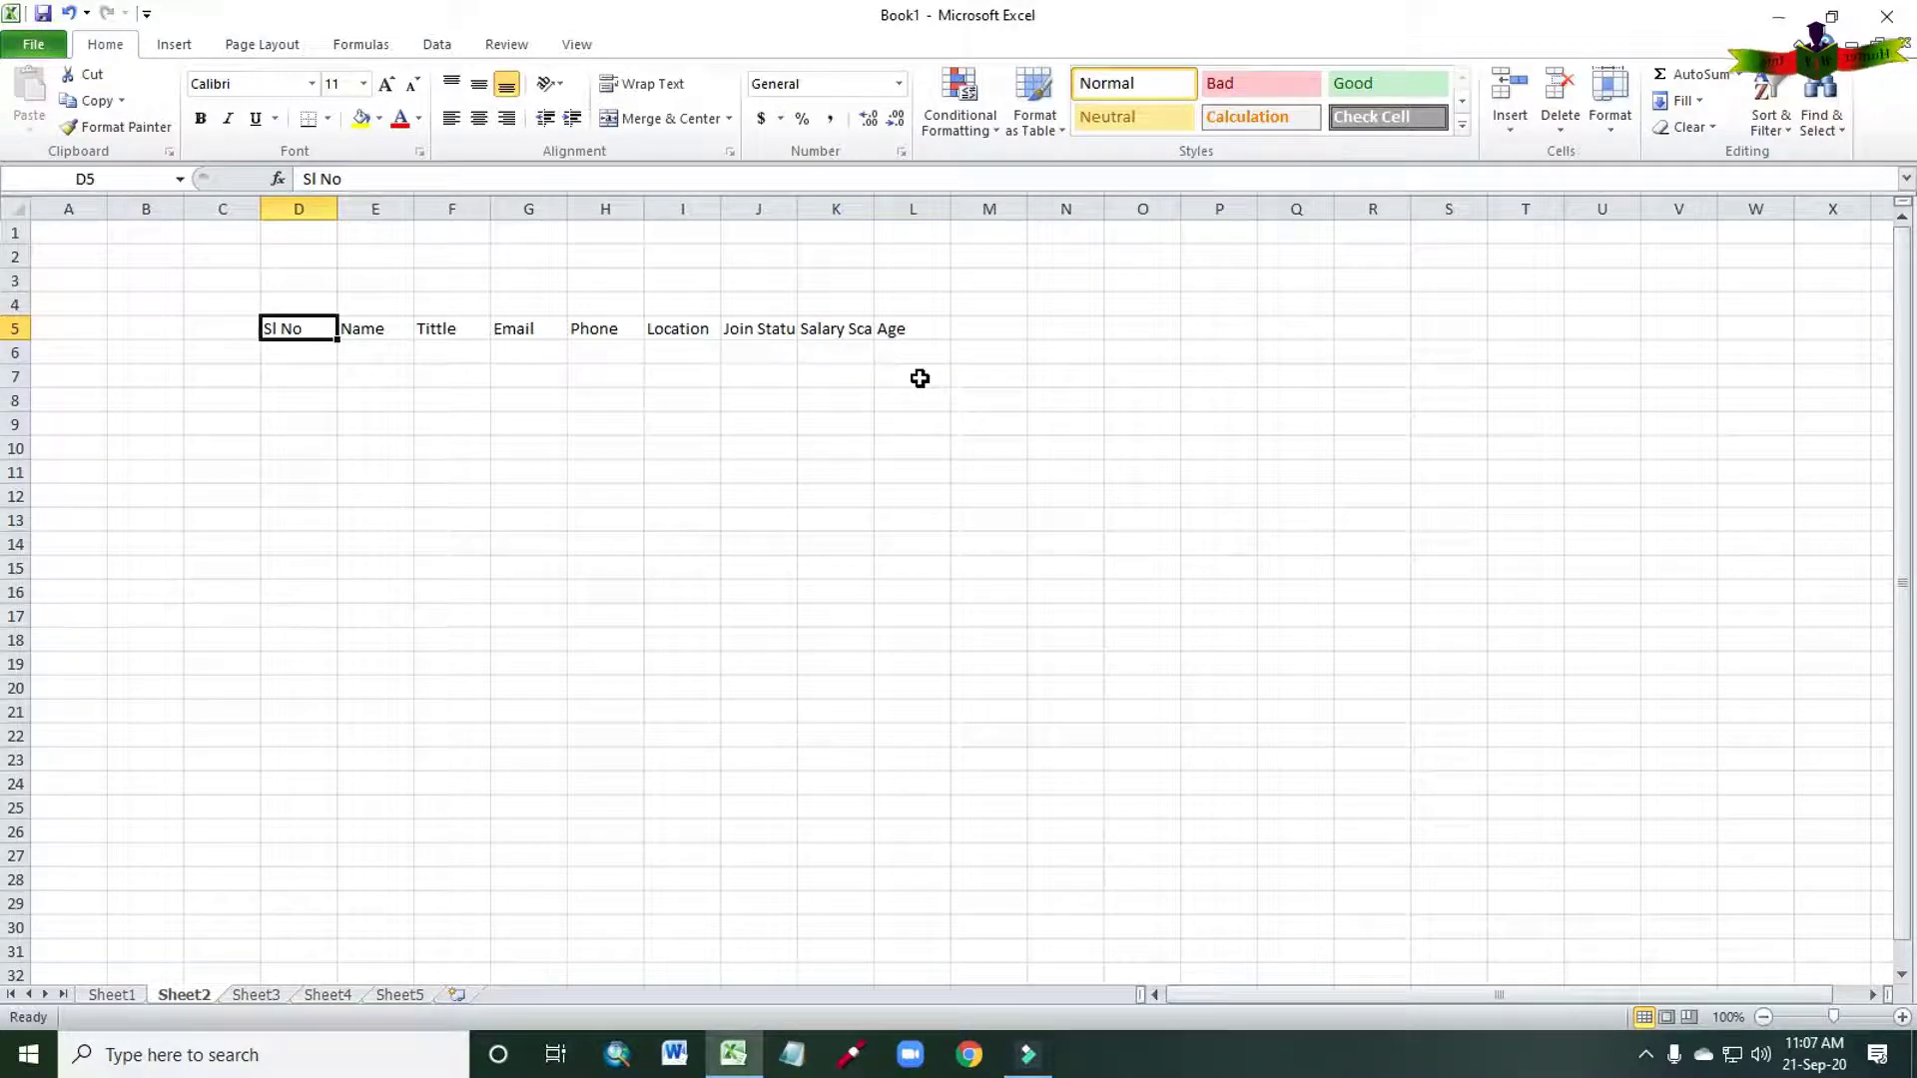
Step: Apply All Borders to the range D5:L27
{"action": "left_click_drag", "start_coordinate": [287, 330], "coordinate": [881, 341]}
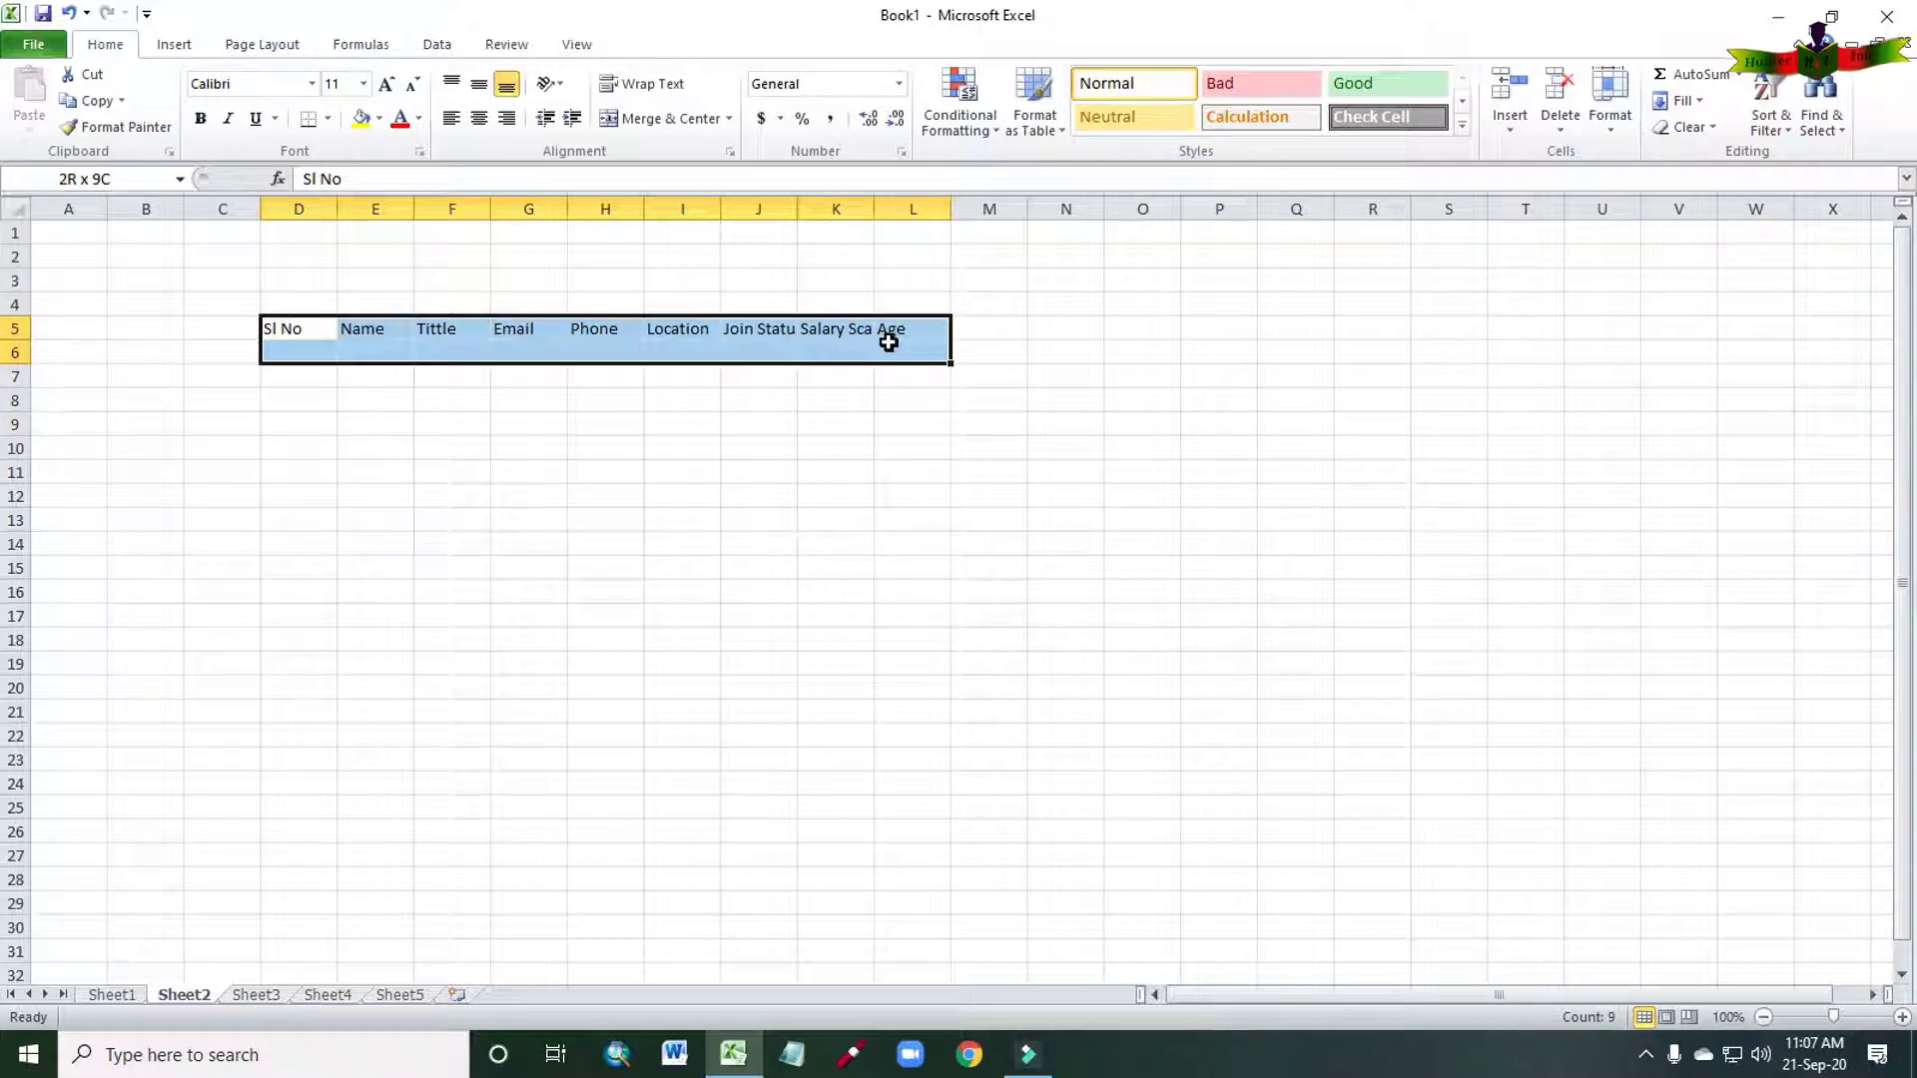
{"action": "mouse_move", "coordinate": [881, 342]}
{"action": "left_mouse_down"}
{"action": "mouse_move", "coordinate": [854, 522]}
{"action": "mouse_move", "coordinate": [920, 867]}
{"action": "left_mouse_up"}
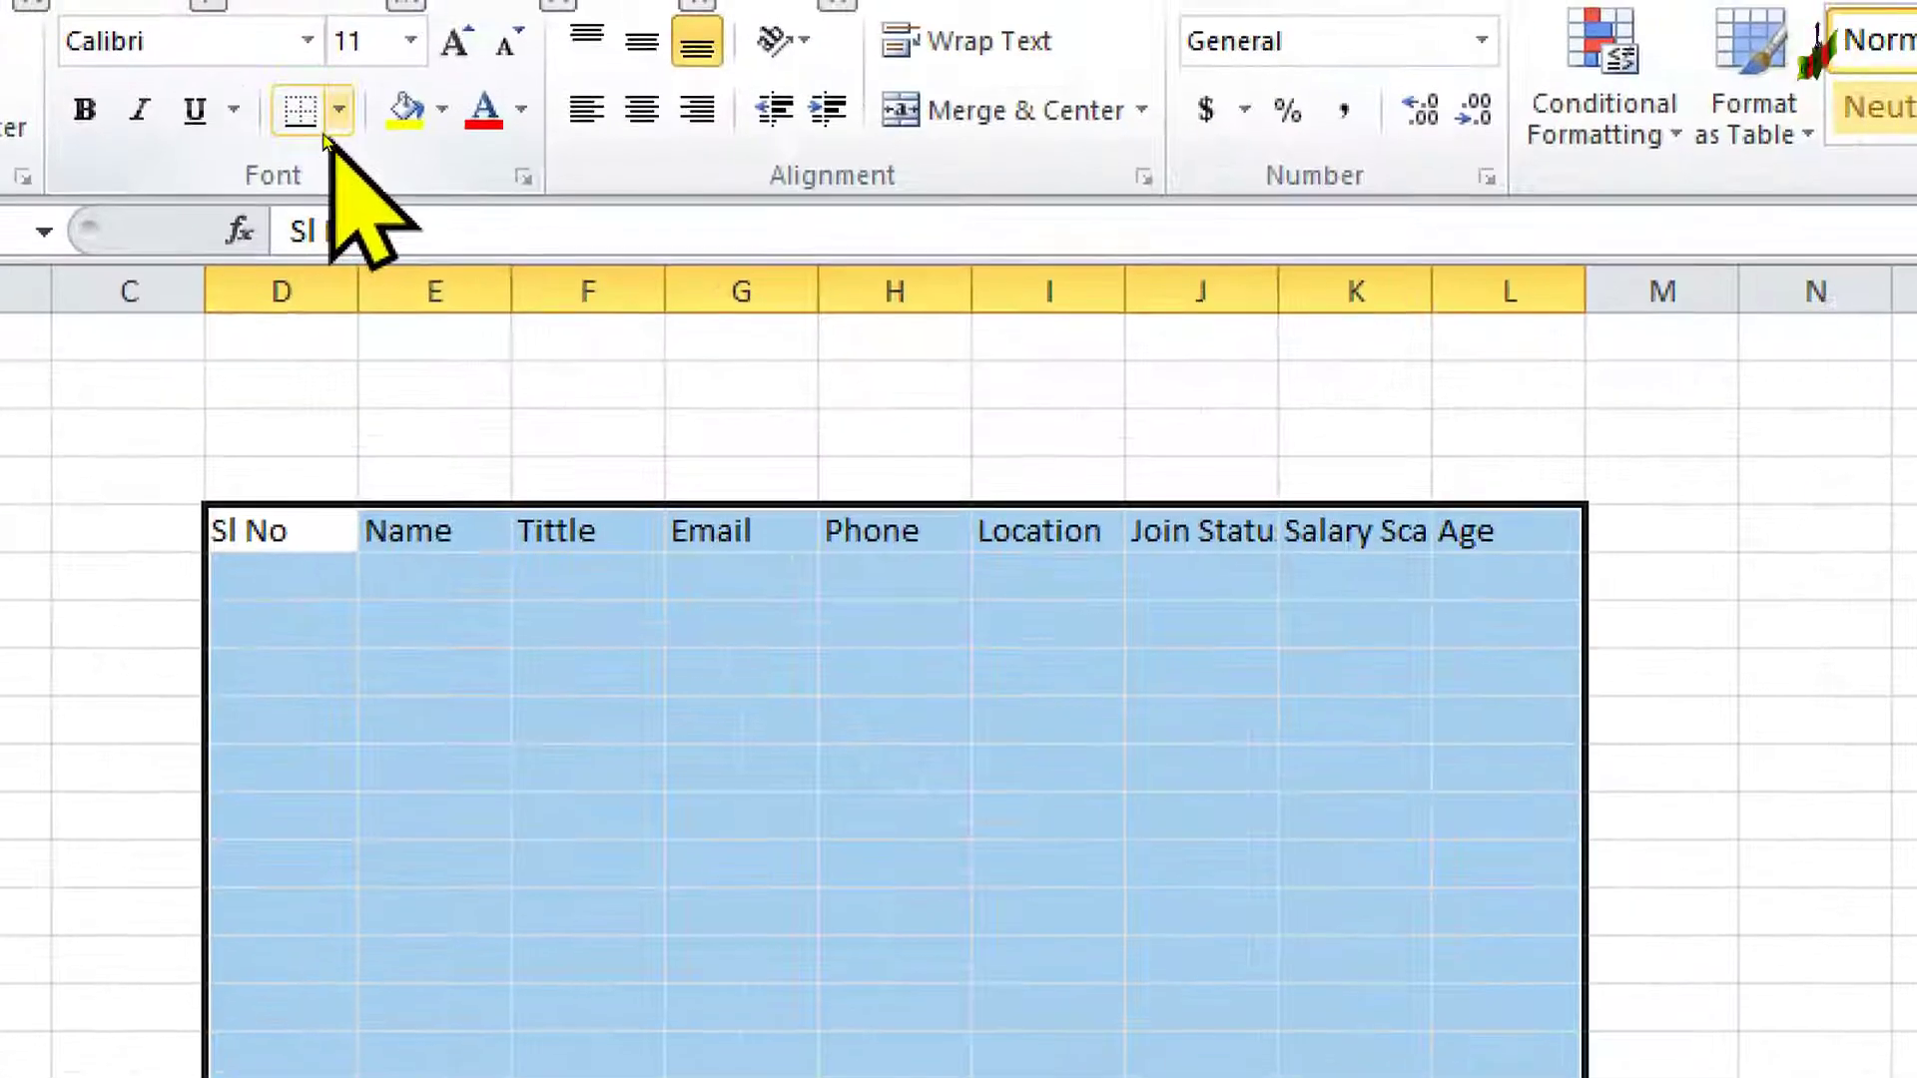
{"action": "key", "text": "alt"}
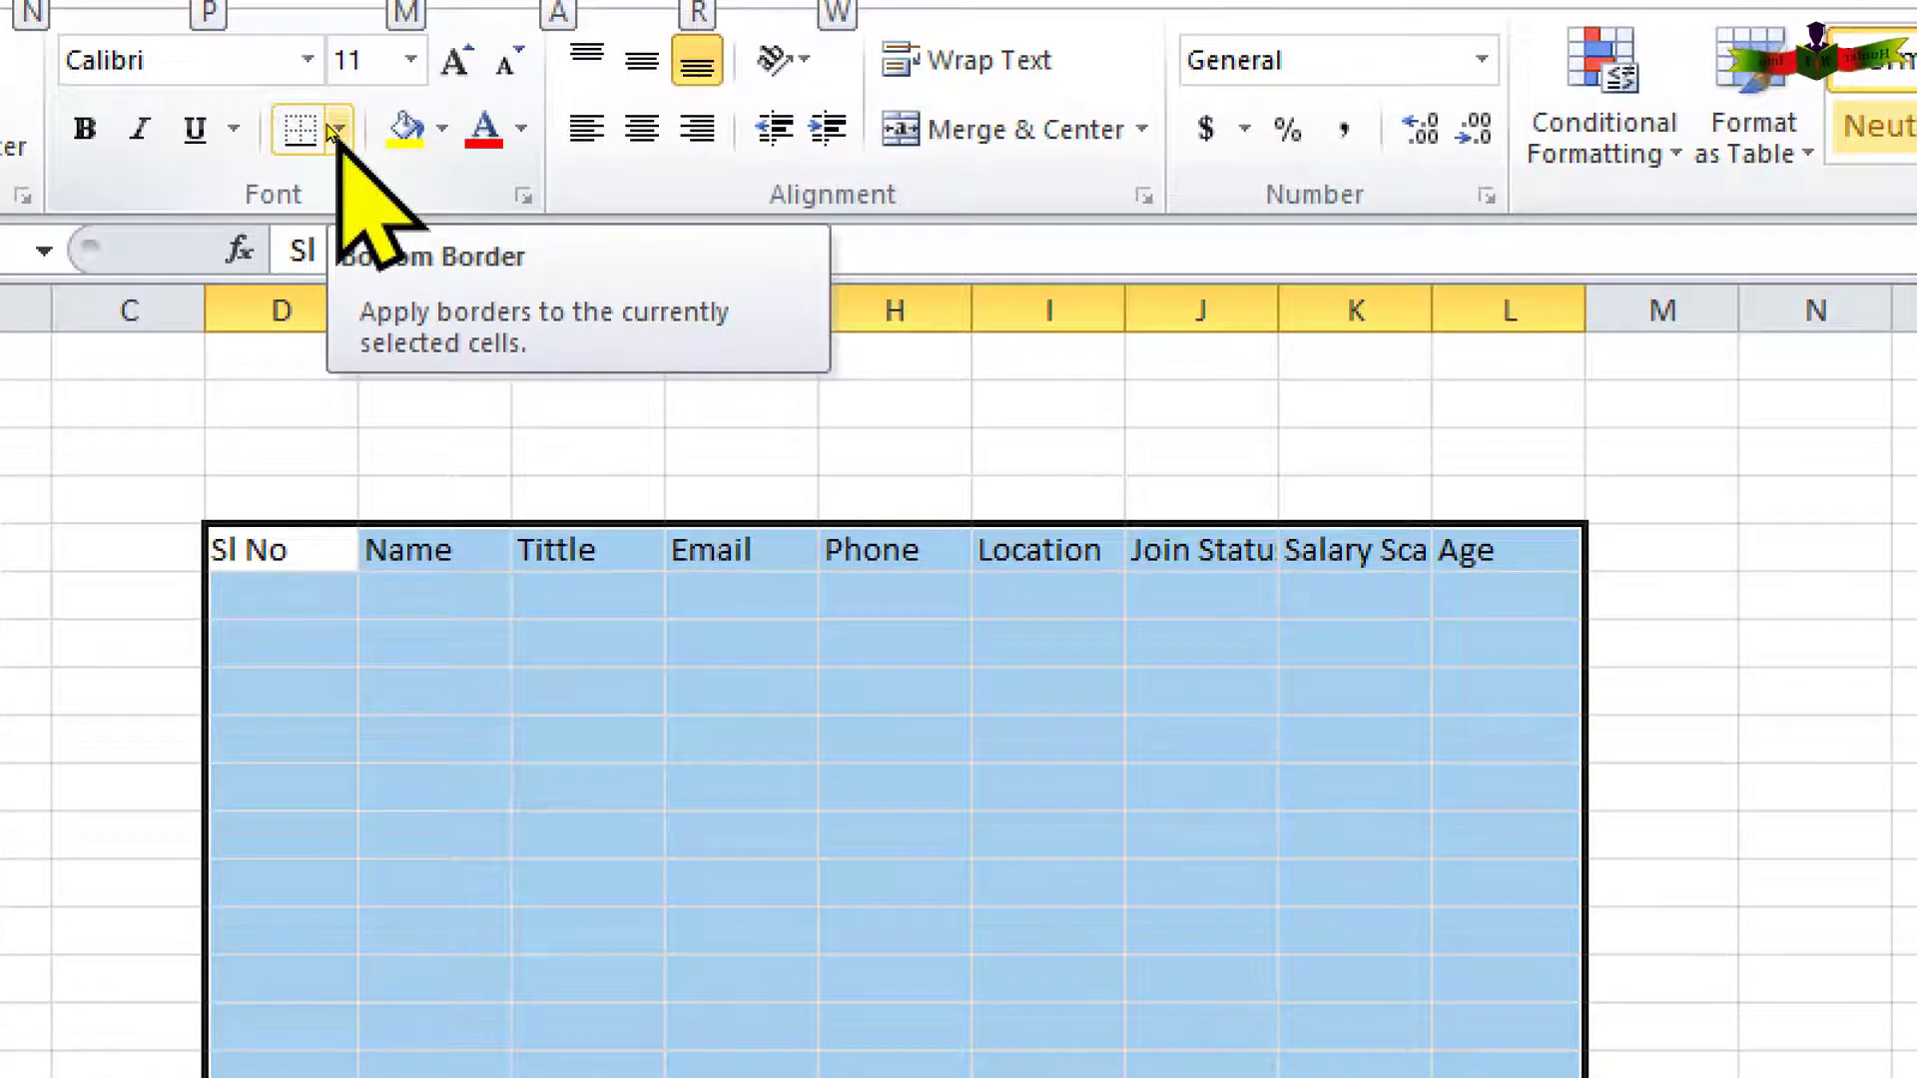
{"action": "left_click", "coordinate": [337, 128]}
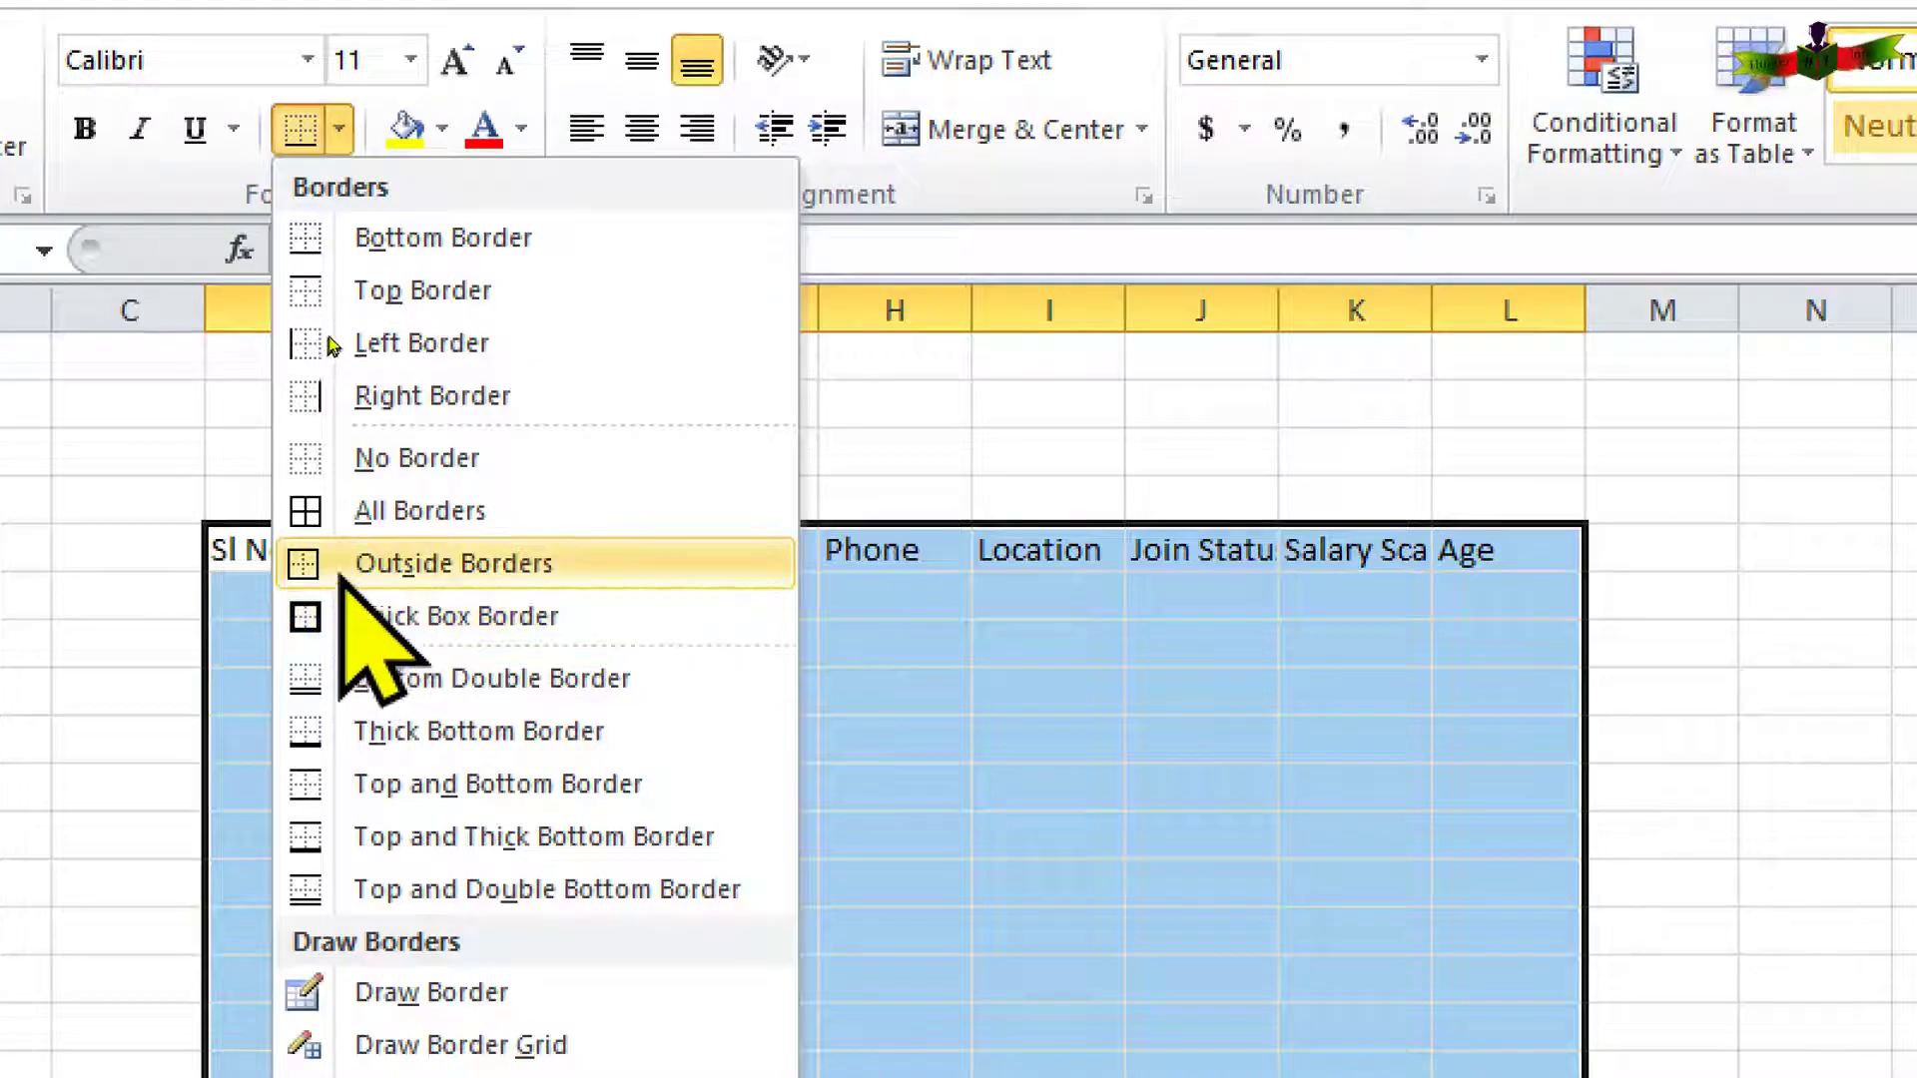
{"action": "left_click", "coordinate": [359, 519]}
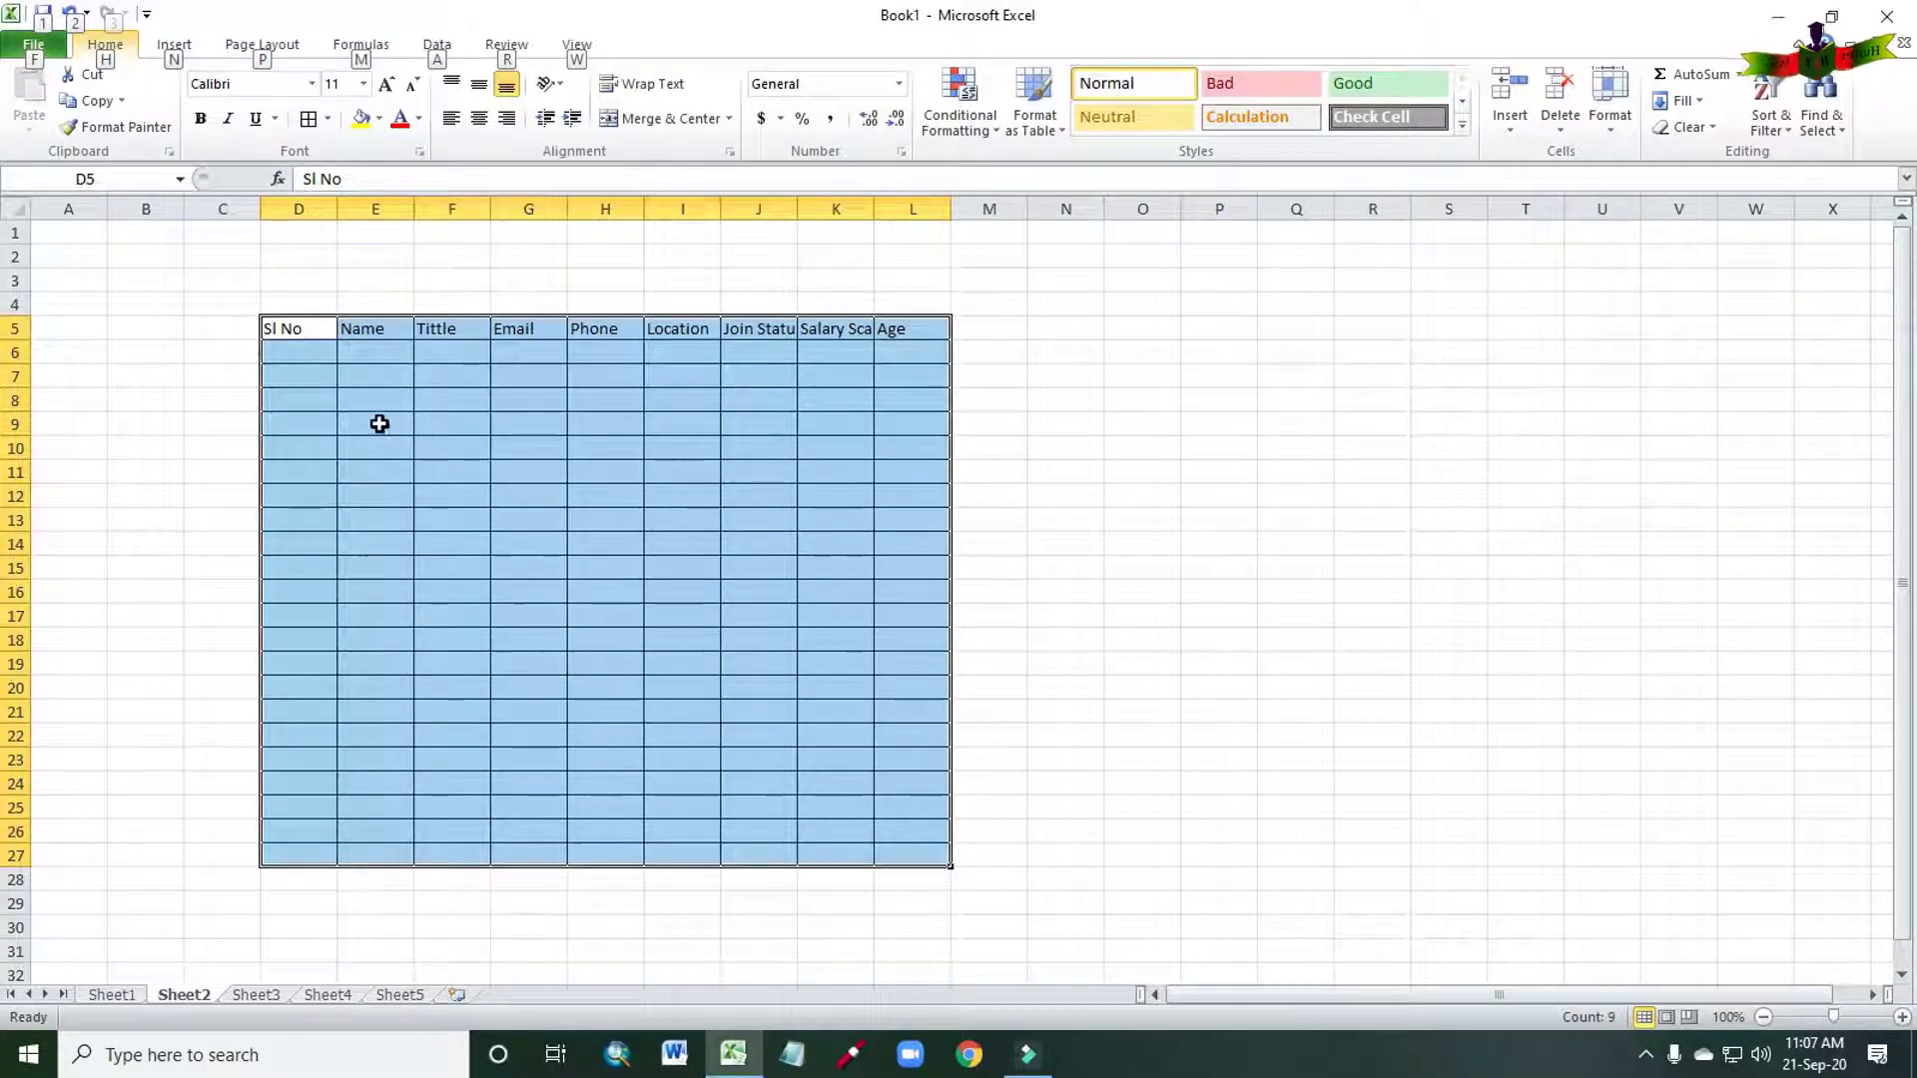
{"action": "left_click", "coordinate": [211, 499]}
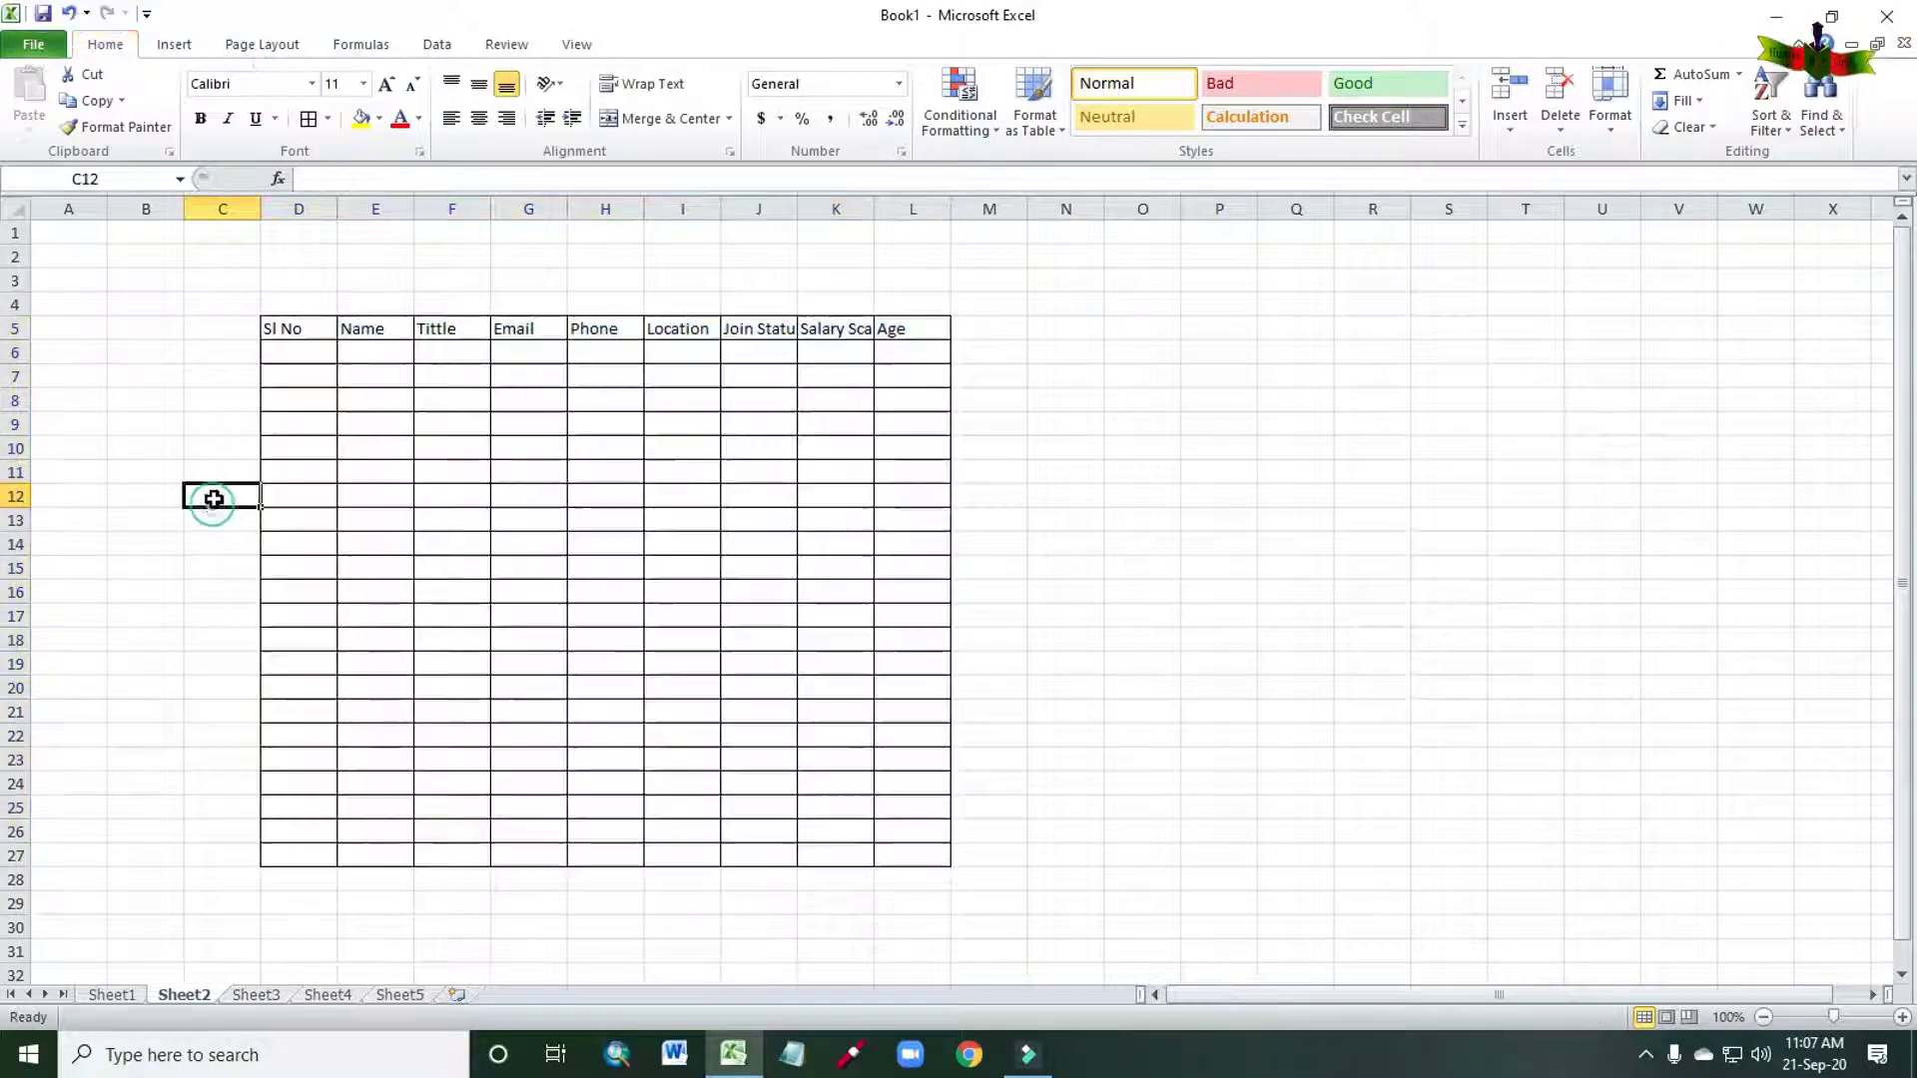
{"action": "left_click", "coordinate": [298, 434]}
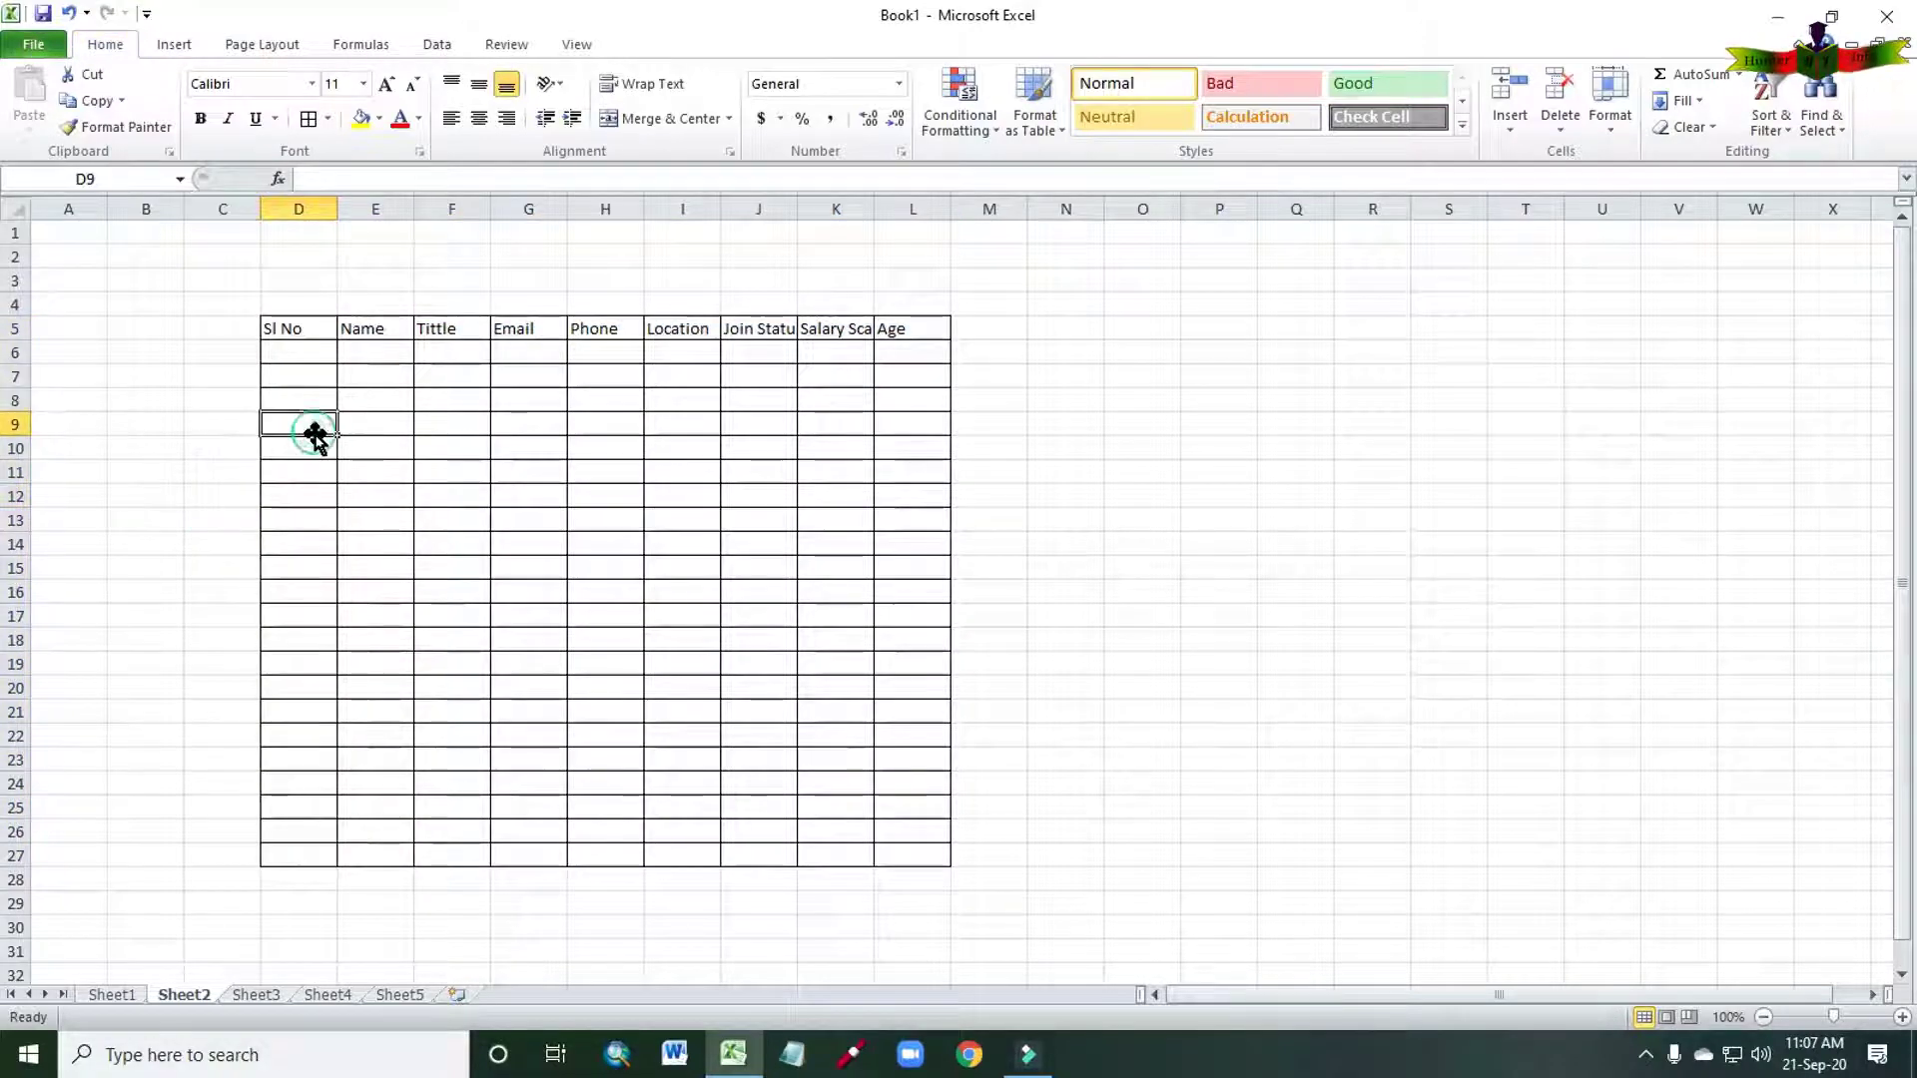
{"action": "left_click", "coordinate": [110, 994]}
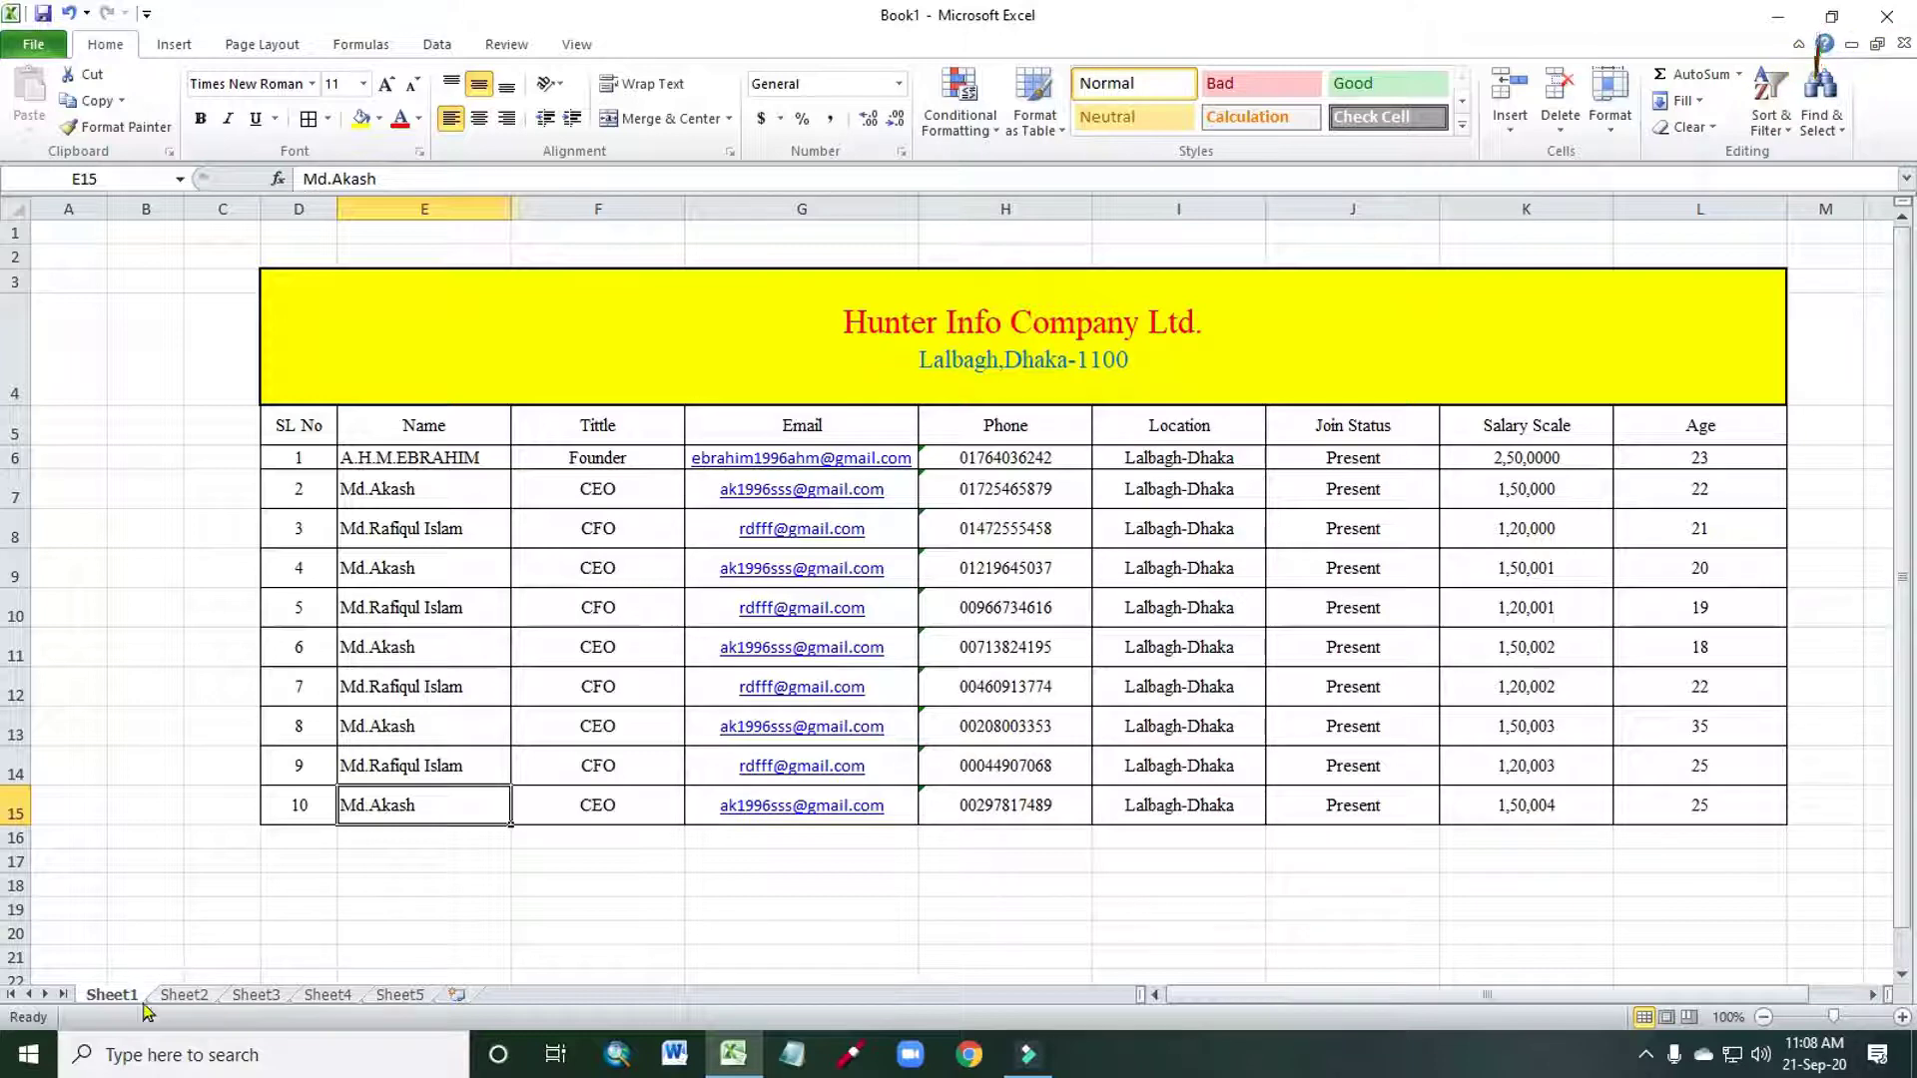
{"action": "left_click", "coordinate": [183, 995]}
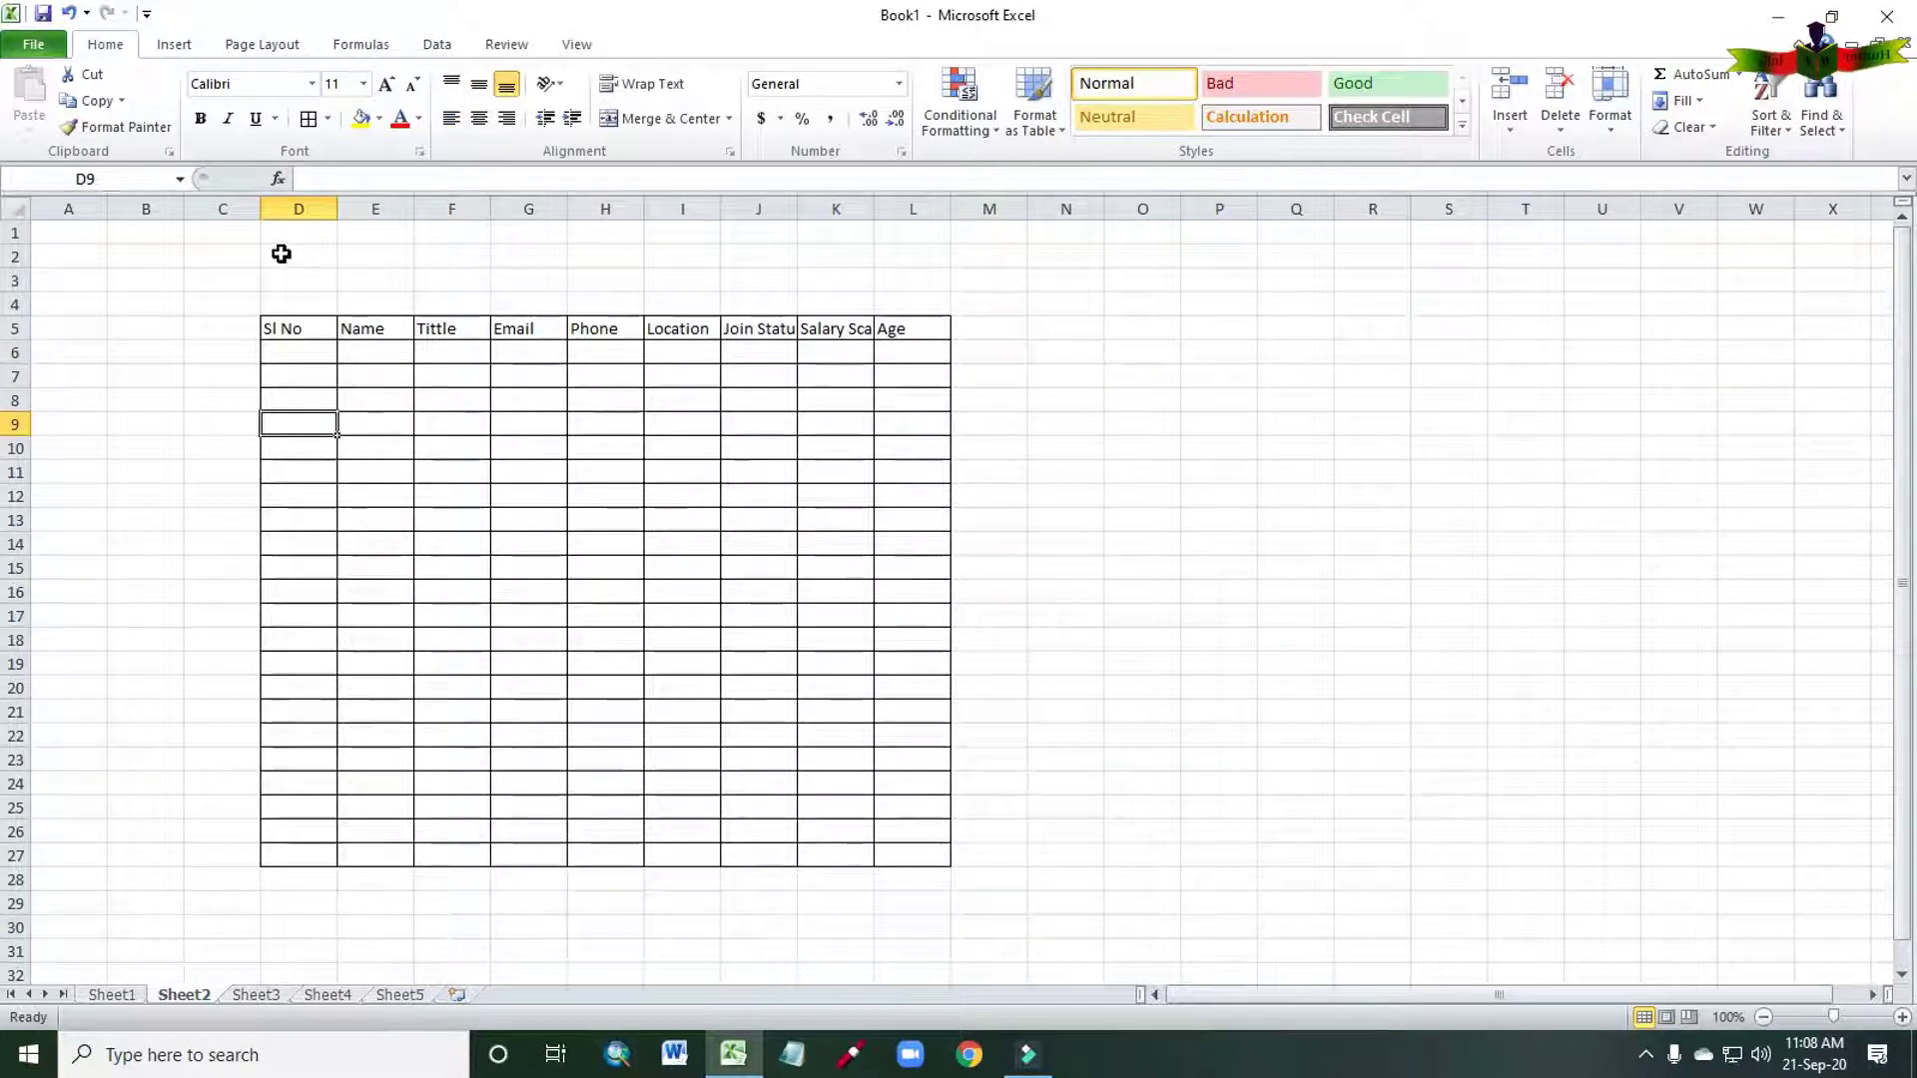
Step: Merge & Center D2:L4 into one title cell and apply Middle Align
{"action": "left_click_drag", "start_coordinate": [282, 253], "coordinate": [904, 311]}
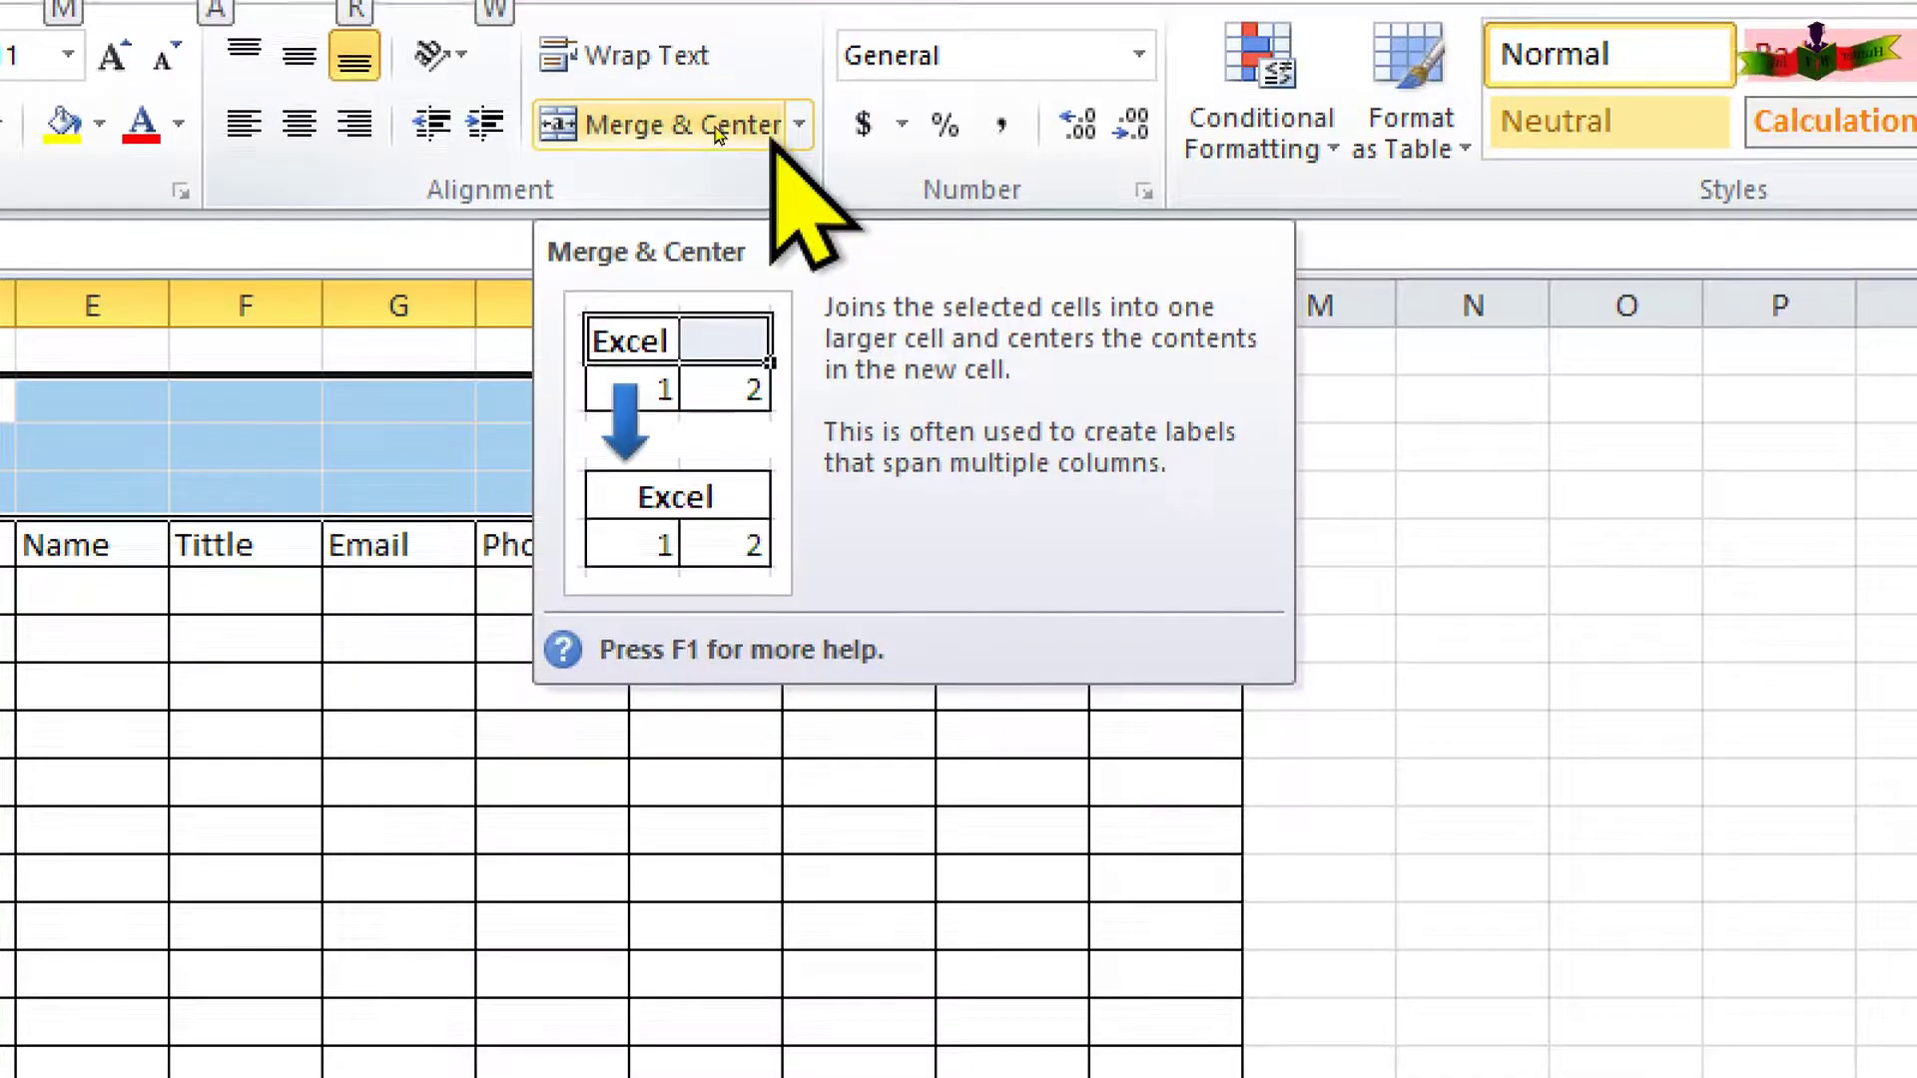
{"action": "key", "text": "m"}
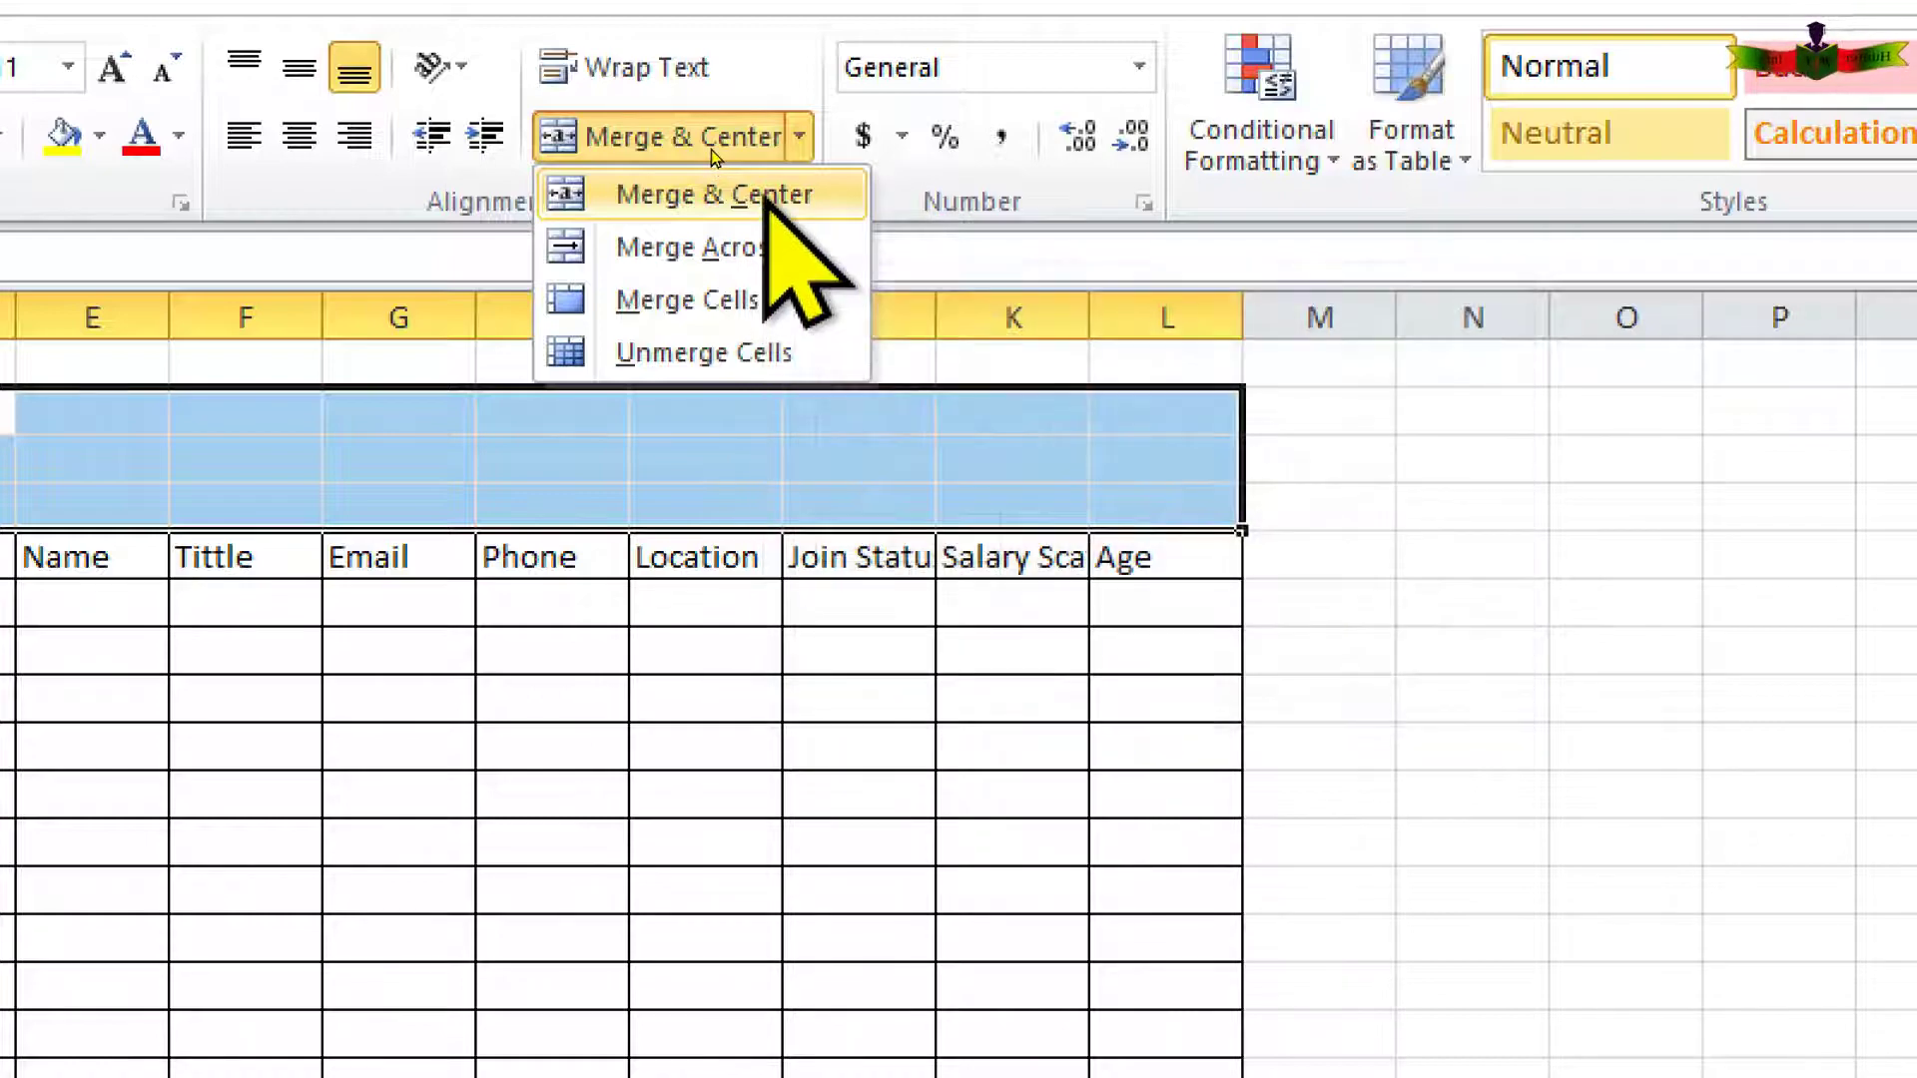
{"action": "left_click", "coordinate": [704, 193]}
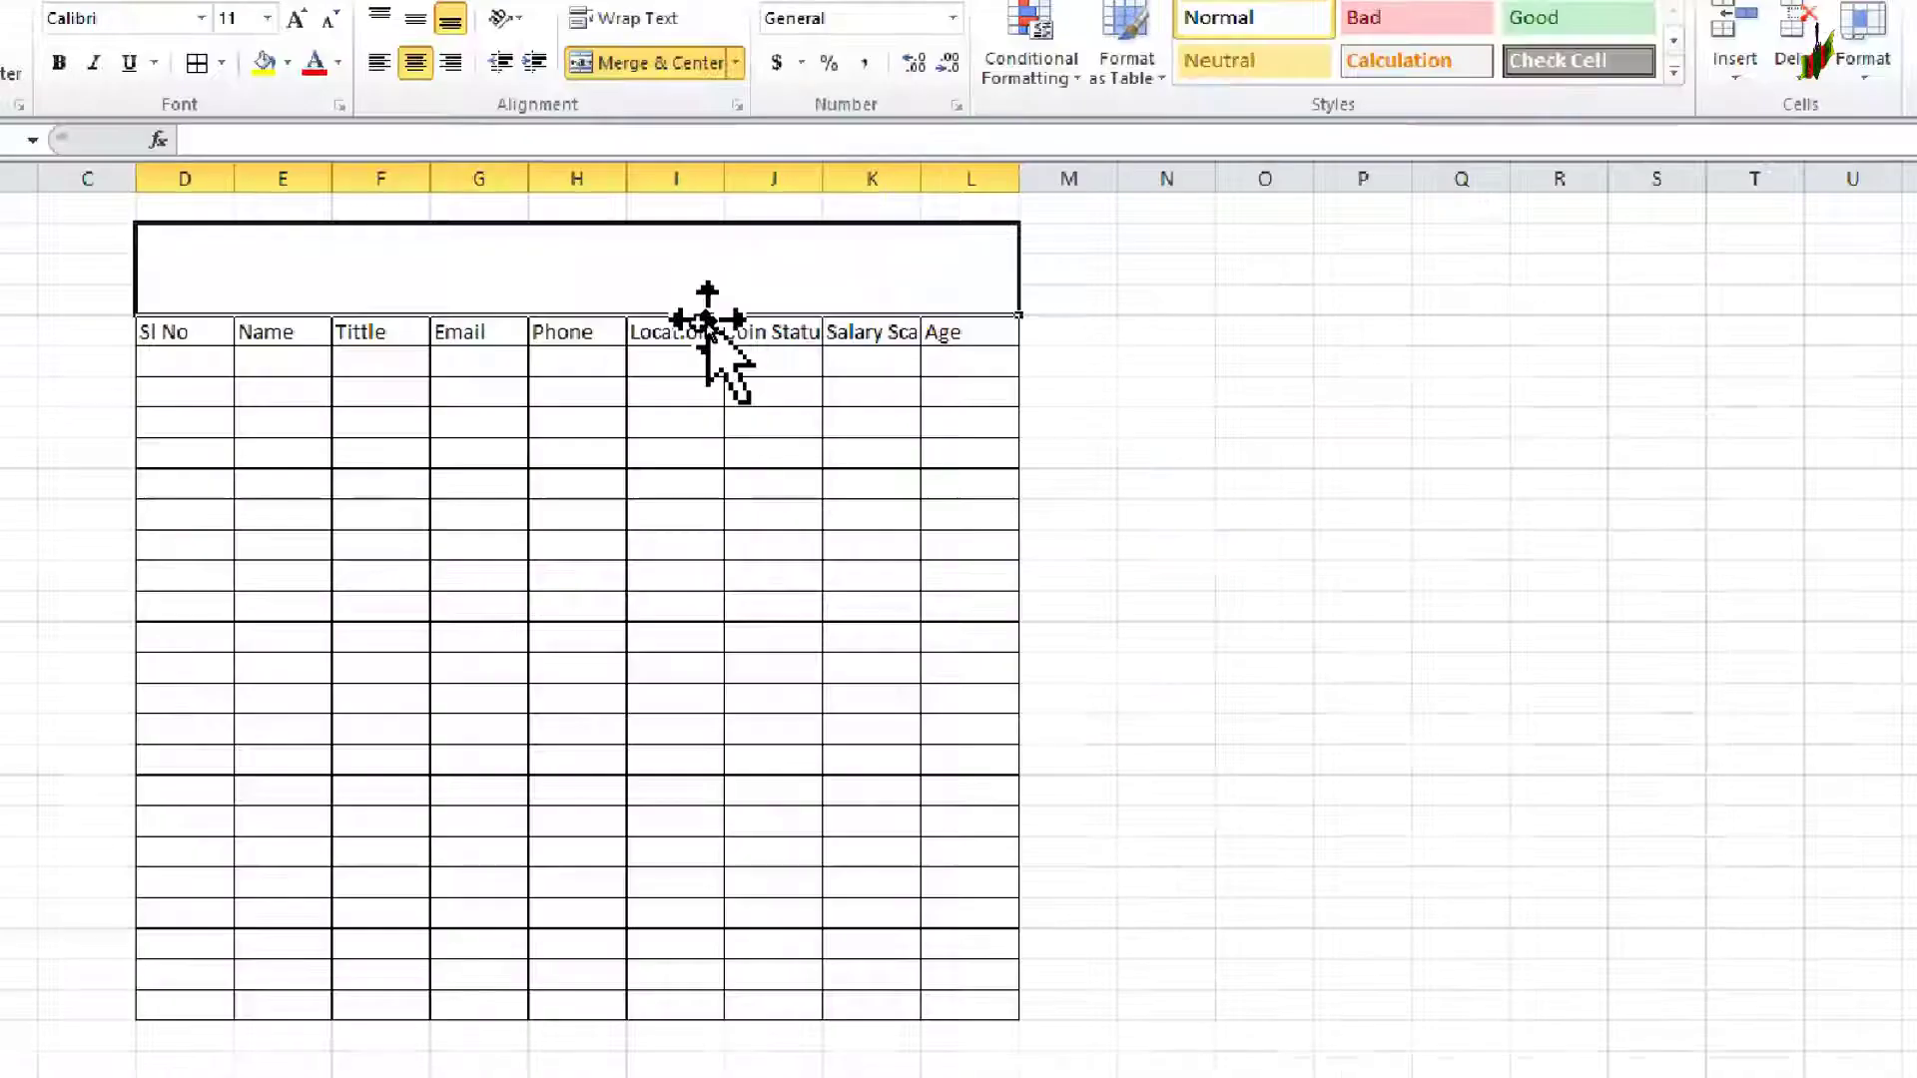
{"action": "key", "text": "alt"}
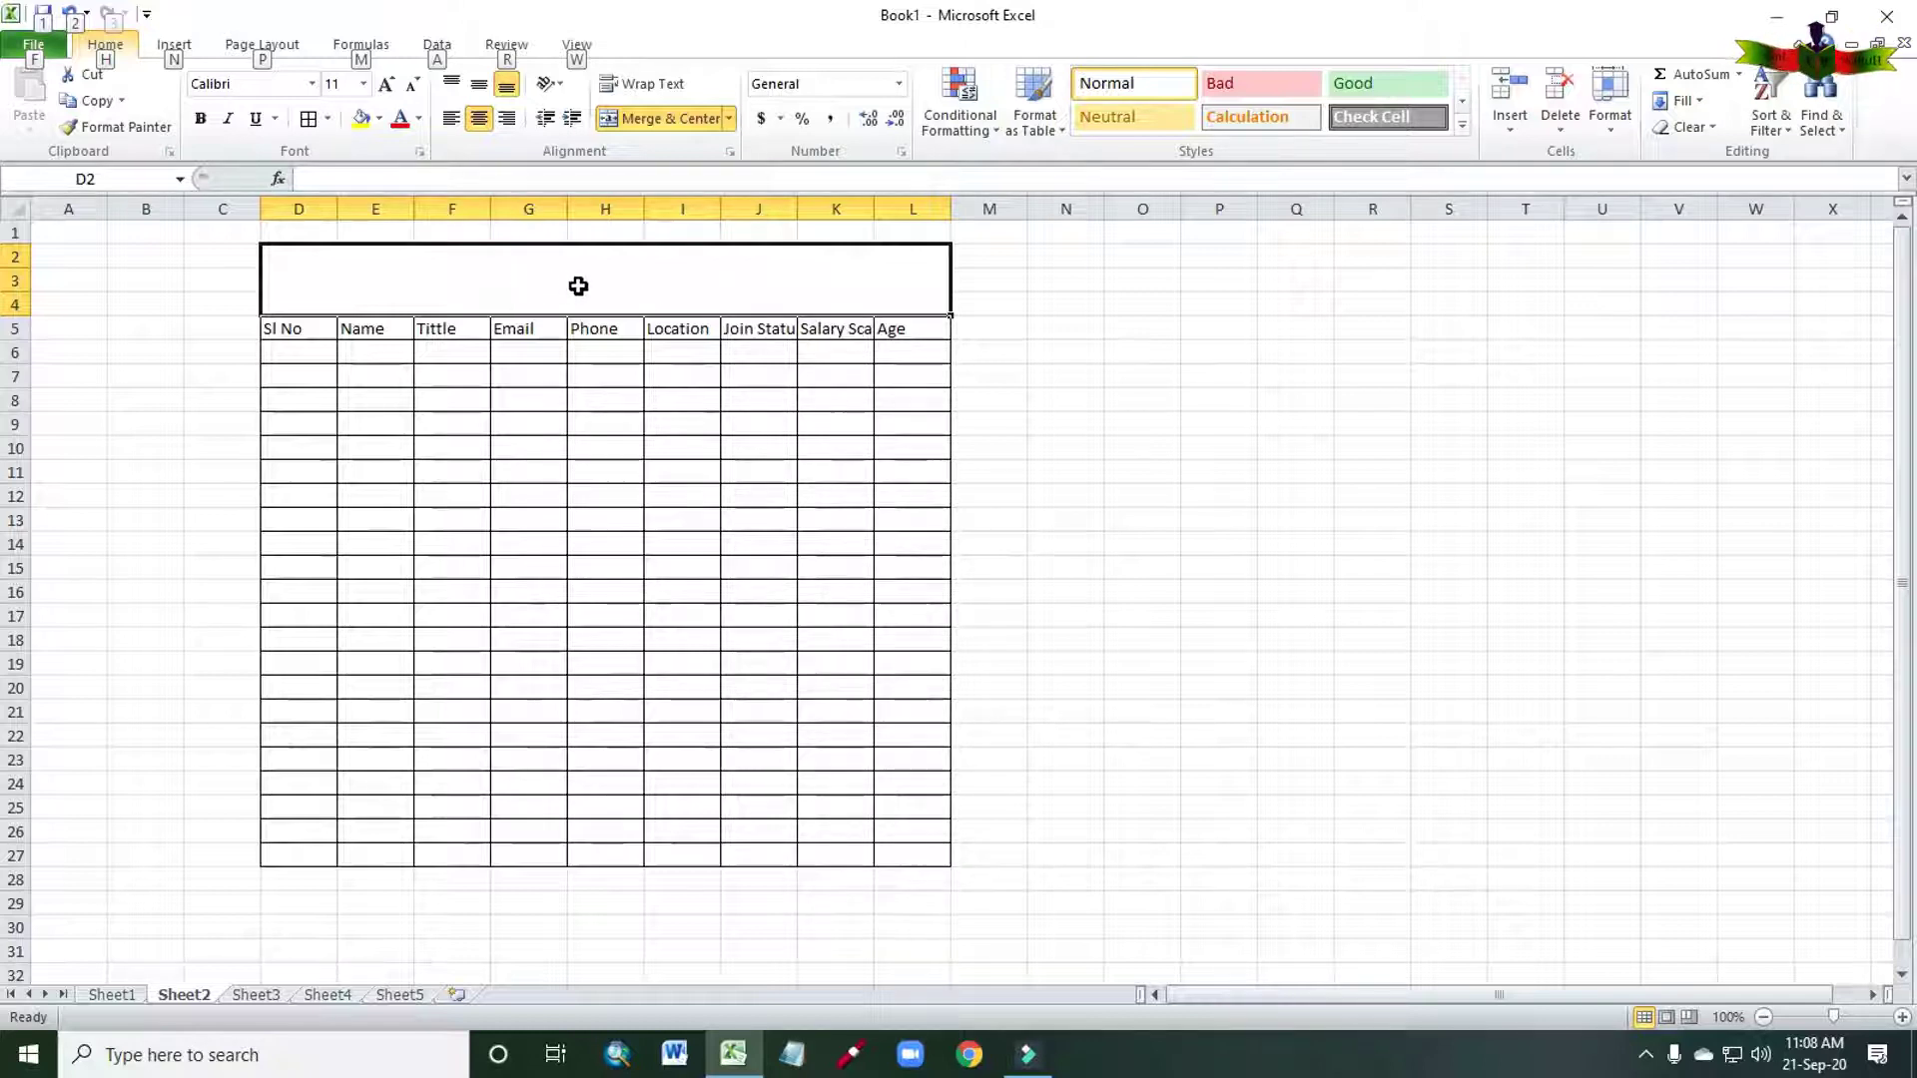
{"action": "key", "text": "alt"}
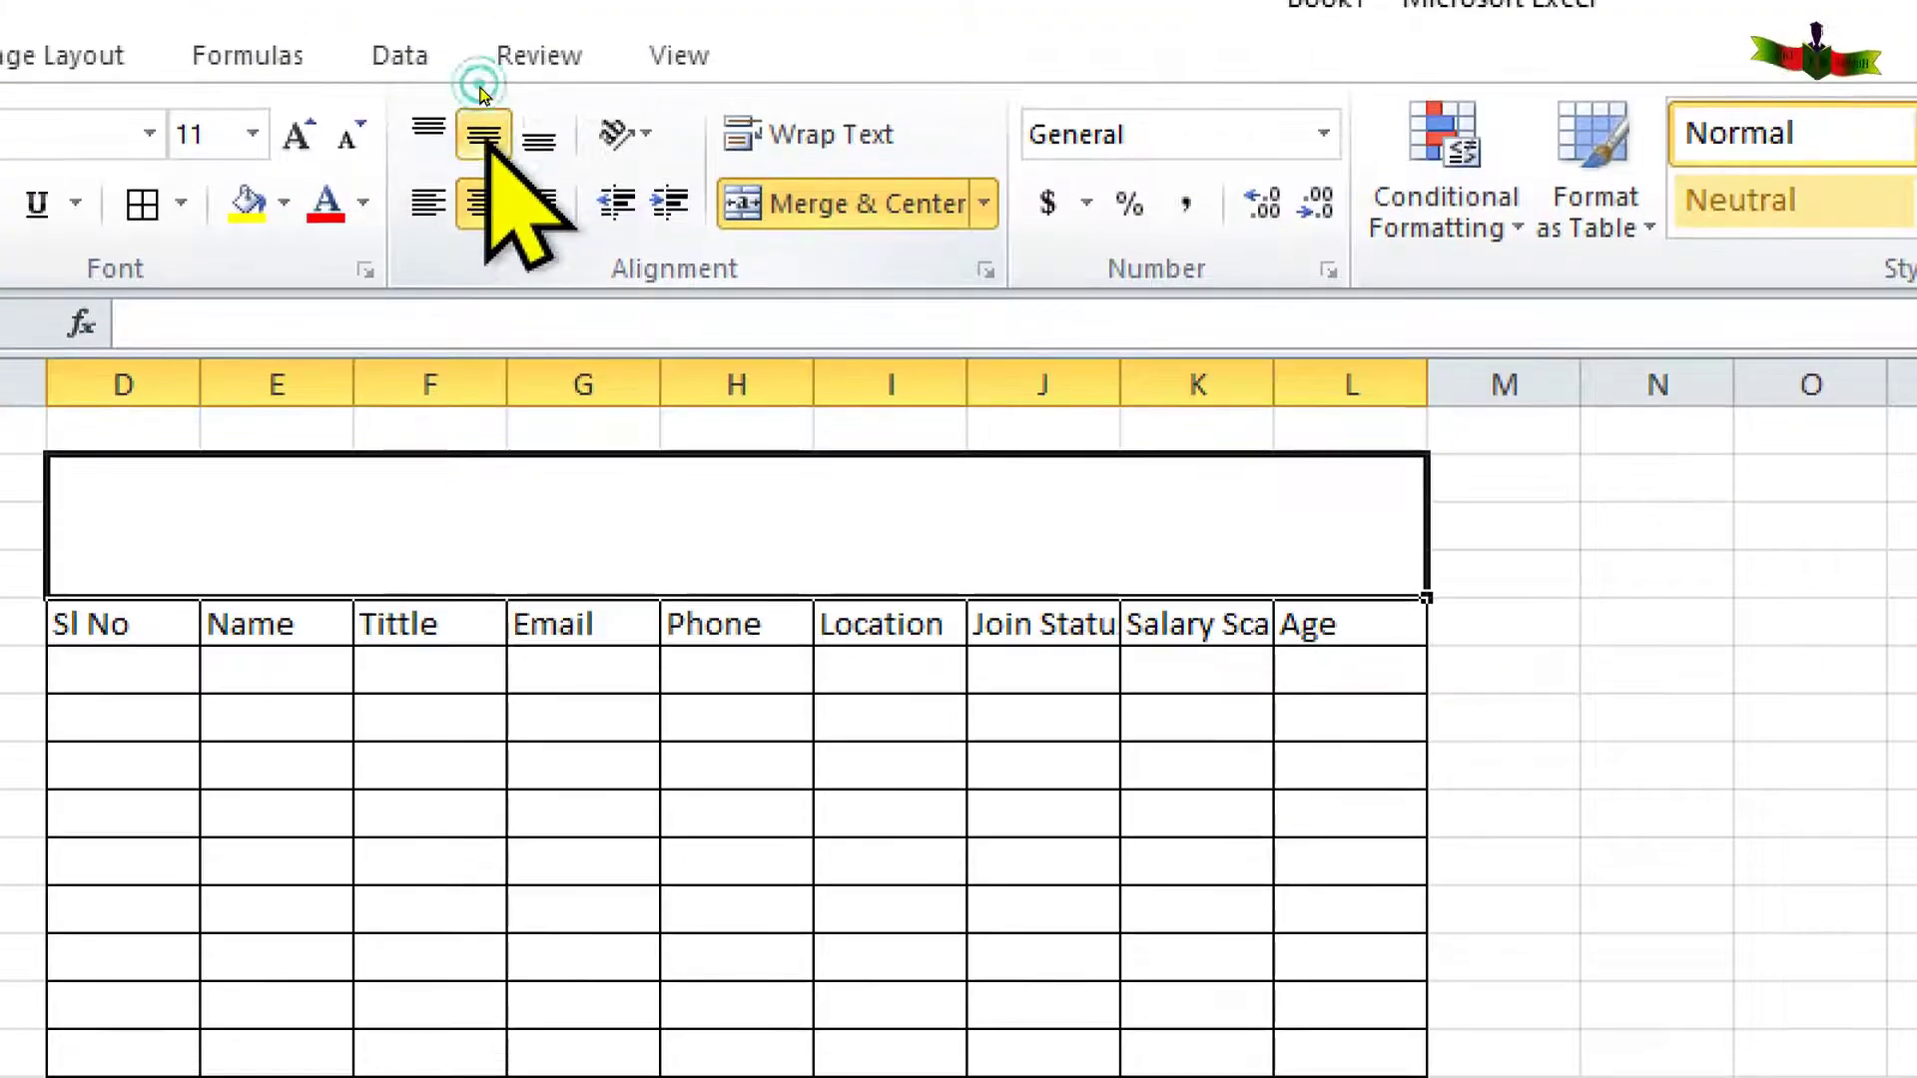
{"action": "left_click", "coordinate": [483, 135]}
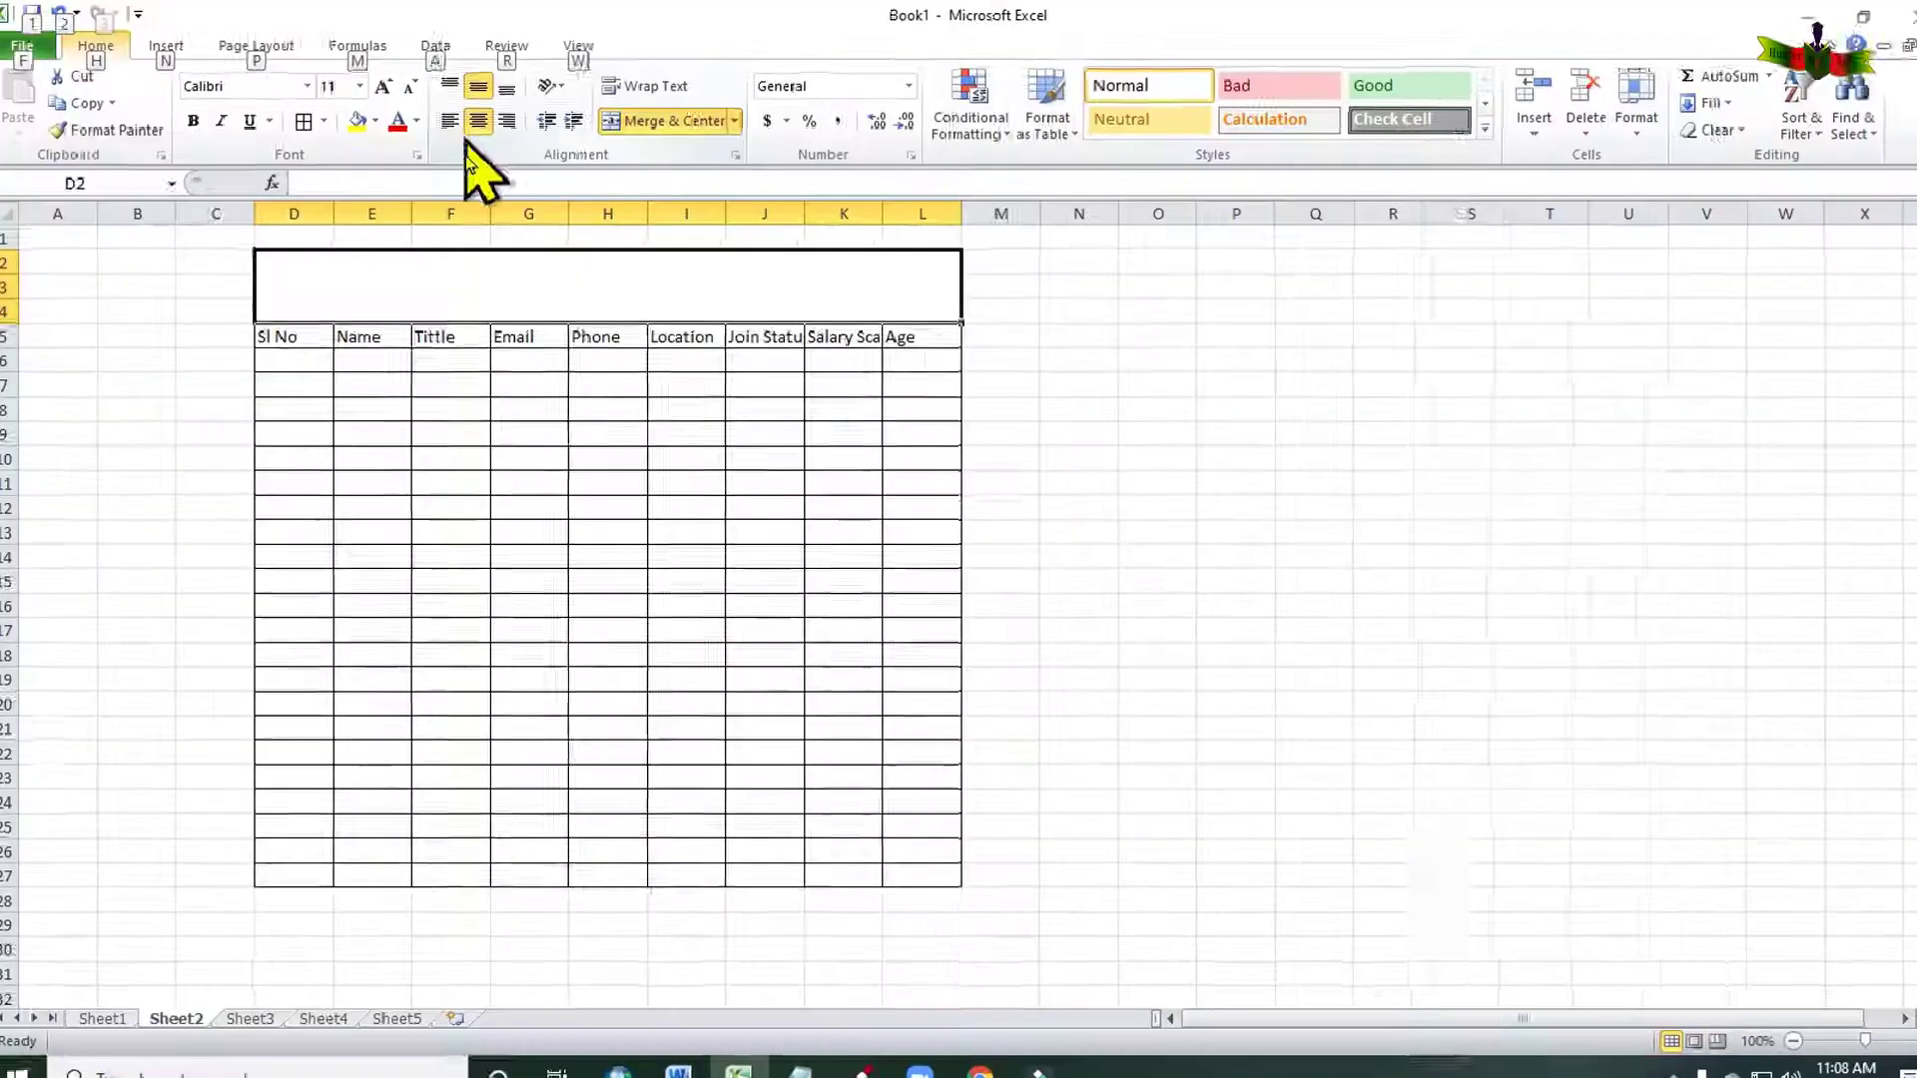
{"action": "key", "text": "alt"}
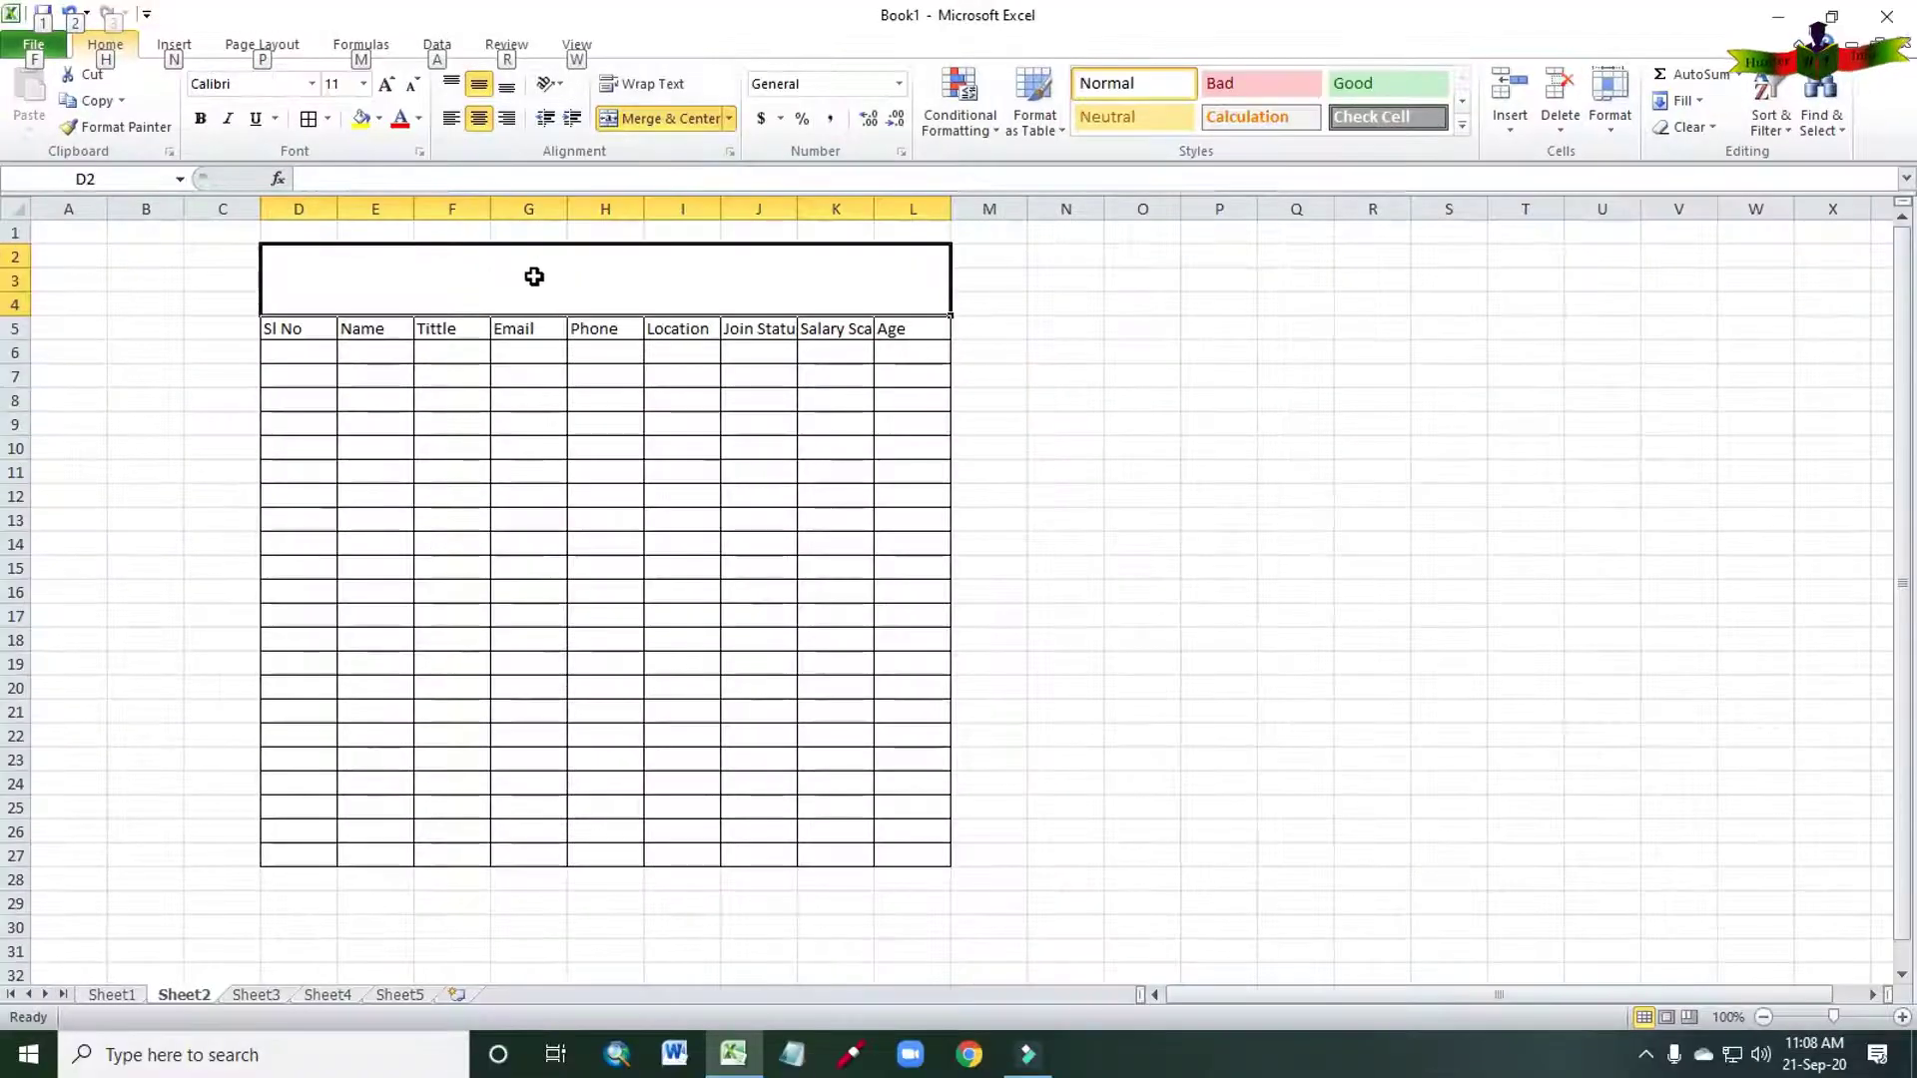
Step: Type 'Hunter Info Company Ltd.' into the merged title cell, fixing the capitalised 'LTD' ending
{"action": "double_click", "coordinate": [530, 273]}
{"action": "left_click", "coordinate": [577, 292]}
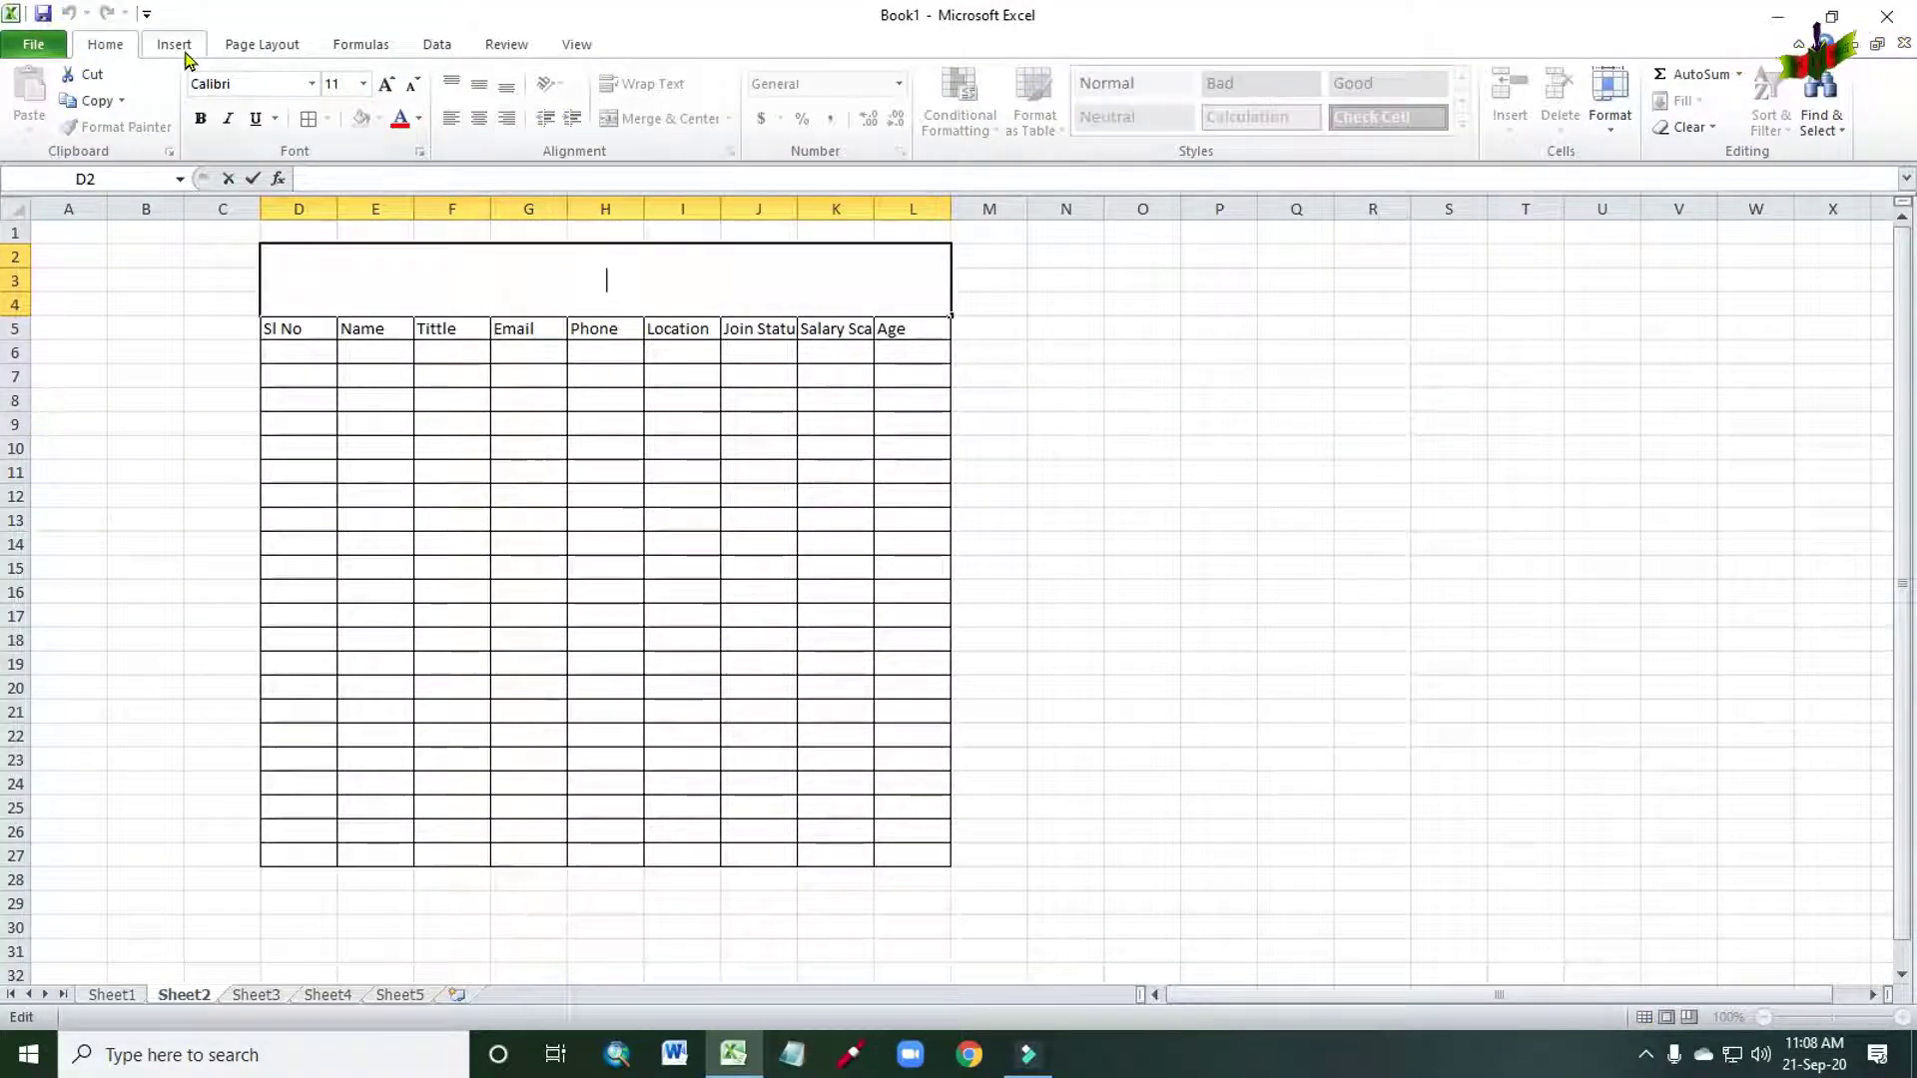
{"action": "left_click", "coordinate": [303, 351]}
{"action": "left_click", "coordinate": [370, 290]}
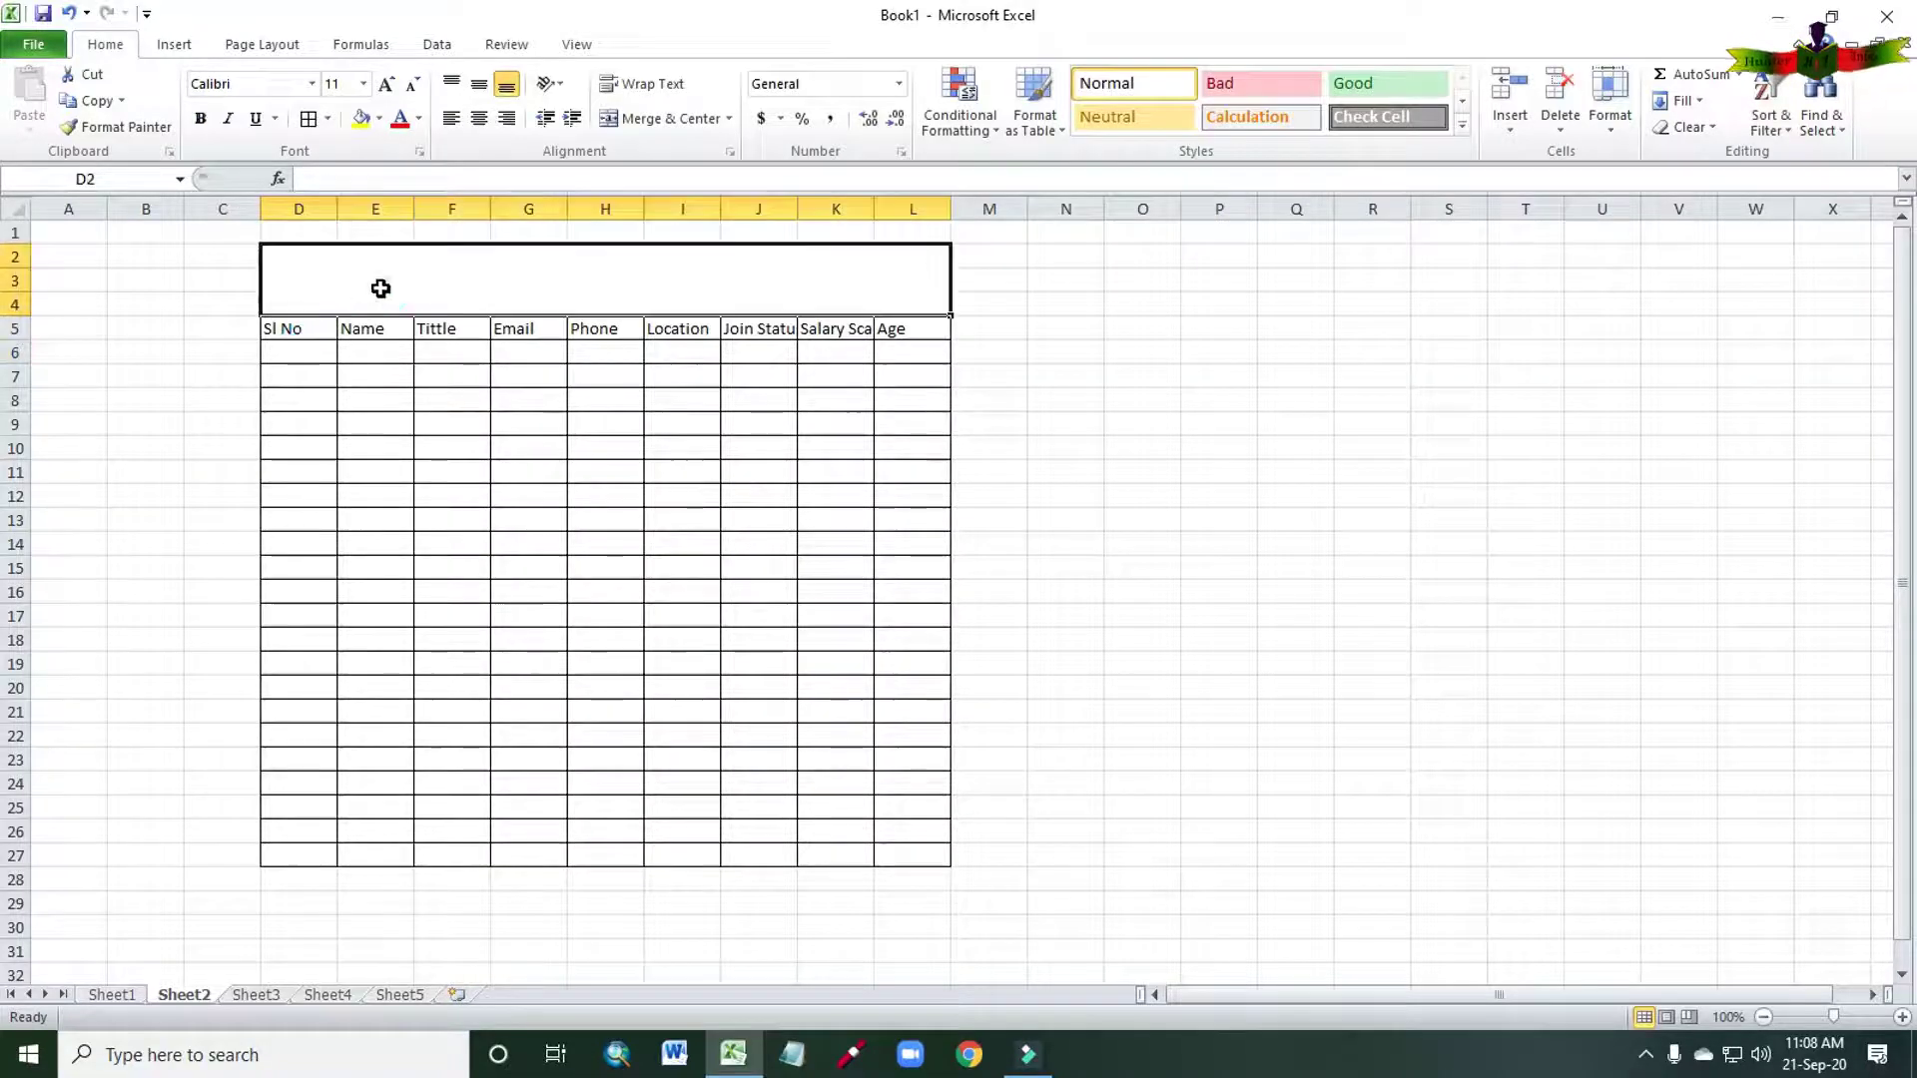
{"action": "double_click", "coordinate": [565, 280]}
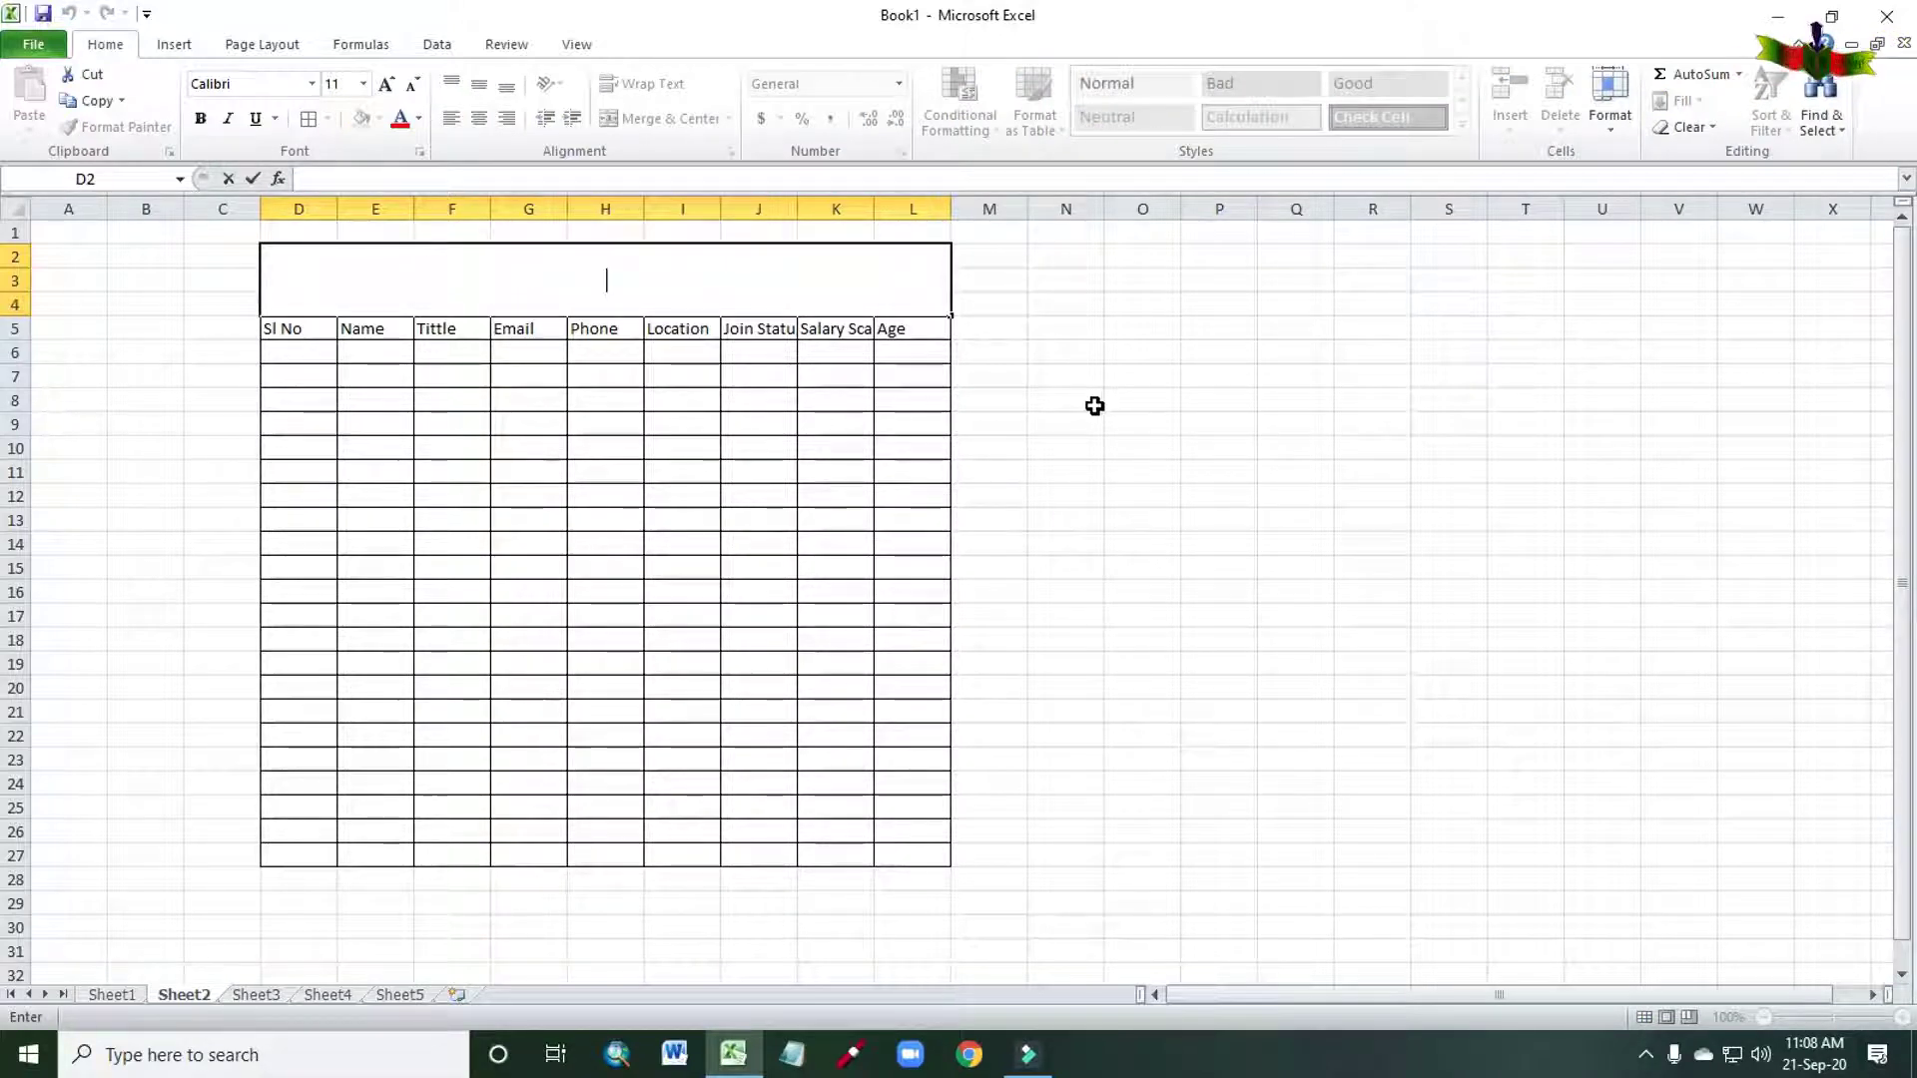
{"action": "type", "text": "Hunt"}
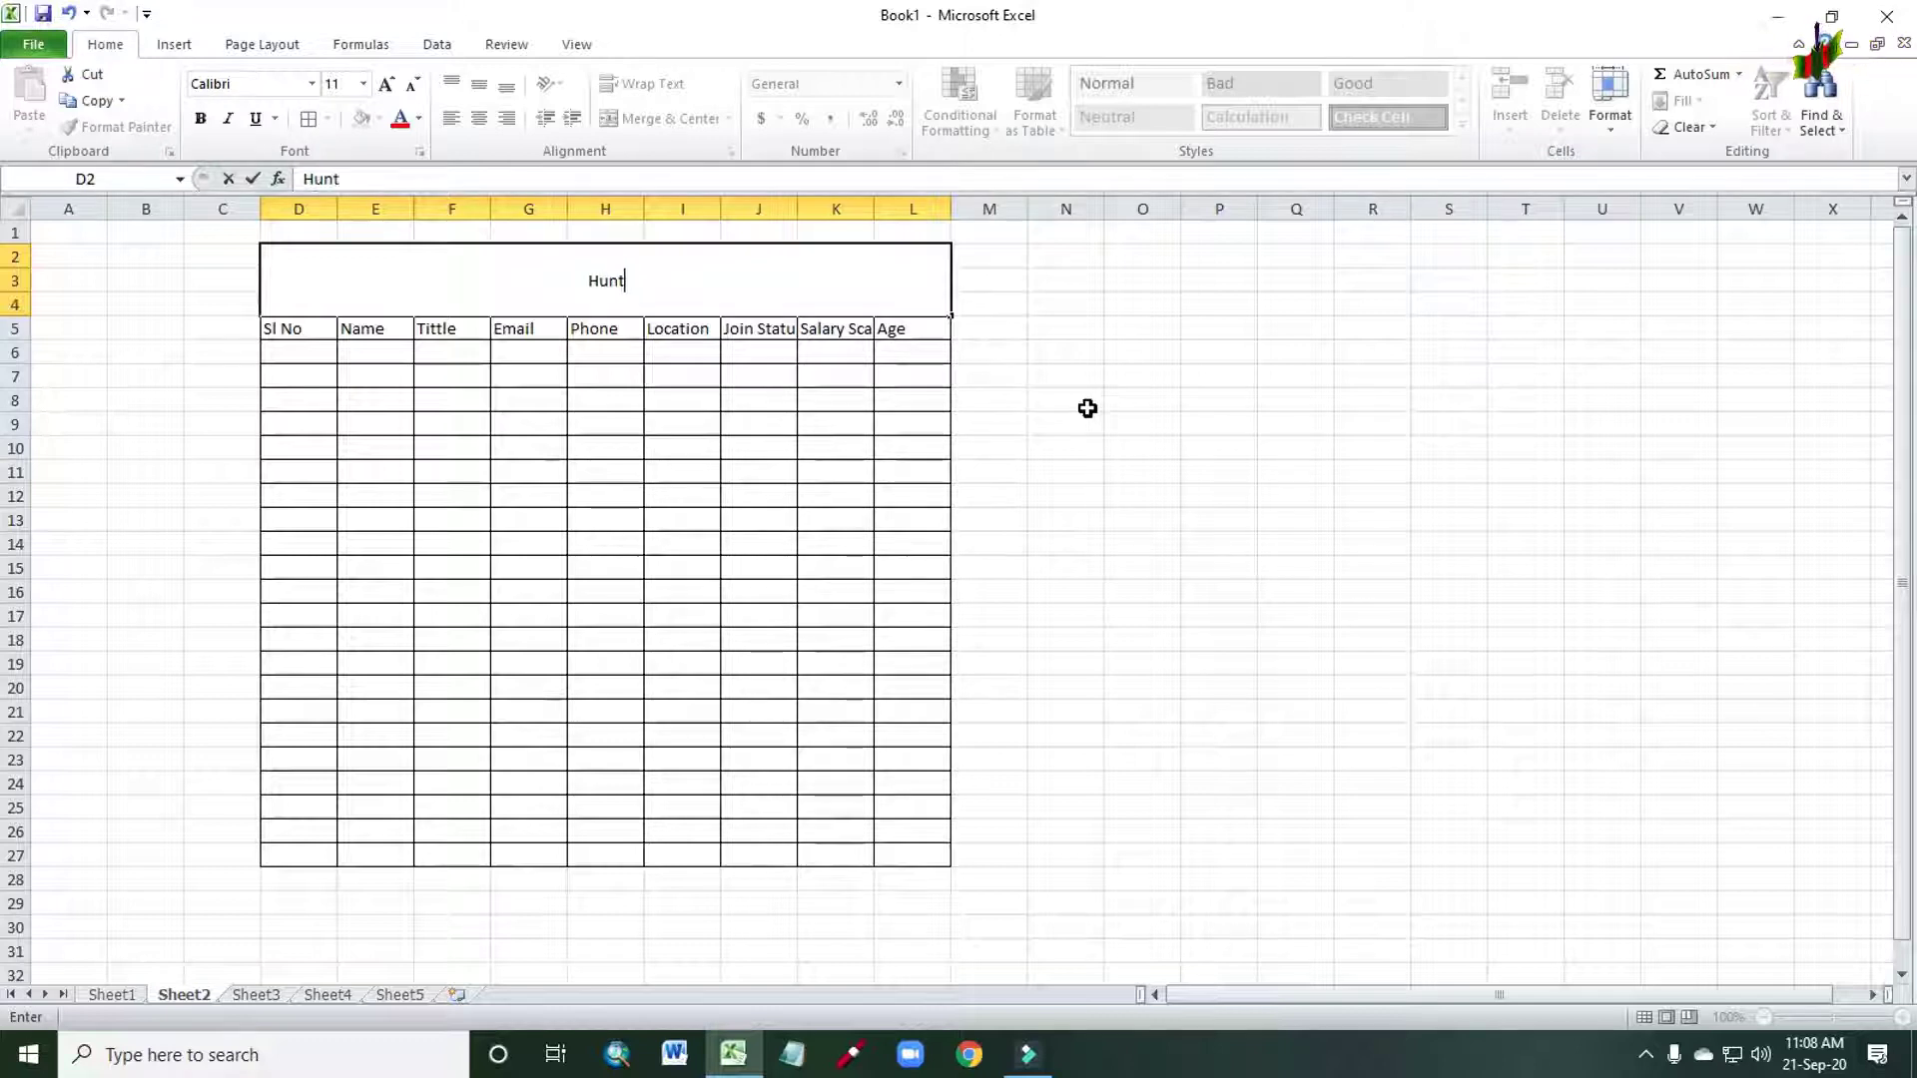
{"action": "type", "text": "er I"}
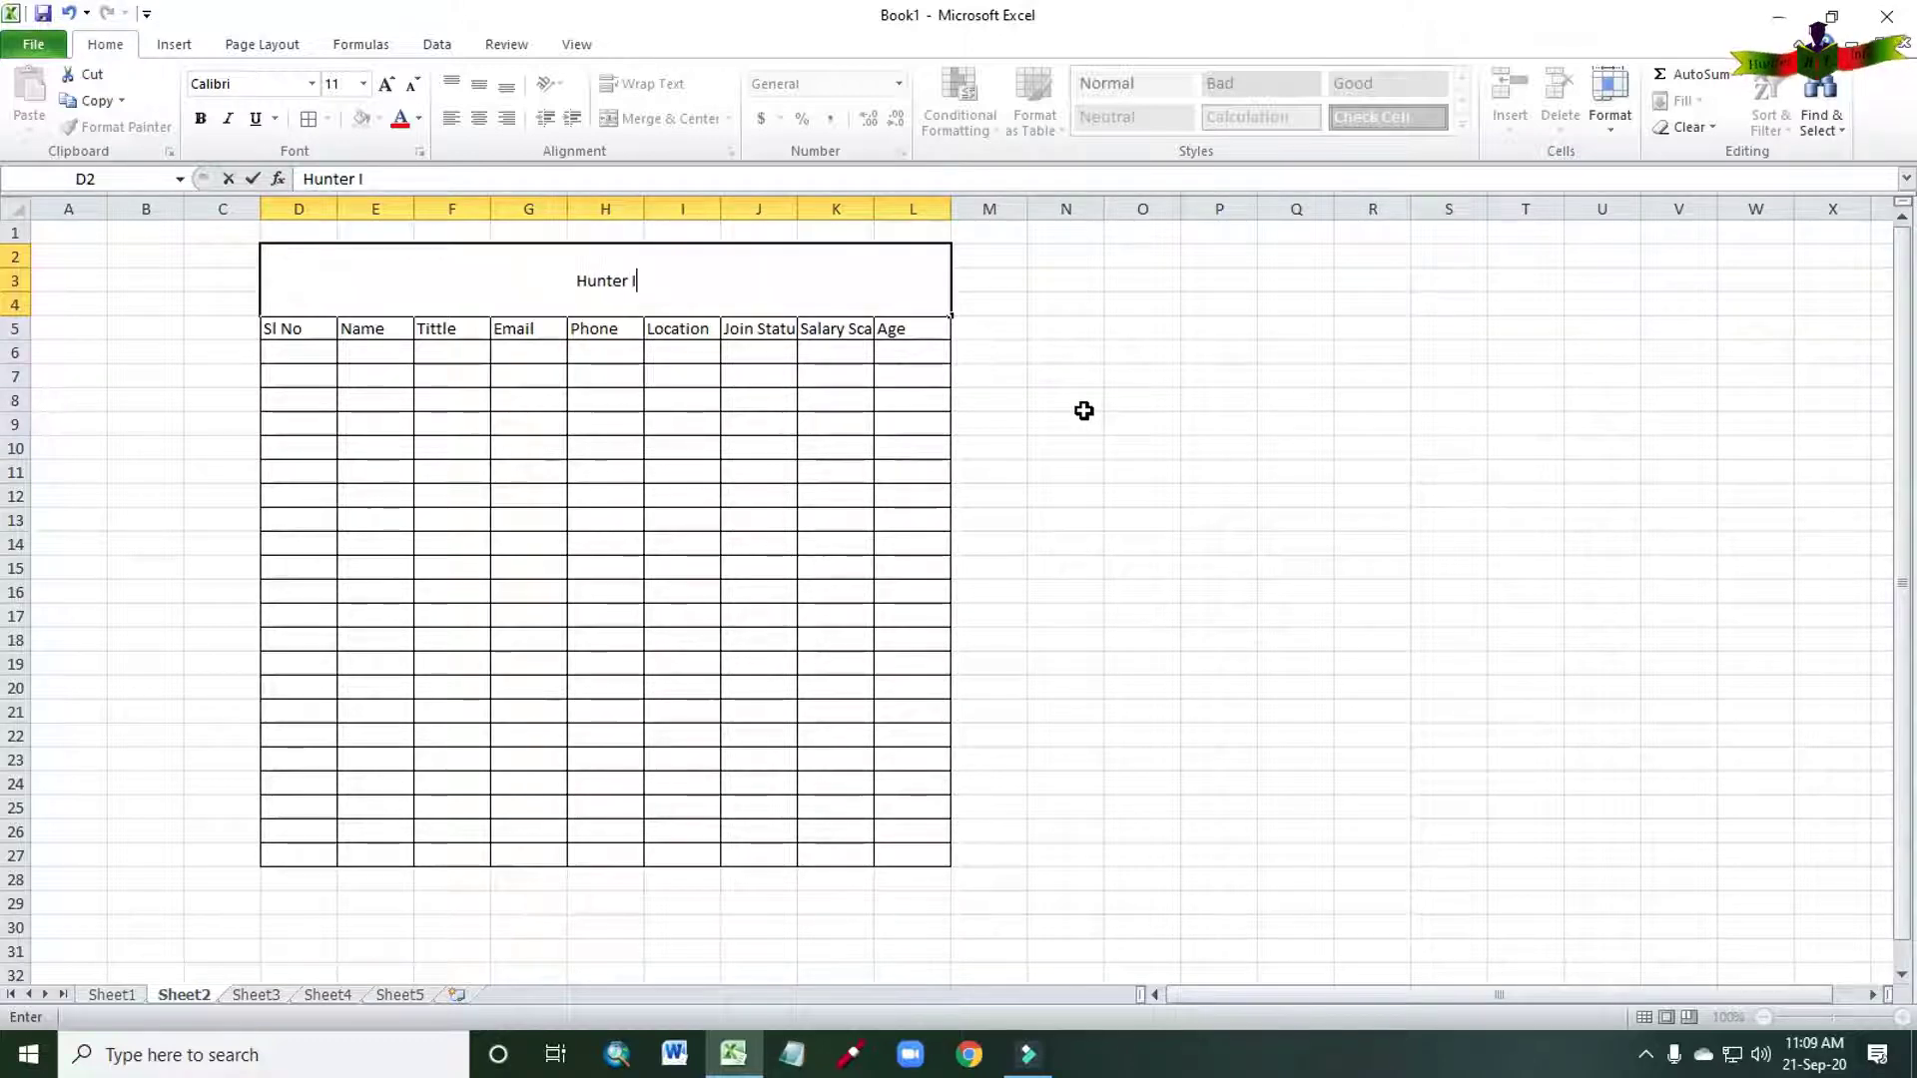
{"action": "type", "text": "nfo"}
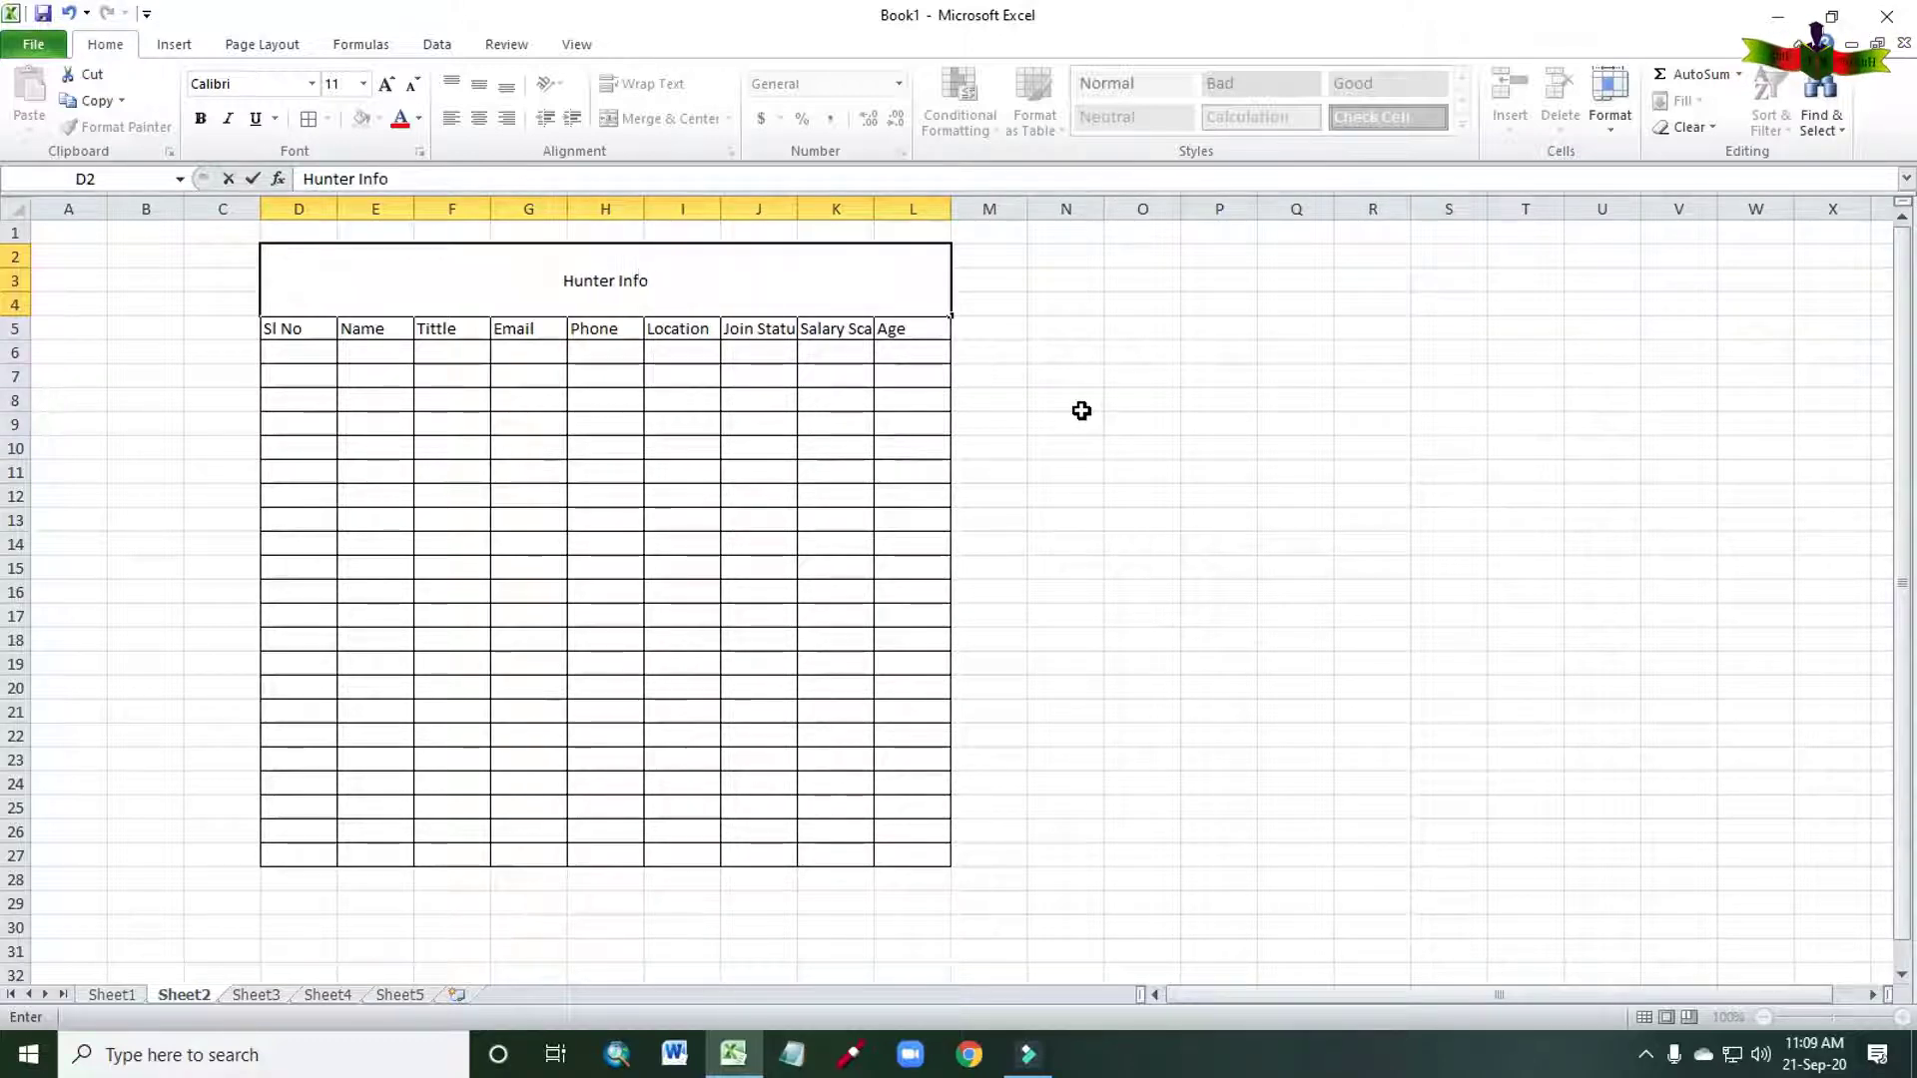
{"action": "type", "text": " Com"}
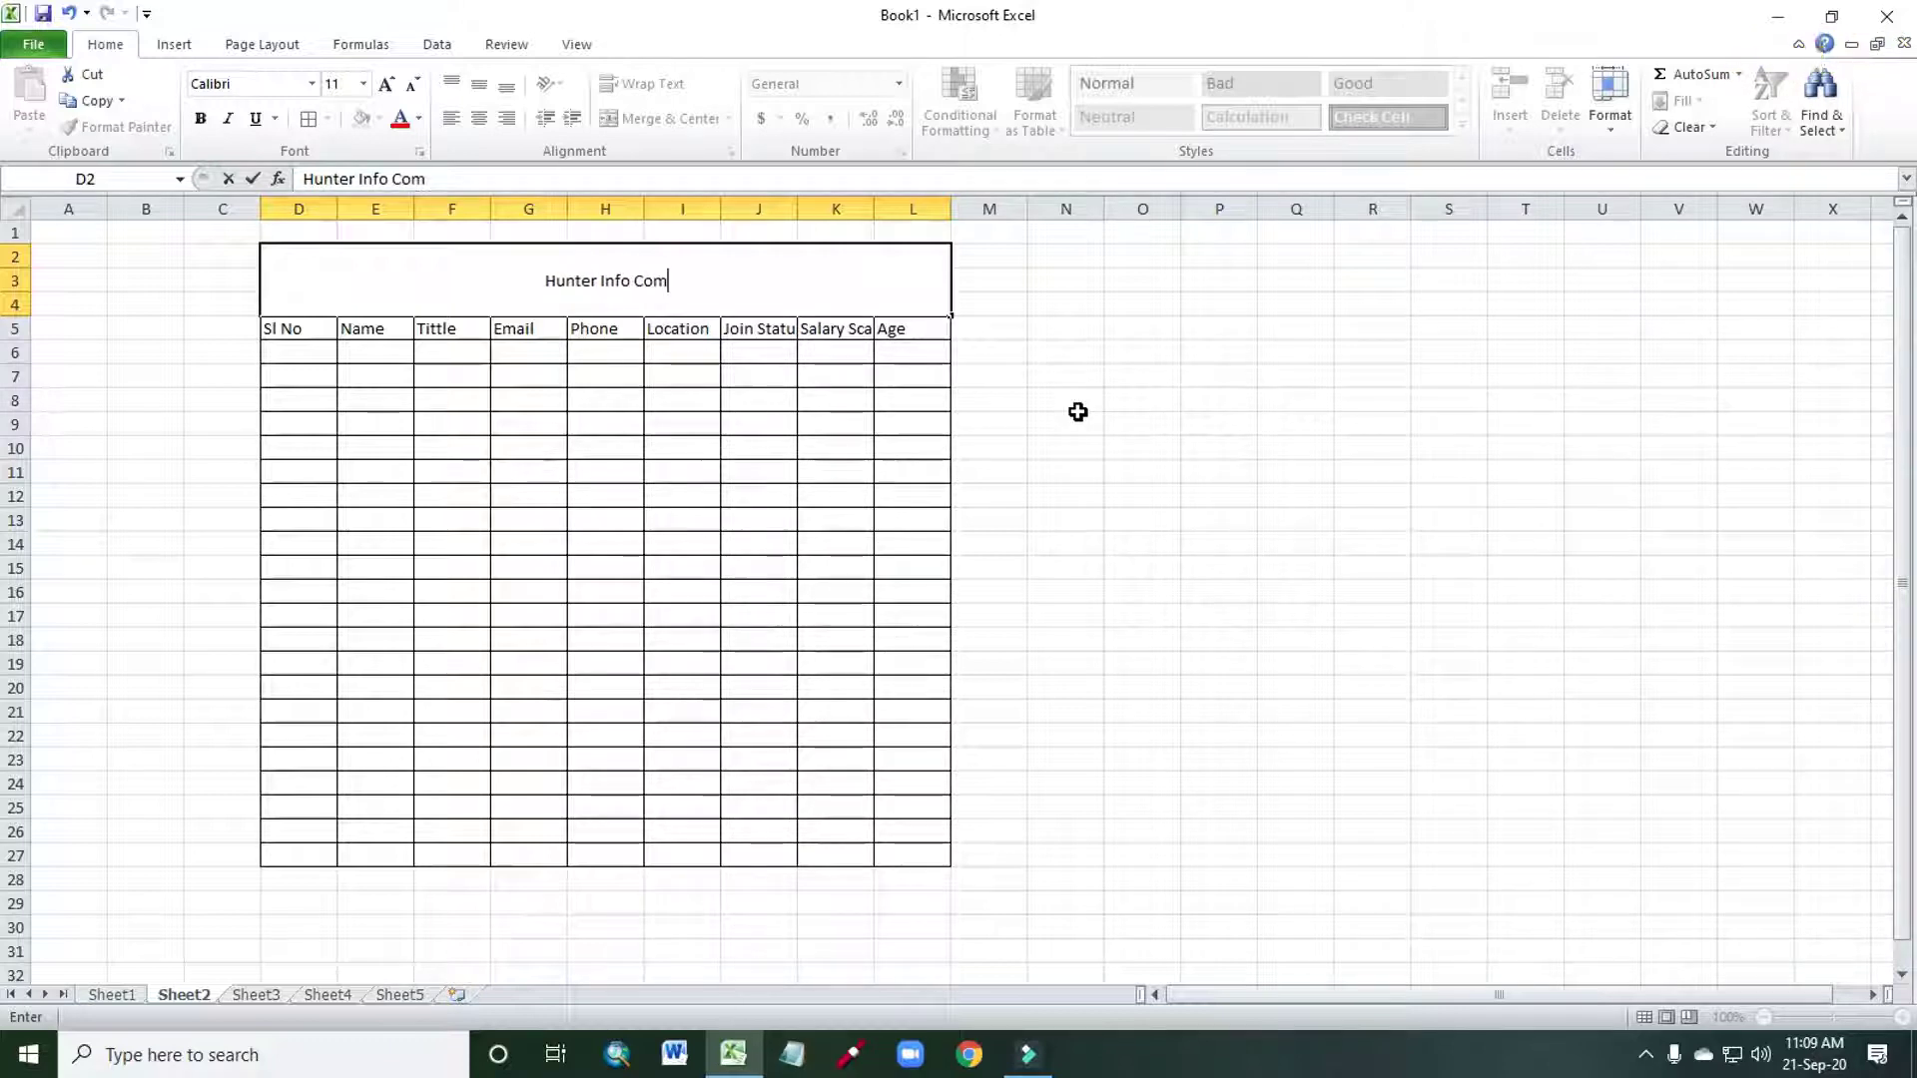
{"action": "type", "text": "pany"}
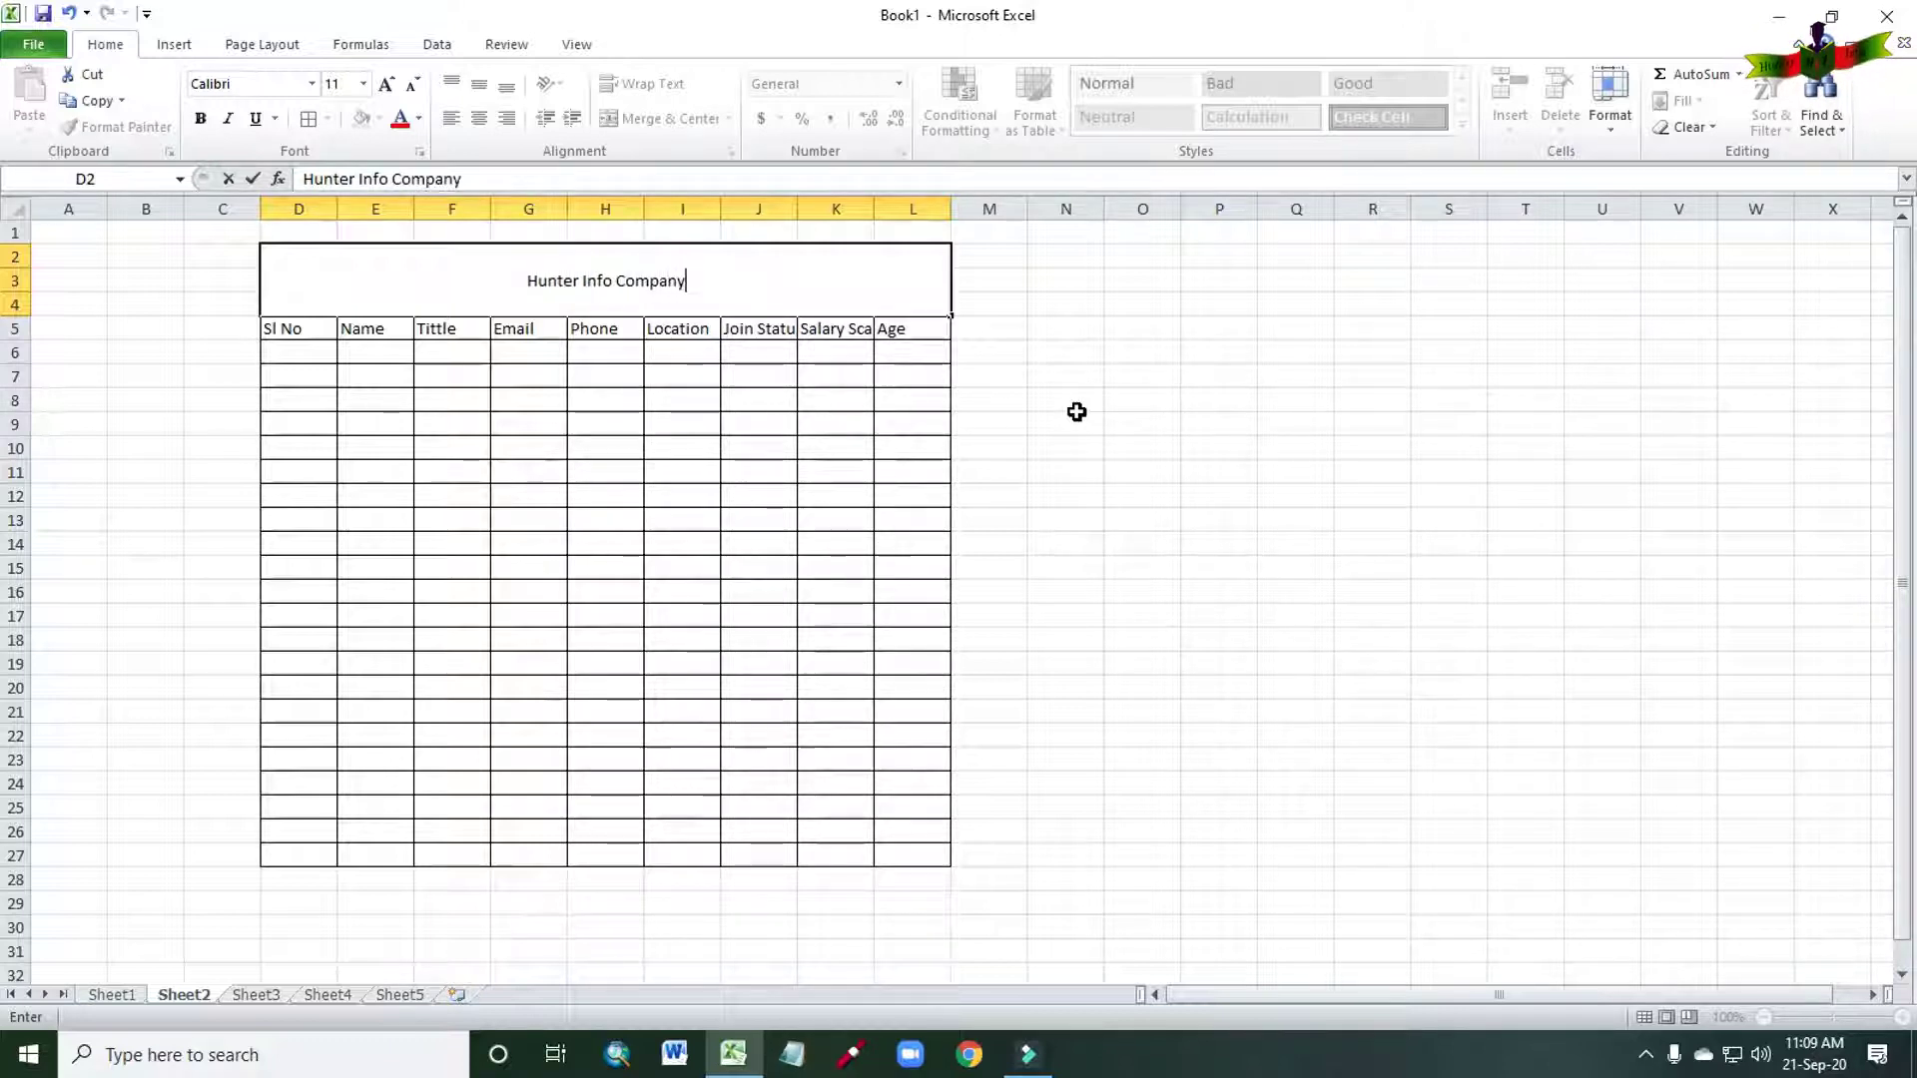
{"action": "type", "text": " LT"}
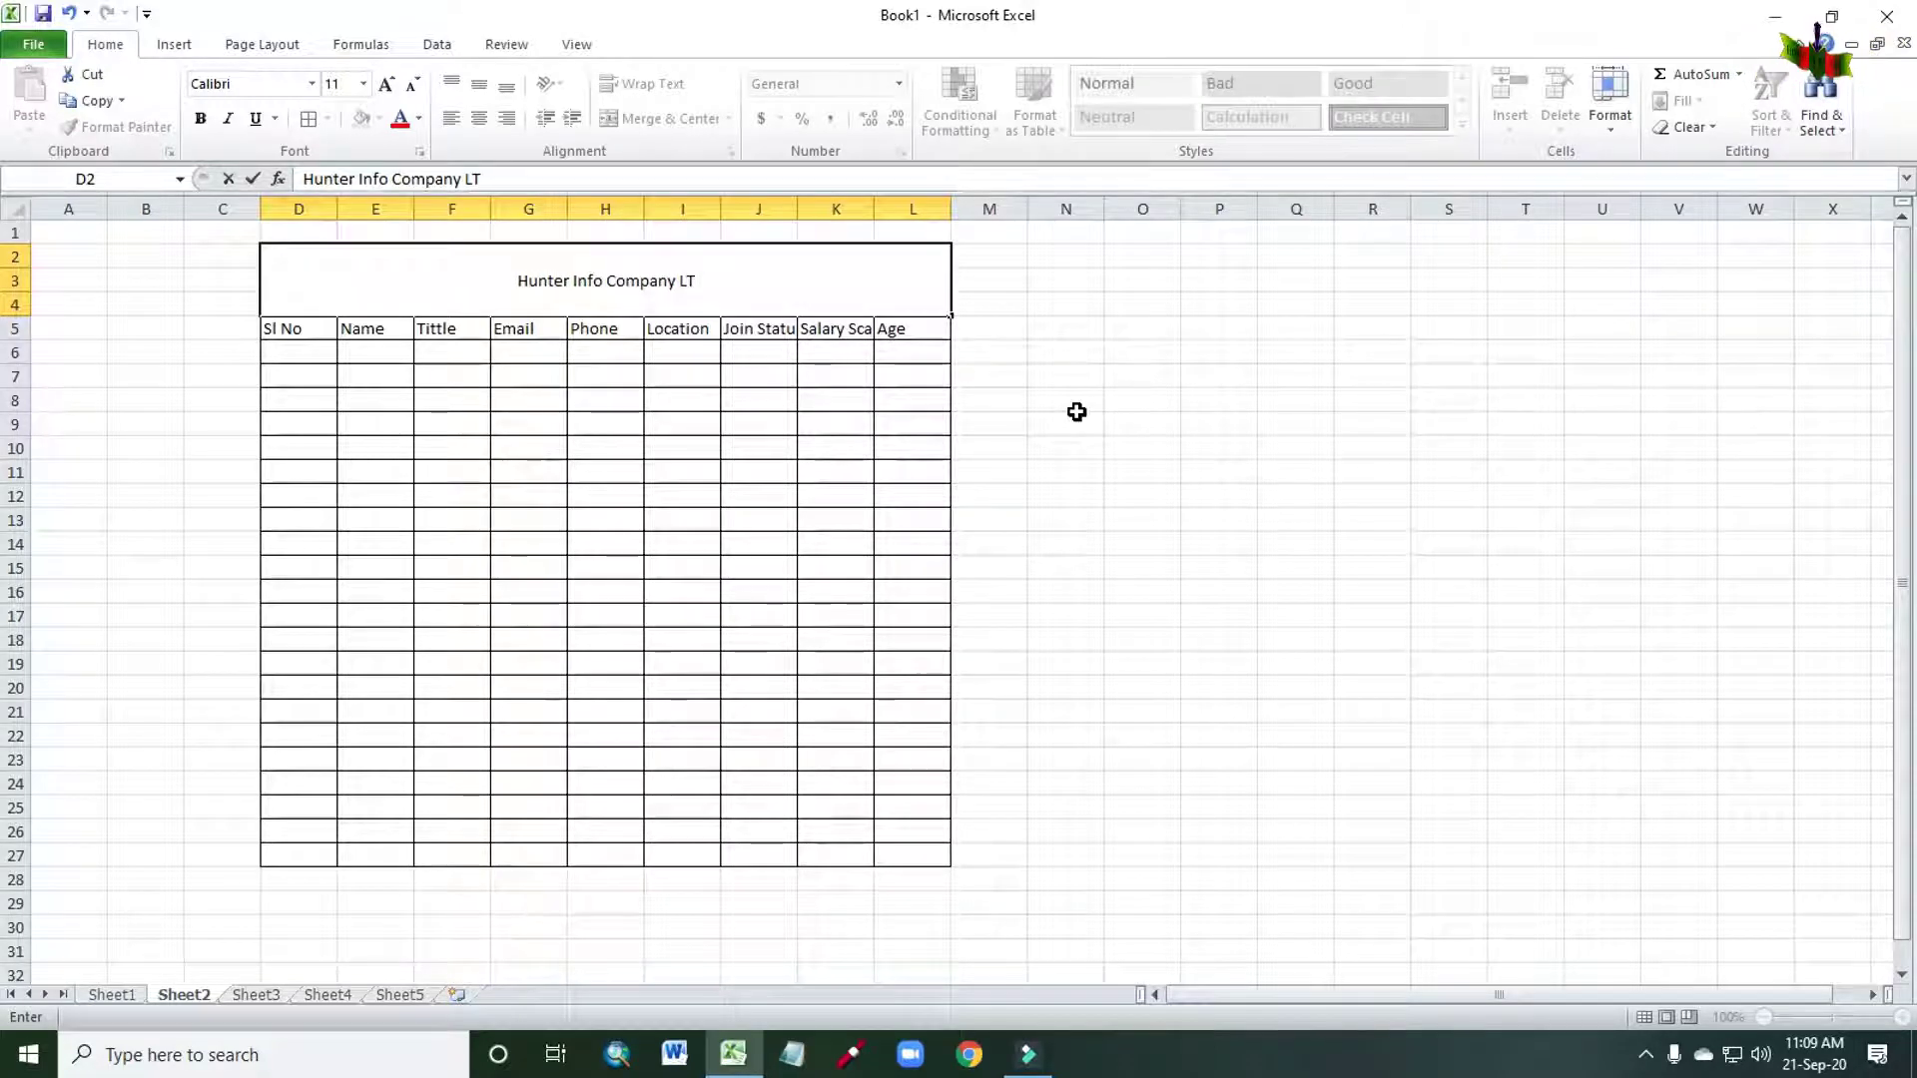
{"action": "type", "text": "D"}
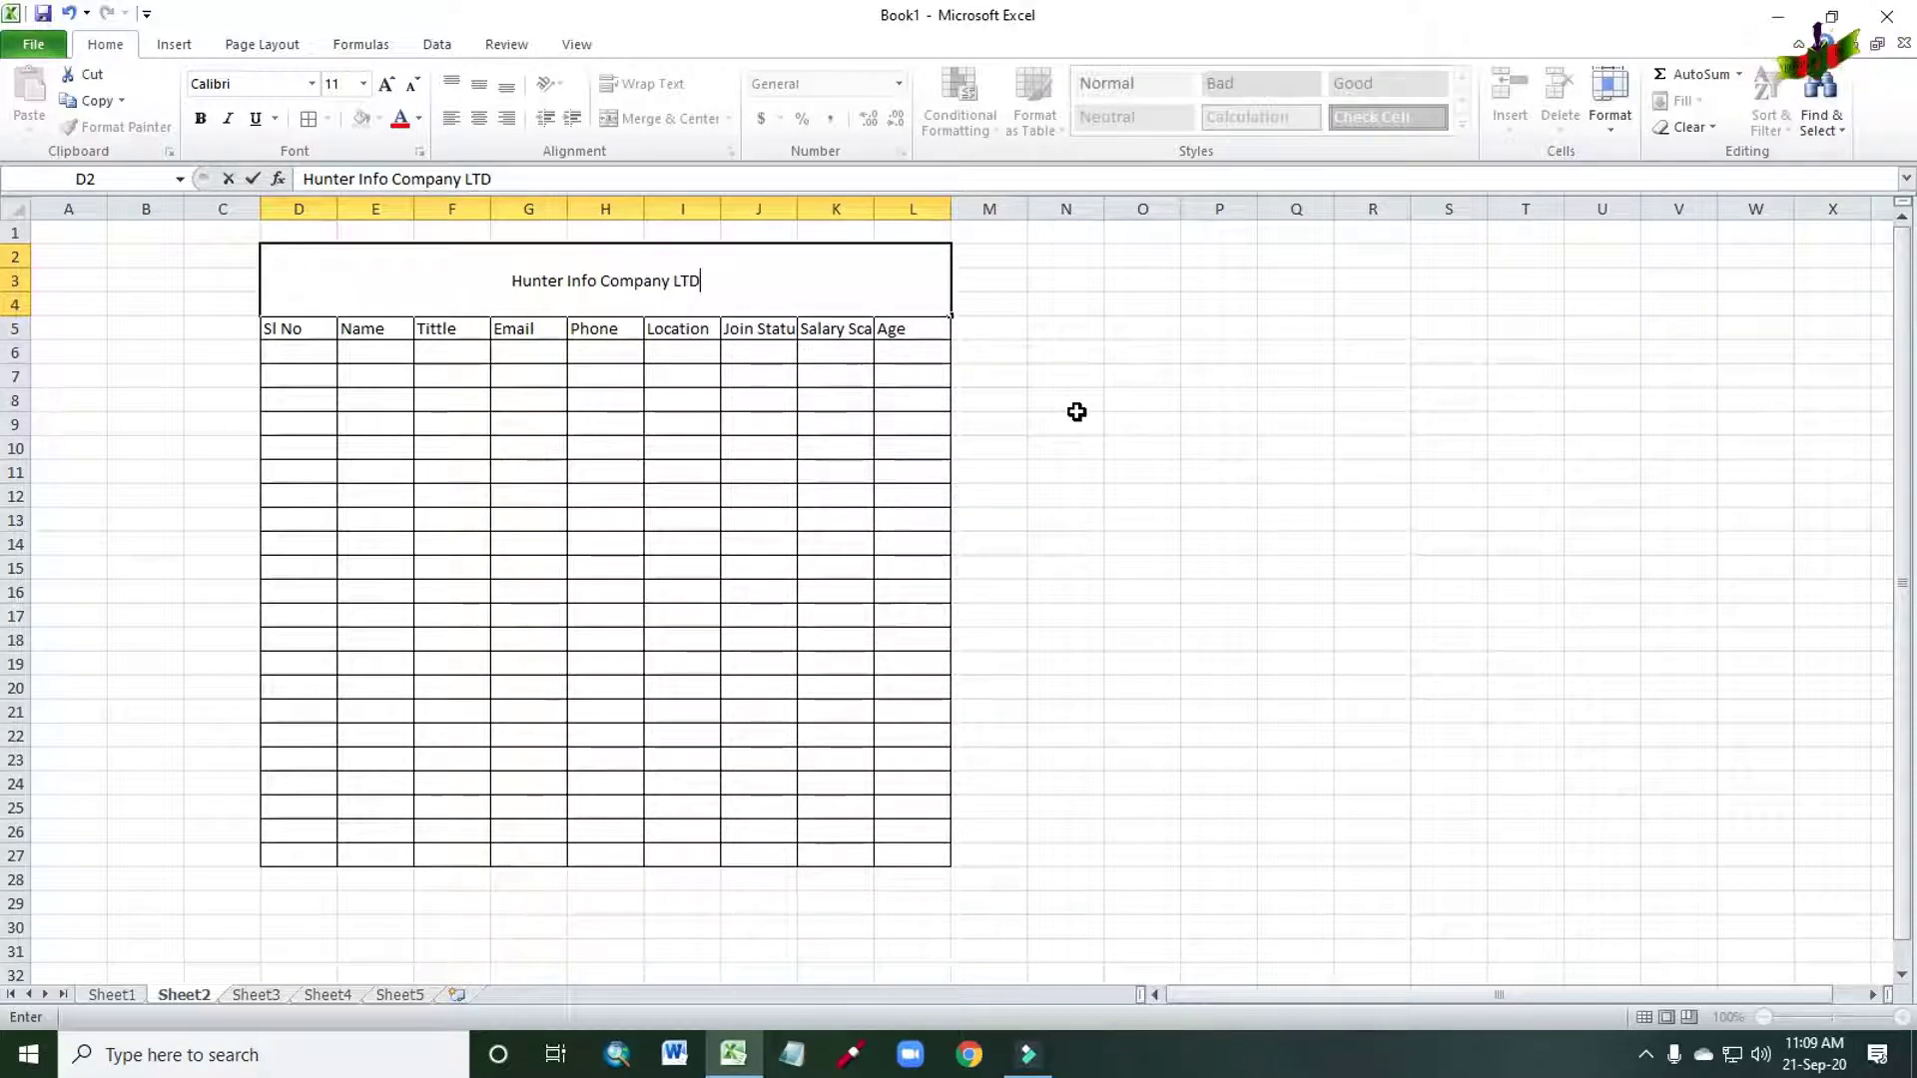
{"action": "key", "text": "BackSpace"}
{"action": "key", "text": "BackSpace"}
{"action": "type", "text": "t"}
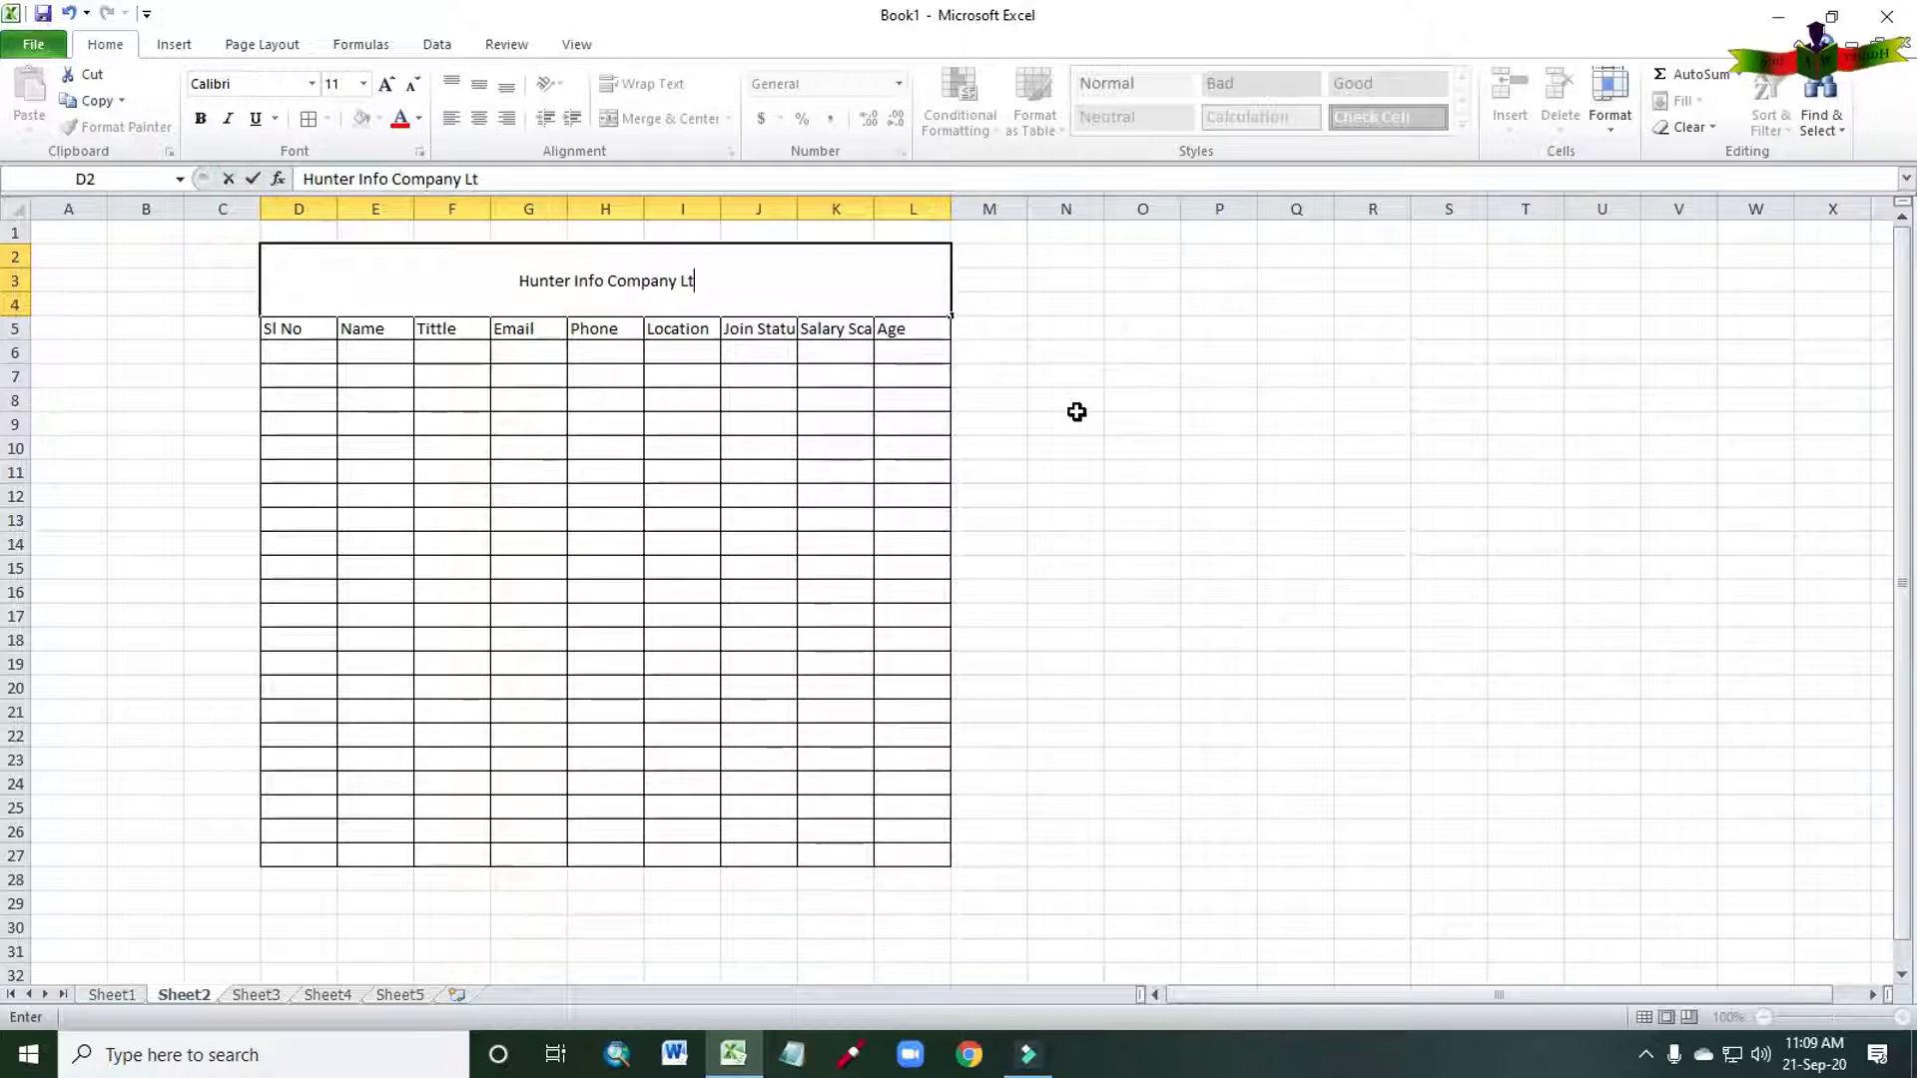
{"action": "type", "text": "d."}
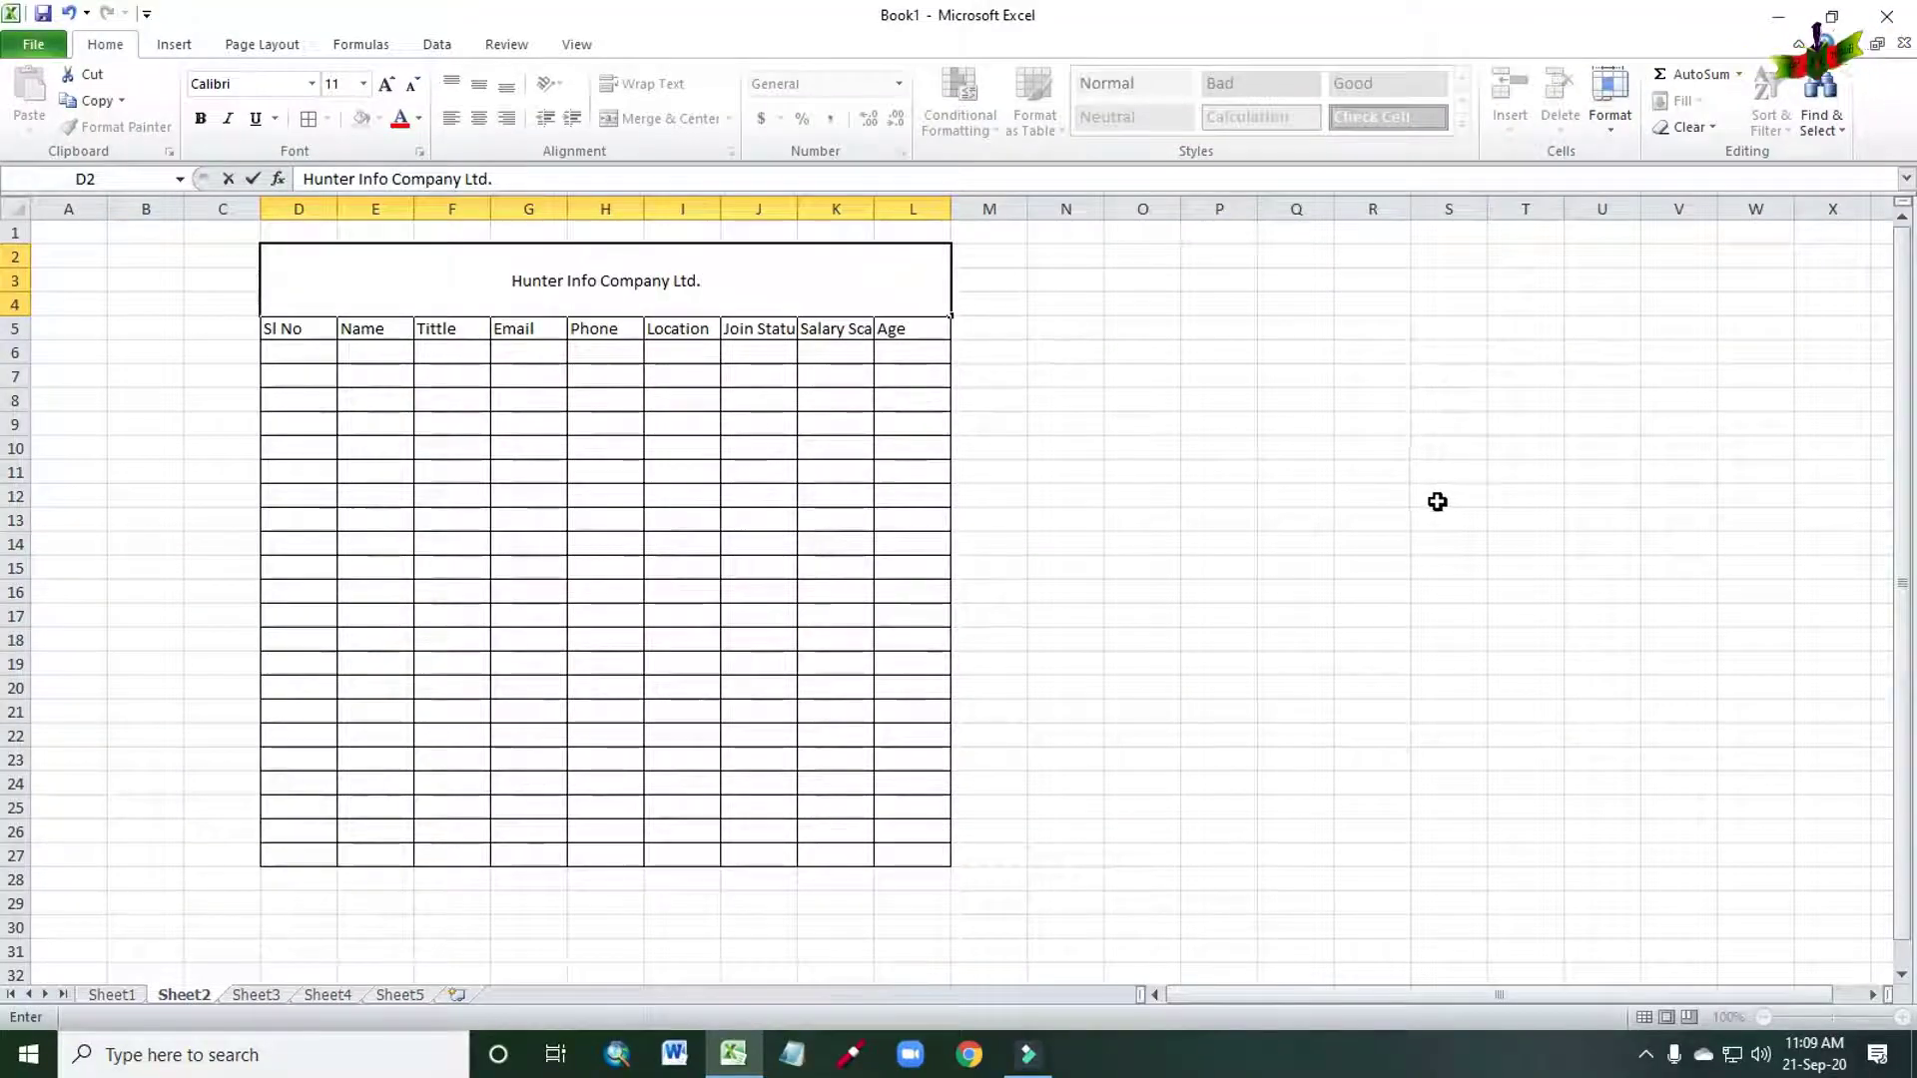
Step: Add 'Lalbagh,Dhaka-1100' as a second line in the title cell and commit it
{"action": "key", "text": "alt+Return"}
{"action": "type", "text": "L"}
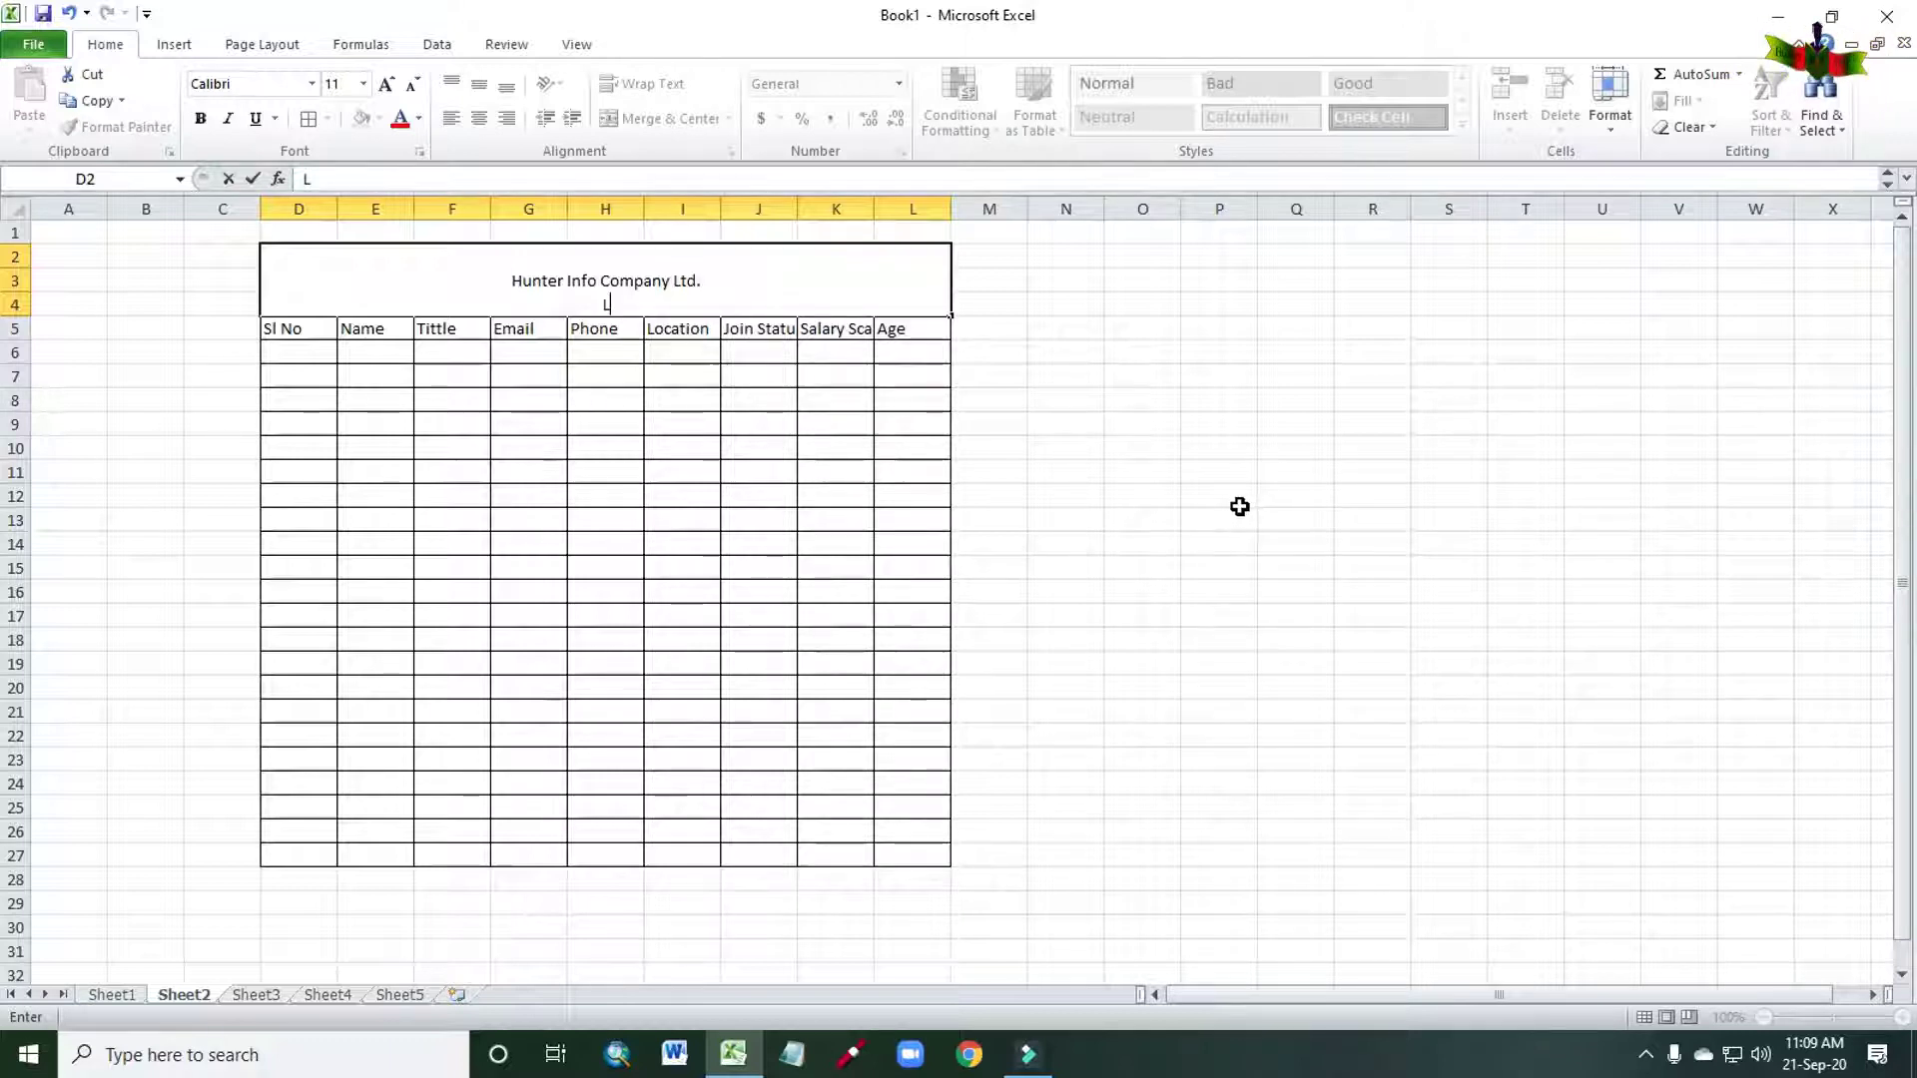
{"action": "type", "text": "alba"}
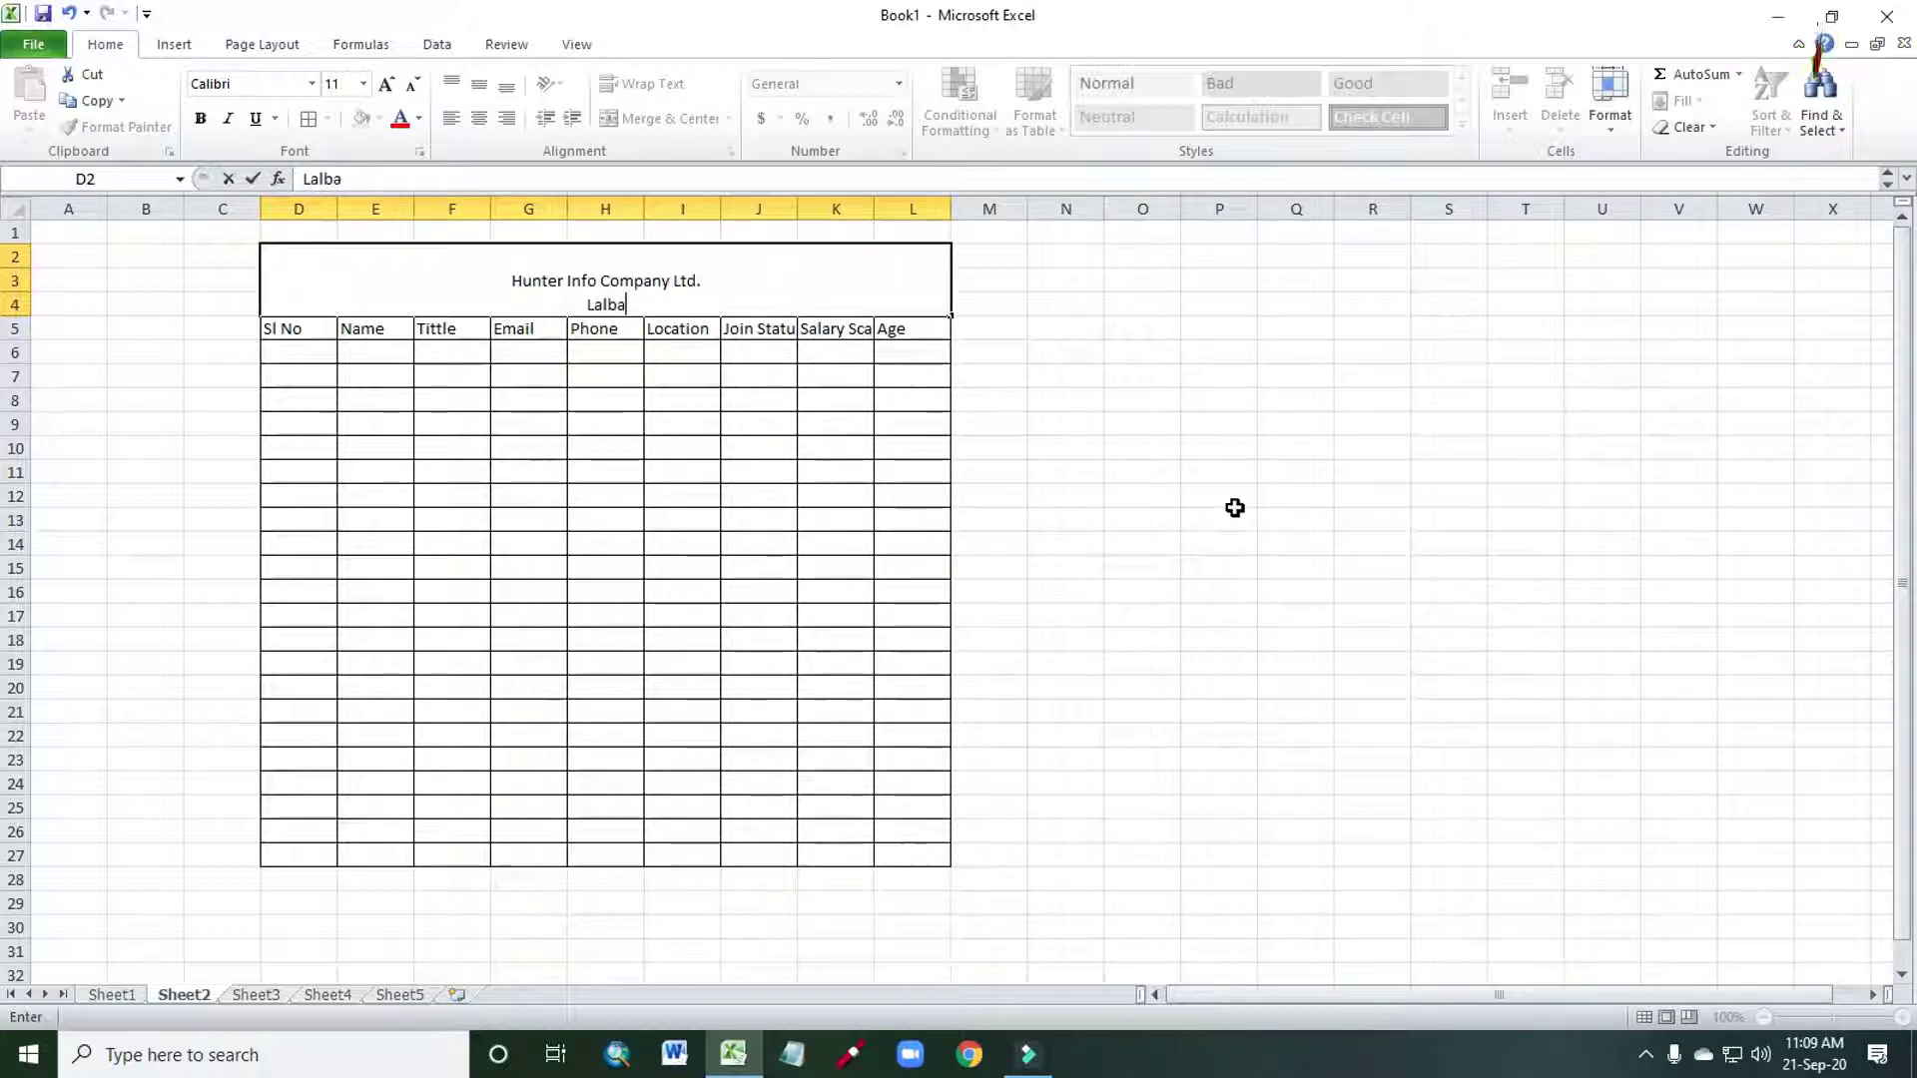
{"action": "type", "text": "gh,"}
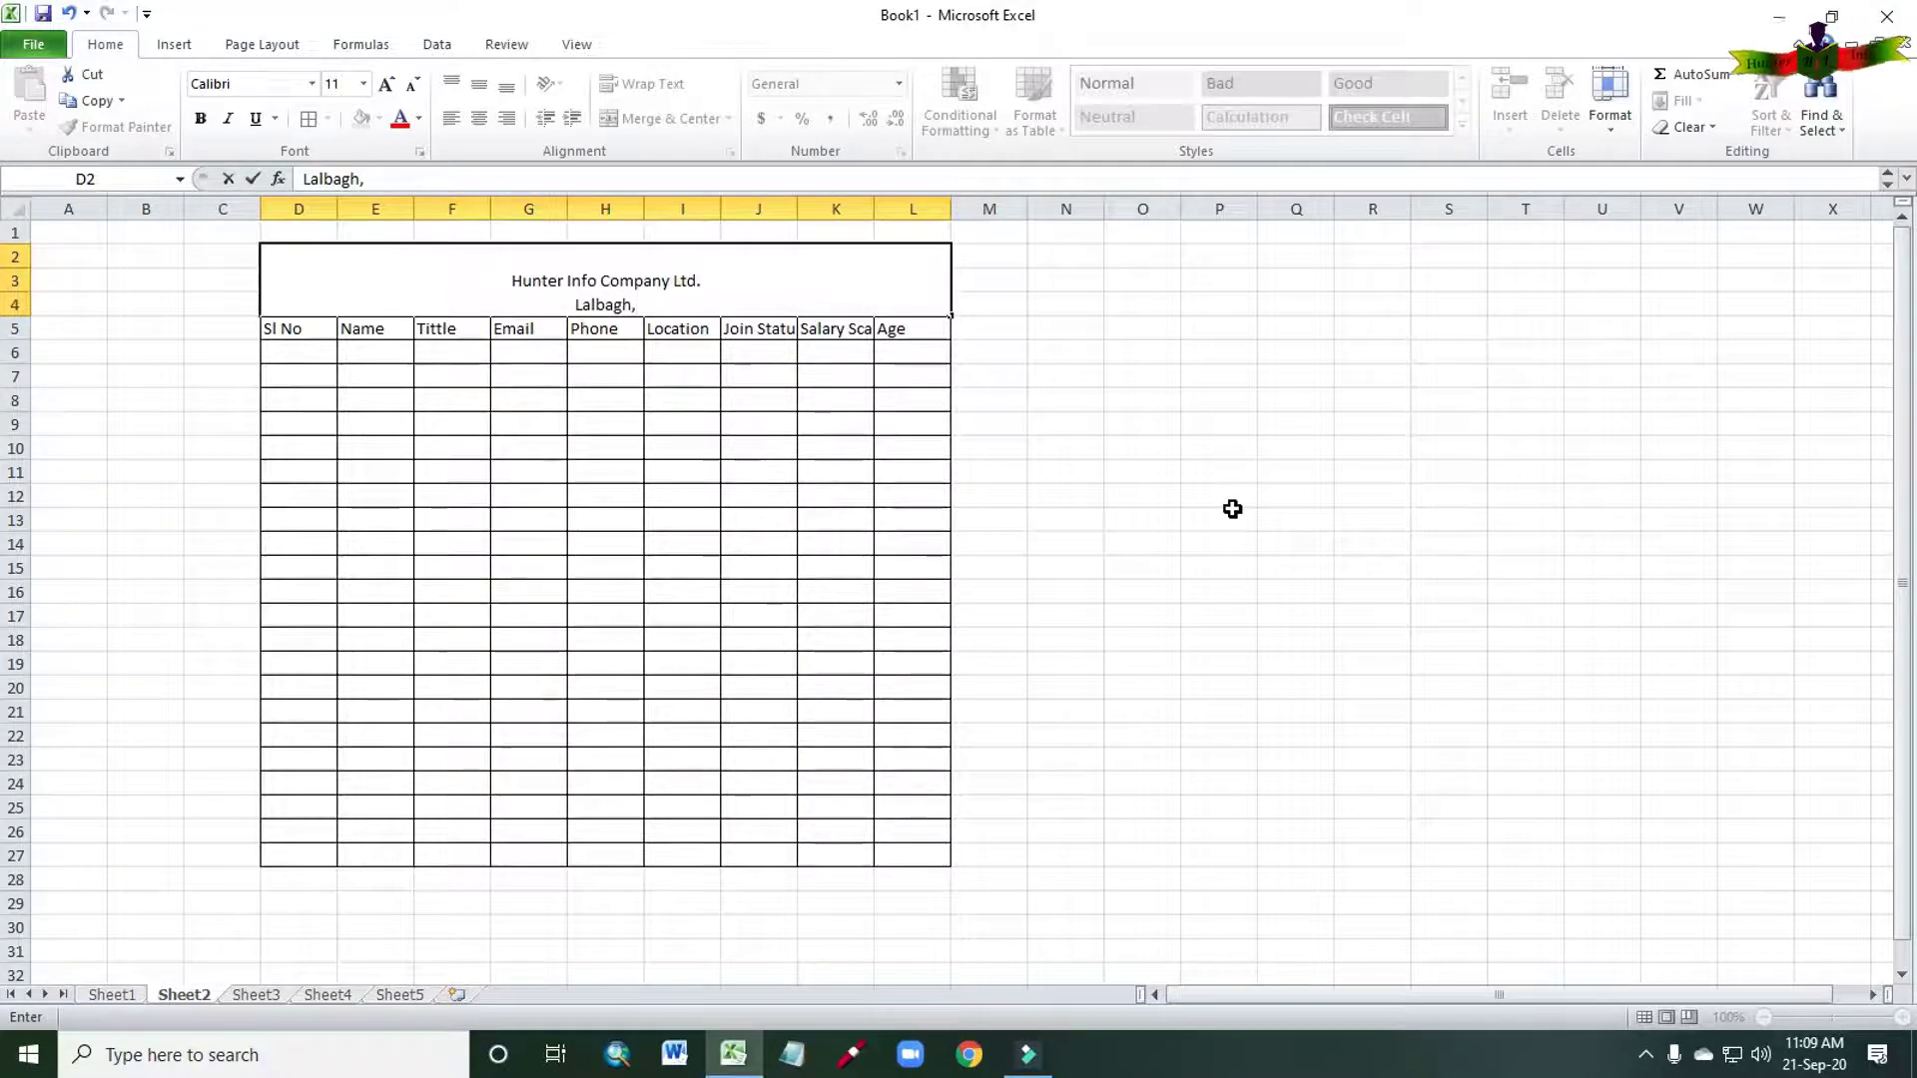
{"action": "type", "text": "Dha"}
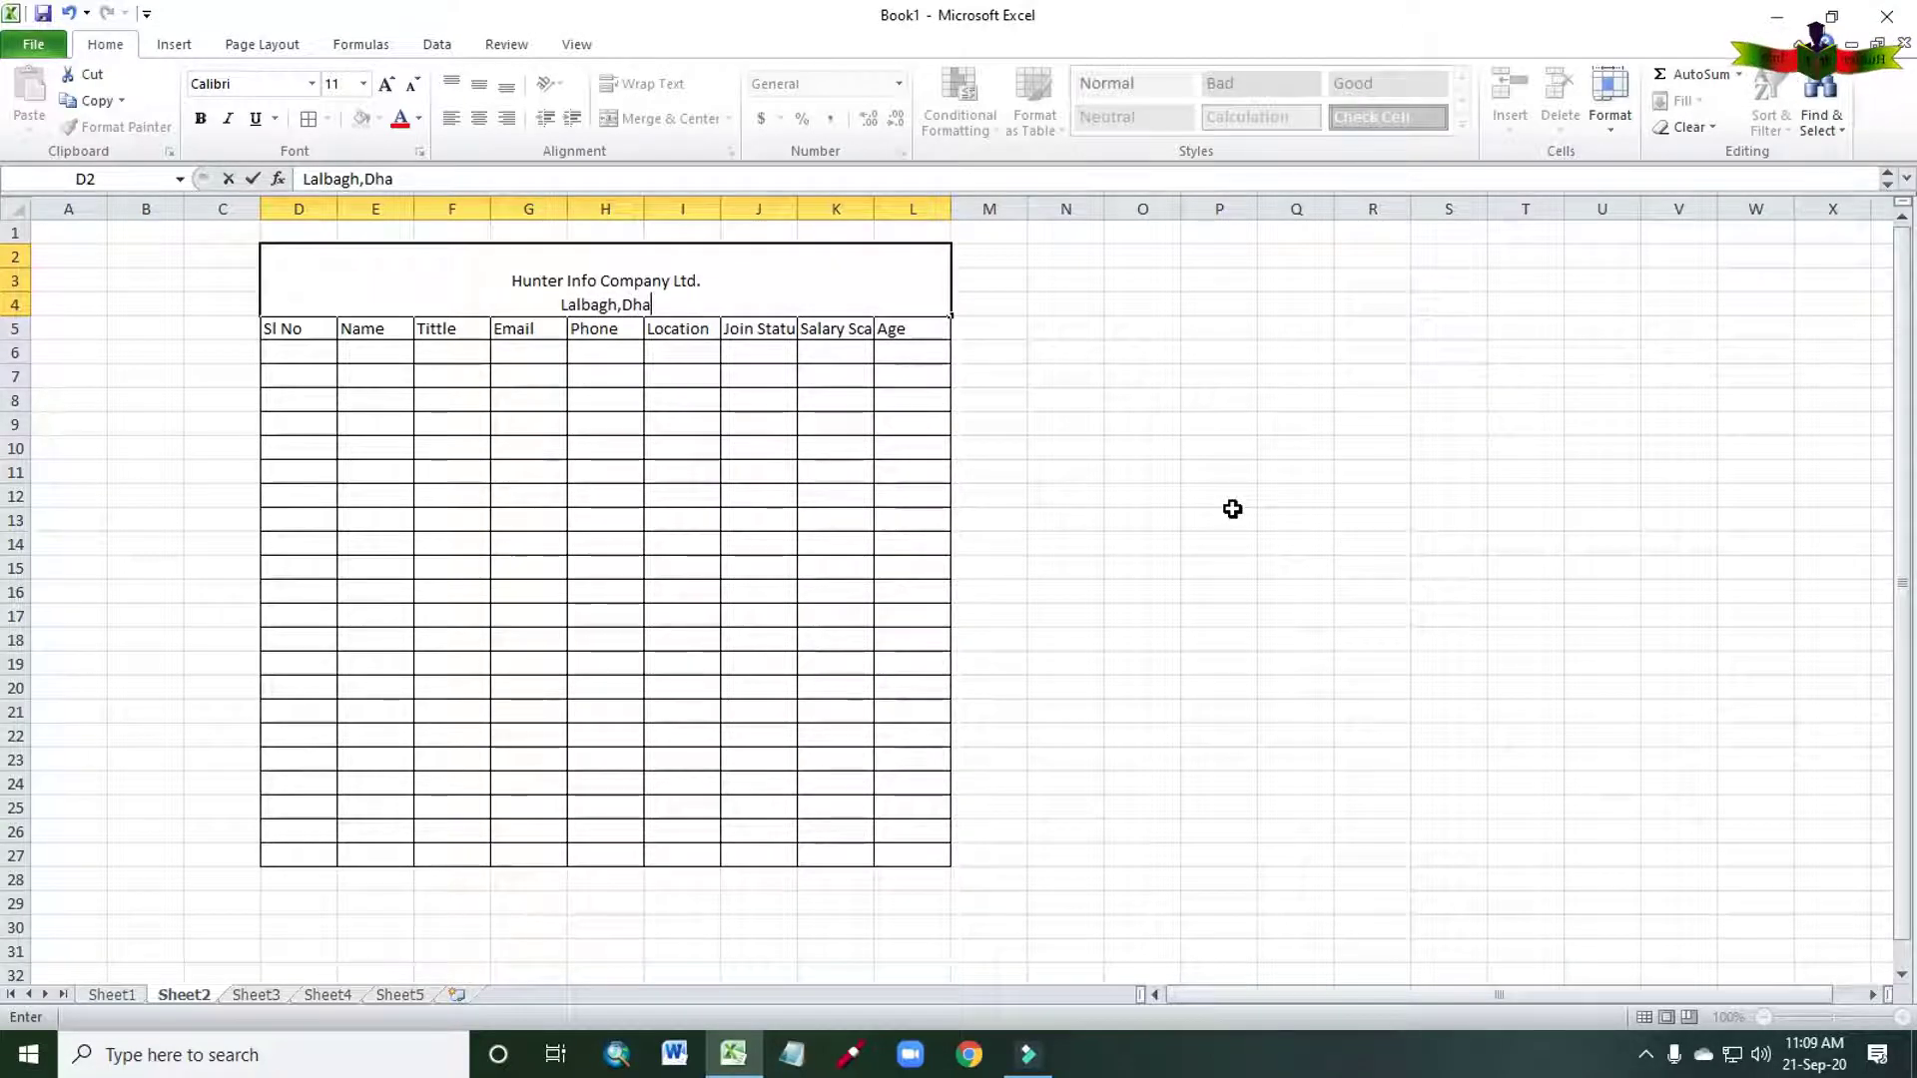
{"action": "type", "text": "ka"}
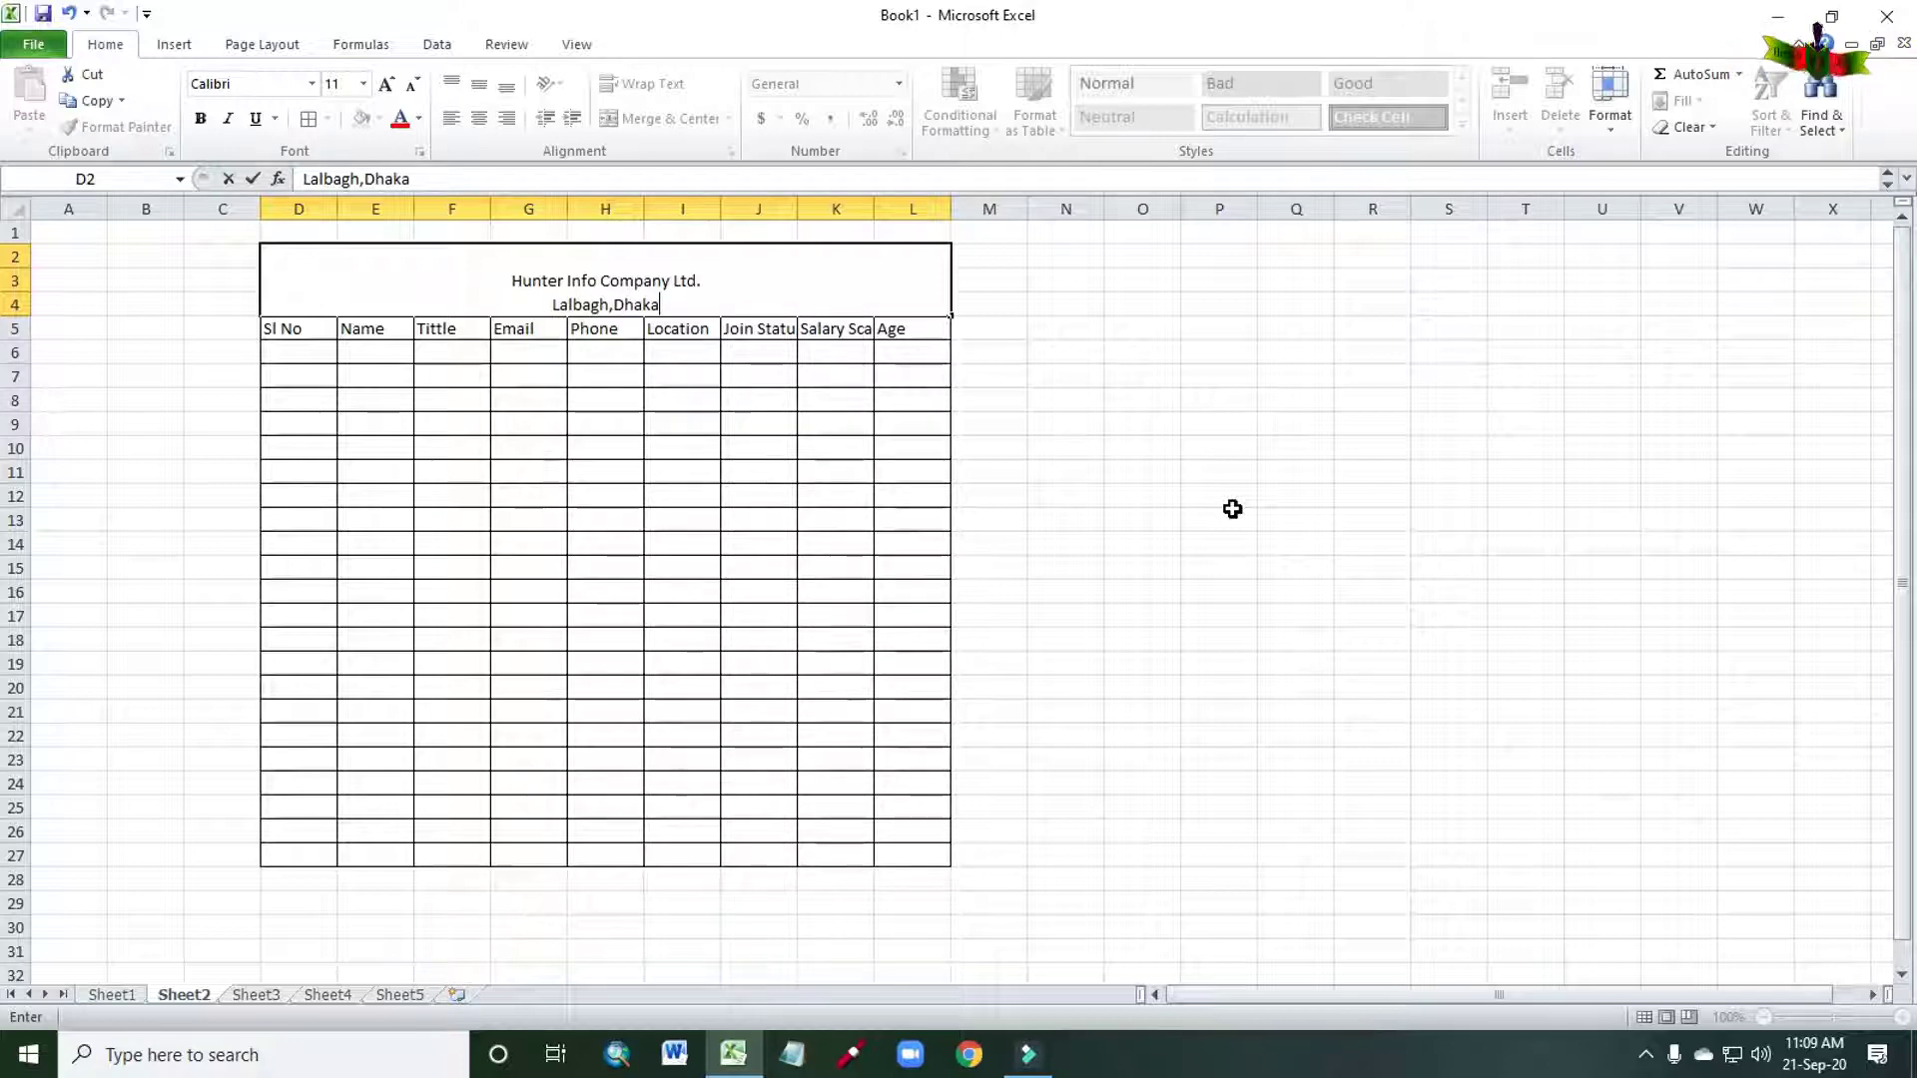
{"action": "type", "text": "-"}
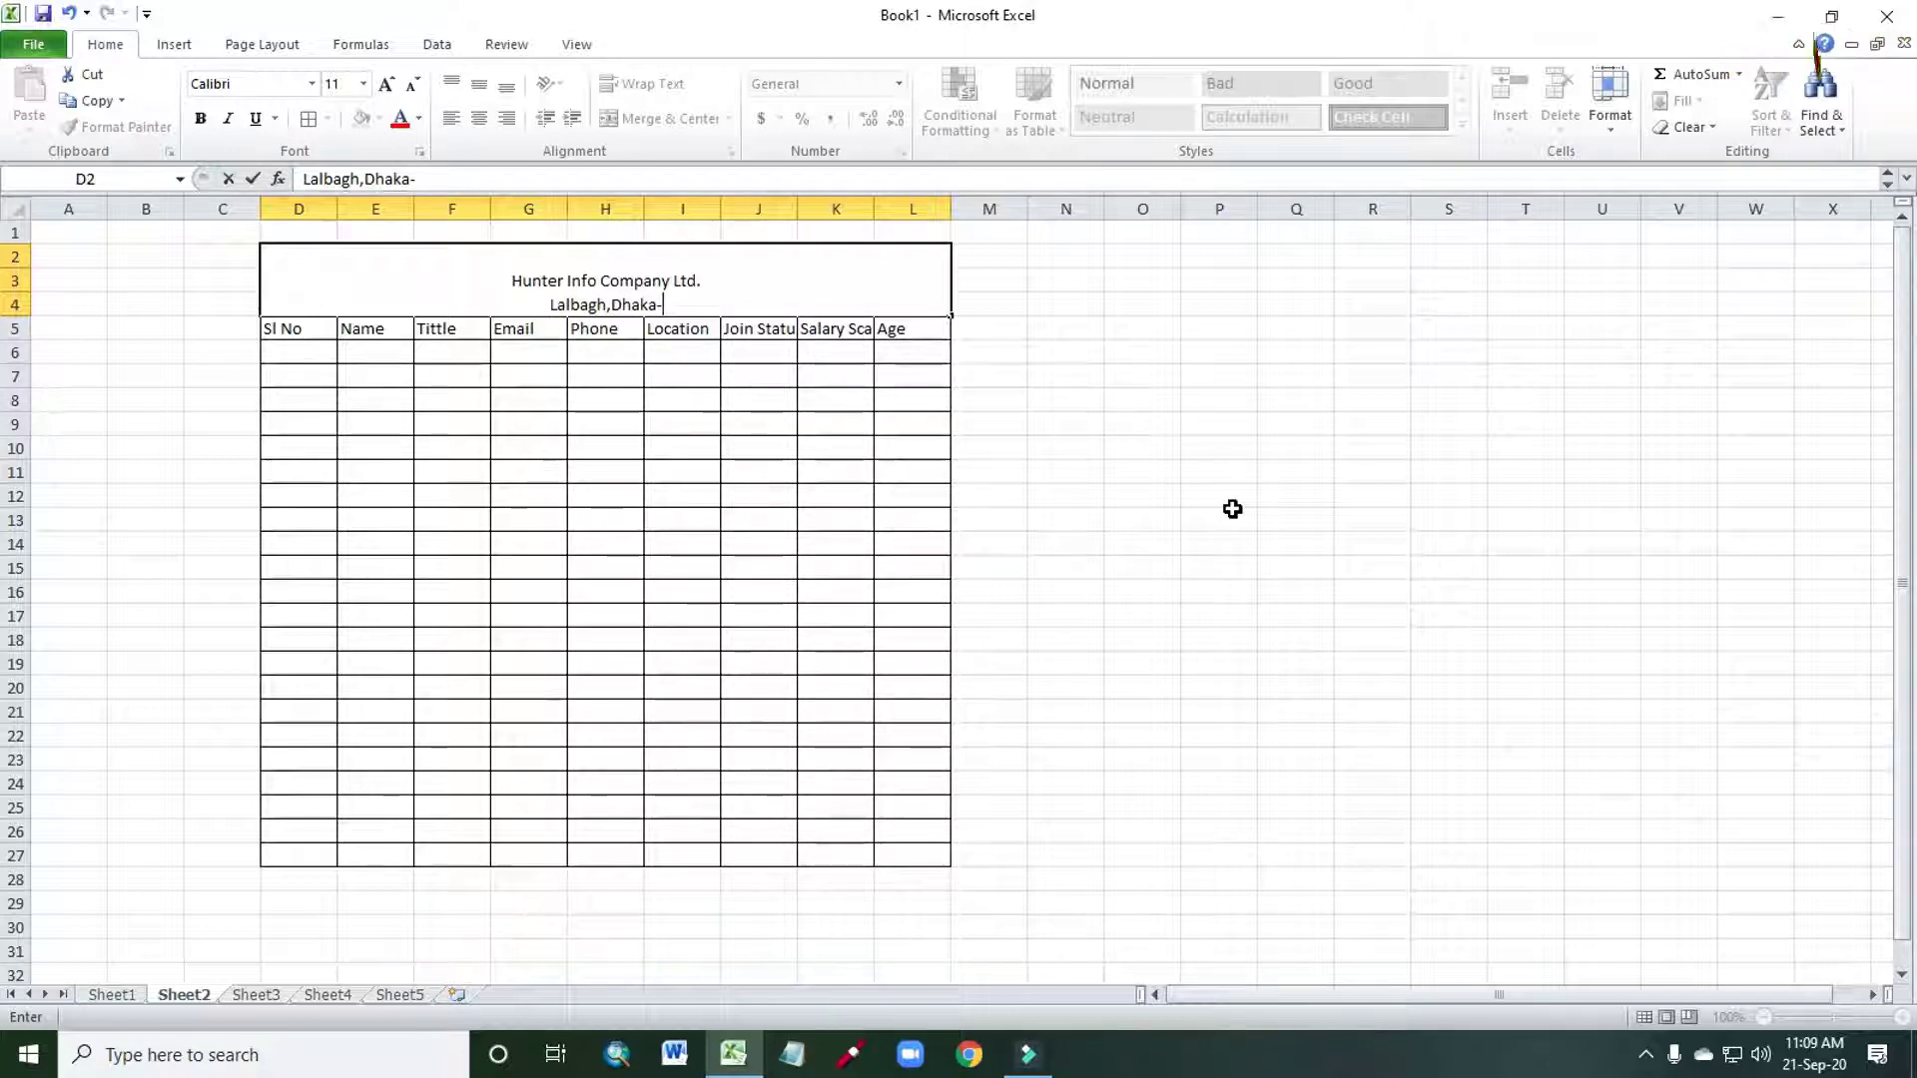
{"action": "type", "text": "1"}
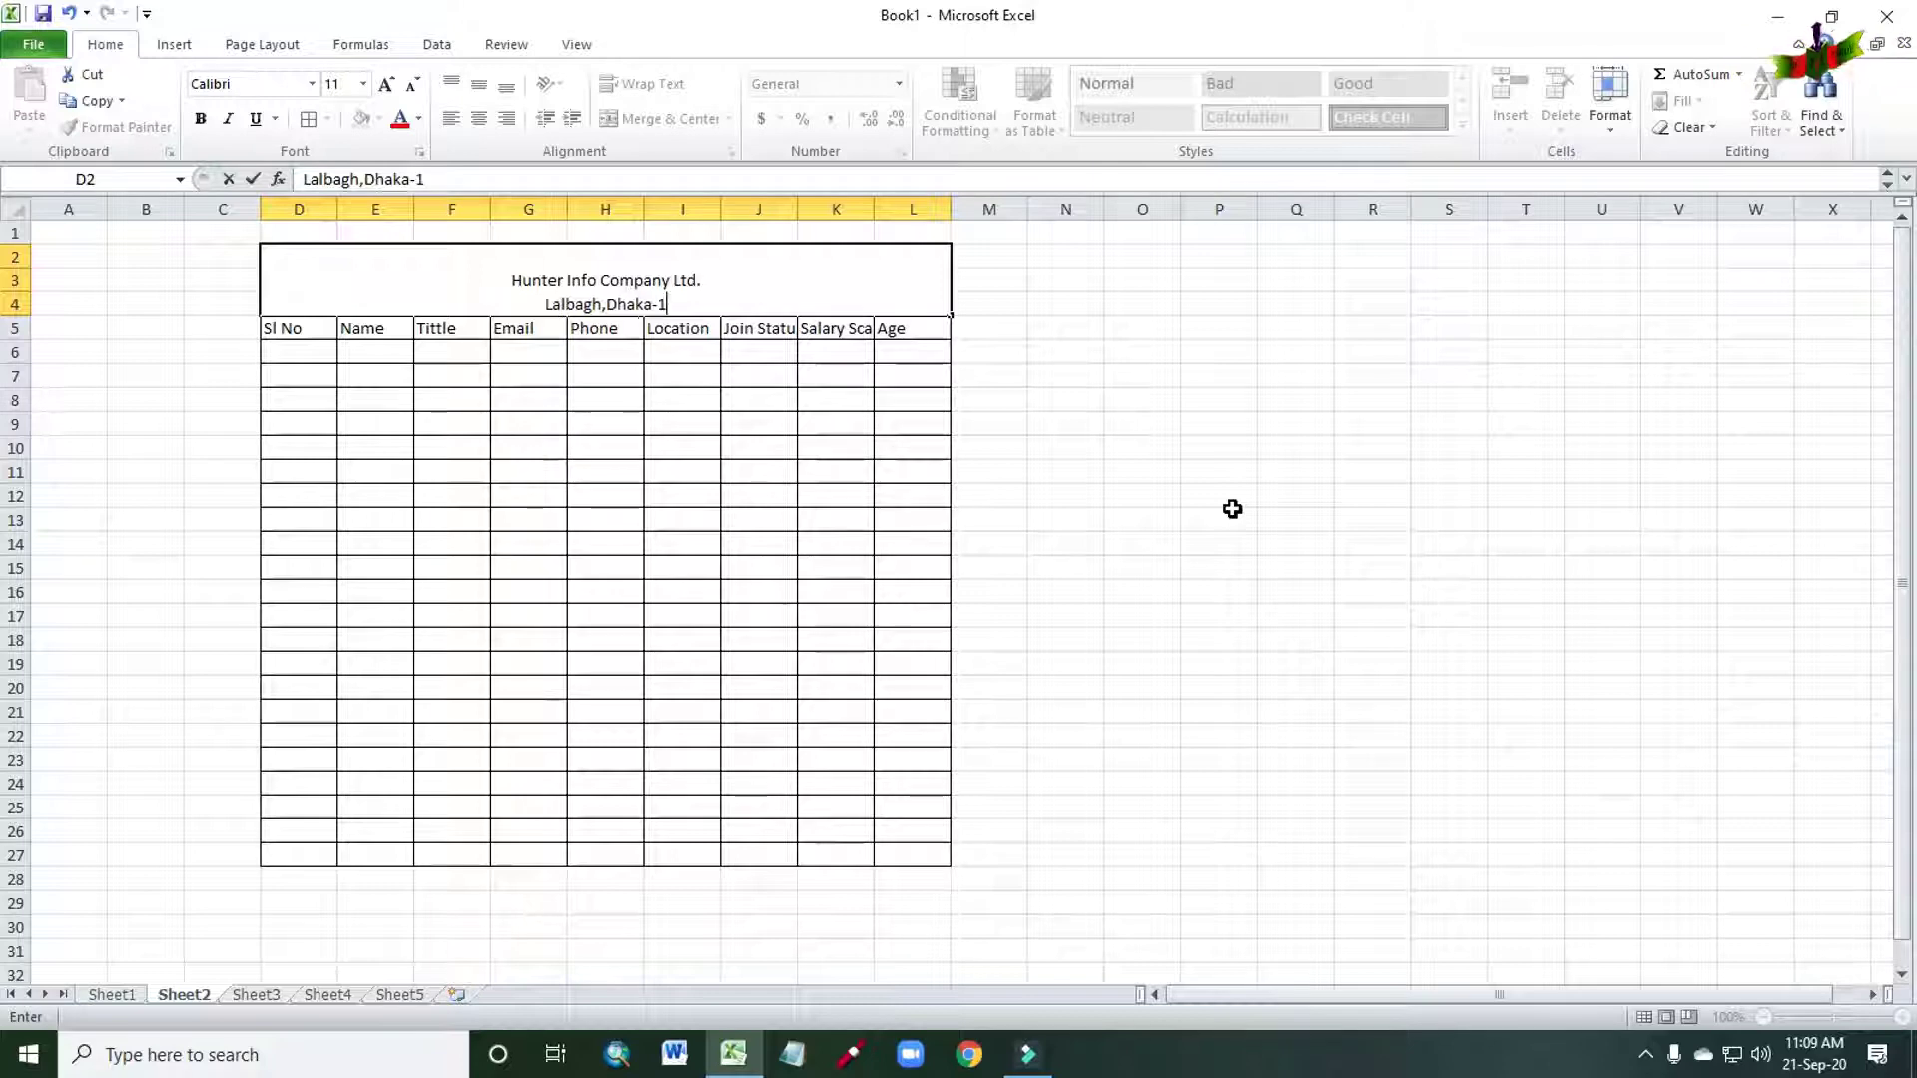
{"action": "type", "text": "100"}
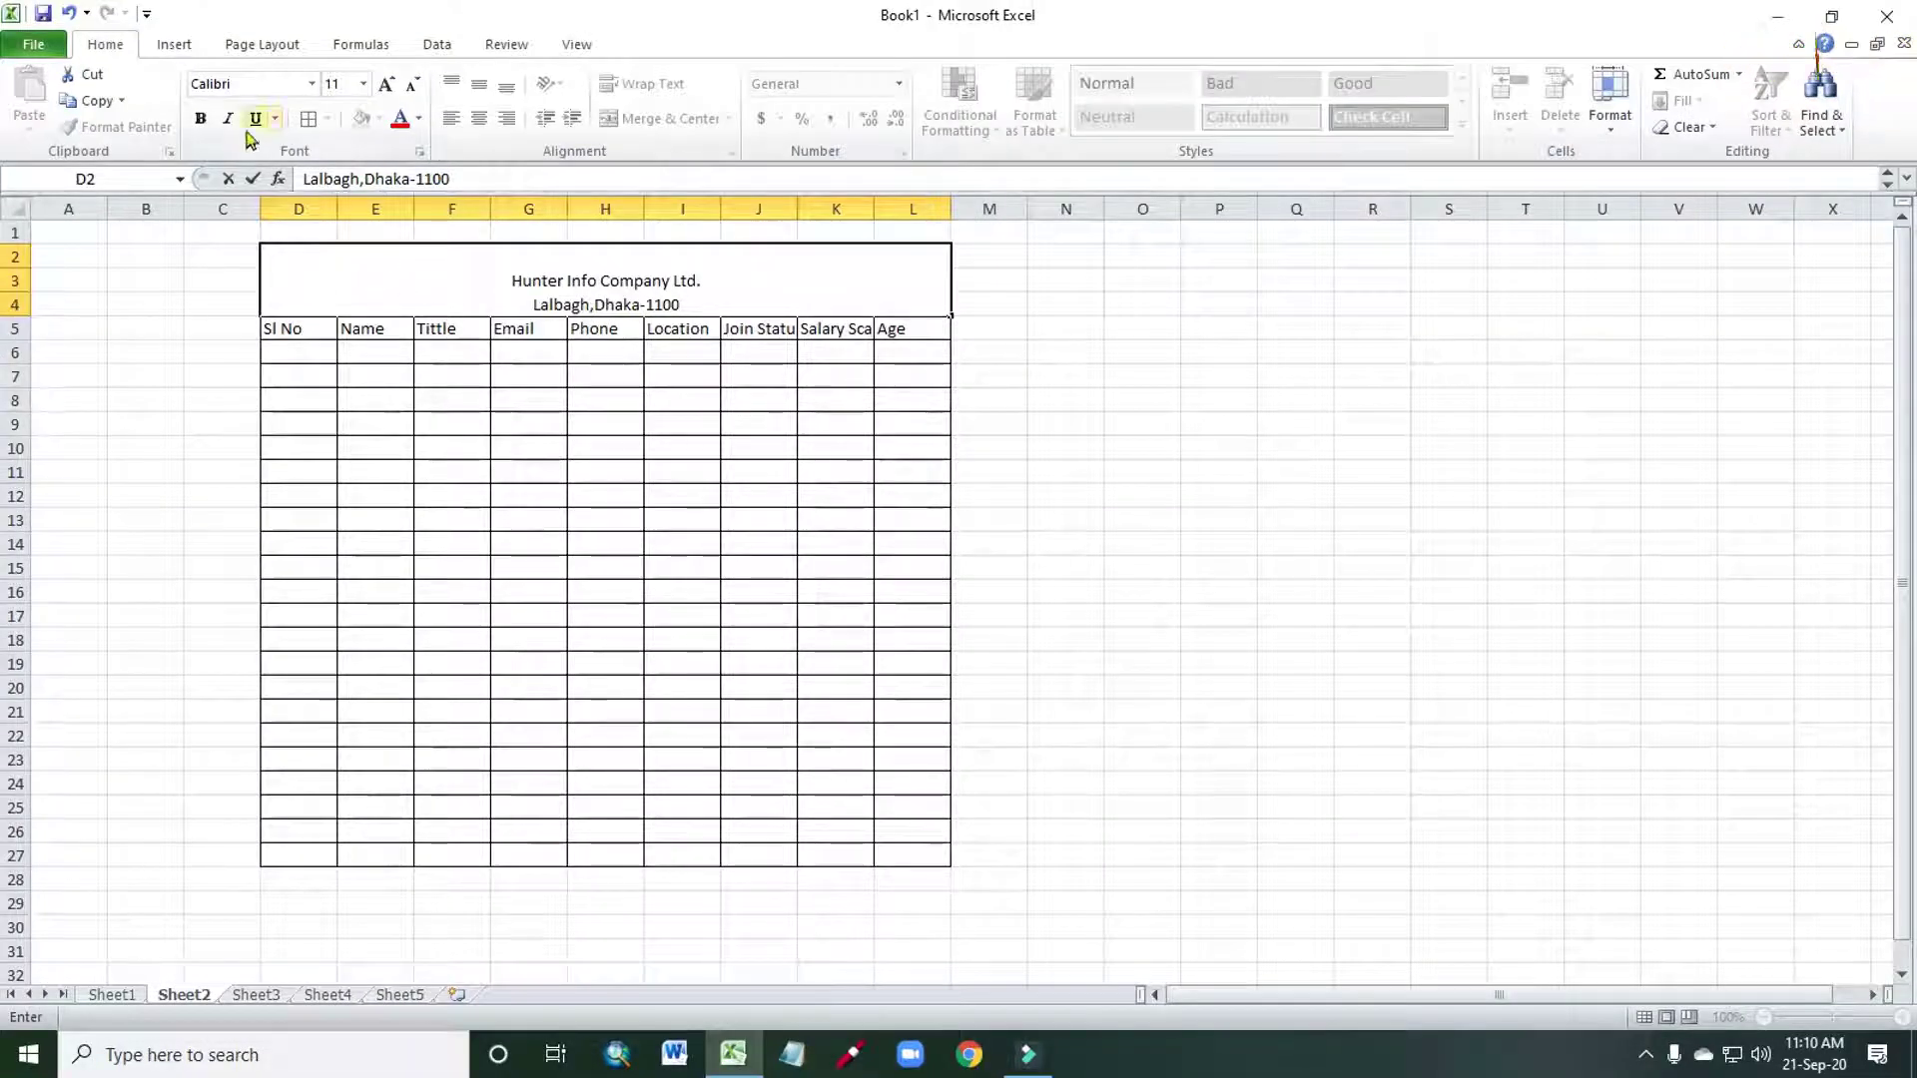
{"action": "left_click", "coordinate": [313, 355]}
Step: Fill the merged D2 title block with a light blue standard colour
{"action": "left_click", "coordinate": [339, 300]}
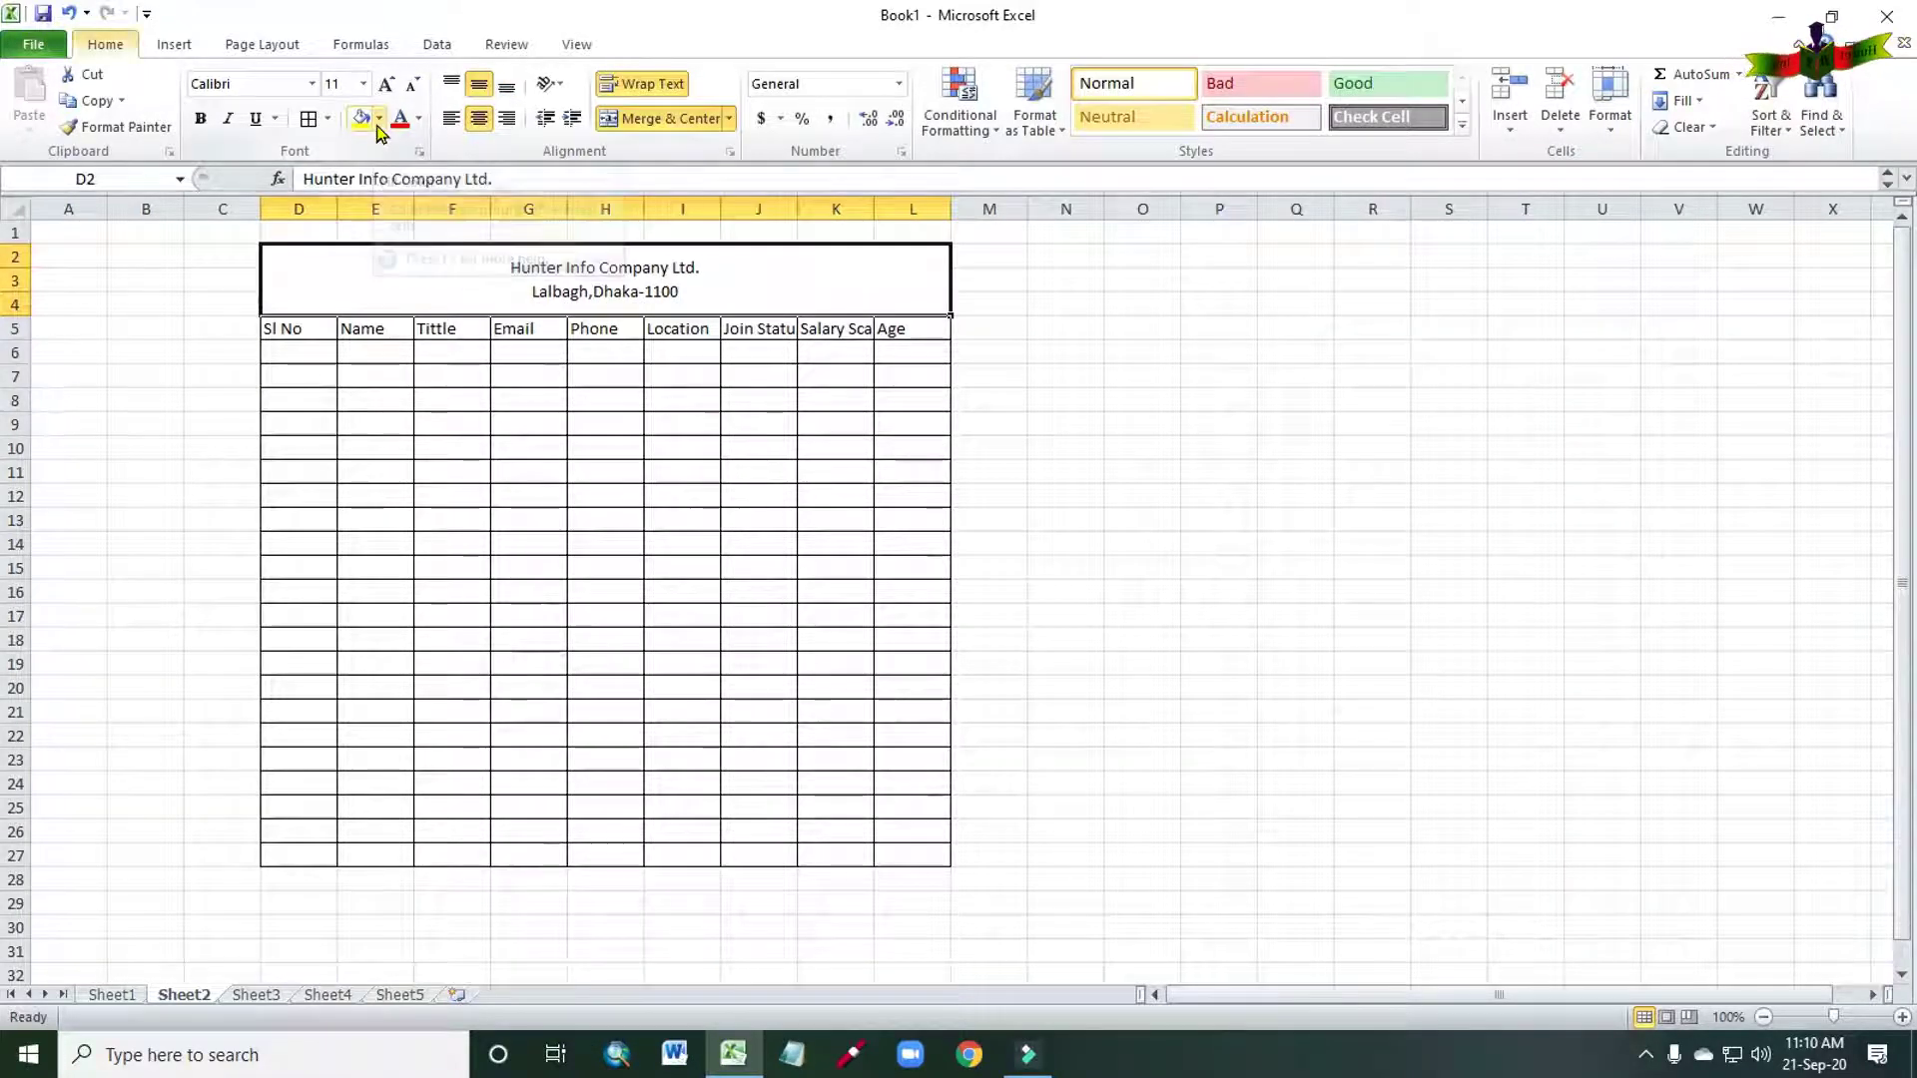
{"action": "key", "text": "alt"}
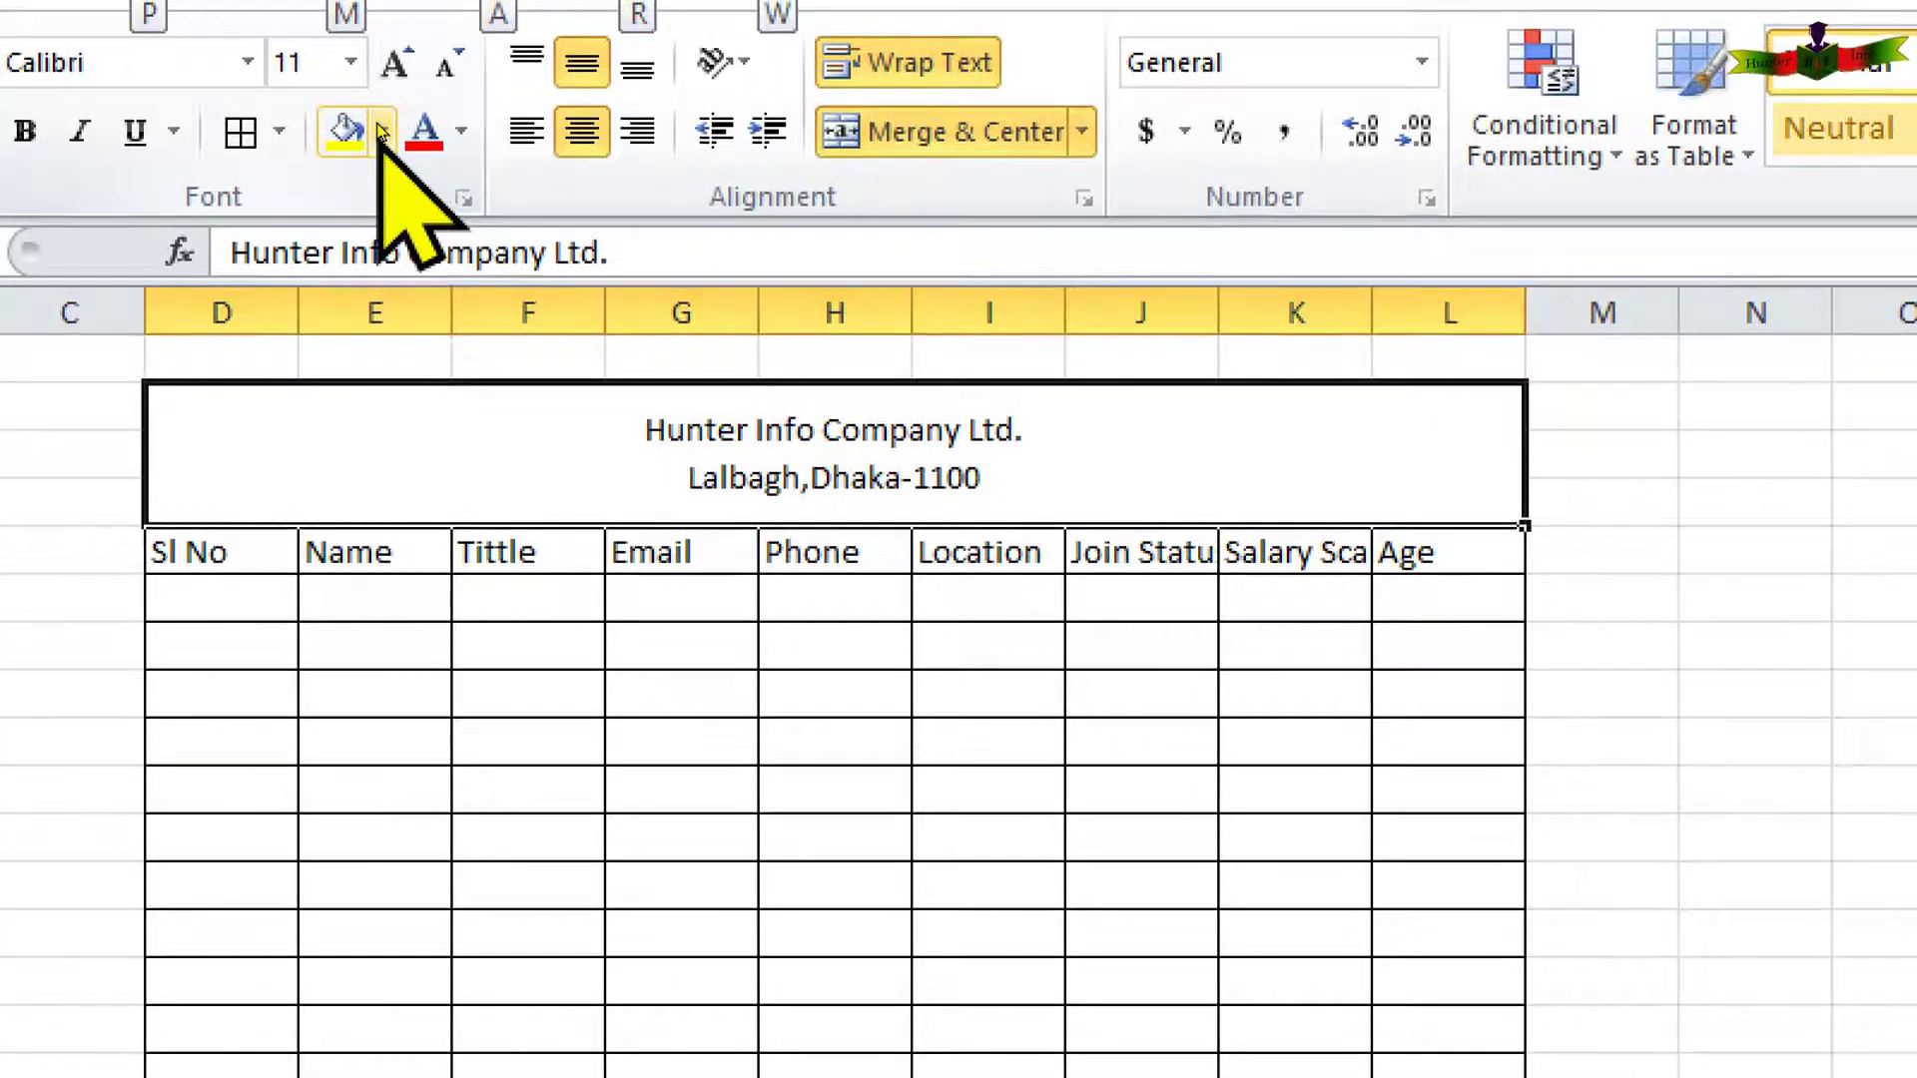
{"action": "left_click", "coordinate": [381, 129]}
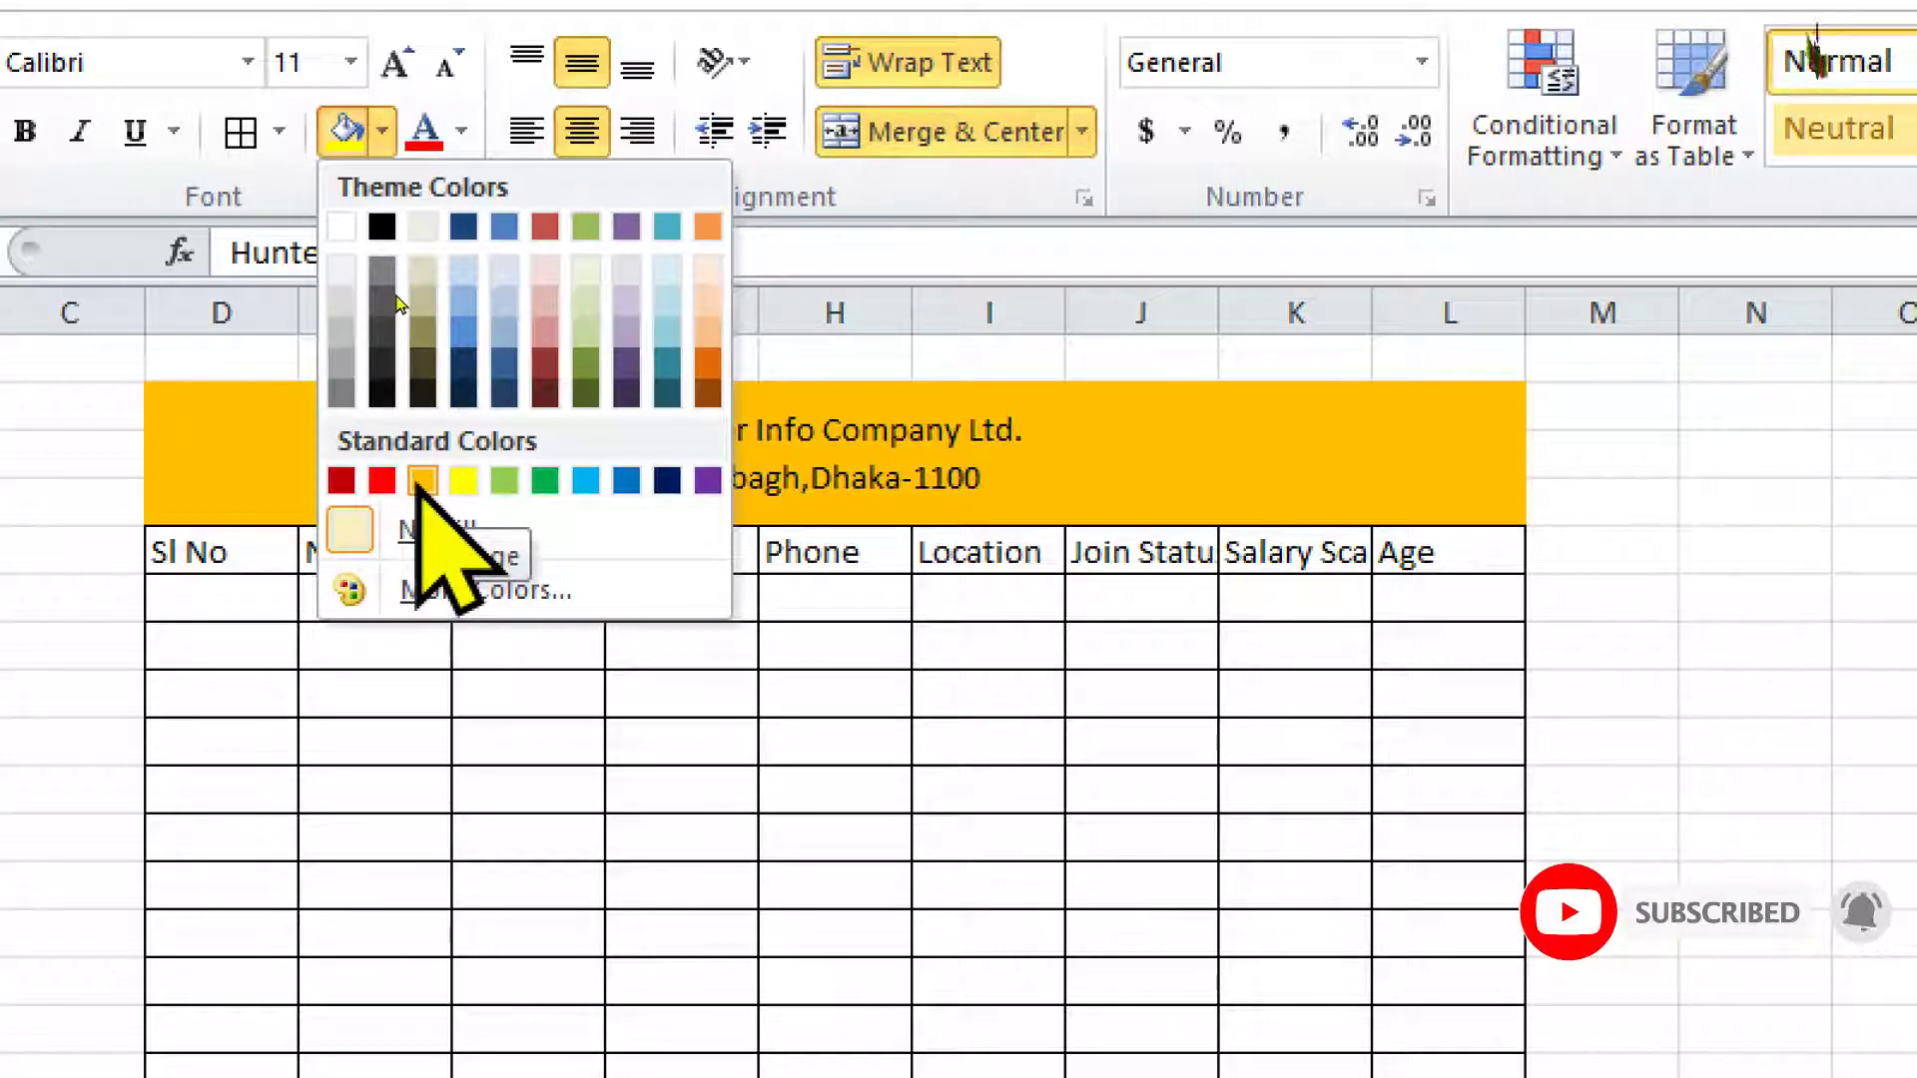
{"action": "left_click", "coordinate": [586, 480]}
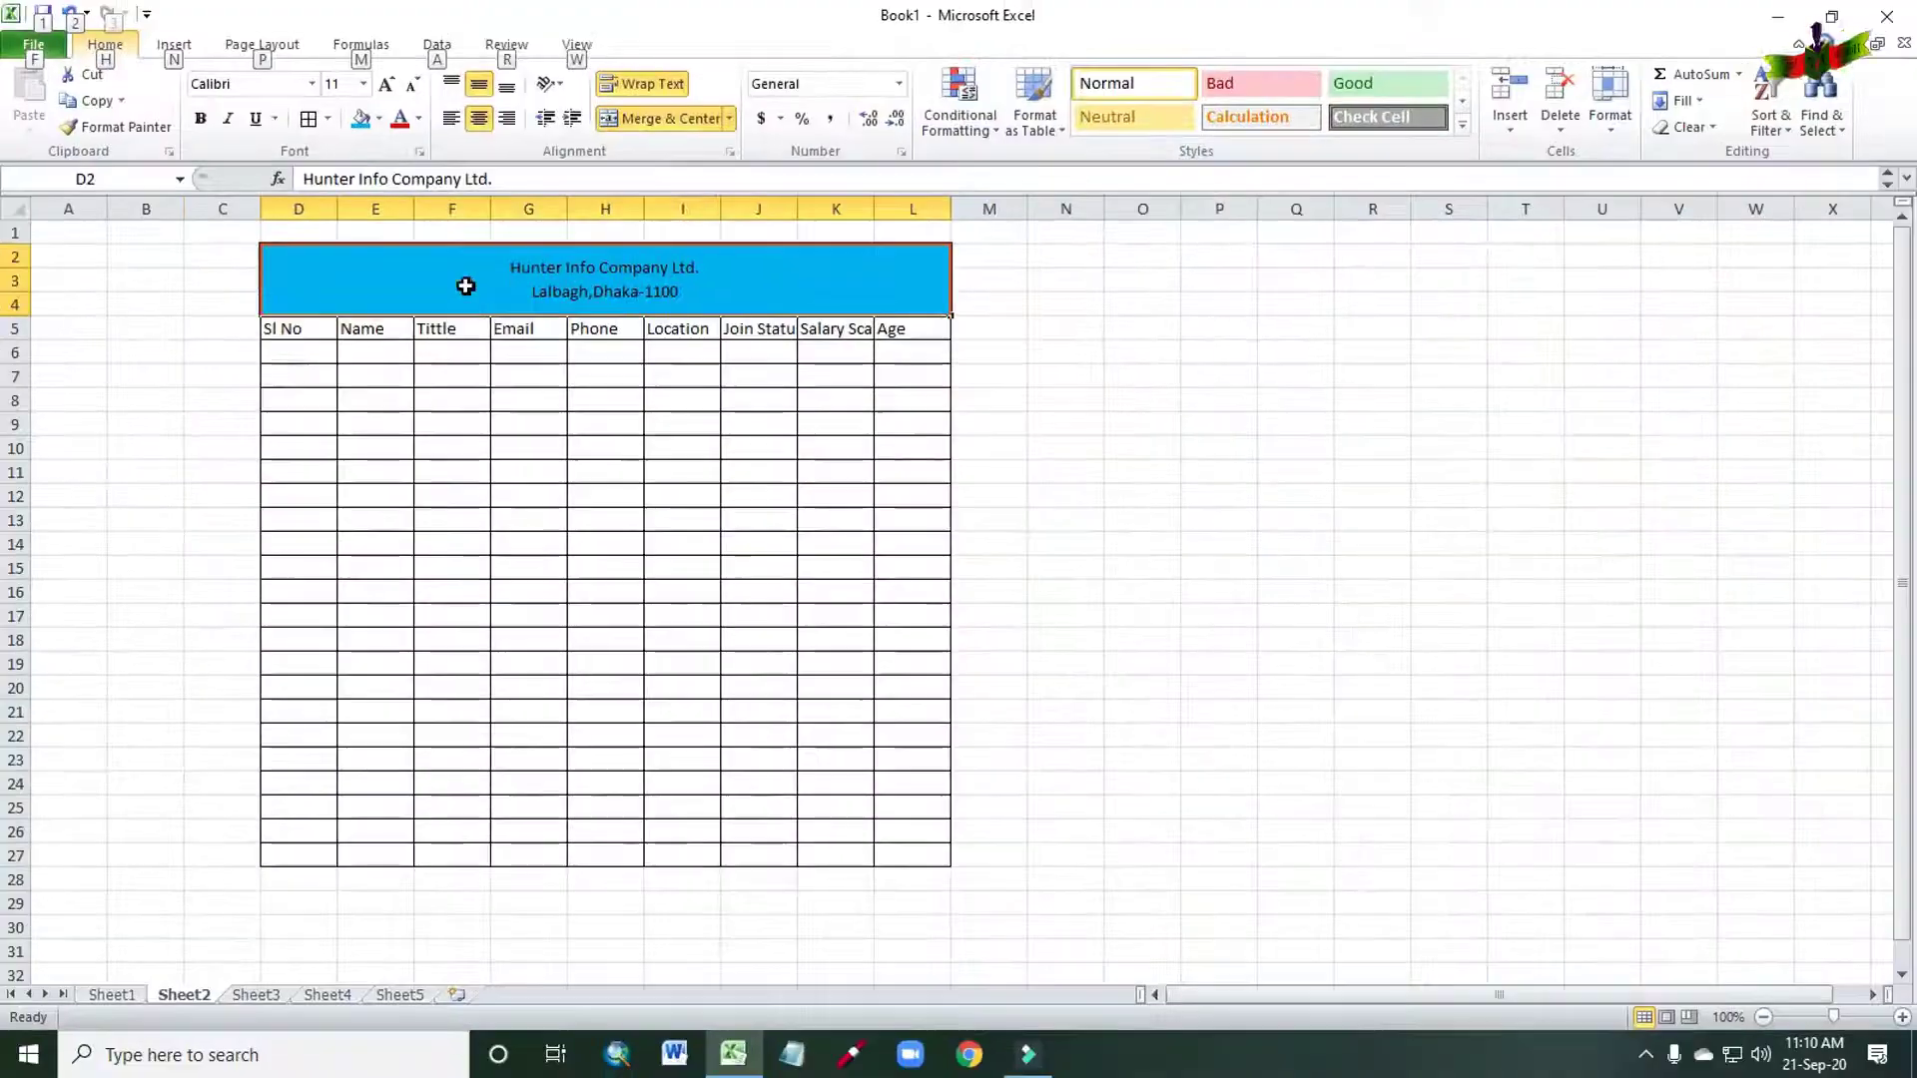
Step: Colour the 'Hunter Info Company Ltd.' title line yellow
{"action": "left_click", "coordinate": [504, 267]}
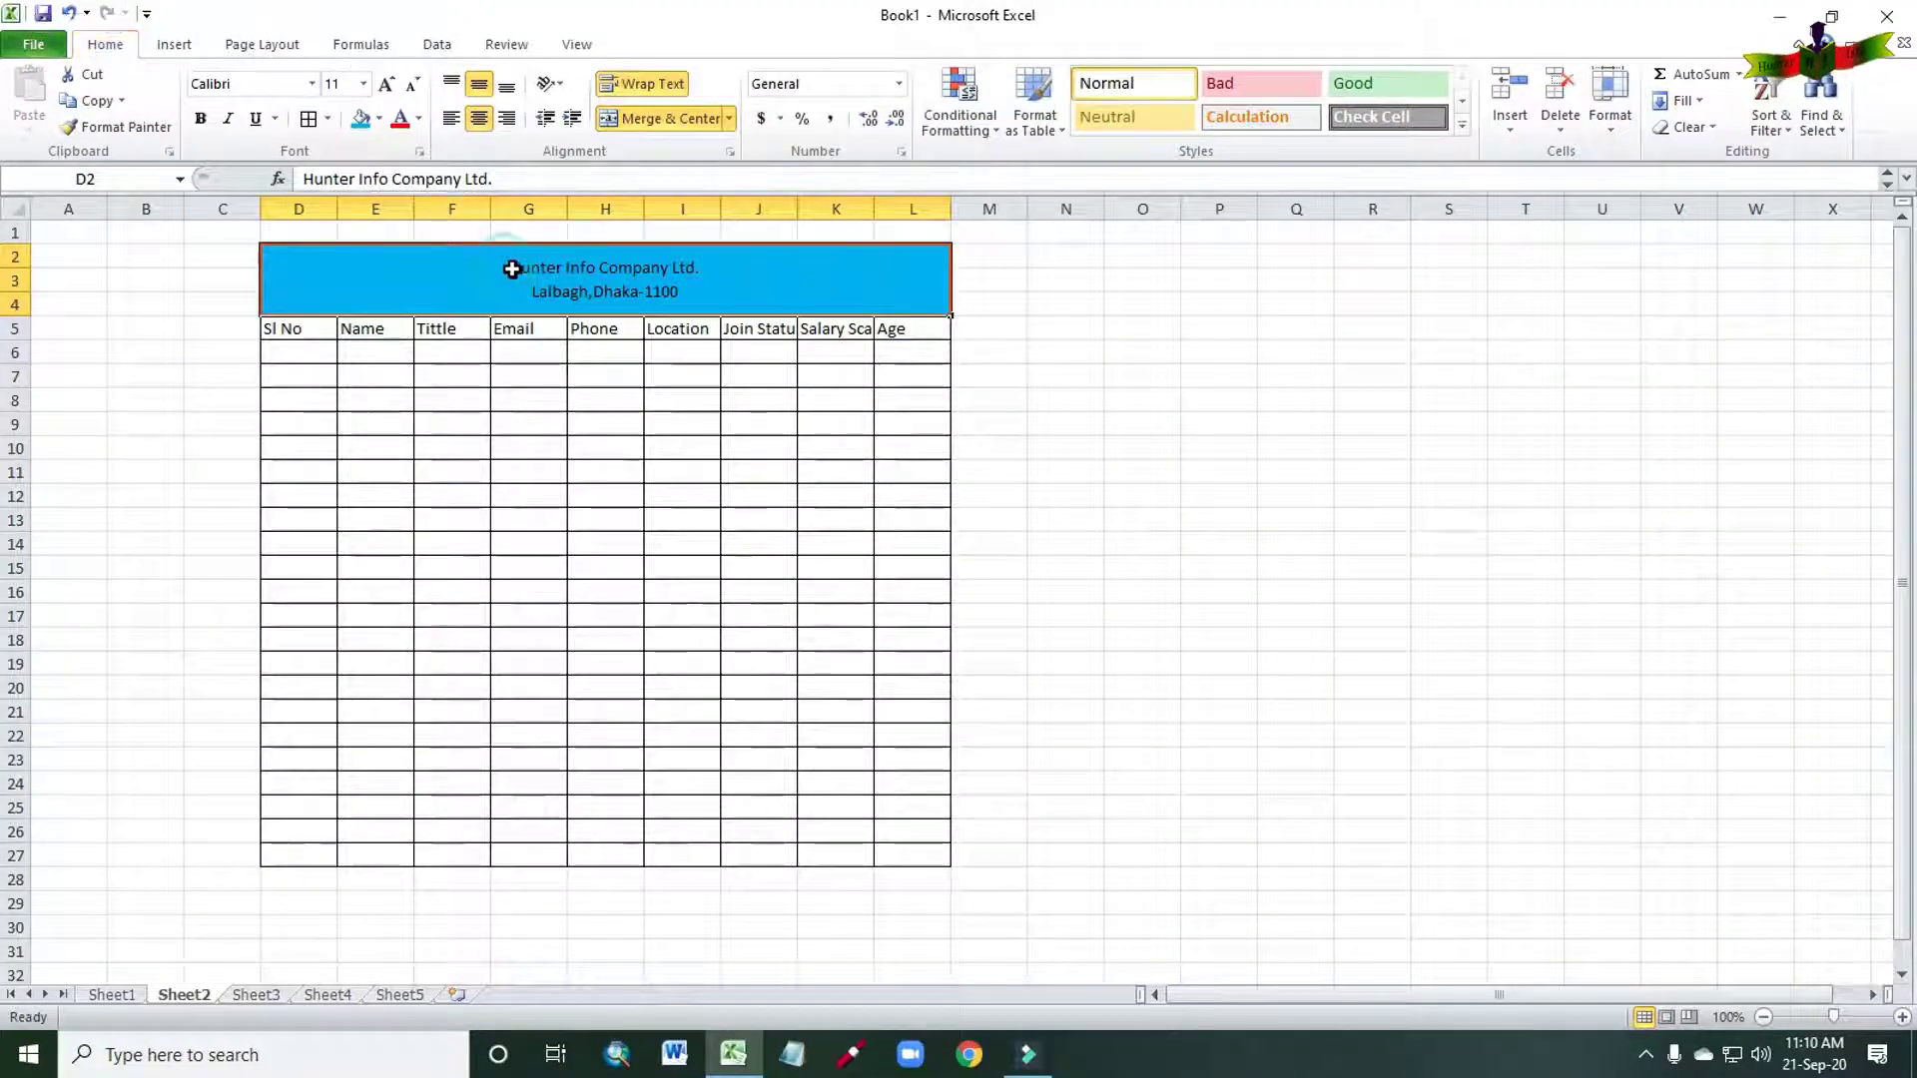
{"action": "double_click", "coordinate": [558, 277]}
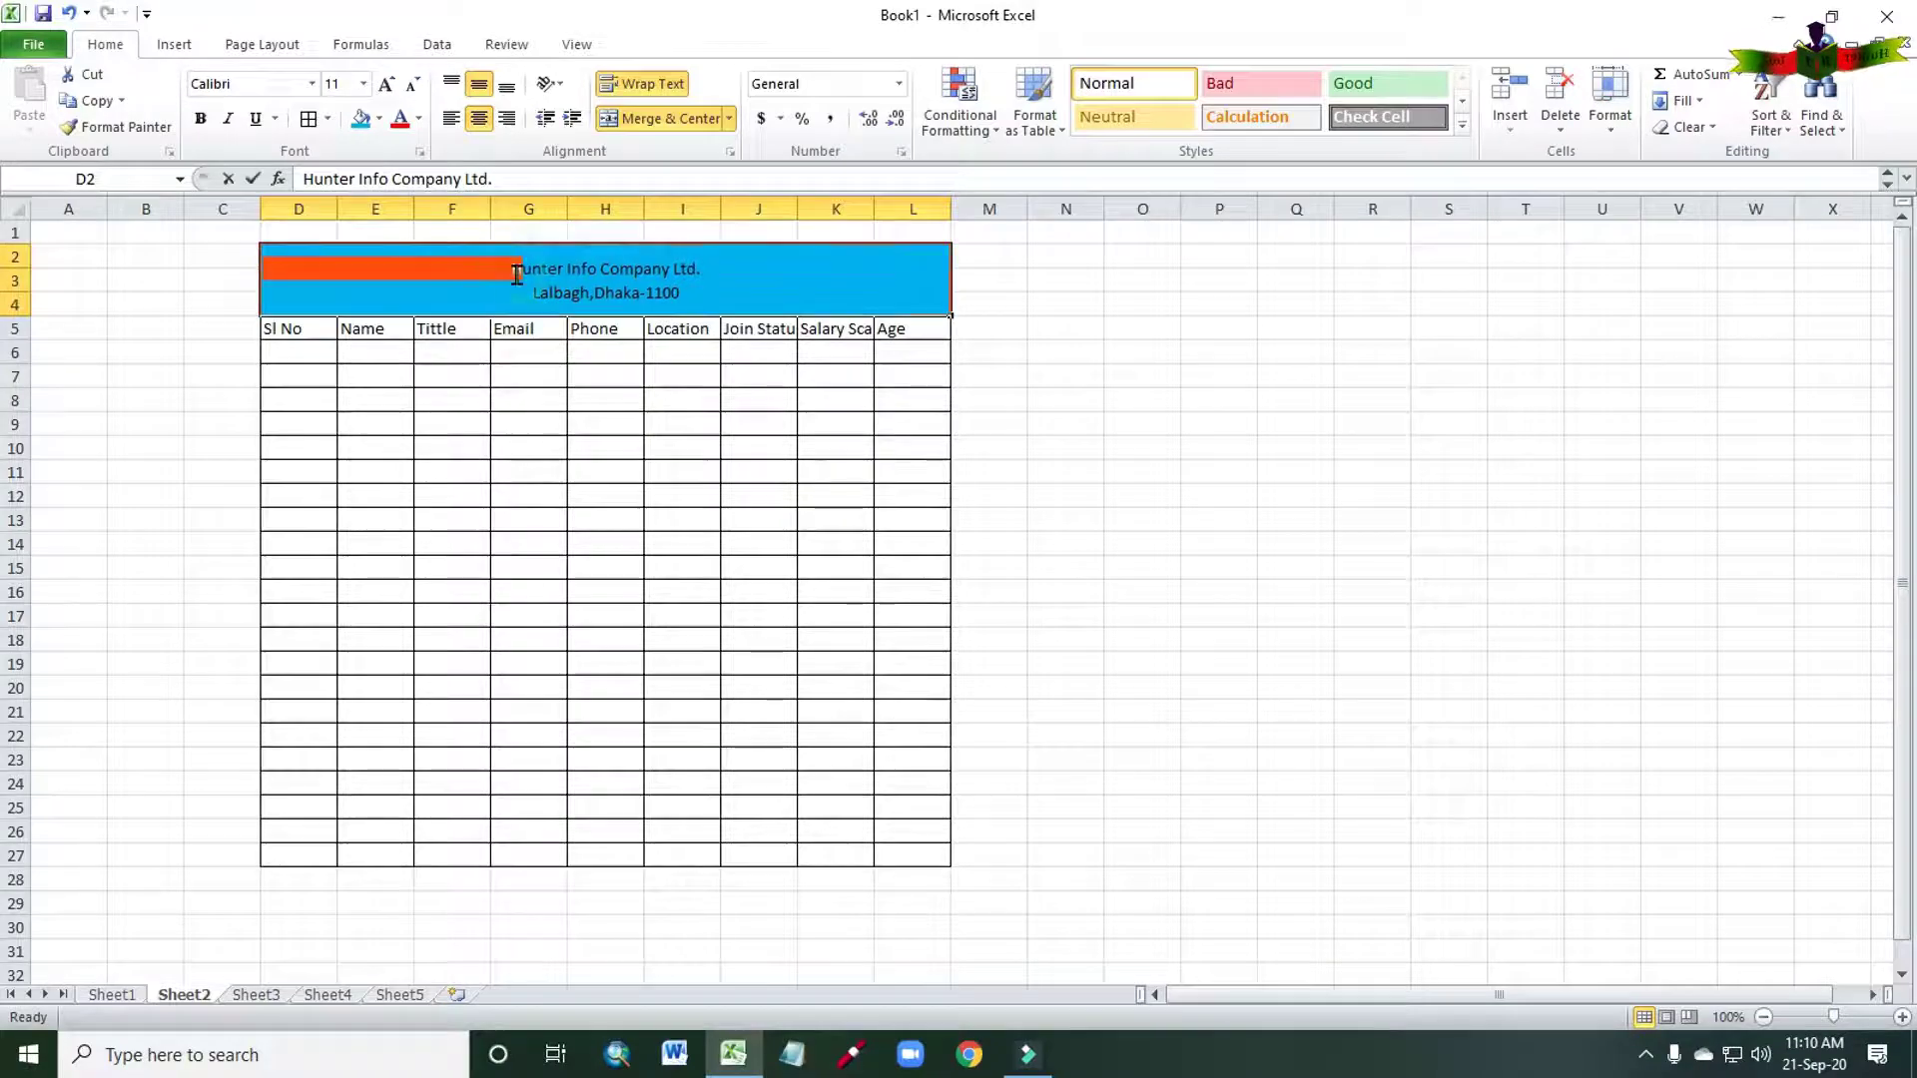
{"action": "left_click_drag", "start_coordinate": [513, 269], "coordinate": [705, 272]}
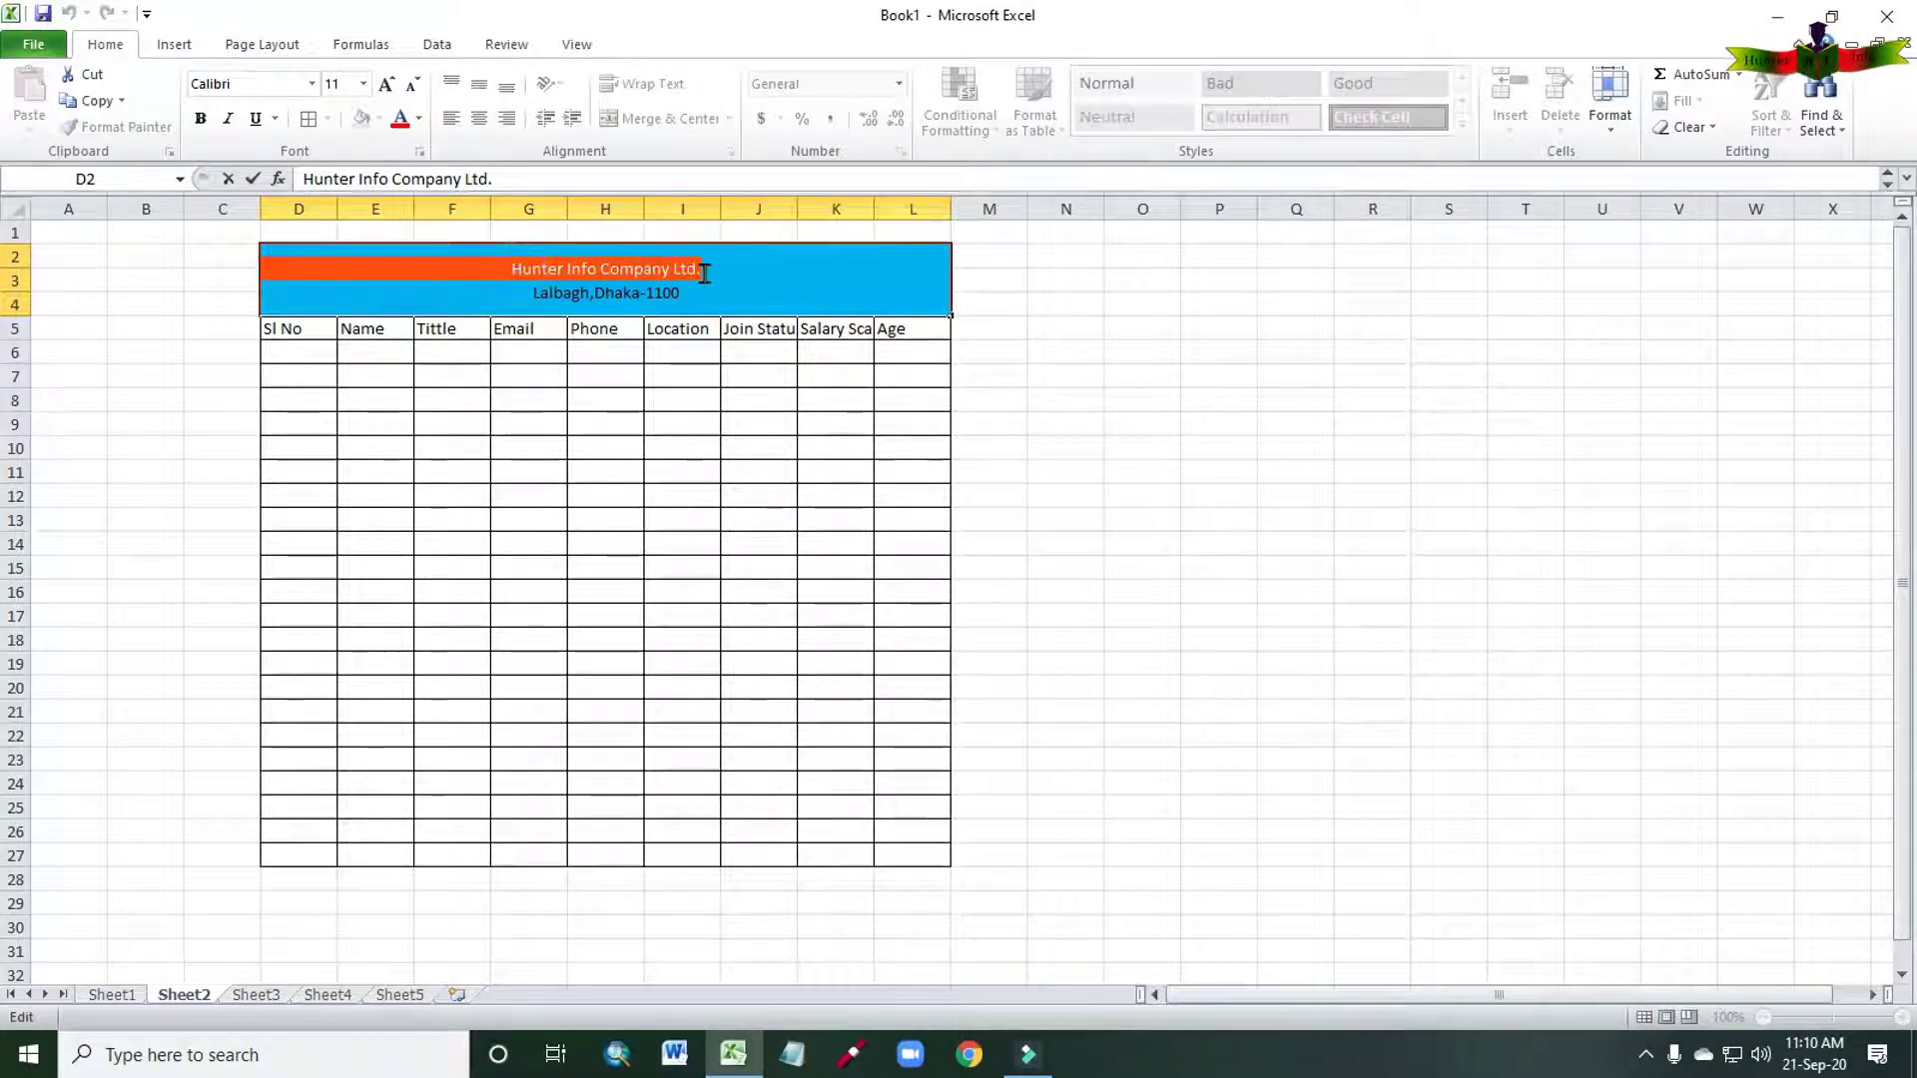
{"action": "left_click", "coordinate": [419, 119]}
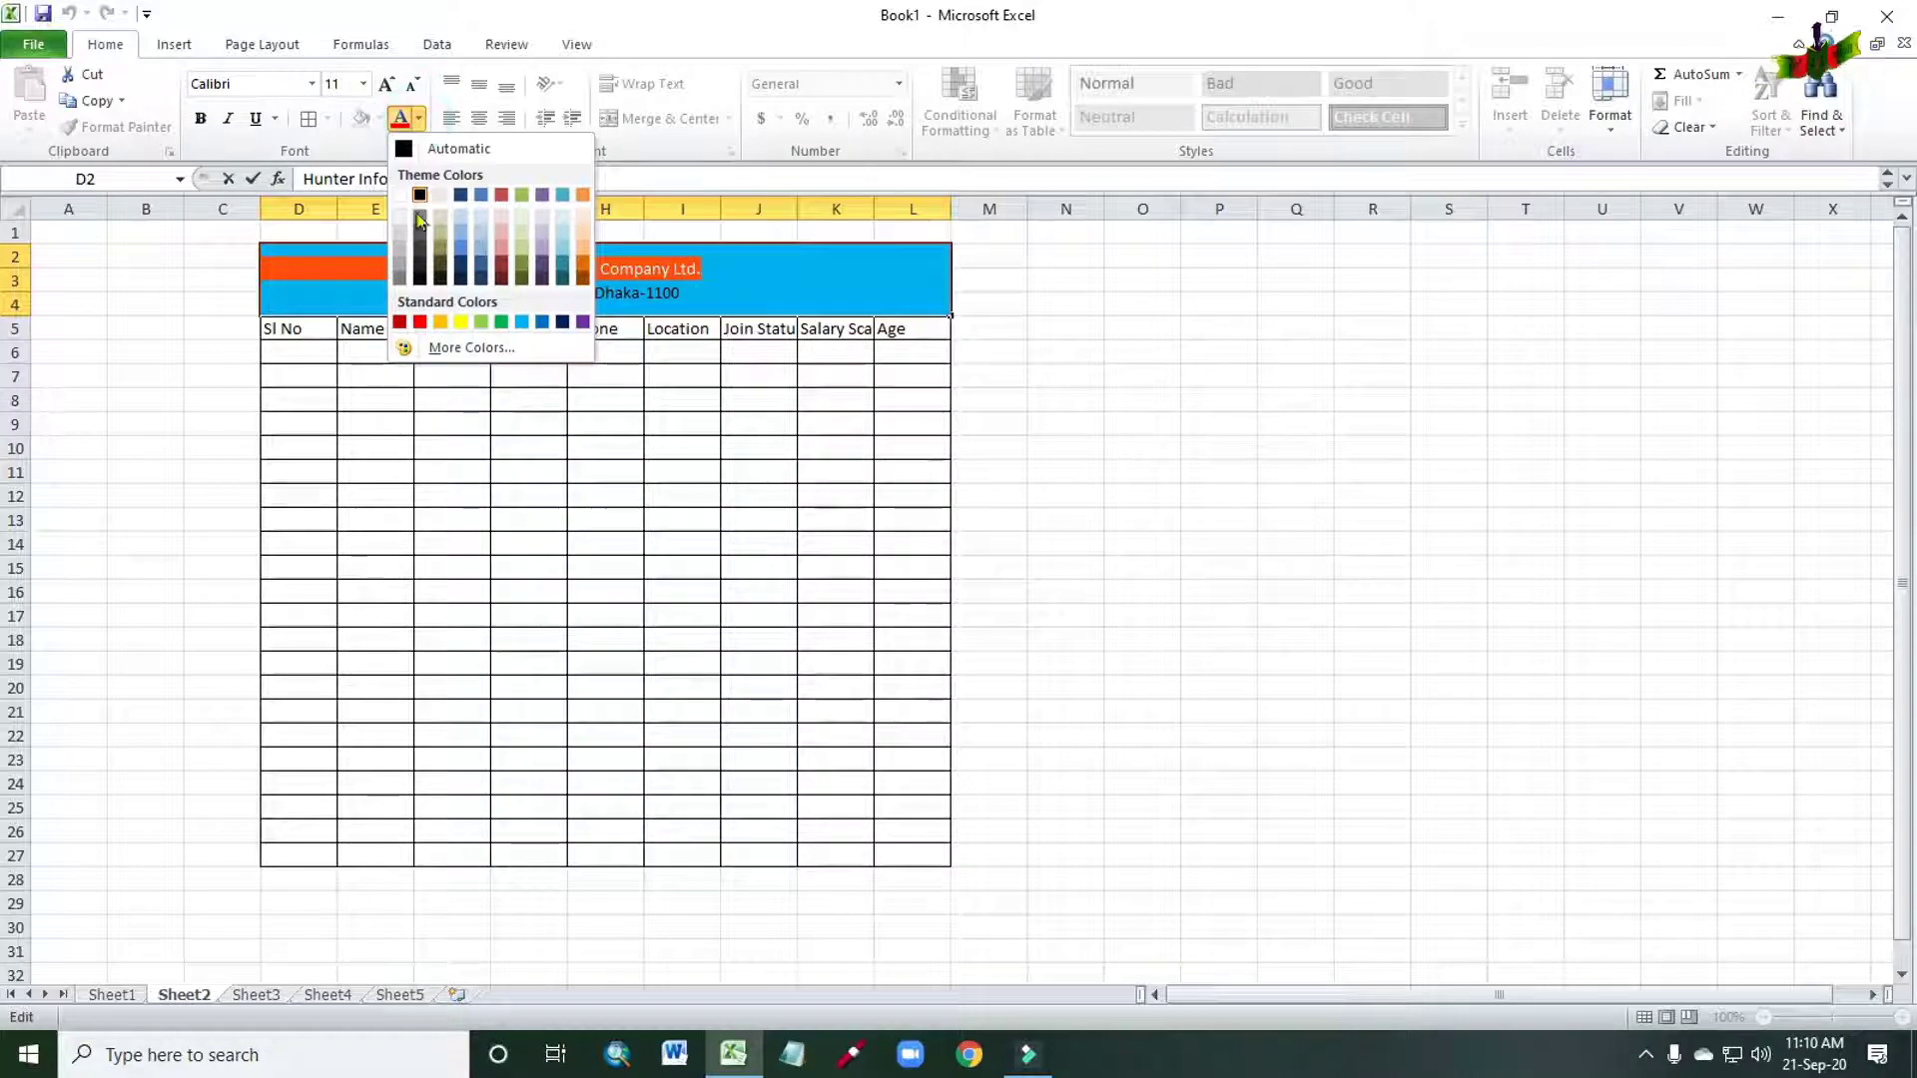
{"action": "left_click", "coordinate": [432, 312]}
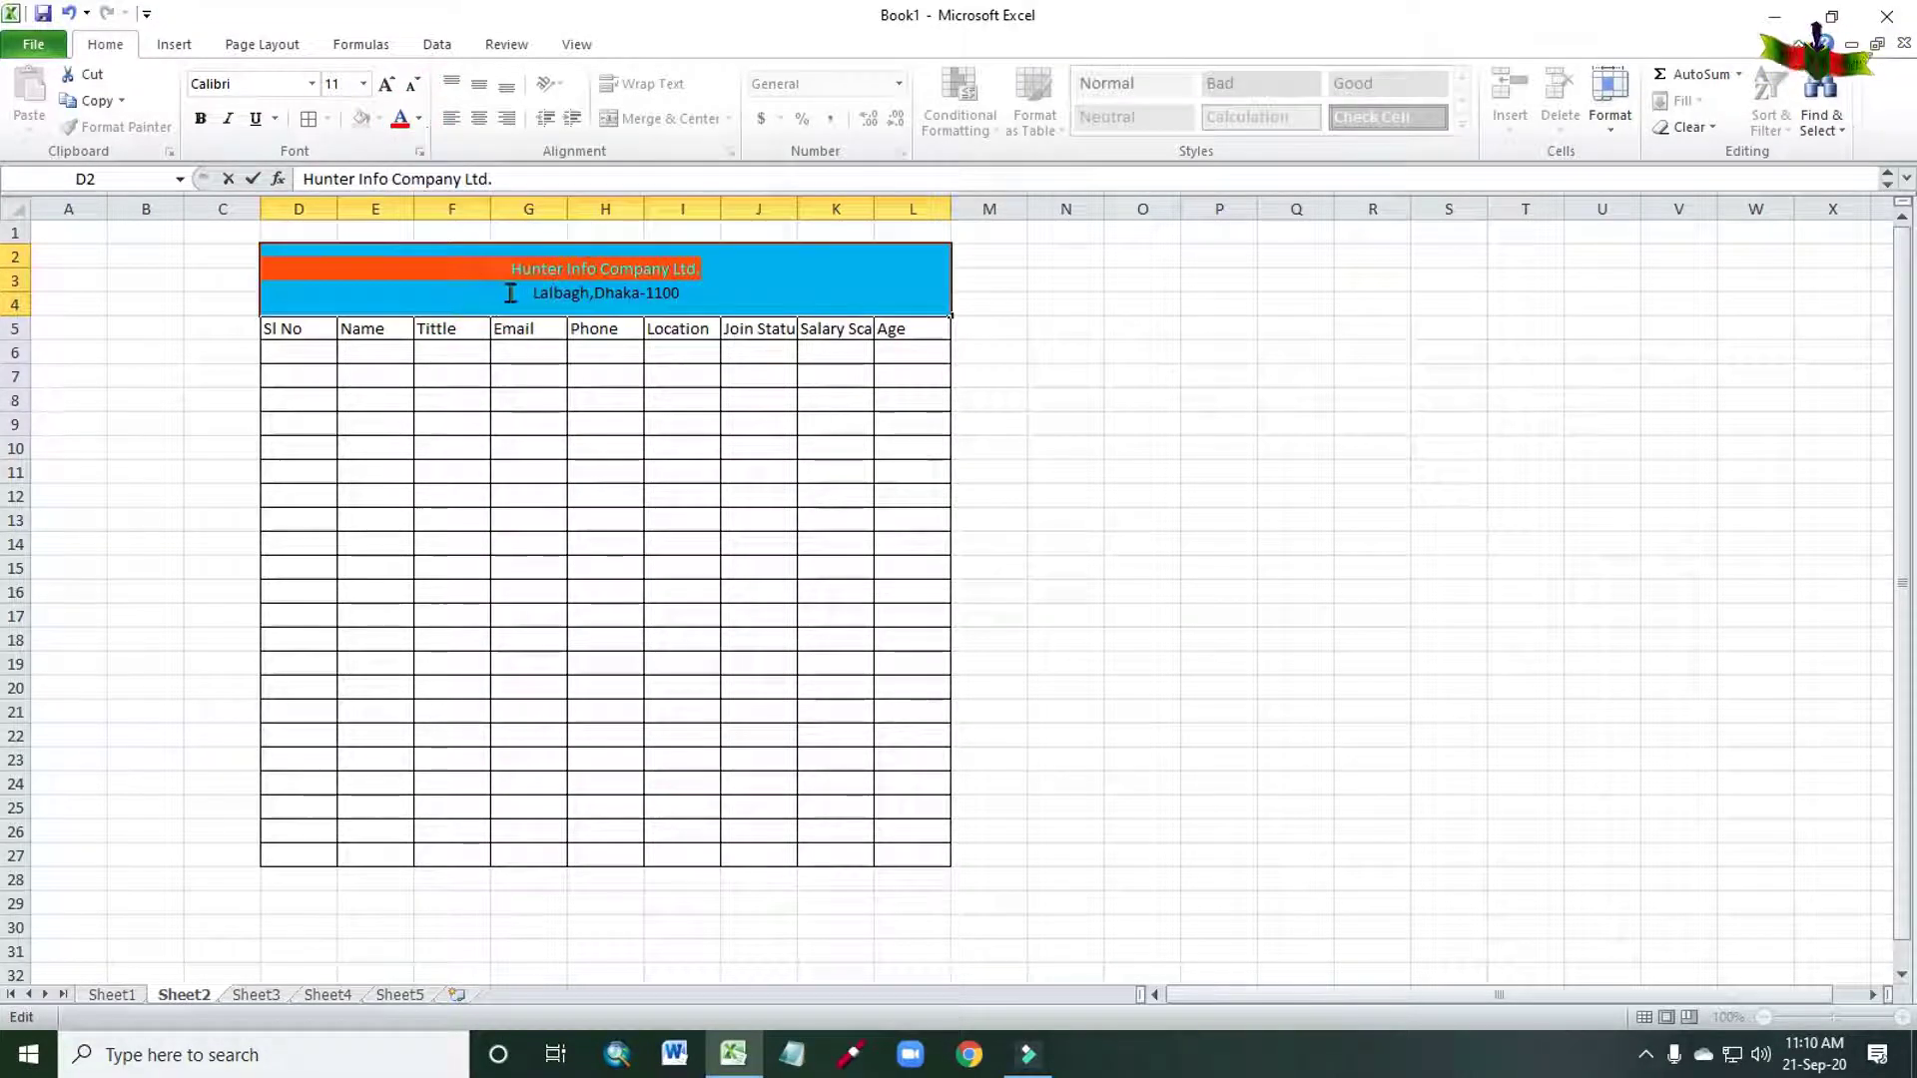
{"action": "left_click_drag", "start_coordinate": [531, 292], "coordinate": [629, 292]}
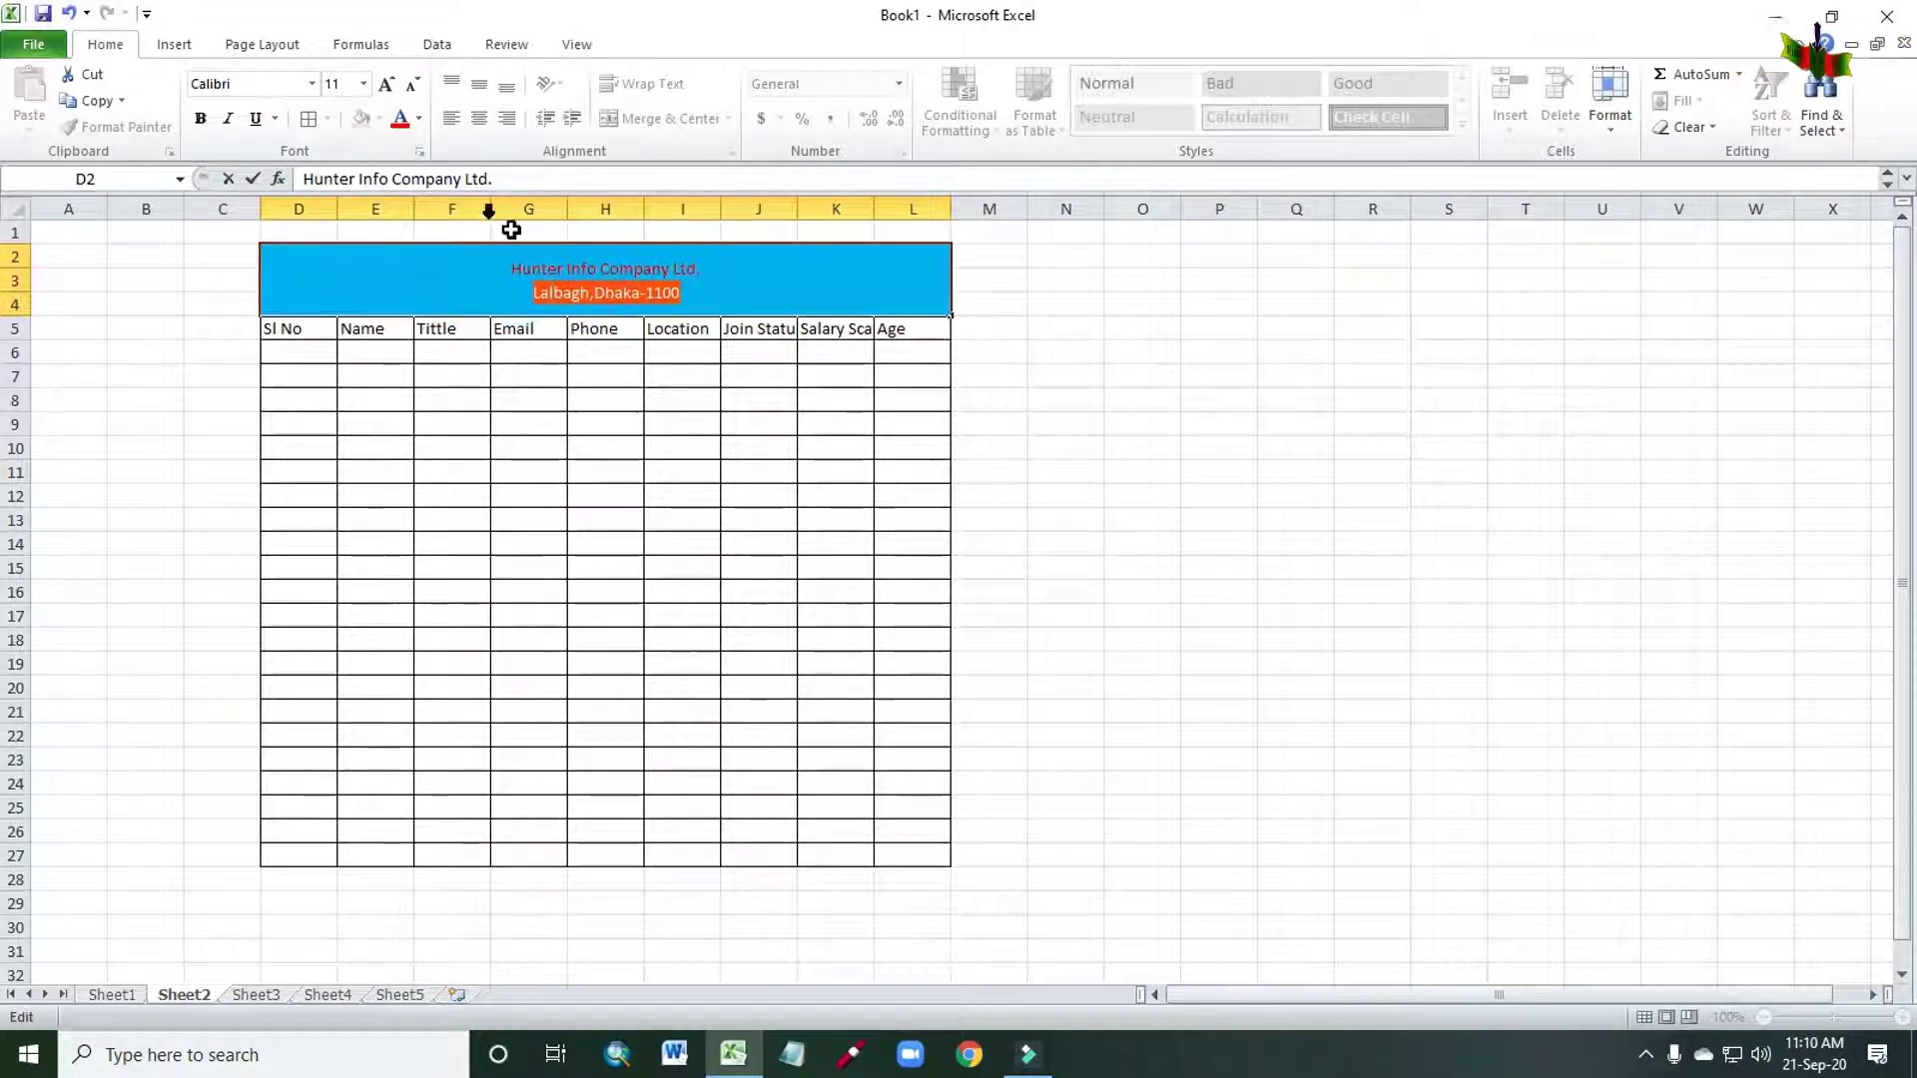
{"action": "left_click_drag", "start_coordinate": [502, 276], "coordinate": [701, 270]}
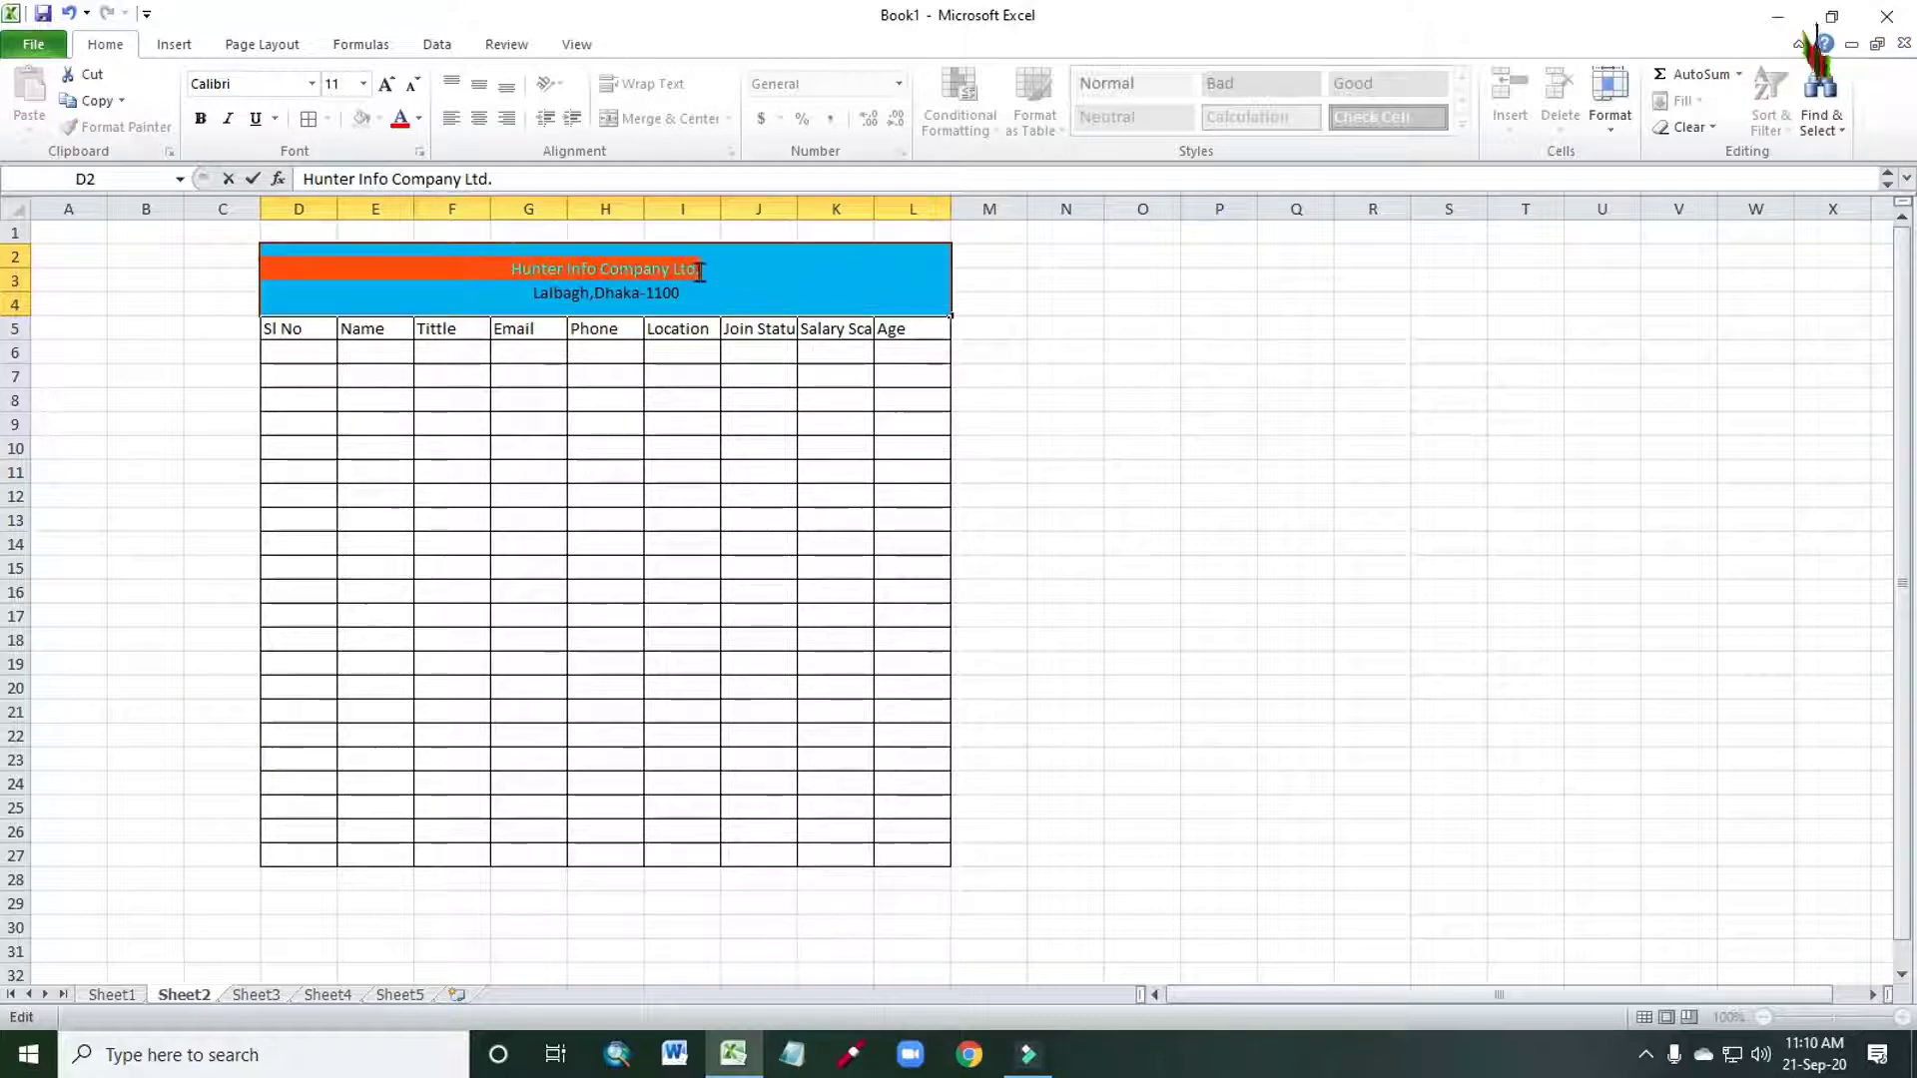
{"action": "left_click", "coordinate": [416, 120]}
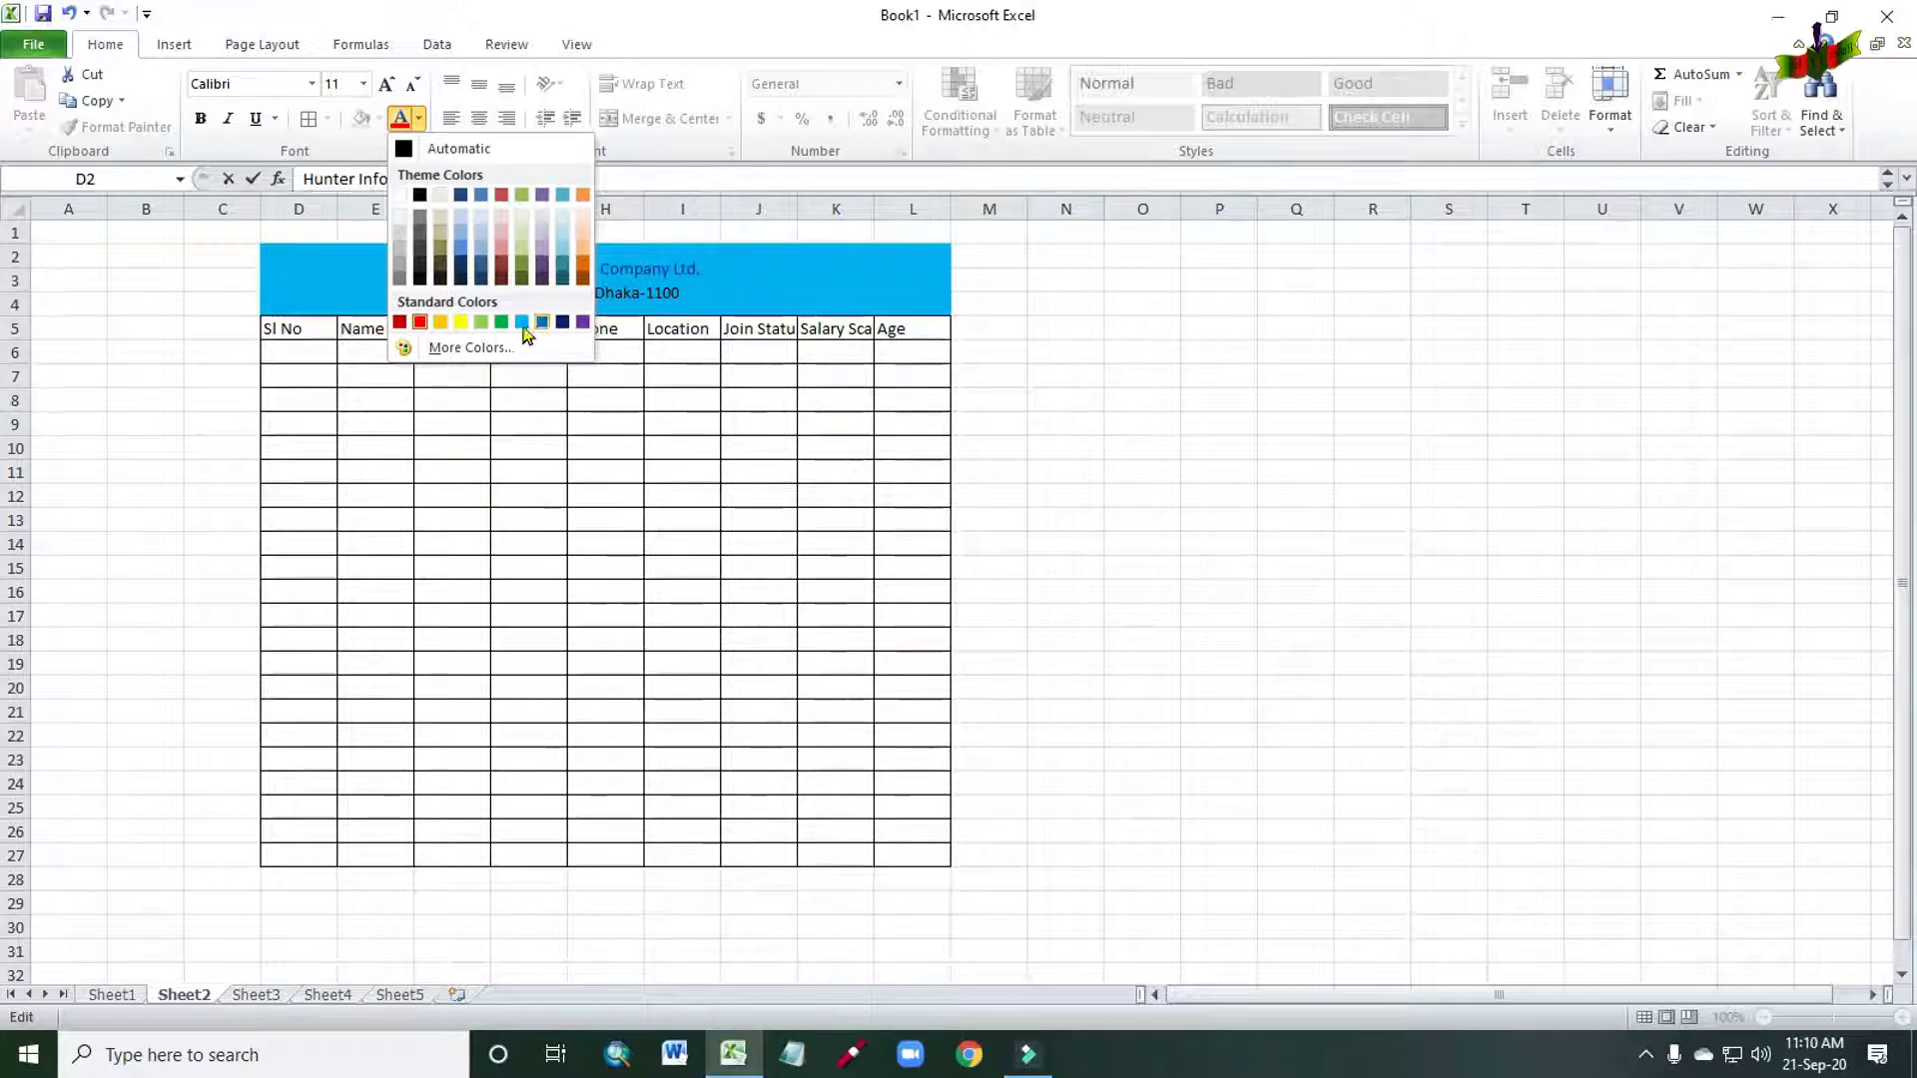
{"action": "left_click", "coordinate": [458, 321]}
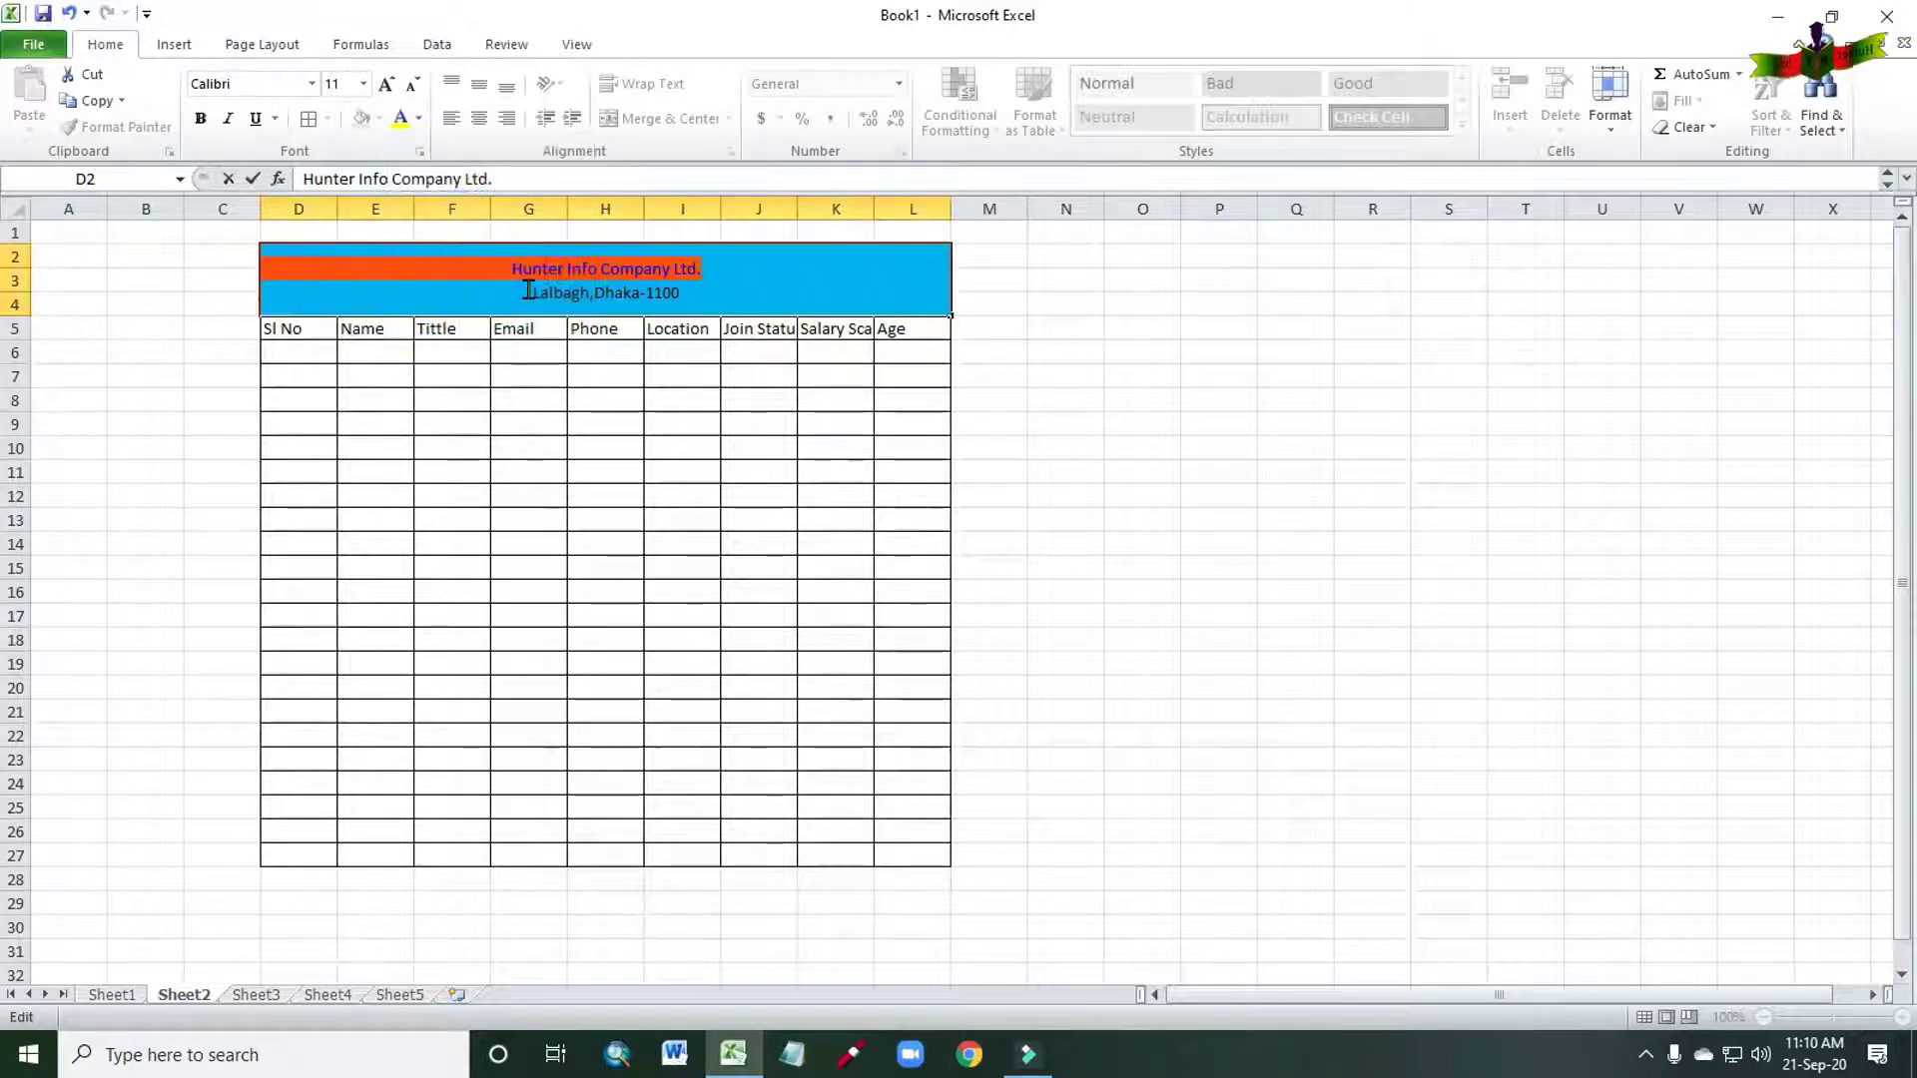
Step: Colour the 'Lalbagh,Dhaka-1100' address line purple
{"action": "left_click_drag", "start_coordinate": [529, 291], "coordinate": [673, 293]}
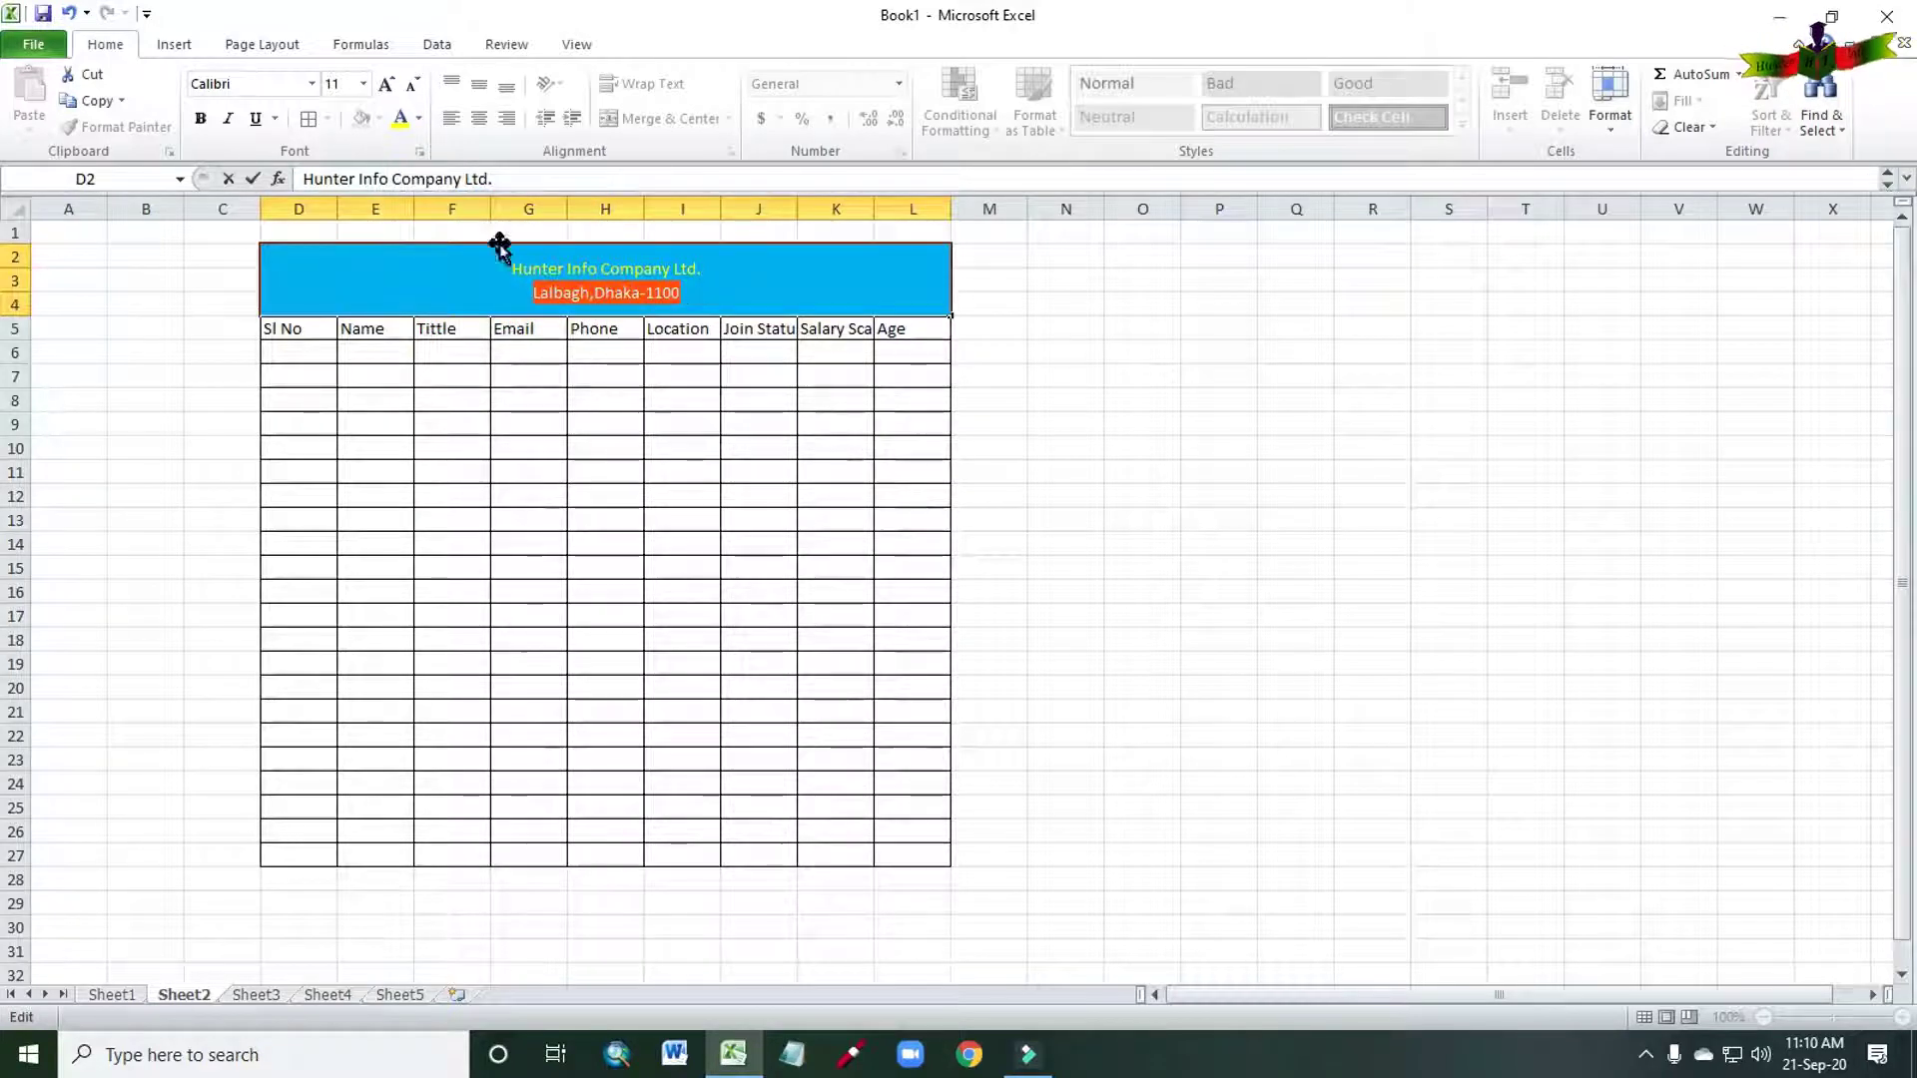
{"action": "left_click", "coordinate": [418, 117]}
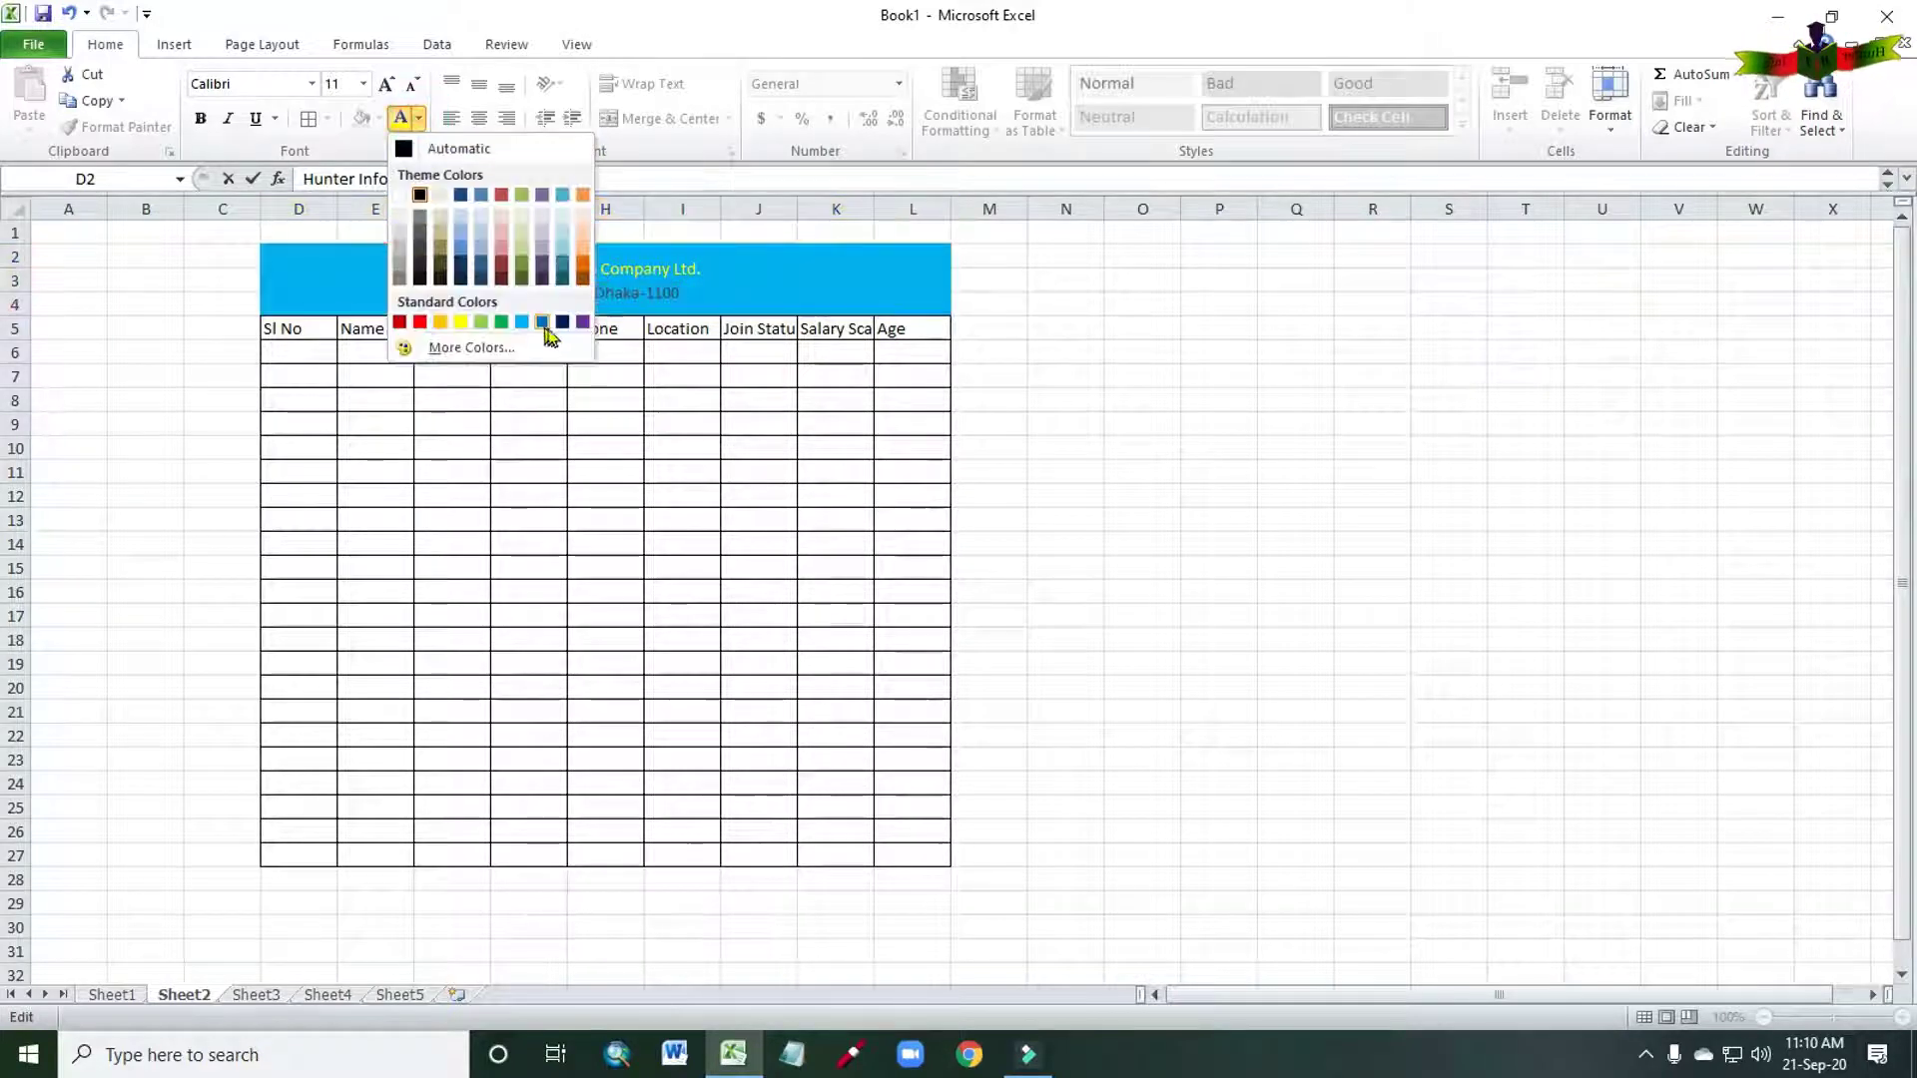
{"action": "left_click", "coordinate": [580, 321]}
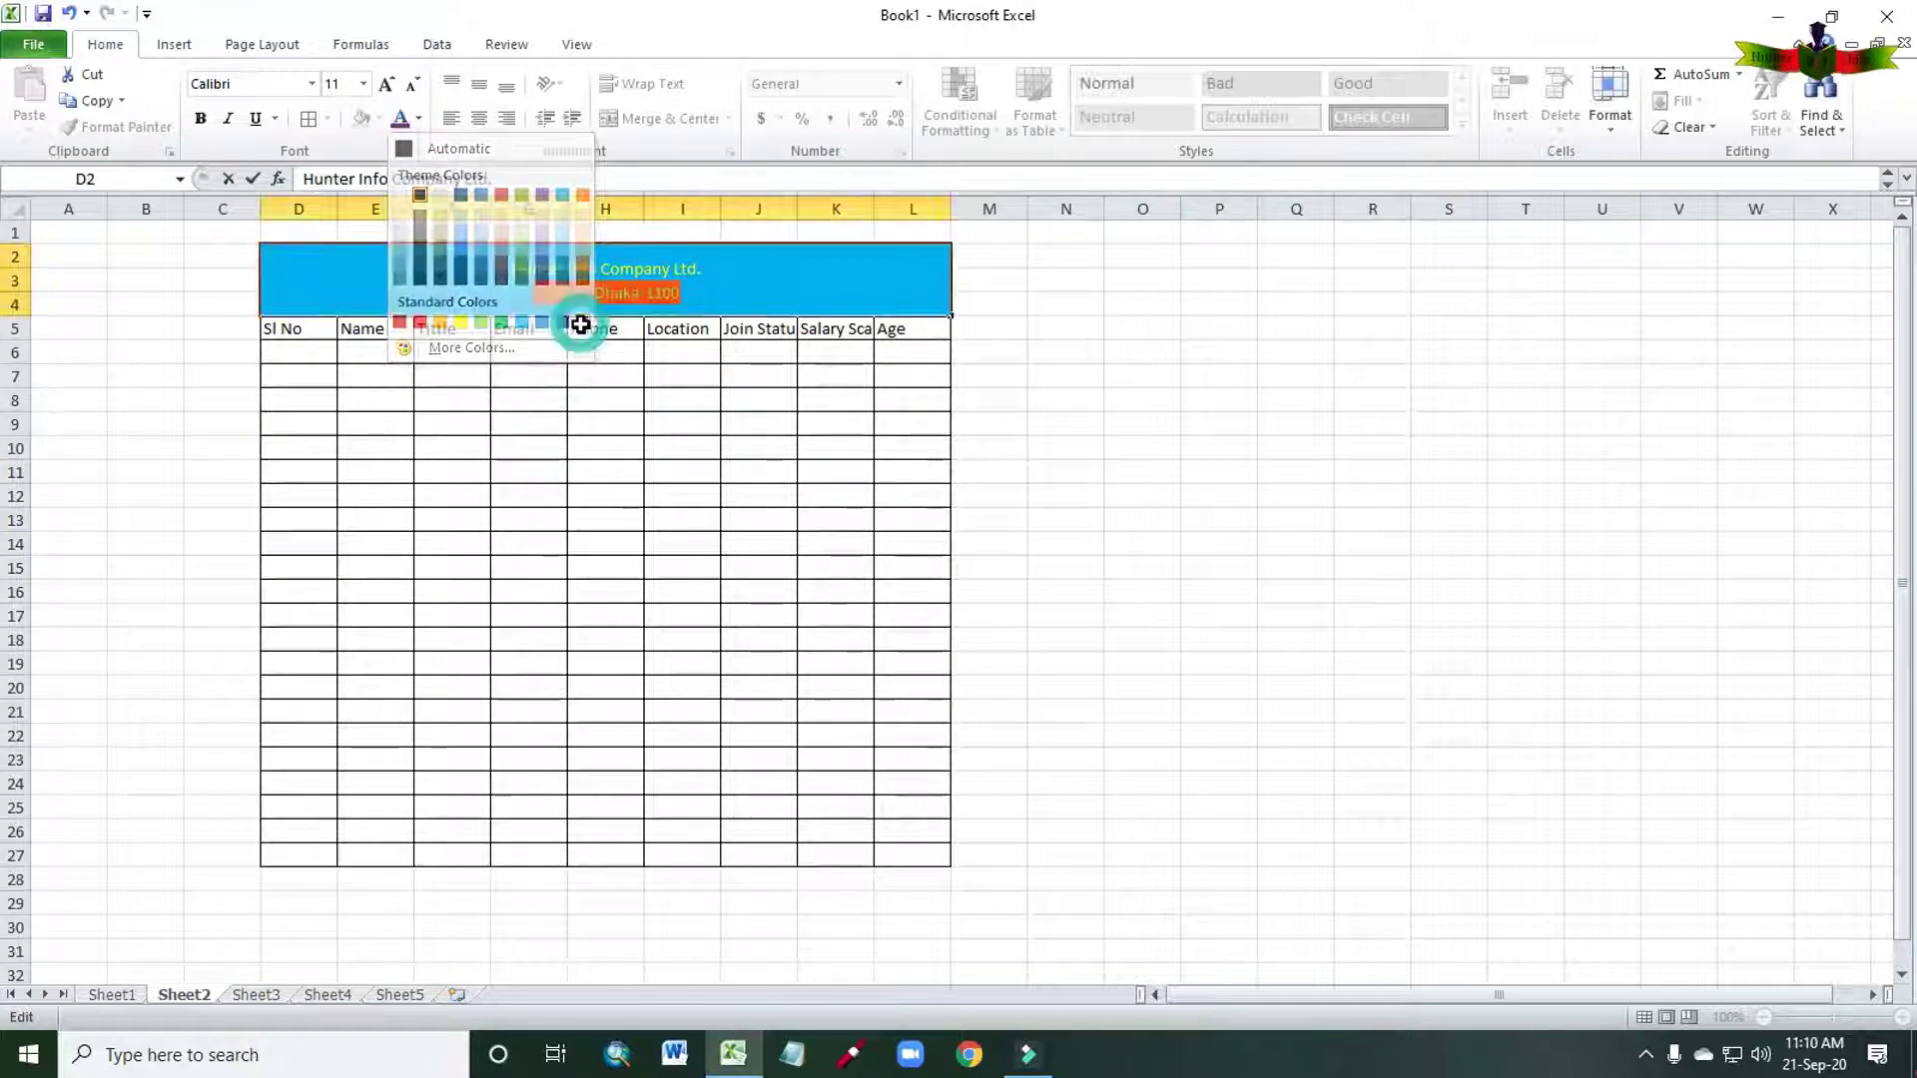
{"action": "left_click", "coordinate": [709, 299]}
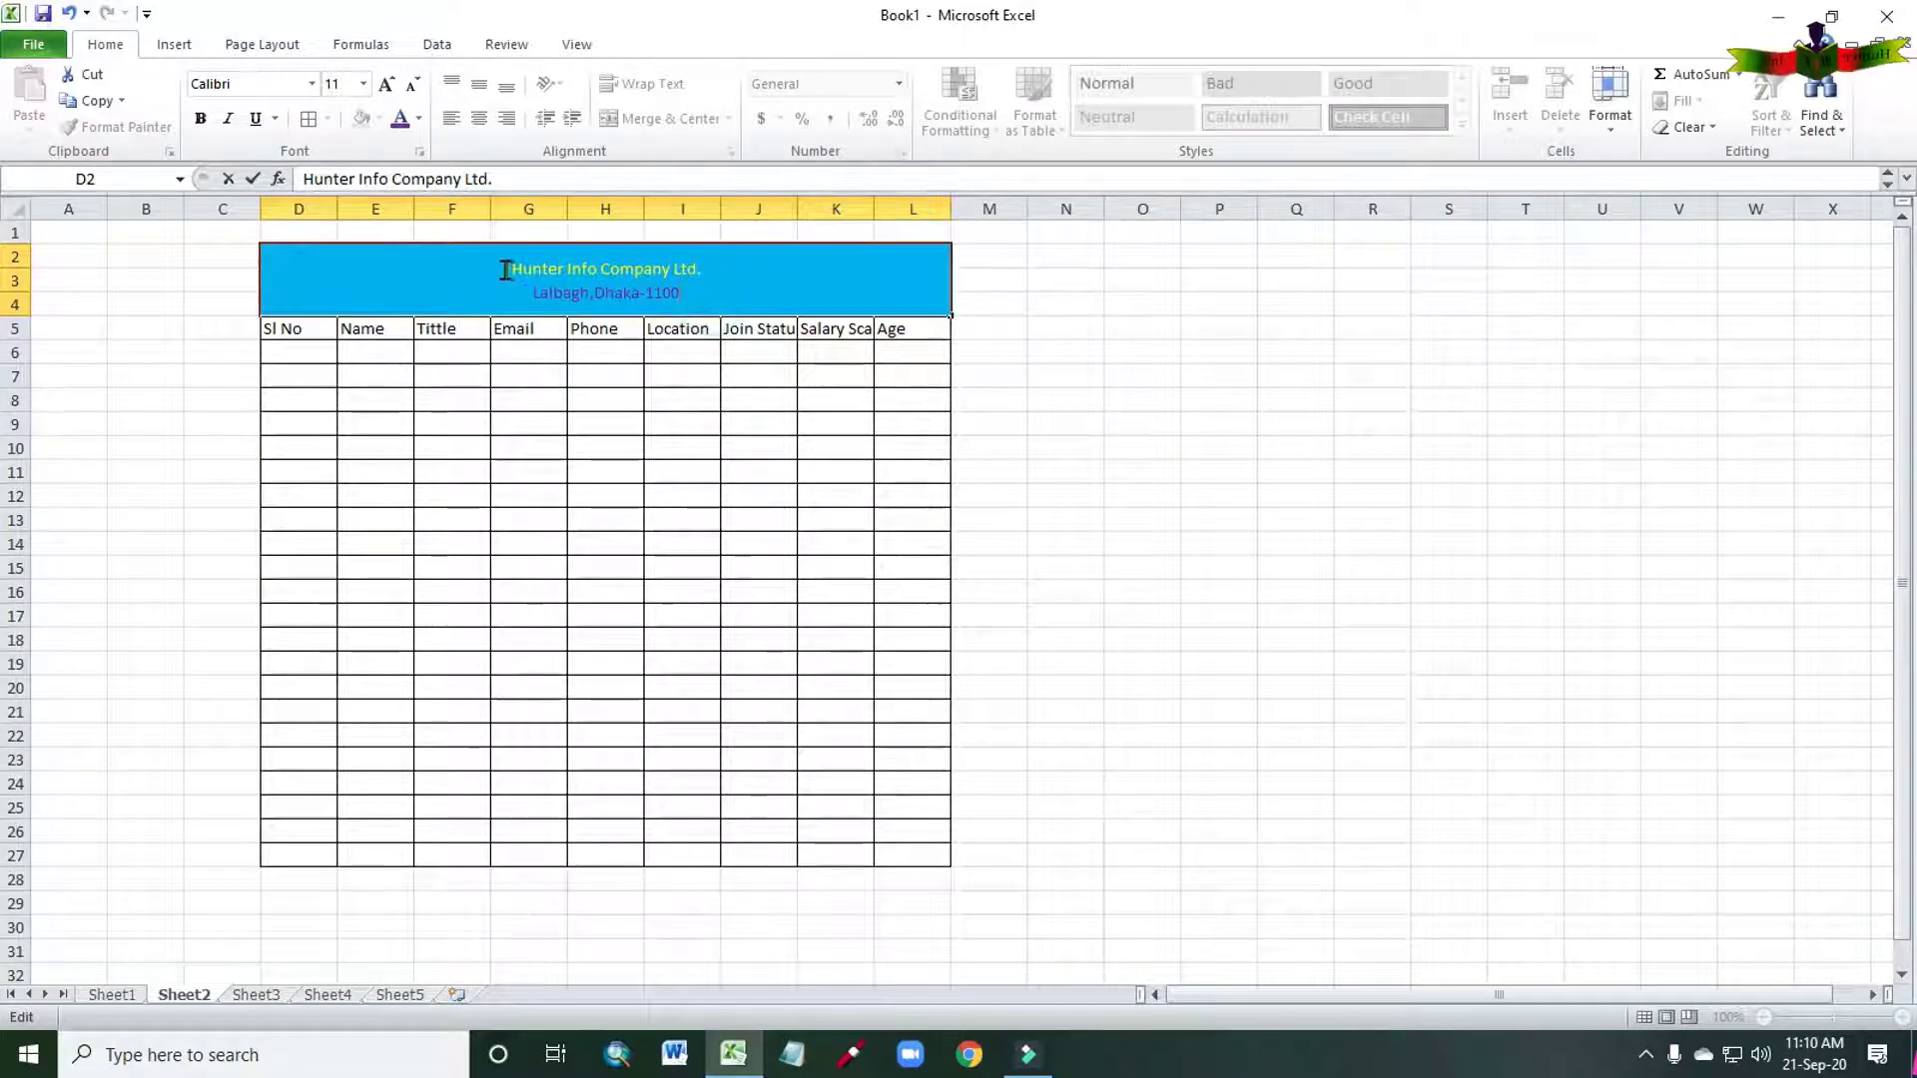
{"action": "left_click_drag", "start_coordinate": [507, 269], "coordinate": [742, 267]}
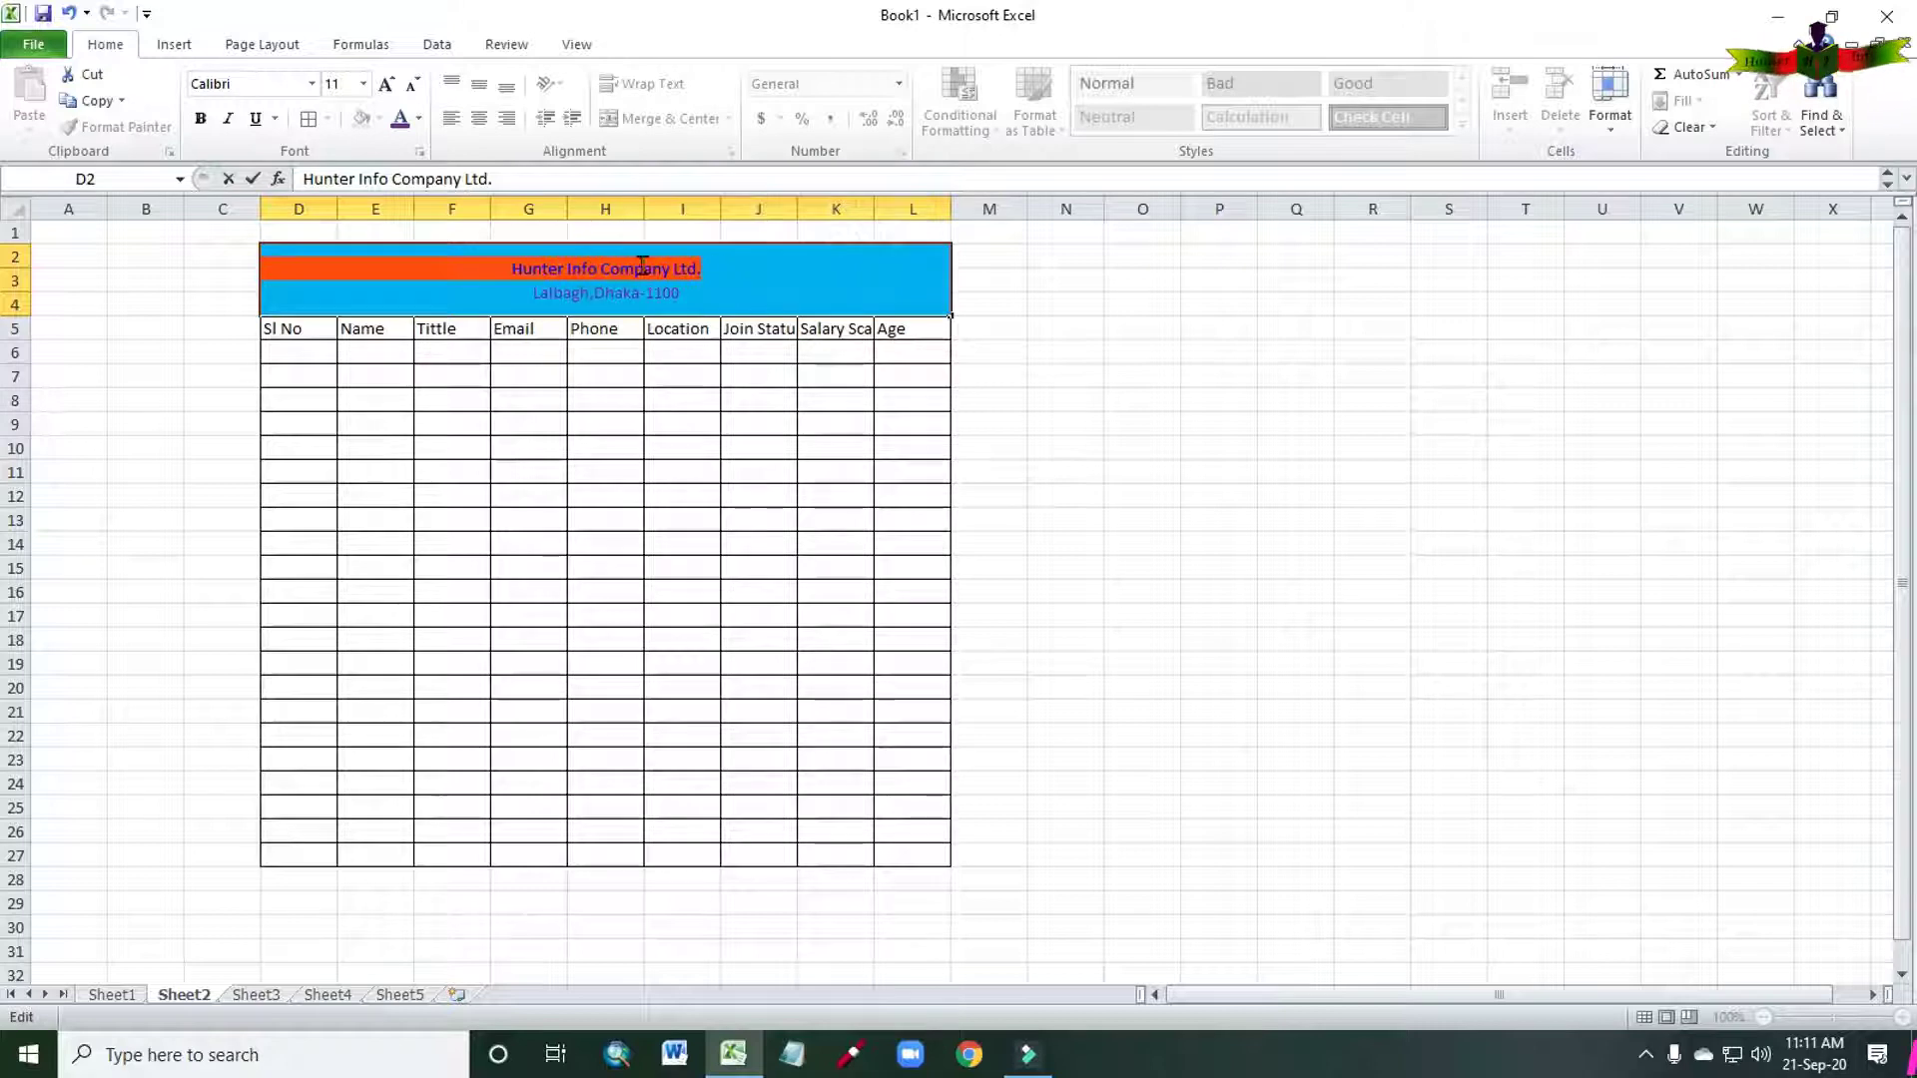
Step: Enlarge the company-name title font to size 22
{"action": "left_click", "coordinate": [389, 86]}
{"action": "left_click", "coordinate": [389, 86]}
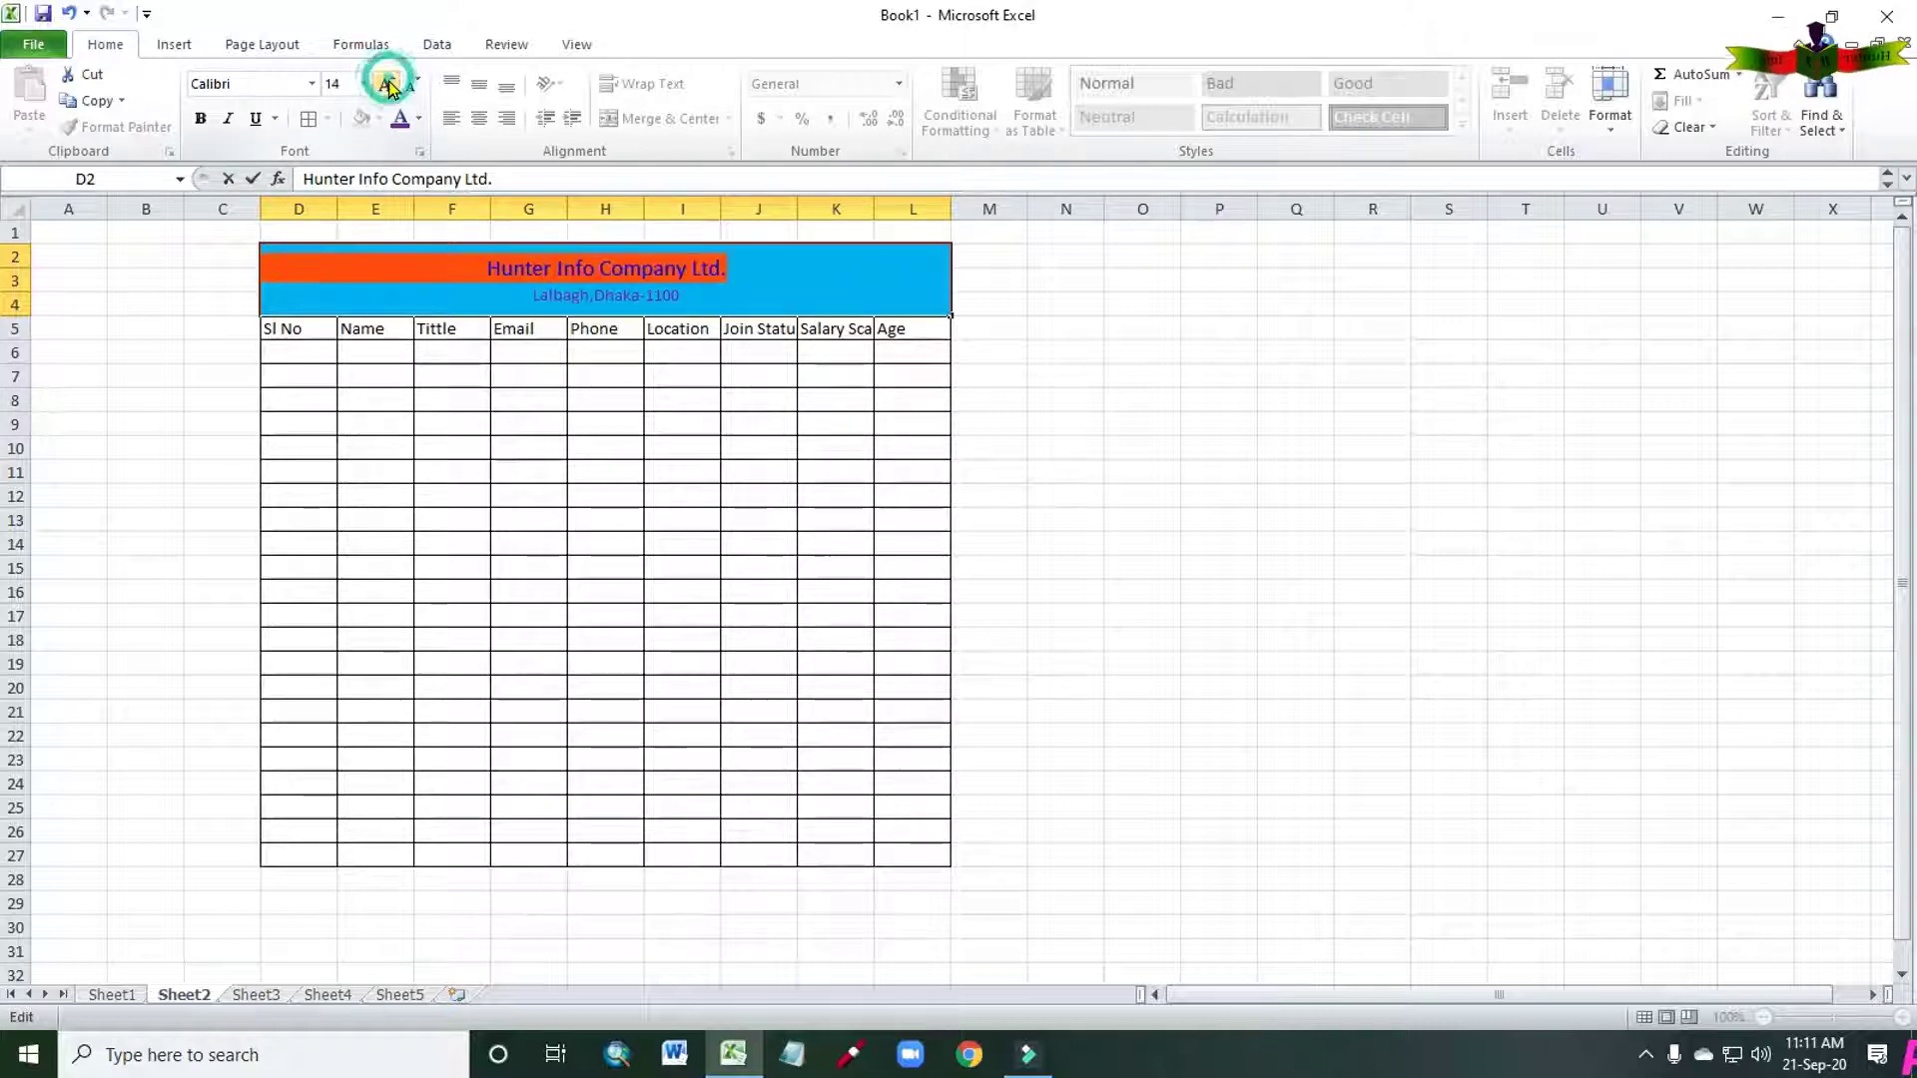
{"action": "left_click", "coordinate": [389, 86]}
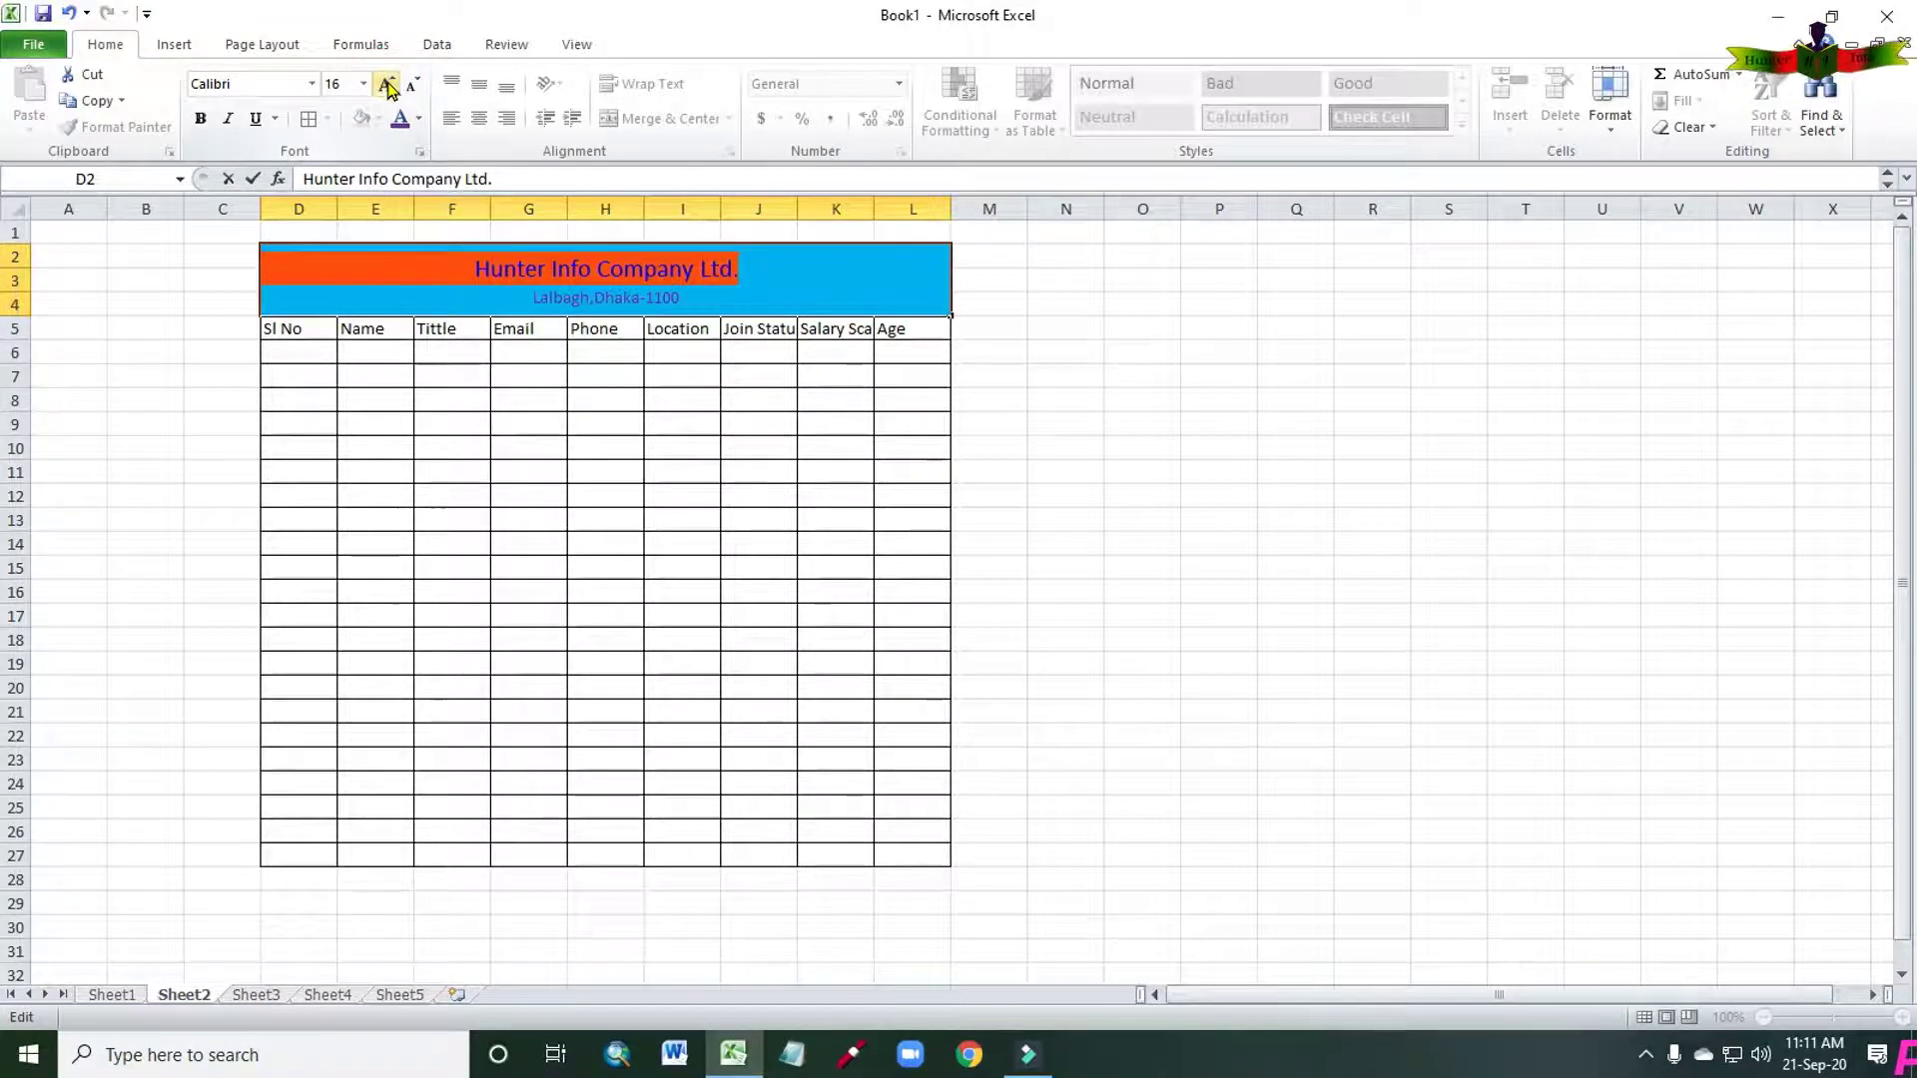
{"action": "key", "text": "alt"}
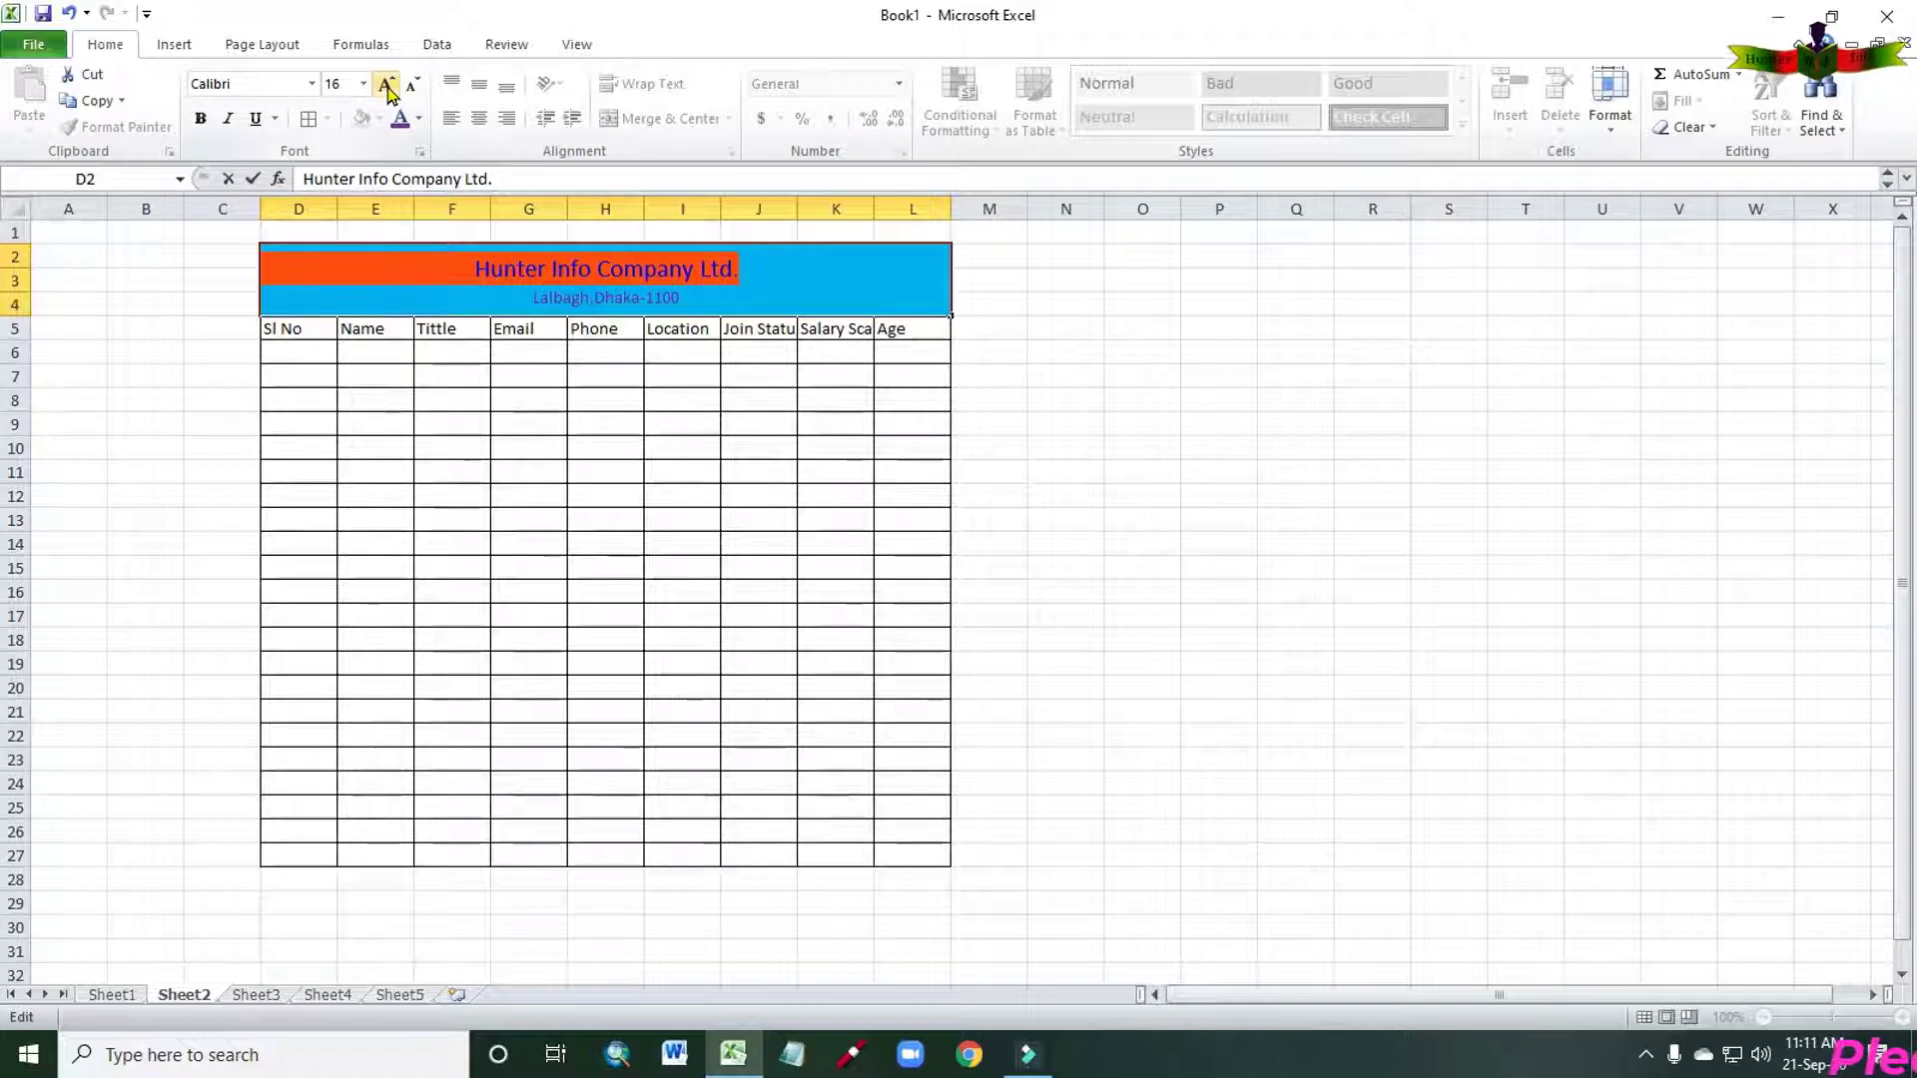
{"action": "left_click", "coordinate": [388, 86]}
{"action": "left_click", "coordinate": [387, 85]}
{"action": "left_click", "coordinate": [387, 86]}
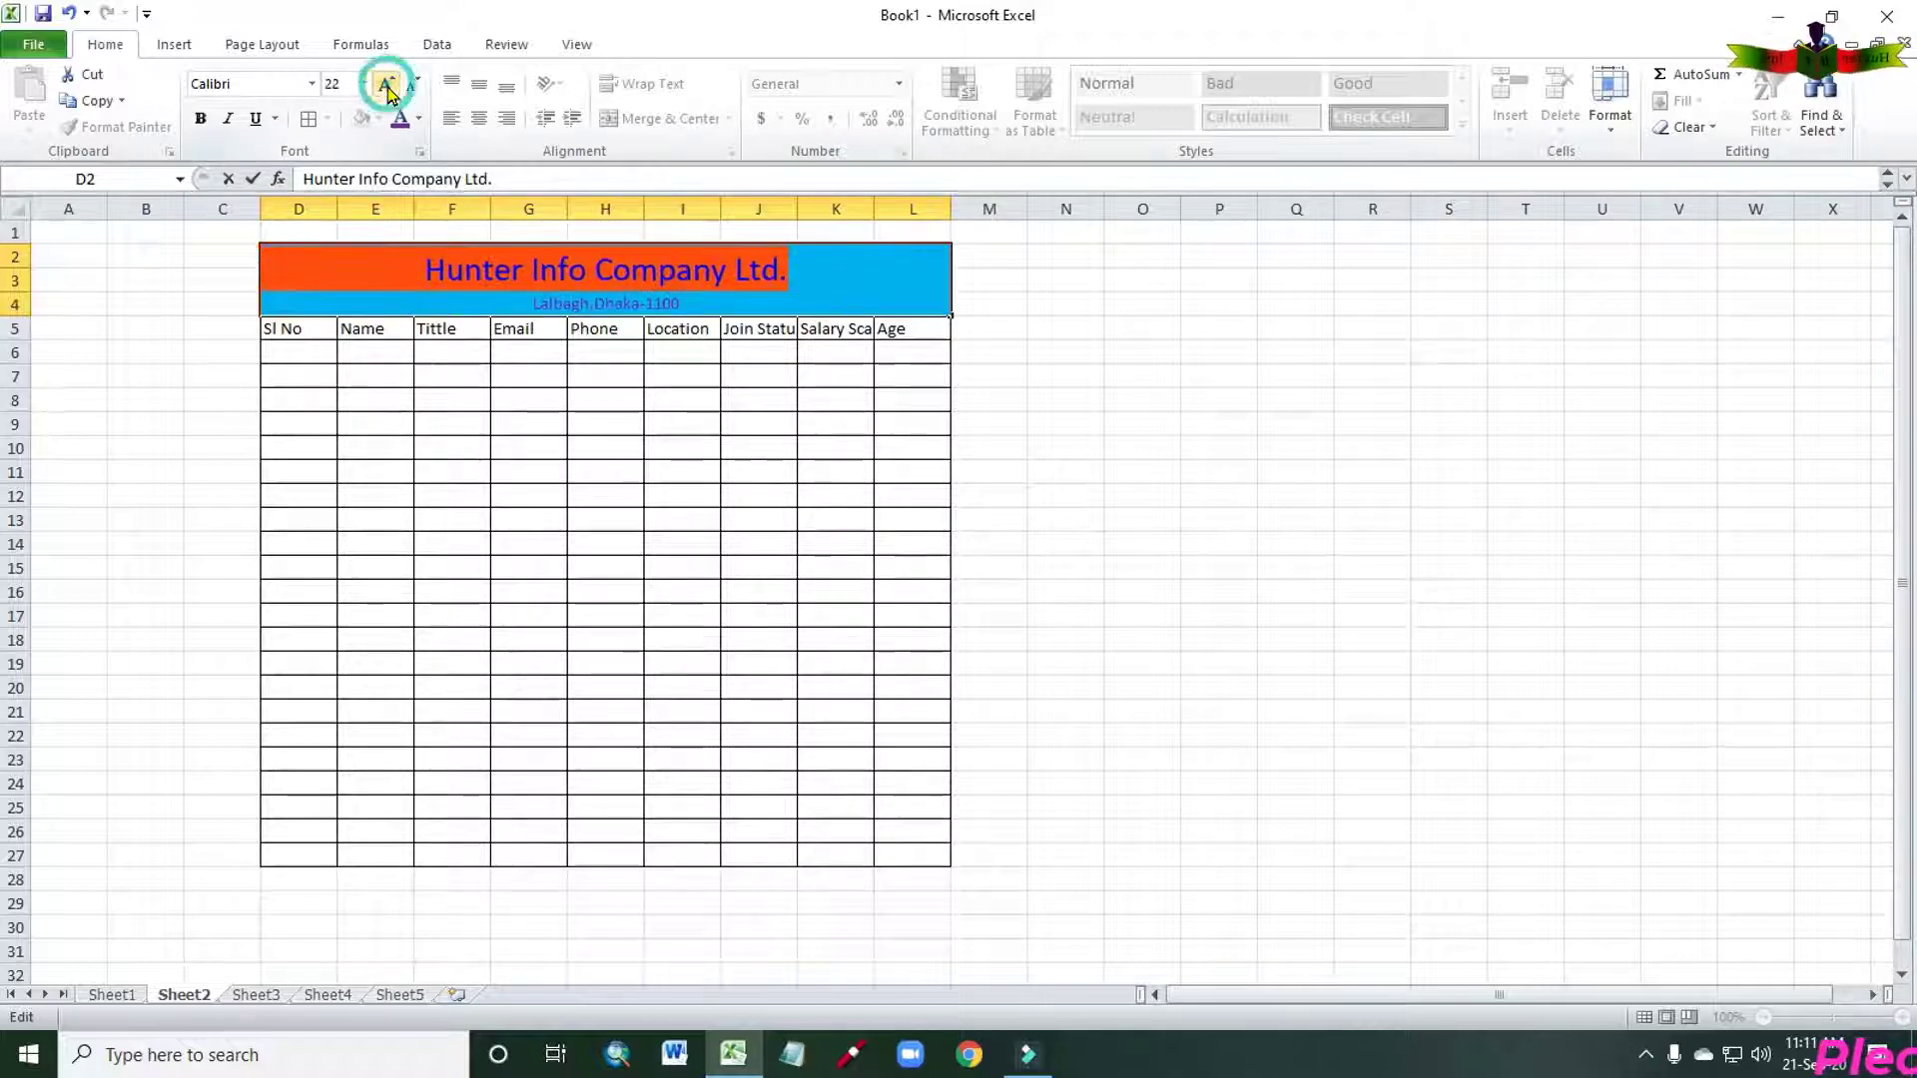
Step: Enlarge the 'Lalbagh,Dhaka-1100' address line font by three steps
{"action": "left_click_drag", "start_coordinate": [533, 302], "coordinate": [681, 303]}
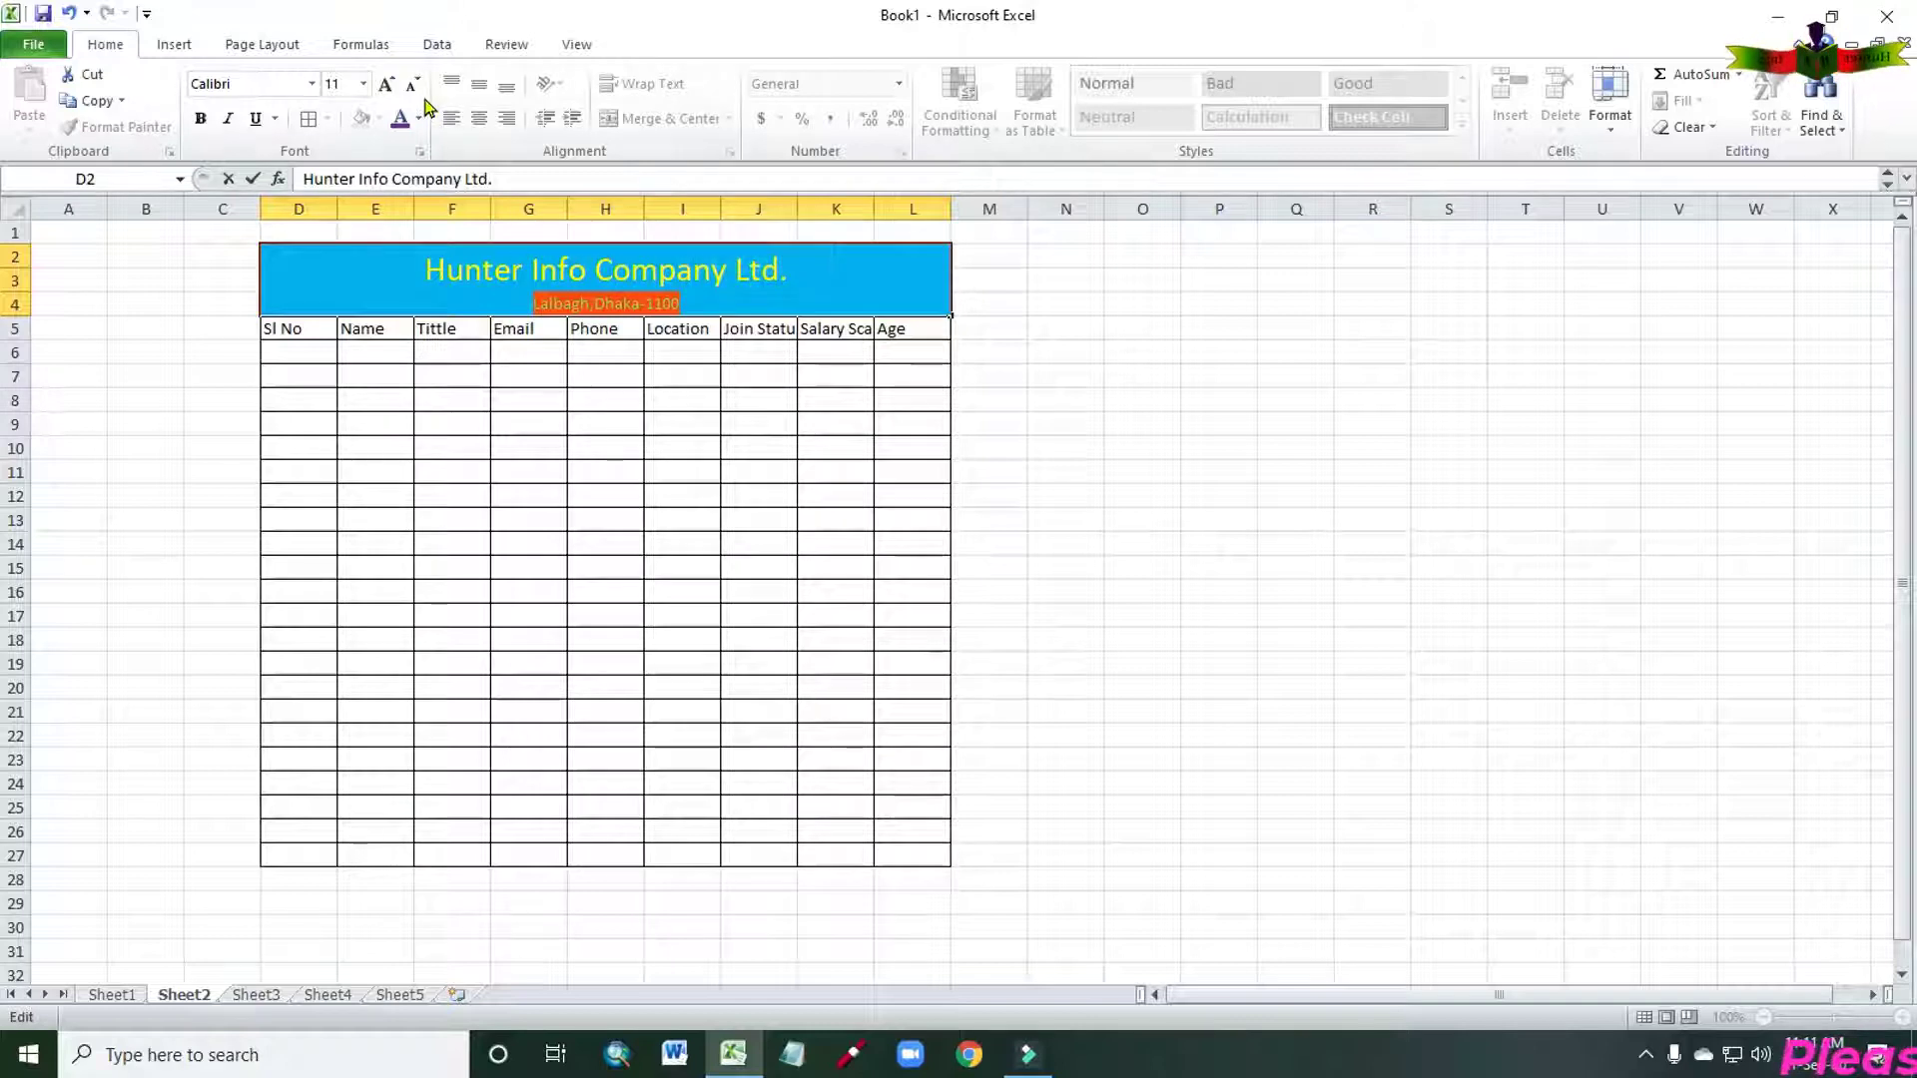
{"action": "left_click", "coordinate": [388, 86]}
{"action": "left_click", "coordinate": [387, 86]}
{"action": "left_click", "coordinate": [388, 86]}
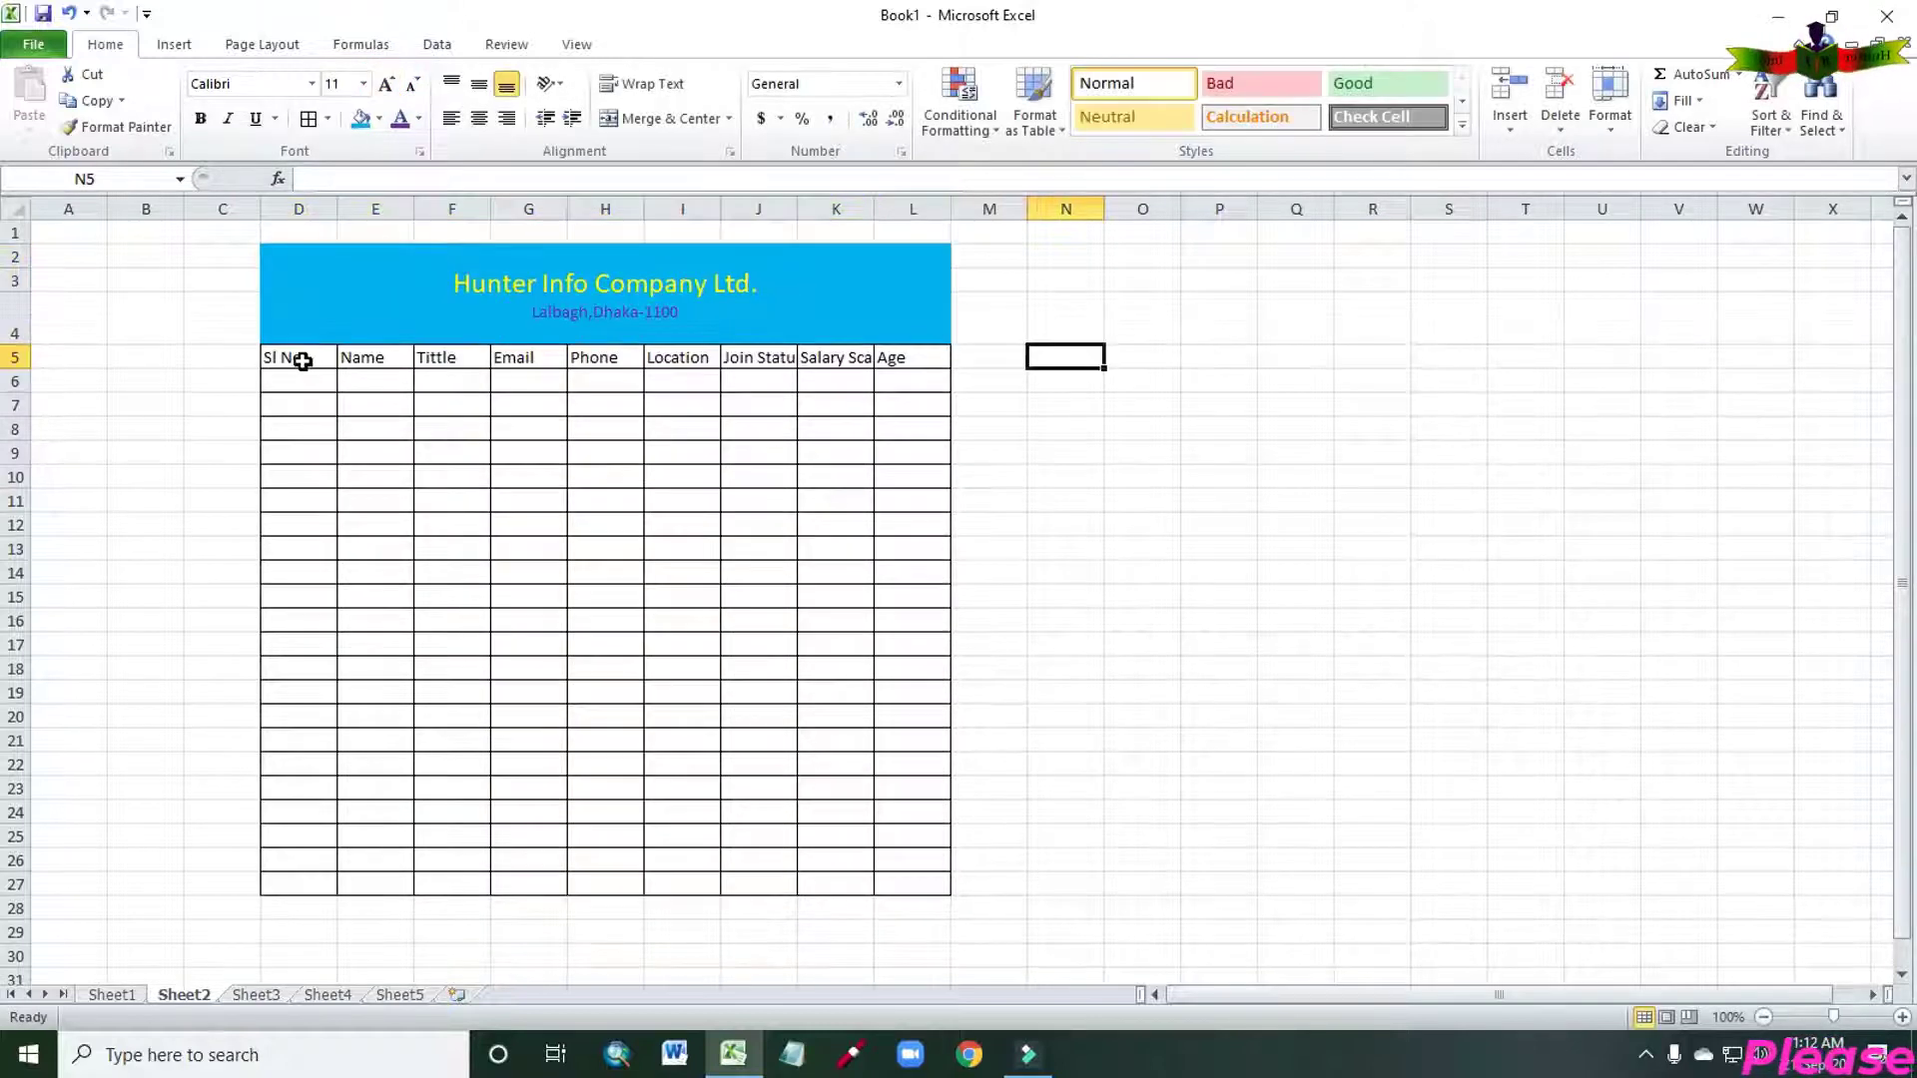
Step: Select the D5:L5 header cells, then rows 5 through 27 by their row headers
{"action": "left_click", "coordinate": [301, 361]}
{"action": "left_click_drag", "start_coordinate": [294, 359], "coordinate": [680, 361]}
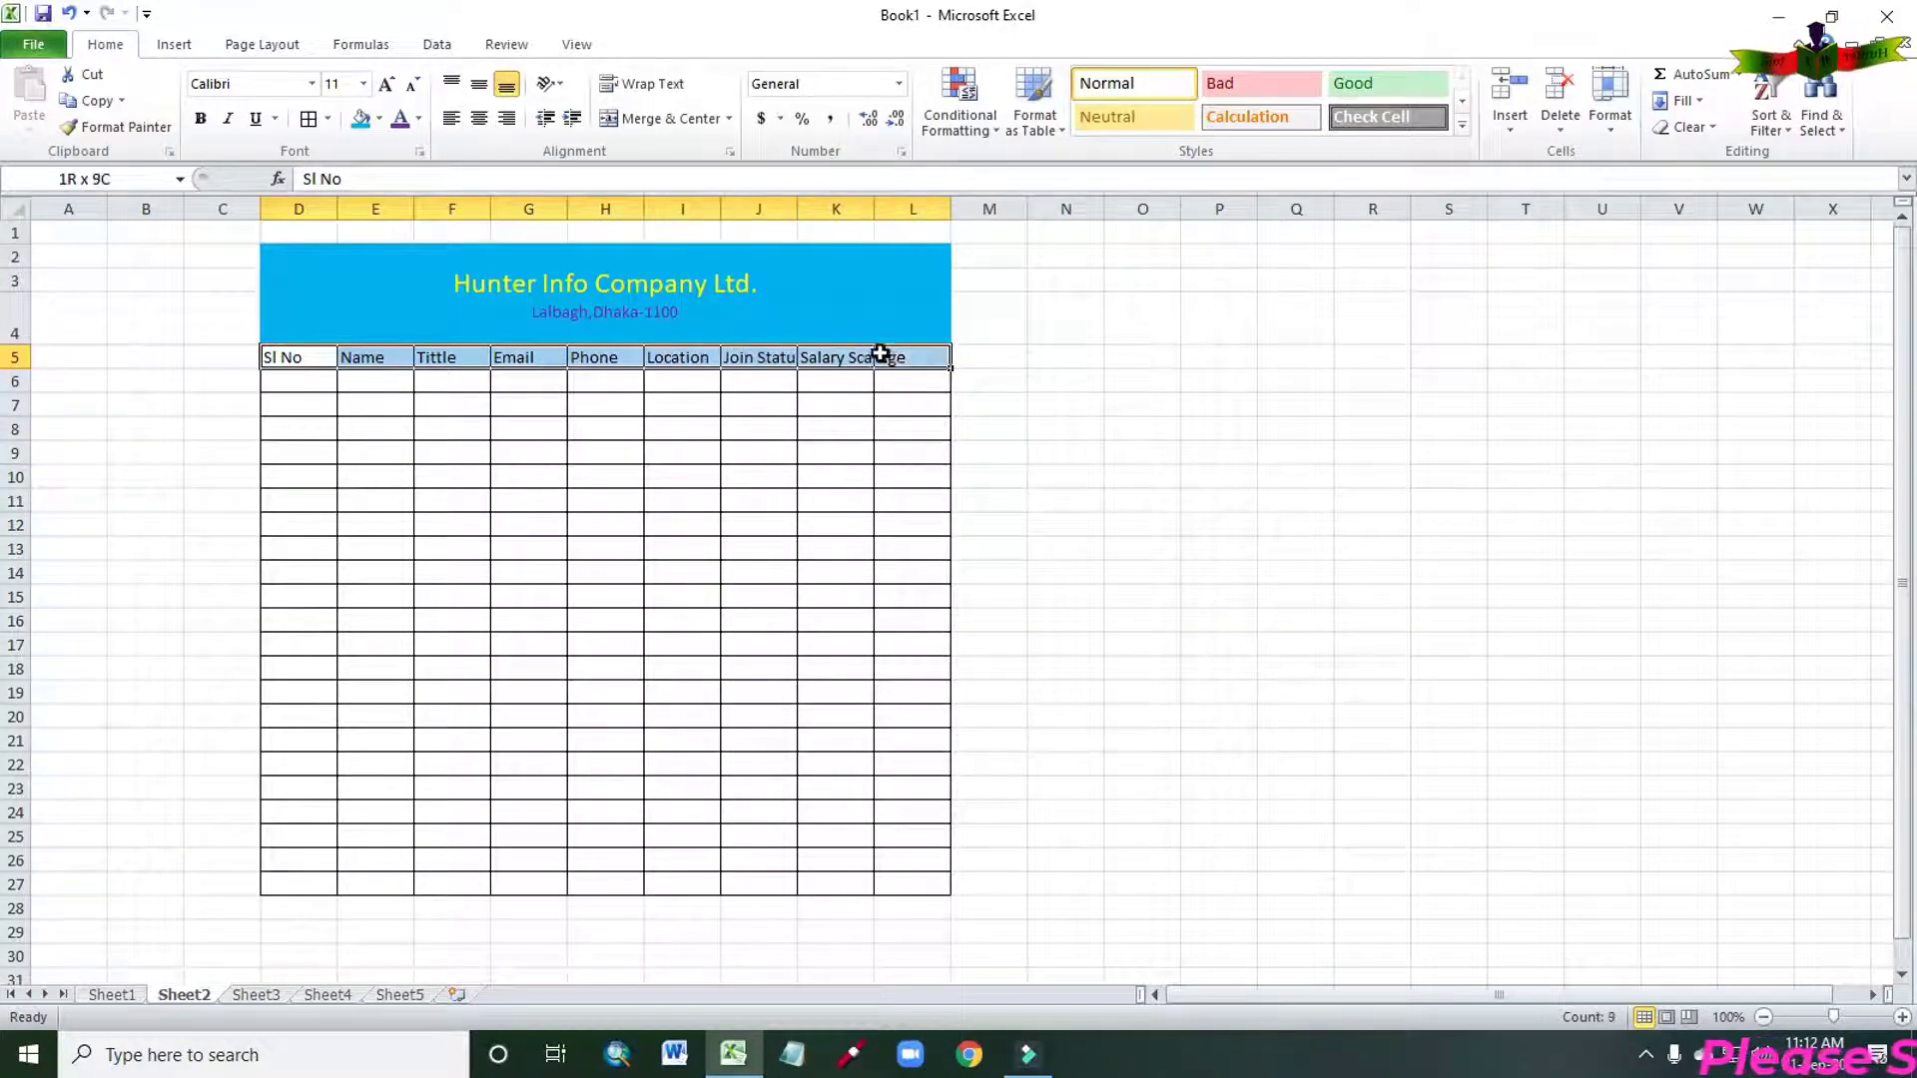
{"action": "left_click_drag", "start_coordinate": [680, 362], "coordinate": [895, 354]}
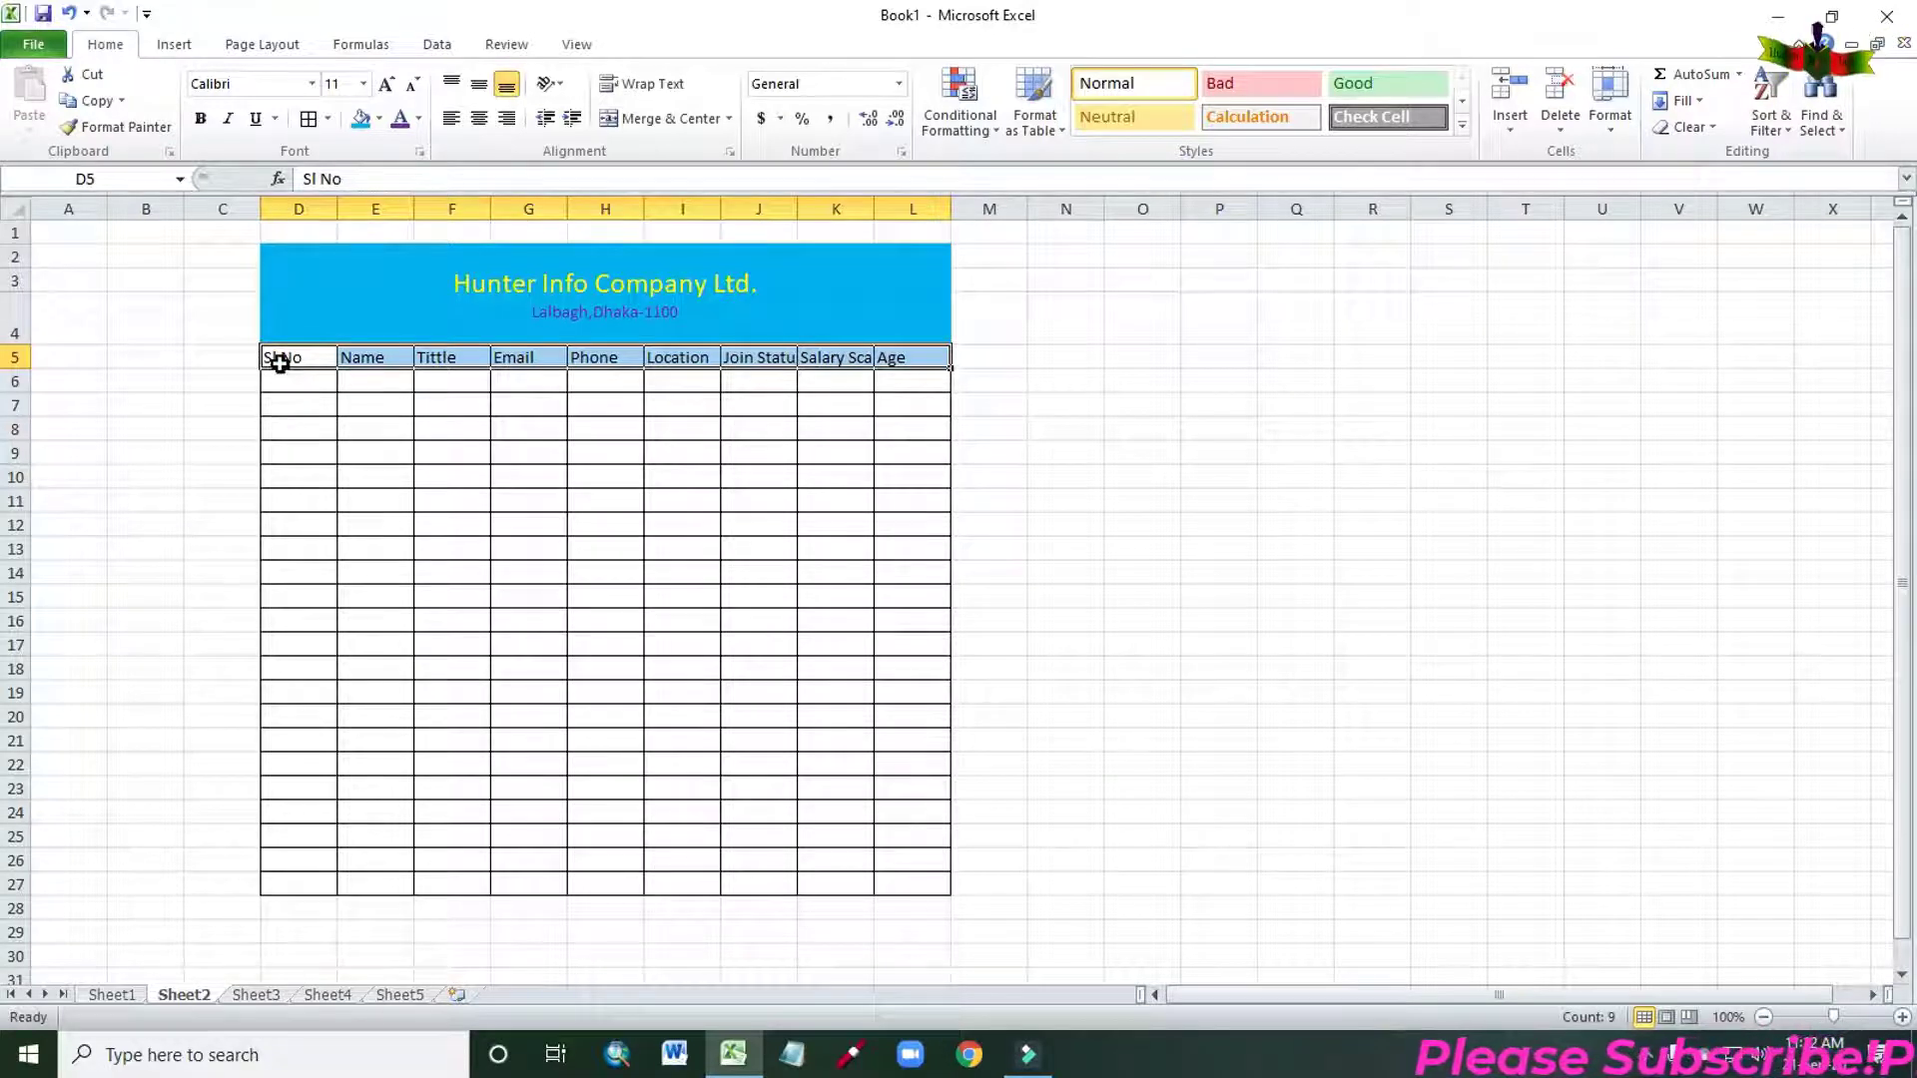
{"action": "mouse_move", "coordinate": [279, 362]}
{"action": "left_mouse_down"}
{"action": "mouse_move", "coordinate": [309, 420]}
{"action": "mouse_move", "coordinate": [454, 548]}
{"action": "left_mouse_up"}
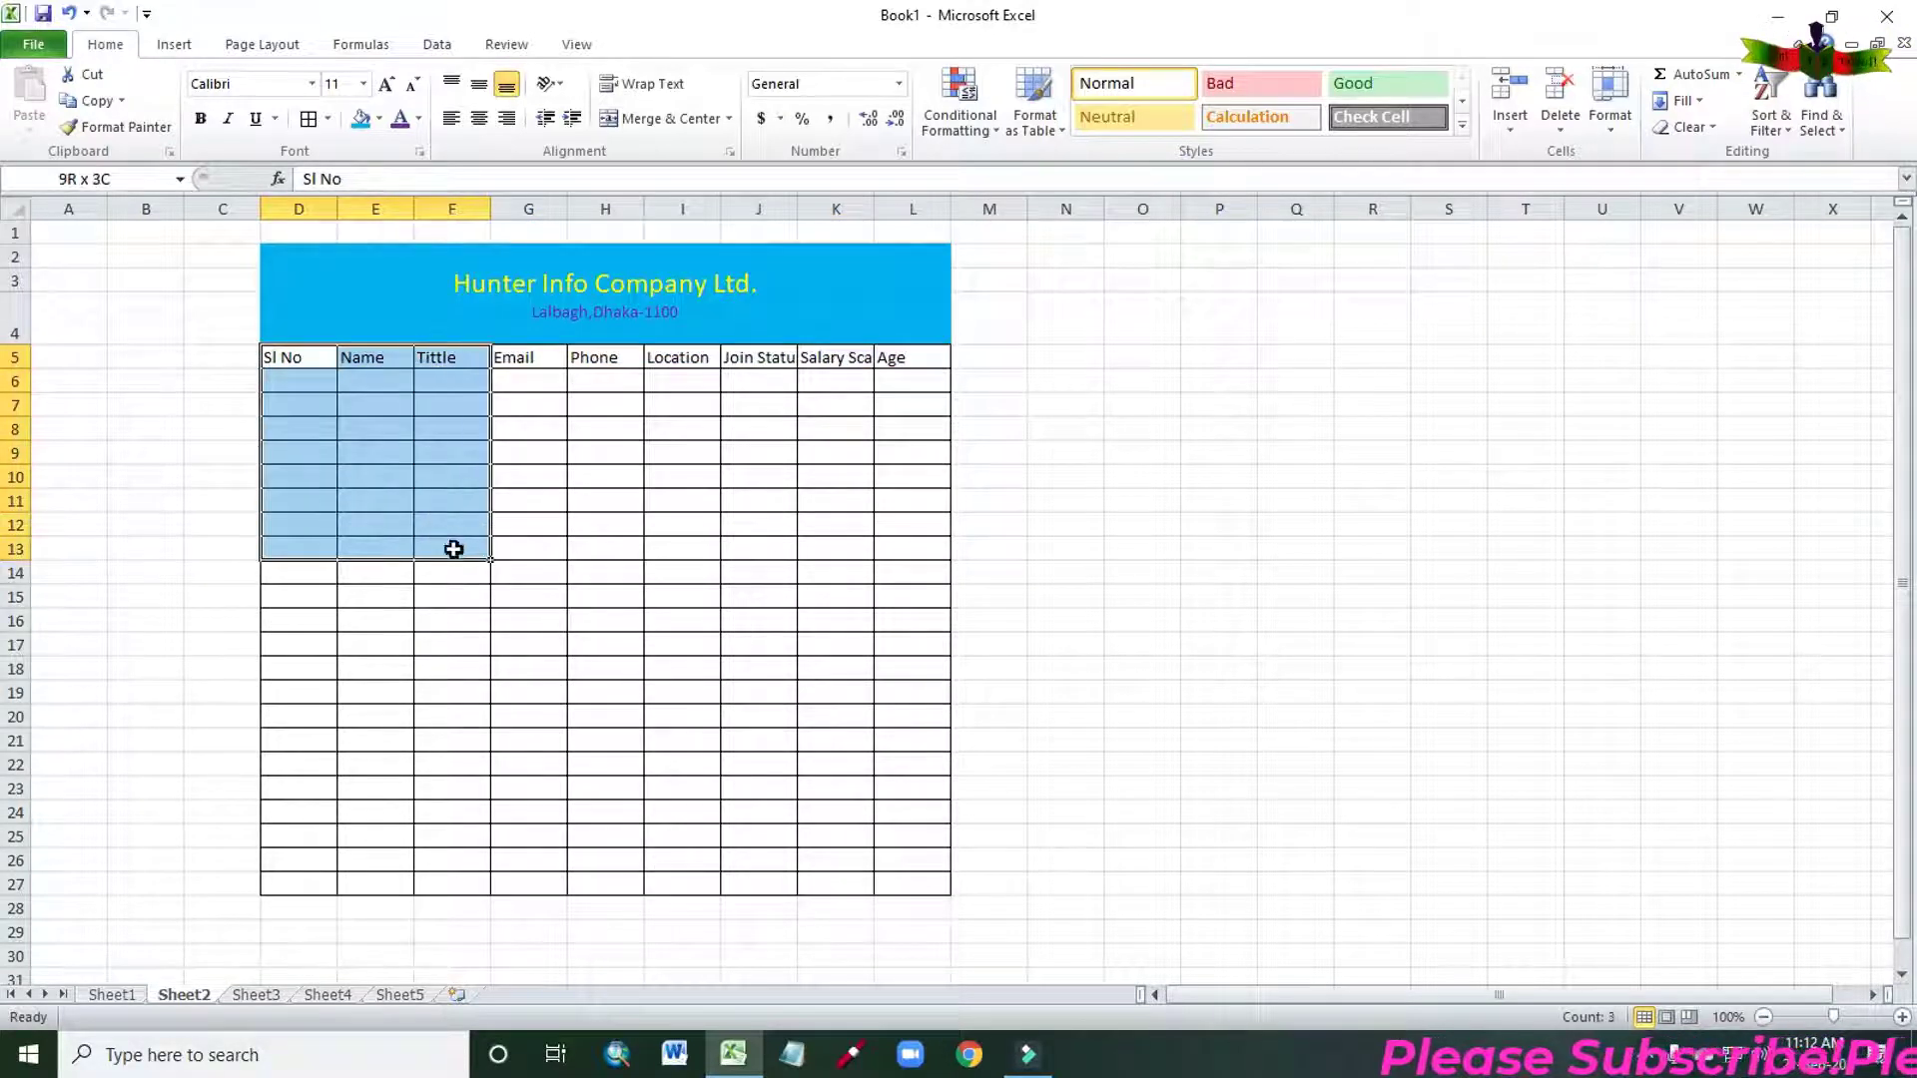
{"action": "left_click", "coordinate": [633, 502]}
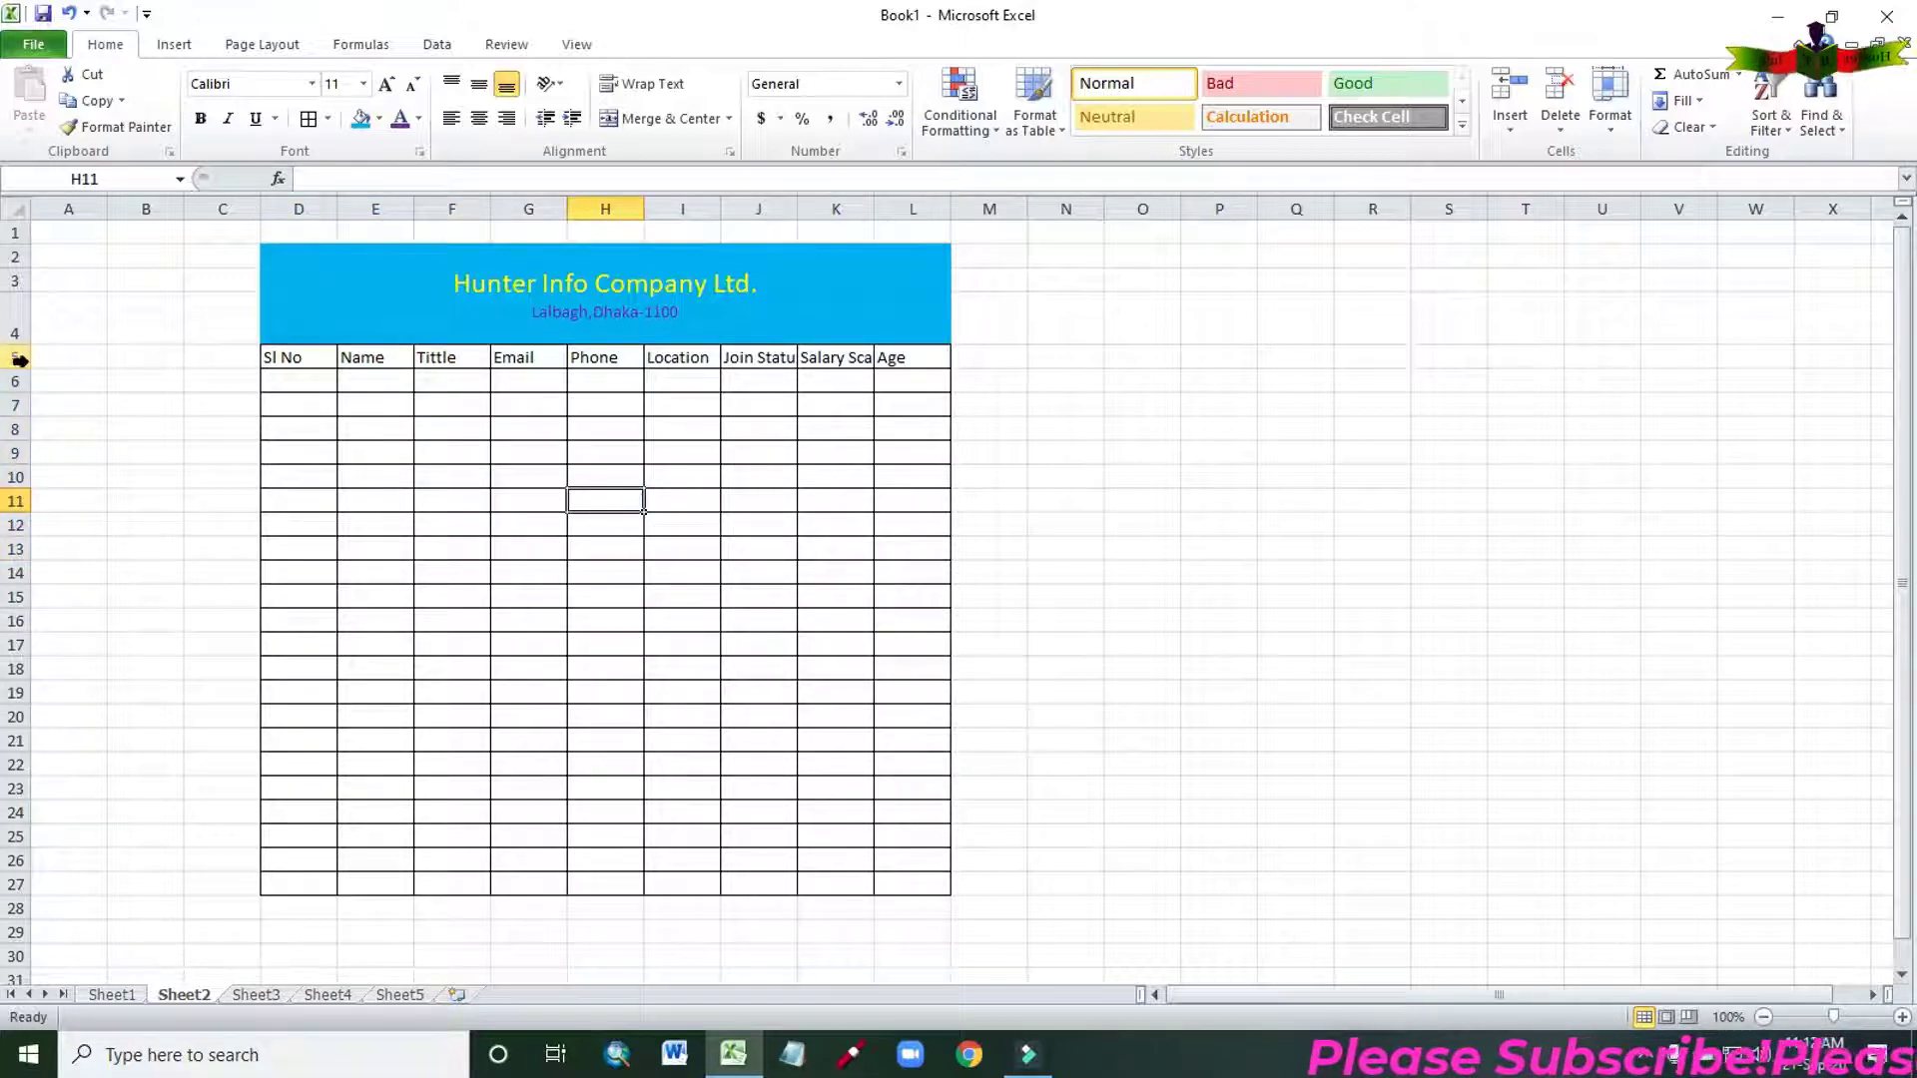
{"action": "left_click_drag", "start_coordinate": [20, 360], "coordinate": [32, 880]}
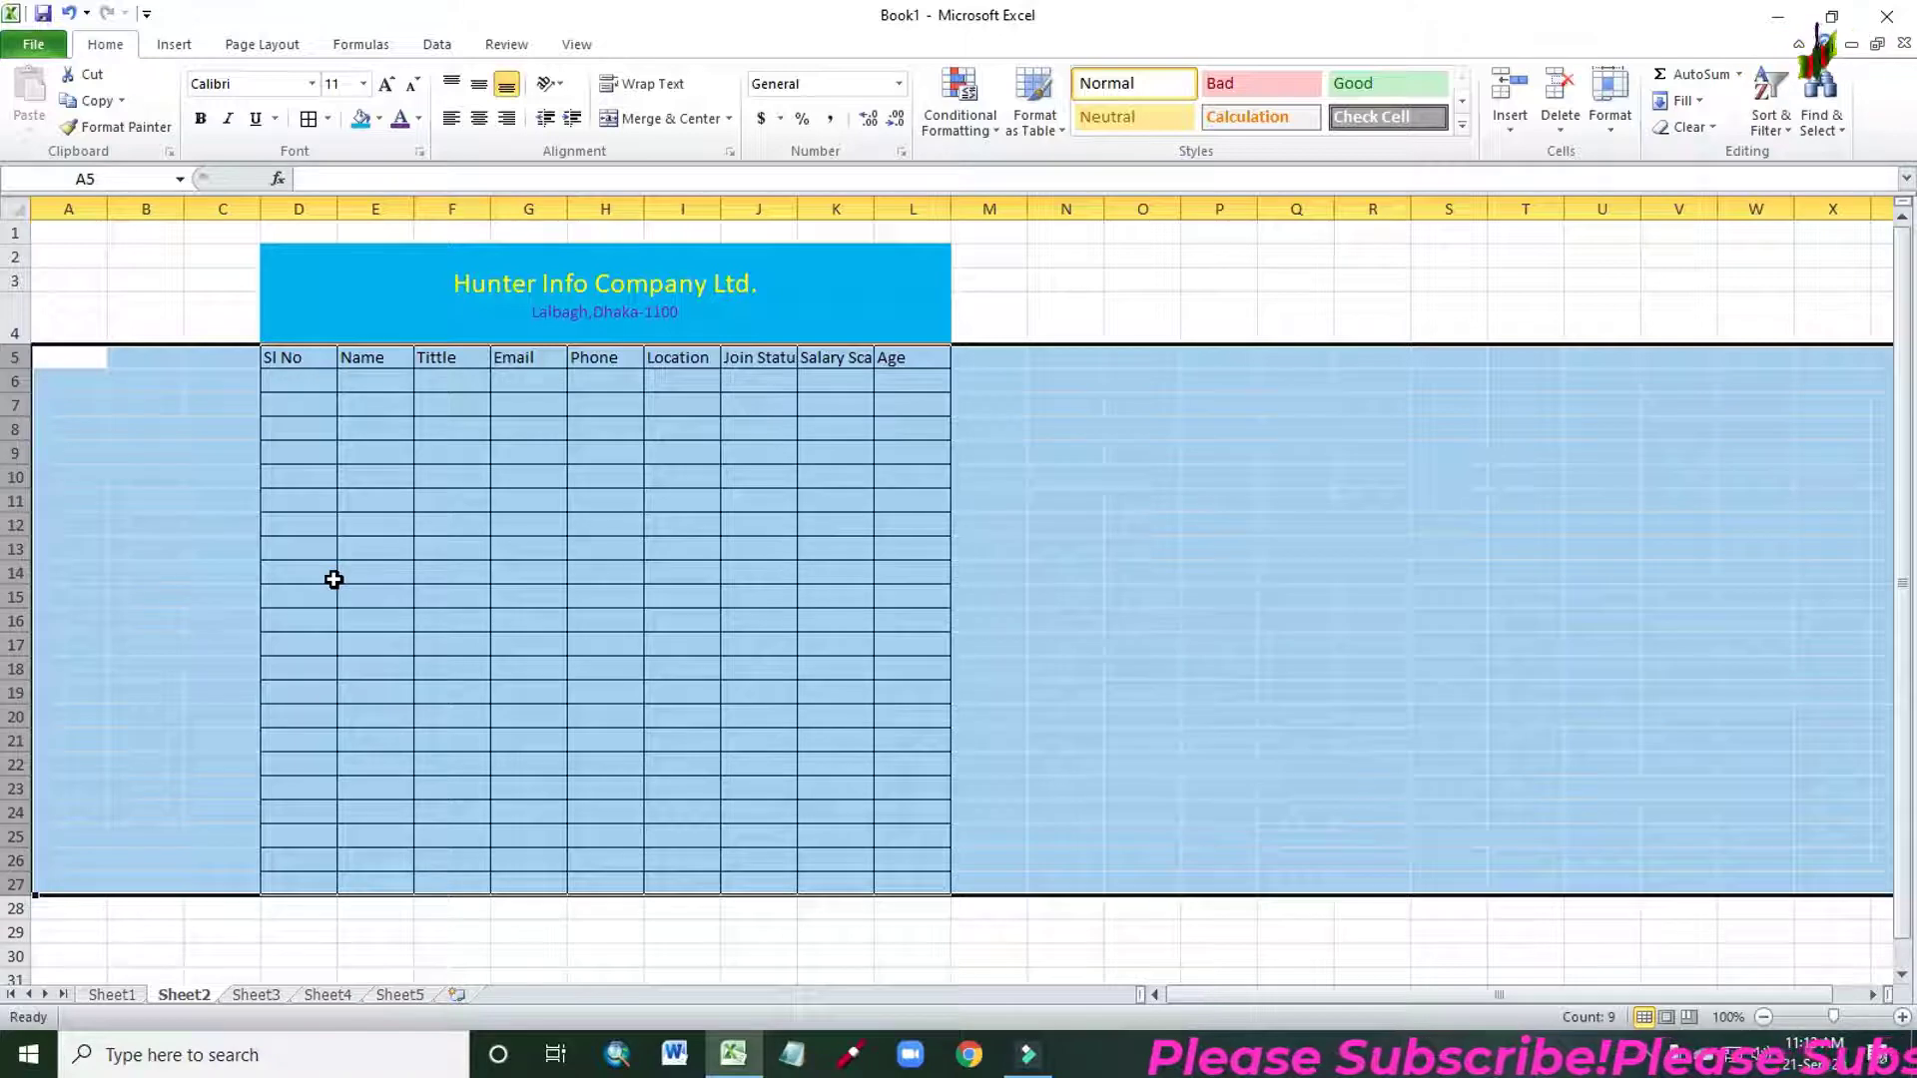
Step: Set the height of the selected rows 5–27 to 25
{"action": "right_click", "coordinate": [20, 611]}
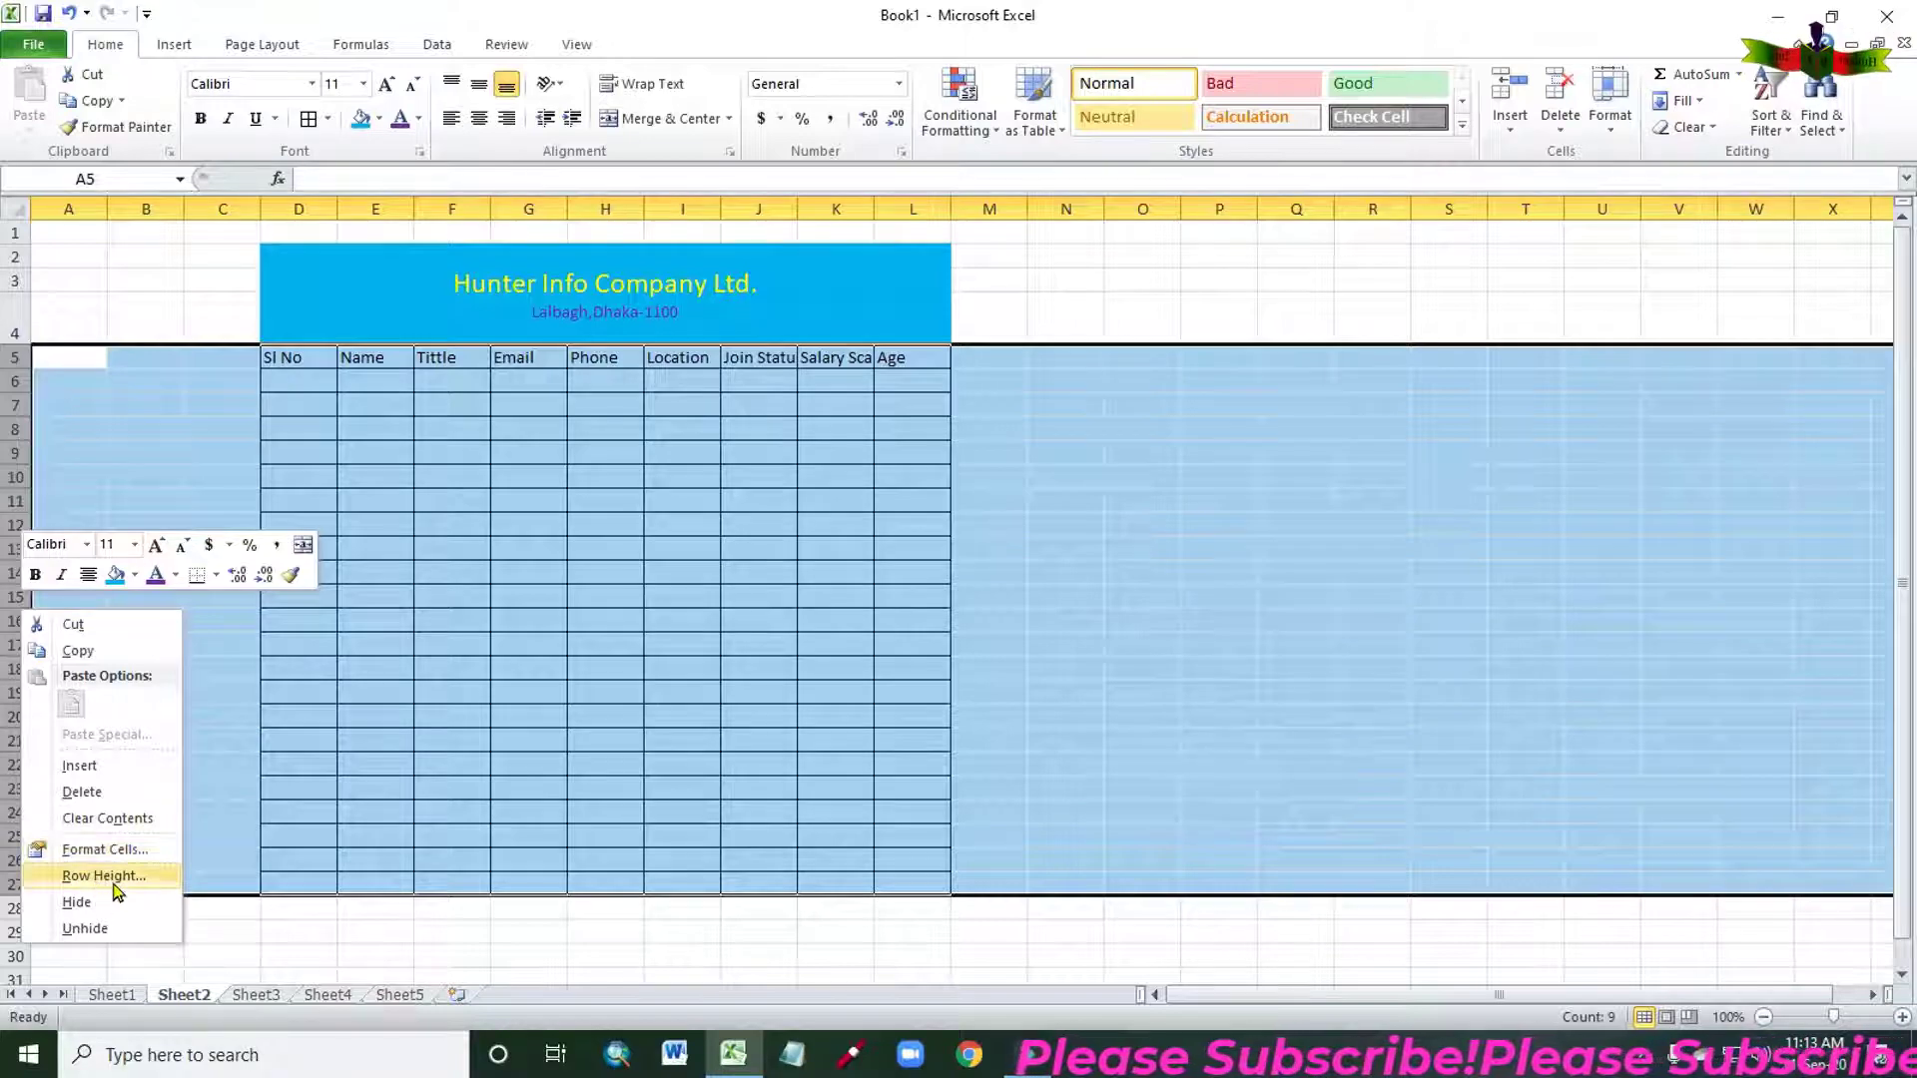
{"action": "key", "text": "Escape"}
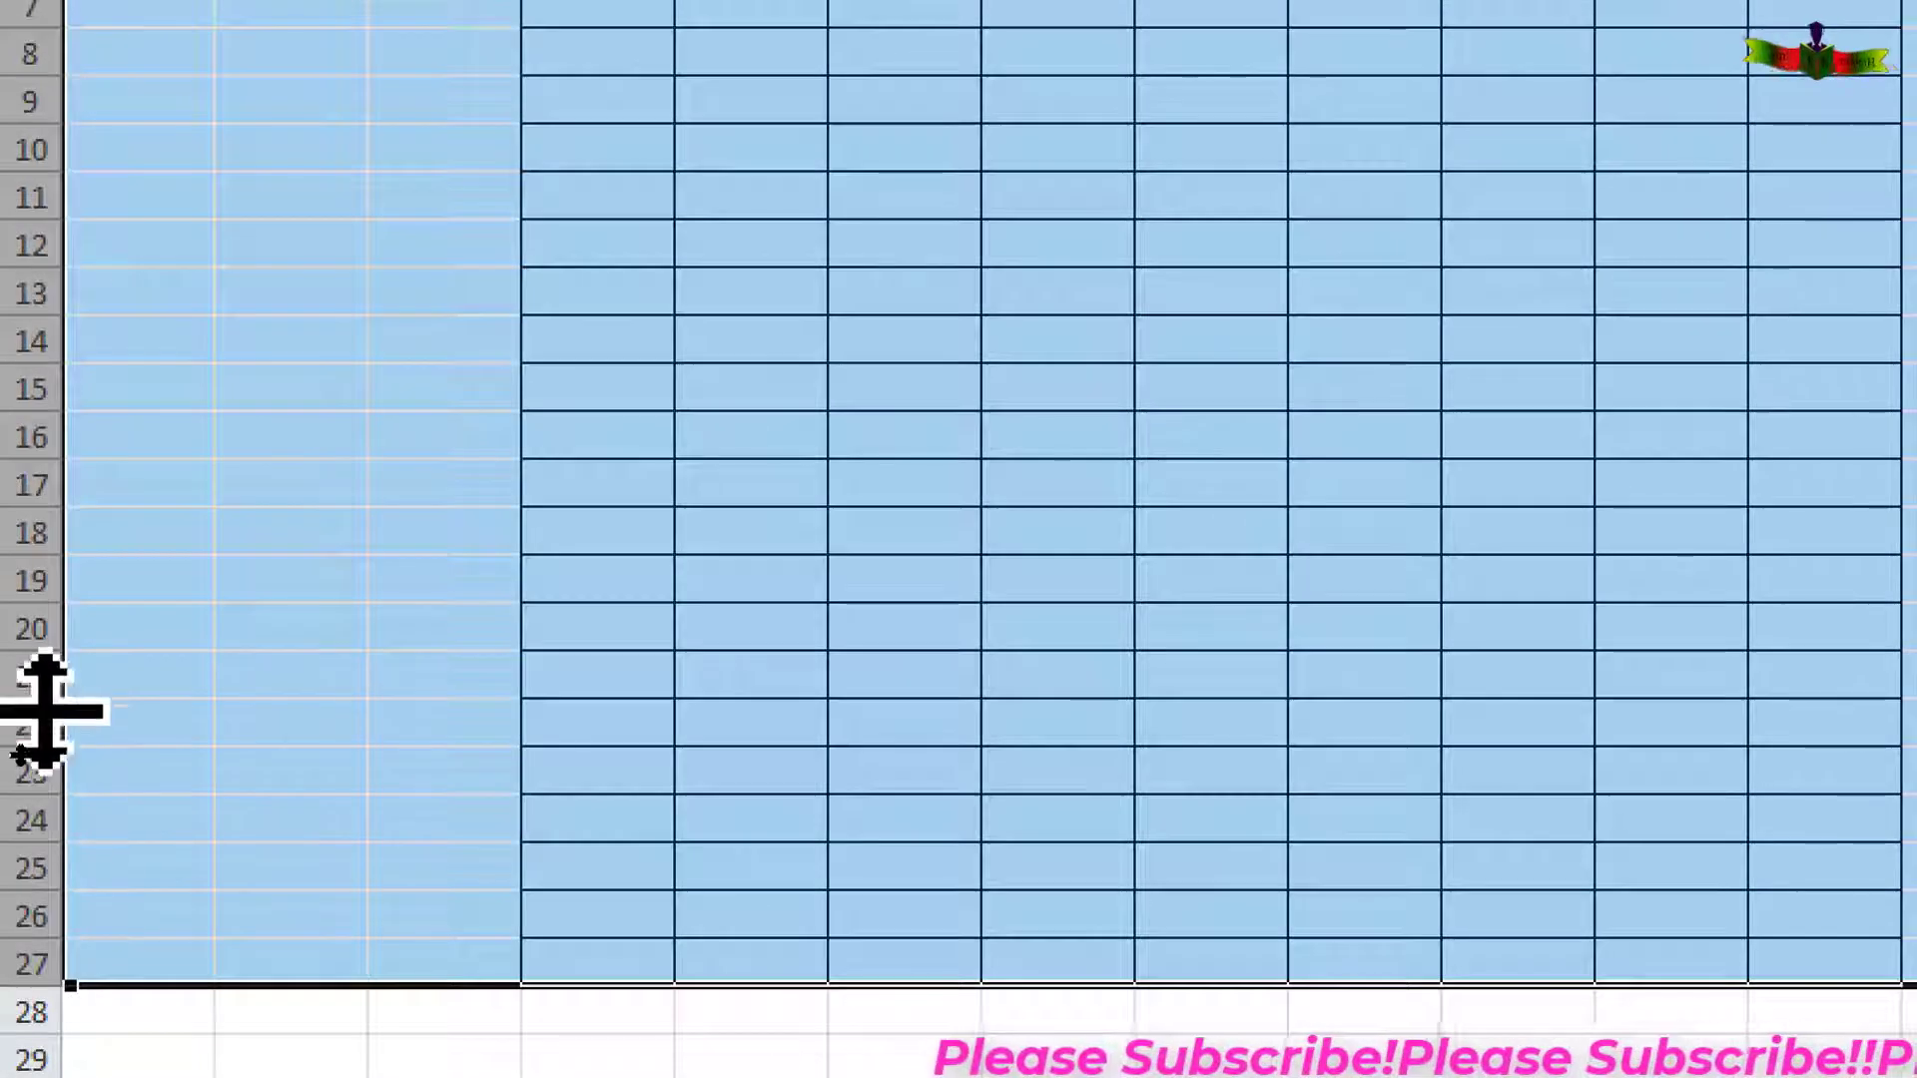
{"action": "right_click", "coordinate": [45, 710]}
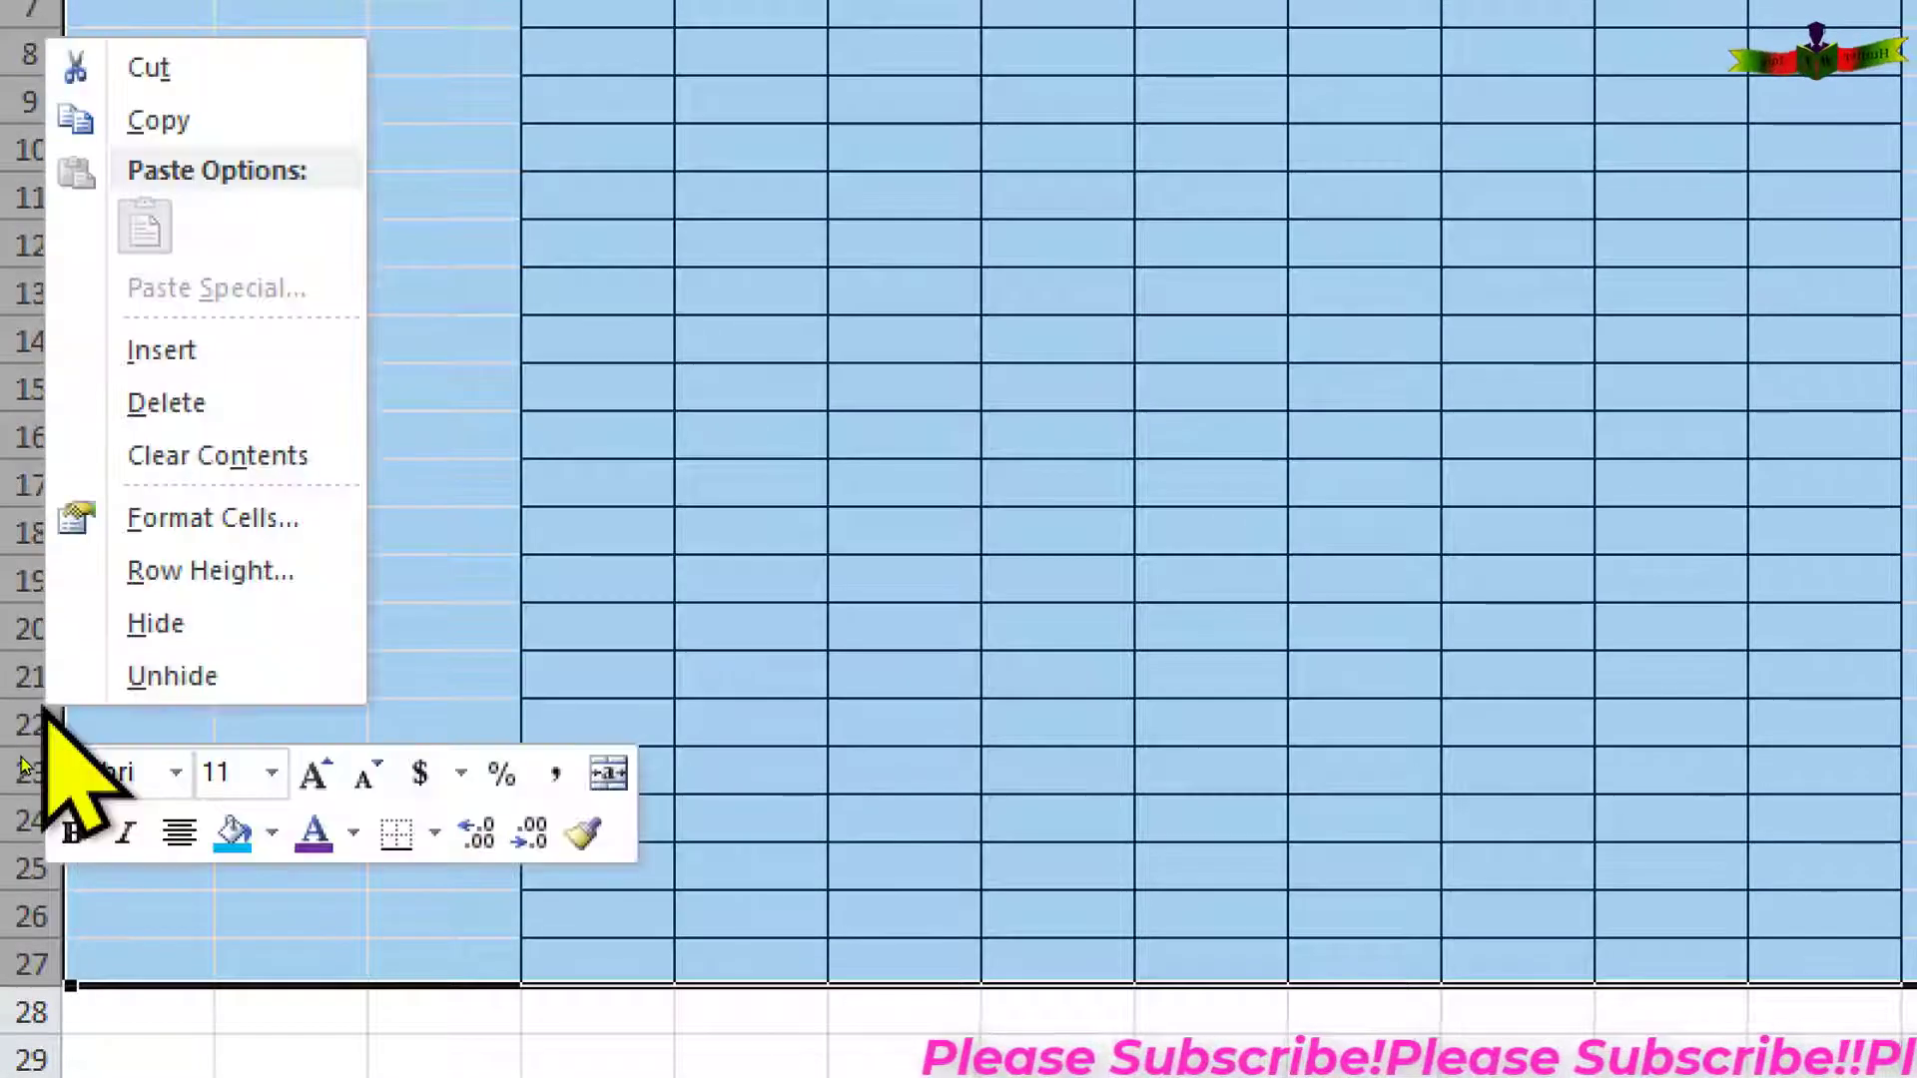
{"action": "left_click", "coordinate": [209, 571]}
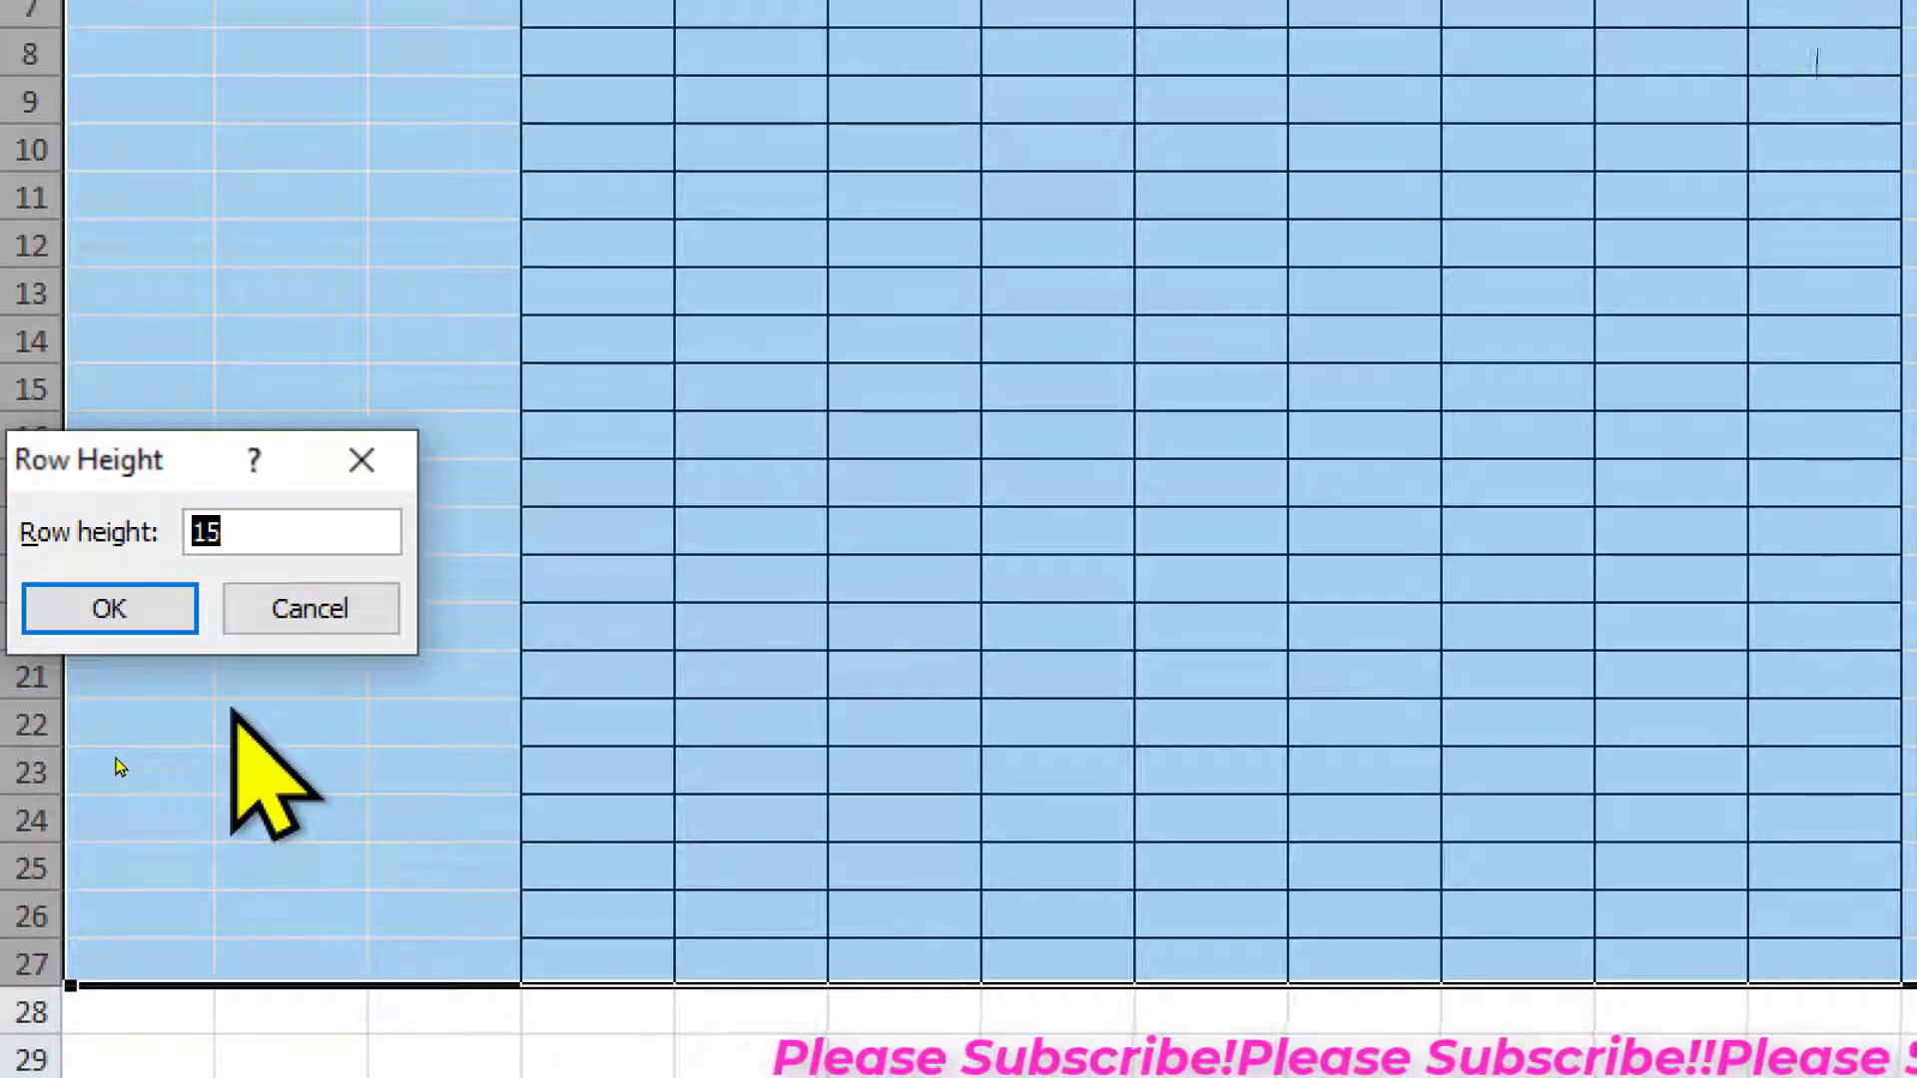
{"action": "type", "text": "25"}
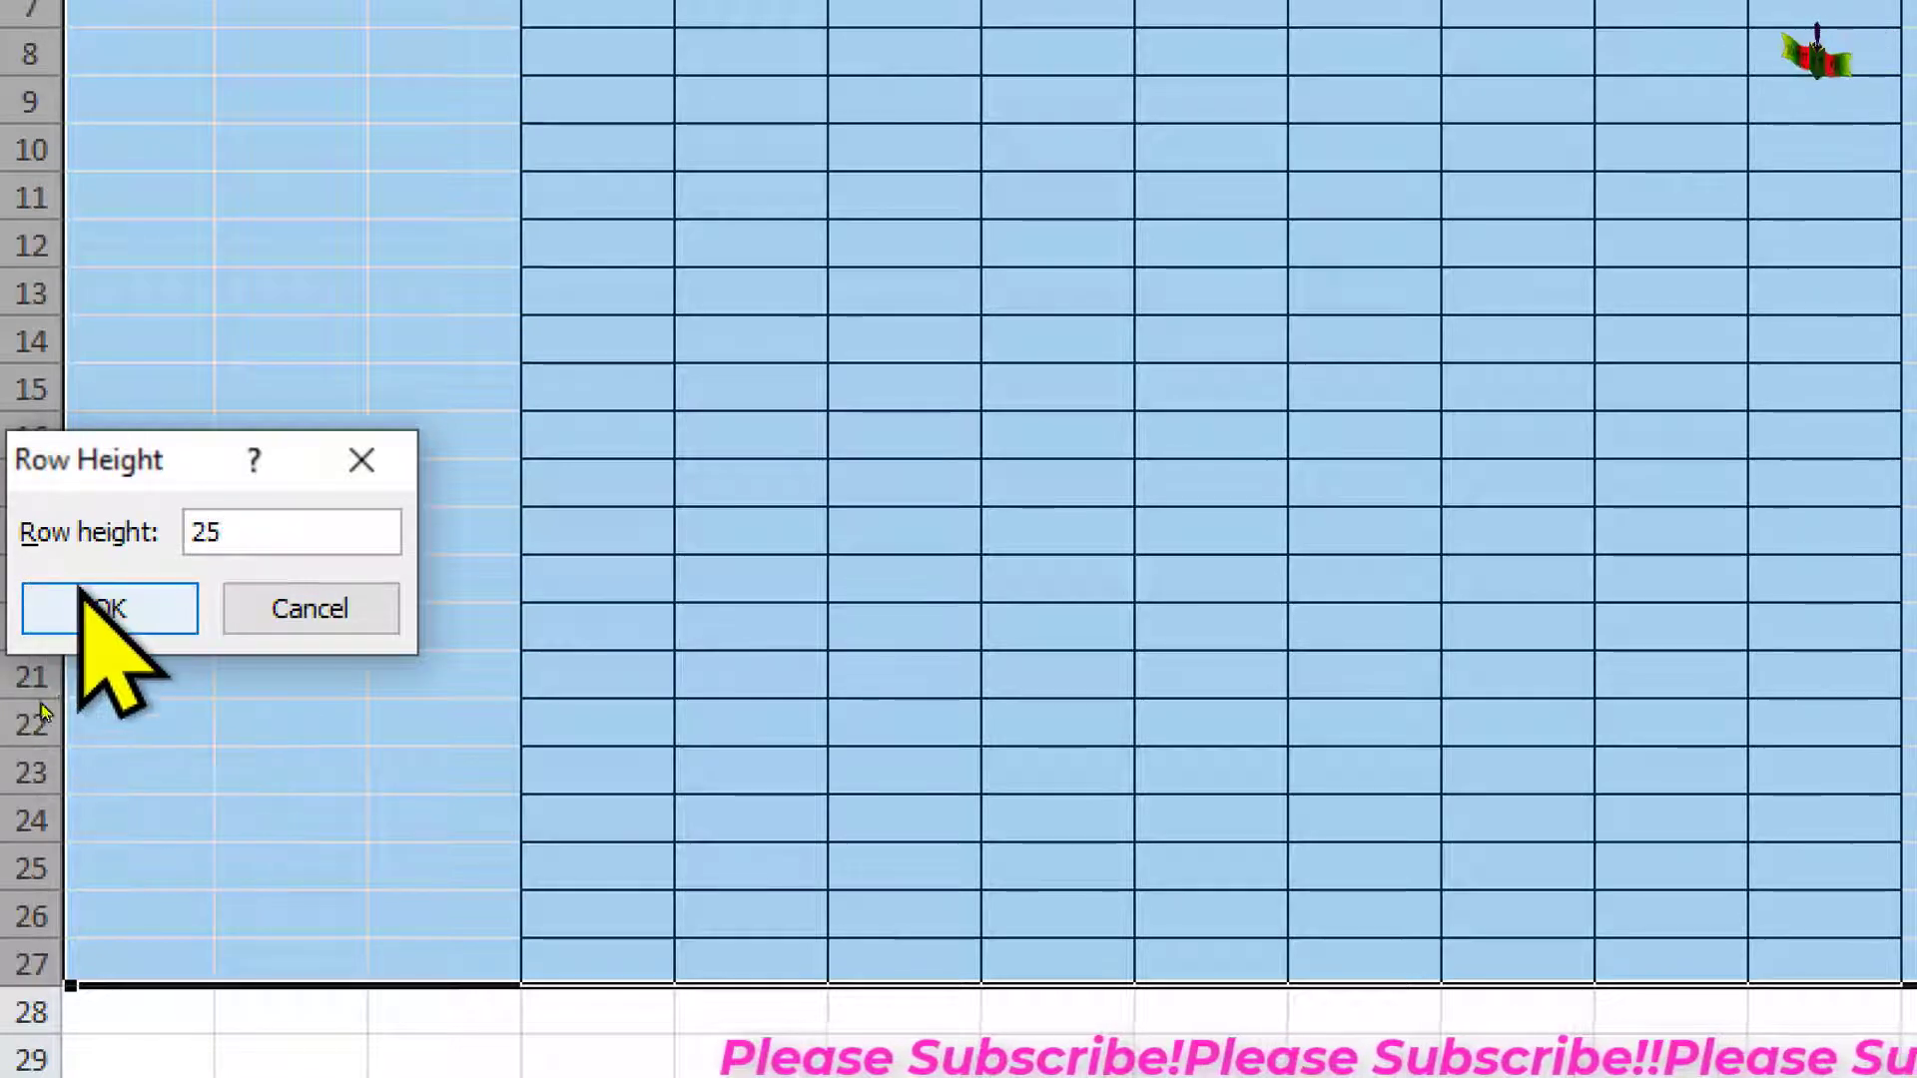
{"action": "left_click", "coordinate": [90, 604]}
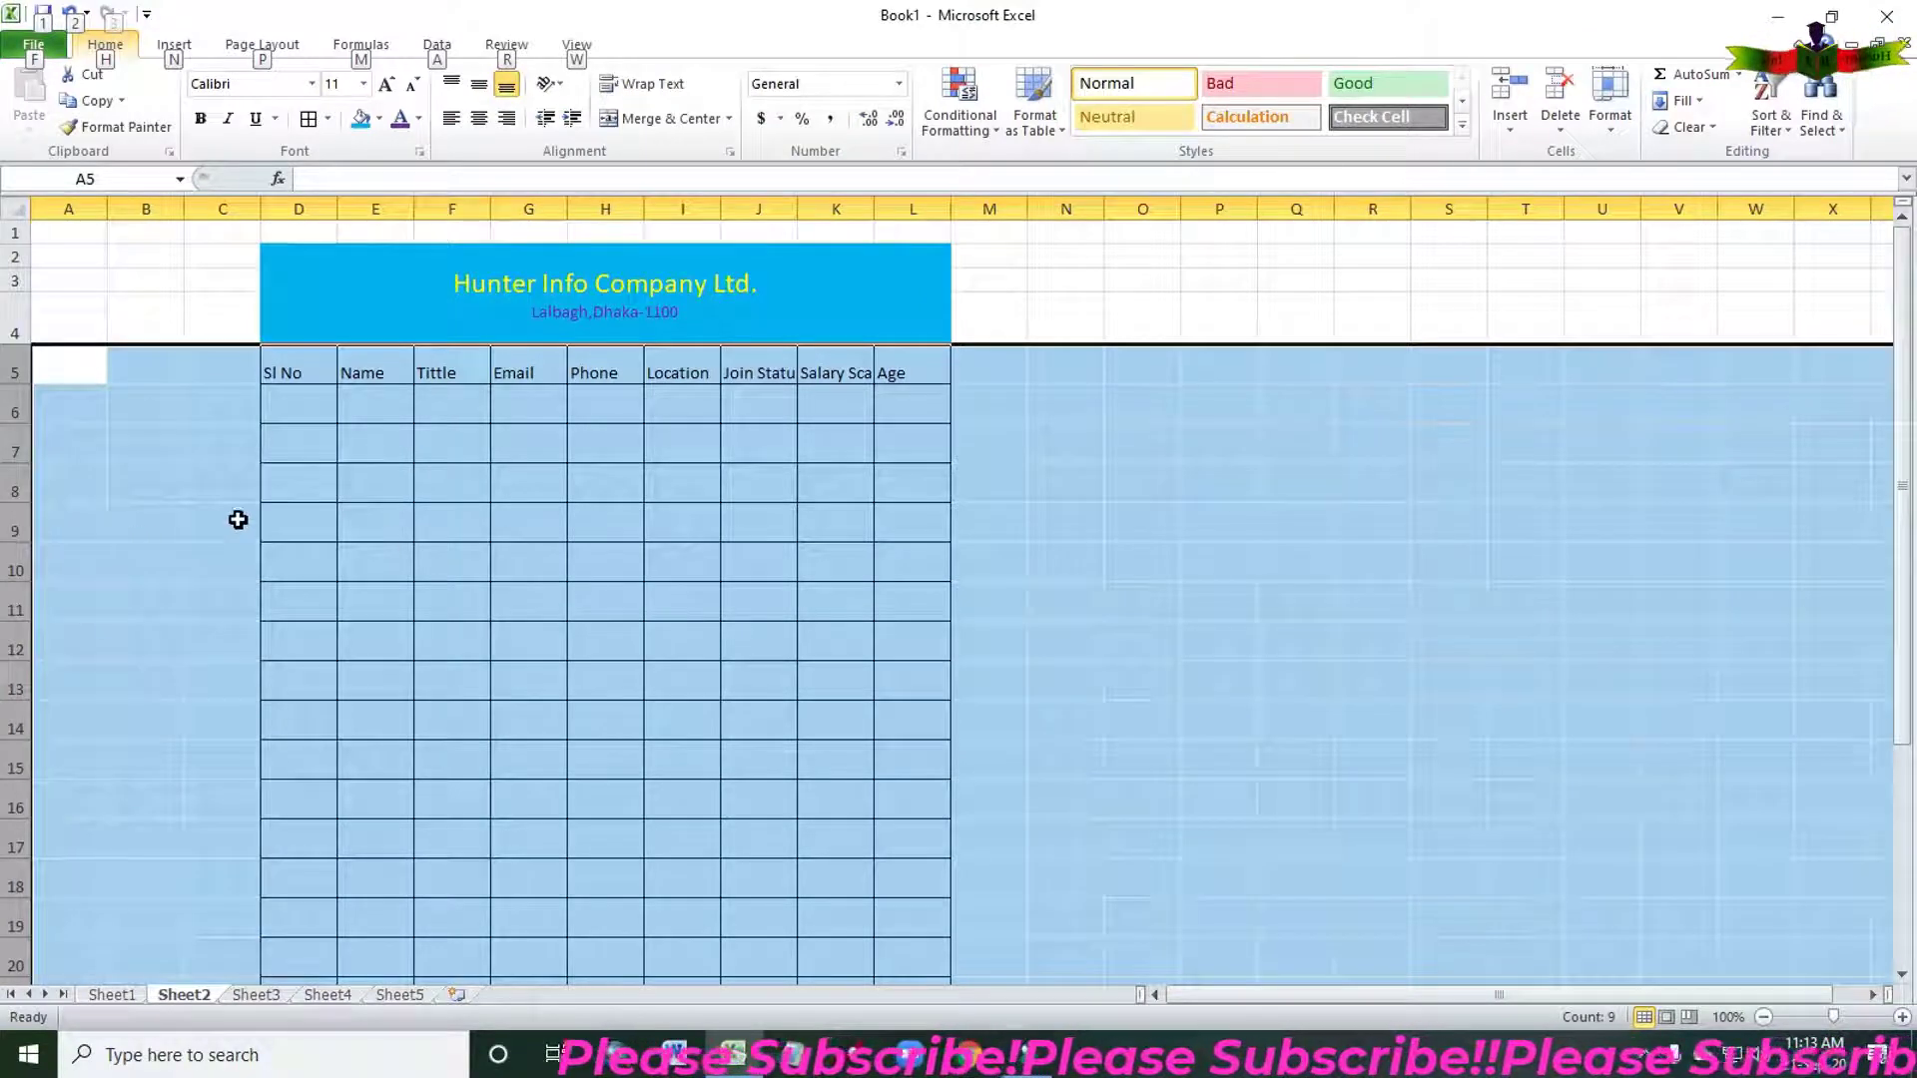
Step: Change the width of columns E through L from 8.43 to 20
{"action": "left_click", "coordinate": [1022, 315]}
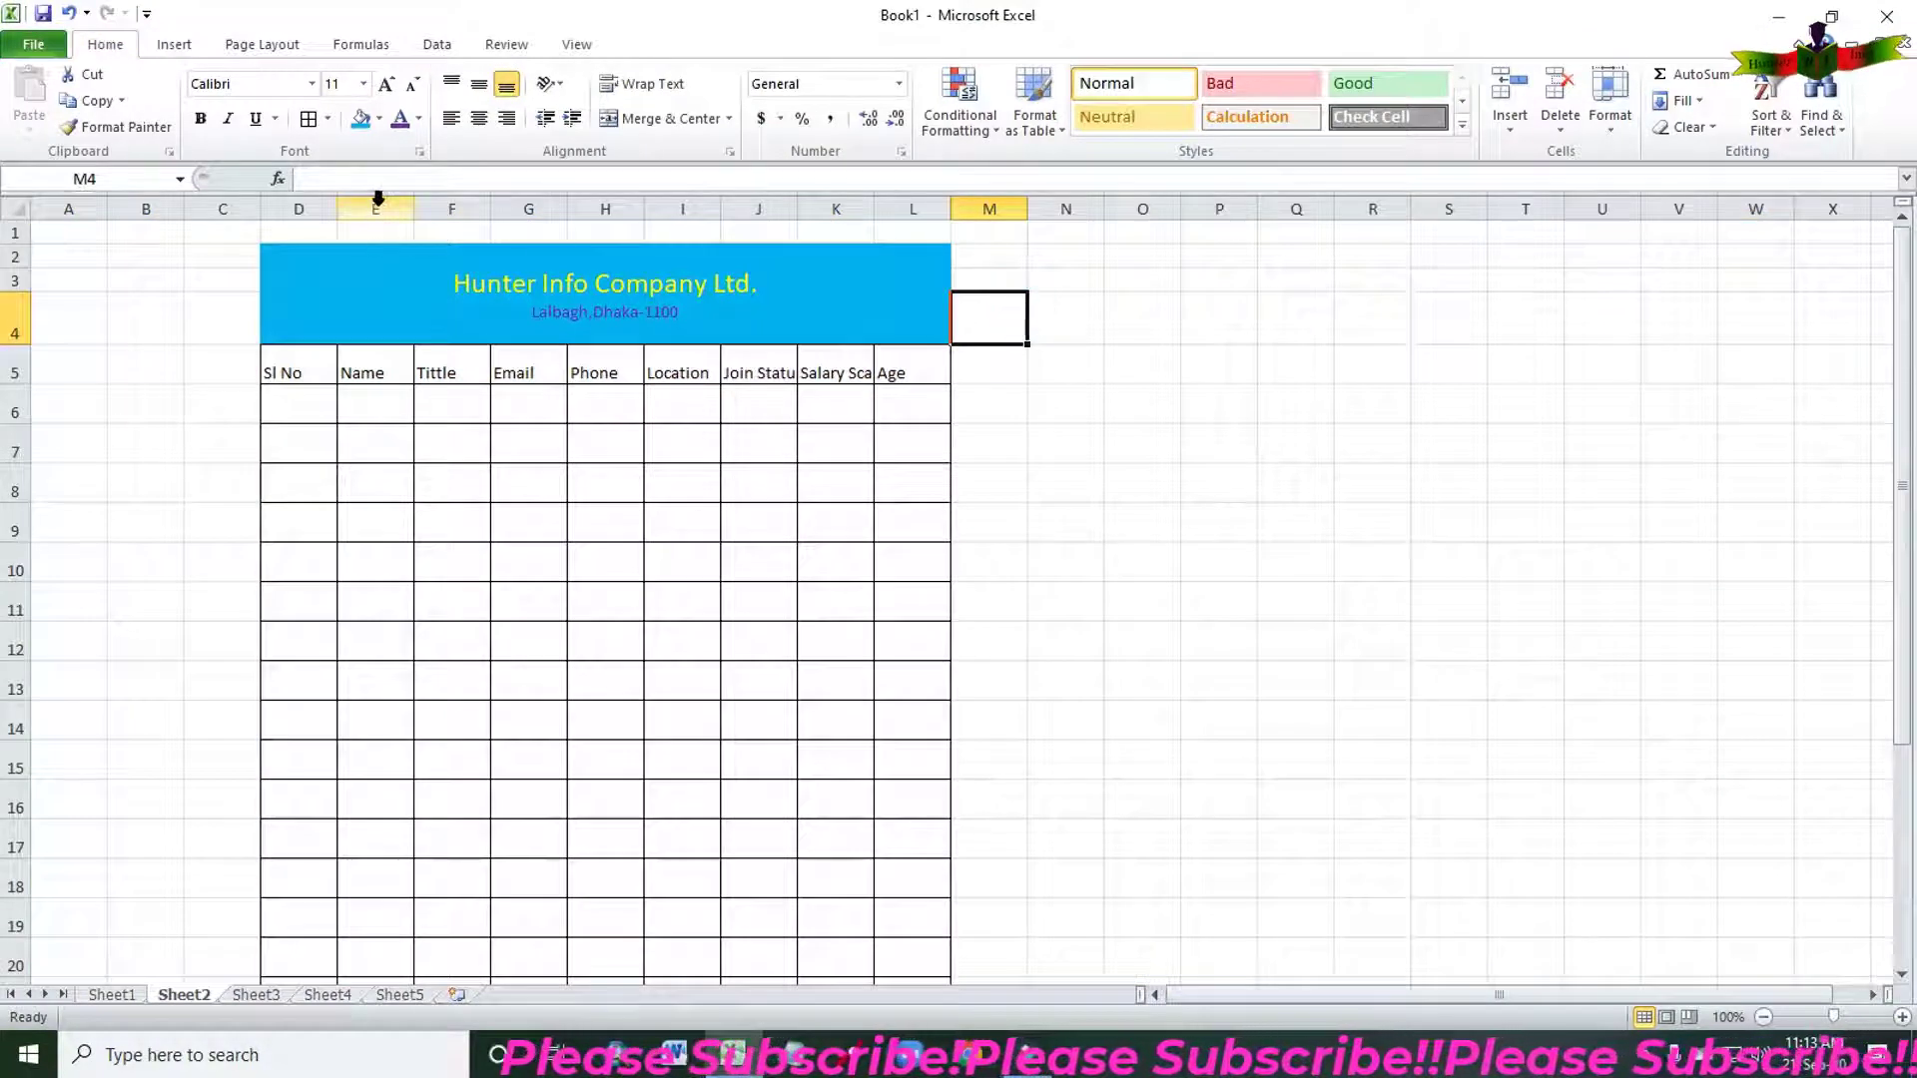
{"action": "mouse_move", "coordinate": [379, 197]}
{"action": "left_mouse_down"}
{"action": "mouse_move", "coordinate": [890, 259]}
{"action": "mouse_move", "coordinate": [861, 277]}
{"action": "left_mouse_up"}
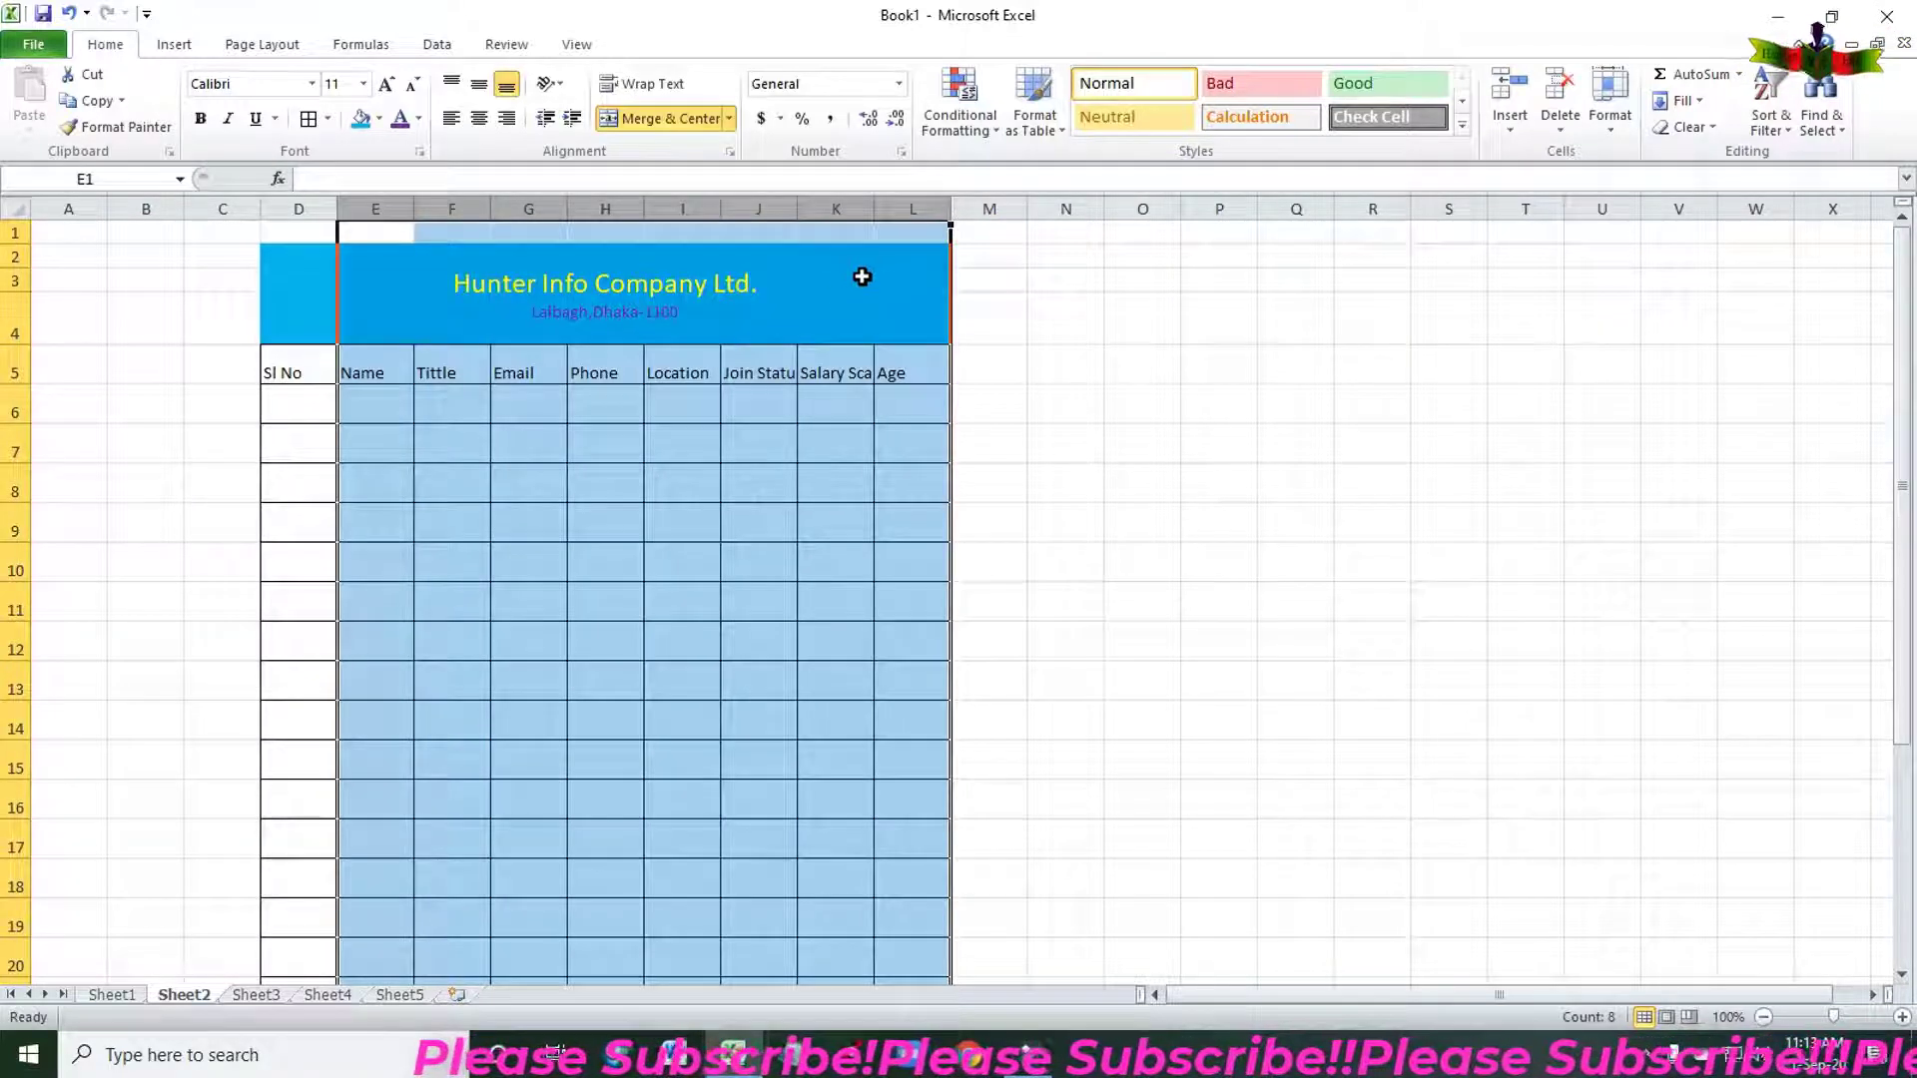
{"action": "right_click", "coordinate": [589, 212]}
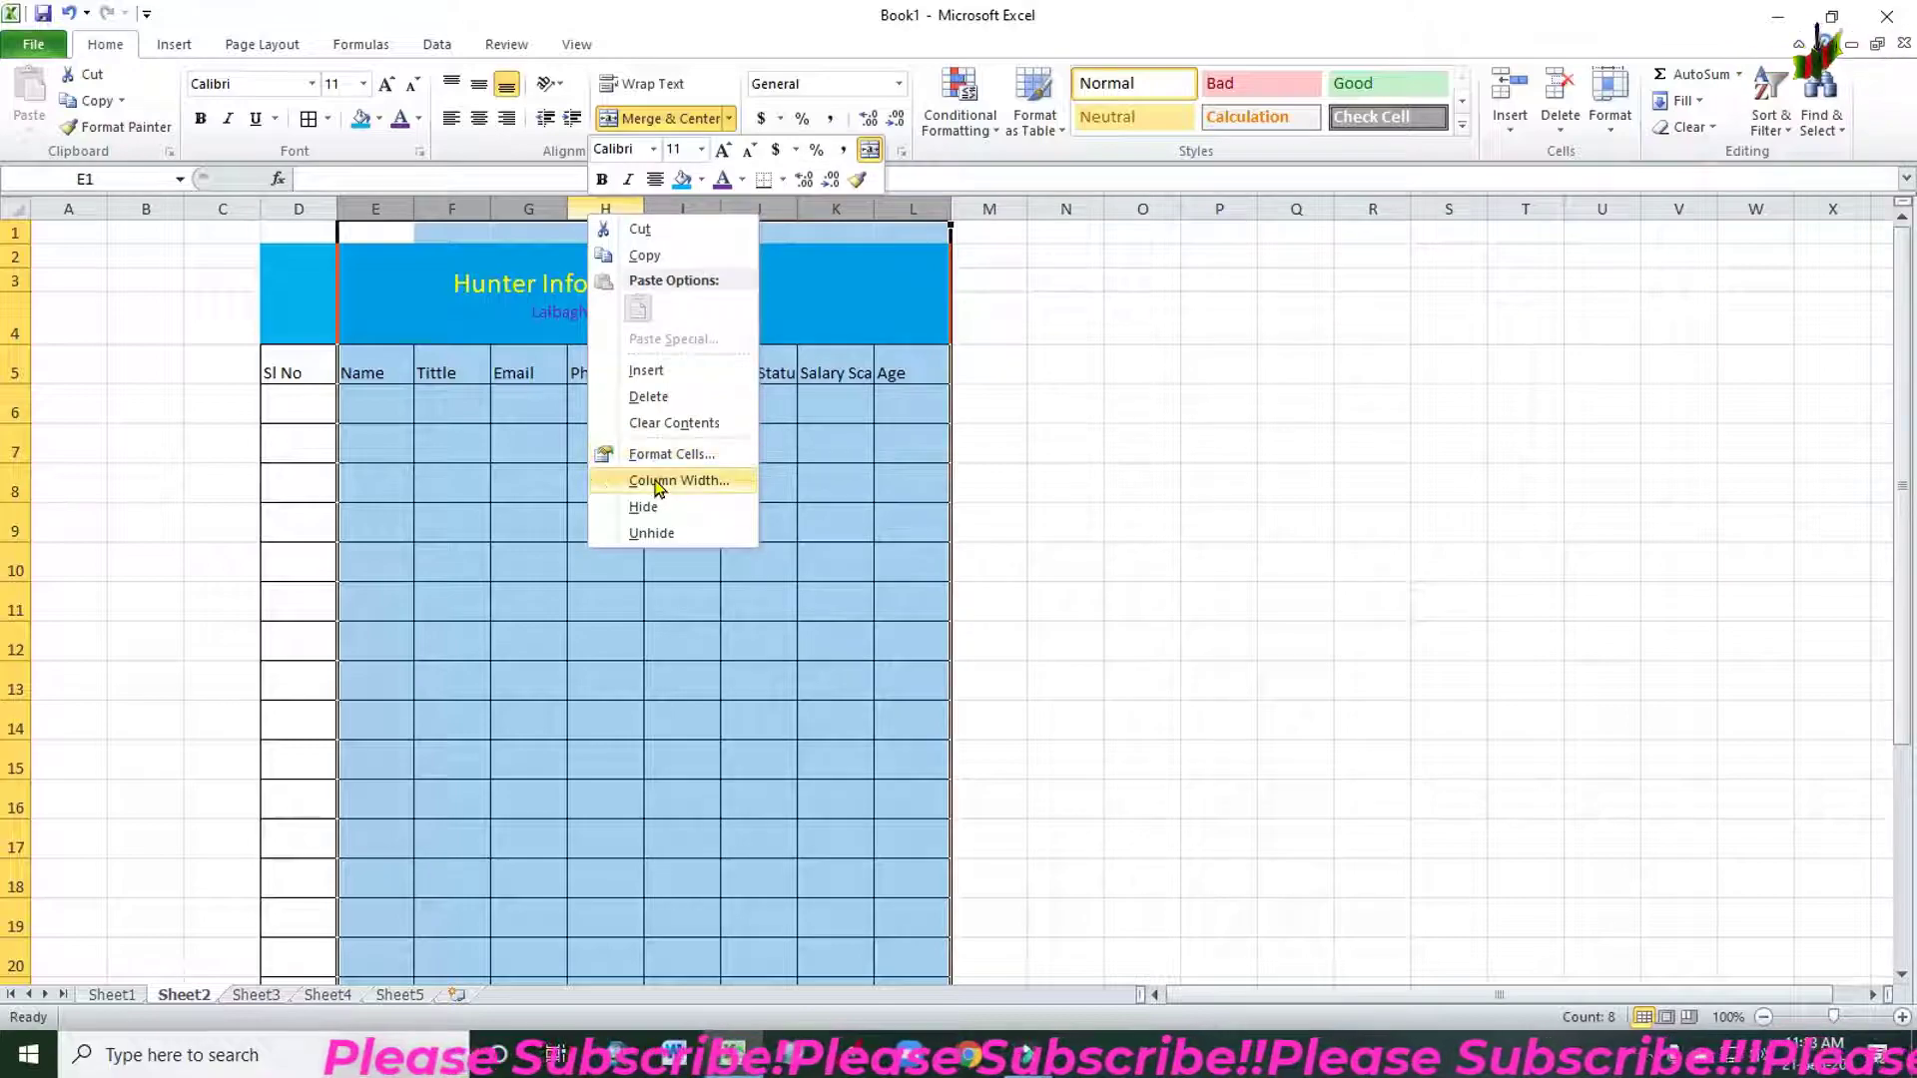
{"action": "left_click", "coordinate": [644, 421]}
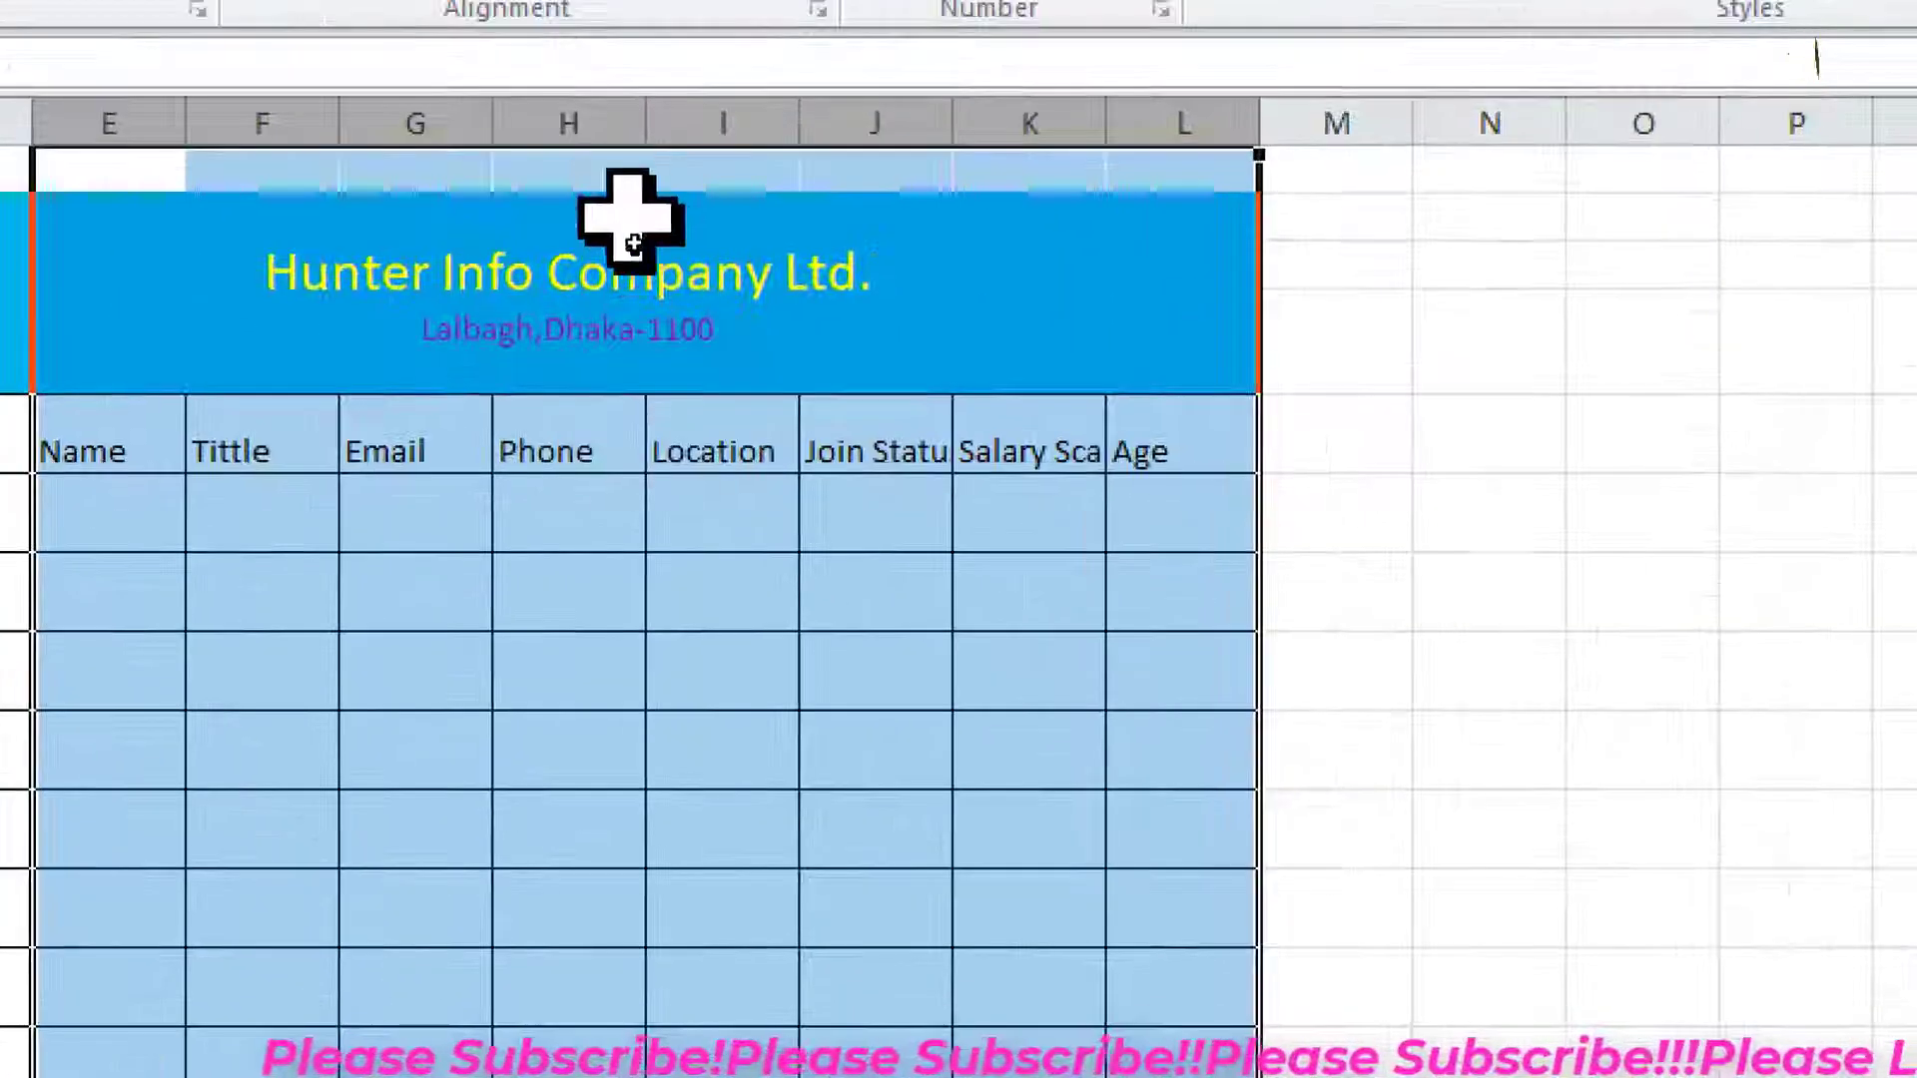
{"action": "right_click", "coordinate": [611, 135]}
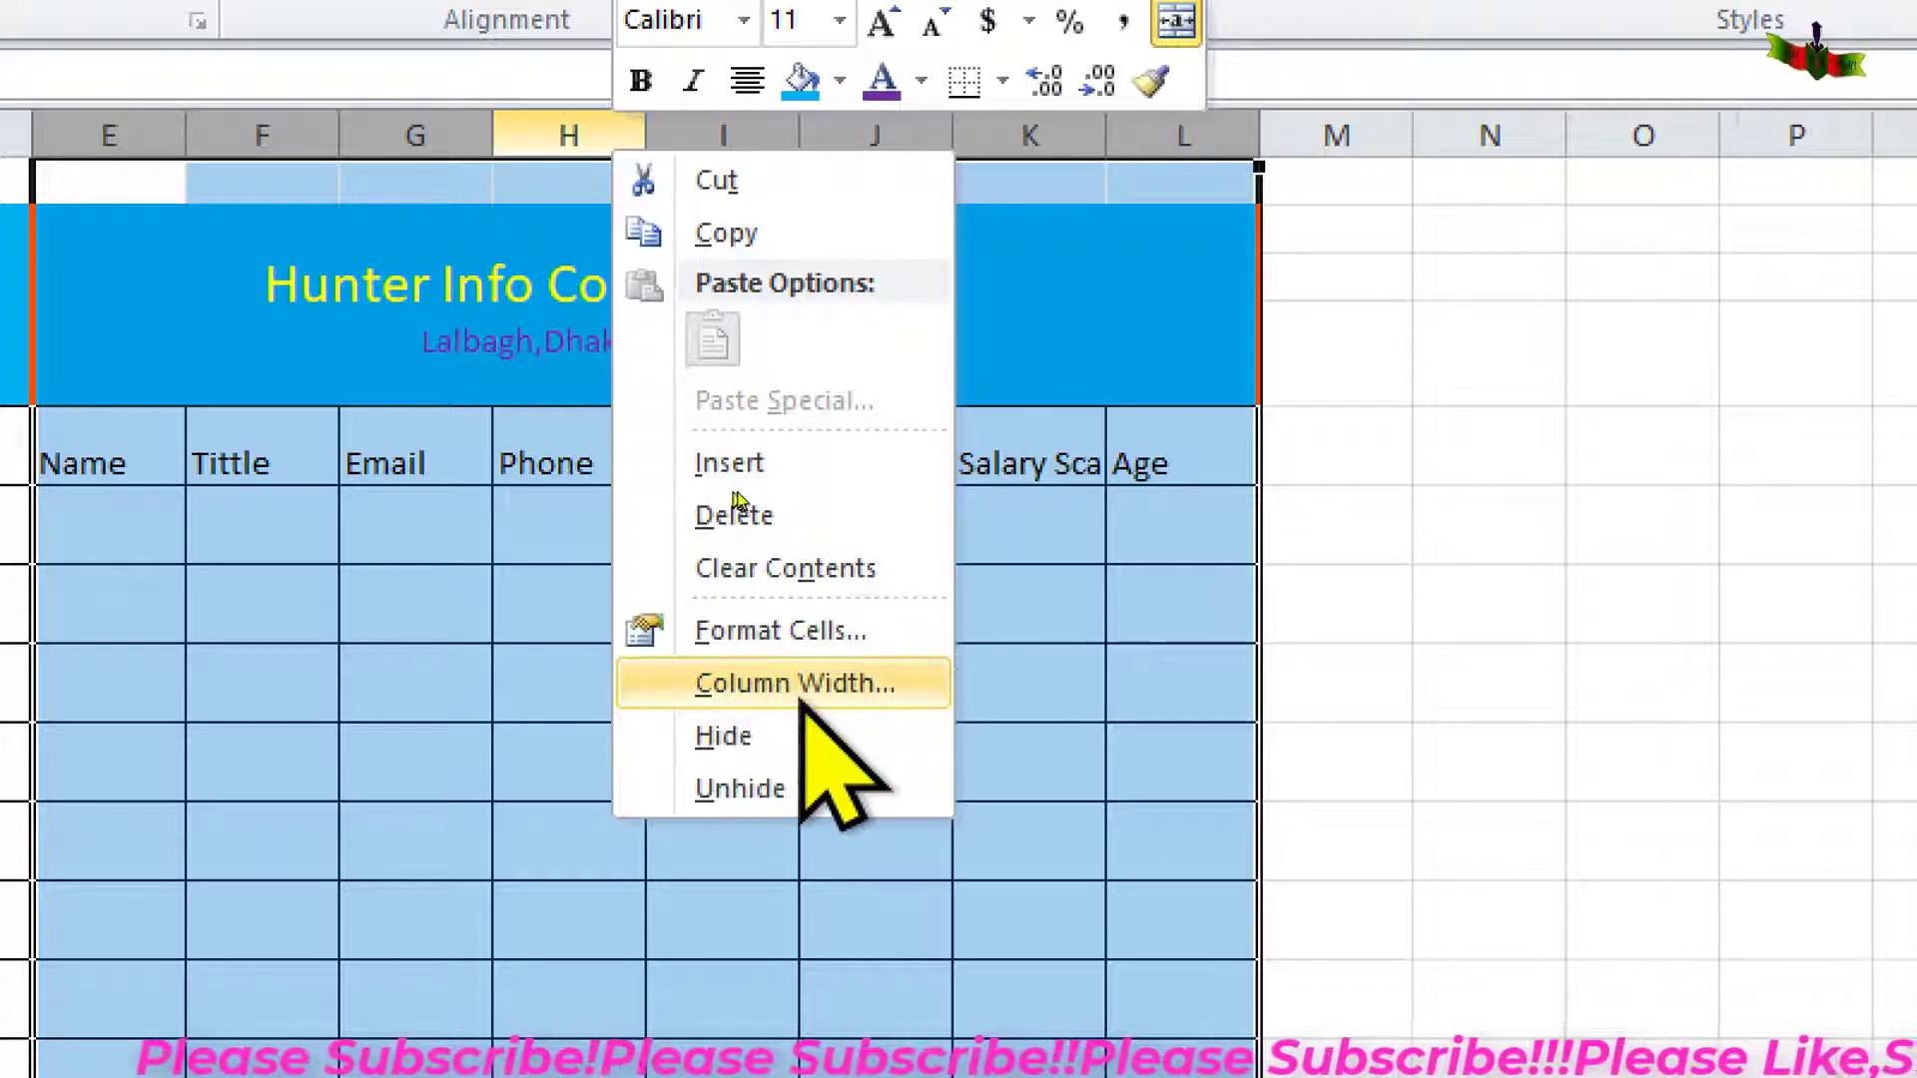
{"action": "left_click", "coordinate": [856, 685]}
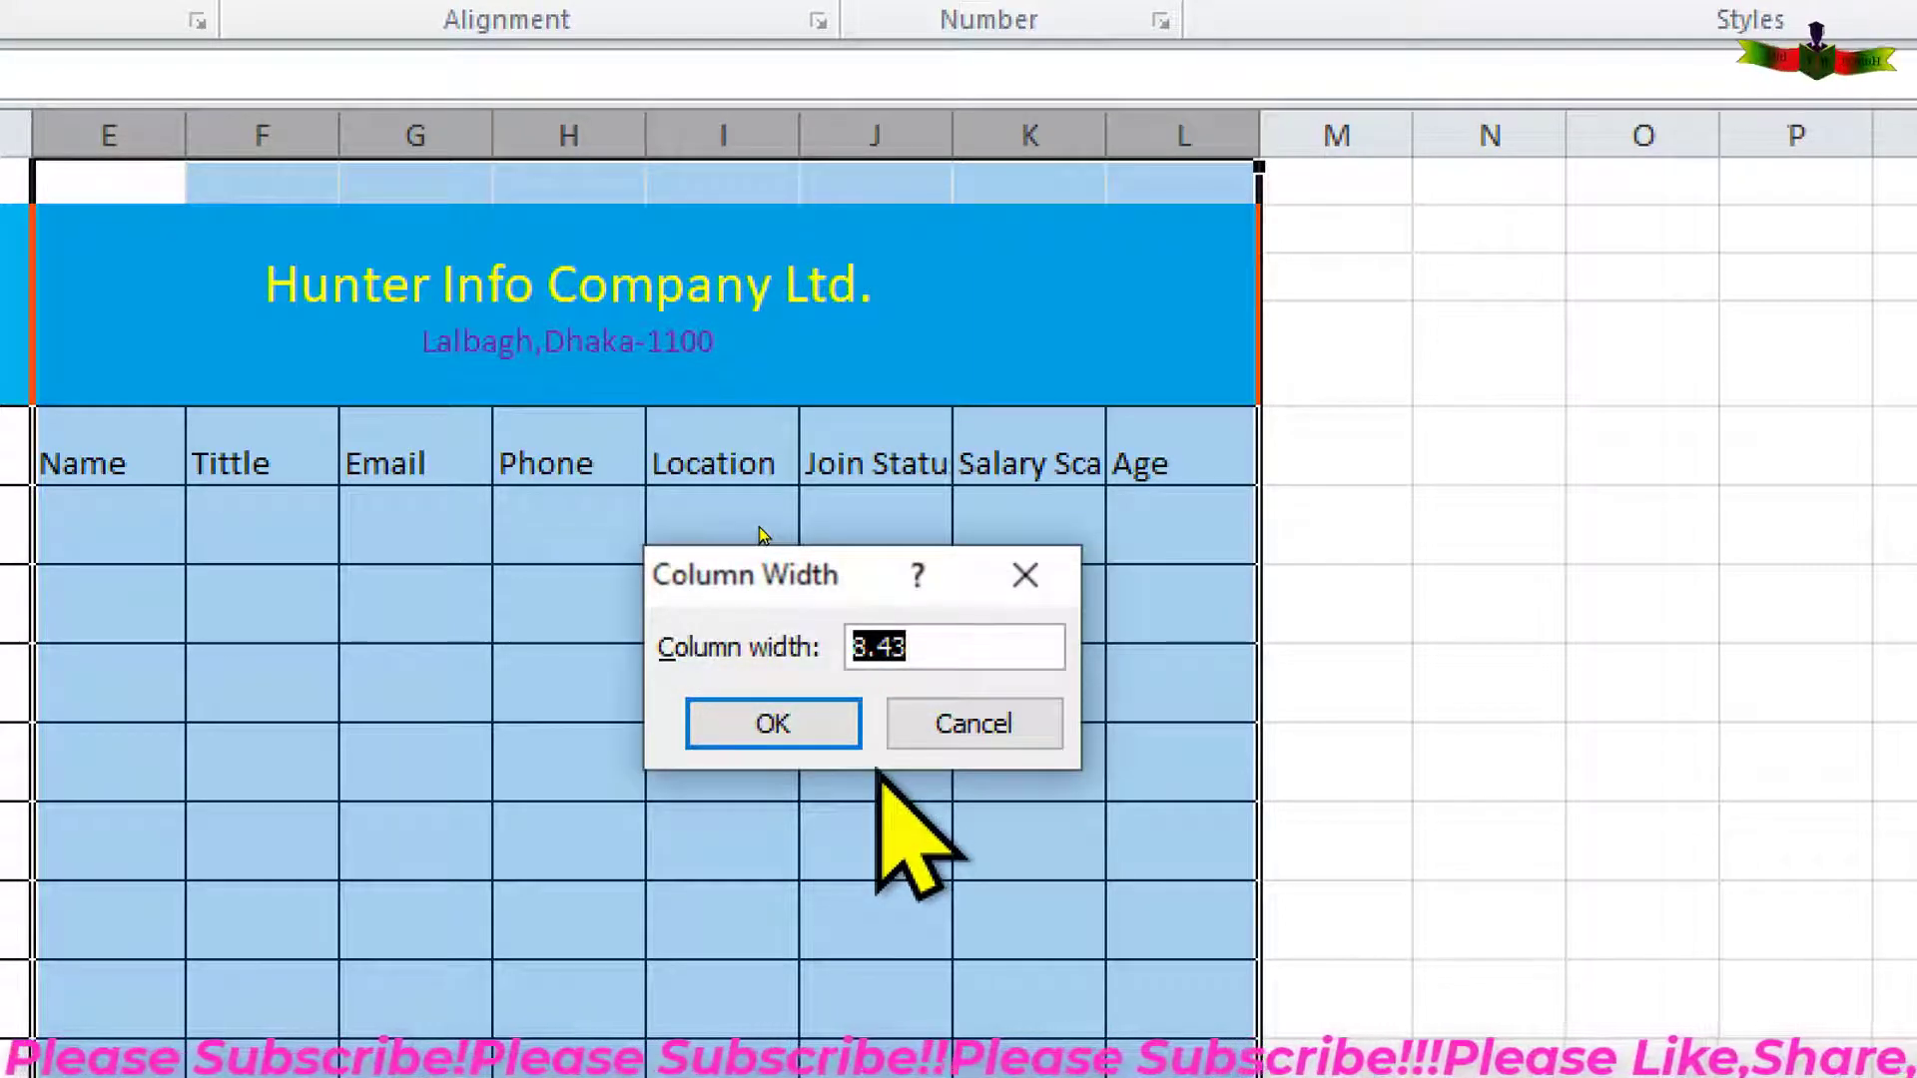
{"action": "key", "text": "BackSpace"}
{"action": "type", "text": "20"}
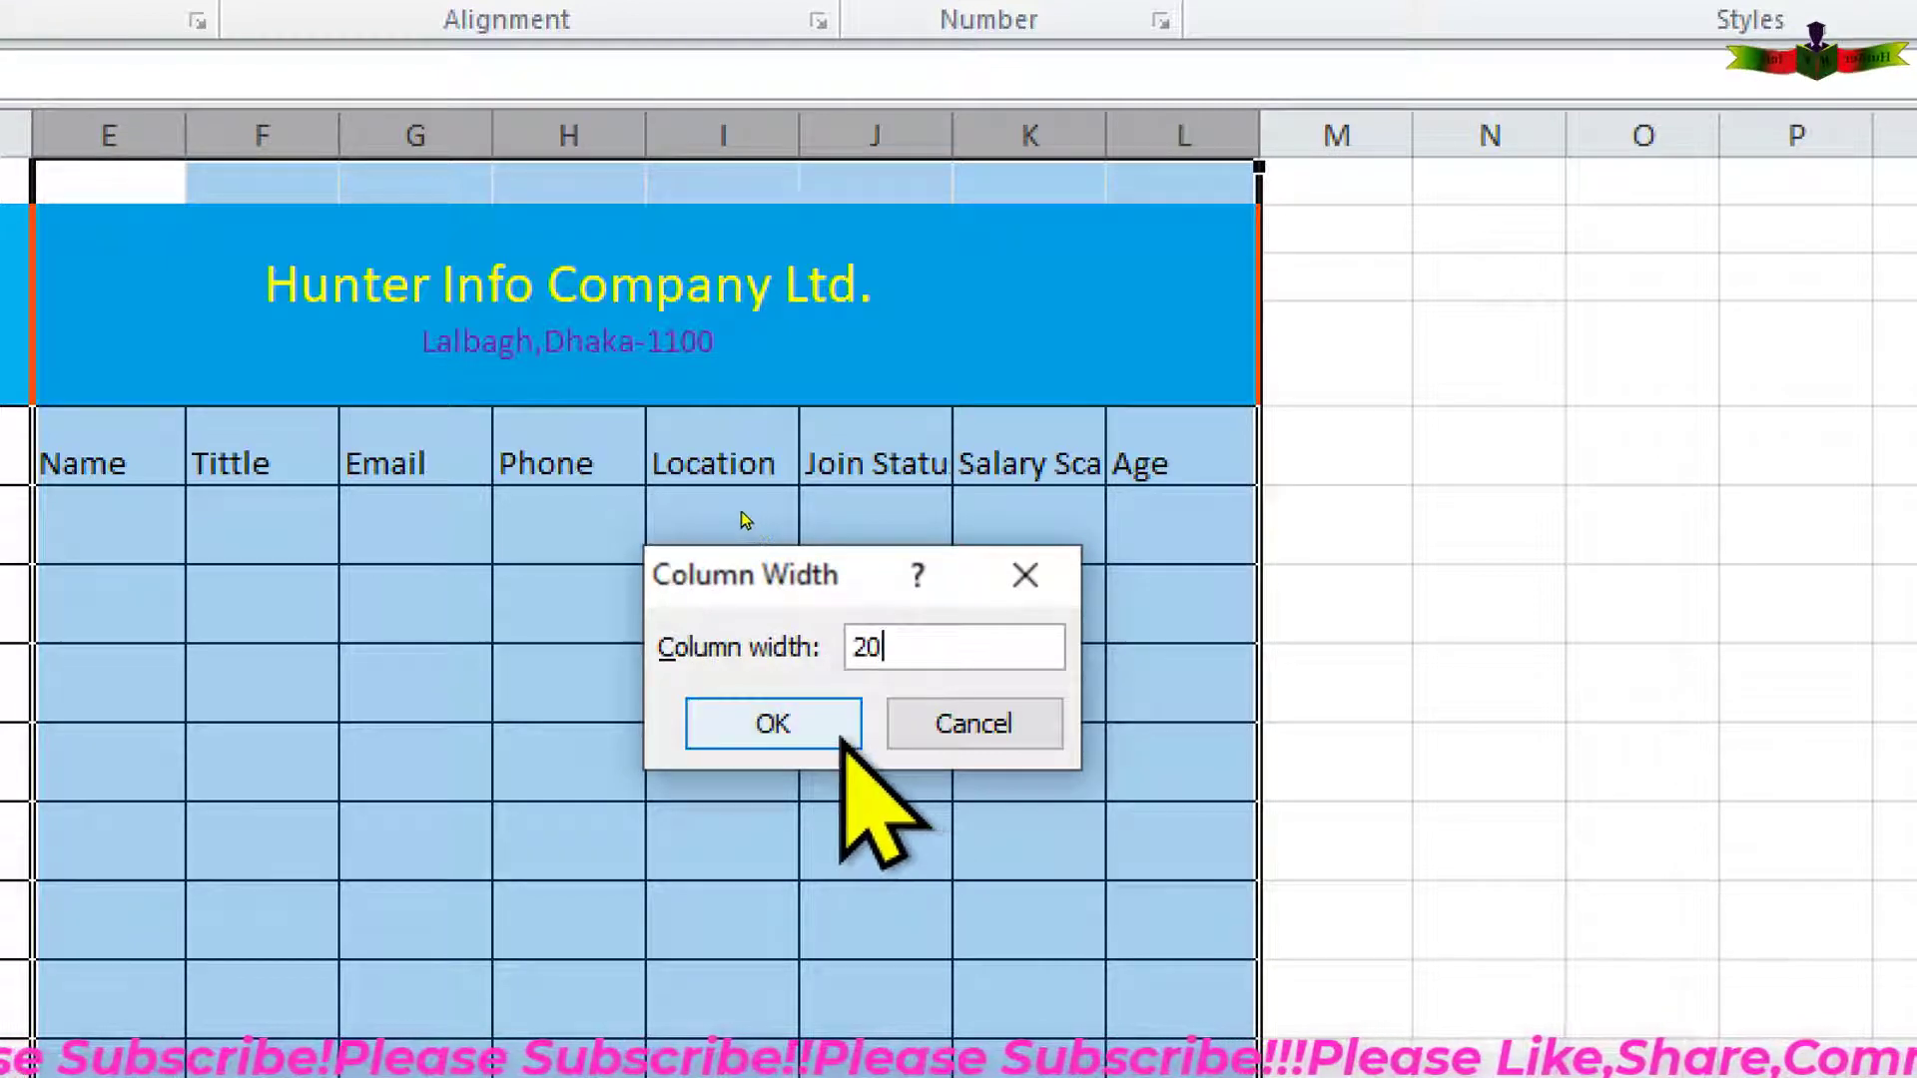
{"action": "left_click", "coordinate": [840, 741]}
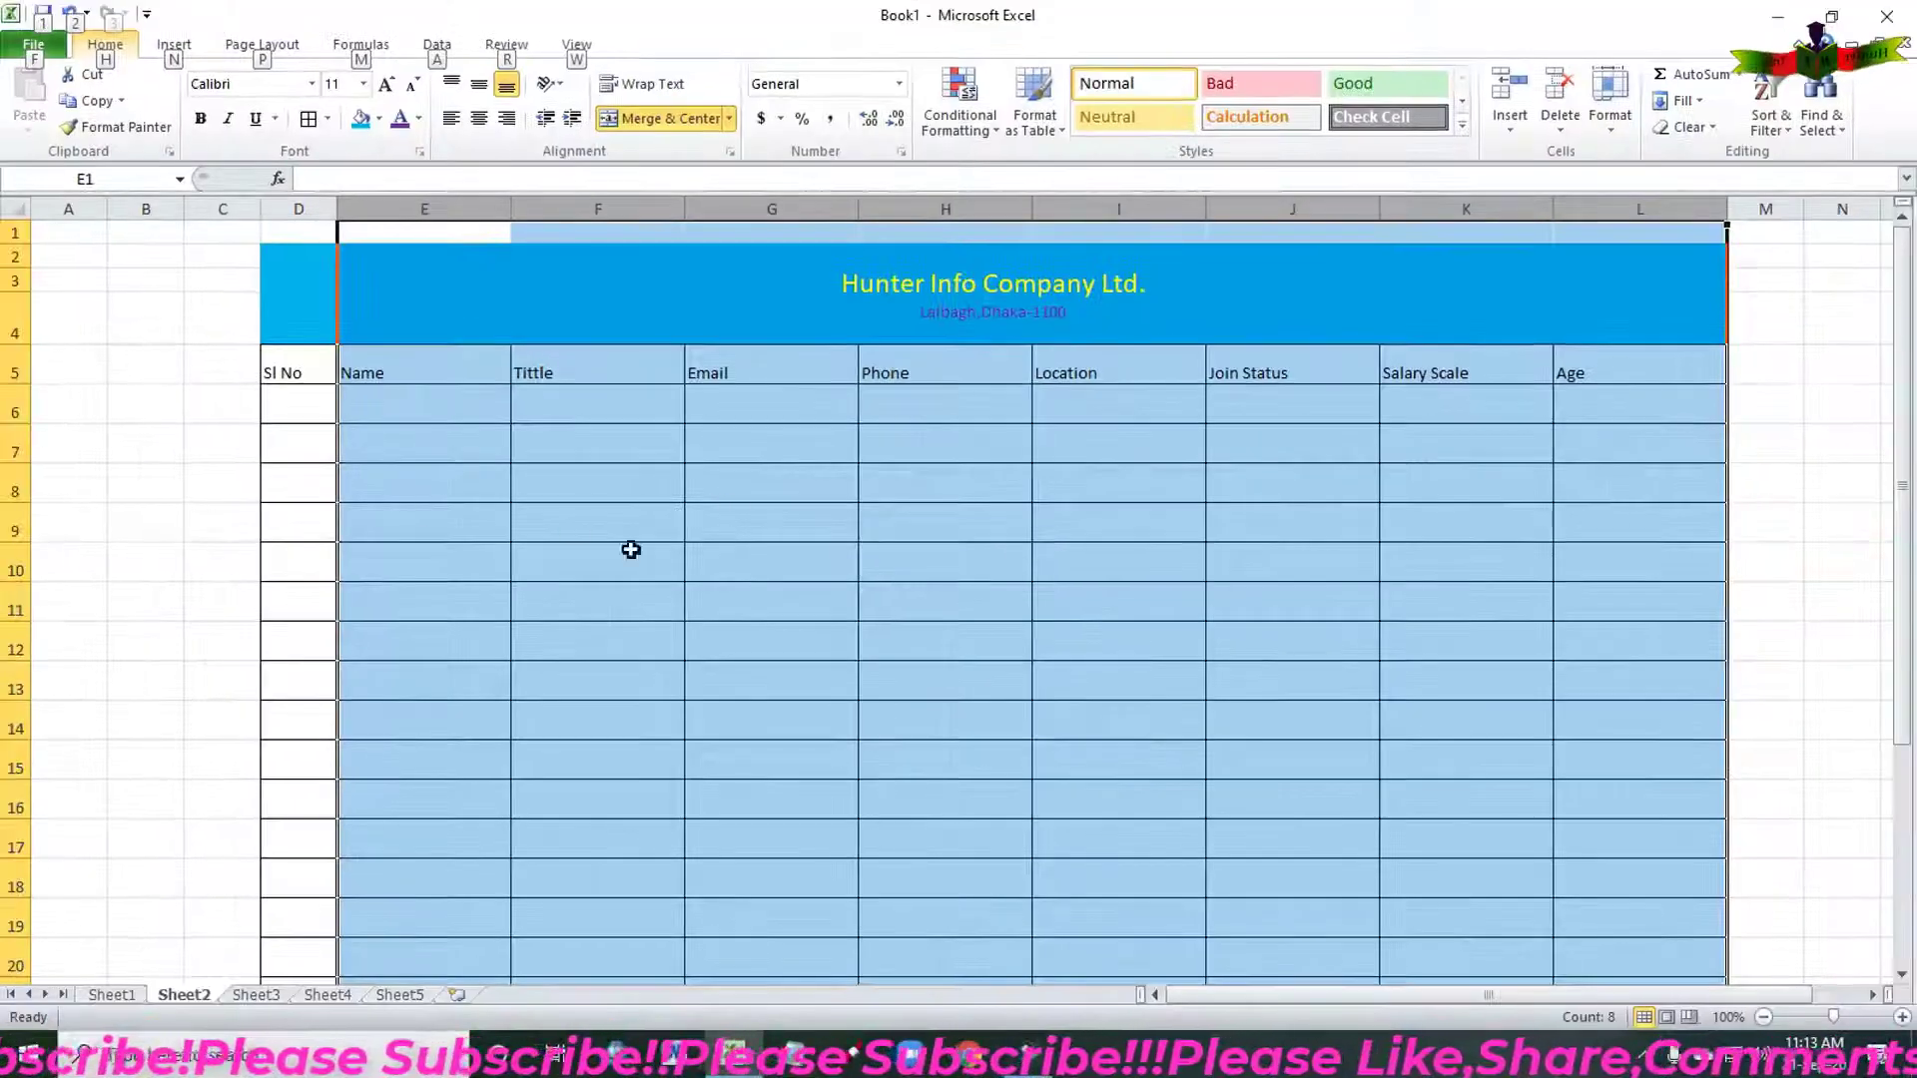
{"action": "left_click", "coordinate": [231, 404]}
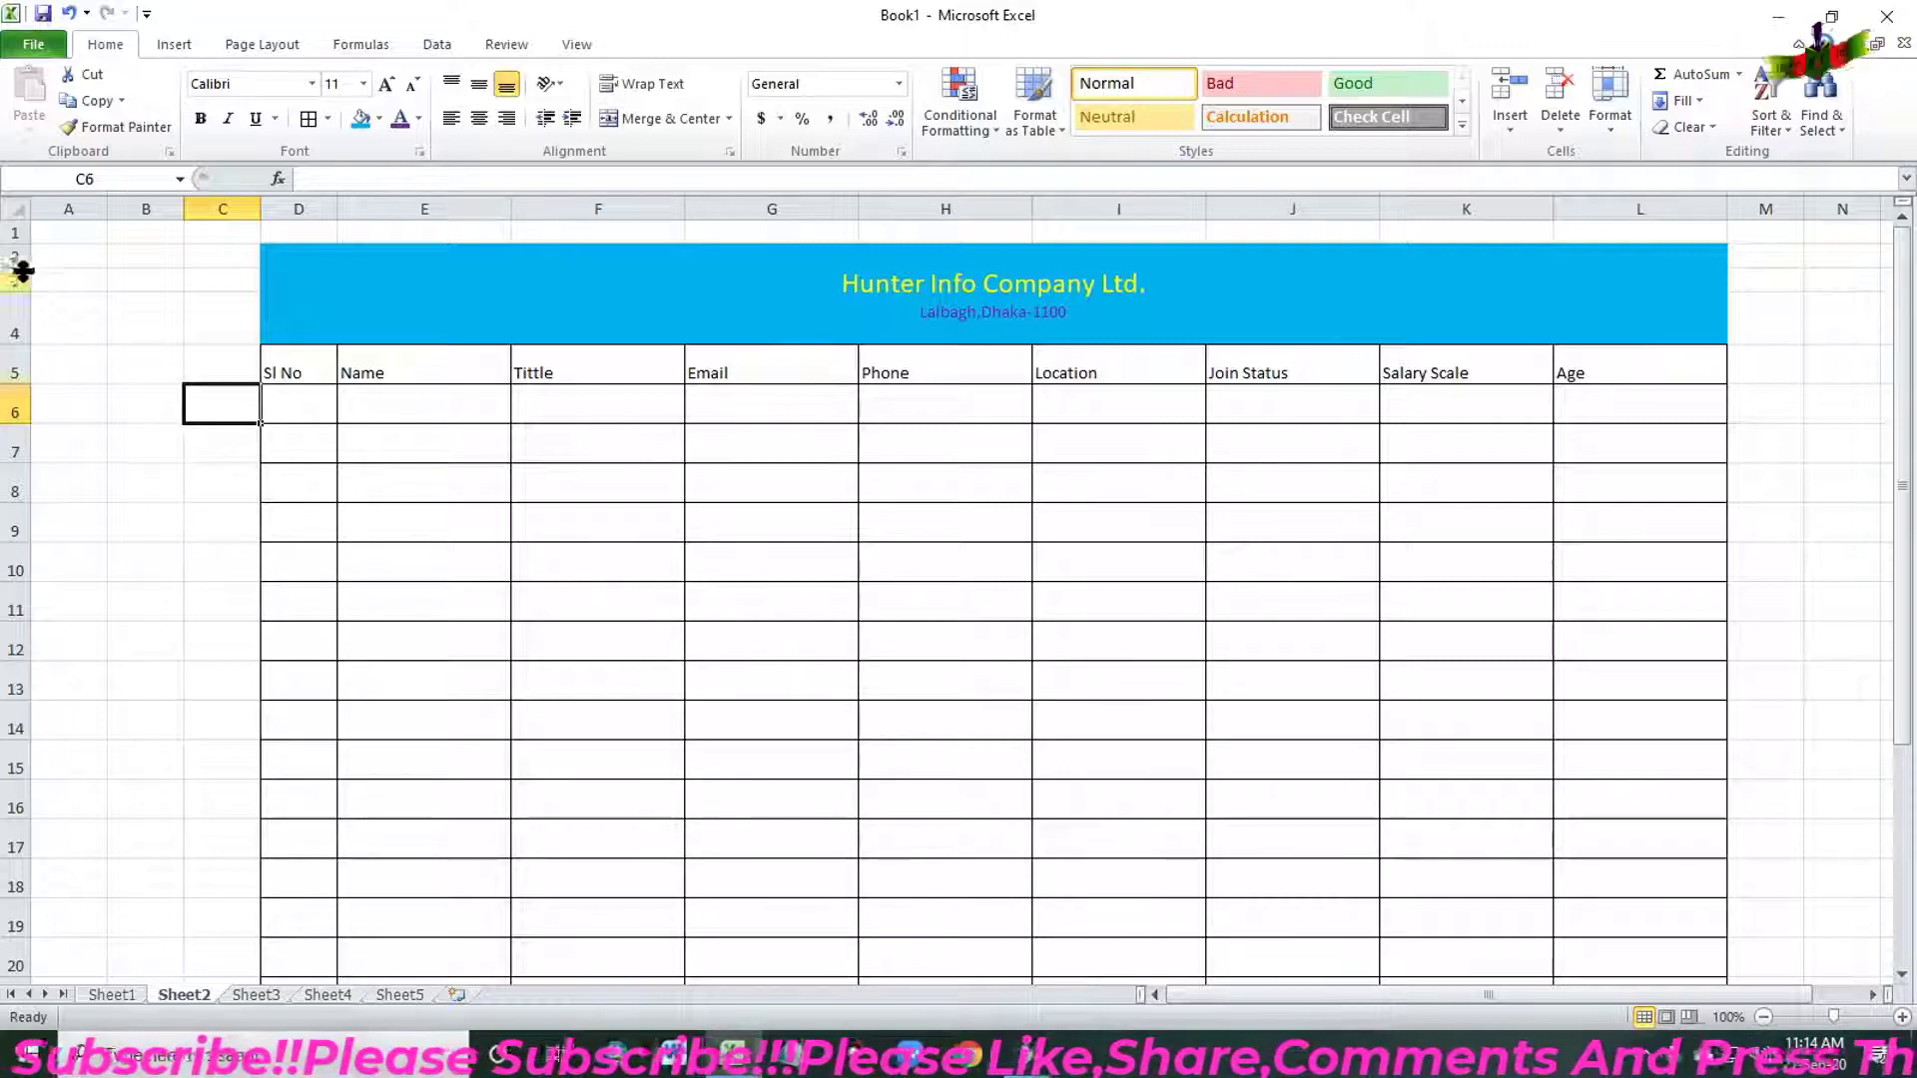
Step: Select the whole sheet and change its font to Times New Roman
{"action": "left_click", "coordinate": [24, 209]}
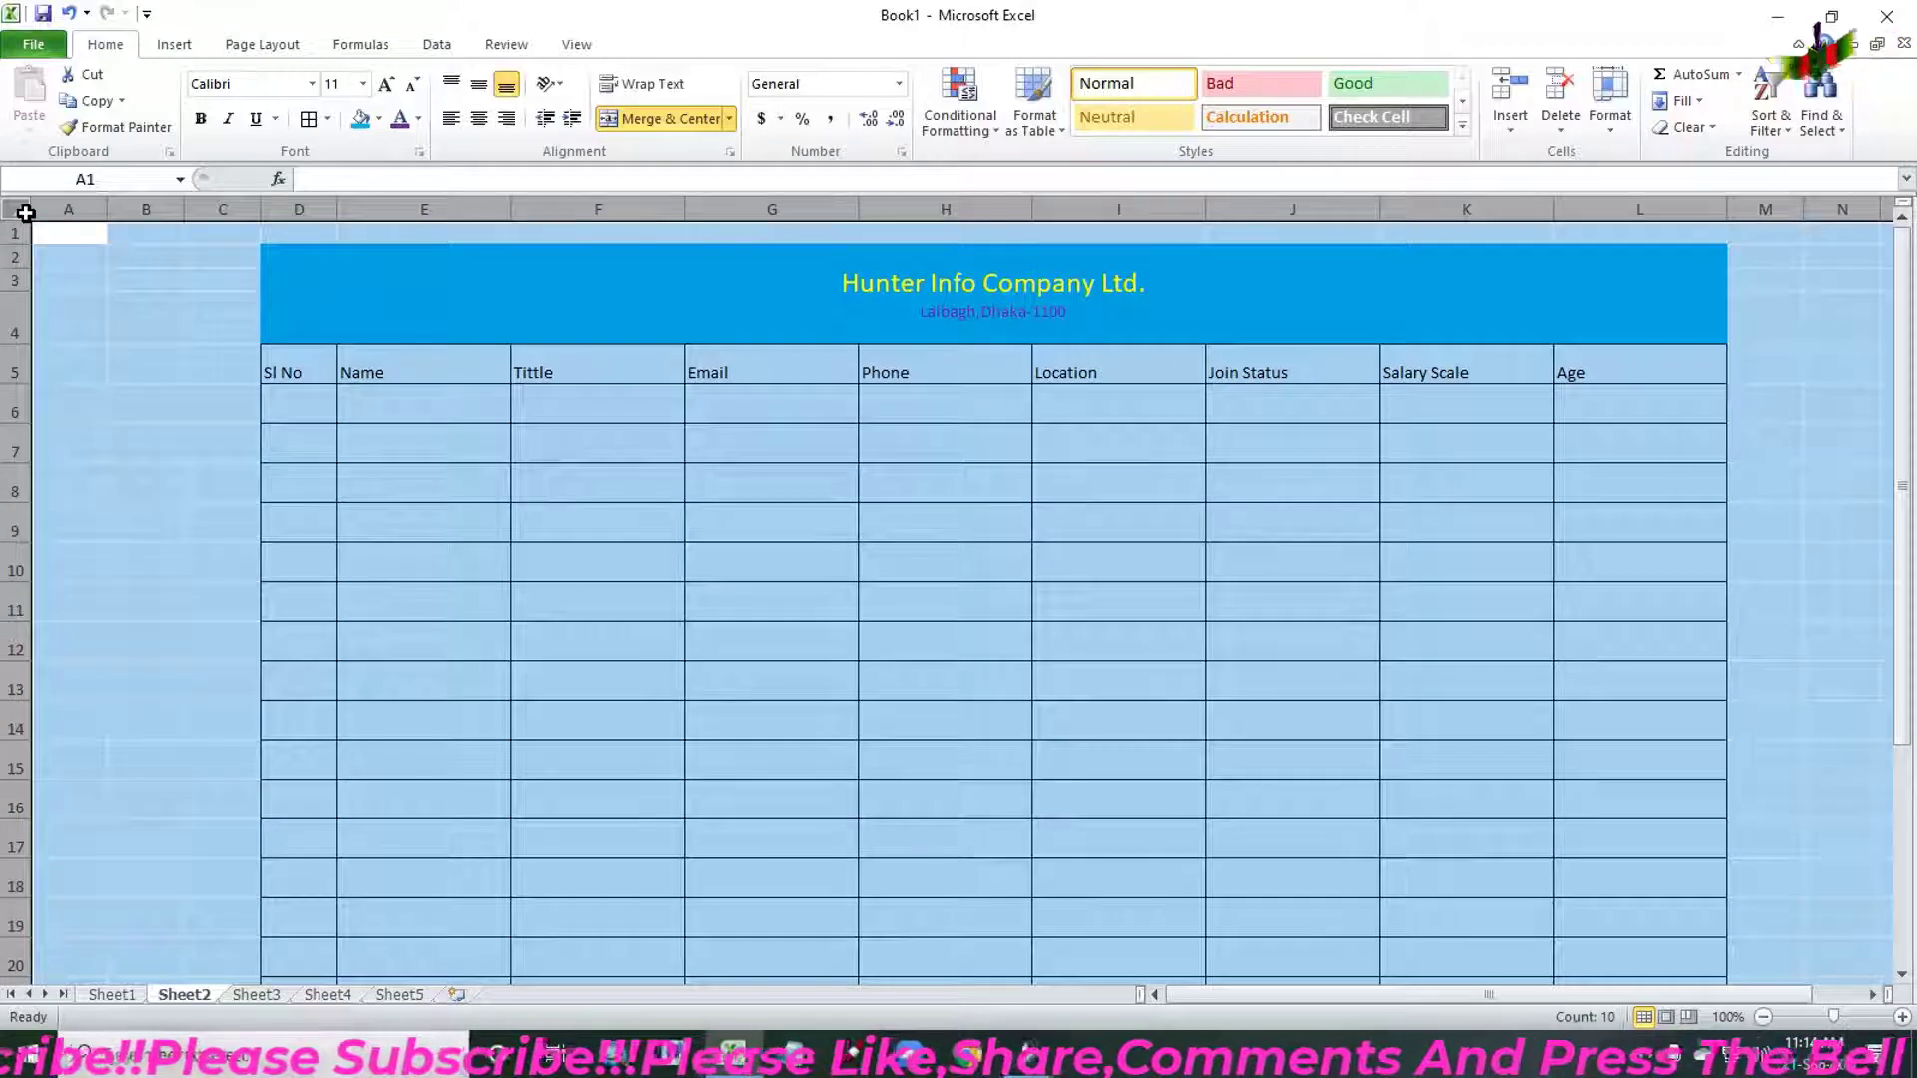
{"action": "left_click", "coordinate": [313, 85]}
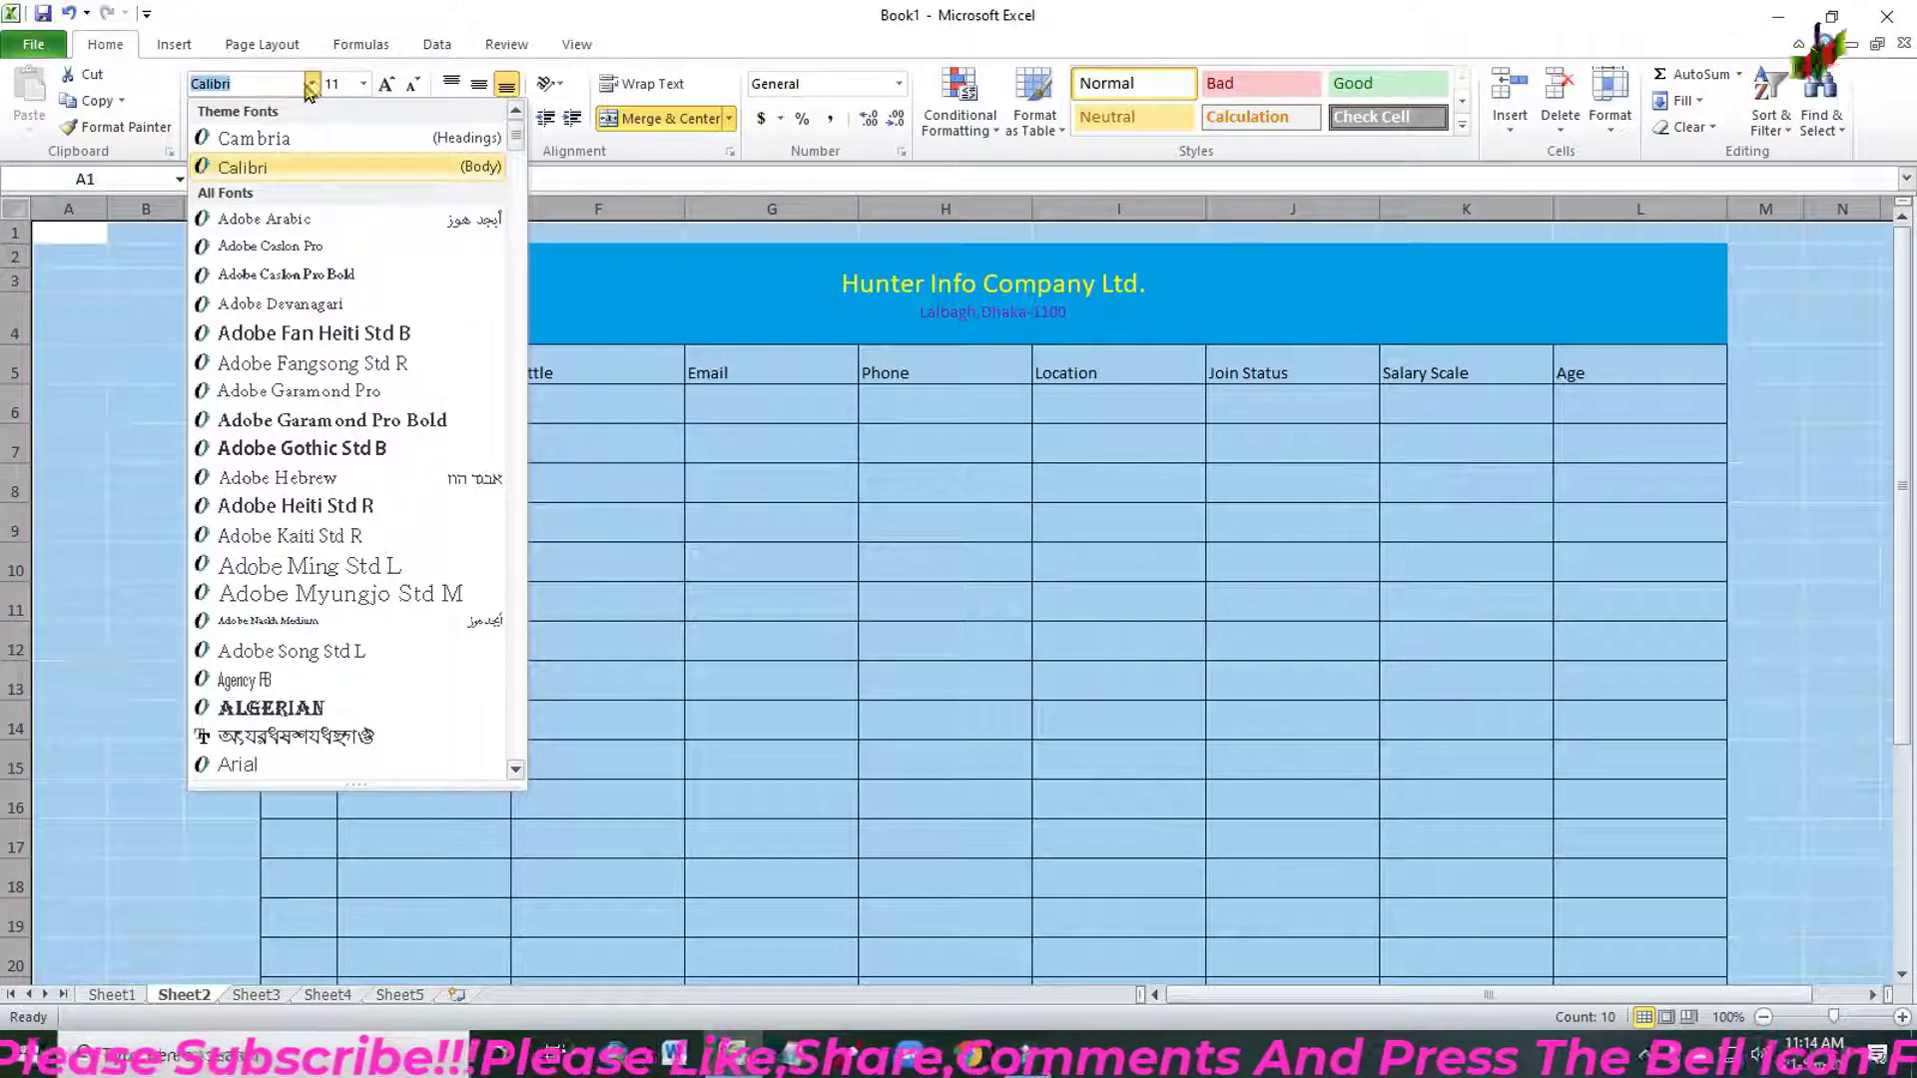
{"action": "left_click", "coordinate": [249, 88]}
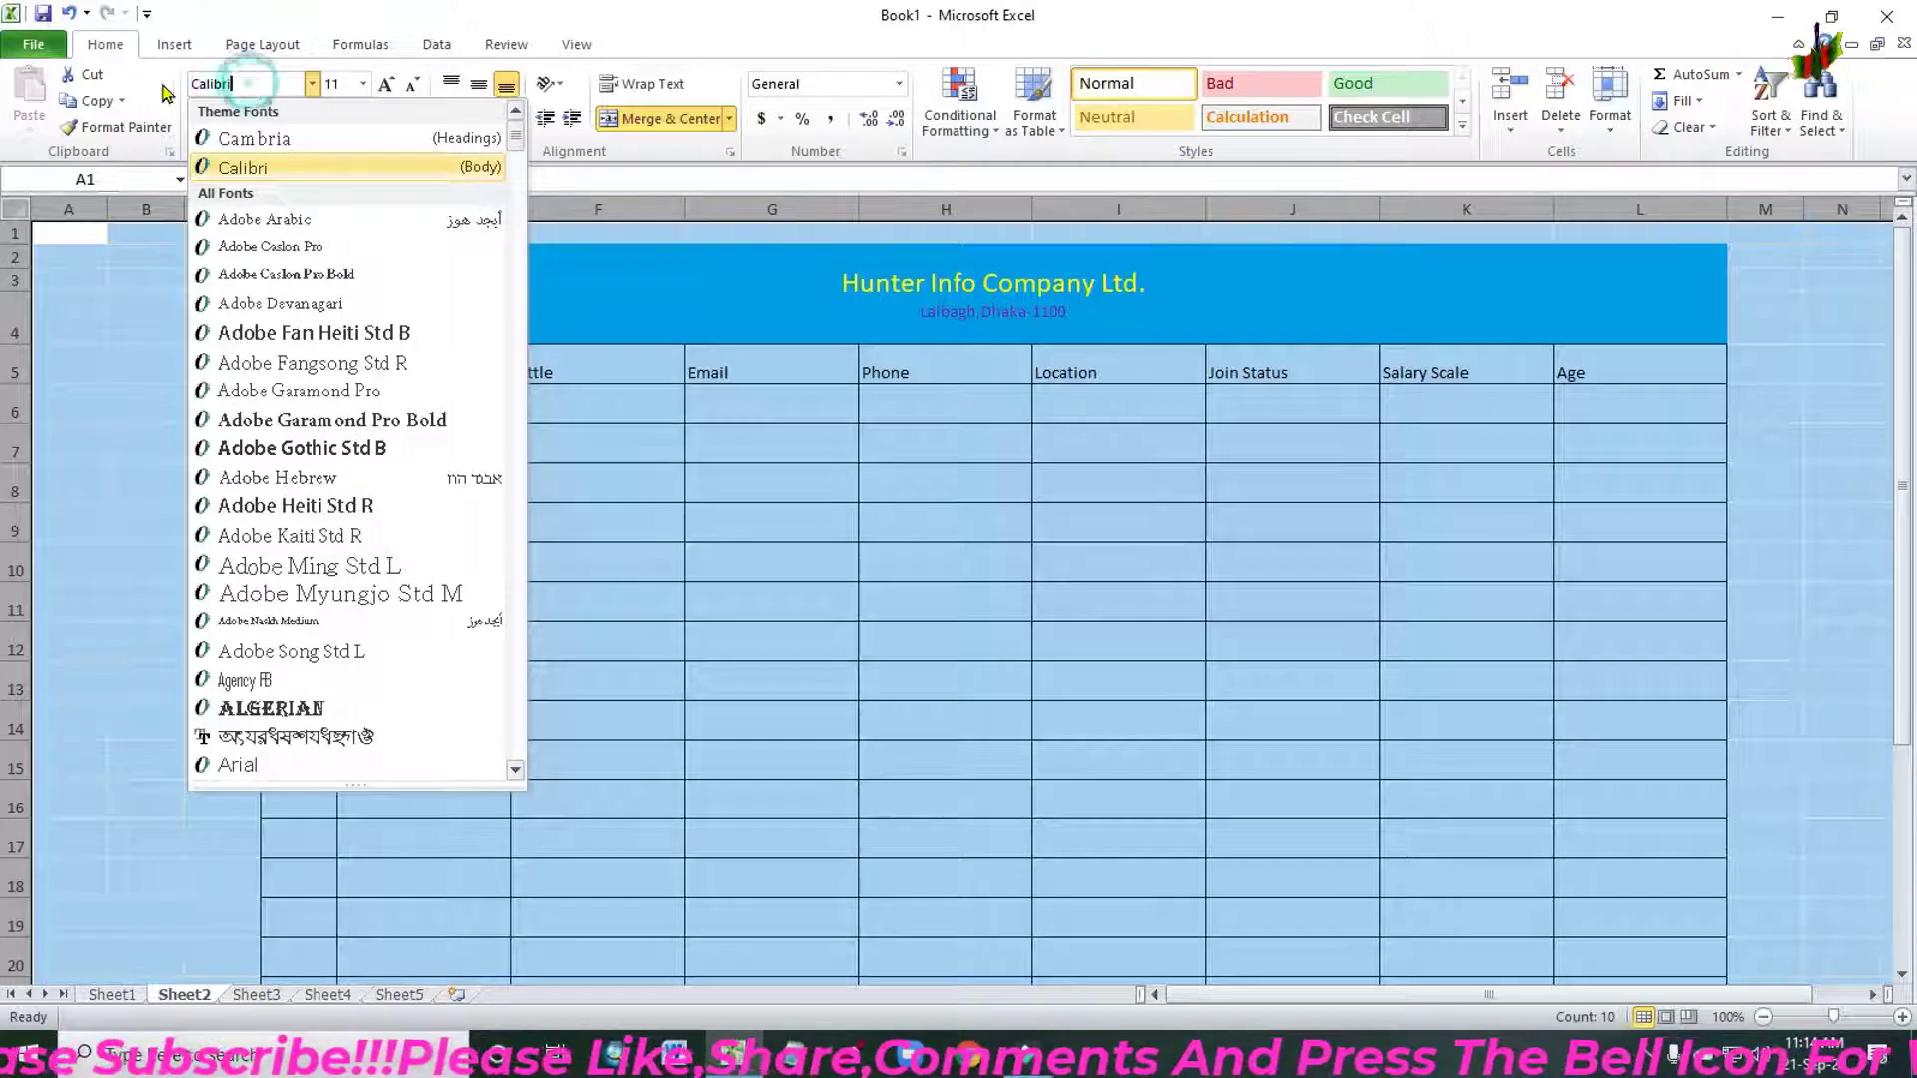
{"action": "left_click", "coordinate": [242, 86]}
{"action": "left_click", "coordinate": [242, 86]}
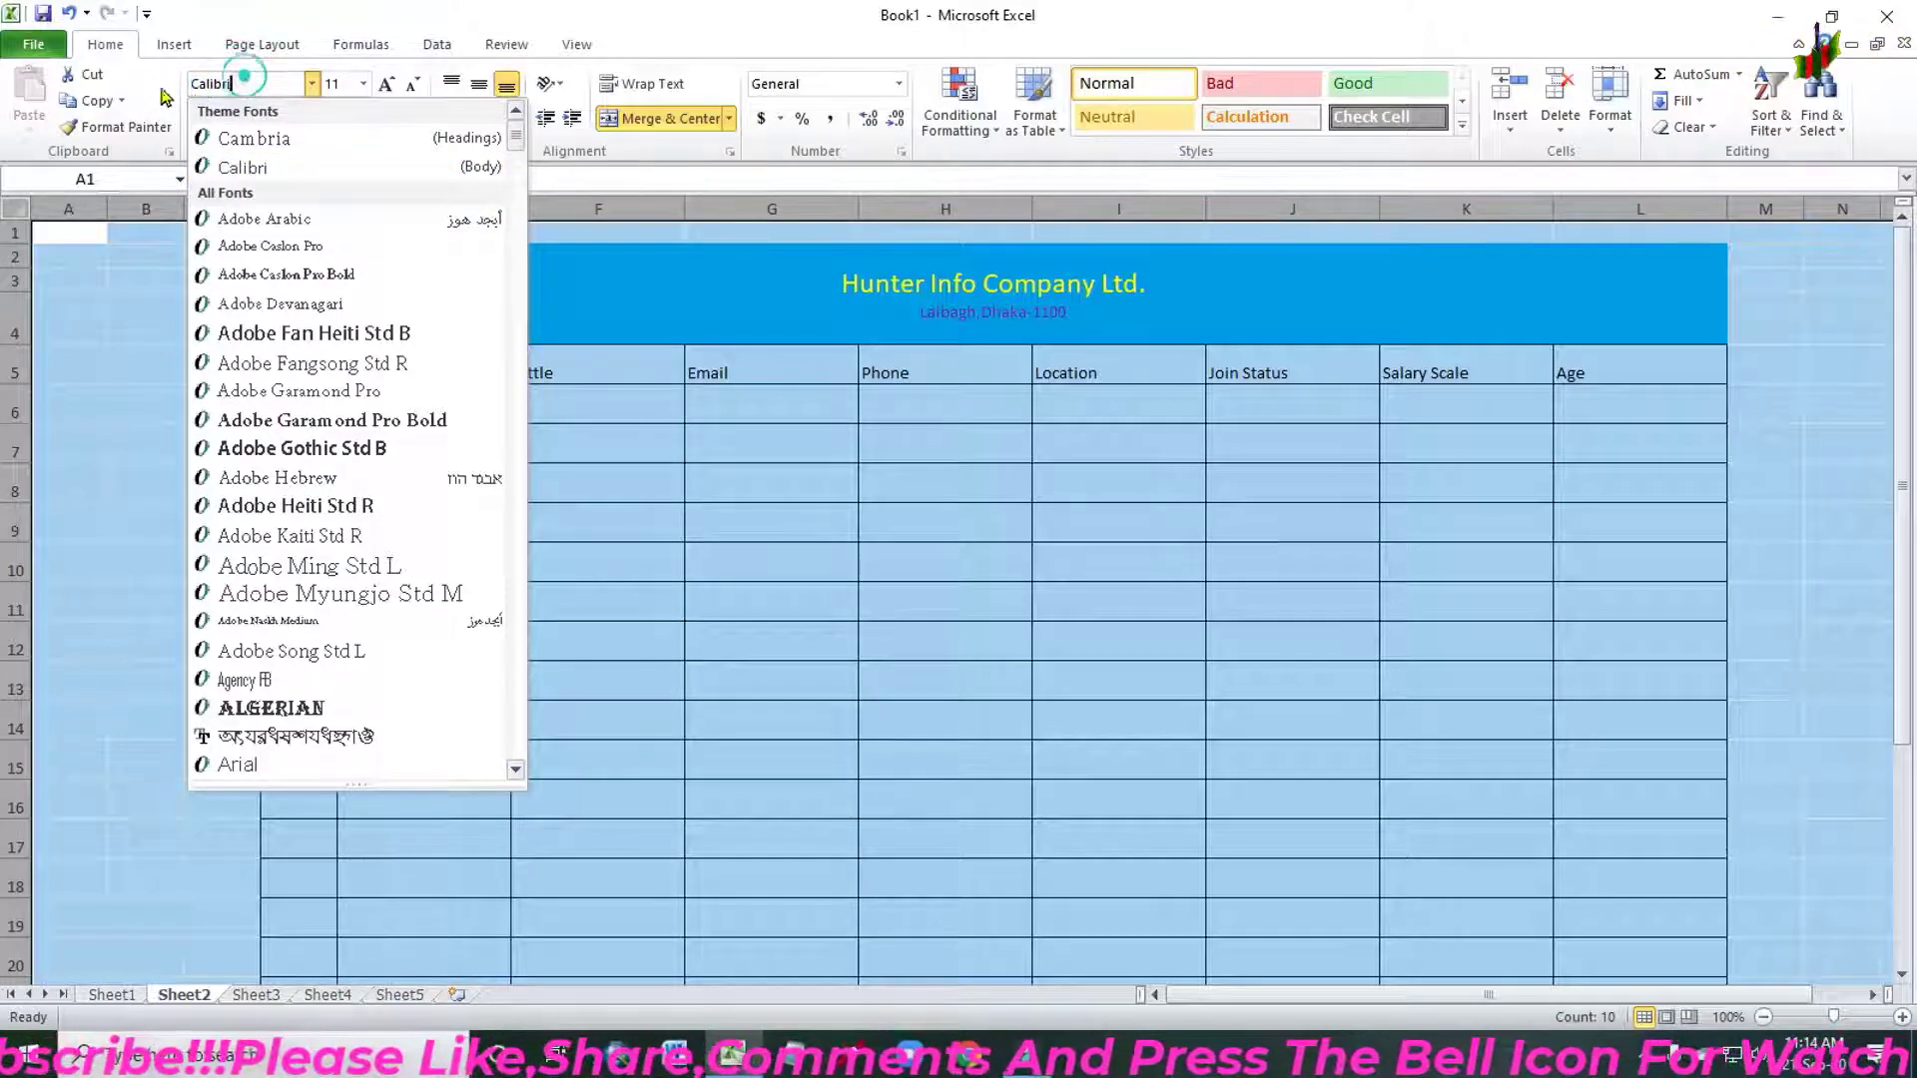
{"action": "left_click", "coordinate": [240, 78]}
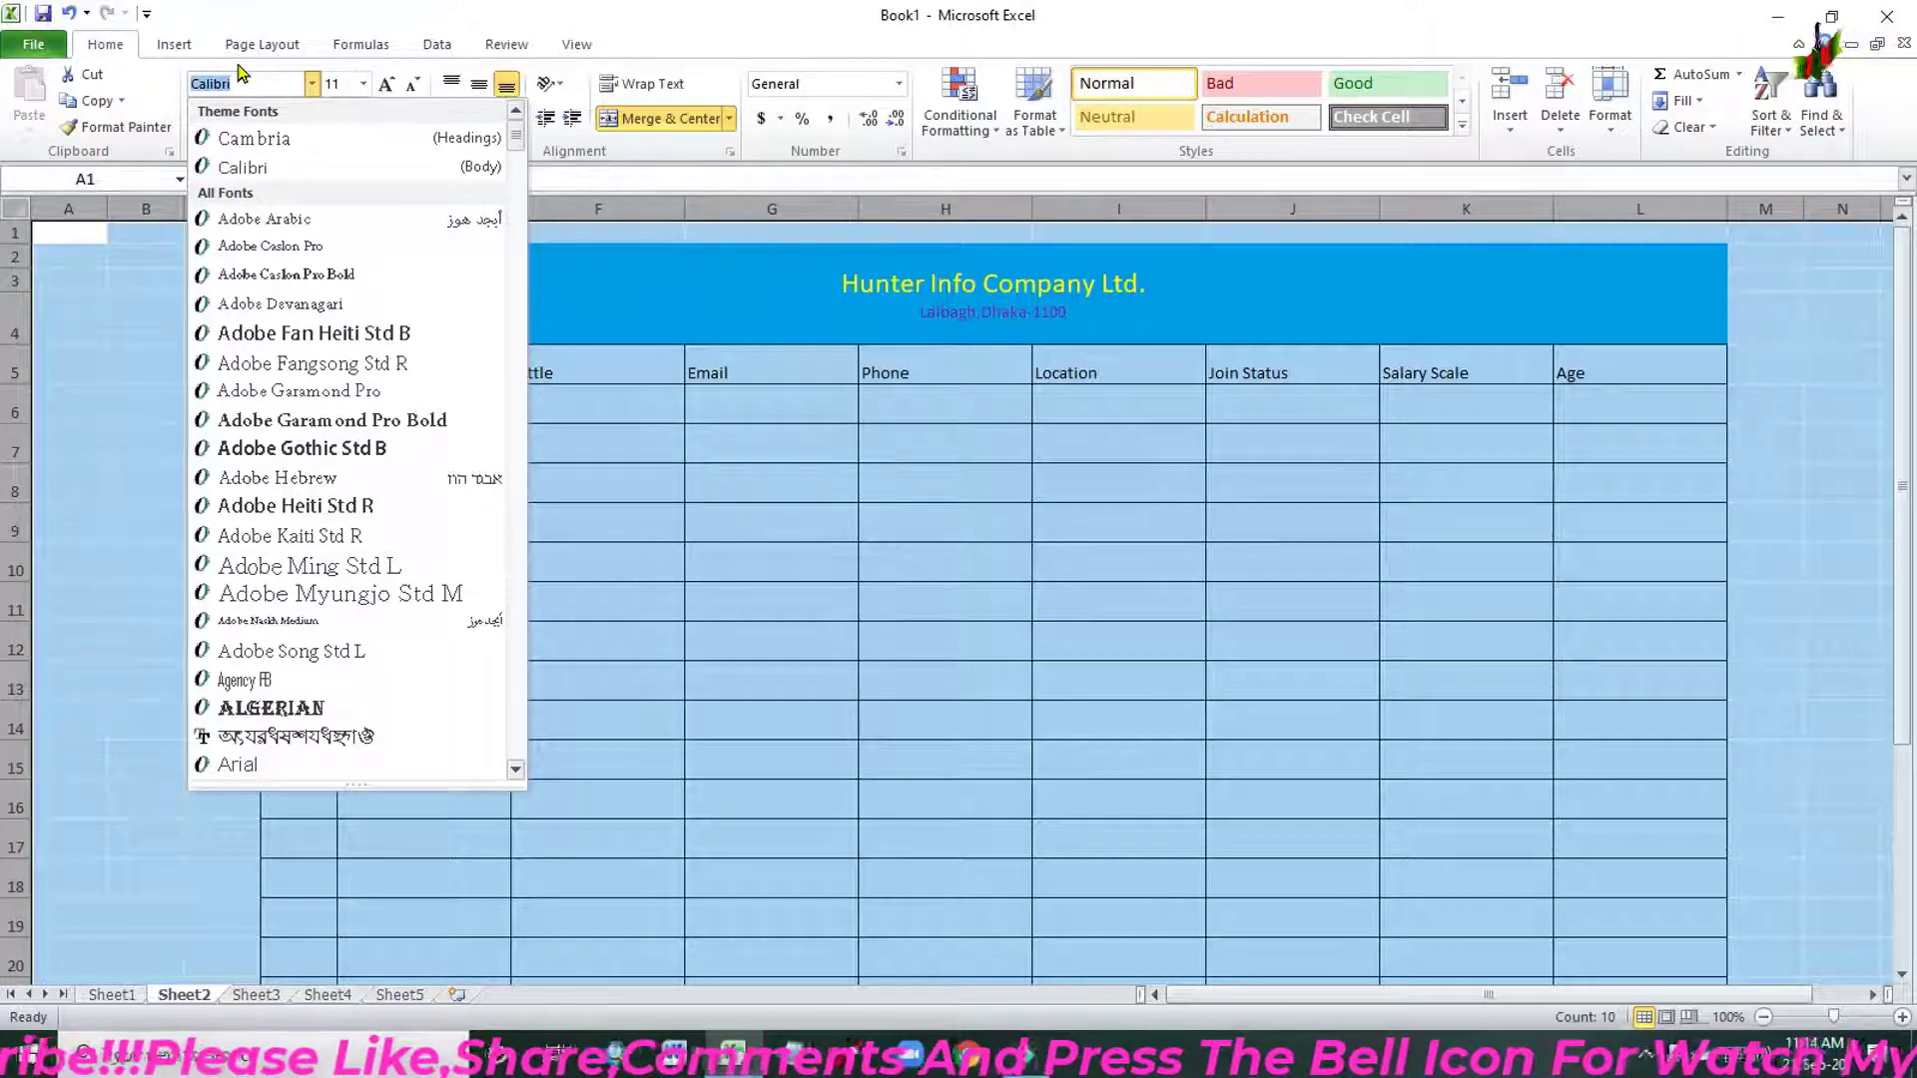
{"action": "type", "text": "Times New Roman"}
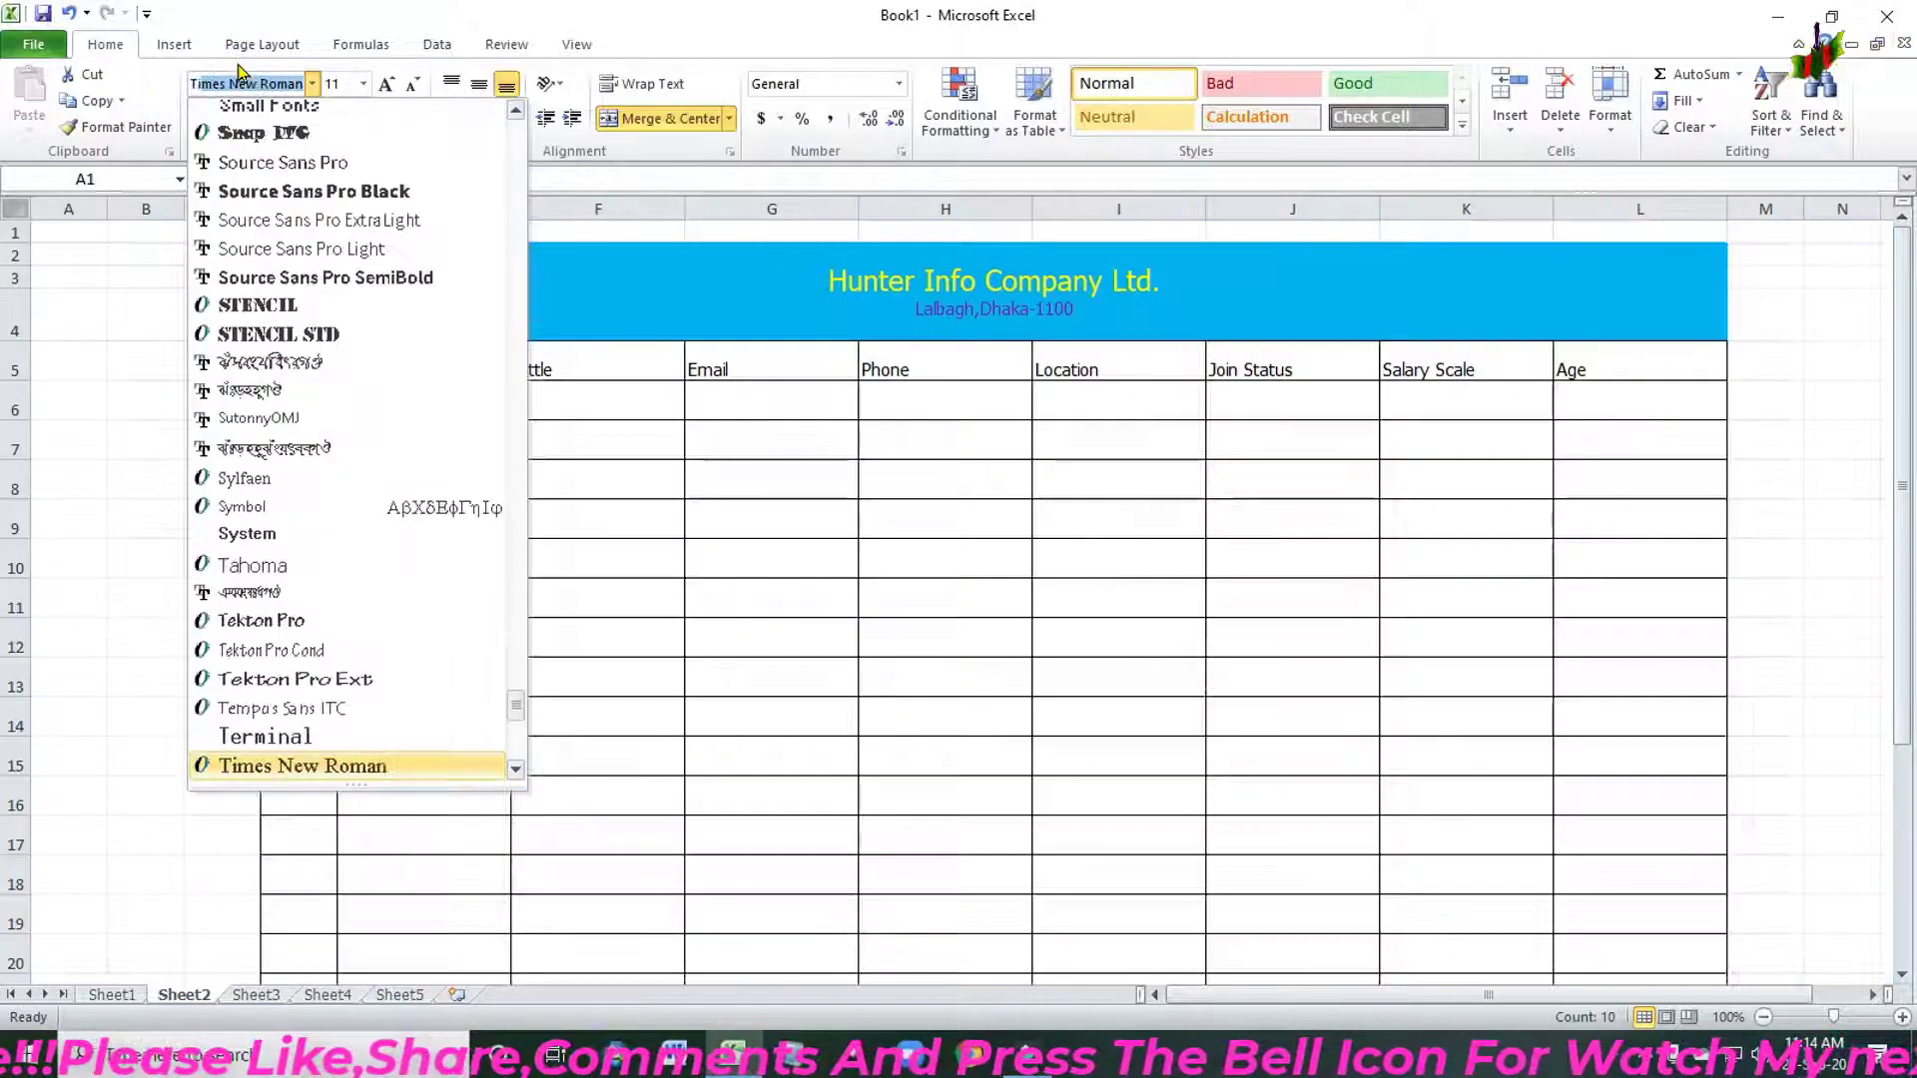
{"action": "key", "text": "Return"}
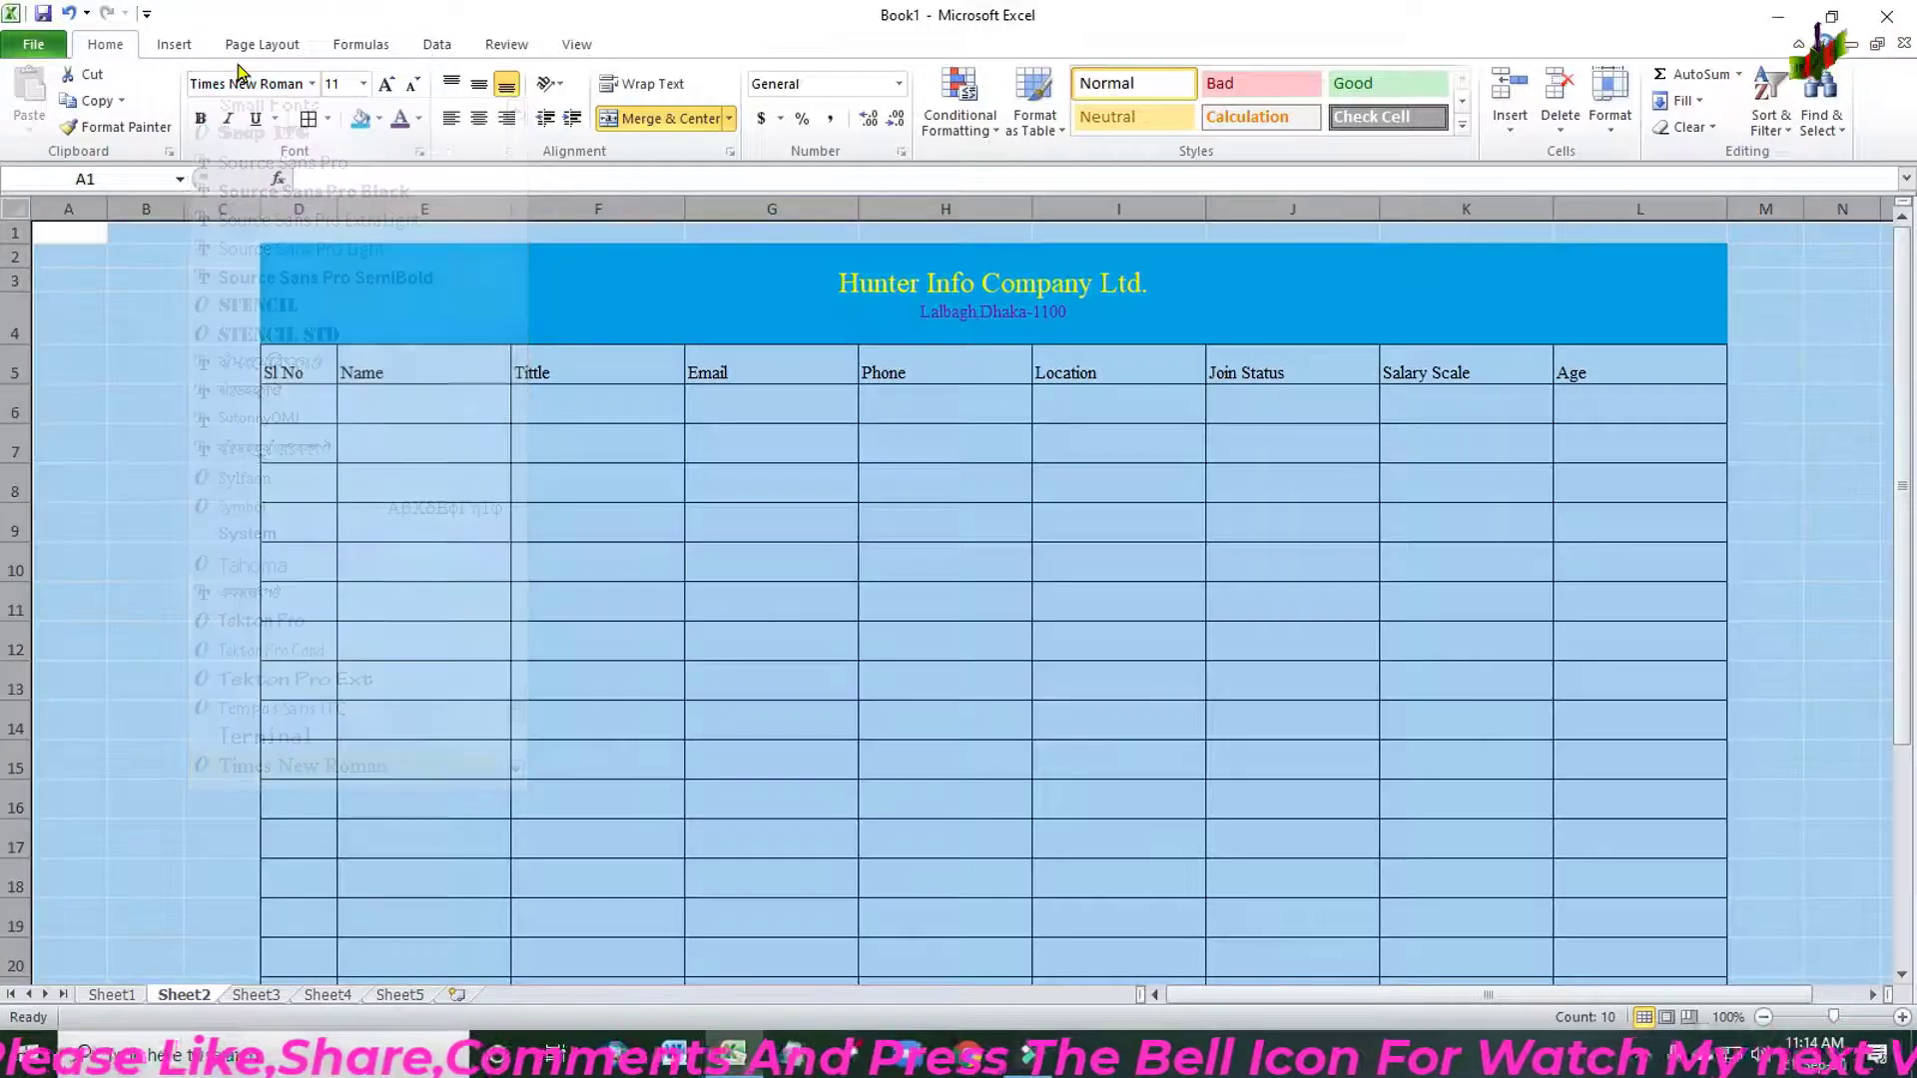
{"action": "left_click", "coordinate": [228, 490]}
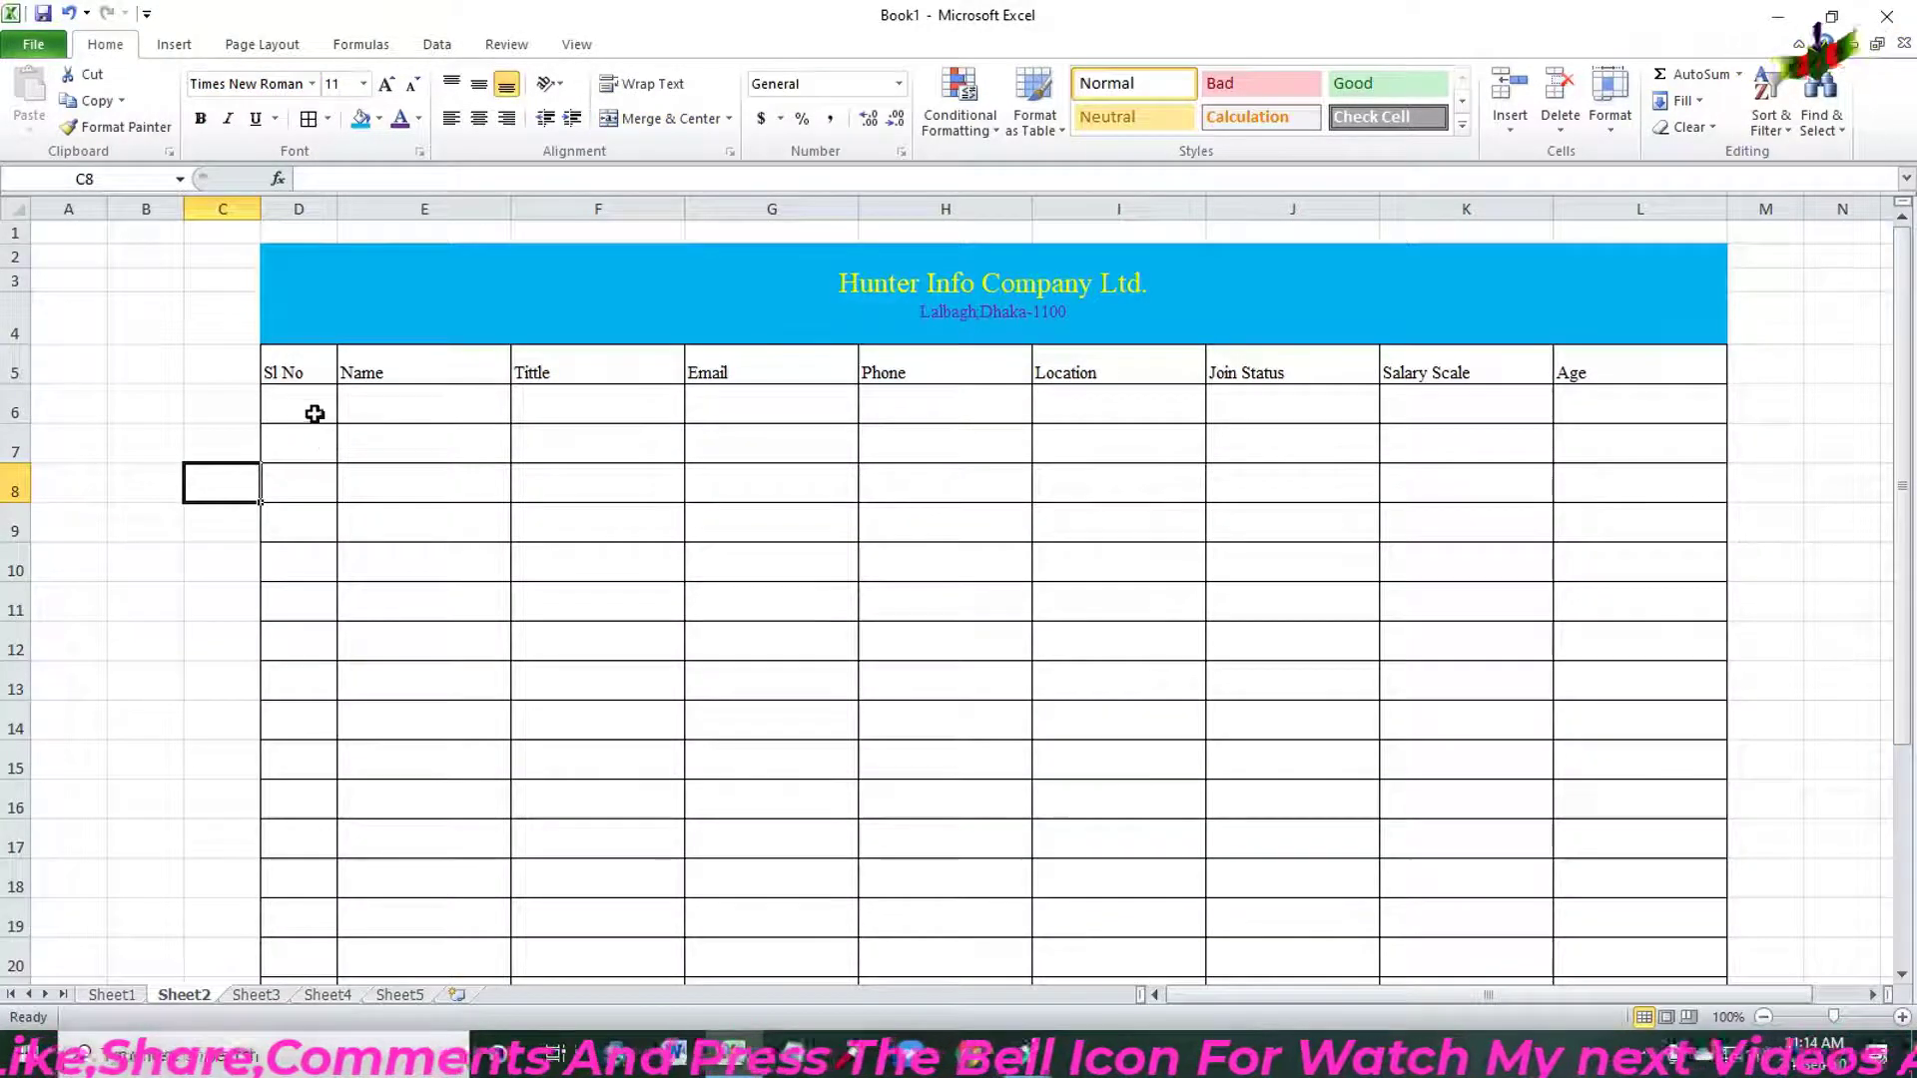
Step: Add a thick box border around the merged blue title banner, checking Sheet1 for reference
{"action": "left_click", "coordinate": [403, 312]}
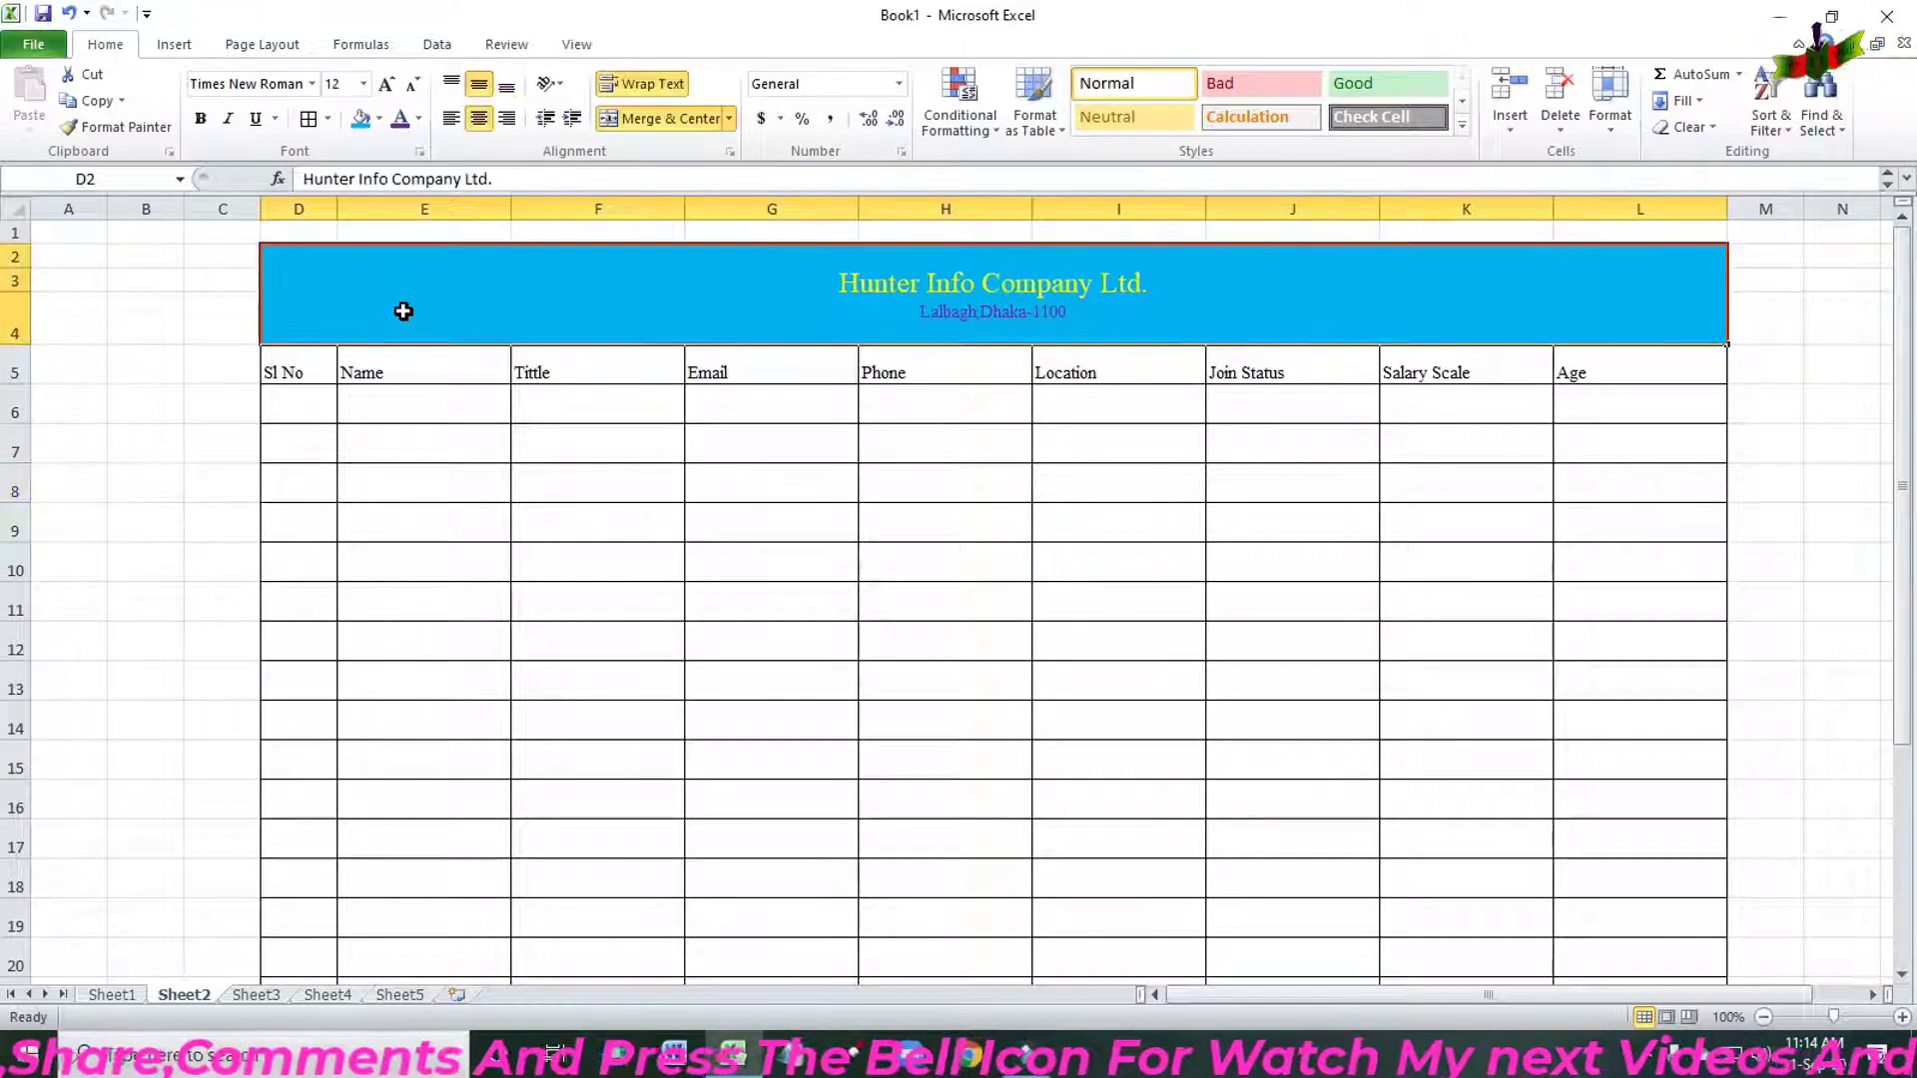
{"action": "left_click", "coordinate": [118, 995]}
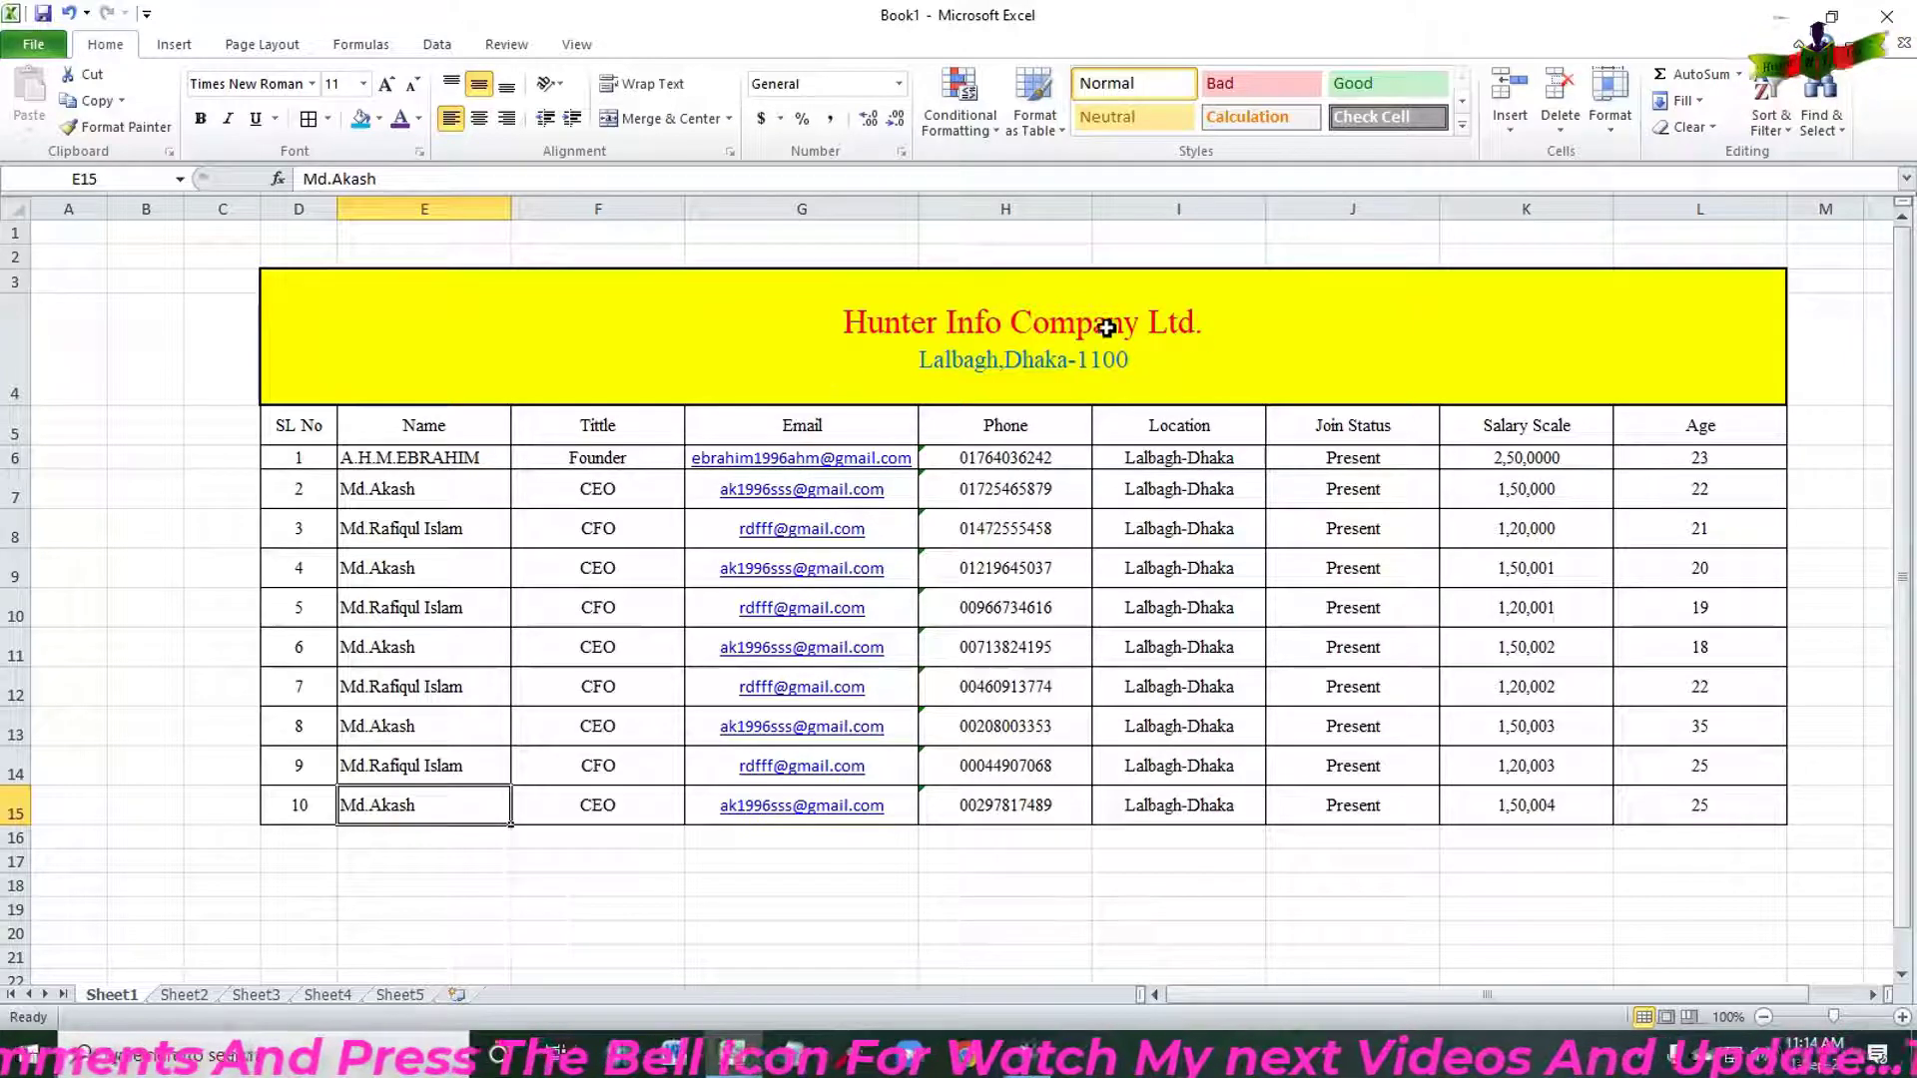
{"action": "left_click", "coordinate": [186, 995]}
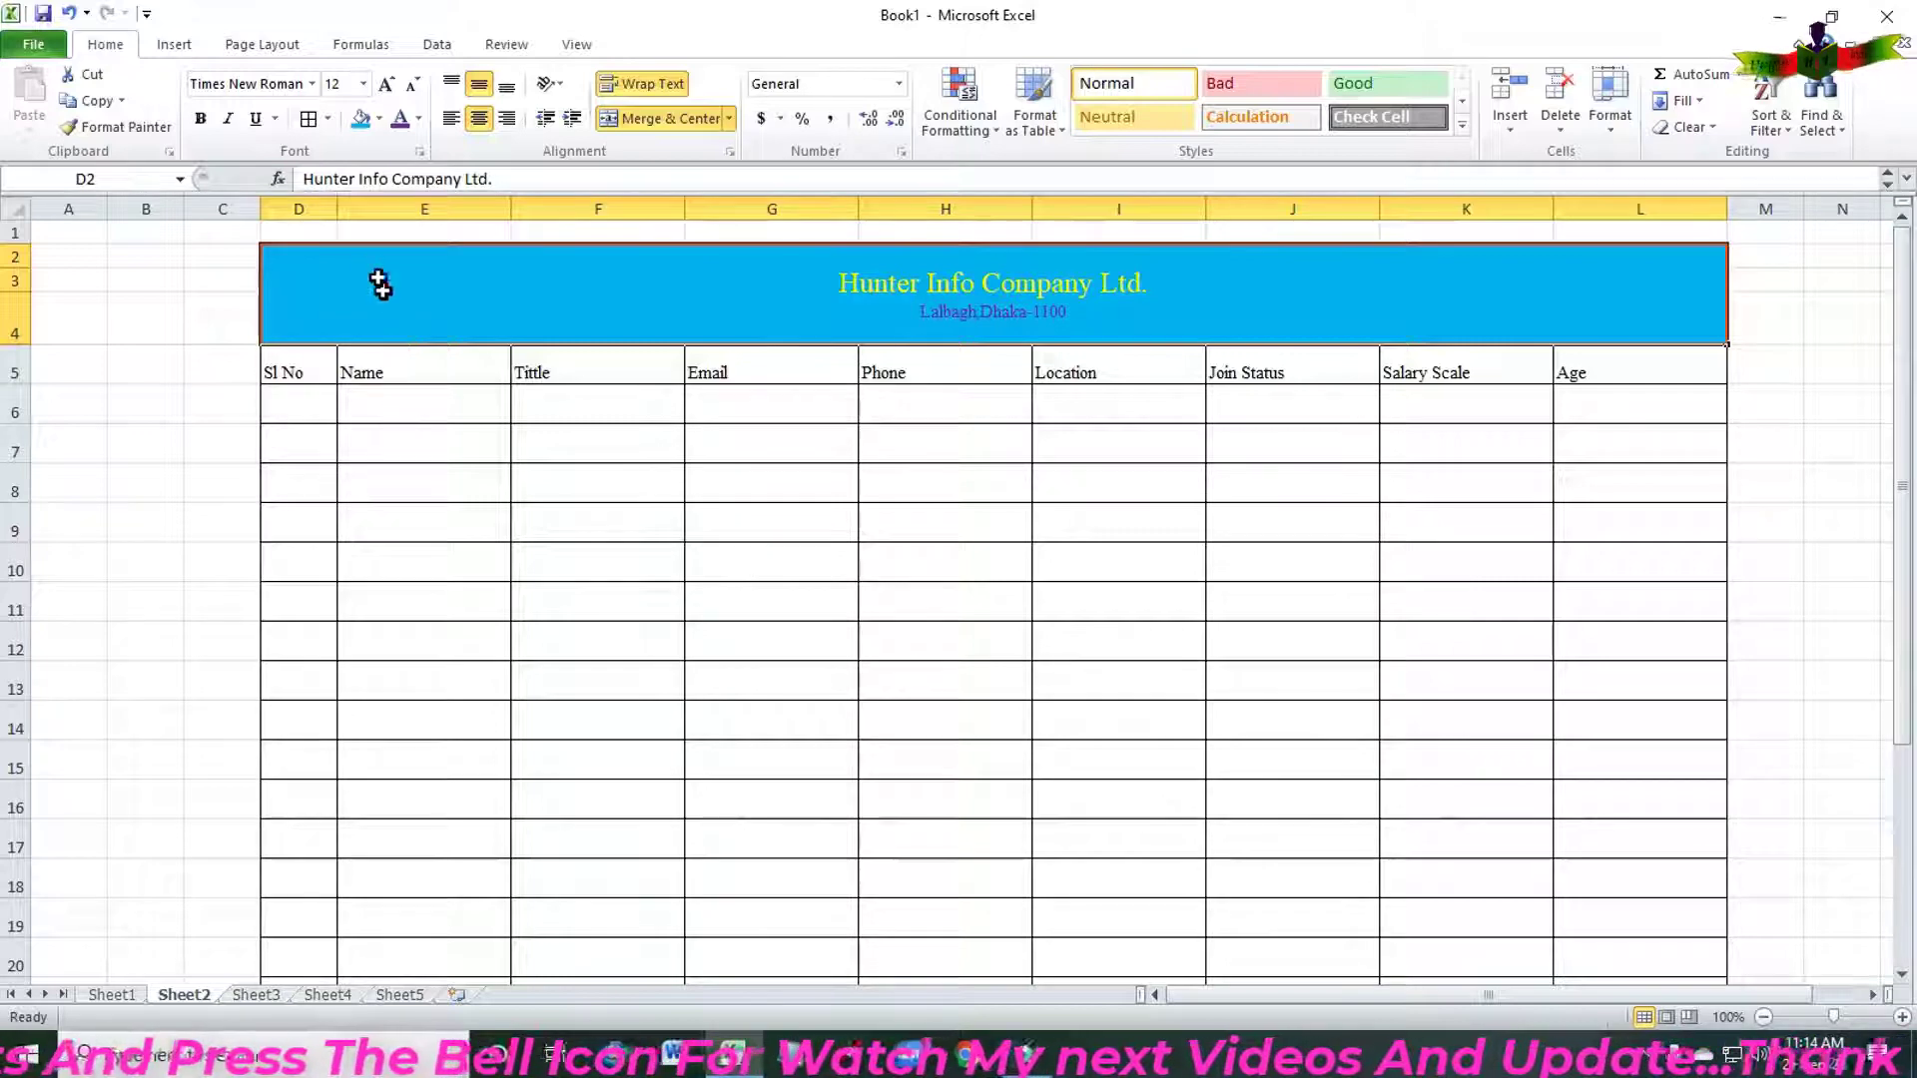
{"action": "left_click", "coordinate": [328, 119]}
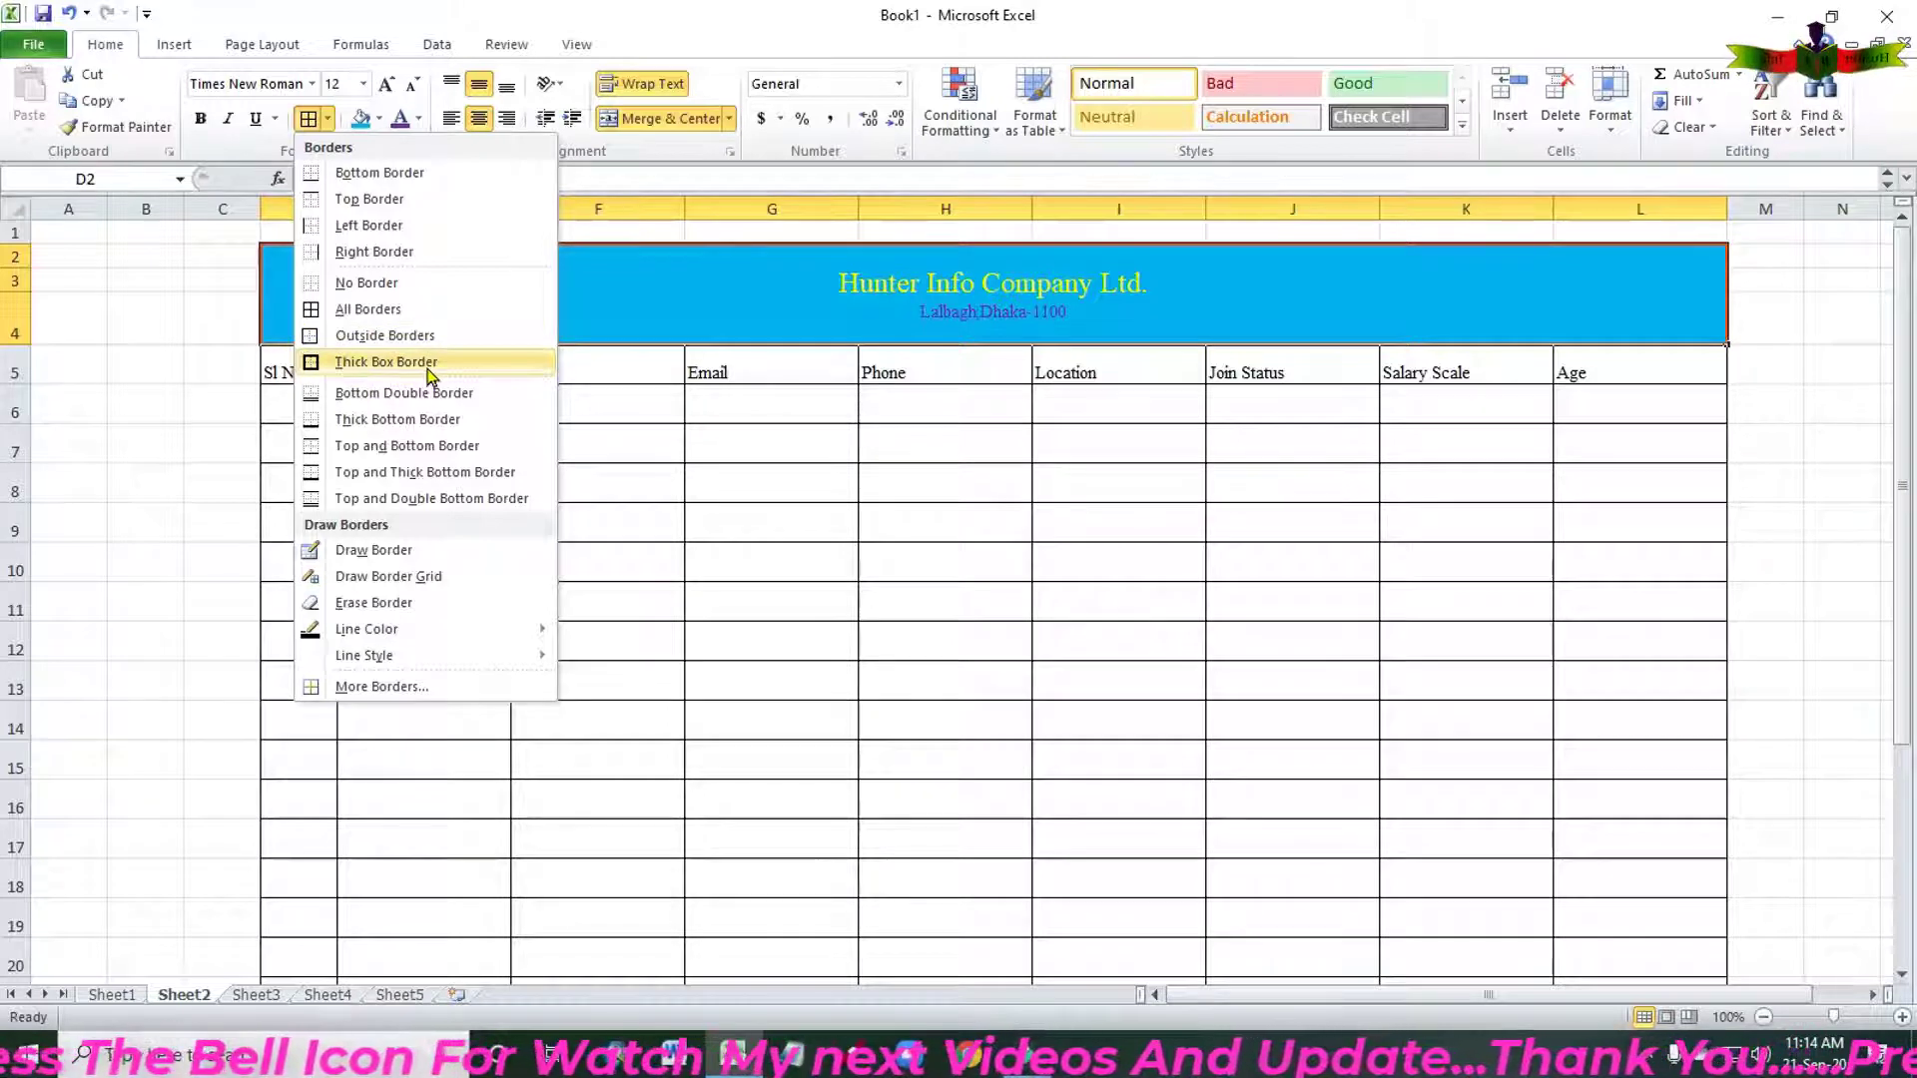
{"action": "left_click", "coordinate": [210, 400]}
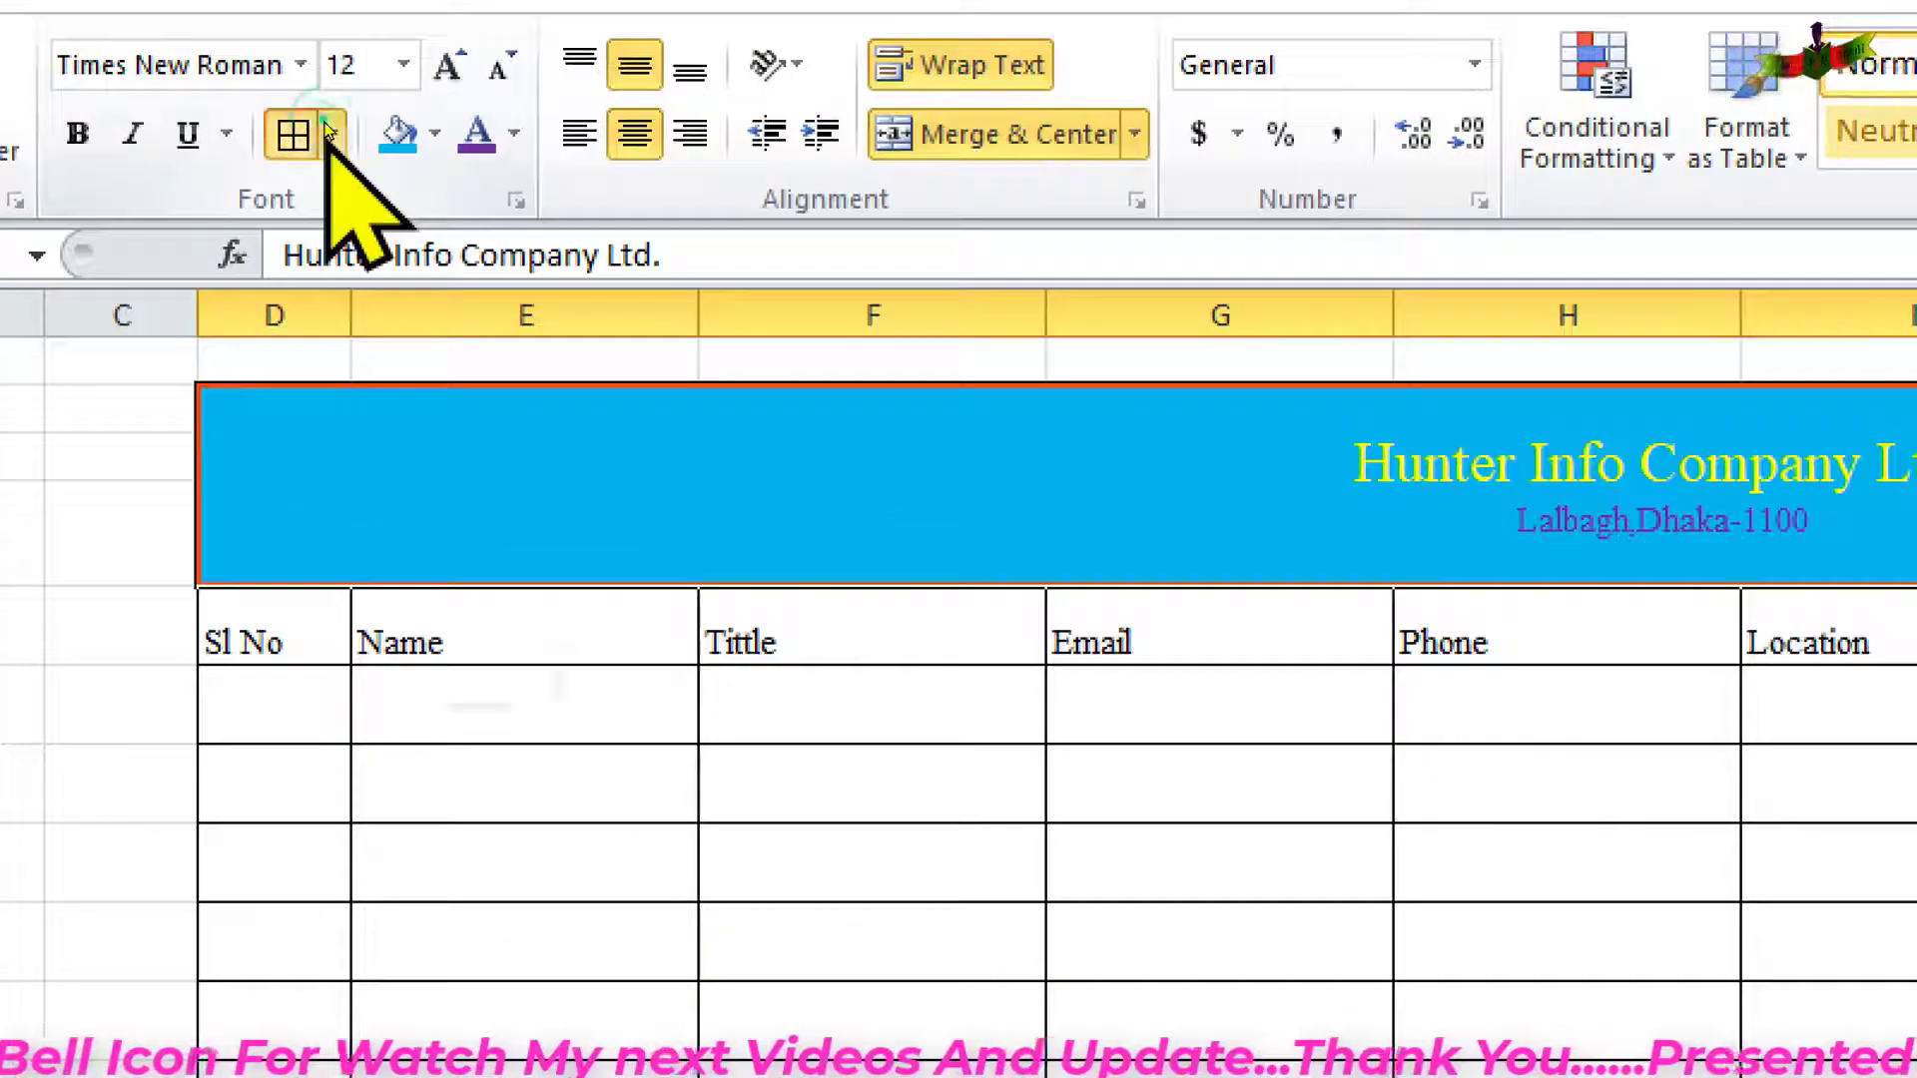
{"action": "left_click", "coordinate": [327, 120]}
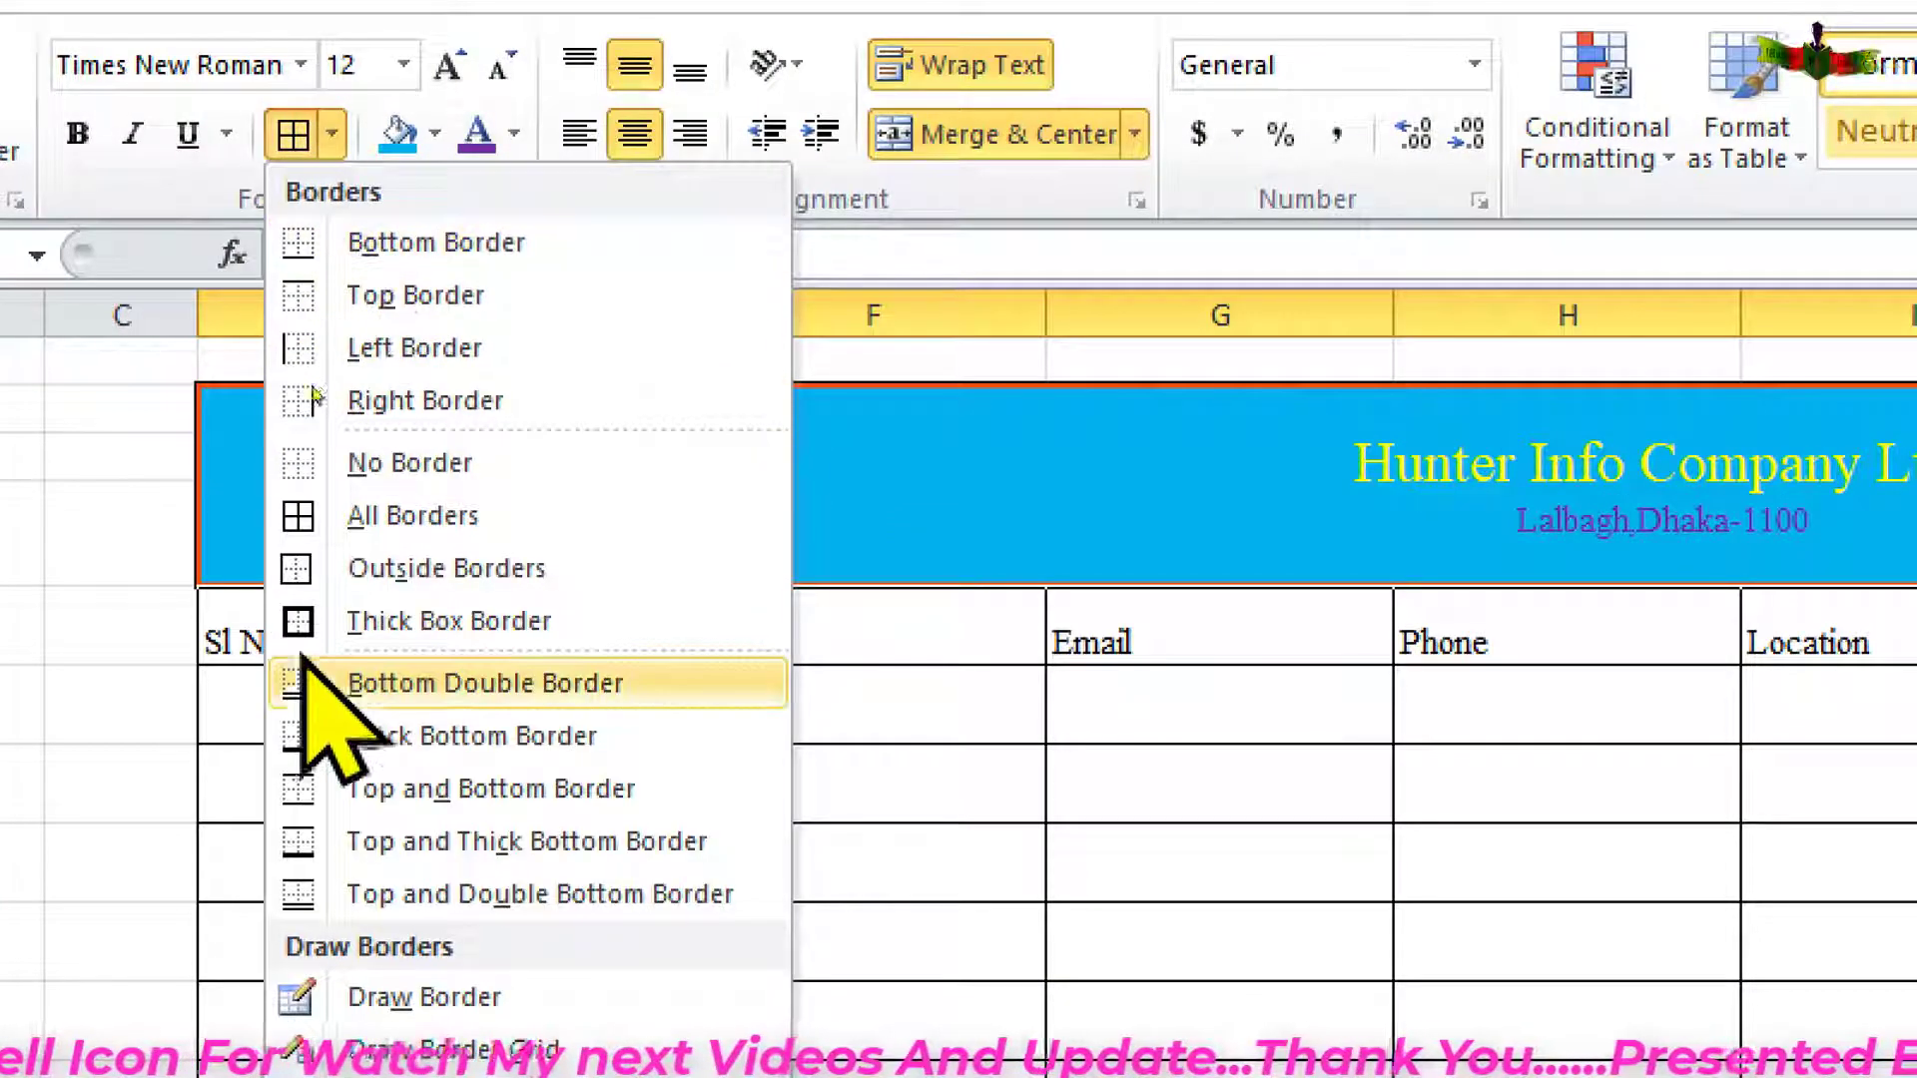
{"action": "left_click", "coordinate": [358, 621]}
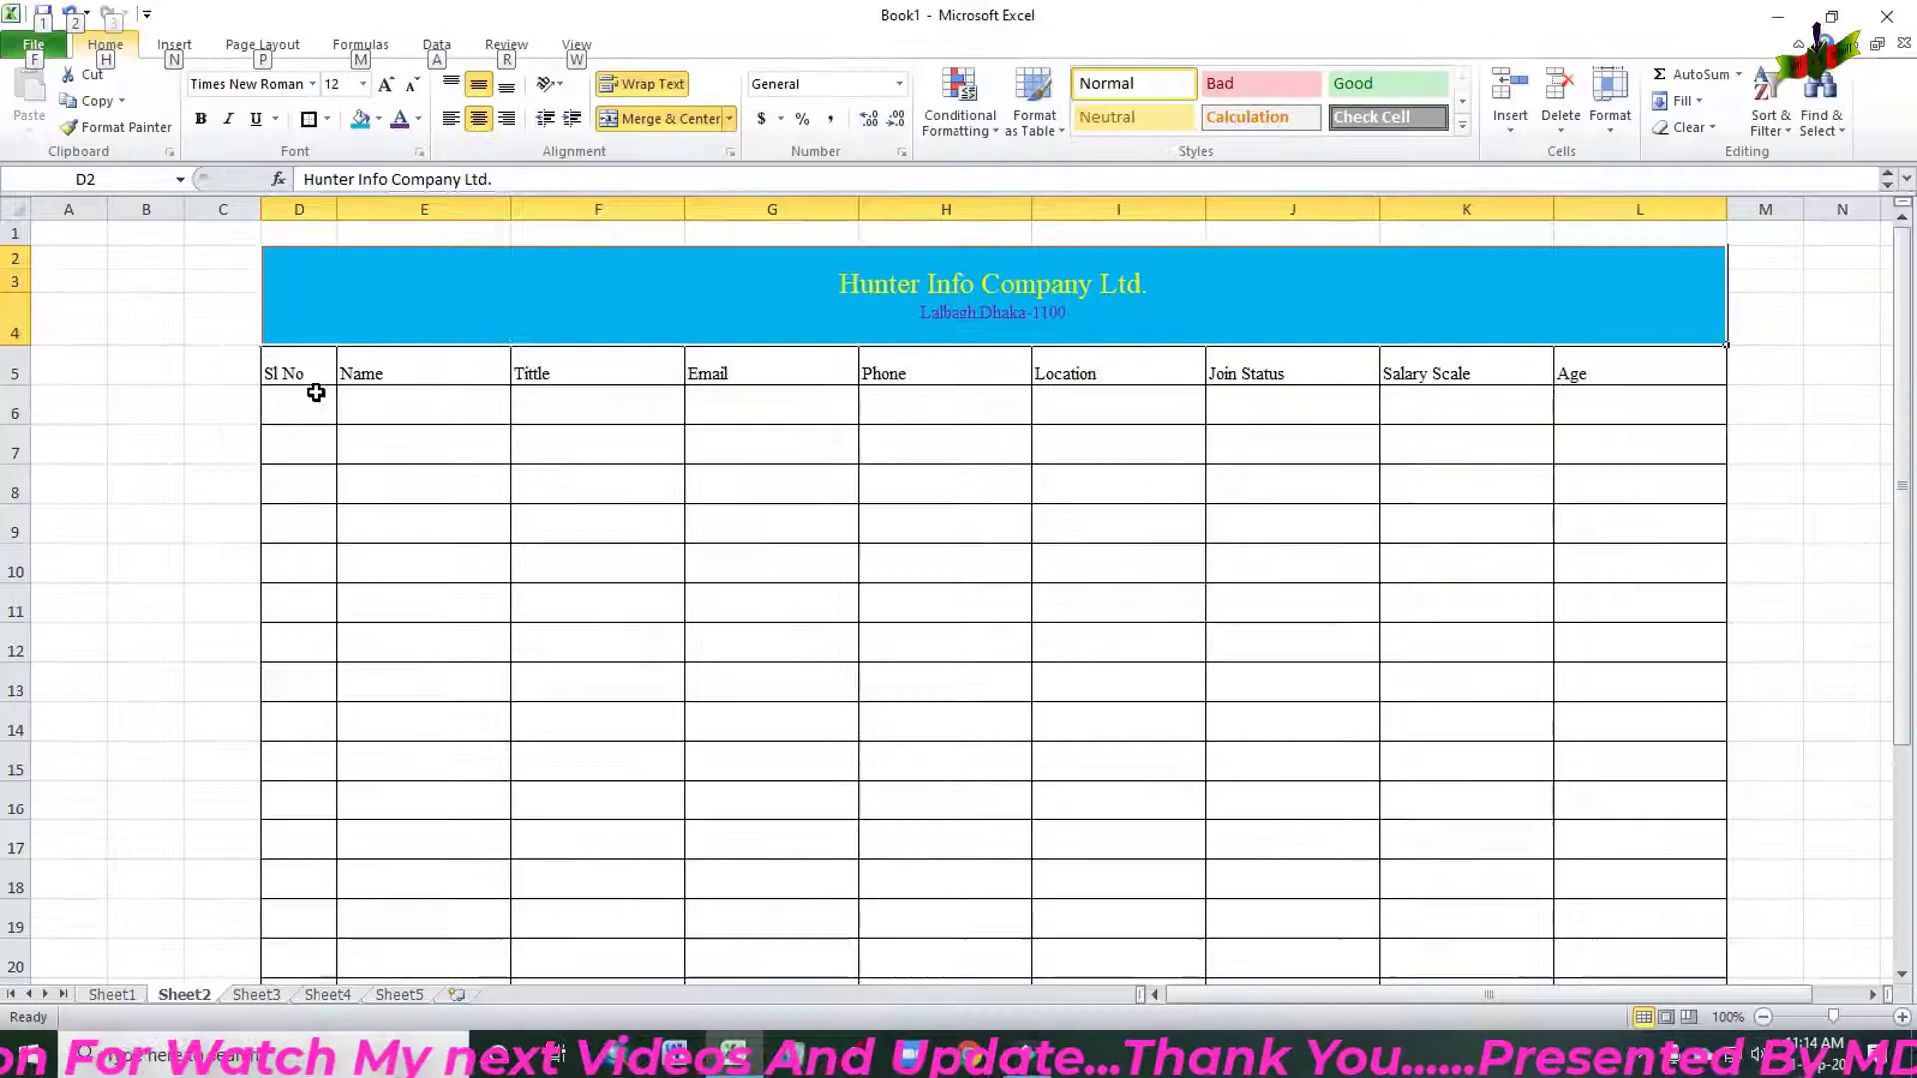
{"action": "left_click", "coordinate": [304, 373]}
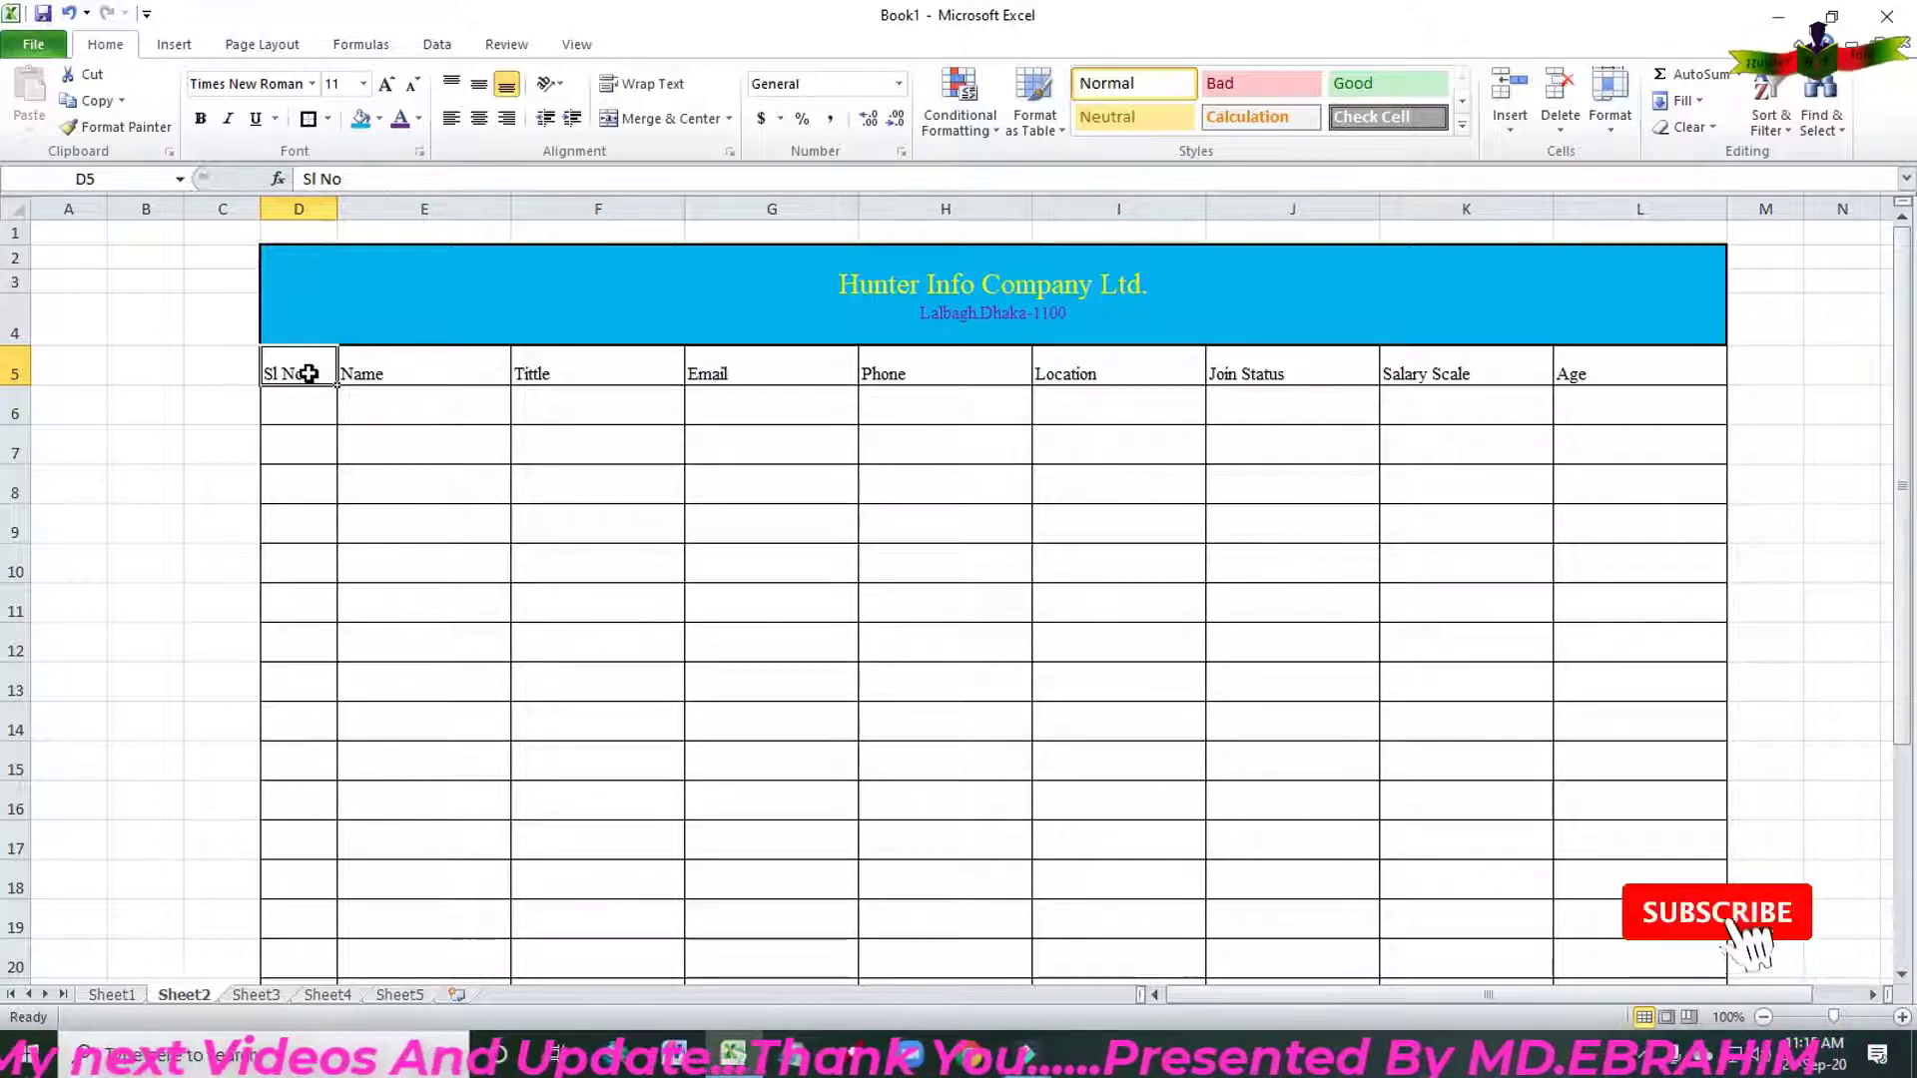
Step: Center the Sl No–Age header labels in D5:L5 both vertically and horizontally
{"action": "left_click_drag", "start_coordinate": [308, 374], "coordinate": [701, 594]}
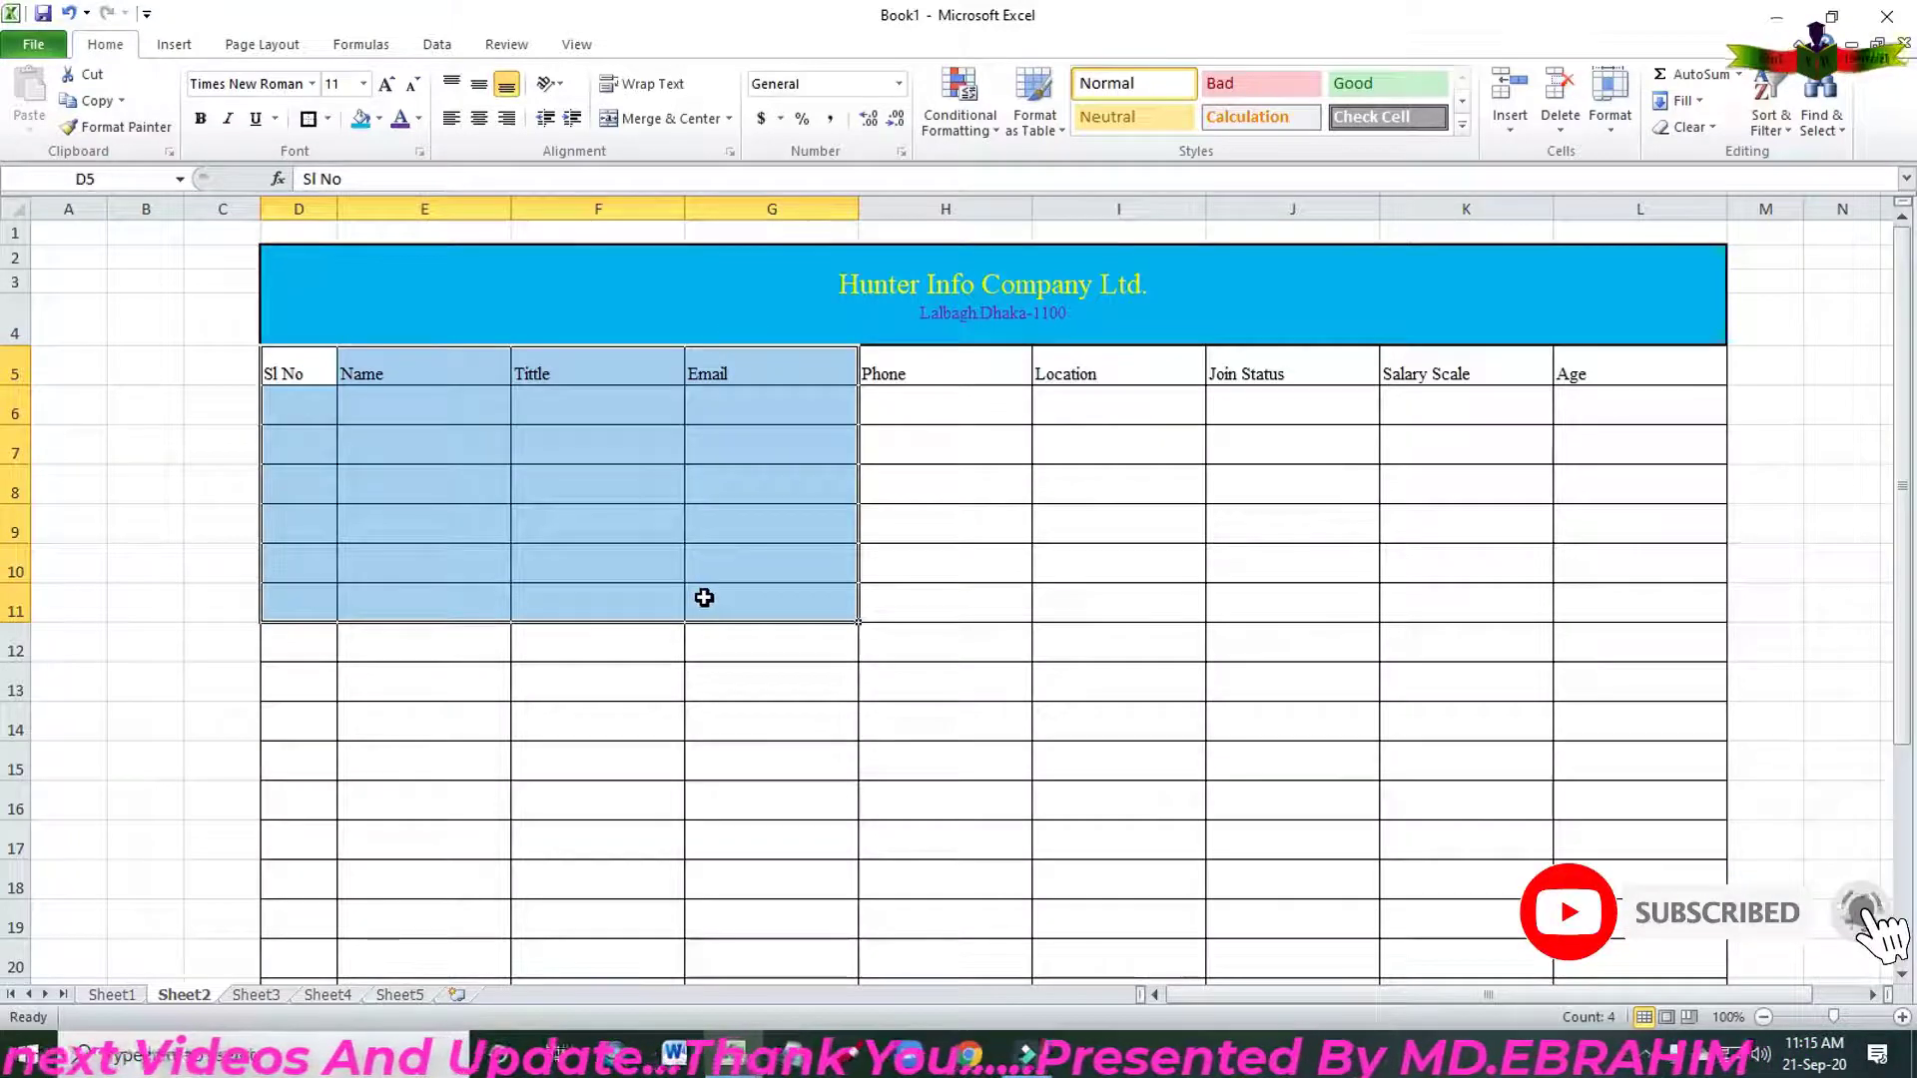
{"action": "left_click", "coordinate": [210, 434]}
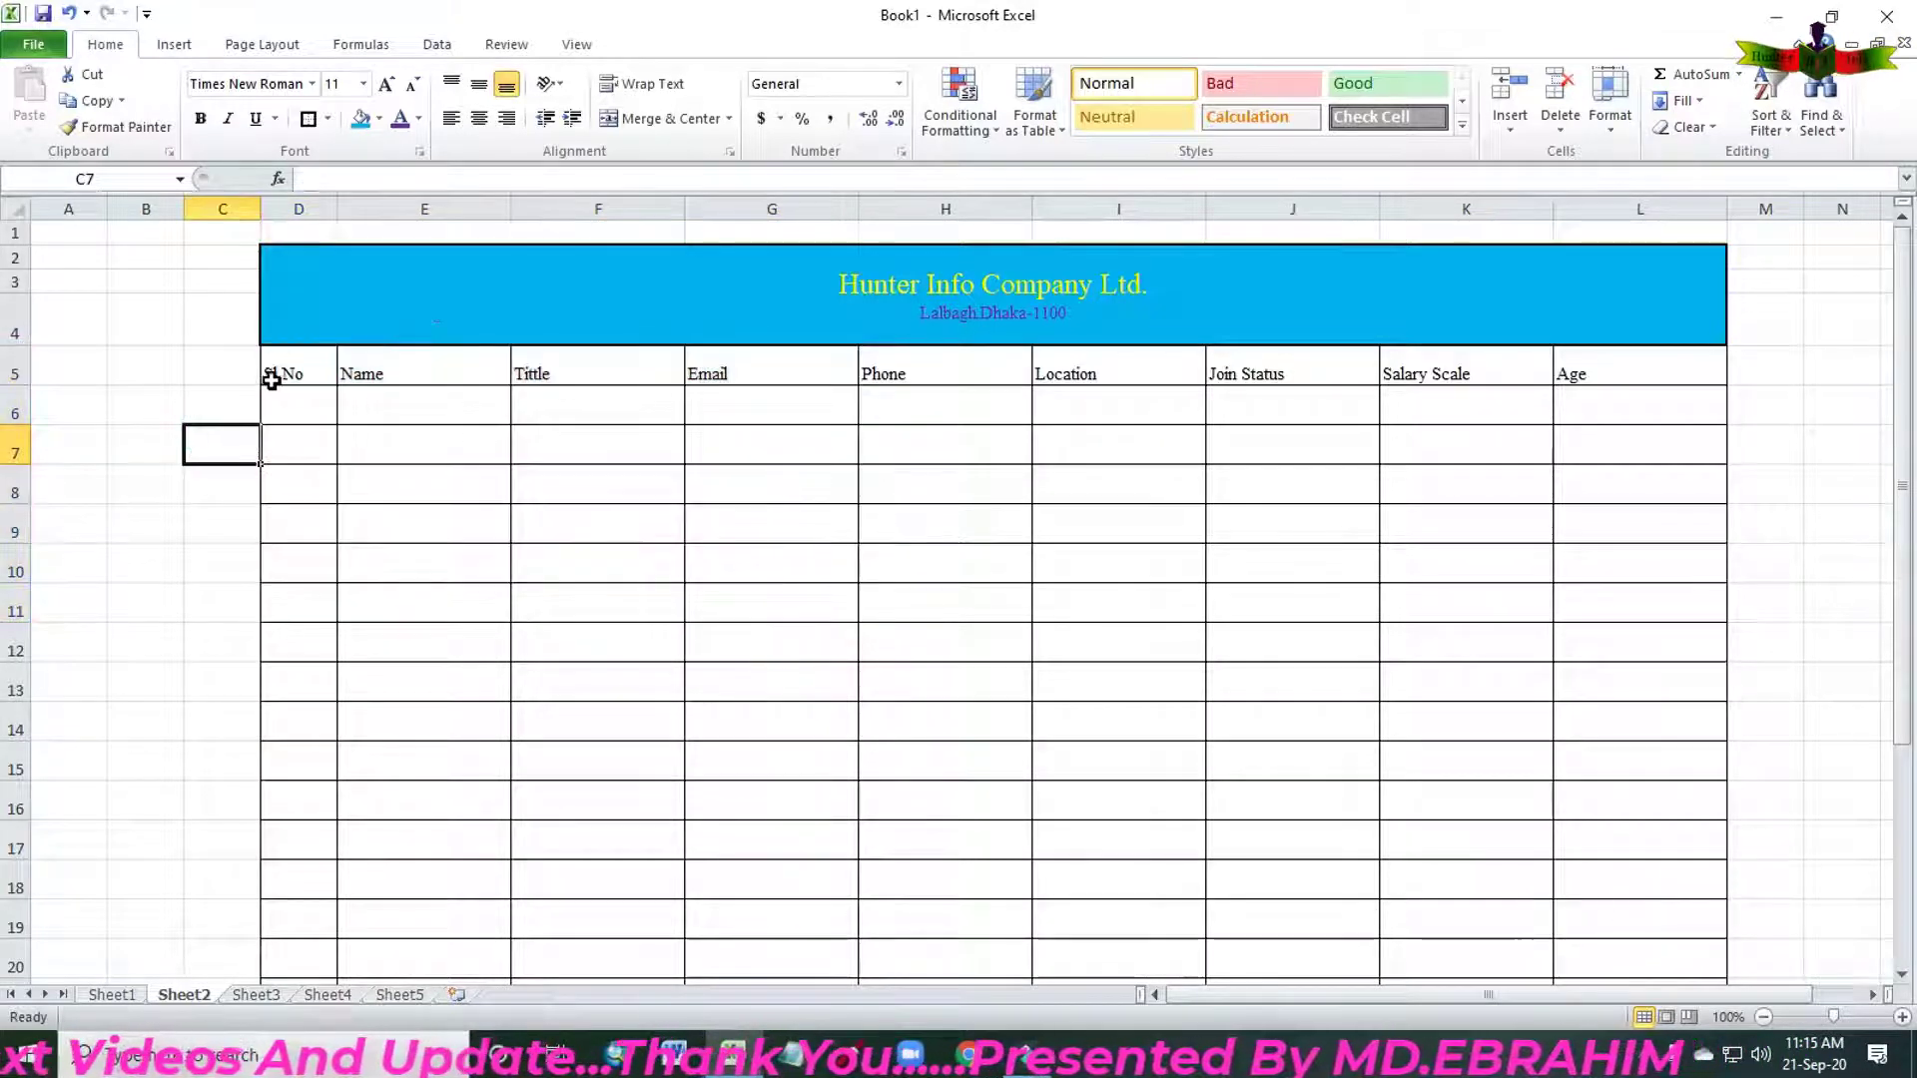
{"action": "mouse_move", "coordinate": [266, 377]}
{"action": "left_mouse_down"}
{"action": "mouse_move", "coordinate": [1257, 399]}
{"action": "mouse_move", "coordinate": [1630, 380]}
{"action": "left_mouse_up"}
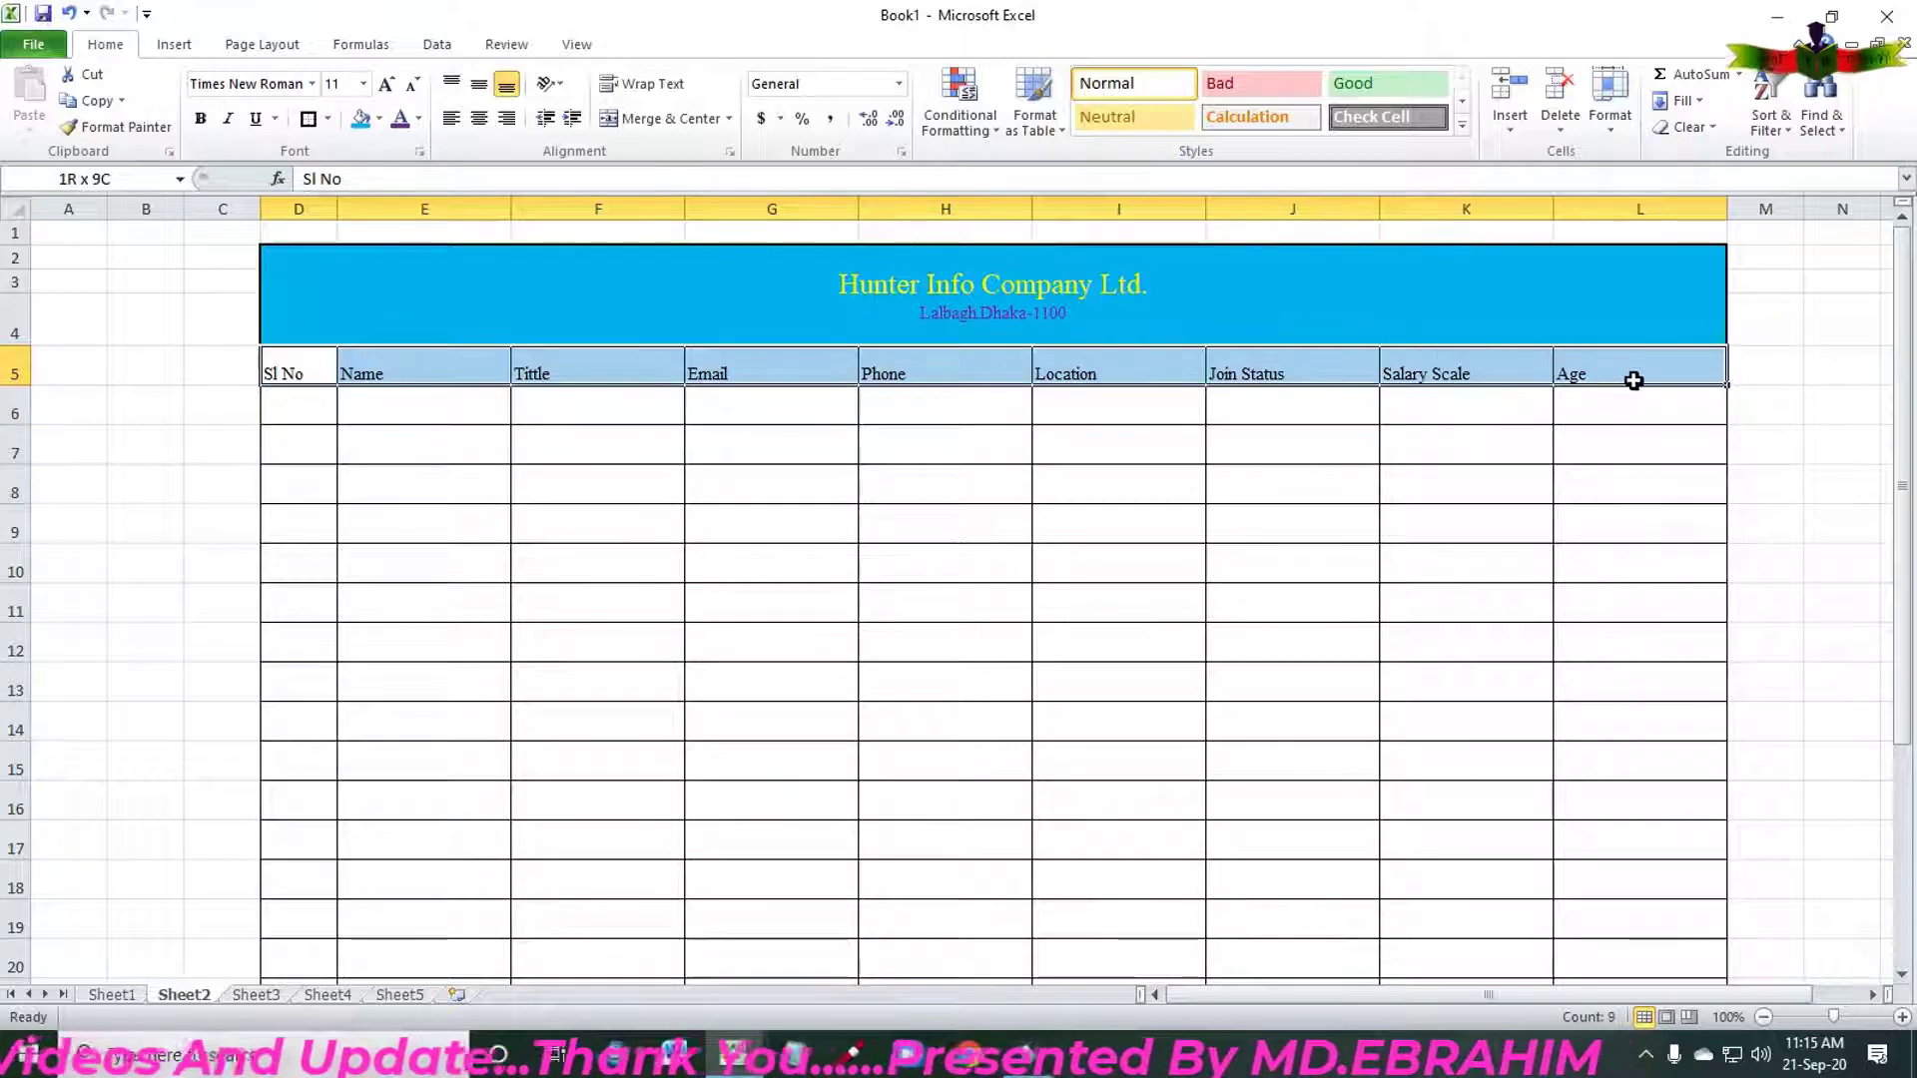
{"action": "left_click", "coordinate": [478, 92]}
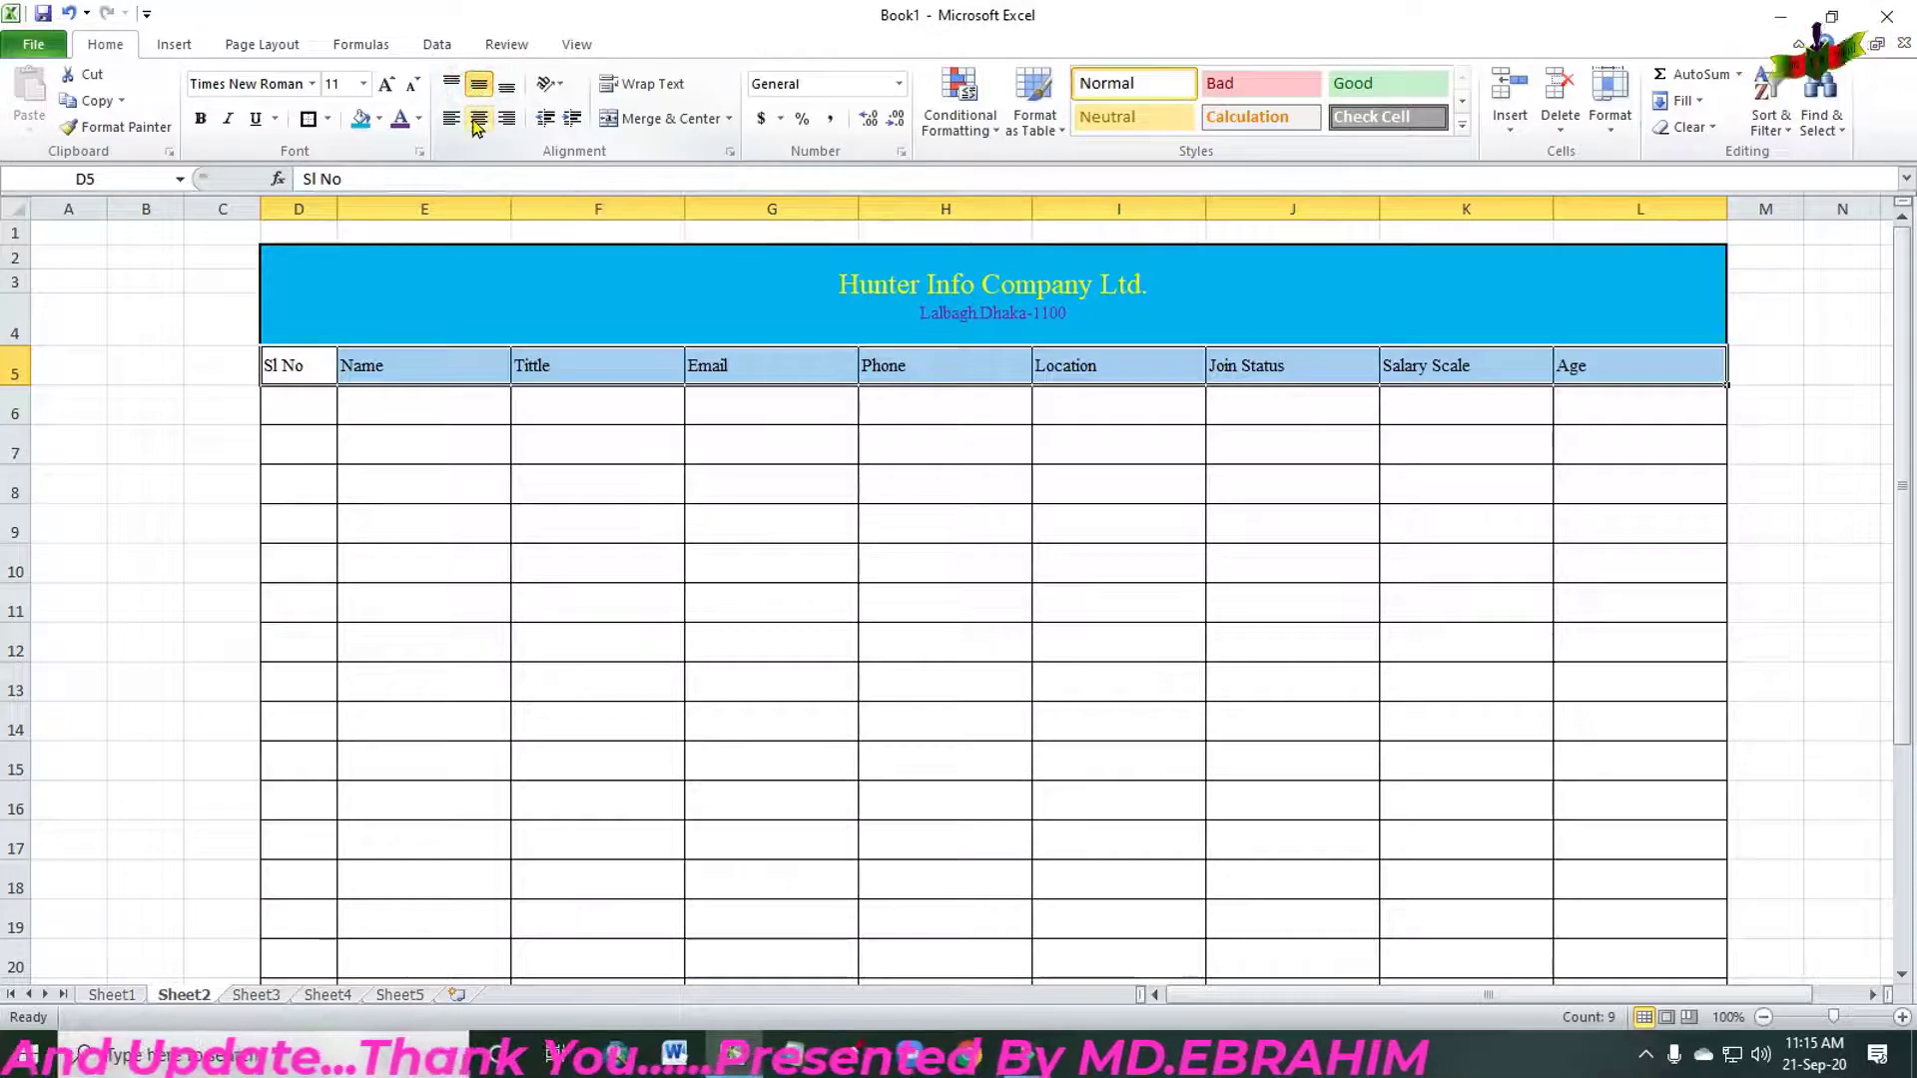
{"action": "left_click", "coordinate": [477, 119]}
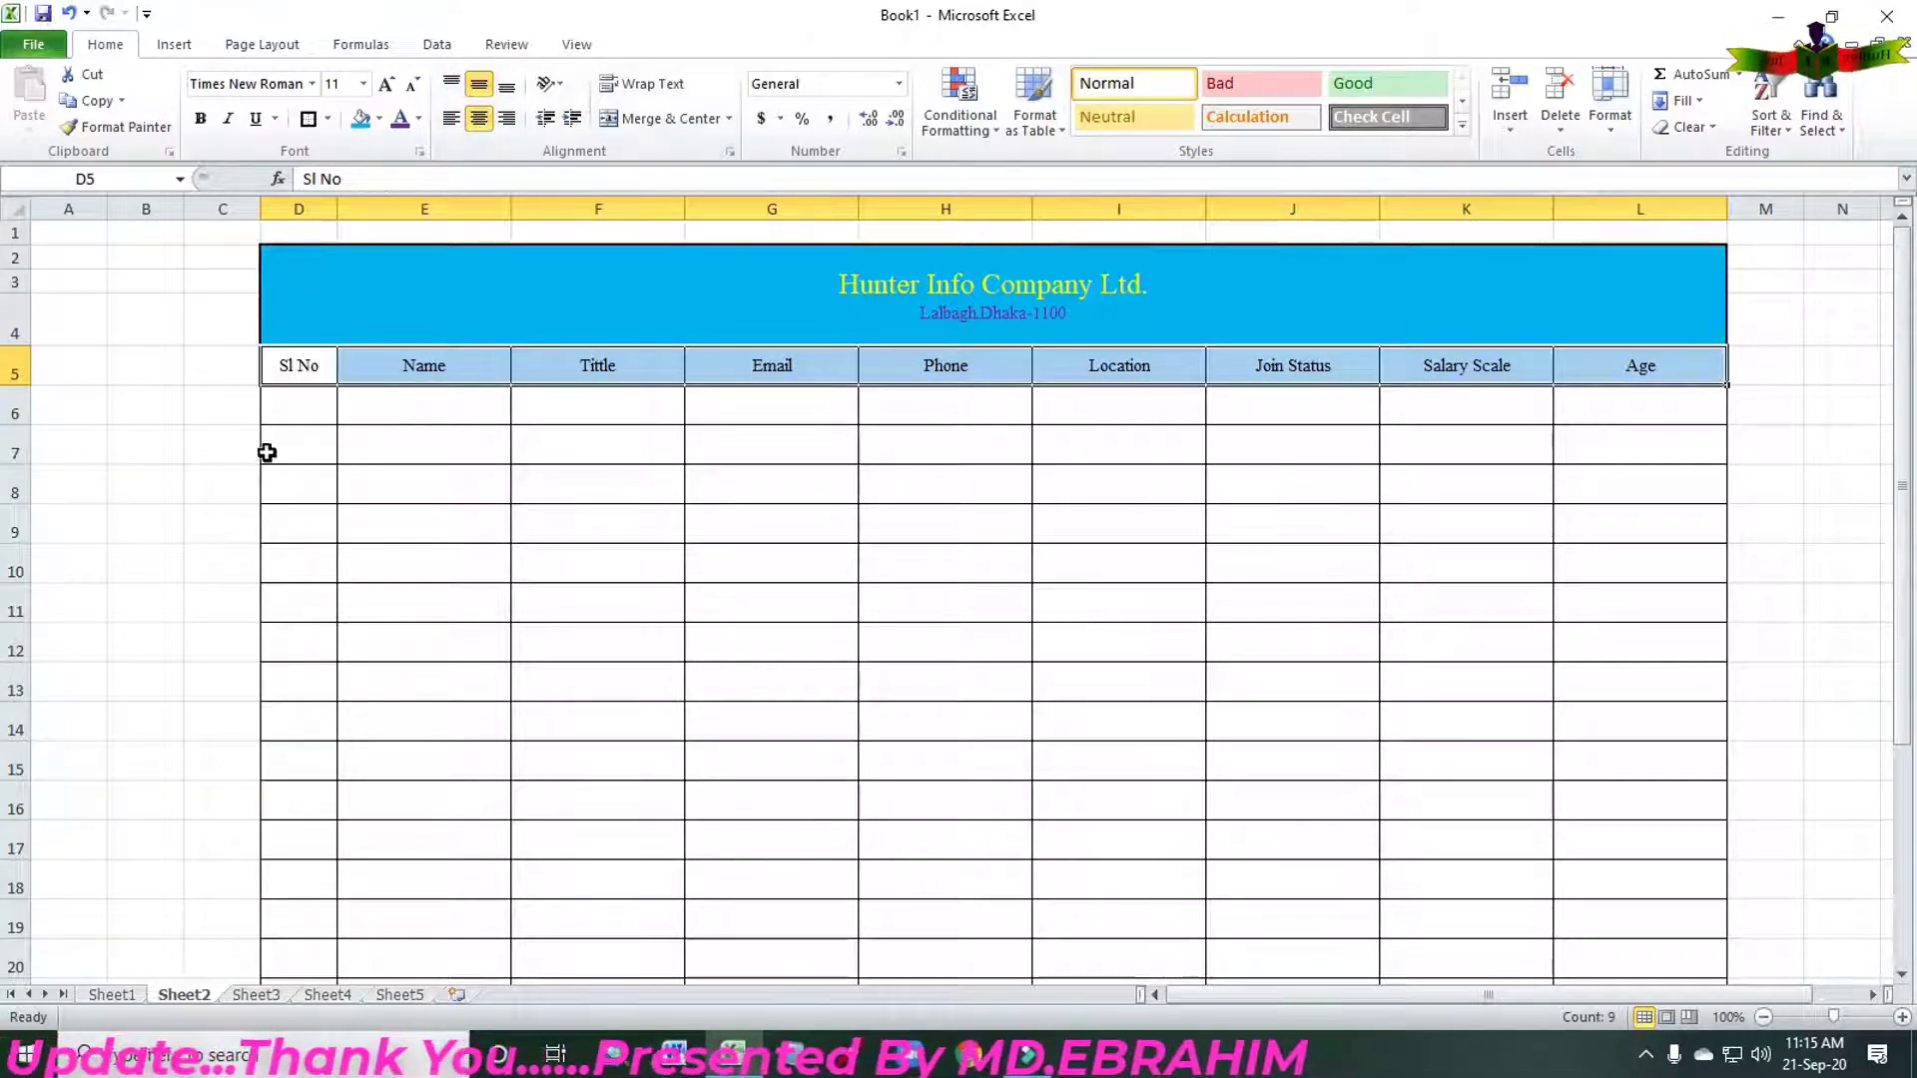
{"action": "left_click", "coordinate": [295, 403]}
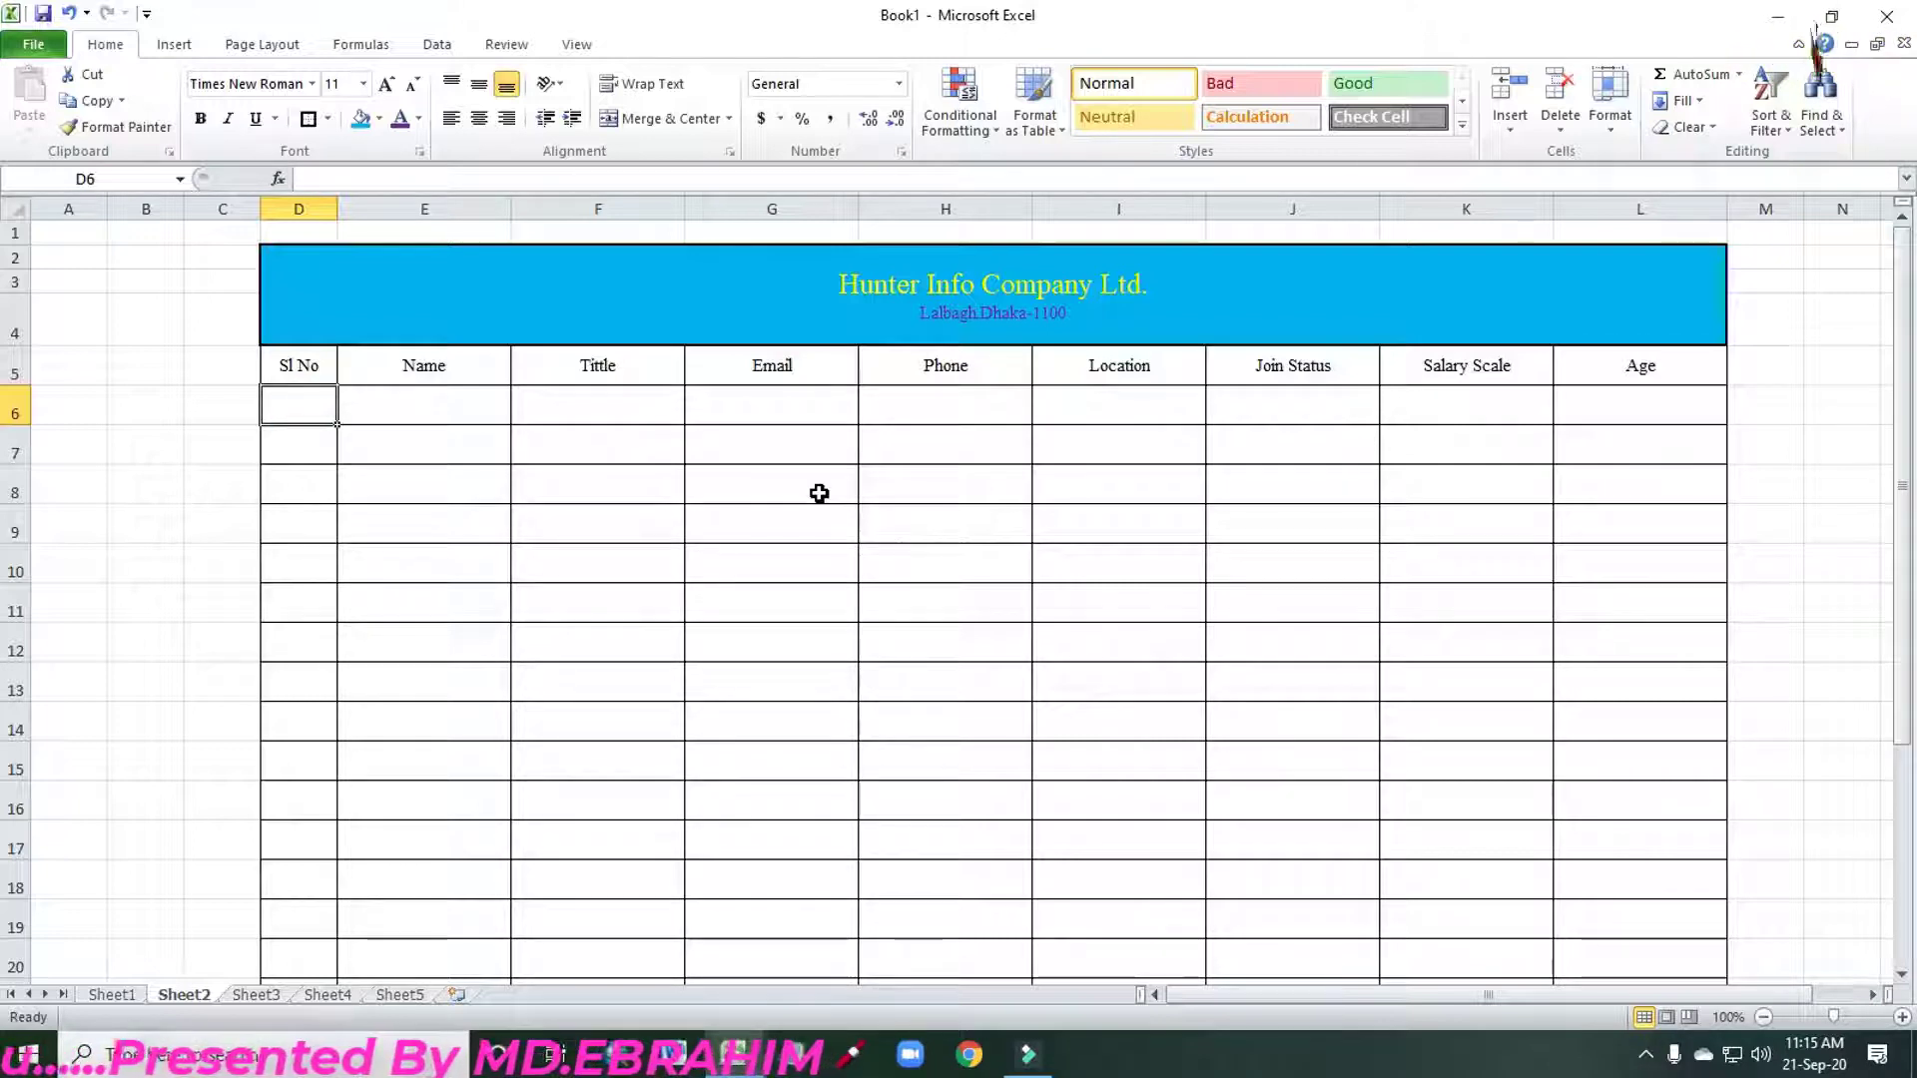
Step: Enter 1 and 2 in D6:D7 to start the serial number series, undoing an overlong fill
{"action": "type", "text": "1"}
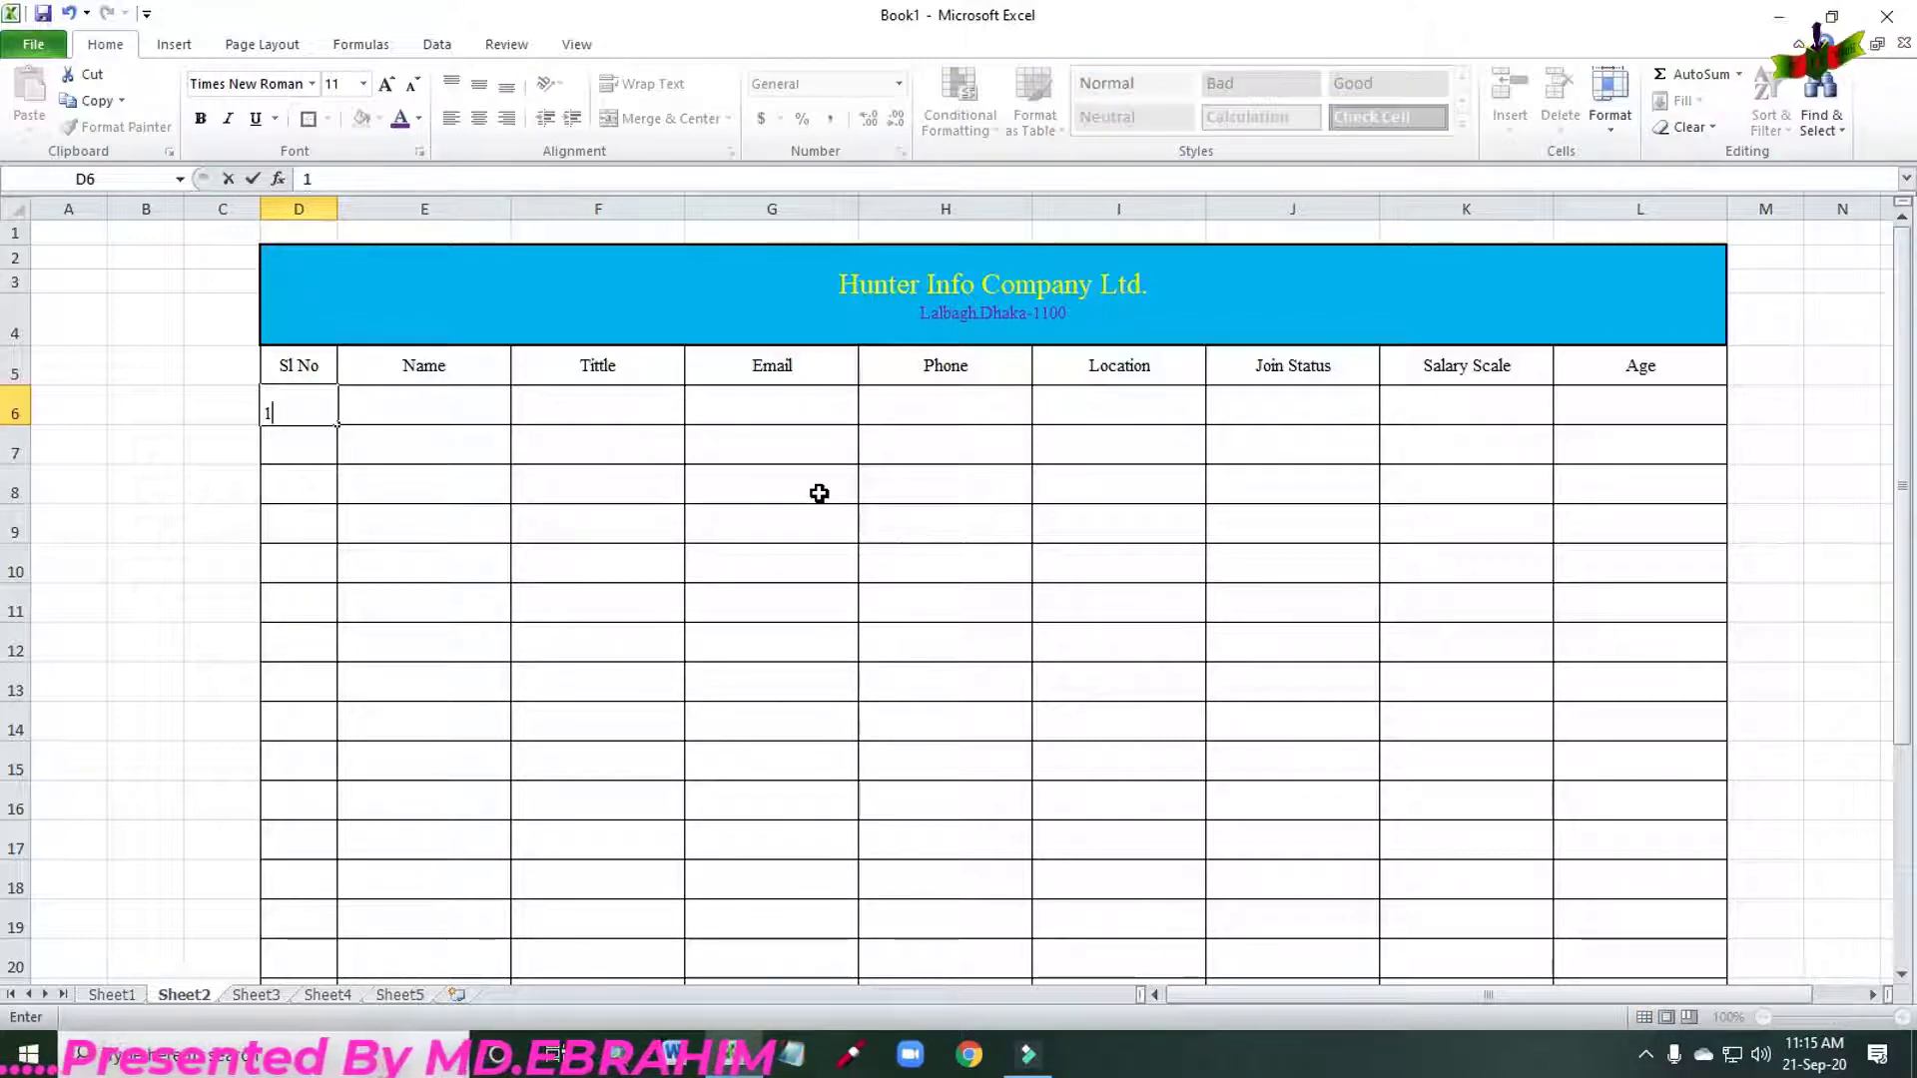
{"action": "key", "text": "Return"}
{"action": "type", "text": "2"}
{"action": "key", "text": "Return"}
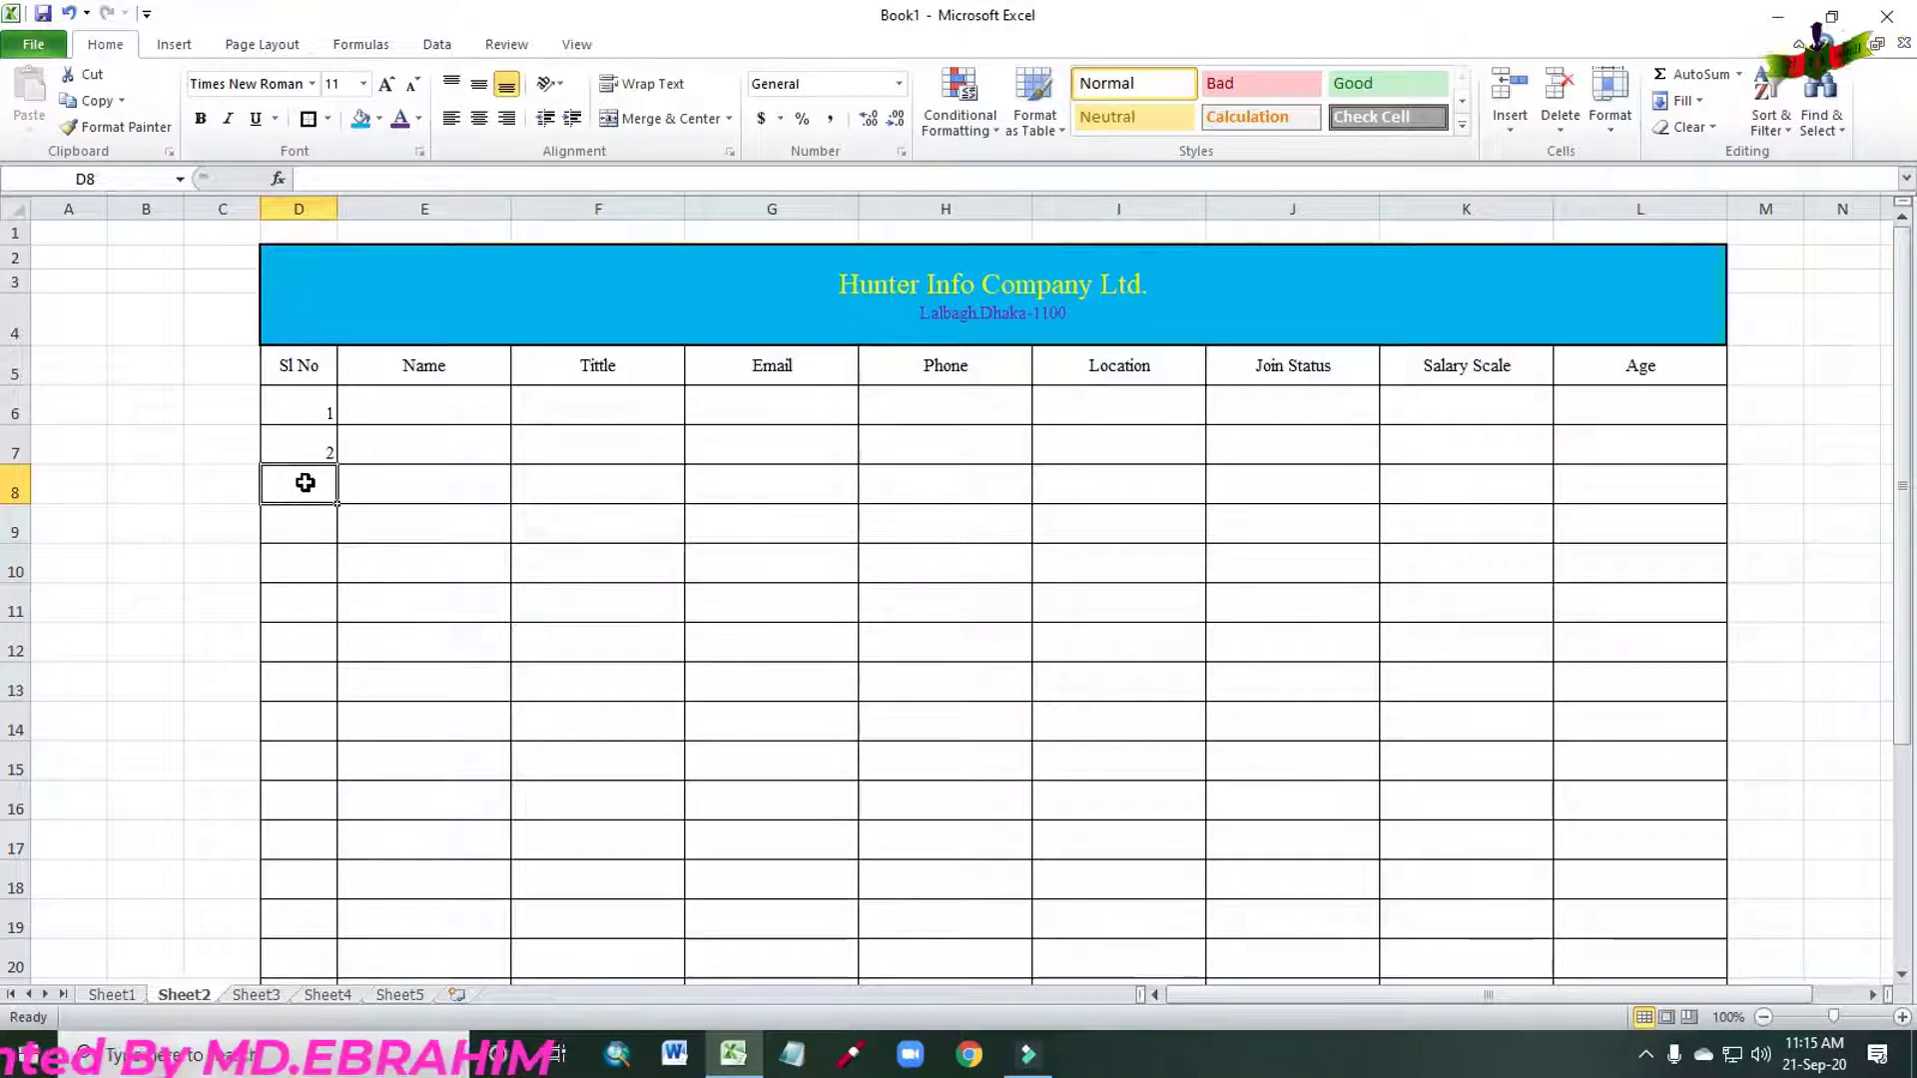
{"action": "left_click_drag", "start_coordinate": [316, 413], "coordinate": [322, 953]}
{"action": "scroll", "coordinate": [305, 664], "scroll_direction": "down", "scroll_amount": 3}
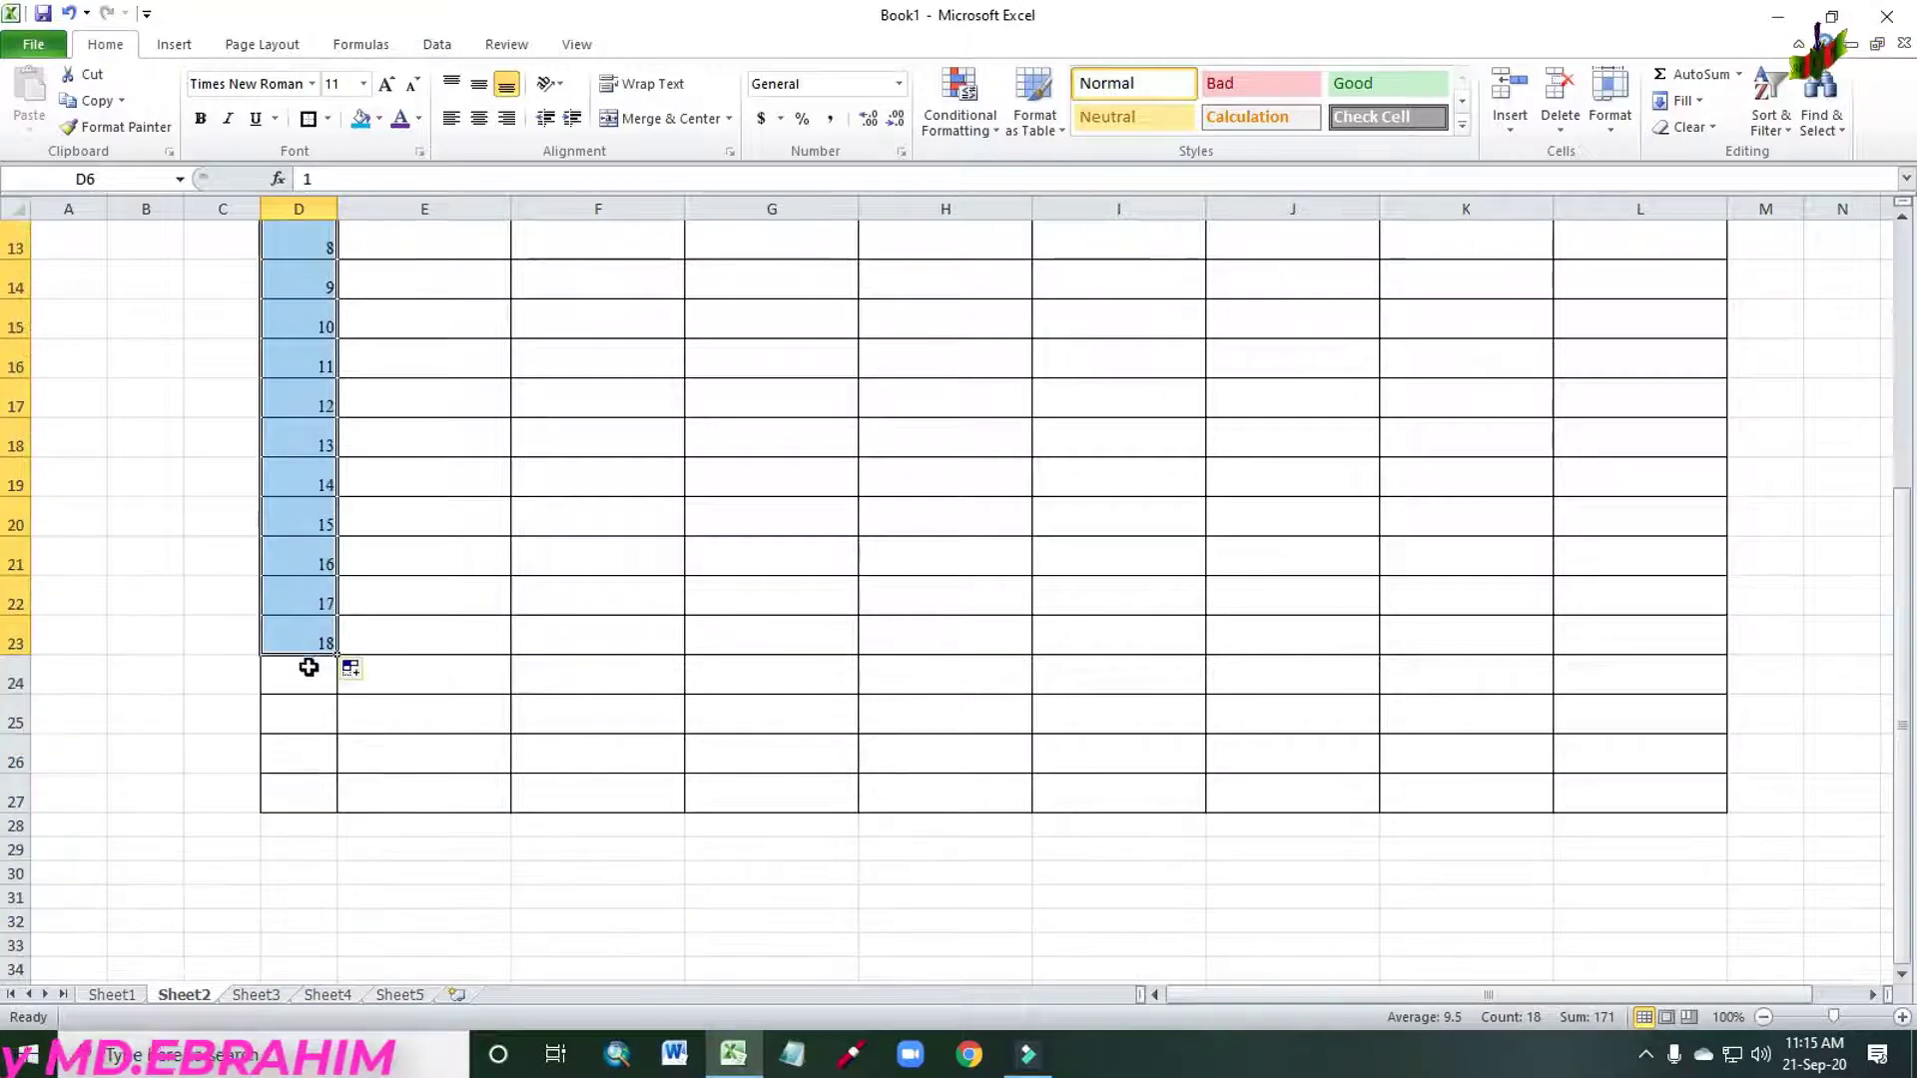
{"action": "scroll", "coordinate": [305, 663], "scroll_direction": "up", "scroll_amount": 4}
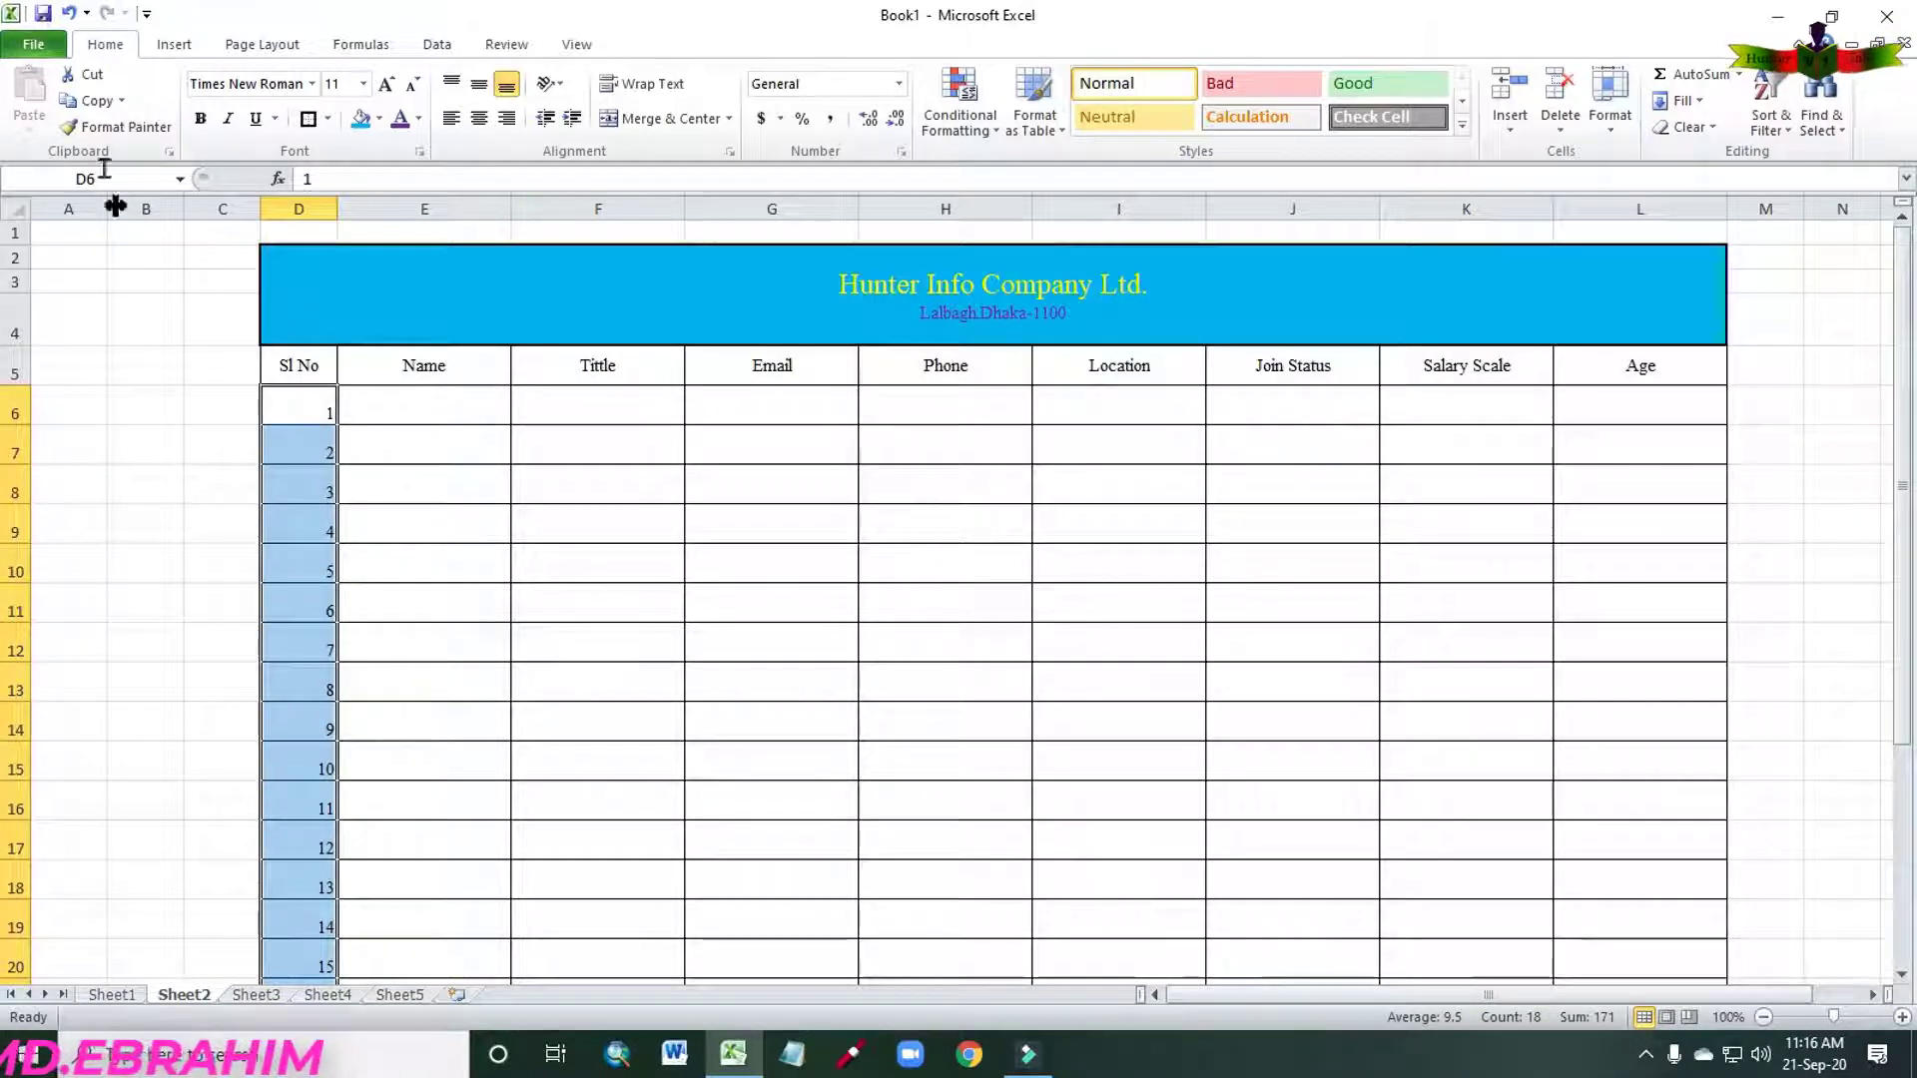
{"action": "left_click", "coordinate": [66, 14]}
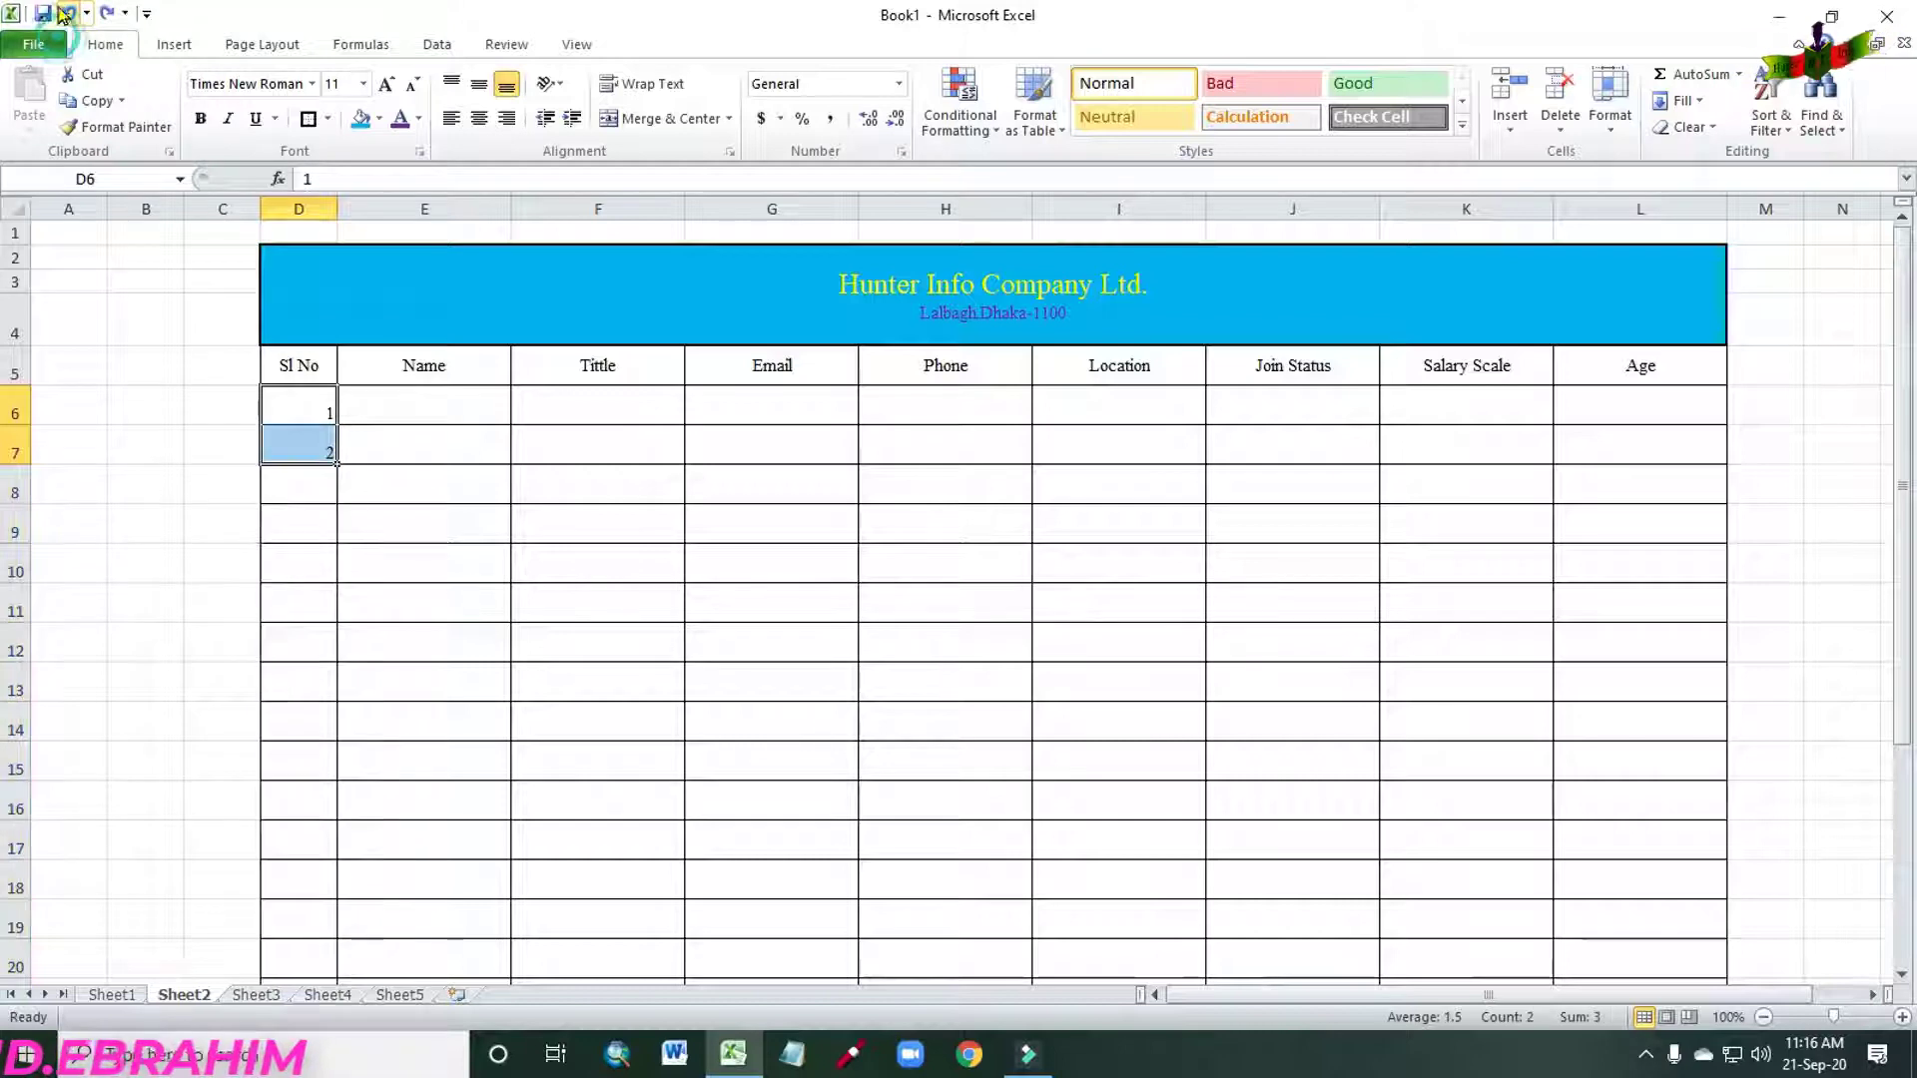
{"action": "left_click", "coordinate": [312, 531]}
Step: Extend the serial numbers down the Sl No column to 14 in row 19
{"action": "left_click_drag", "start_coordinate": [317, 409], "coordinate": [317, 440]}
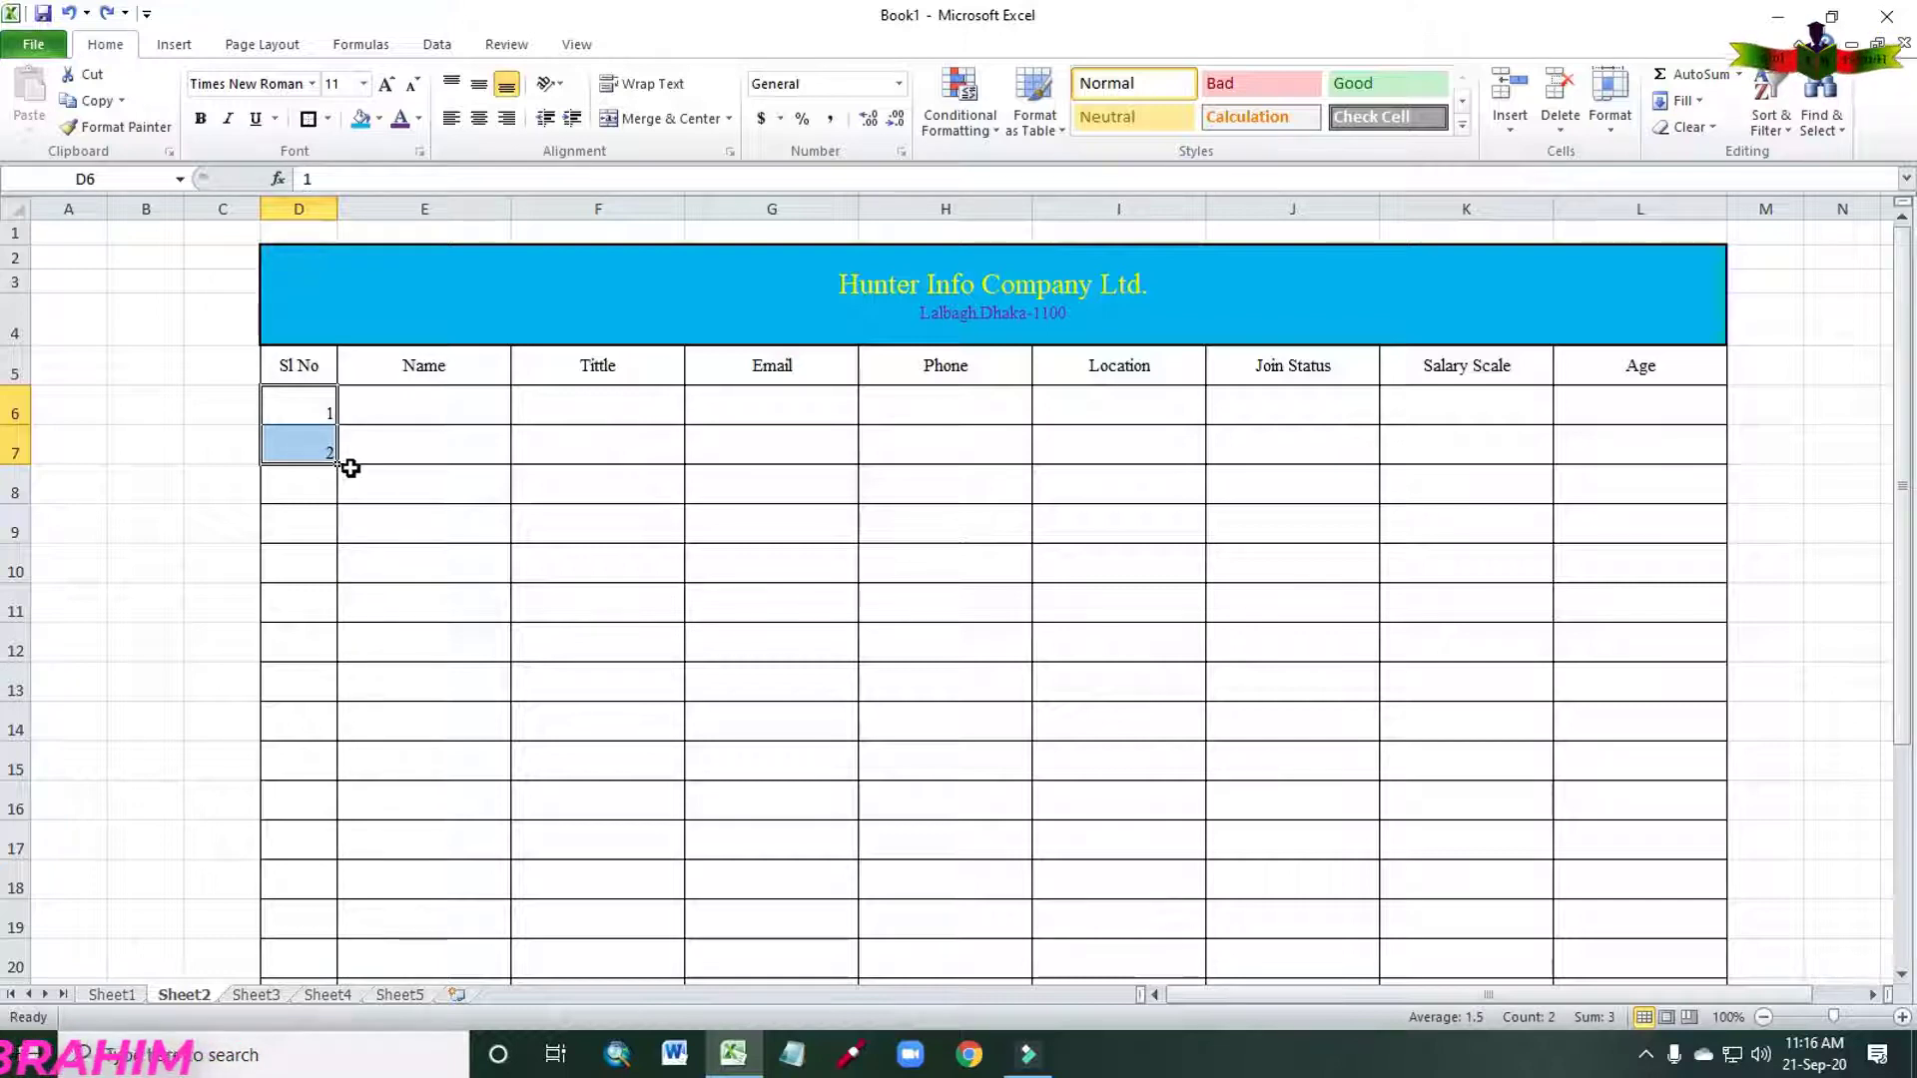
{"action": "left_click_drag", "start_coordinate": [341, 467], "coordinate": [347, 793]}
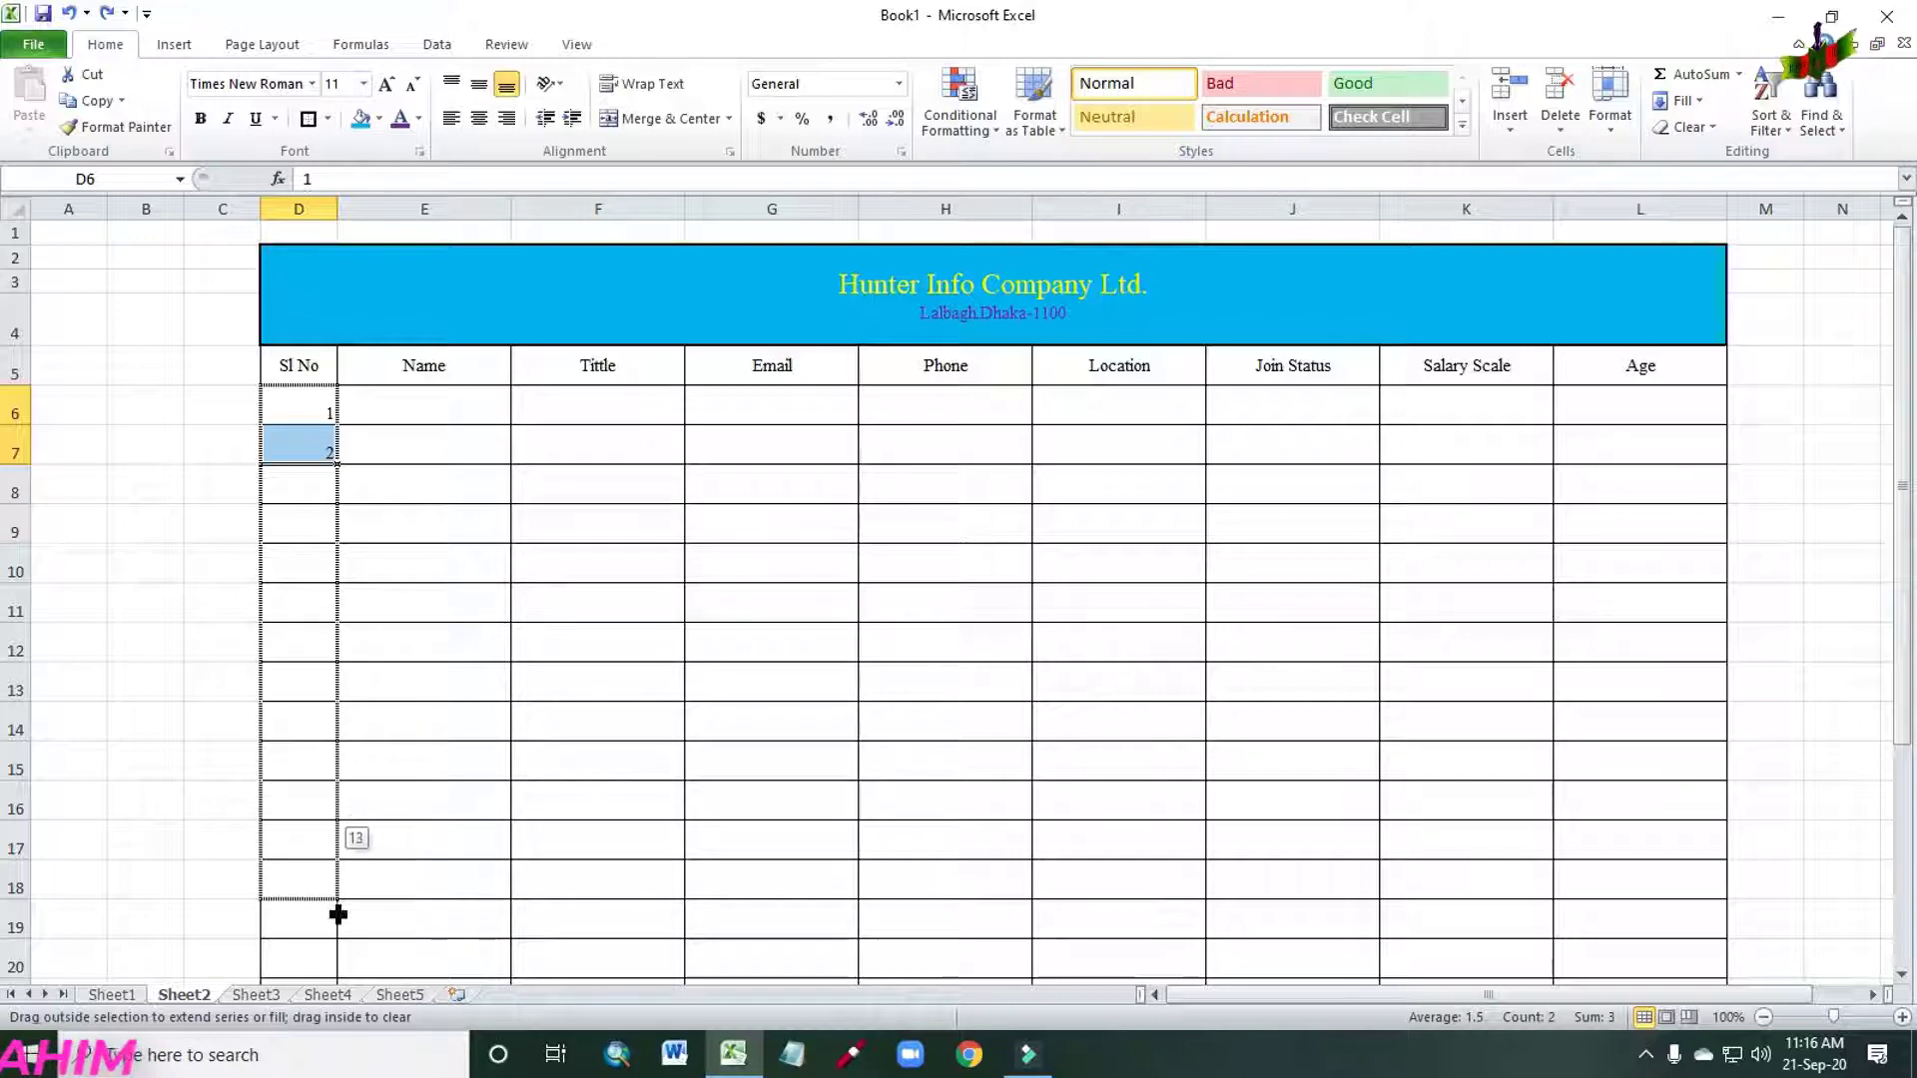
{"action": "left_click_drag", "start_coordinate": [348, 793], "coordinate": [332, 909]}
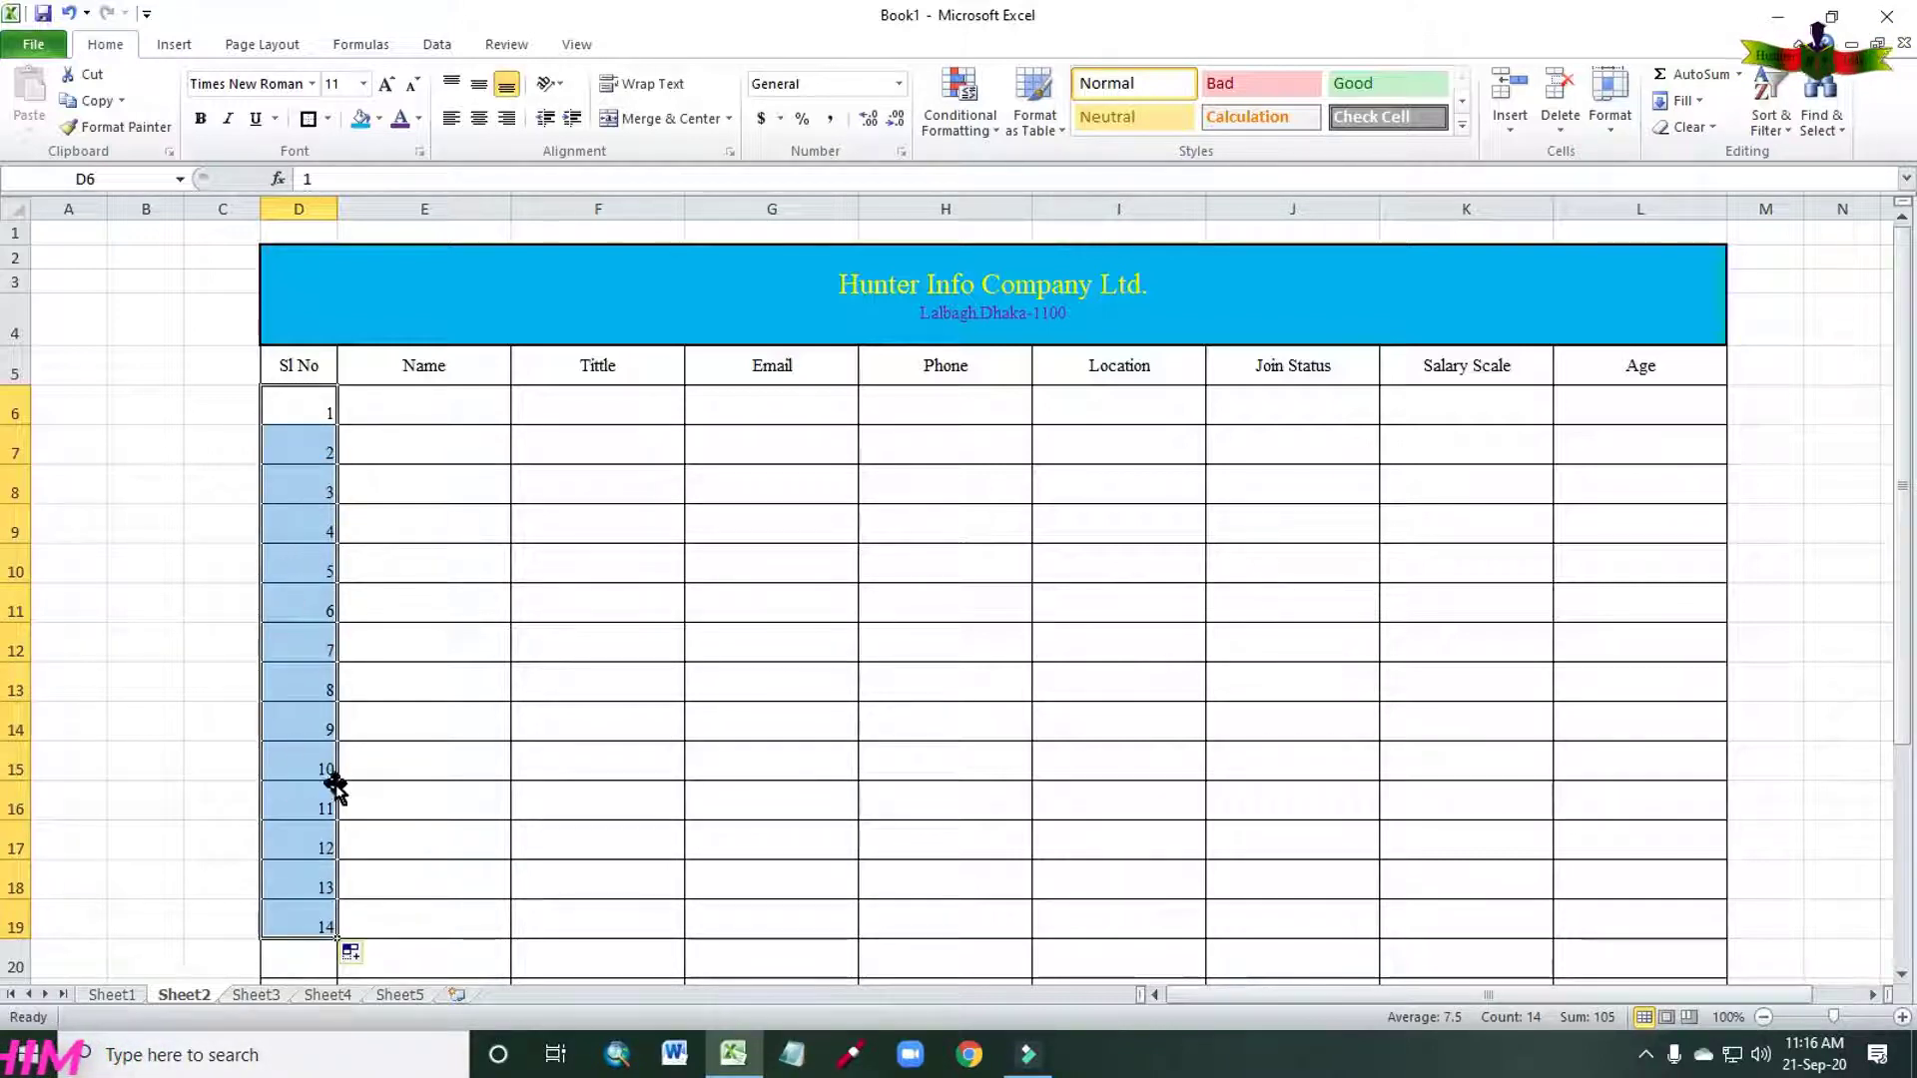
{"action": "left_click", "coordinate": [183, 451]}
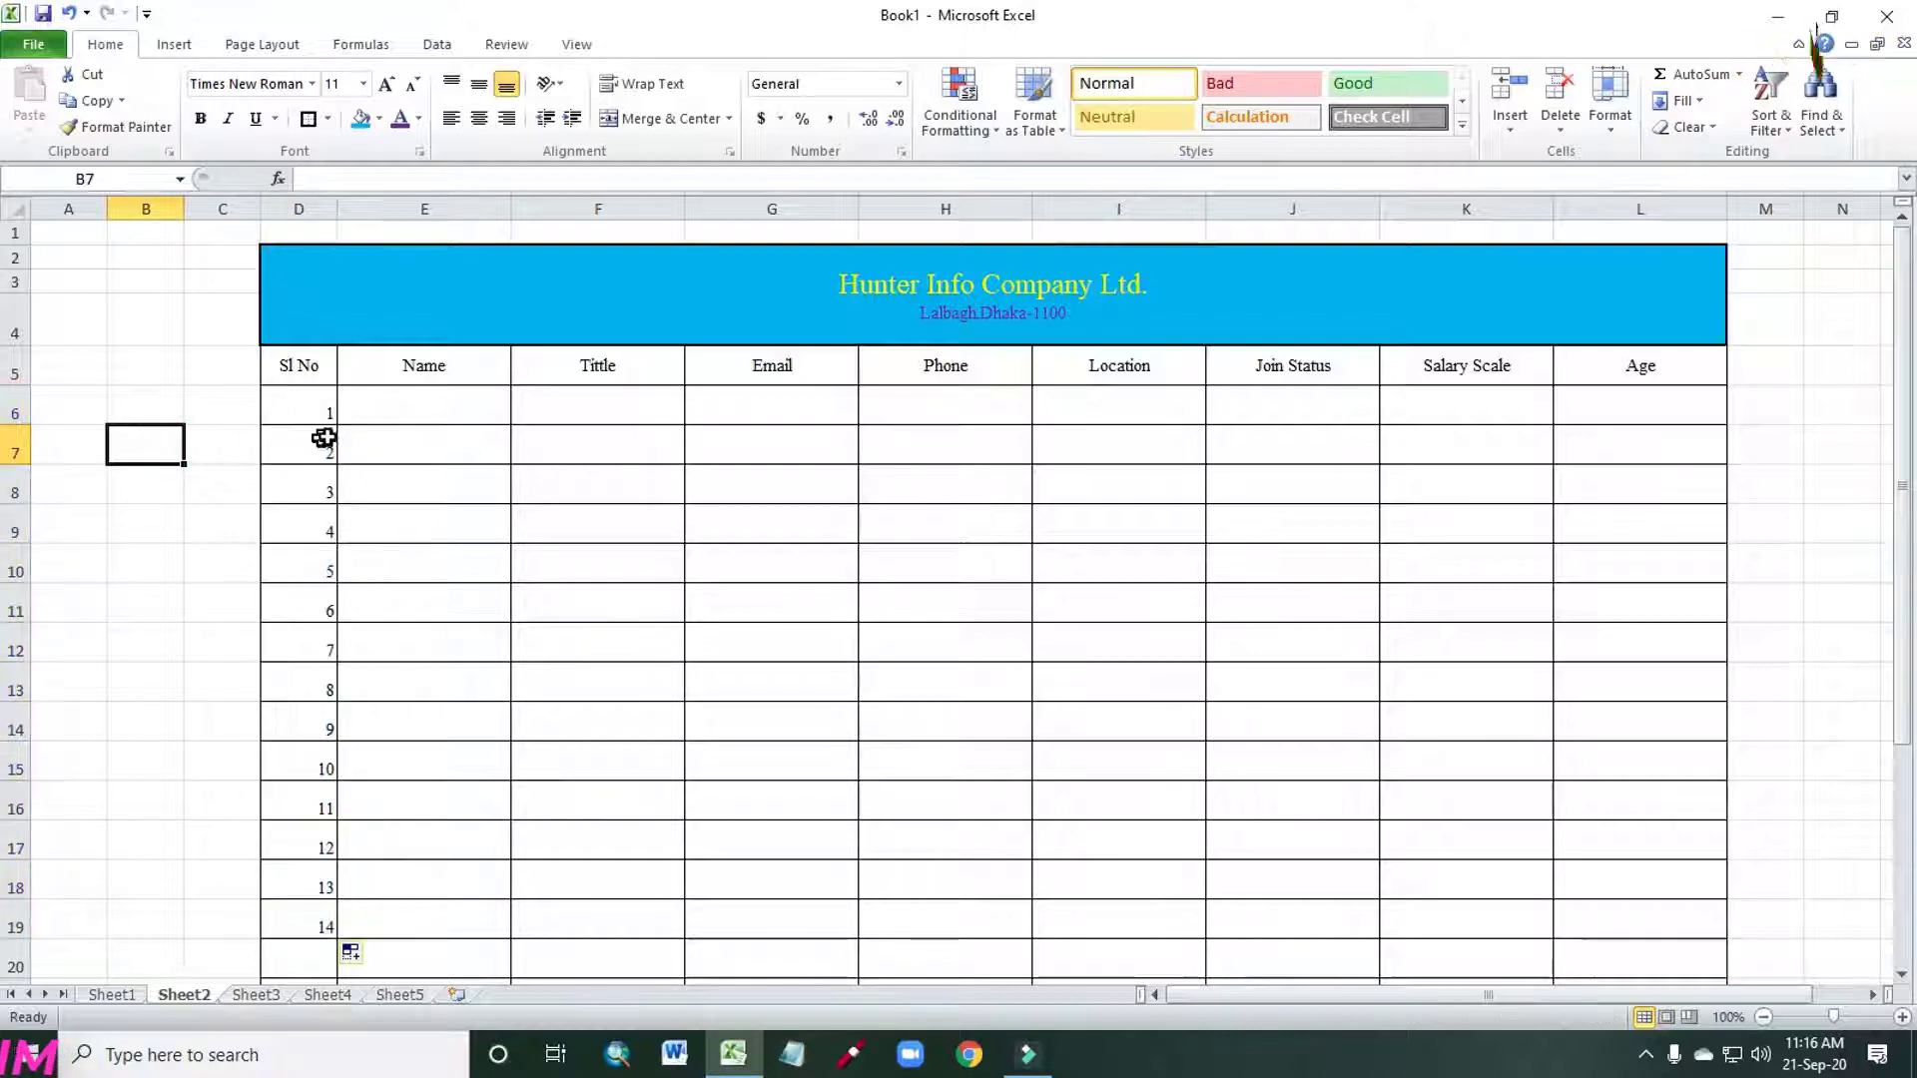
{"action": "scroll", "coordinate": [406, 432], "scroll_direction": "down", "scroll_amount": 4}
{"action": "scroll", "coordinate": [410, 429], "scroll_direction": "up", "scroll_amount": 3}
{"action": "scroll", "coordinate": [293, 684], "scroll_direction": "up", "scroll_amount": 2}
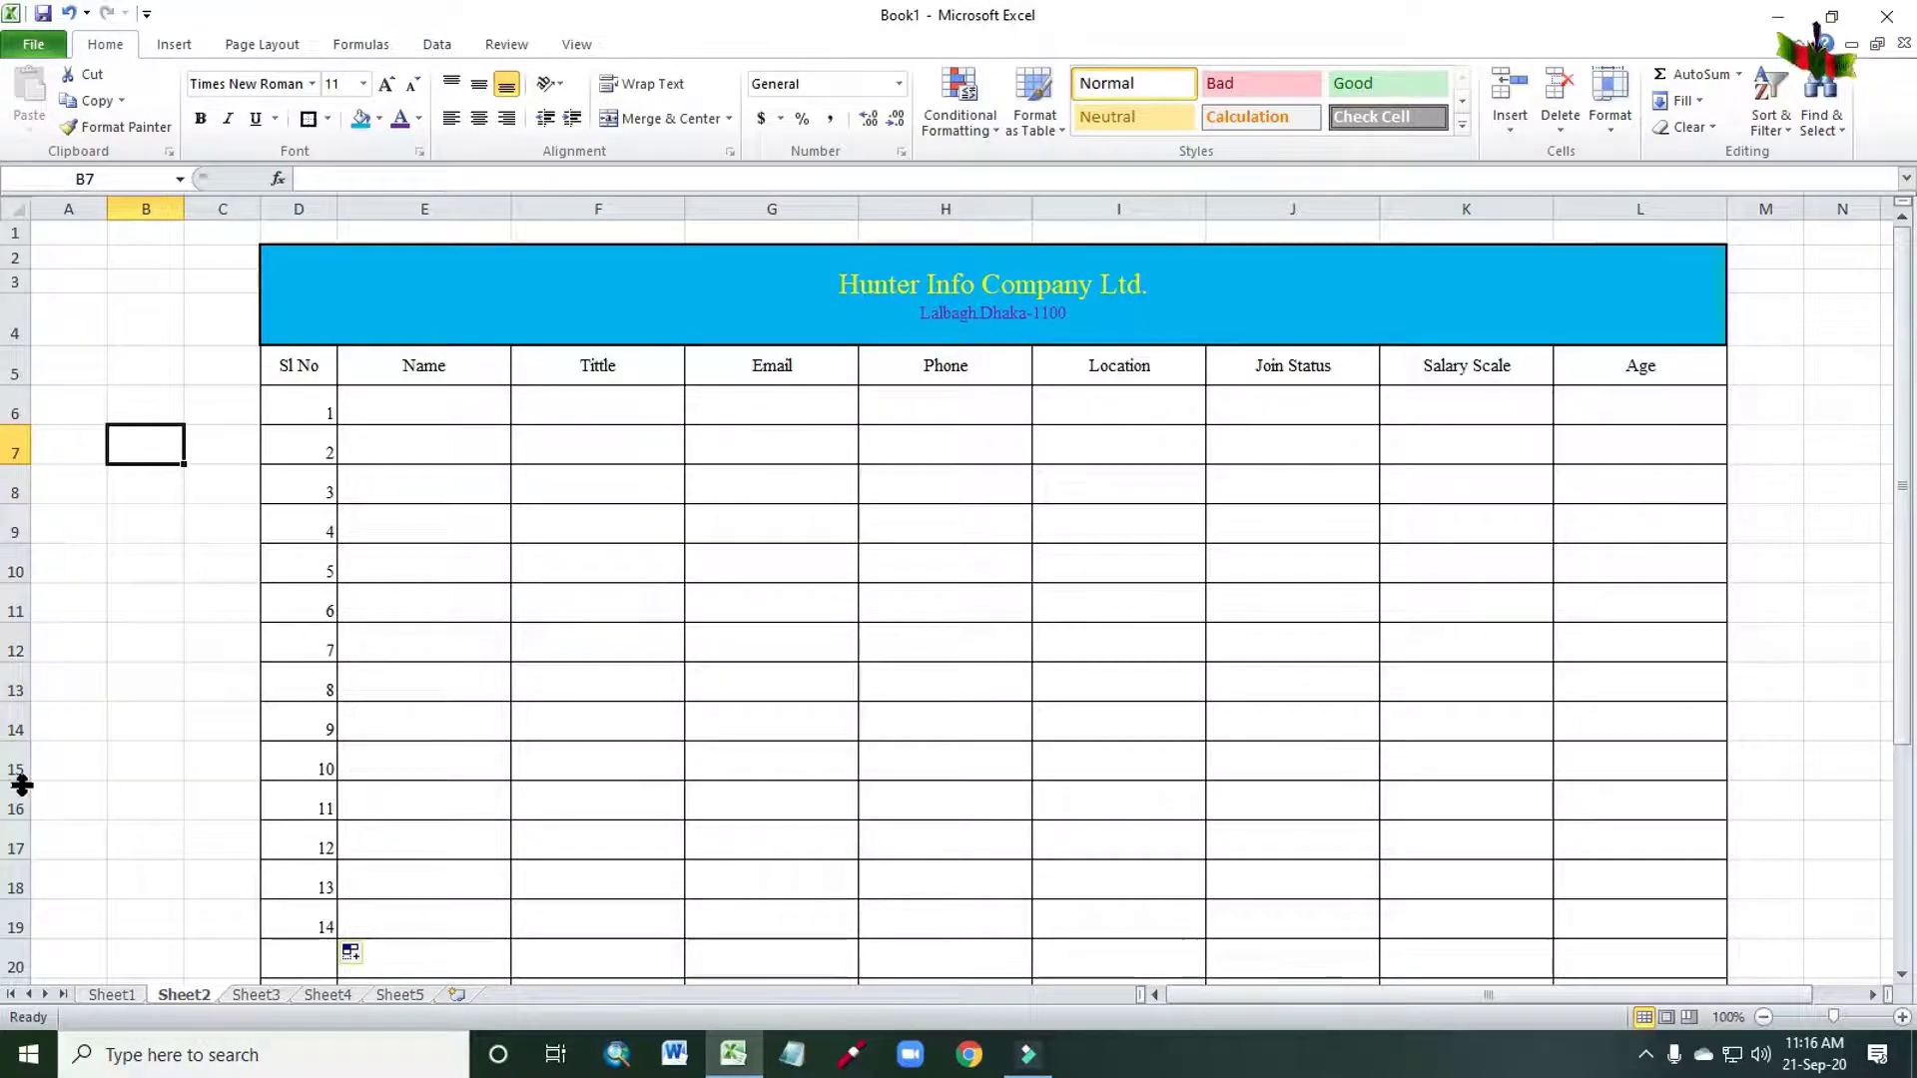
Step: Delete the surplus rows 16–27 so the table ends at serial number 10
{"action": "left_click_drag", "start_coordinate": [17, 804], "coordinate": [20, 963]}
{"action": "right_click", "coordinate": [118, 734]}
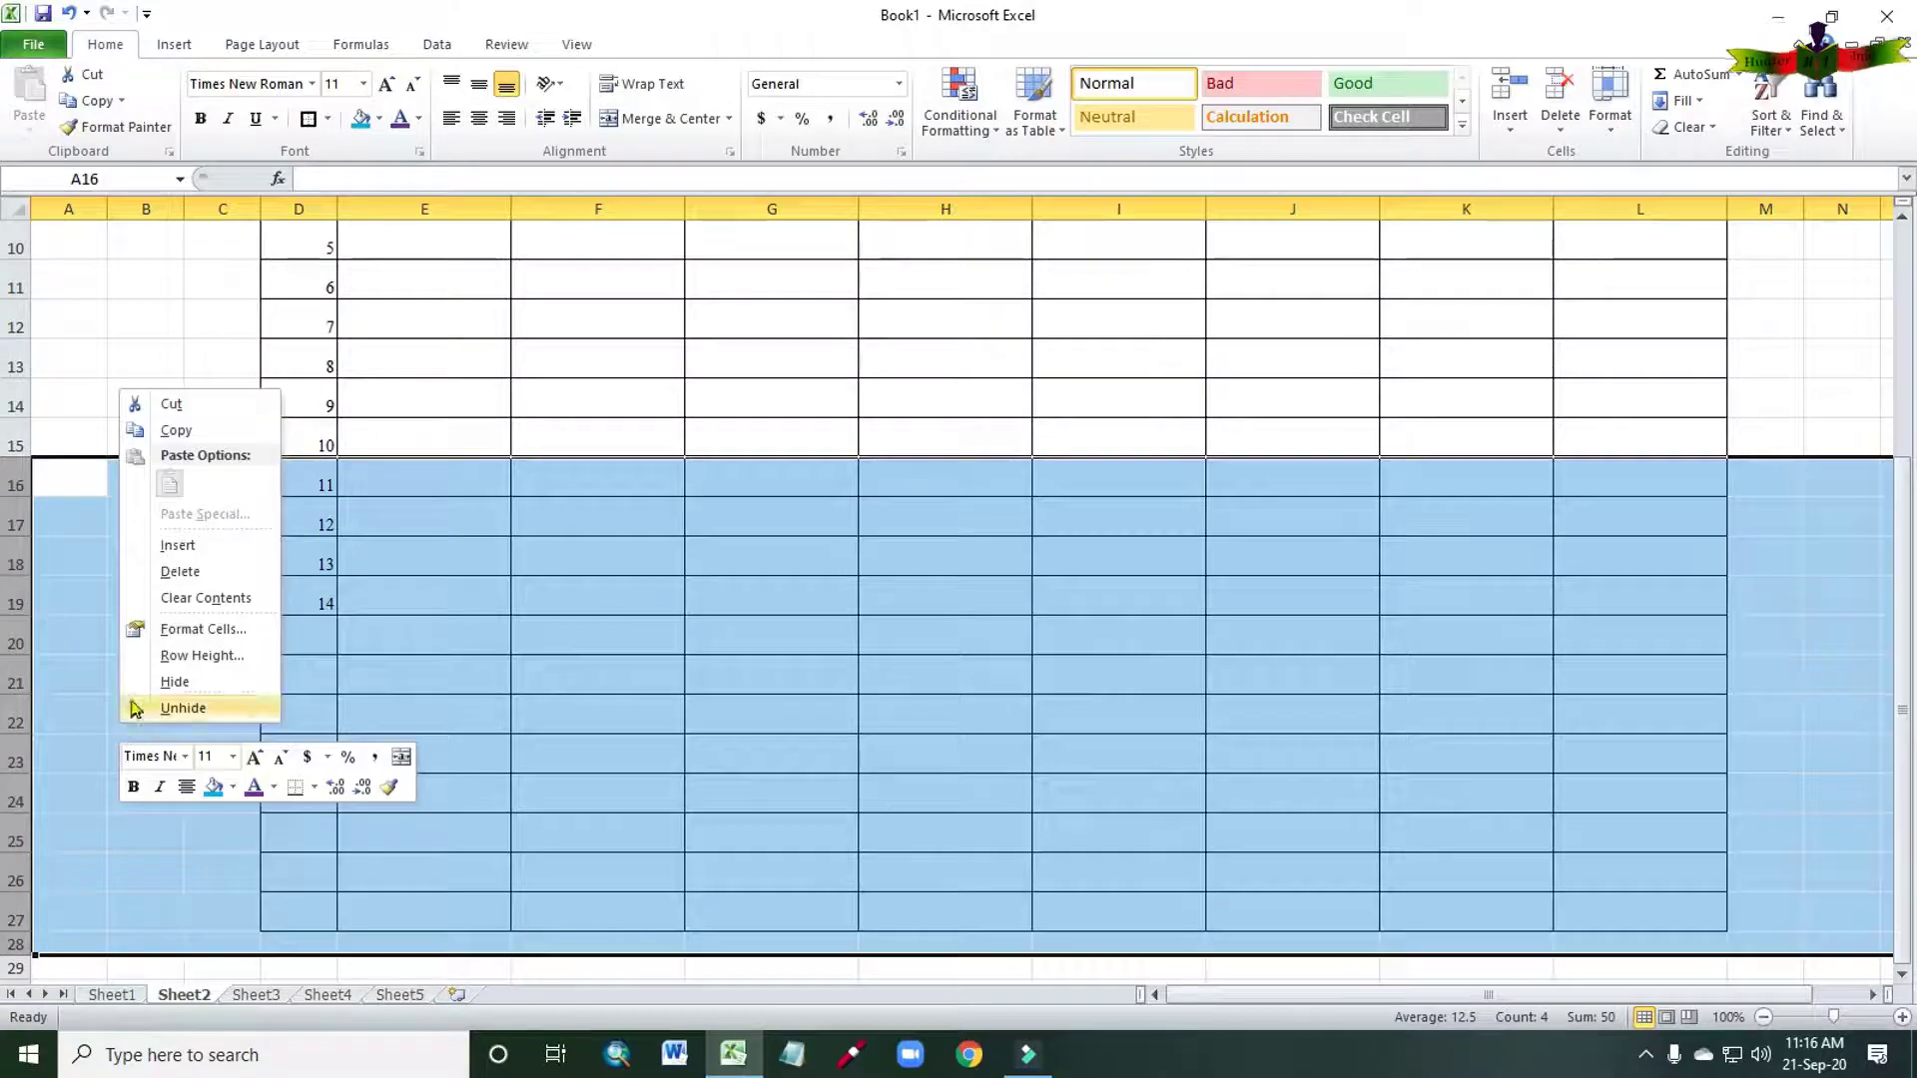
{"action": "left_click", "coordinate": [183, 567]}
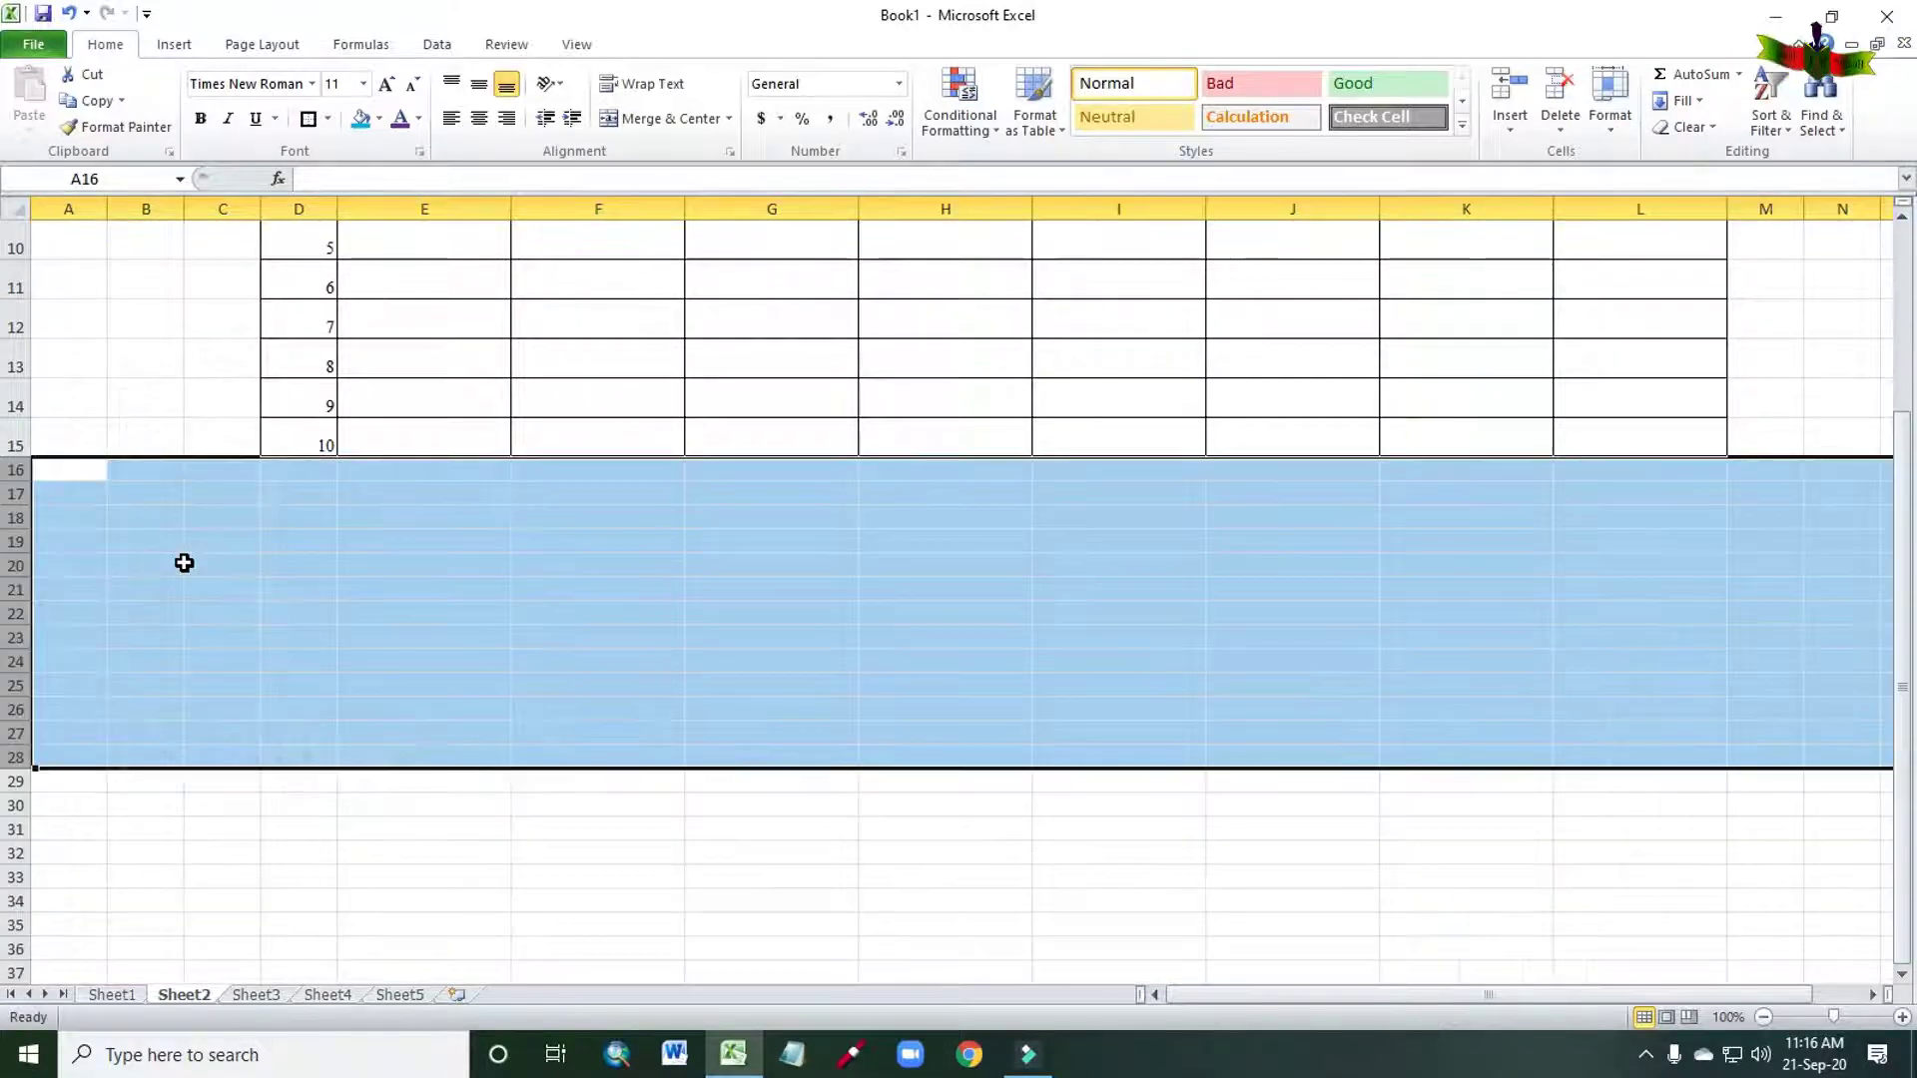
{"action": "left_click", "coordinate": [351, 928]}
{"action": "scroll", "coordinate": [431, 829], "scroll_direction": "up", "scroll_amount": 3}
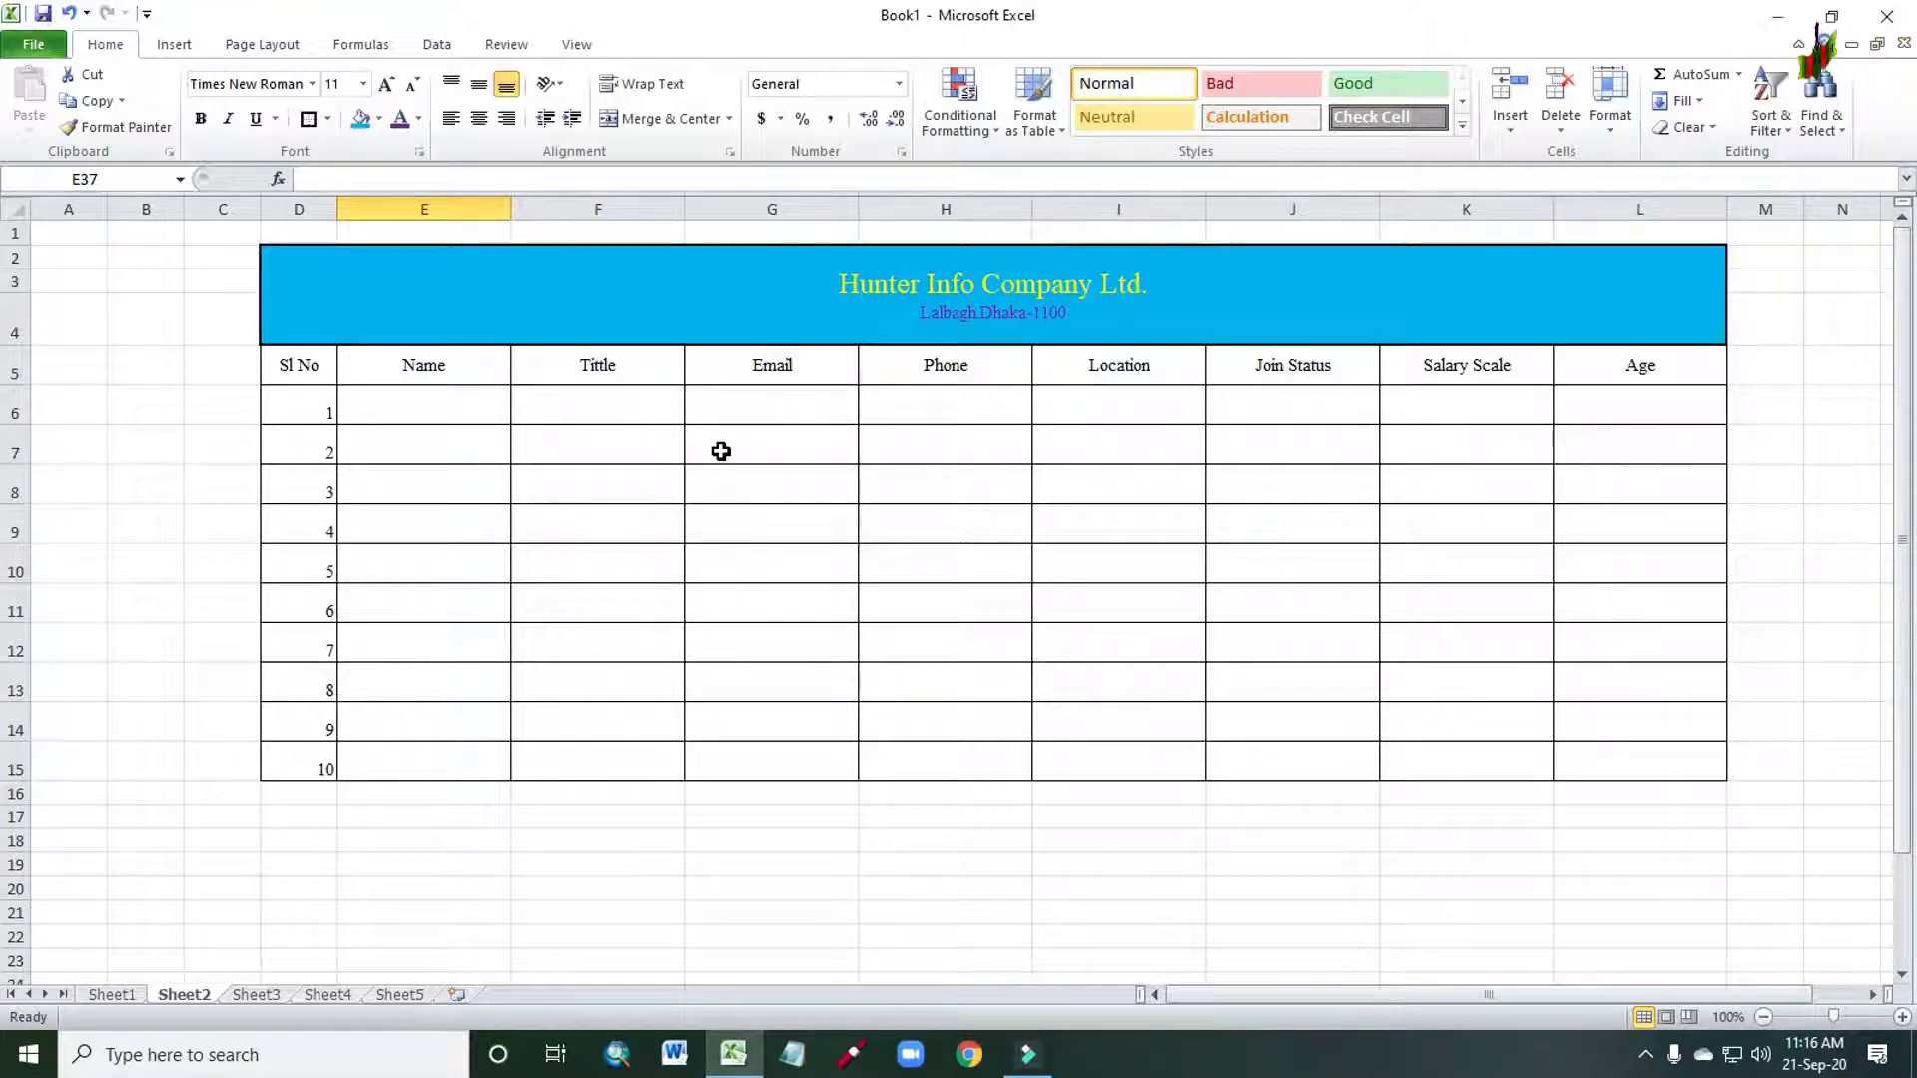
Step: Copy the employee records in E6:L15 from Sheet1
{"action": "left_click", "coordinate": [465, 406]}
{"action": "left_click", "coordinate": [440, 445]}
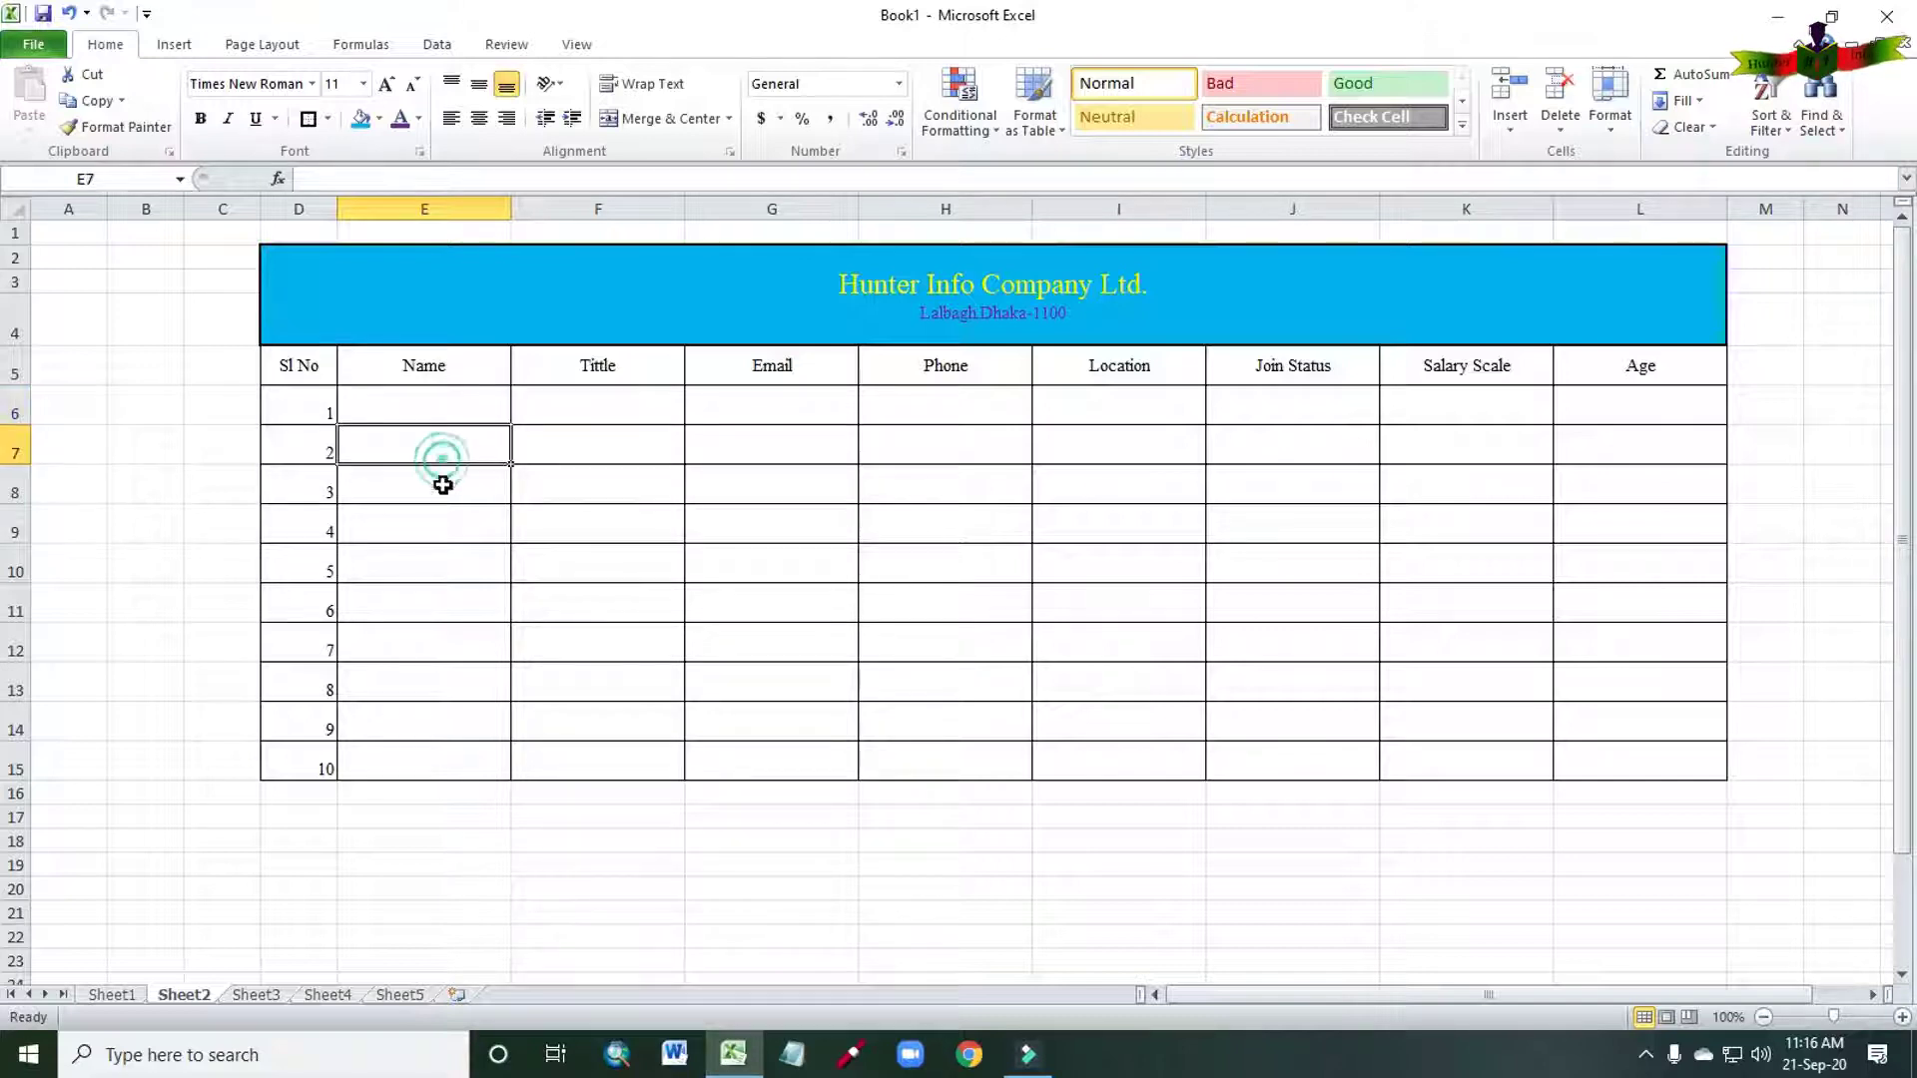
{"action": "left_click", "coordinate": [442, 489]}
{"action": "left_click", "coordinate": [442, 526]}
{"action": "left_click", "coordinate": [437, 567]}
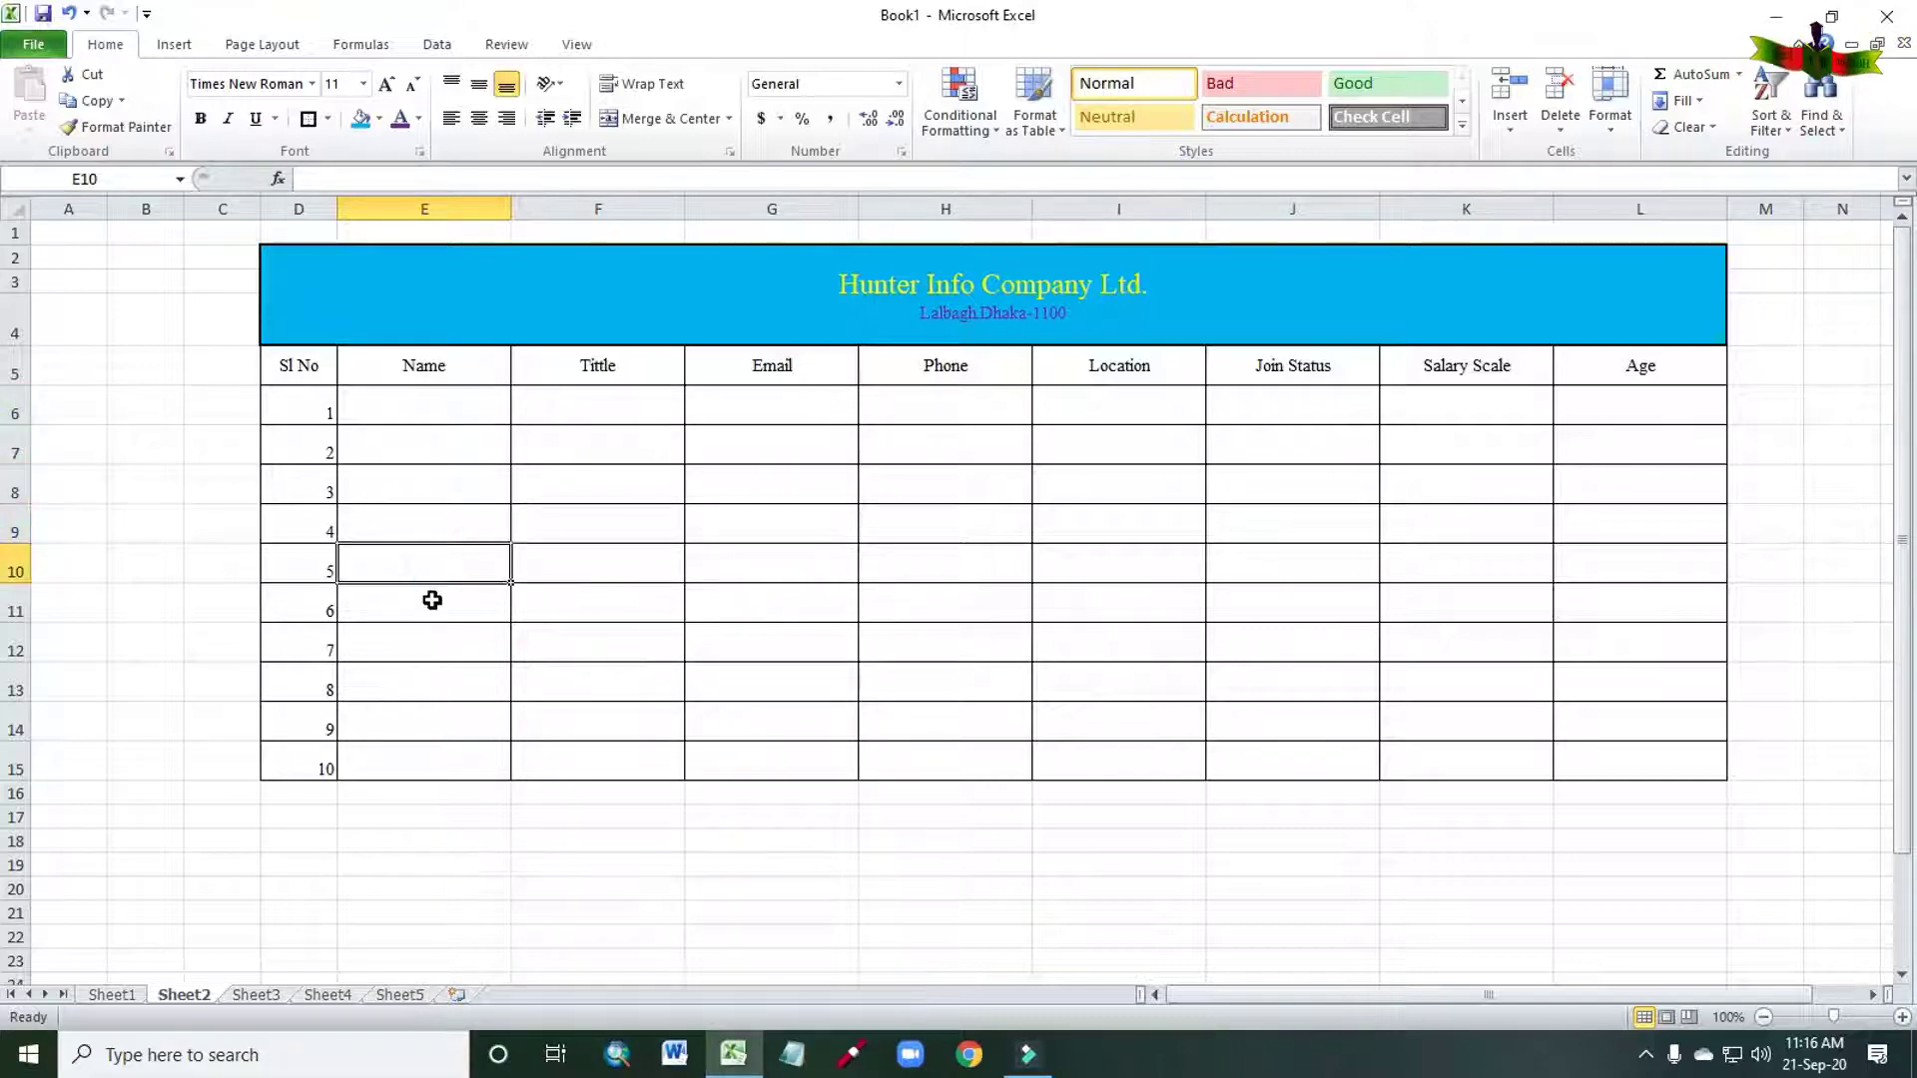
{"action": "left_click", "coordinate": [432, 607]}
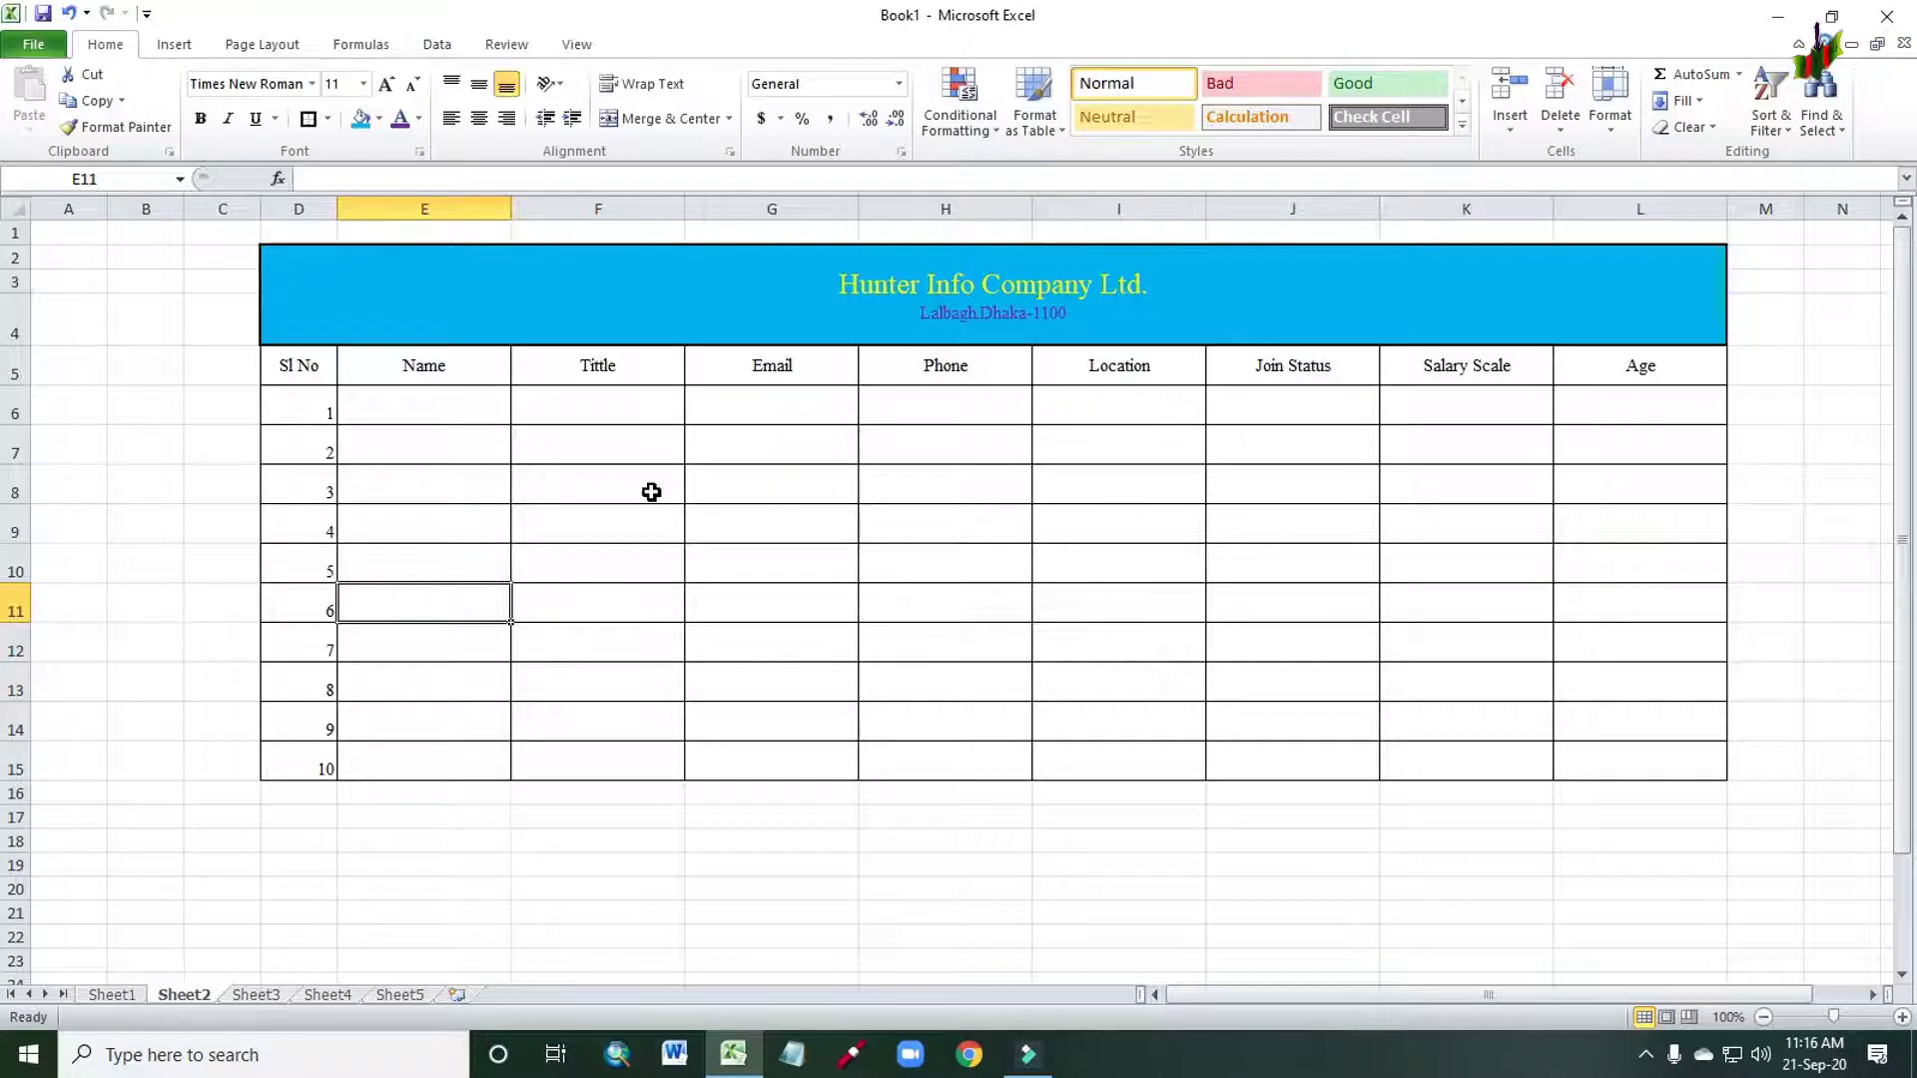
{"action": "left_click", "coordinate": [430, 414]}
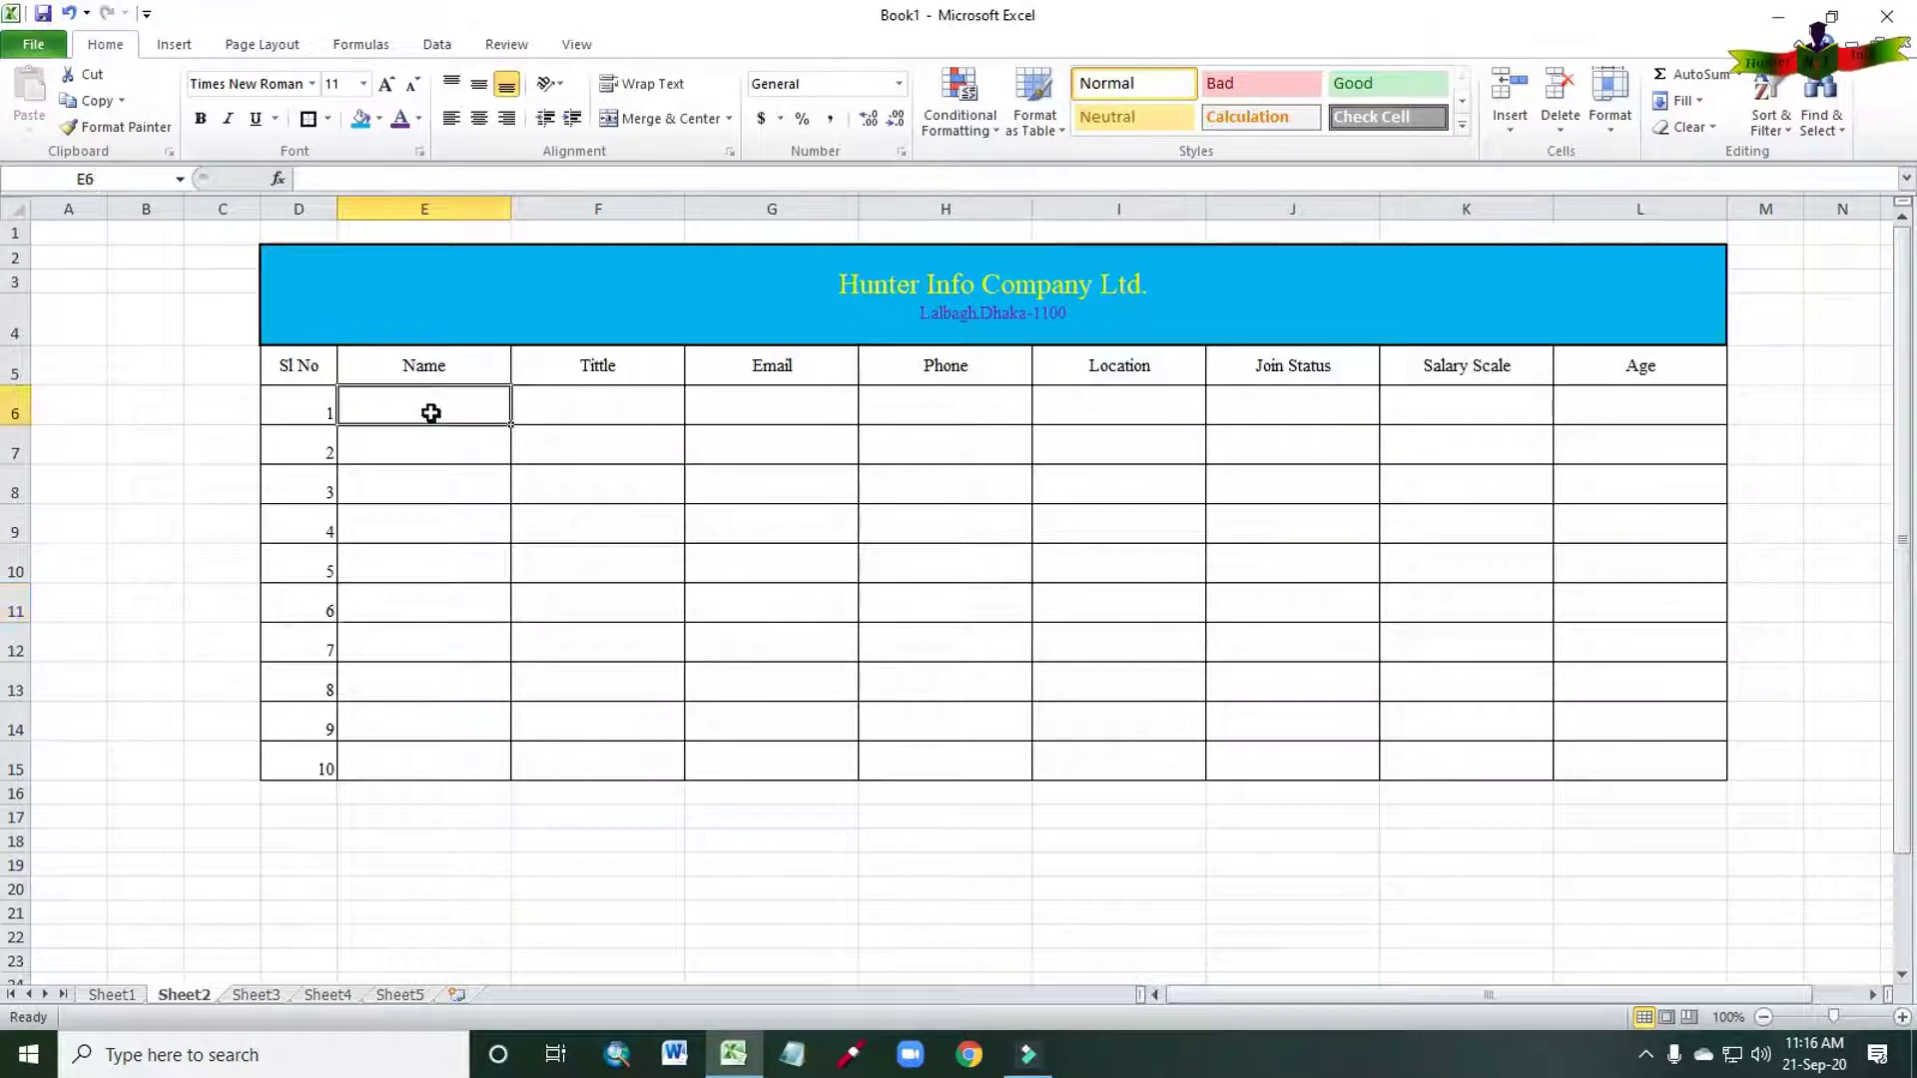
{"action": "left_click", "coordinate": [112, 995]}
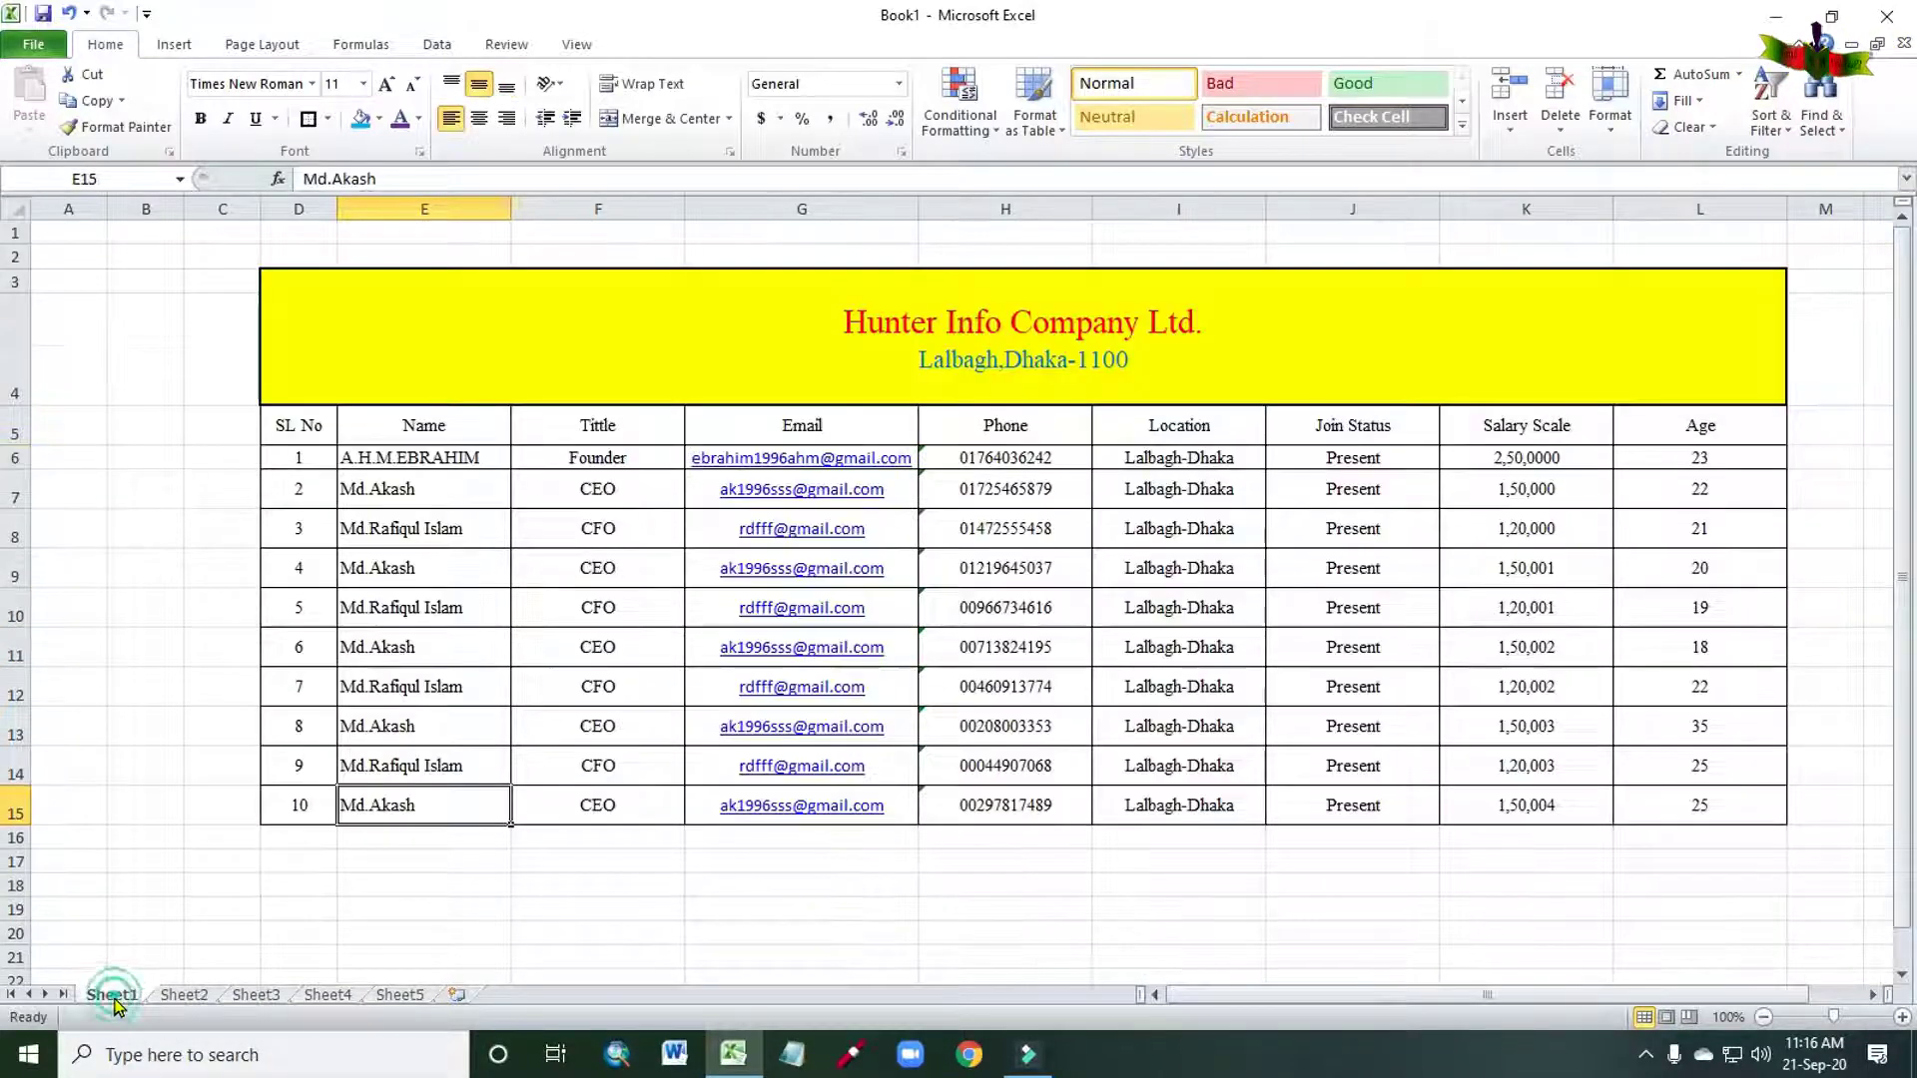
{"action": "mouse_move", "coordinate": [374, 489]}
{"action": "left_mouse_down"}
{"action": "mouse_move", "coordinate": [369, 469]}
{"action": "mouse_move", "coordinate": [469, 564]}
{"action": "left_mouse_up"}
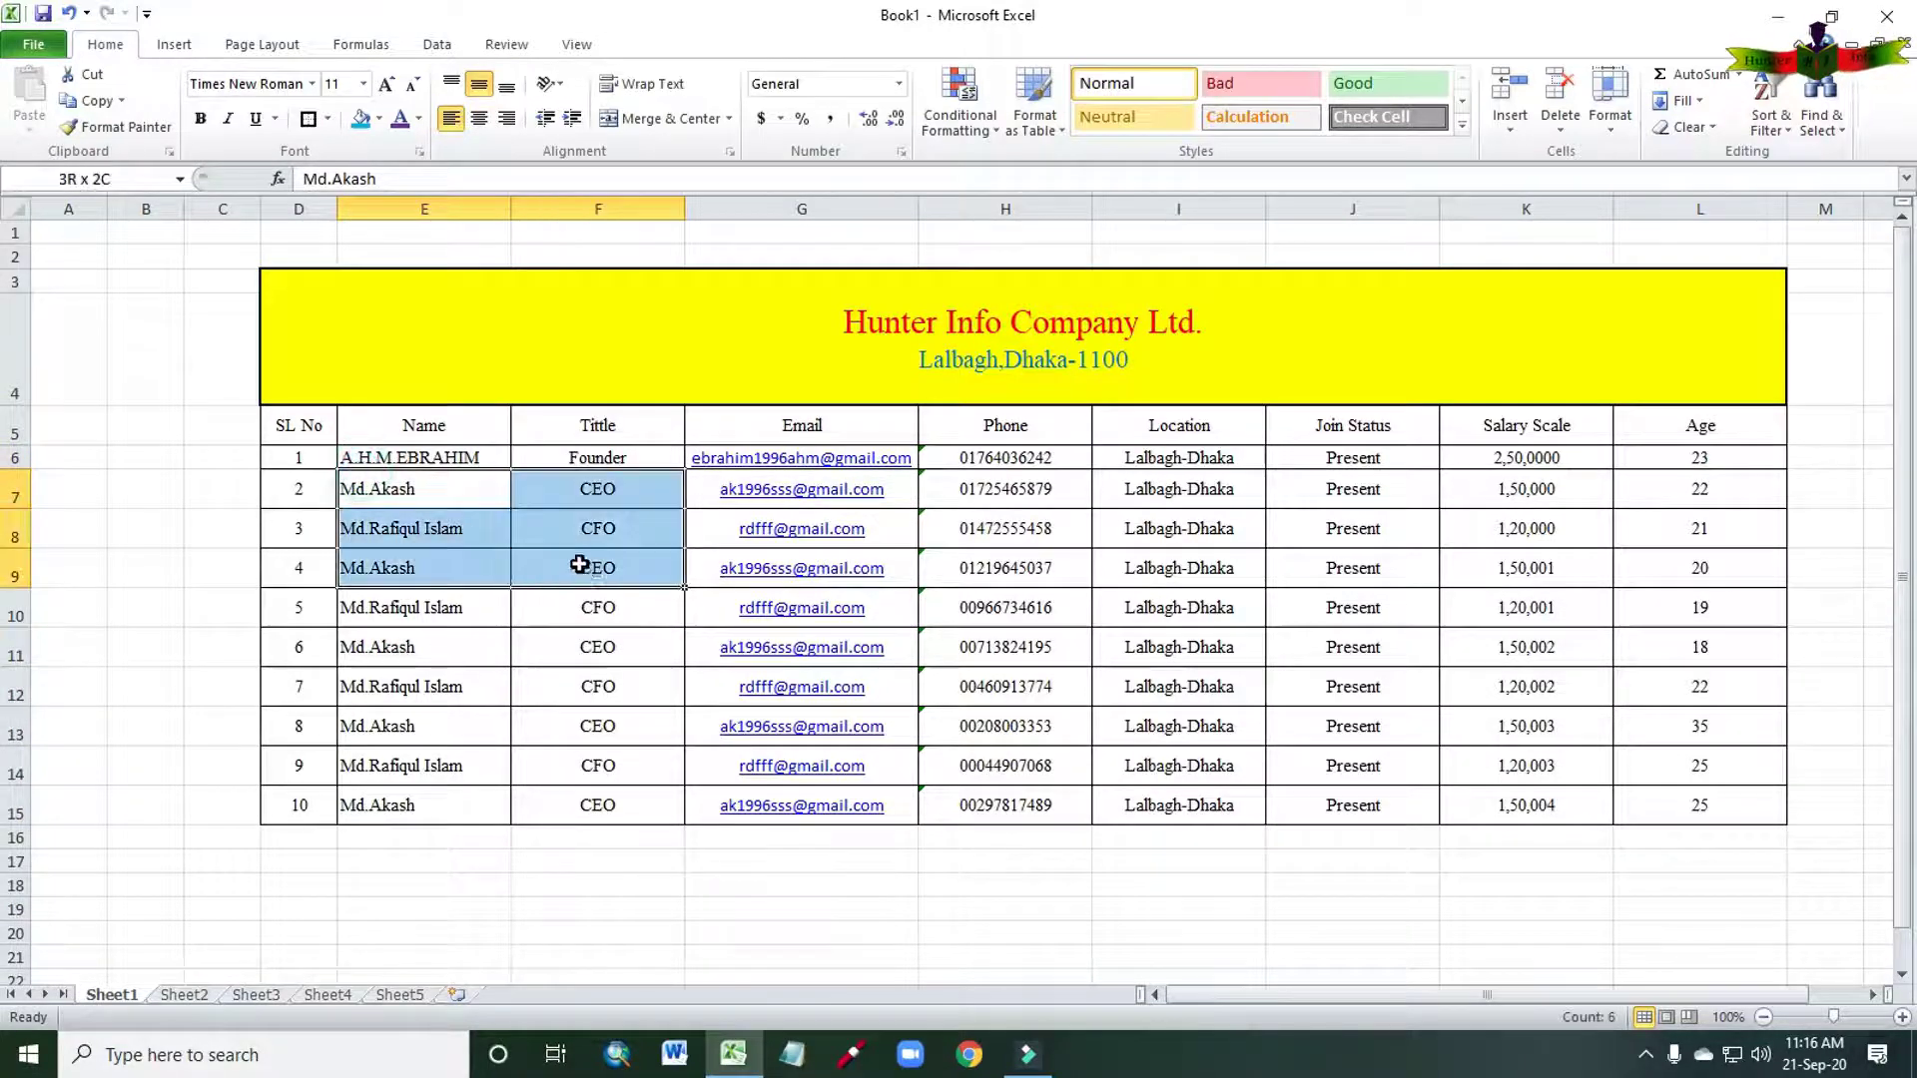
{"action": "mouse_move", "coordinate": [412, 454]}
{"action": "left_mouse_down"}
{"action": "mouse_move", "coordinate": [452, 527]}
{"action": "mouse_move", "coordinate": [1584, 811]}
{"action": "mouse_move", "coordinate": [1704, 805]}
{"action": "left_mouse_up"}
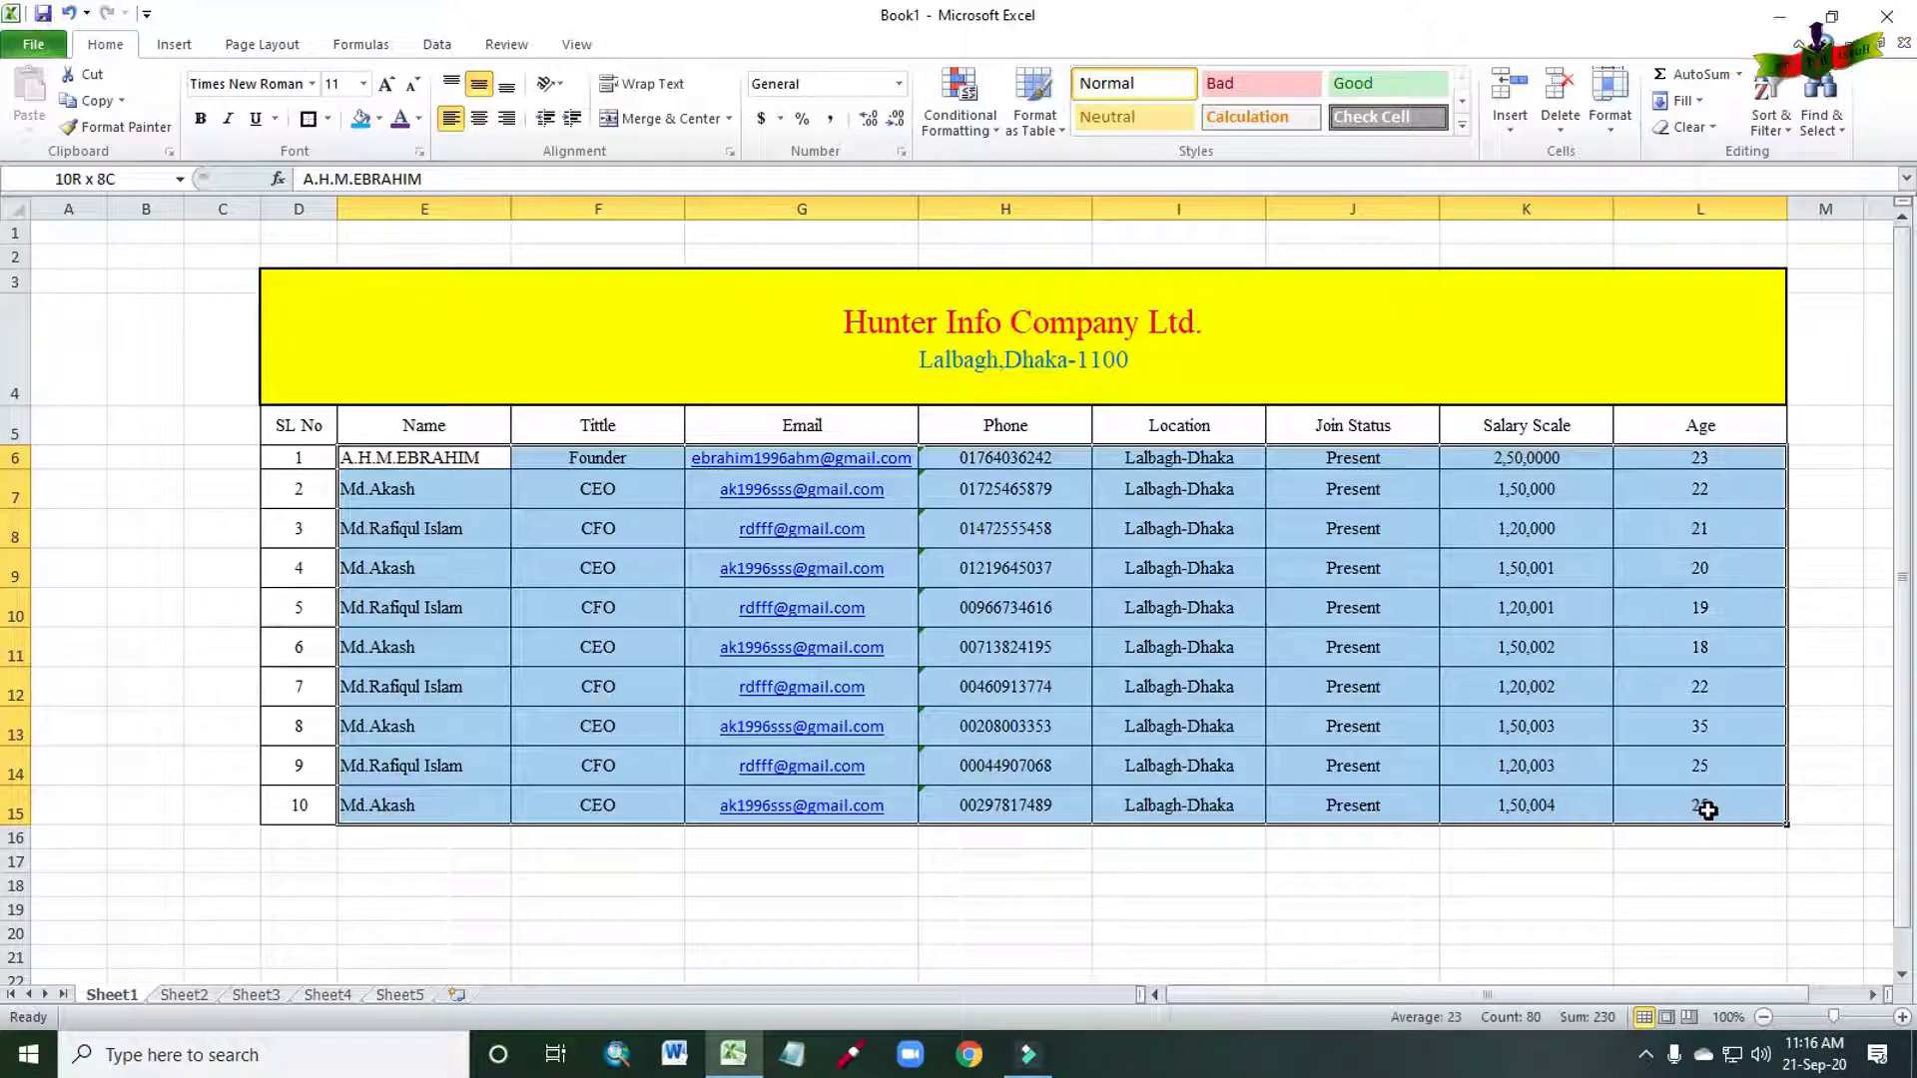
{"action": "right_click", "coordinate": [929, 696]}
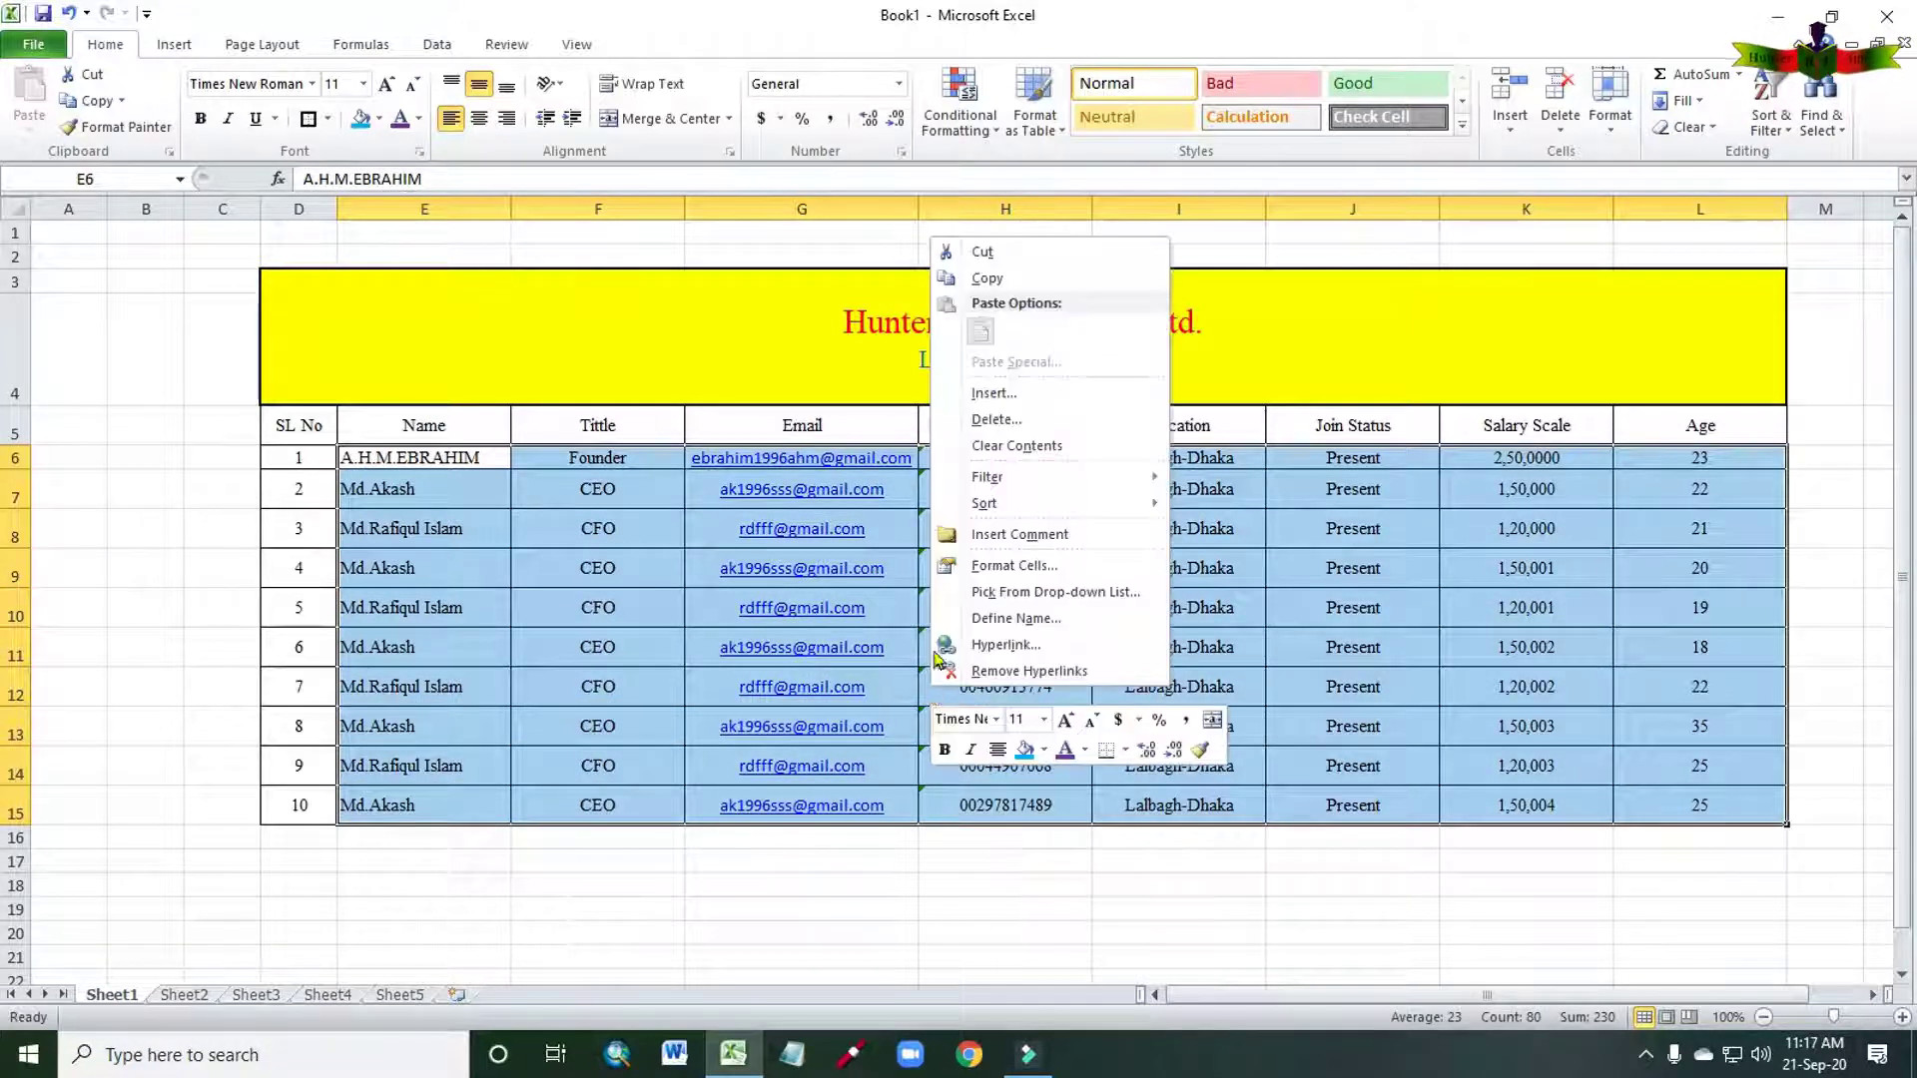
{"action": "left_click", "coordinate": [987, 280]}
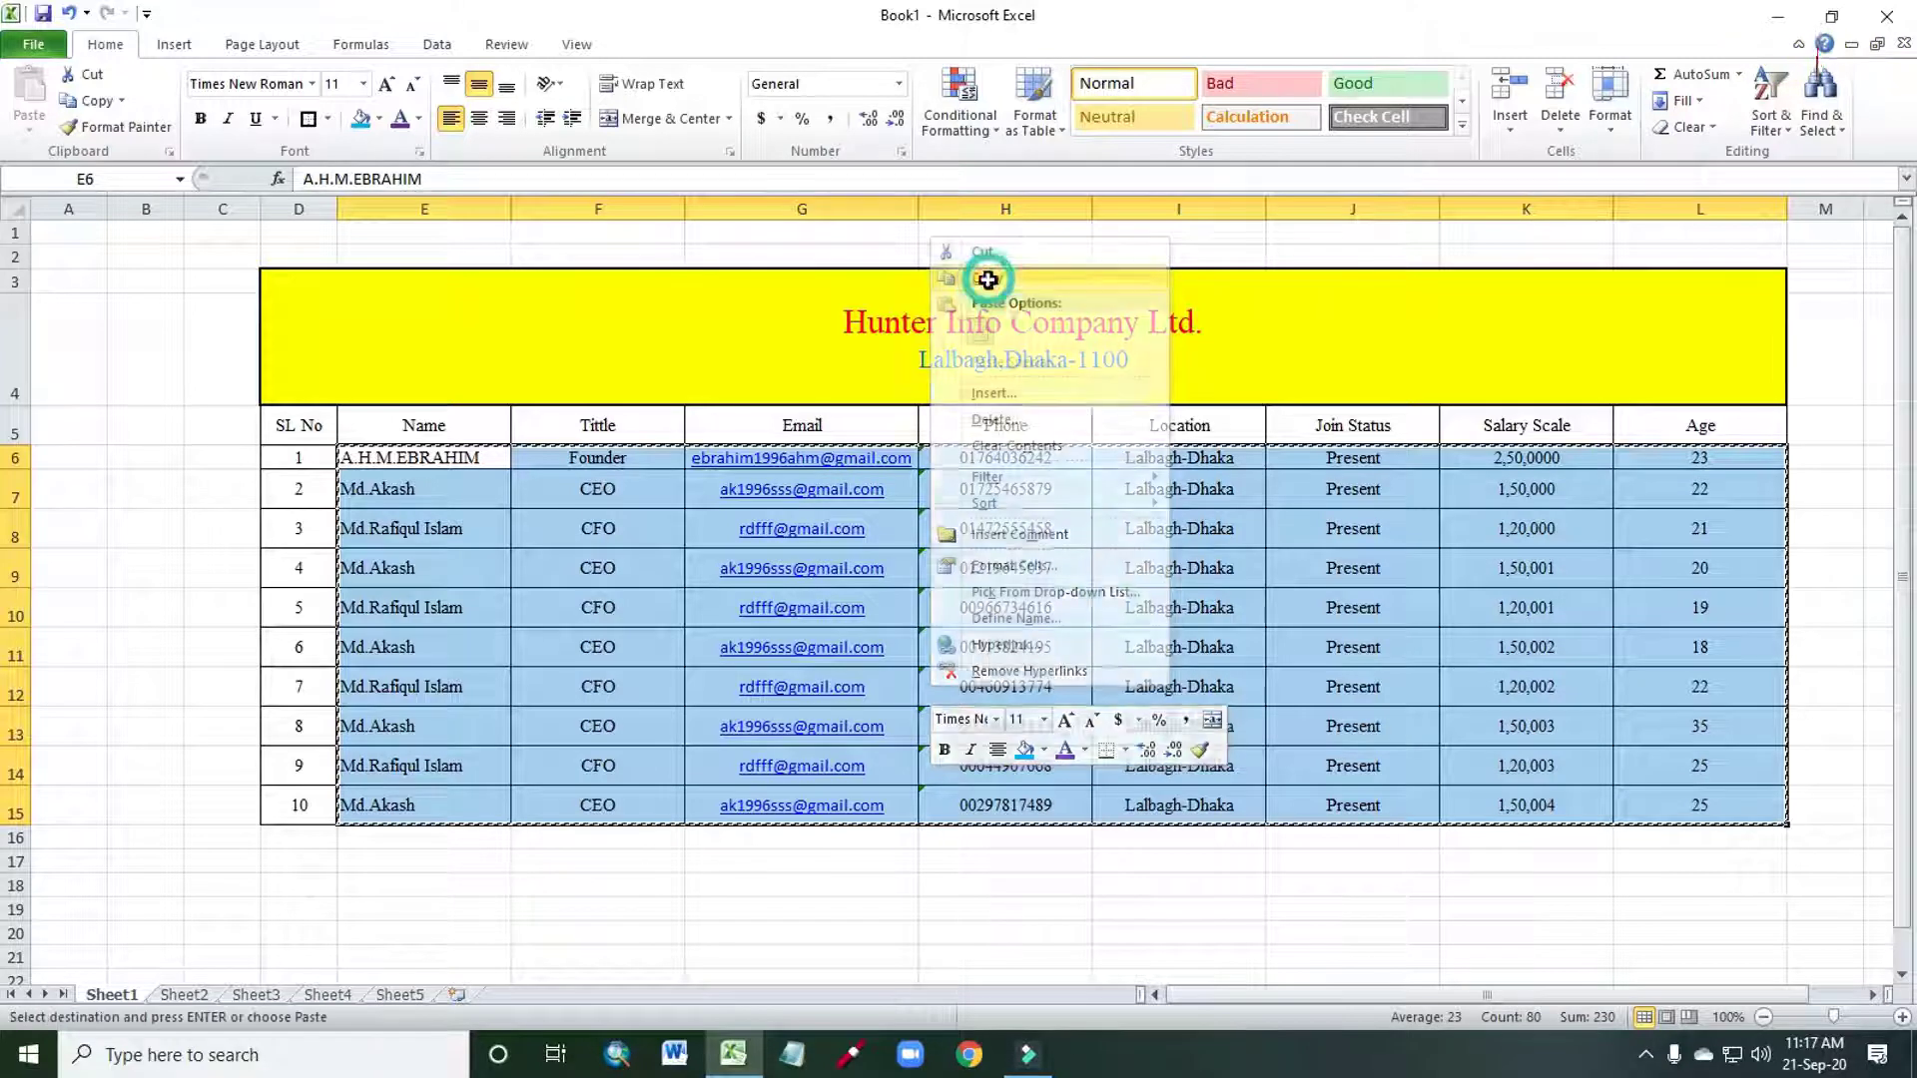
Step: Paste the ten employee records into Sheet2 starting at cell E6
{"action": "left_click", "coordinate": [185, 995]}
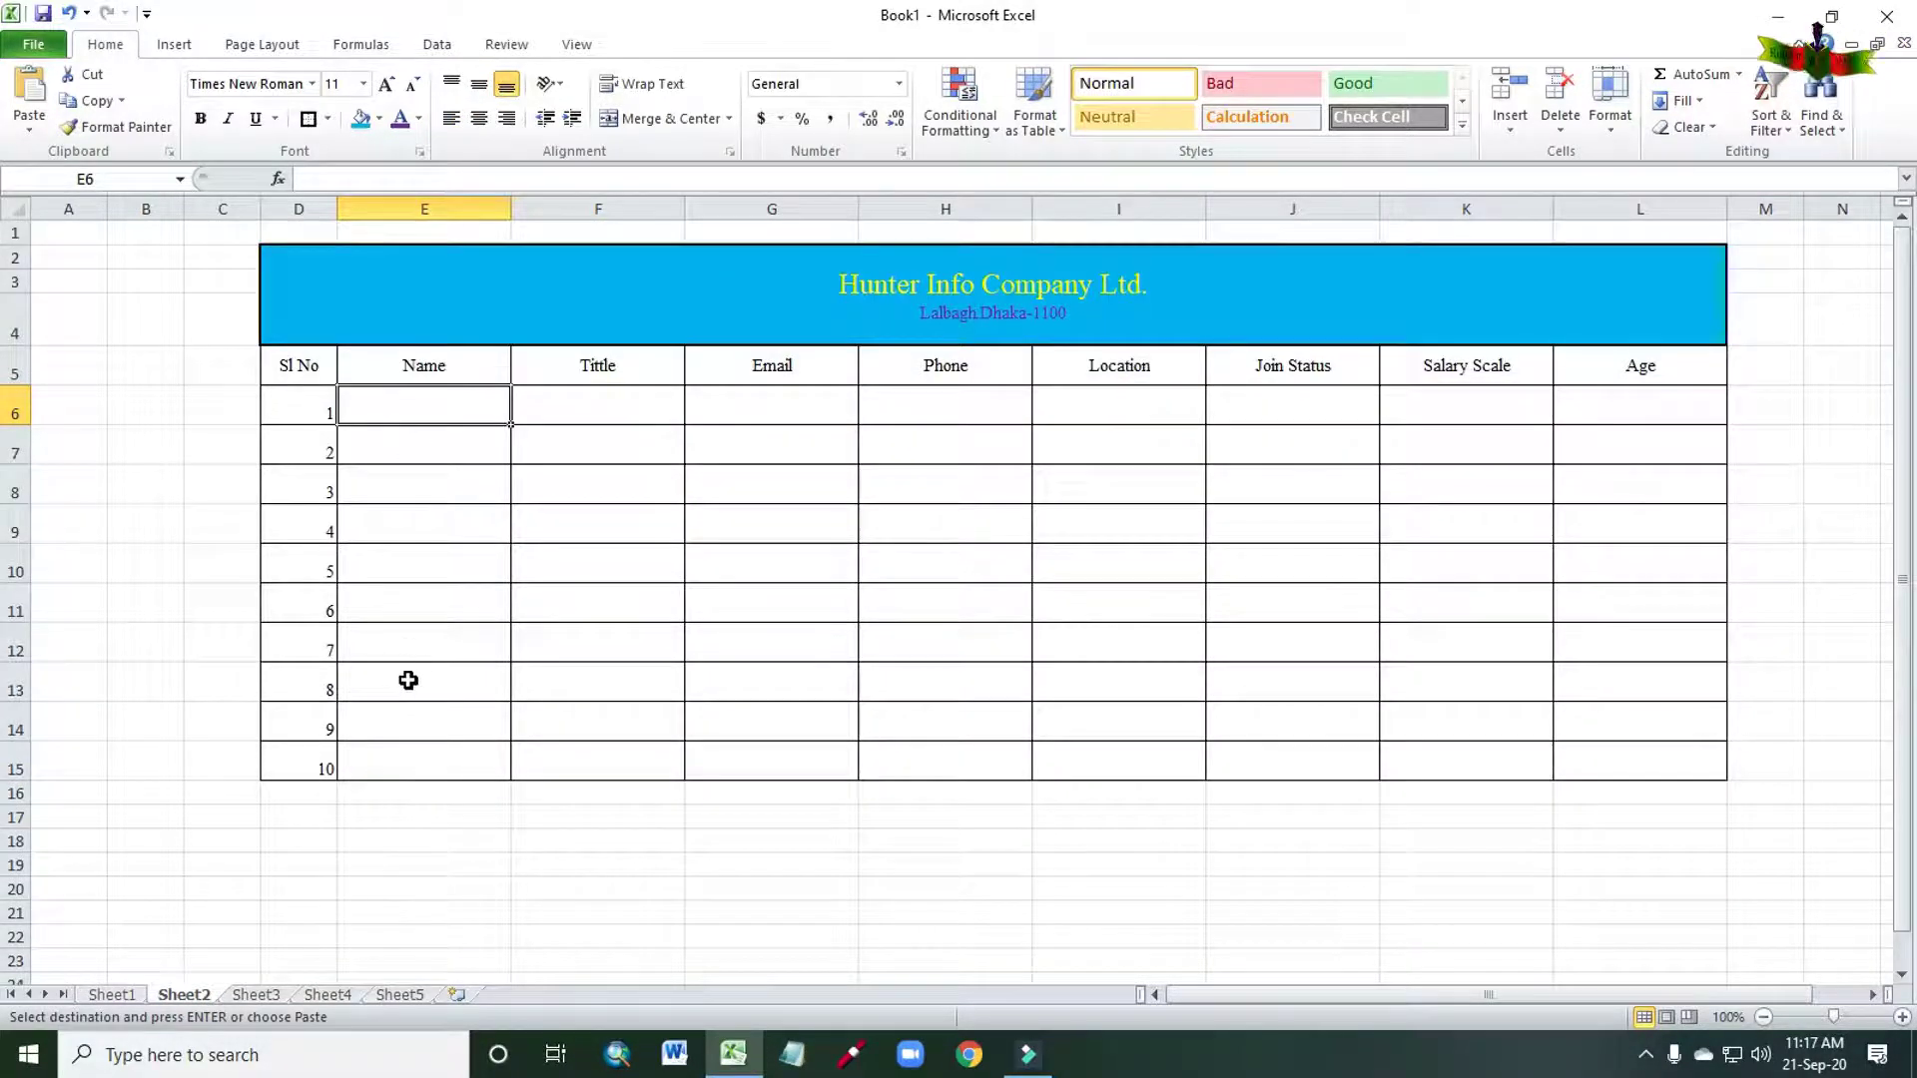
{"action": "key", "text": "ctrl+v"}
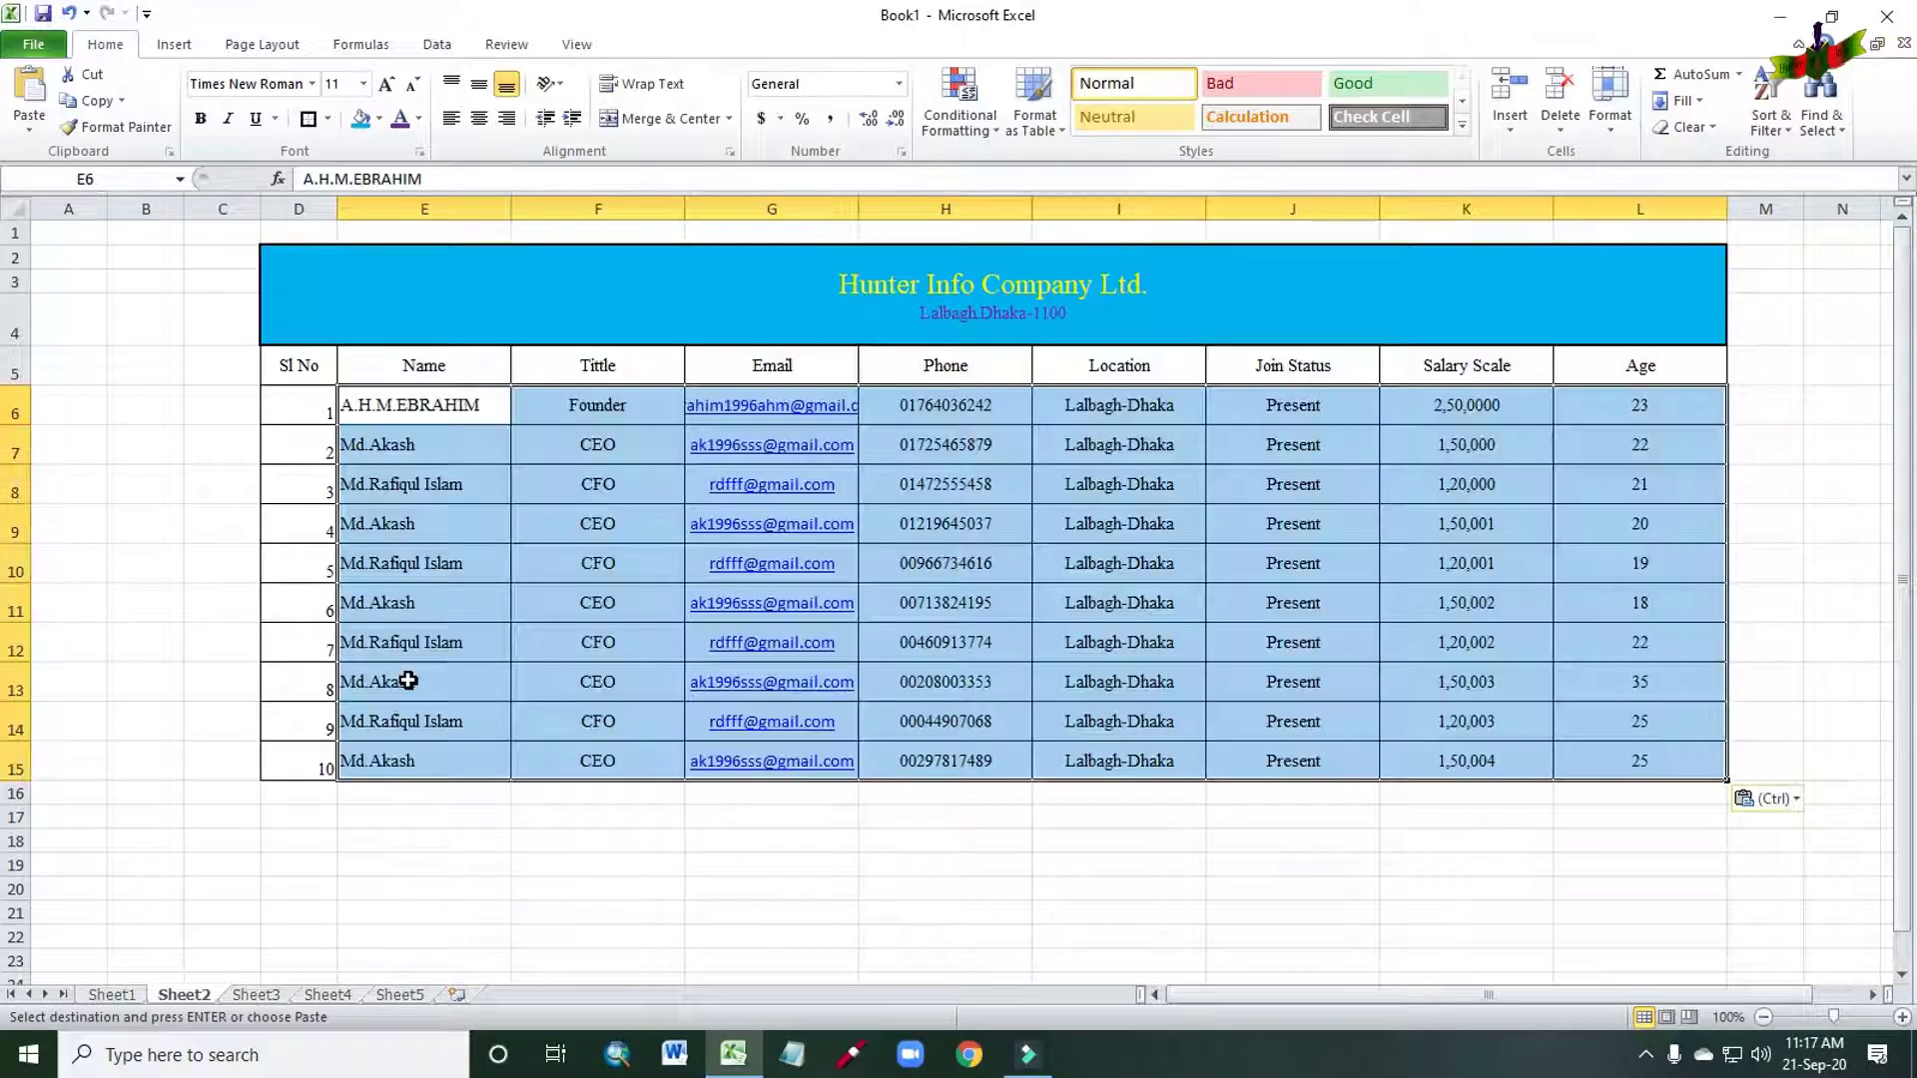
{"action": "left_click", "coordinate": [437, 911]}
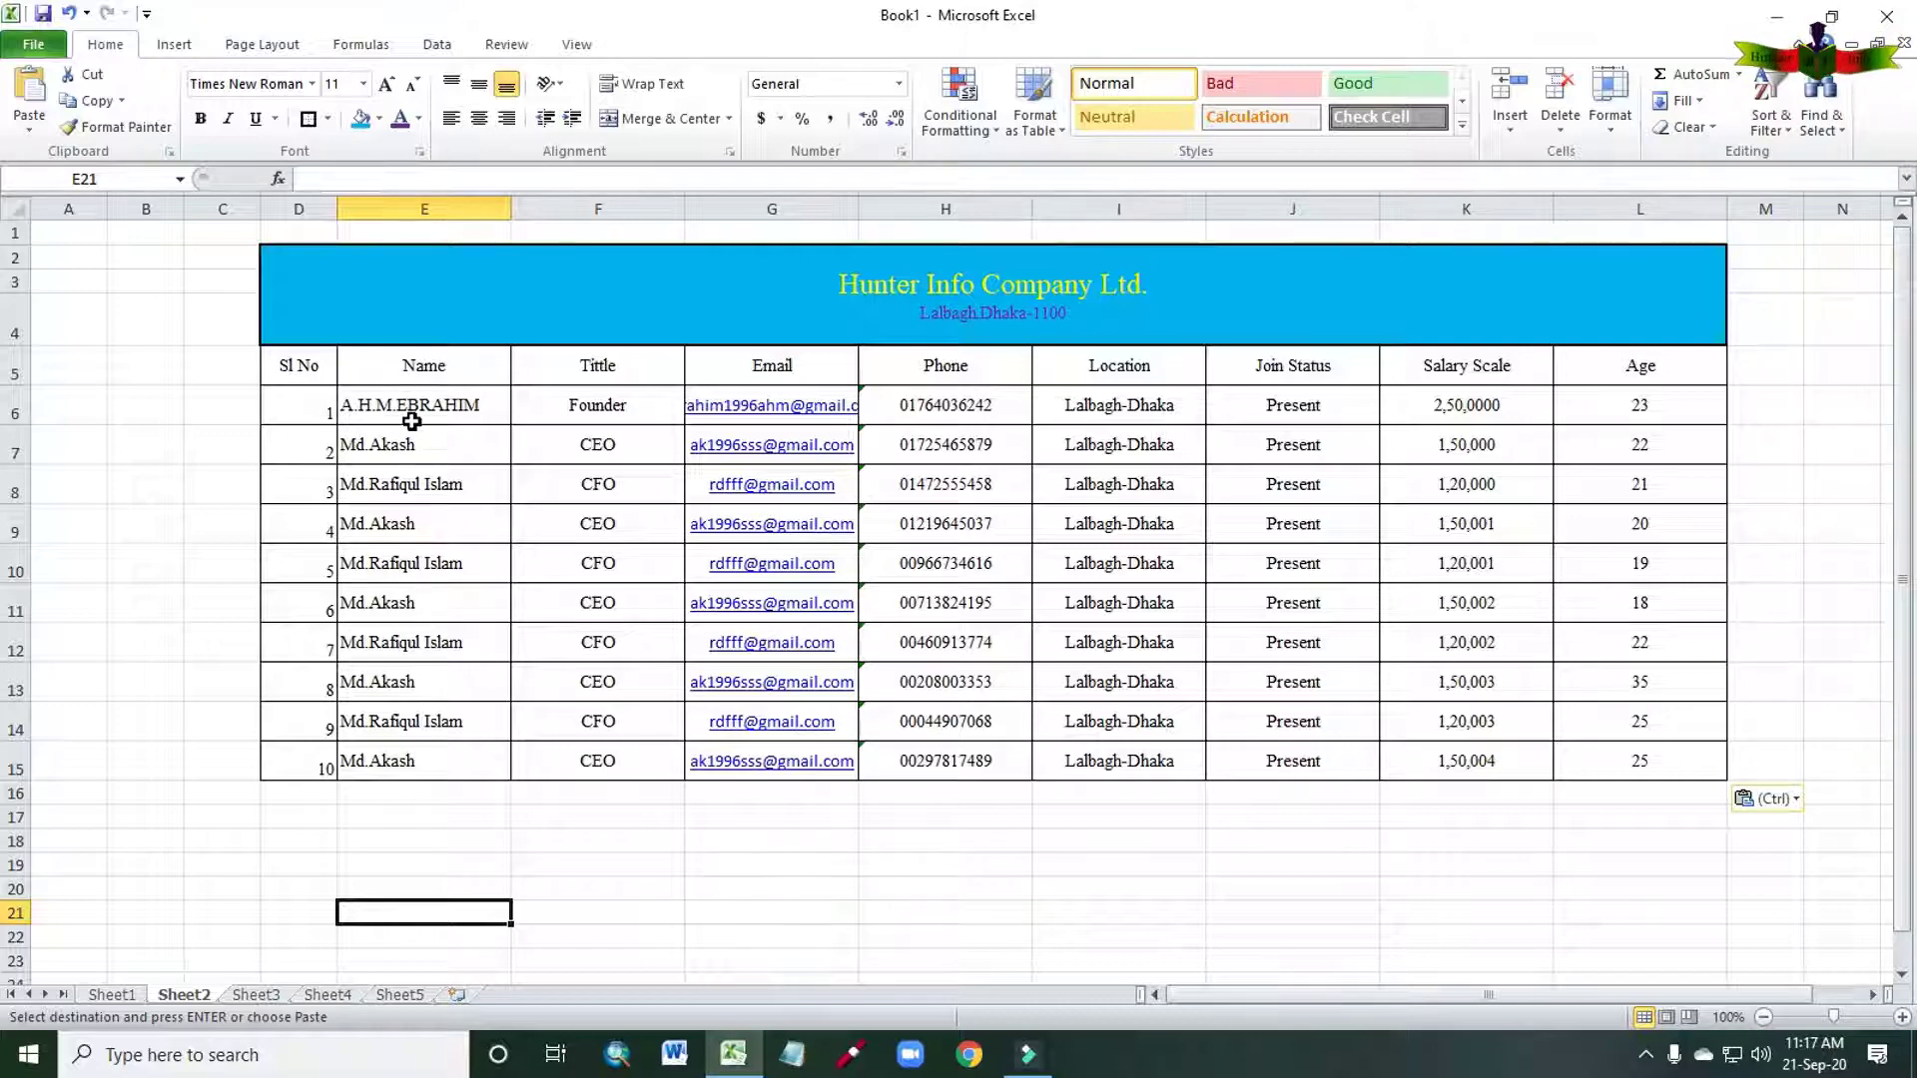
{"action": "left_click_drag", "start_coordinate": [295, 375], "coordinate": [288, 752]}
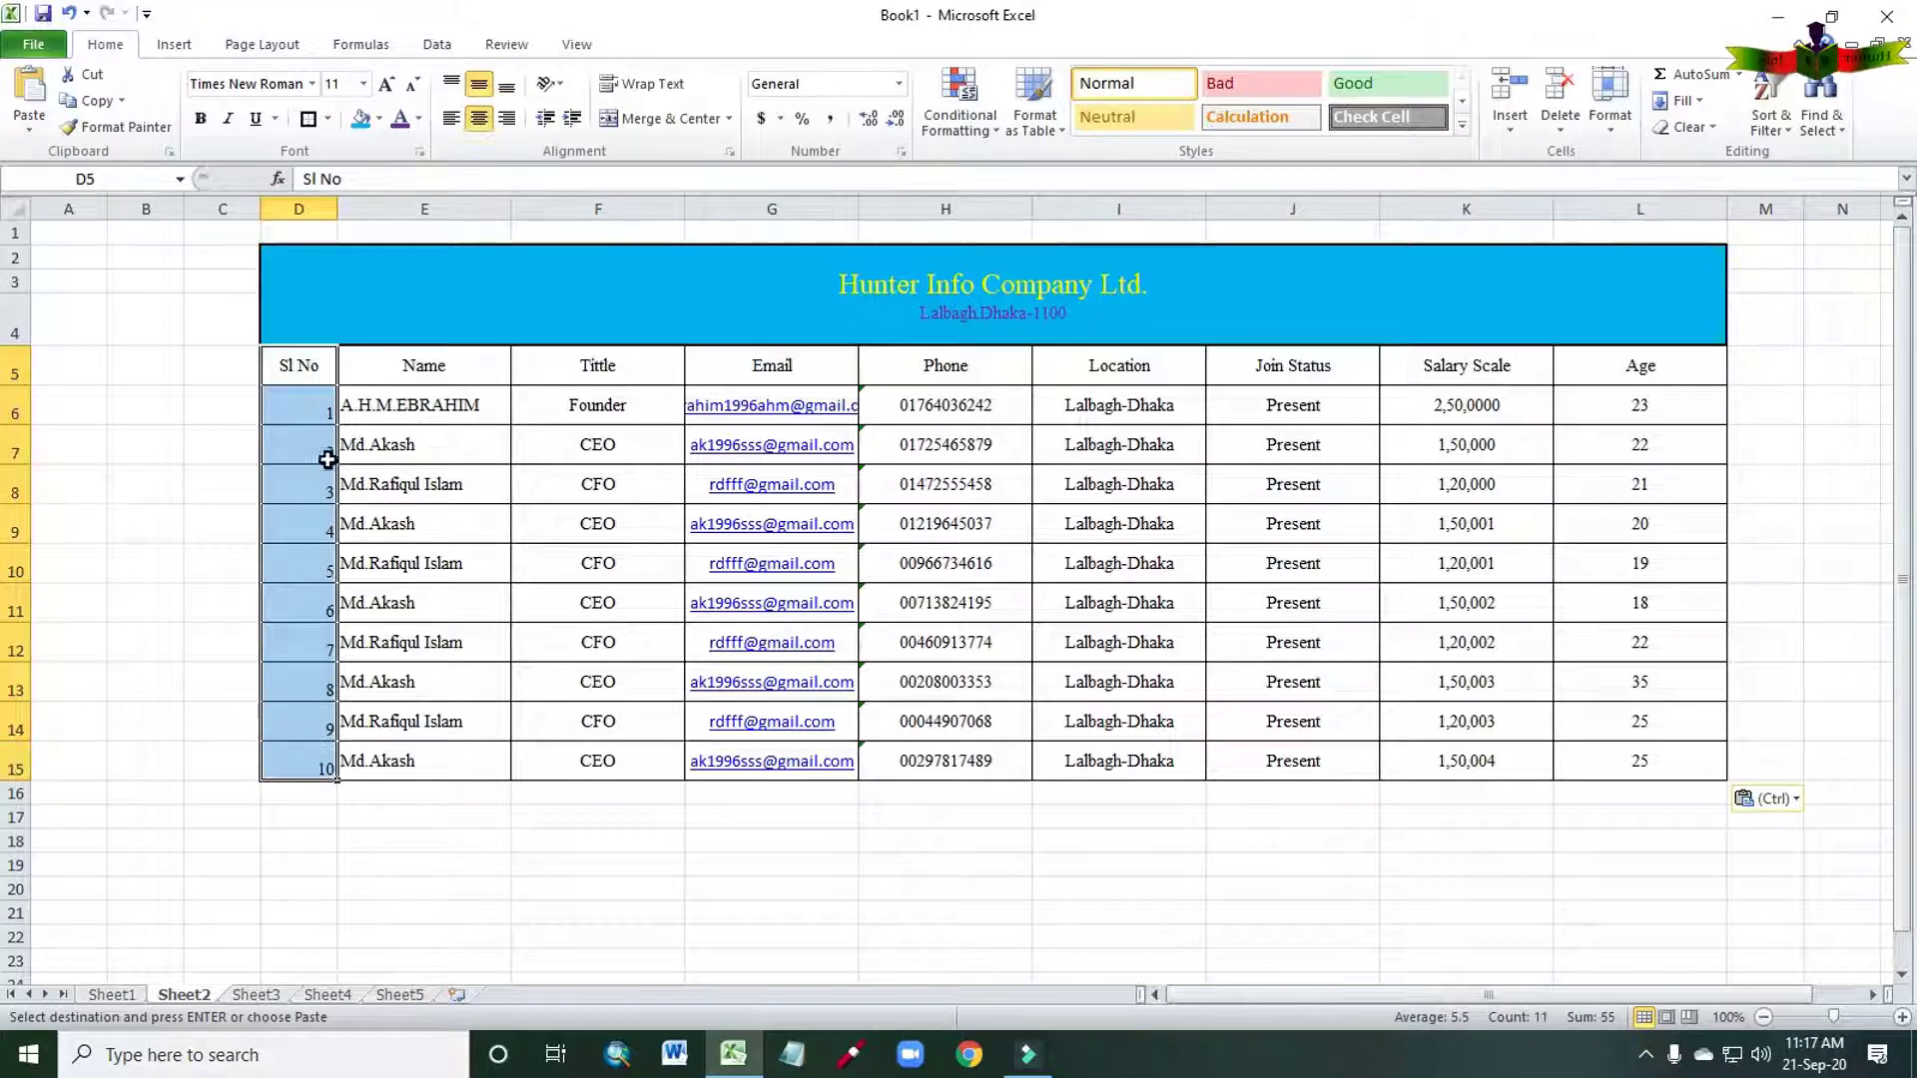
Step: Center the Sl No header and serial numbers 1–10 in D5:D15 horizontally
{"action": "left_click", "coordinate": [480, 121]}
{"action": "left_click", "coordinate": [480, 121]}
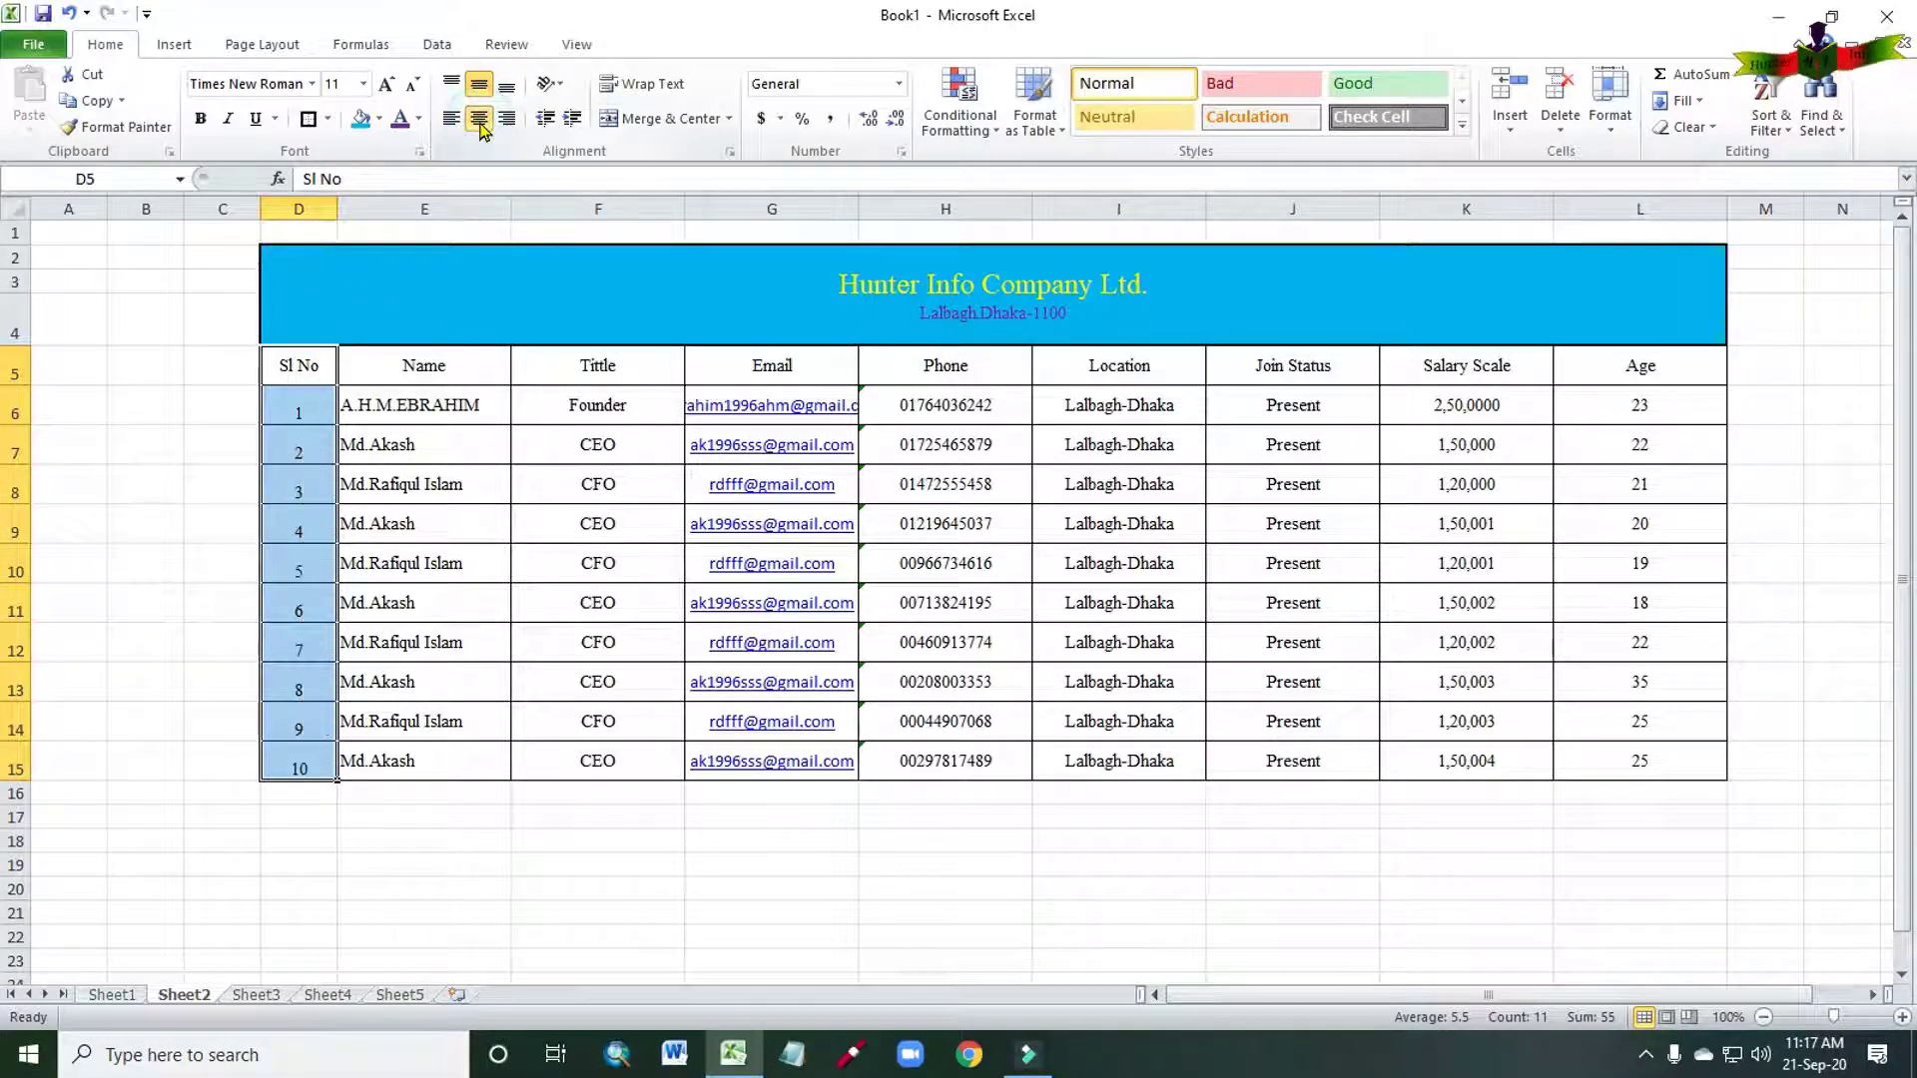
{"action": "left_click", "coordinate": [172, 413]}
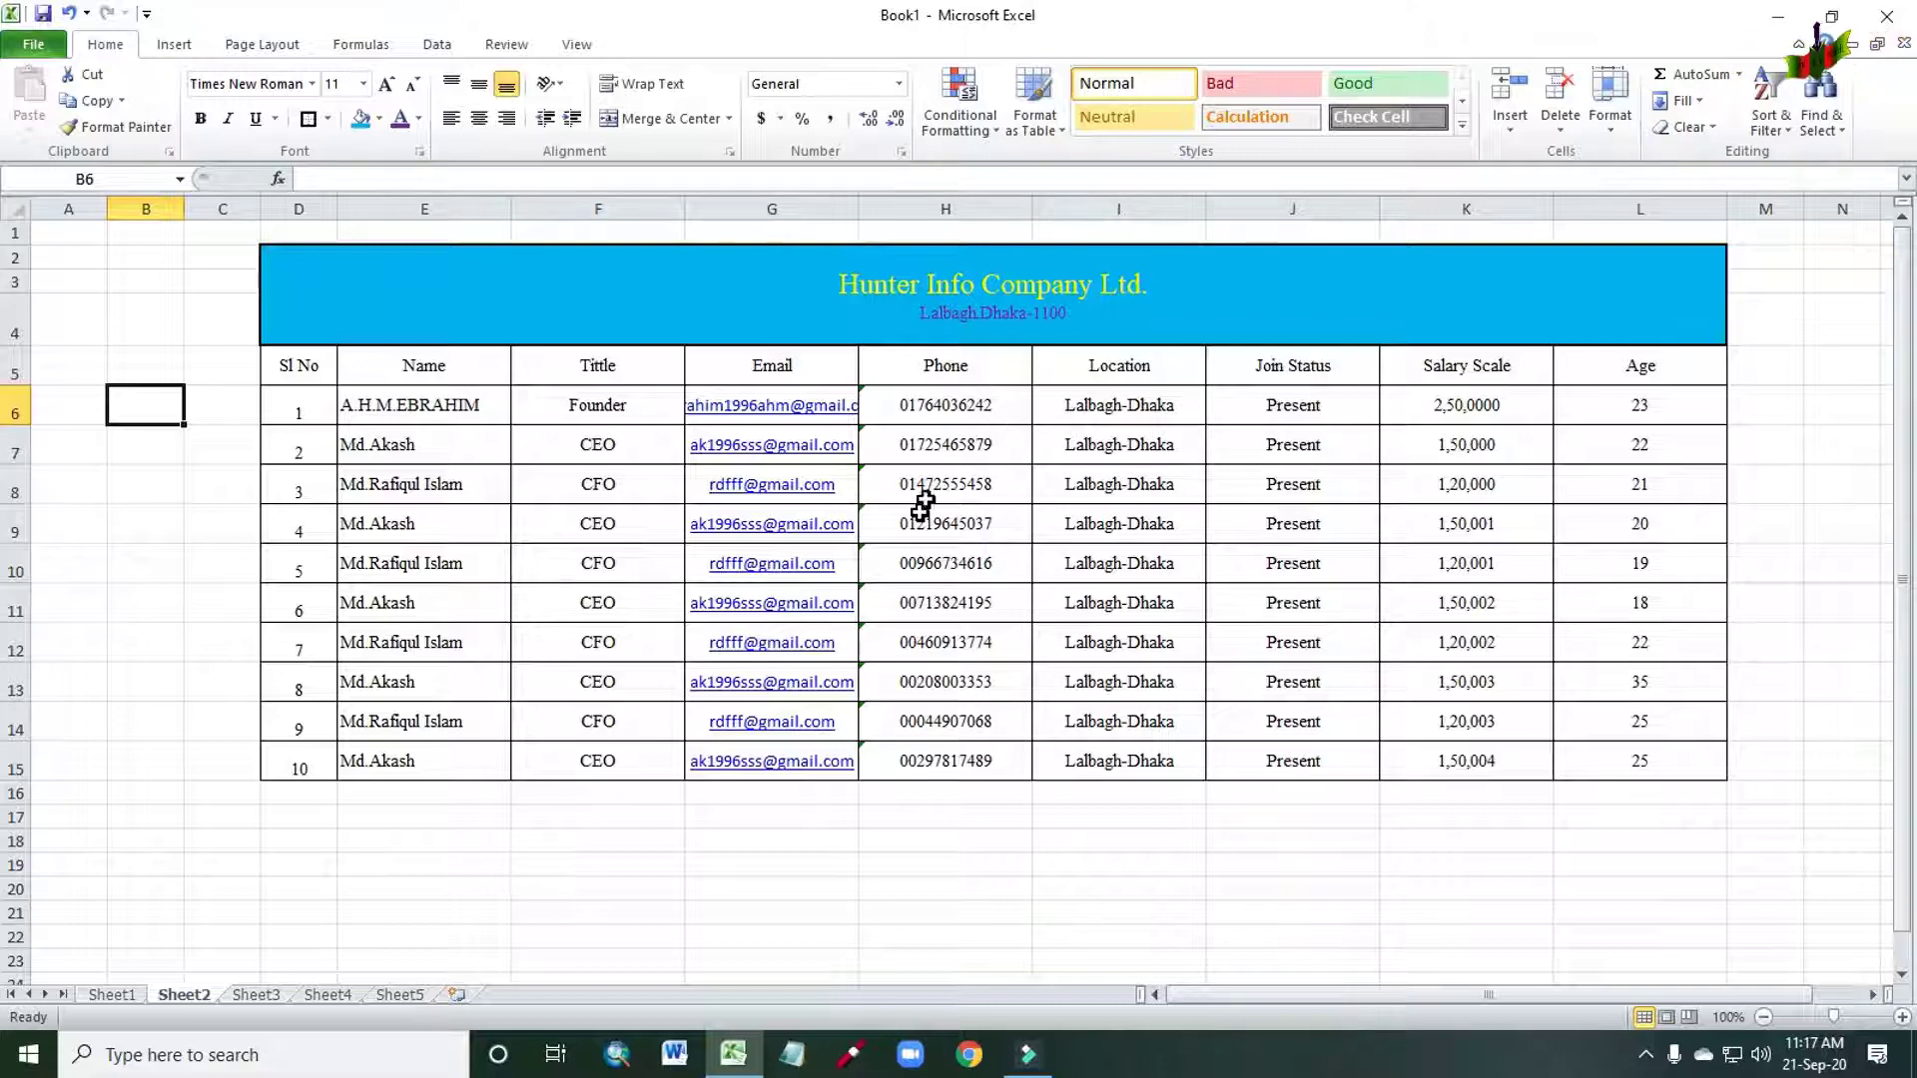
{"action": "scroll", "coordinate": [985, 598], "scroll_direction": "down", "scroll_amount": 1}
{"action": "scroll", "coordinate": [985, 597], "scroll_direction": "up", "scroll_amount": 2}
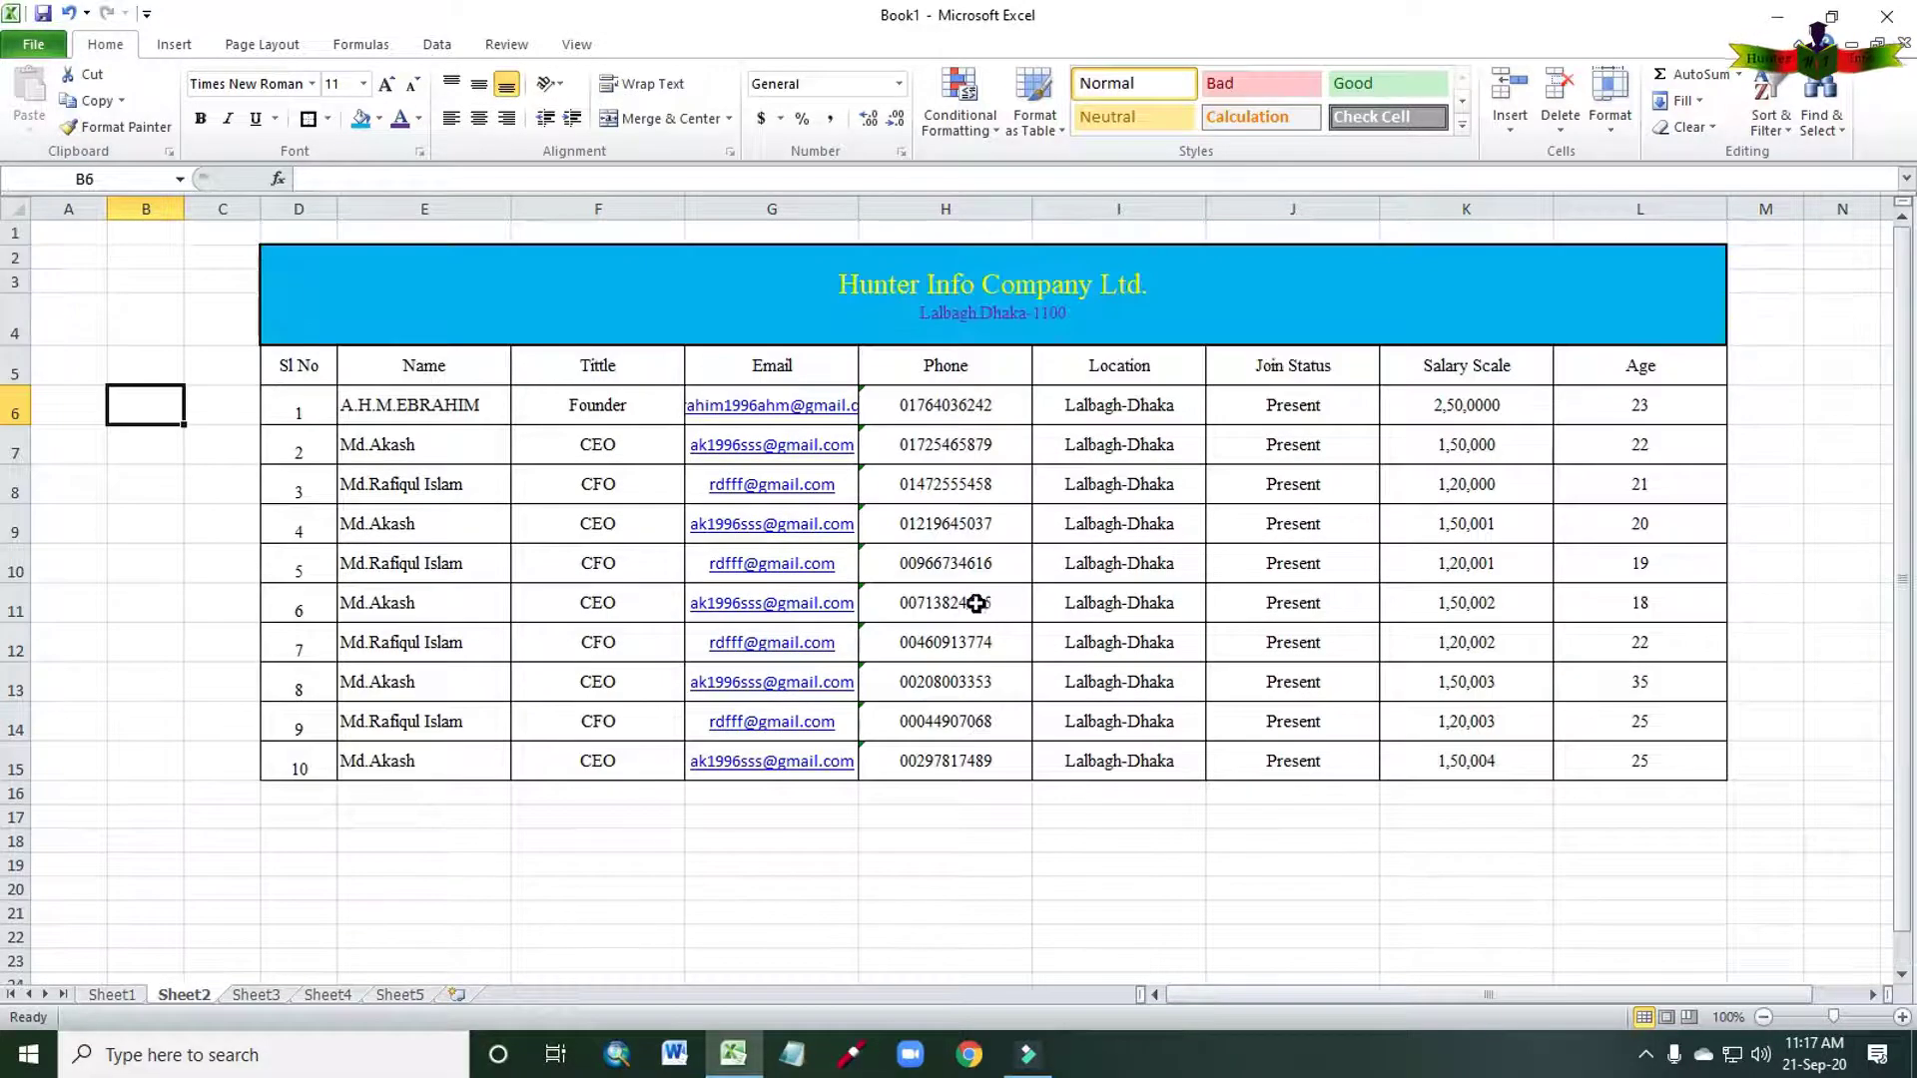
{"action": "left_click", "coordinate": [928, 824]}
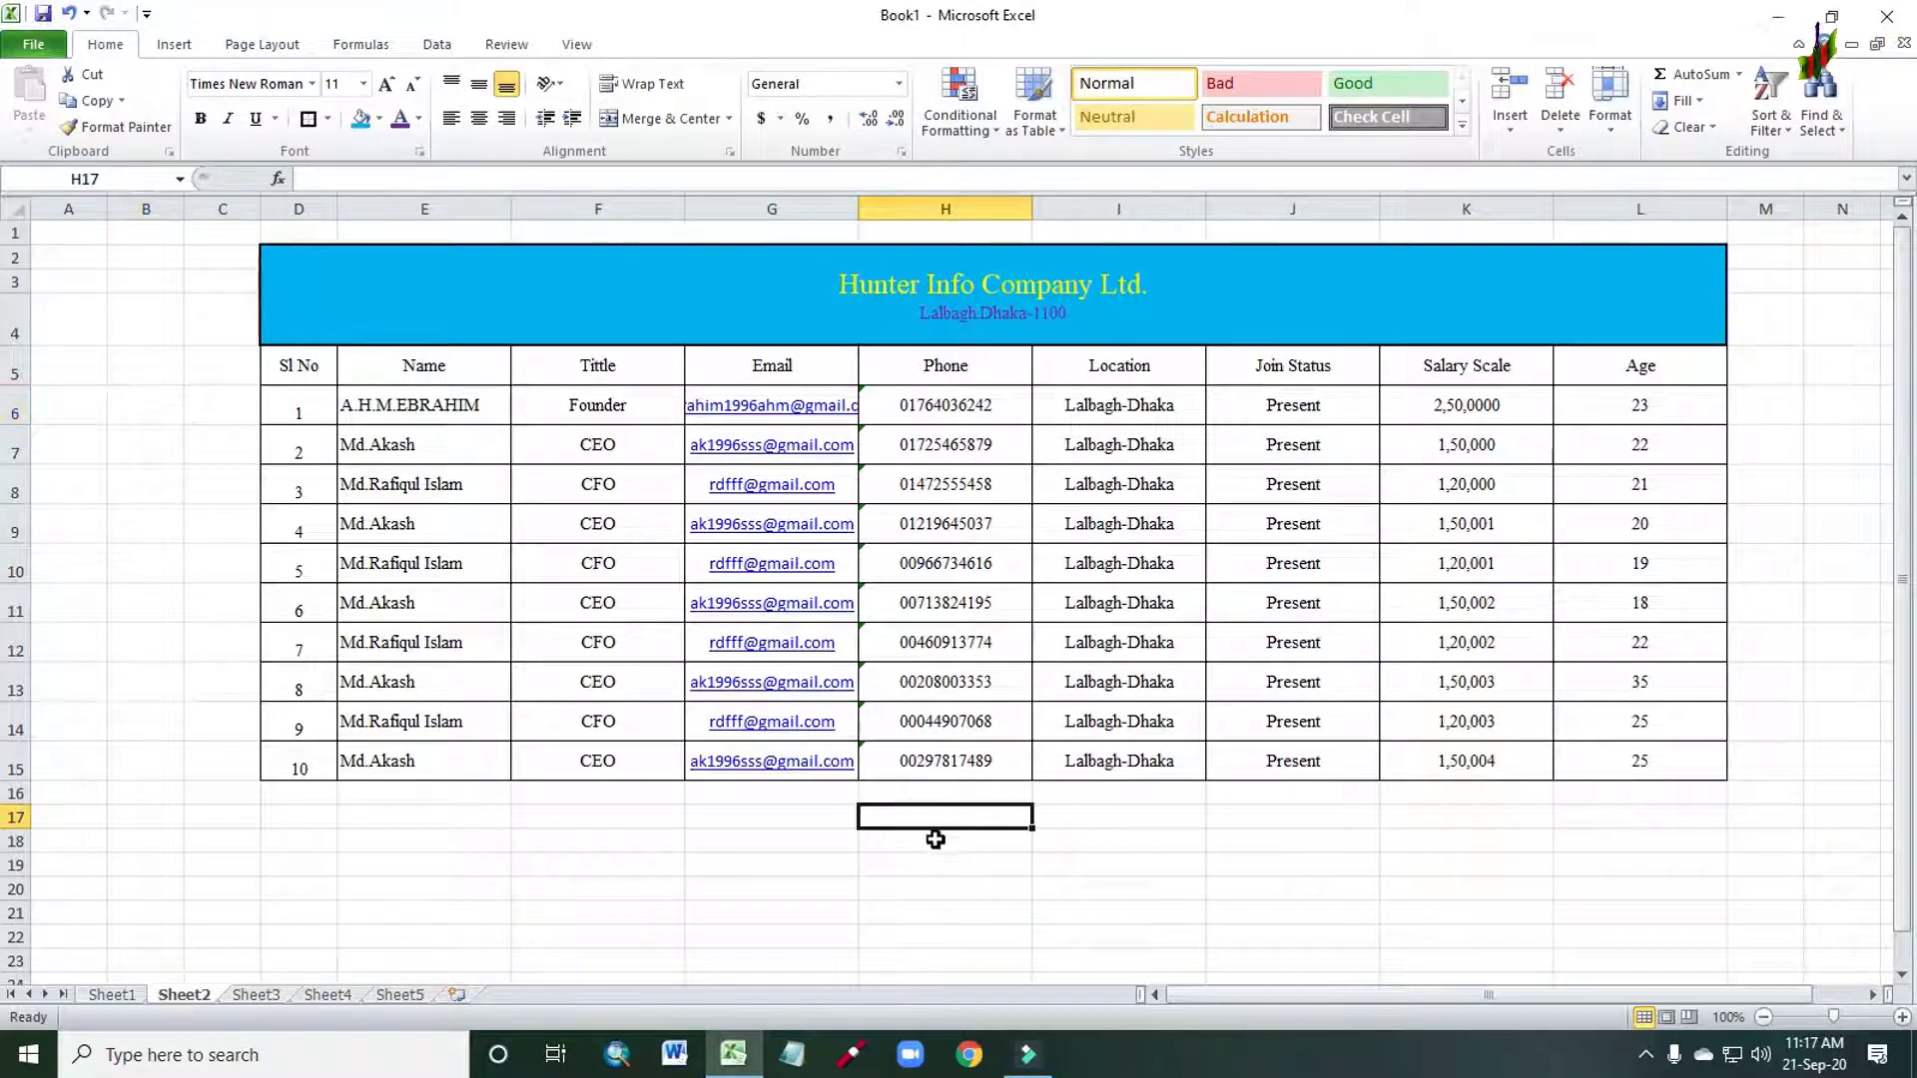
{"action": "scroll", "coordinate": [998, 804], "scroll_direction": "down", "scroll_amount": 1}
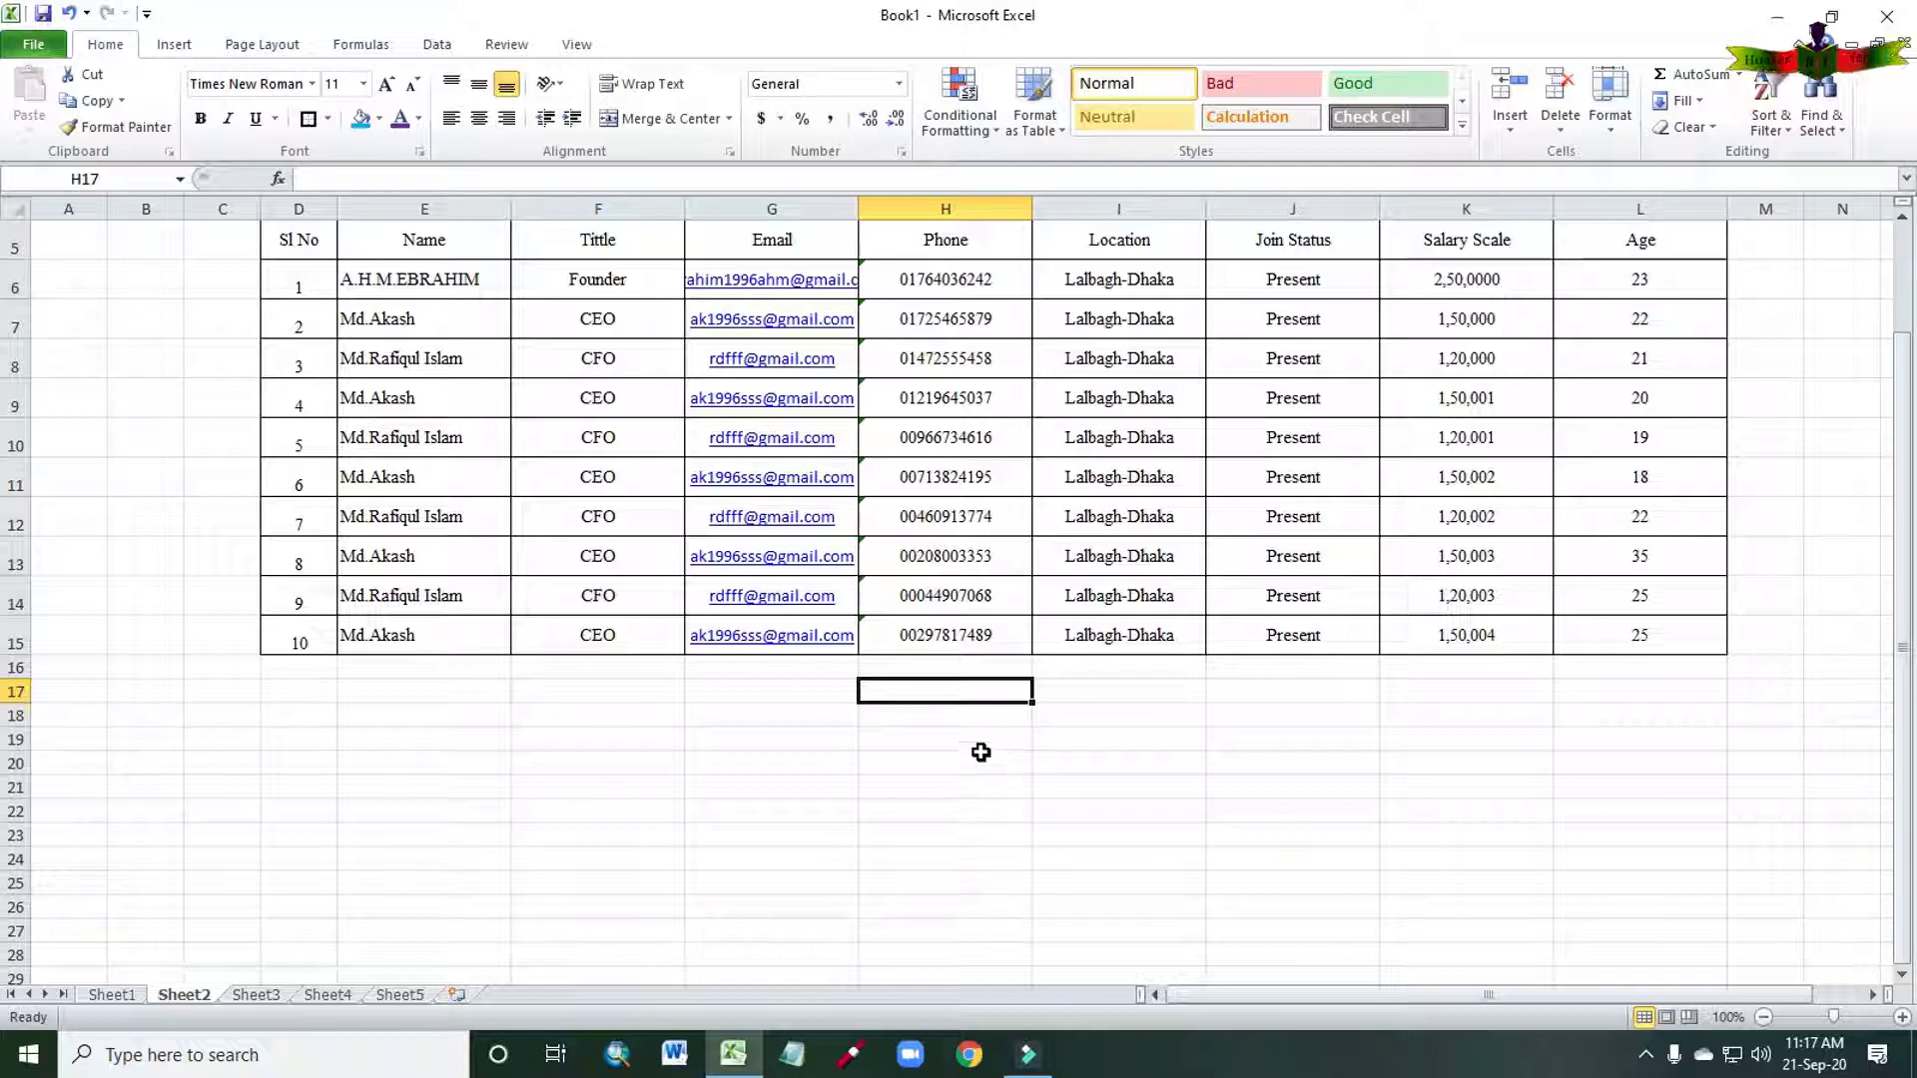
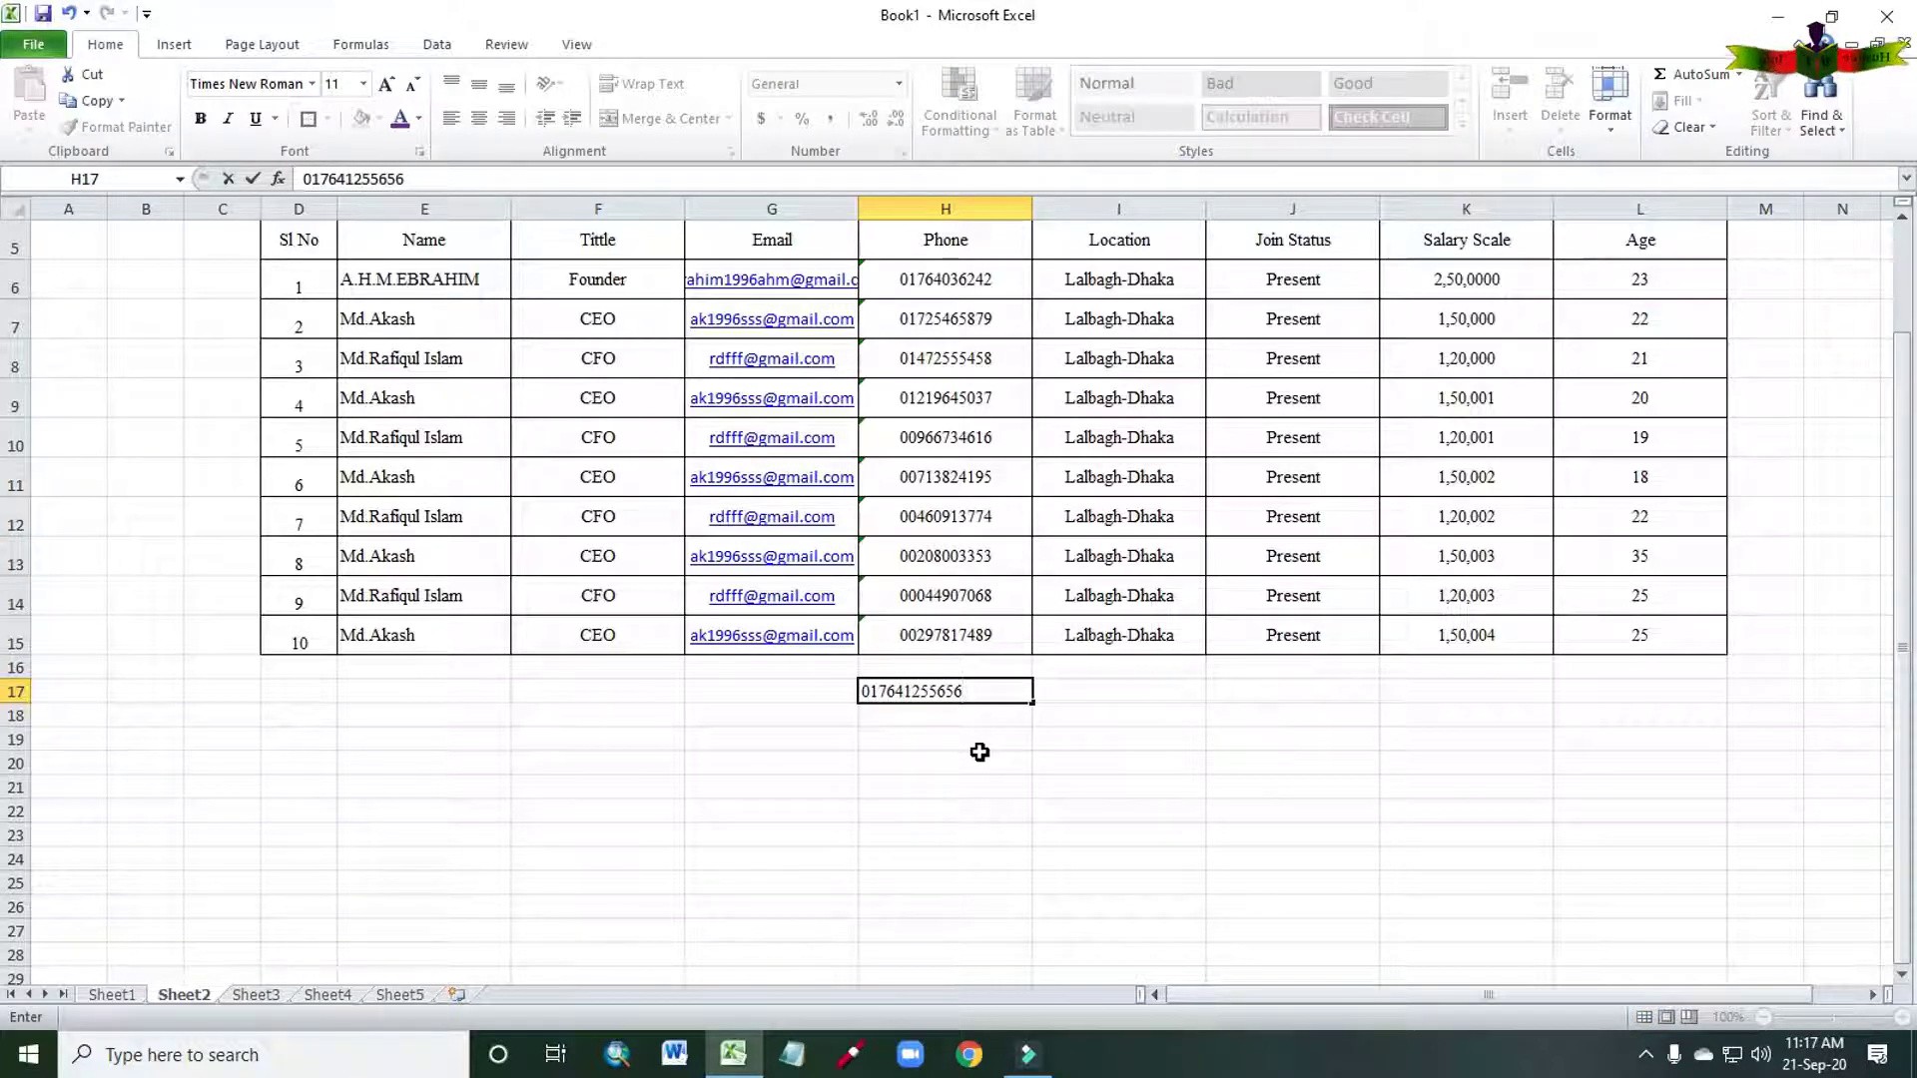
Step: Enter a phone number in H17 and check that Excel drops its leading zero
{"action": "left_click", "coordinate": [1092, 703]}
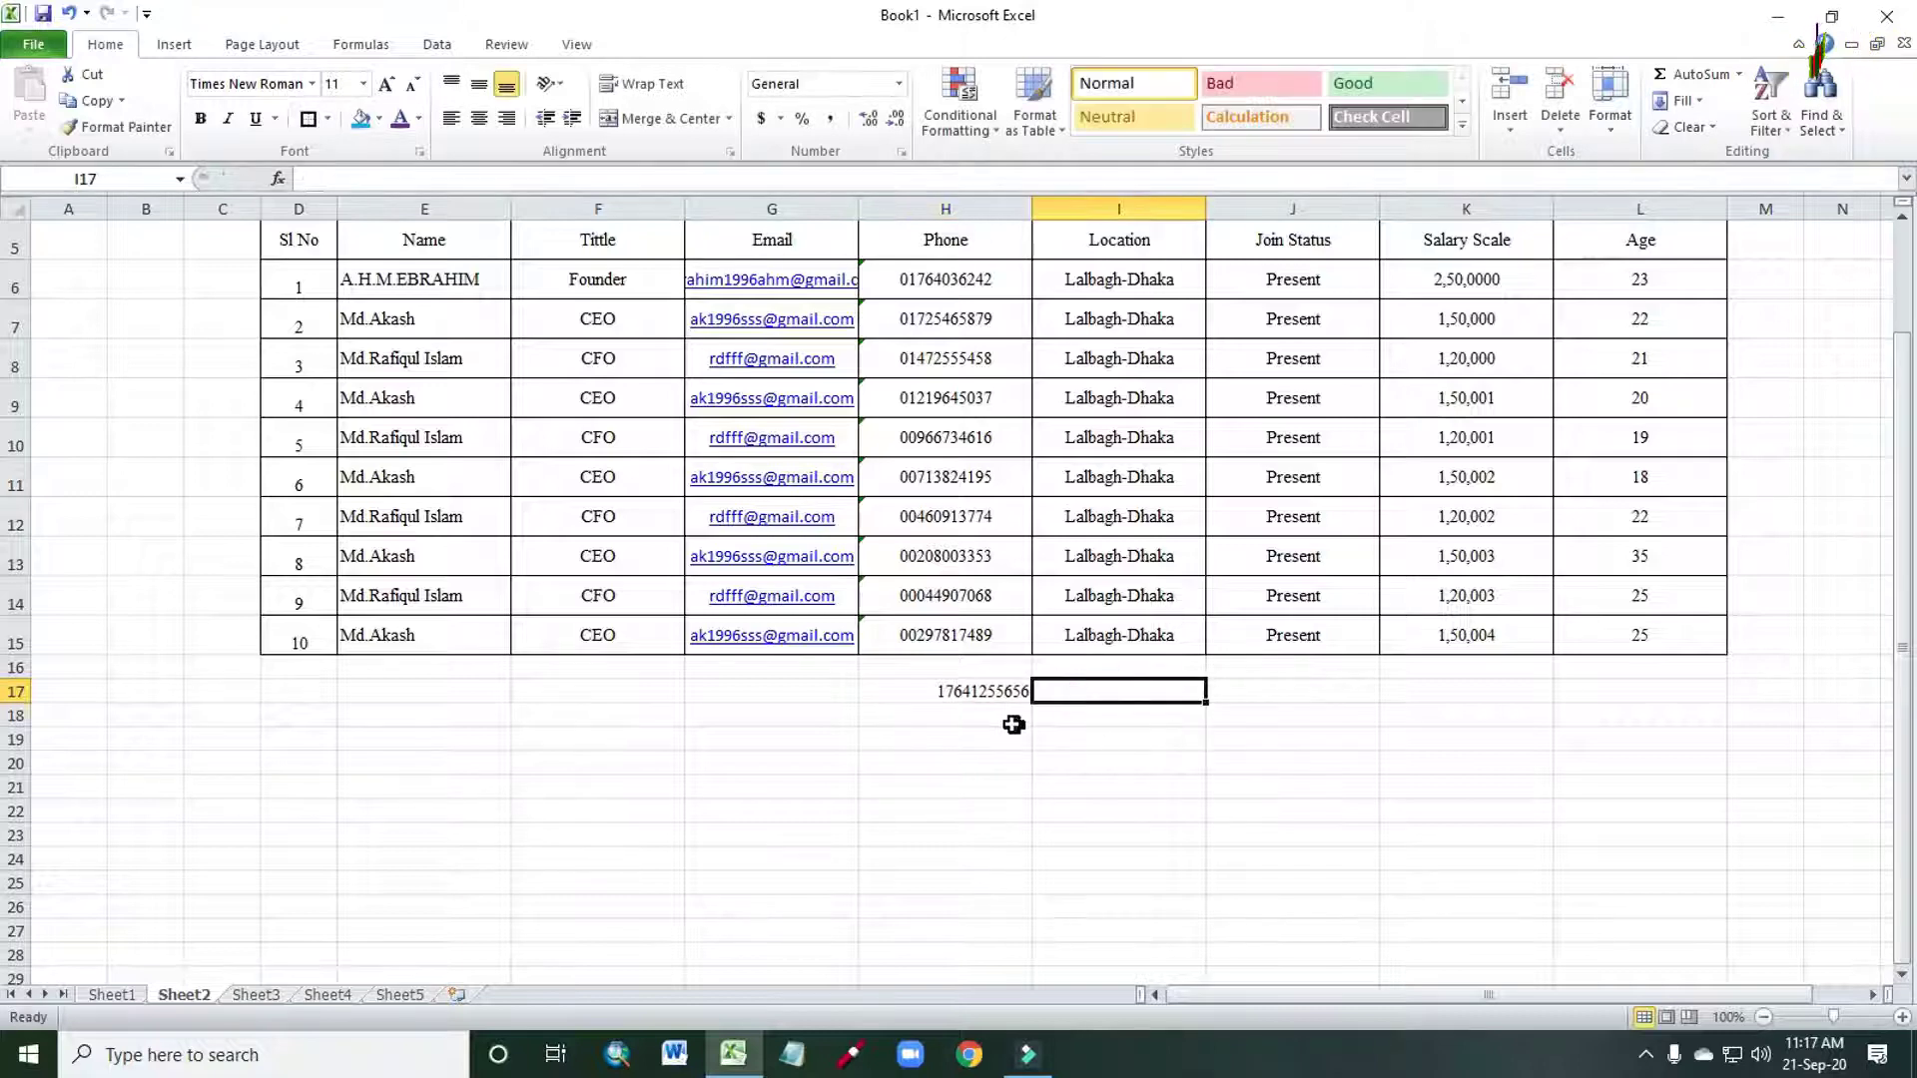
{"action": "left_click", "coordinate": [965, 696]}
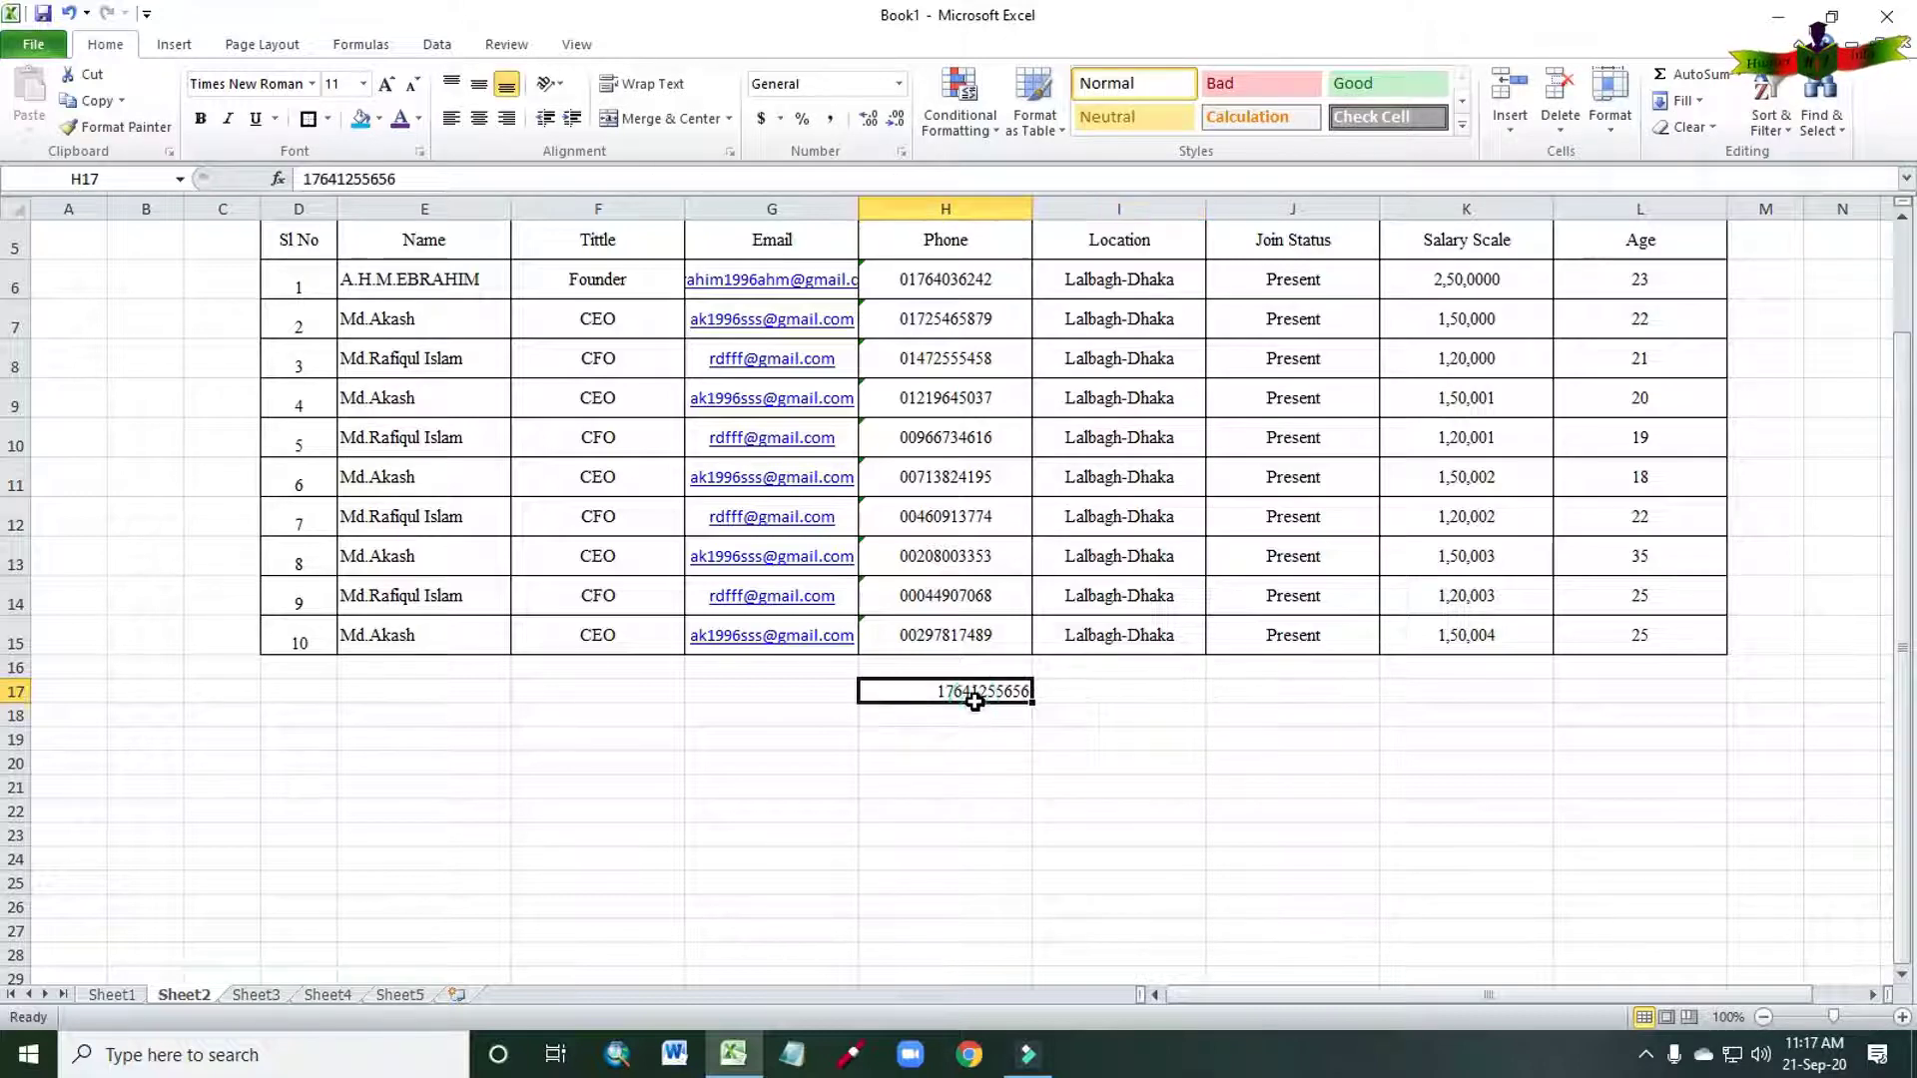
{"action": "left_click", "coordinate": [1080, 699]}
{"action": "scroll", "coordinate": [907, 854], "scroll_direction": "up", "scroll_amount": 2}
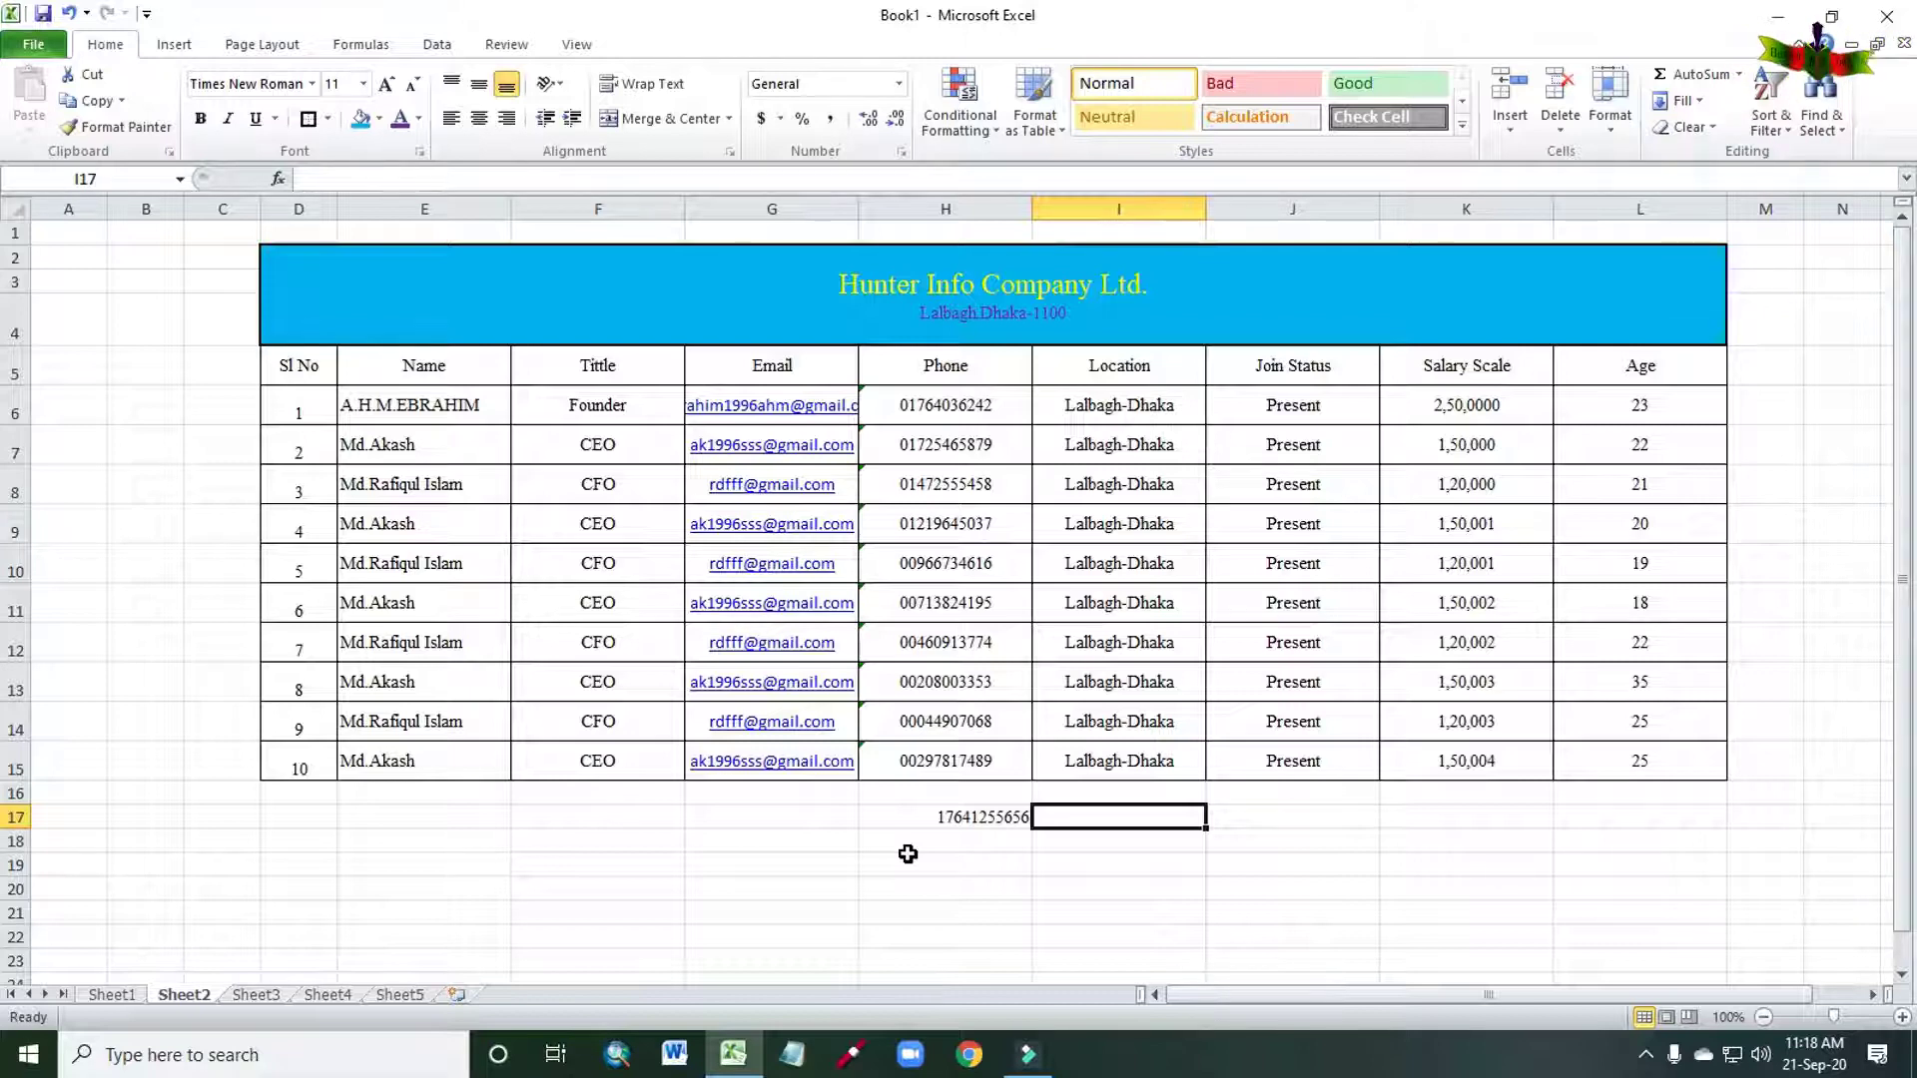
Step: Enter a phone number in I17 with a leading apostrophe to keep its zero; clear a stray z from J17
{"action": "type", "text": "'0174"}
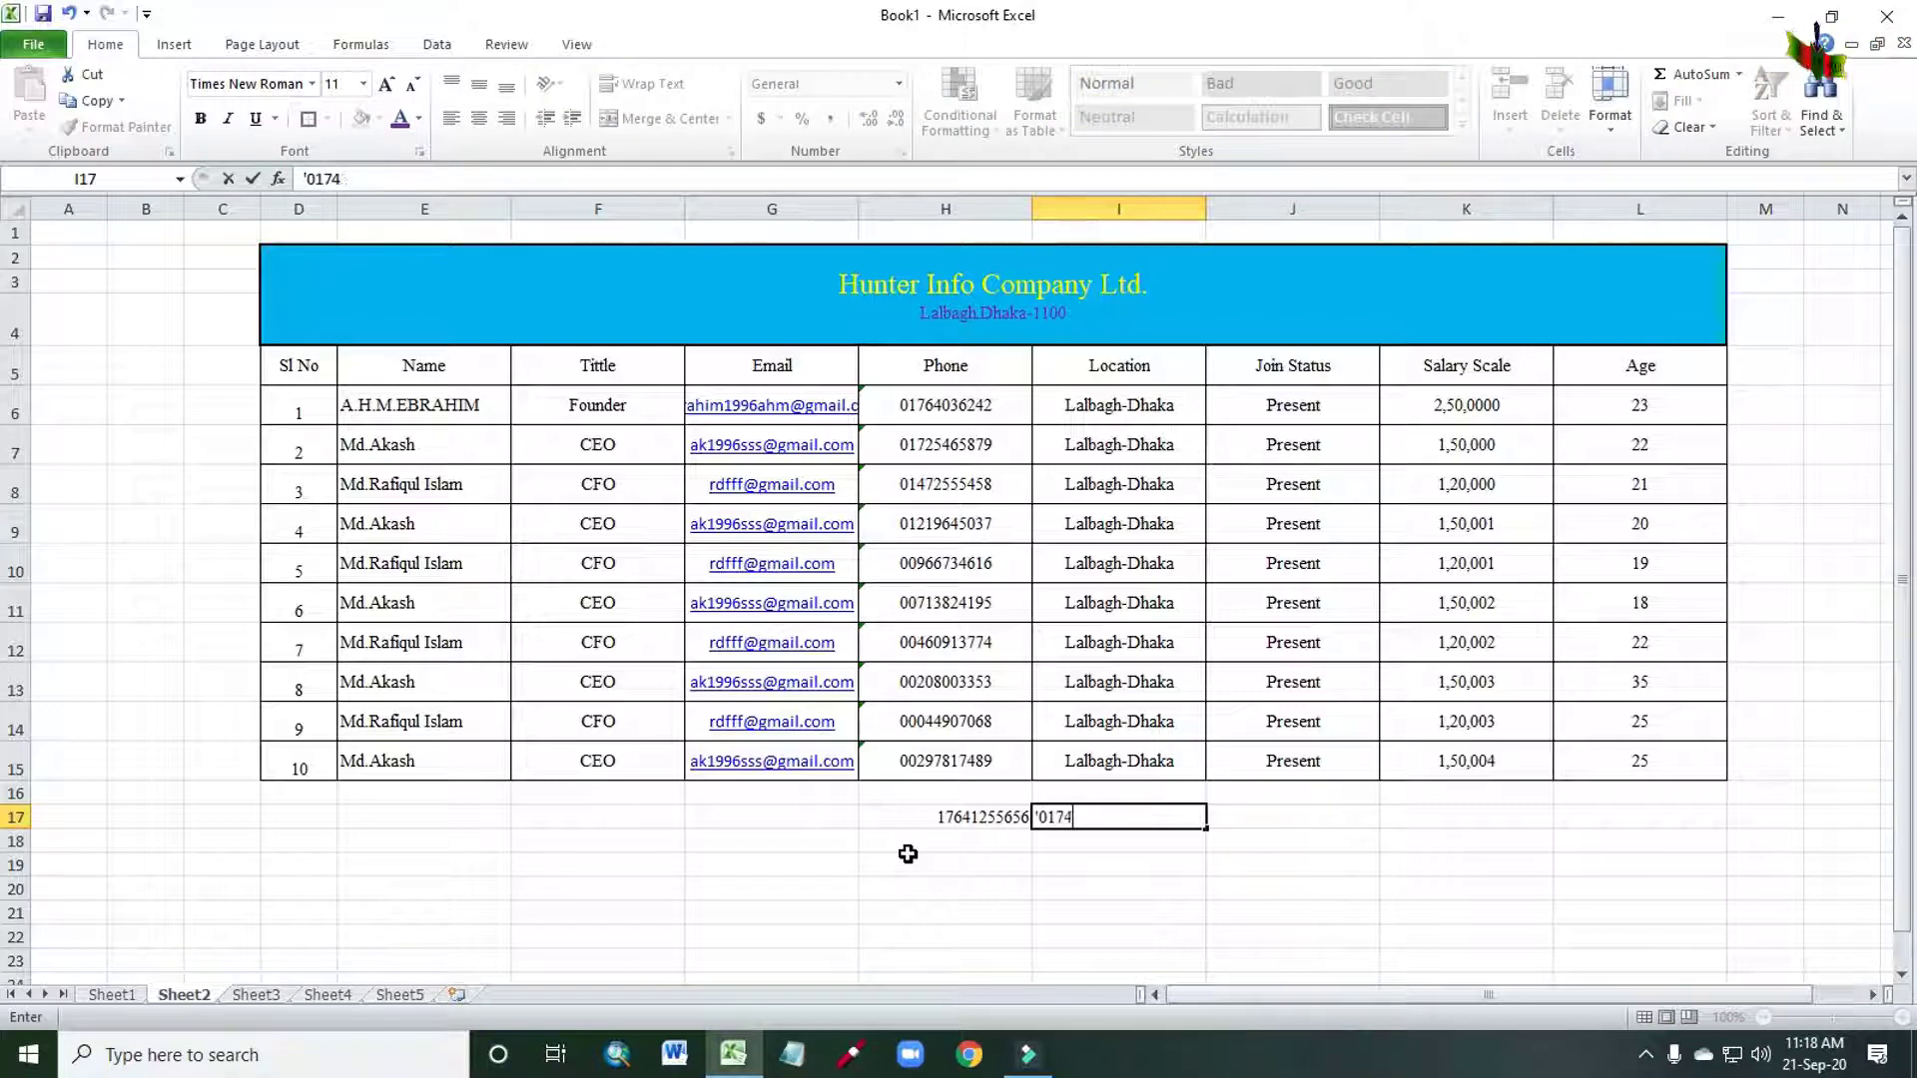
{"action": "type", "text": "7887"}
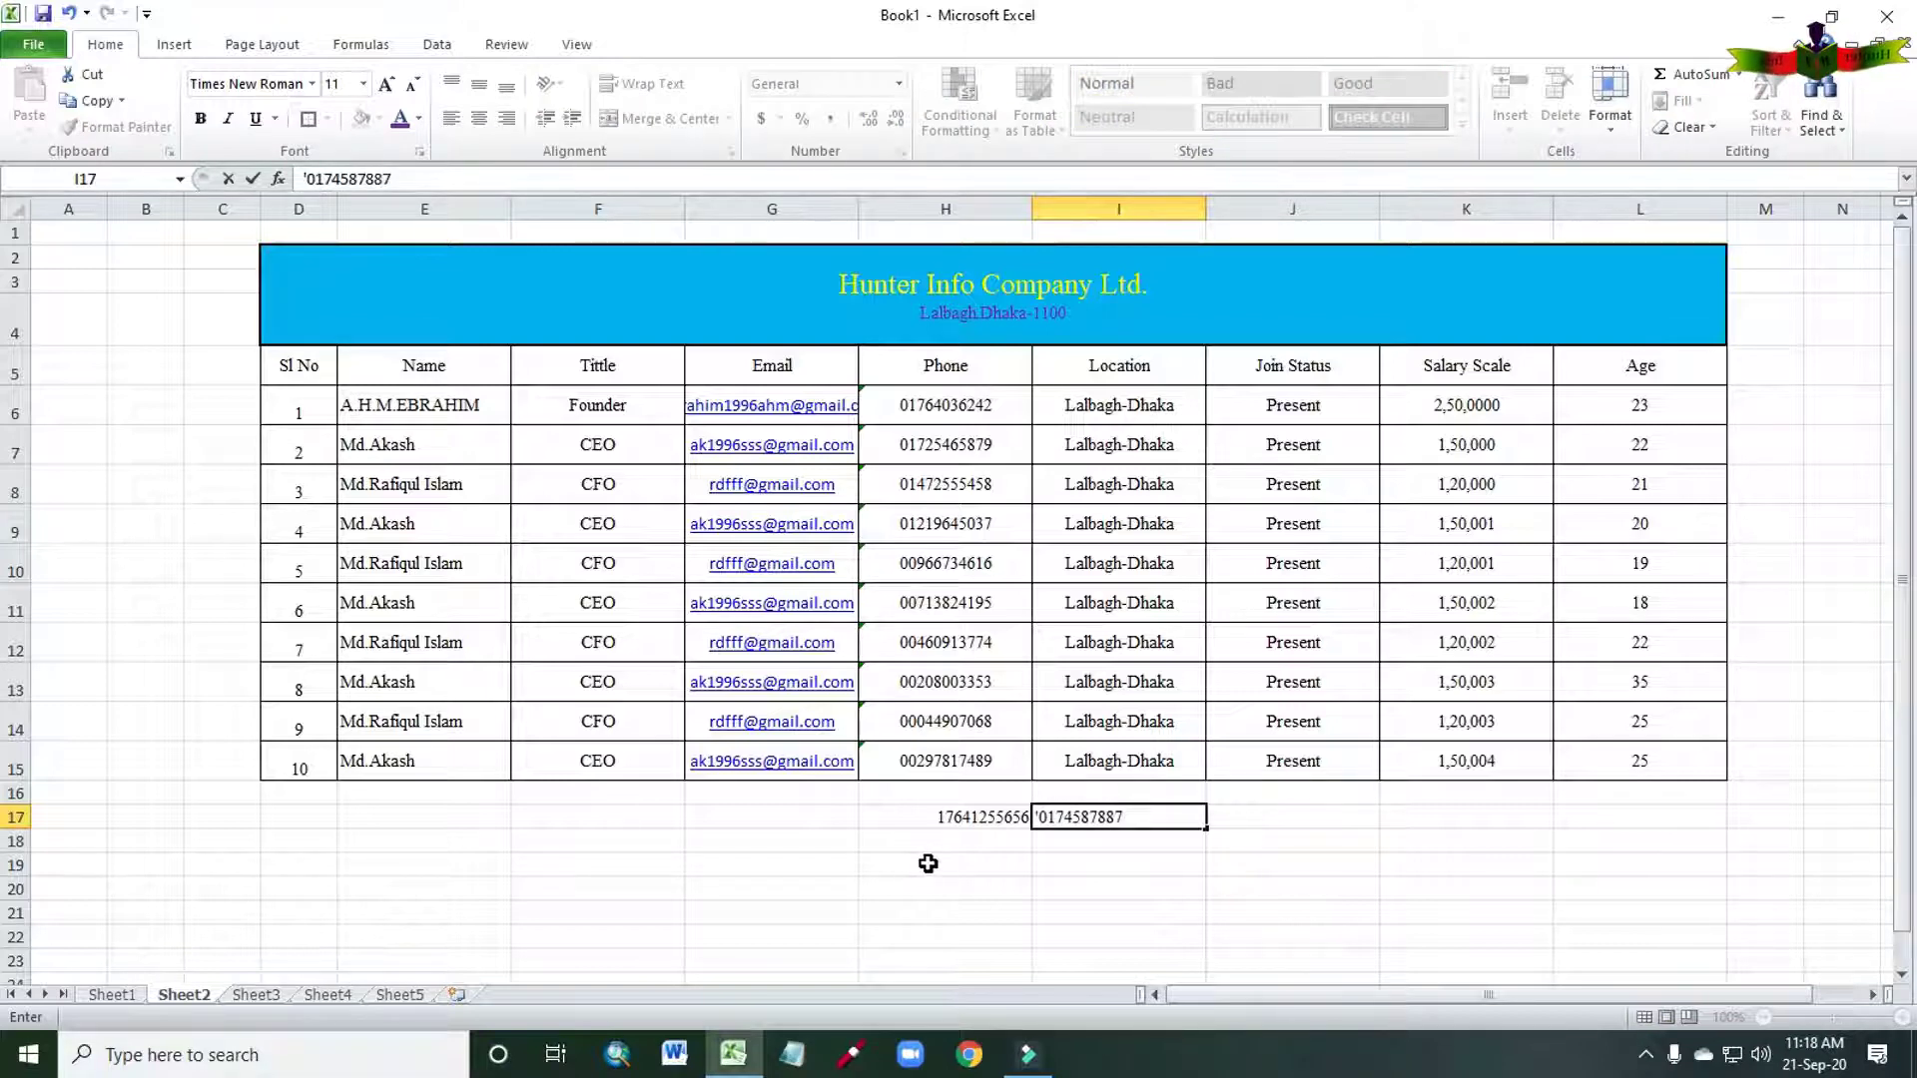
{"action": "left_click", "coordinate": [1275, 825]}
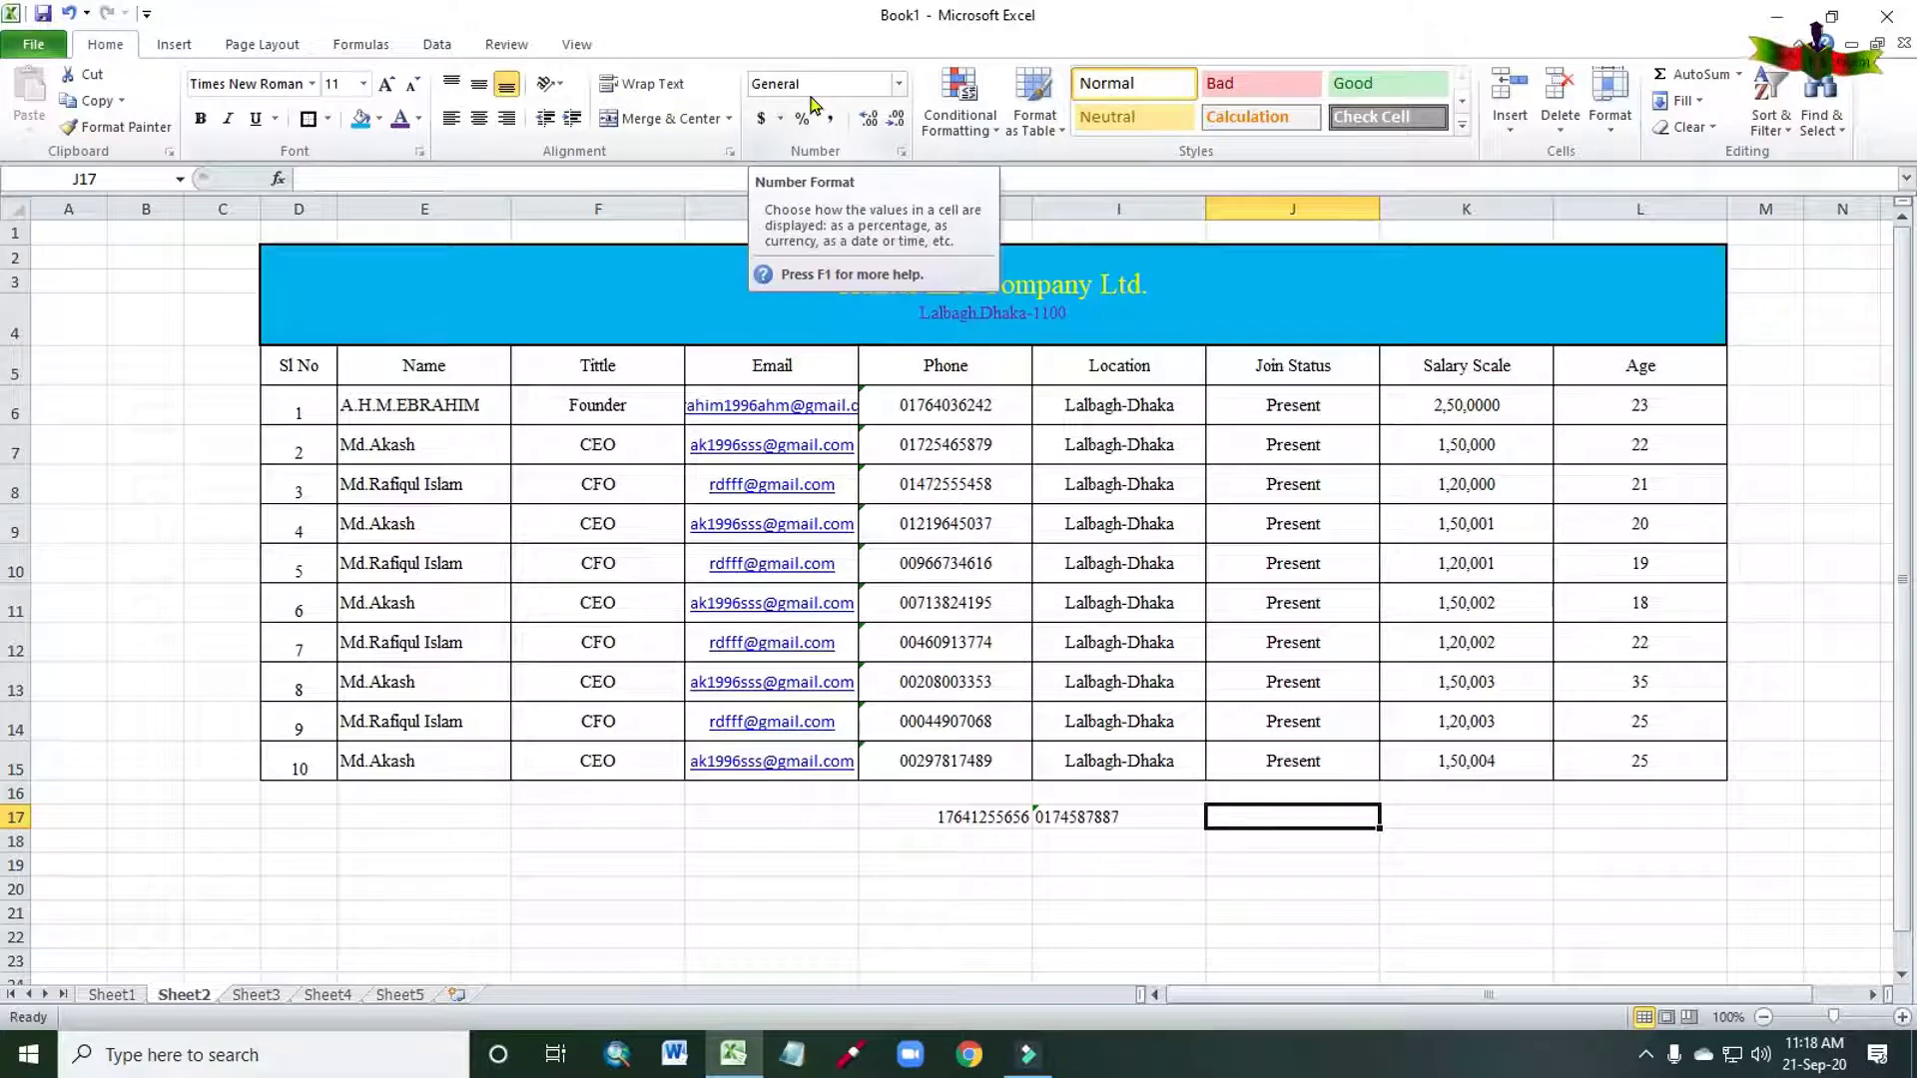
{"action": "type", "text": "z"}
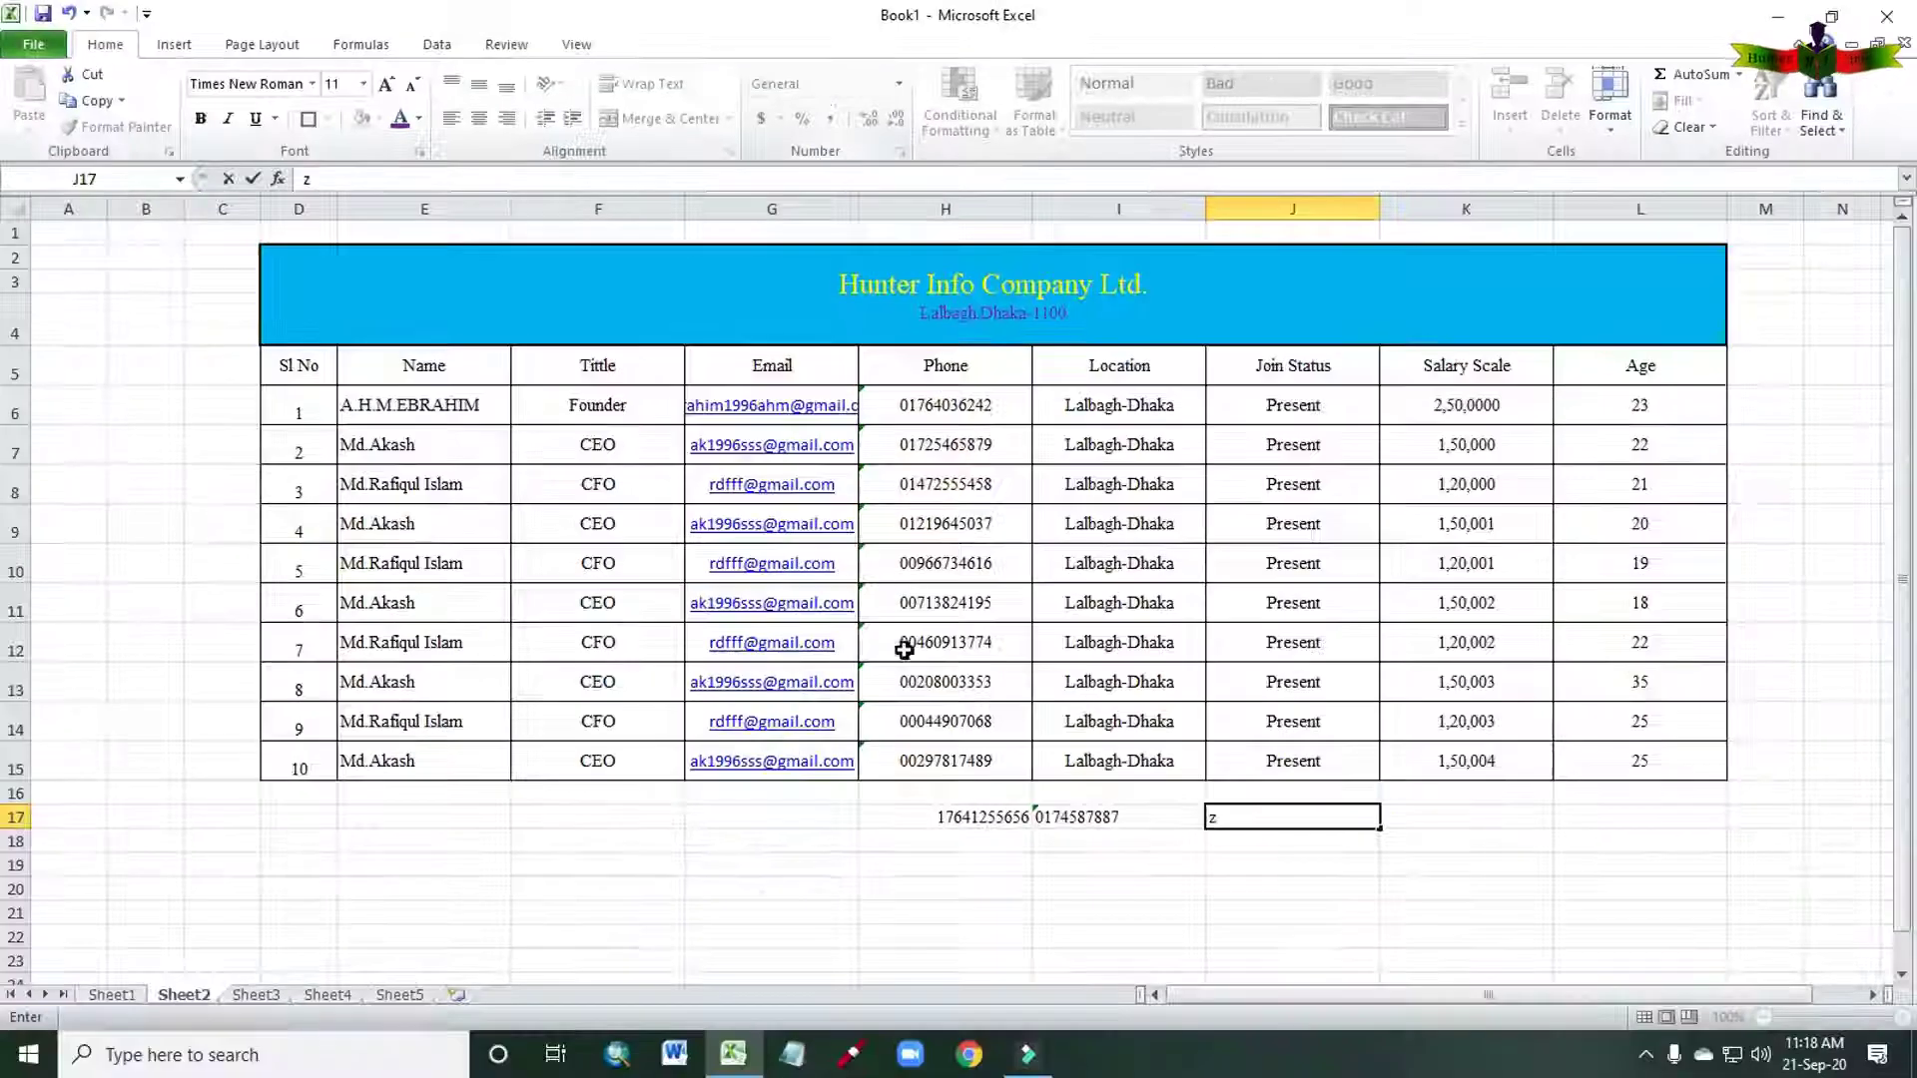
{"action": "left_click", "coordinate": [929, 841]}
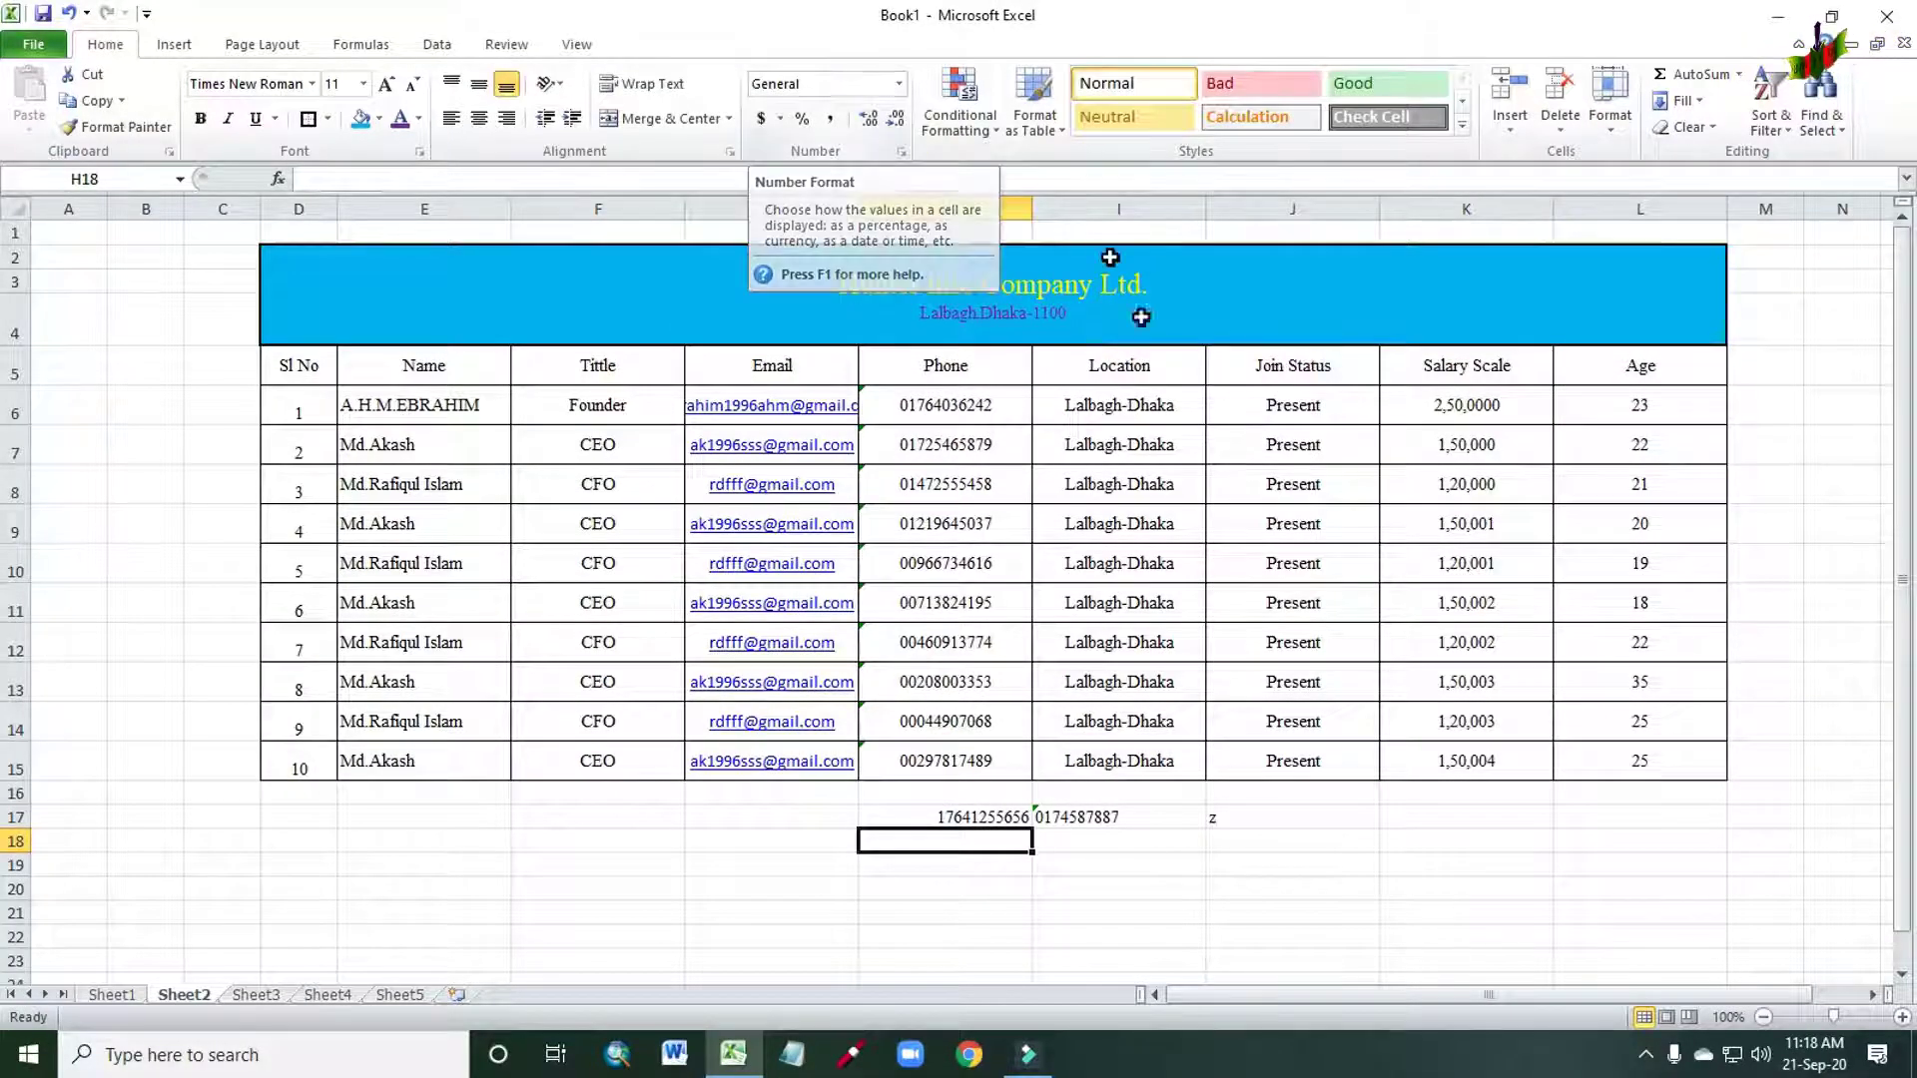
{"action": "left_click", "coordinate": [1250, 819]}
{"action": "key", "text": "BackSpace"}
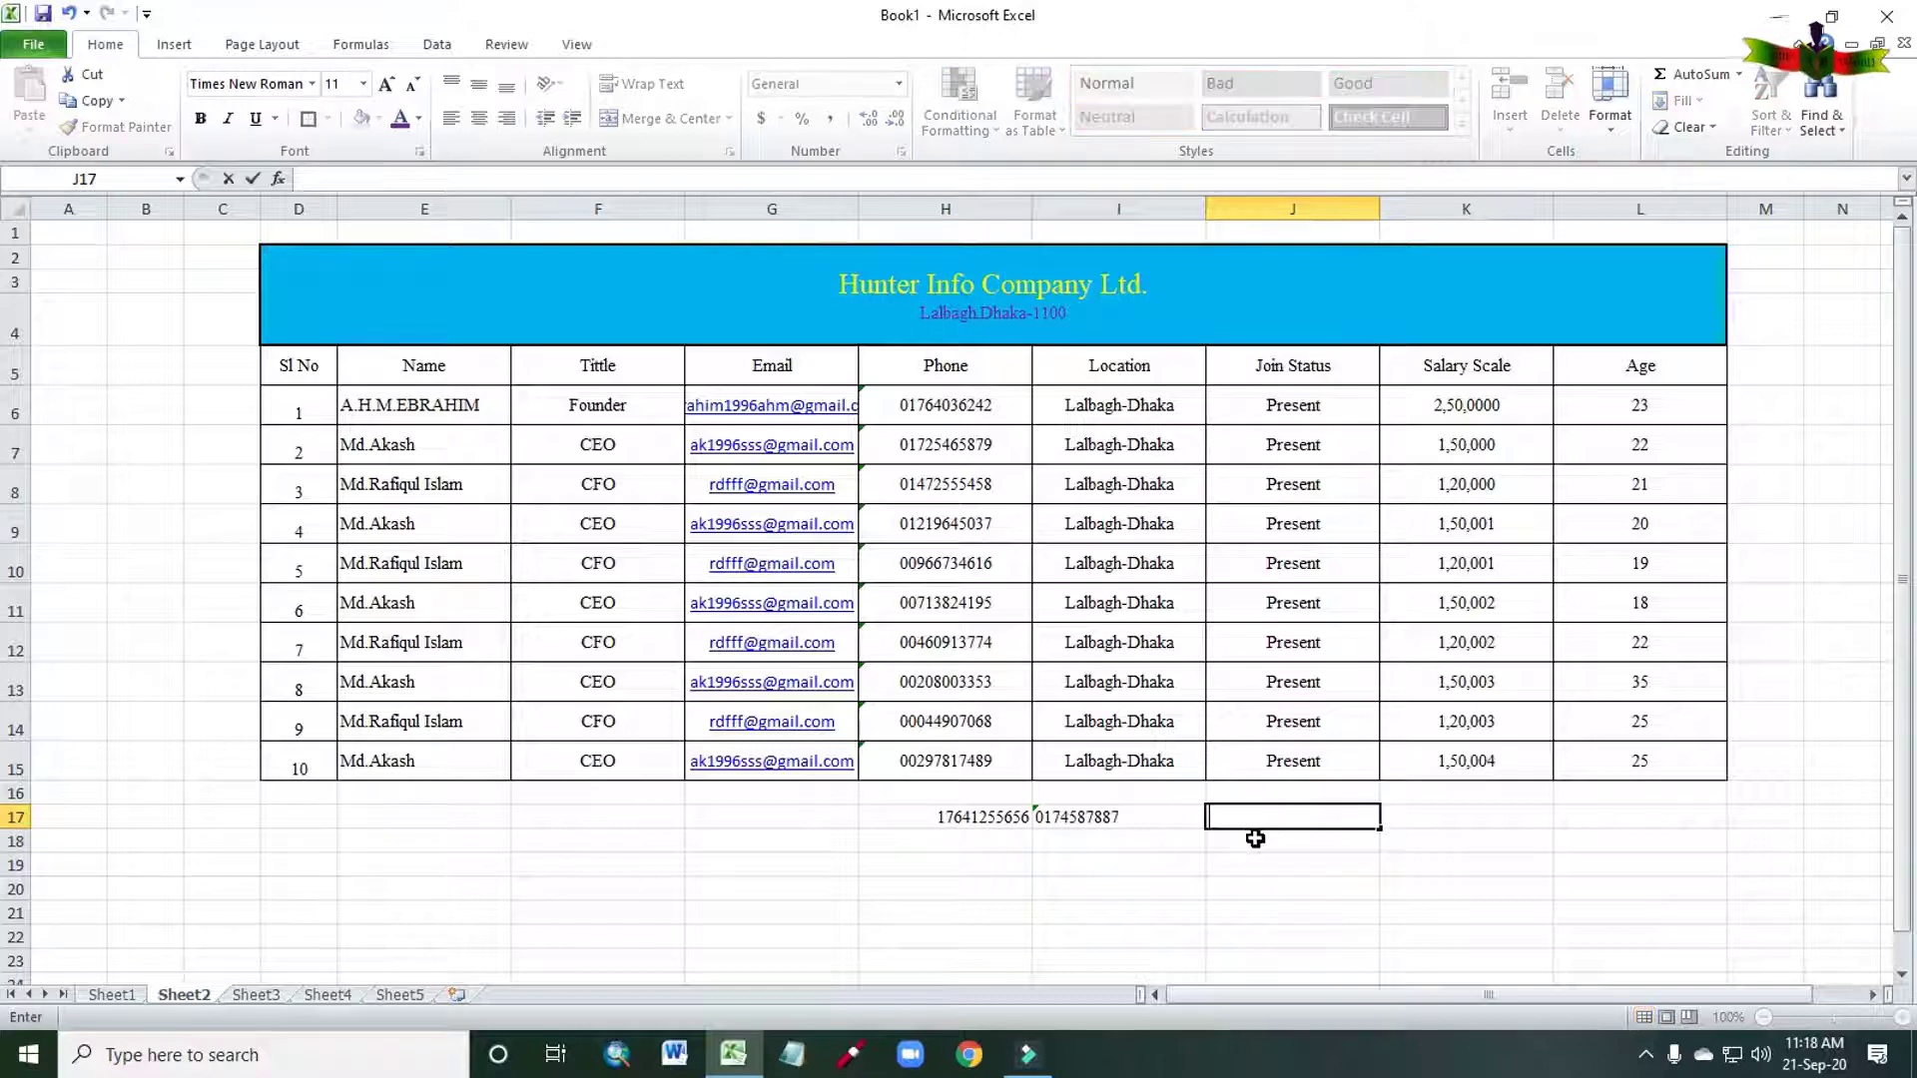
{"action": "left_click", "coordinate": [1215, 882]}
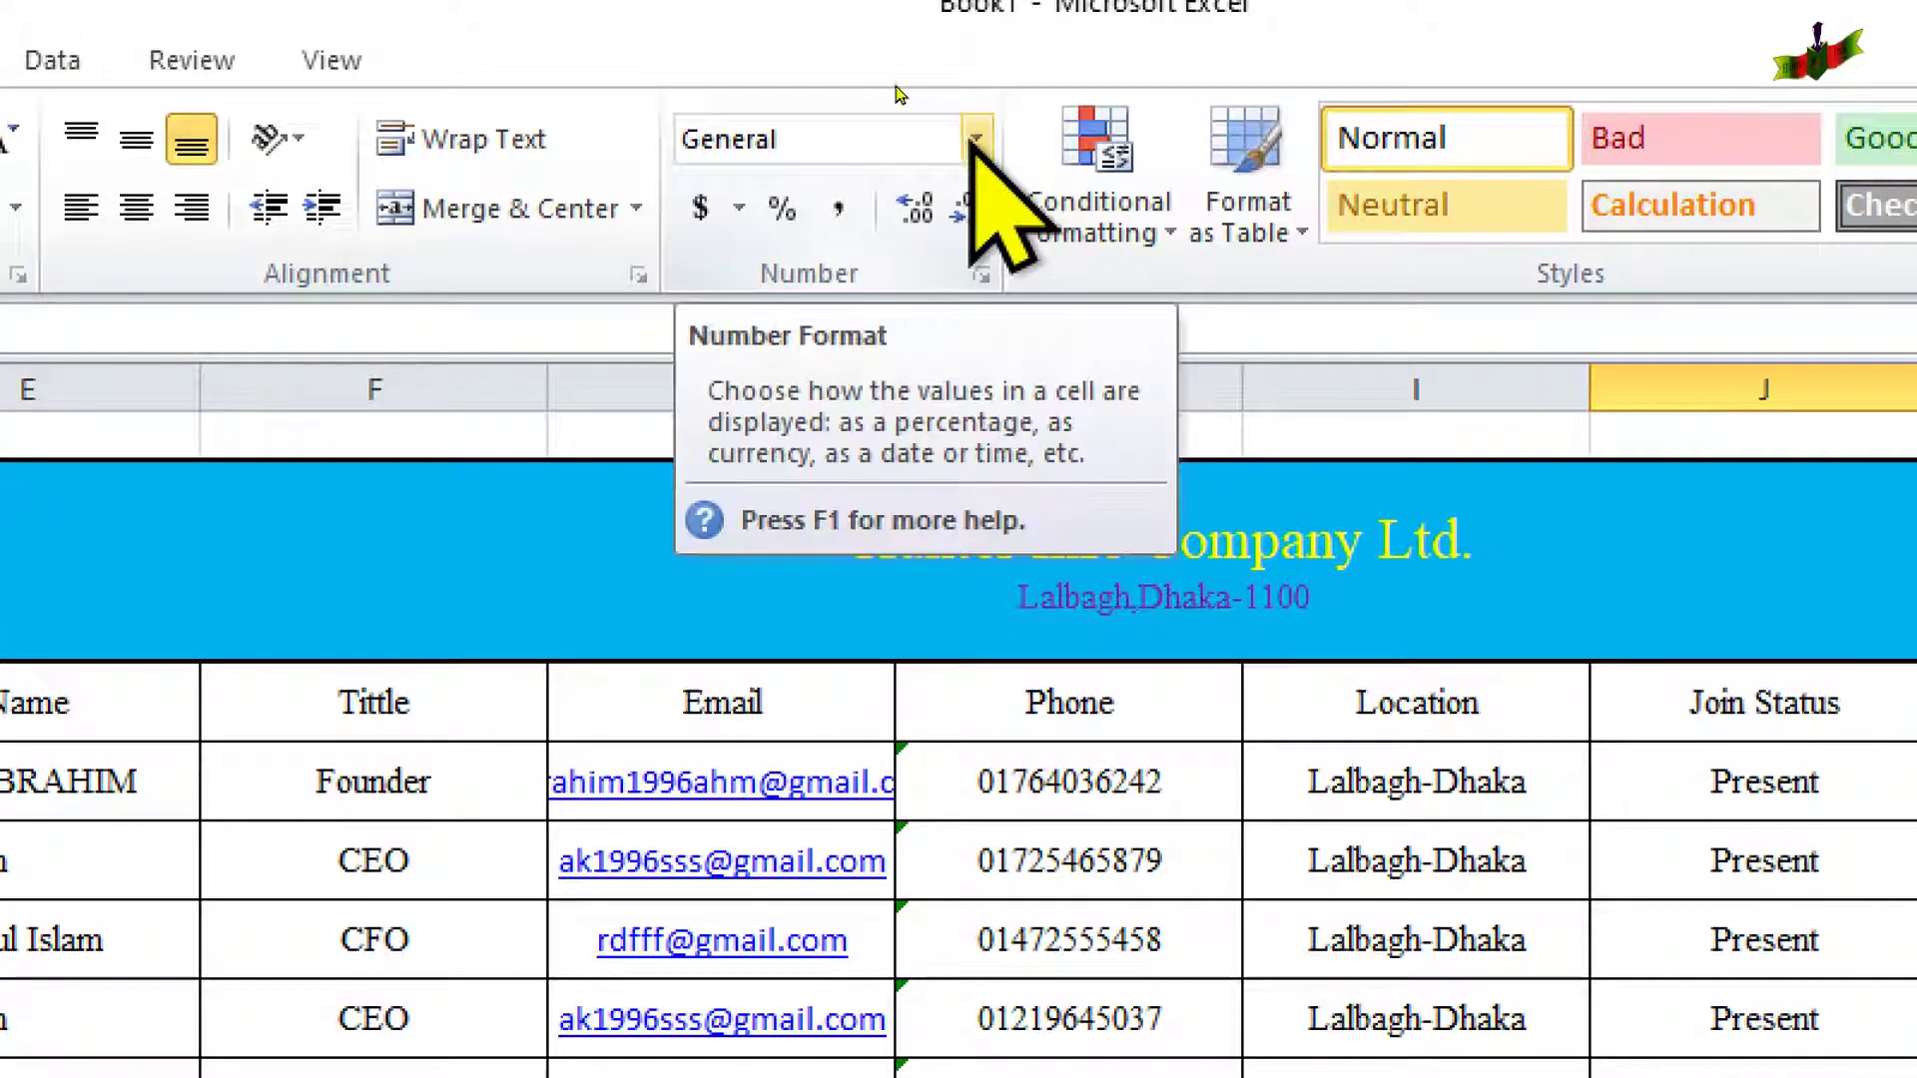
Step: Format J20 as Text and enter a 12-digit phone number that keeps its leading zero
{"action": "left_click", "coordinate": [975, 121]}
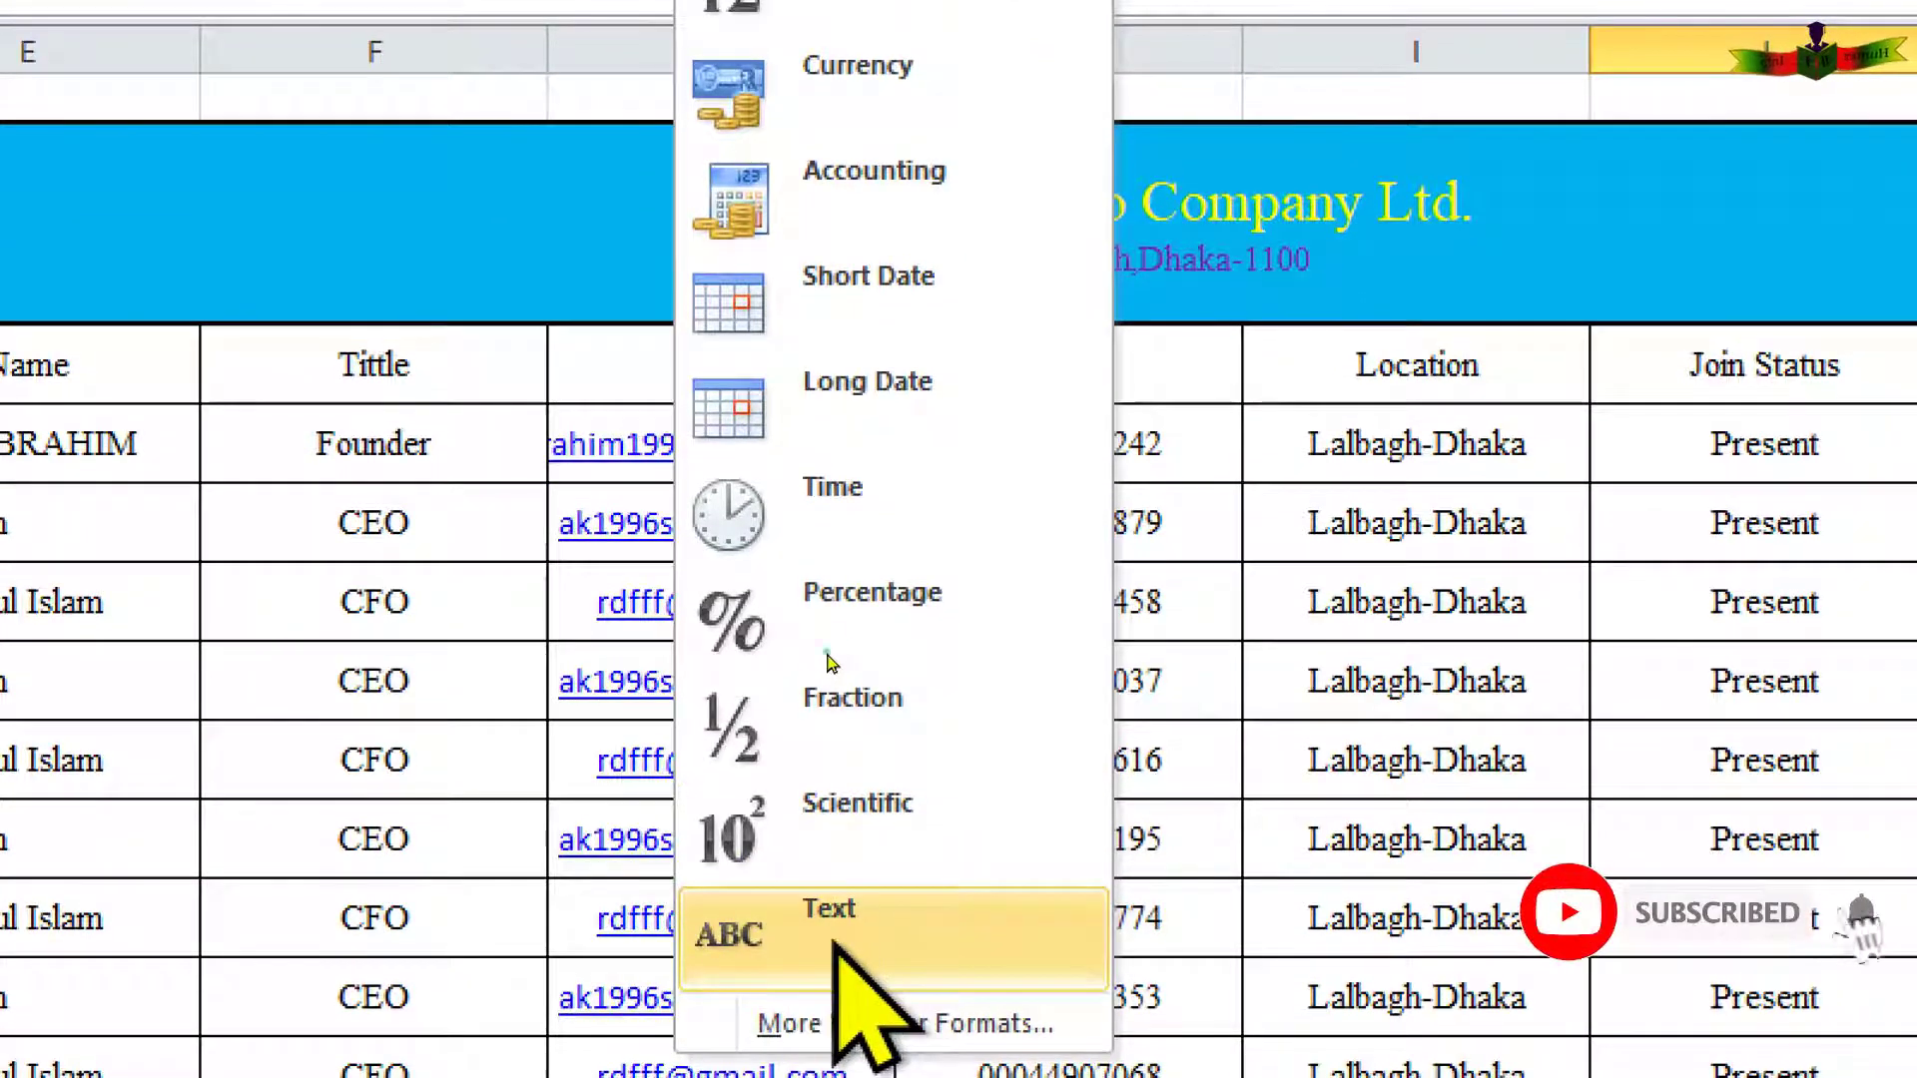
{"action": "left_click", "coordinate": [883, 964]}
{"action": "scroll", "coordinate": [832, 662], "scroll_direction": "down", "scroll_amount": 3}
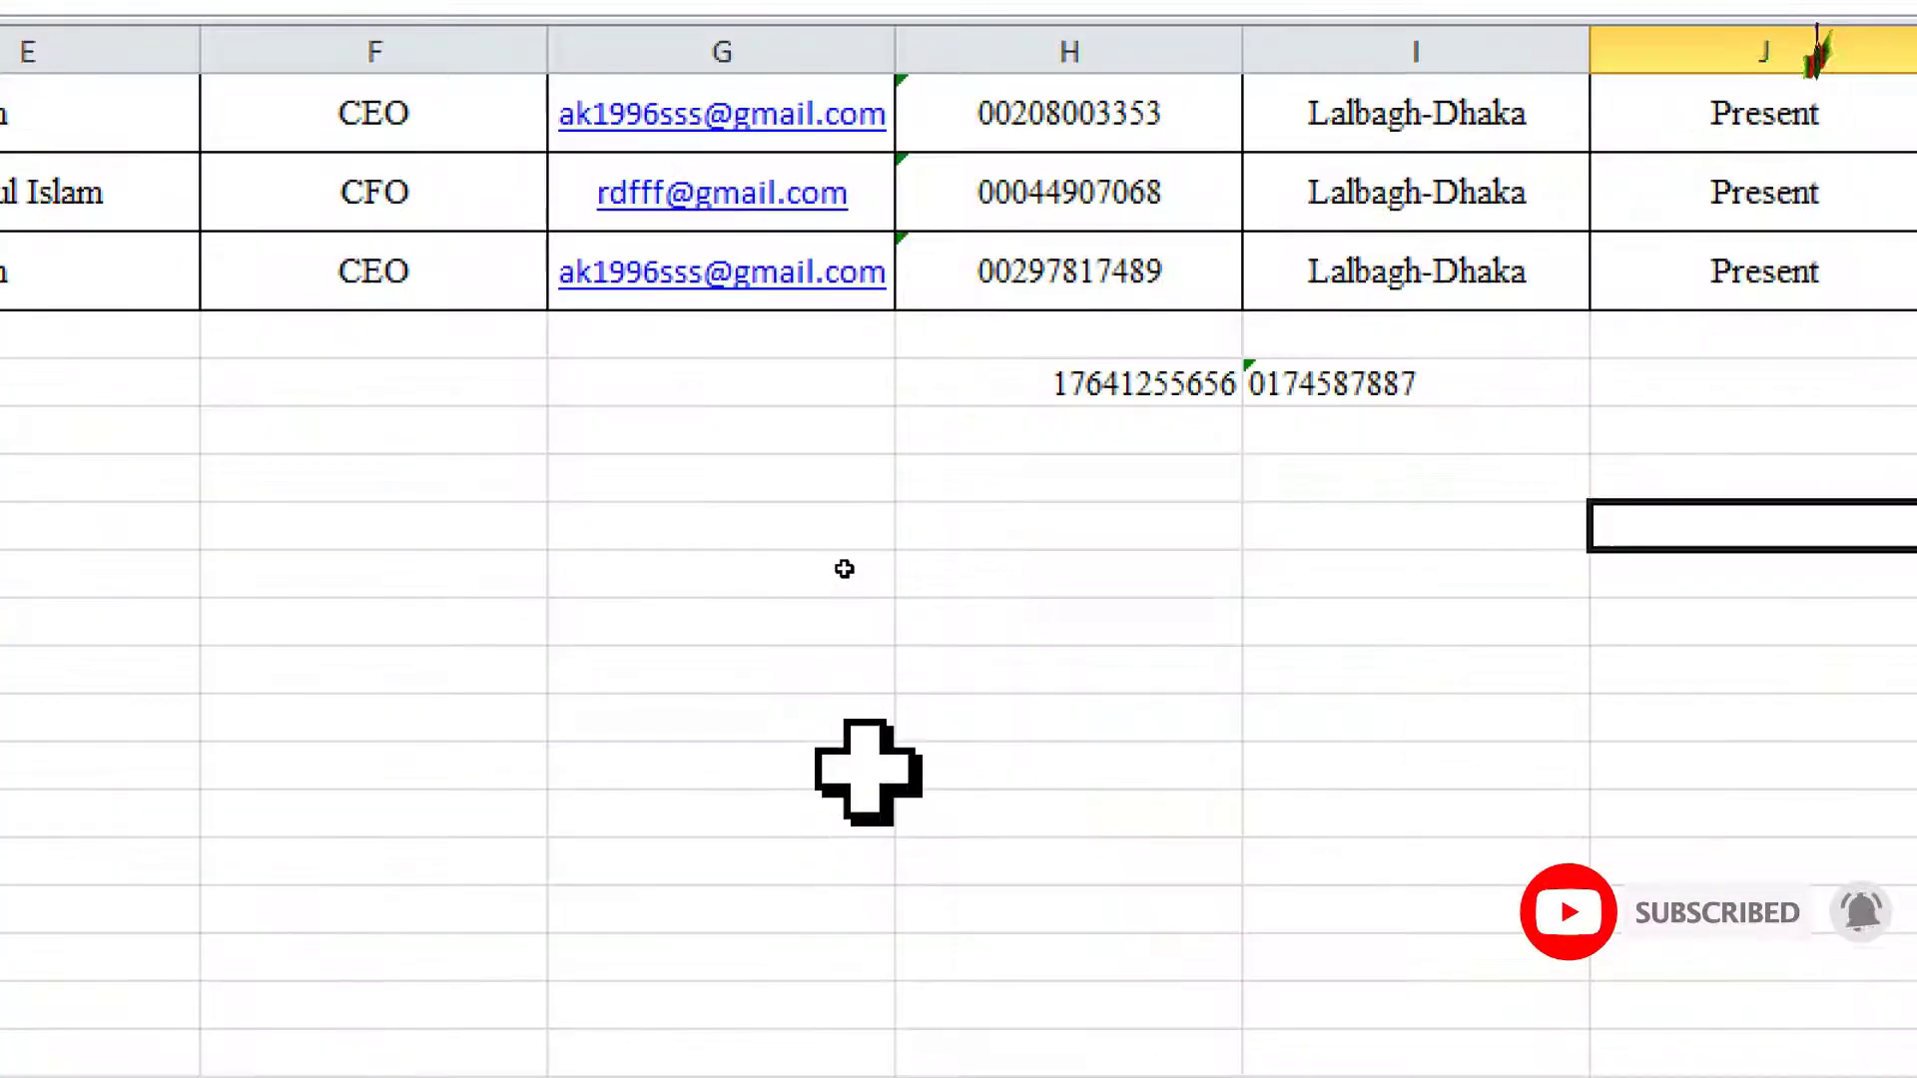
{"action": "key", "text": "alt"}
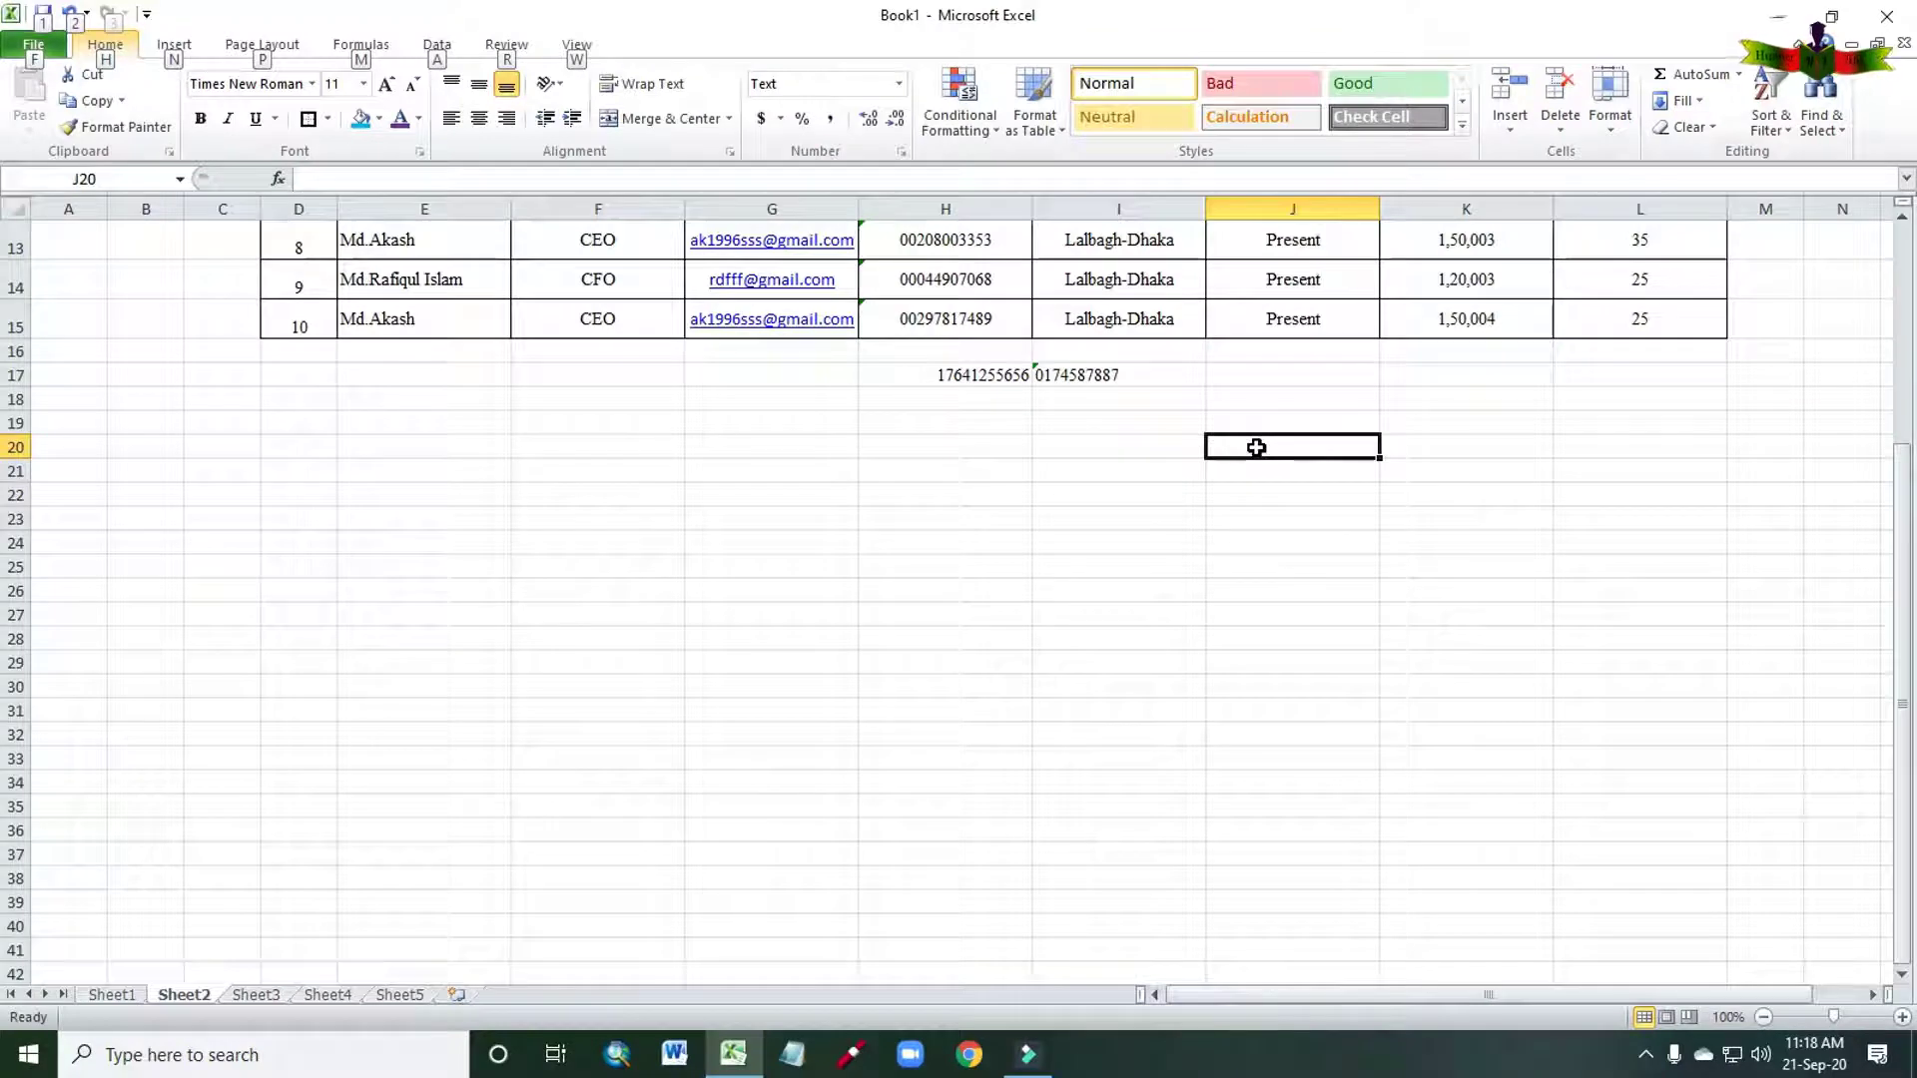
{"action": "left_click", "coordinate": [1255, 447]}
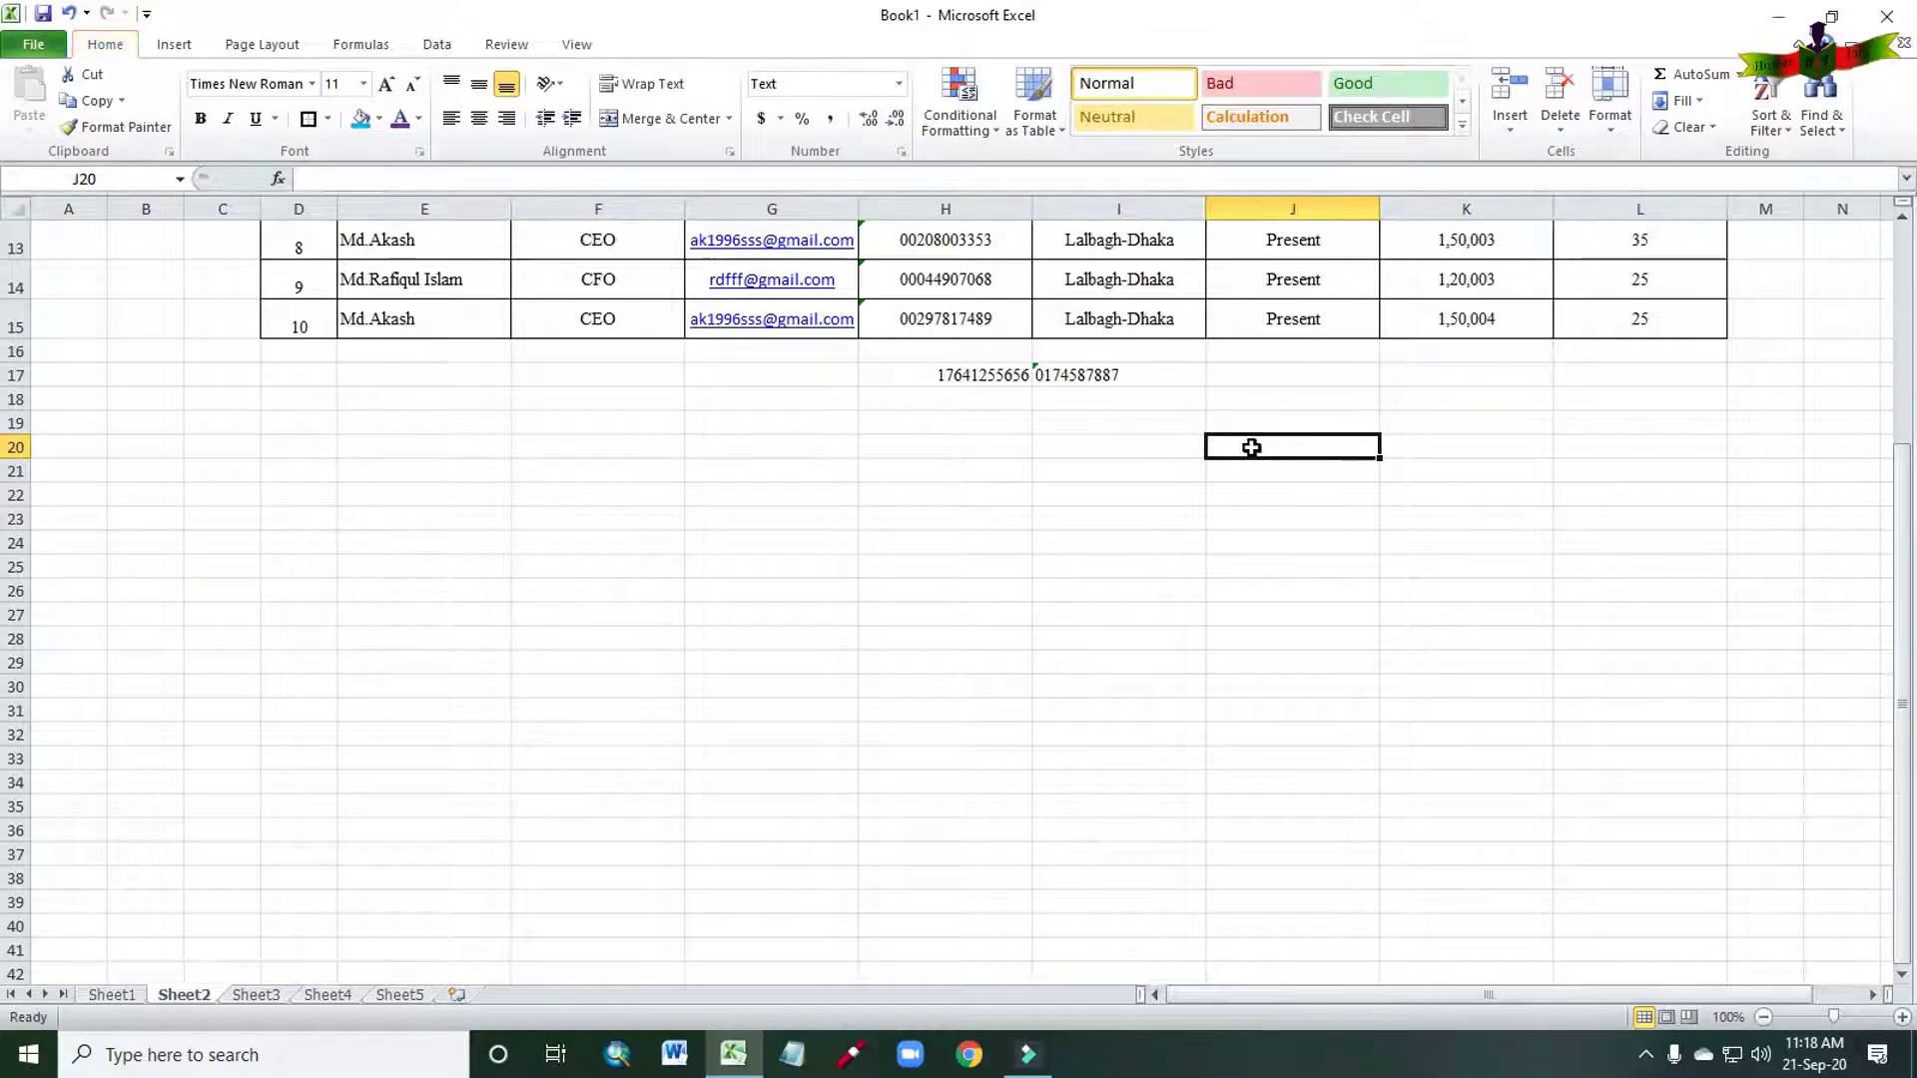
{"action": "double_click", "coordinate": [1250, 446]}
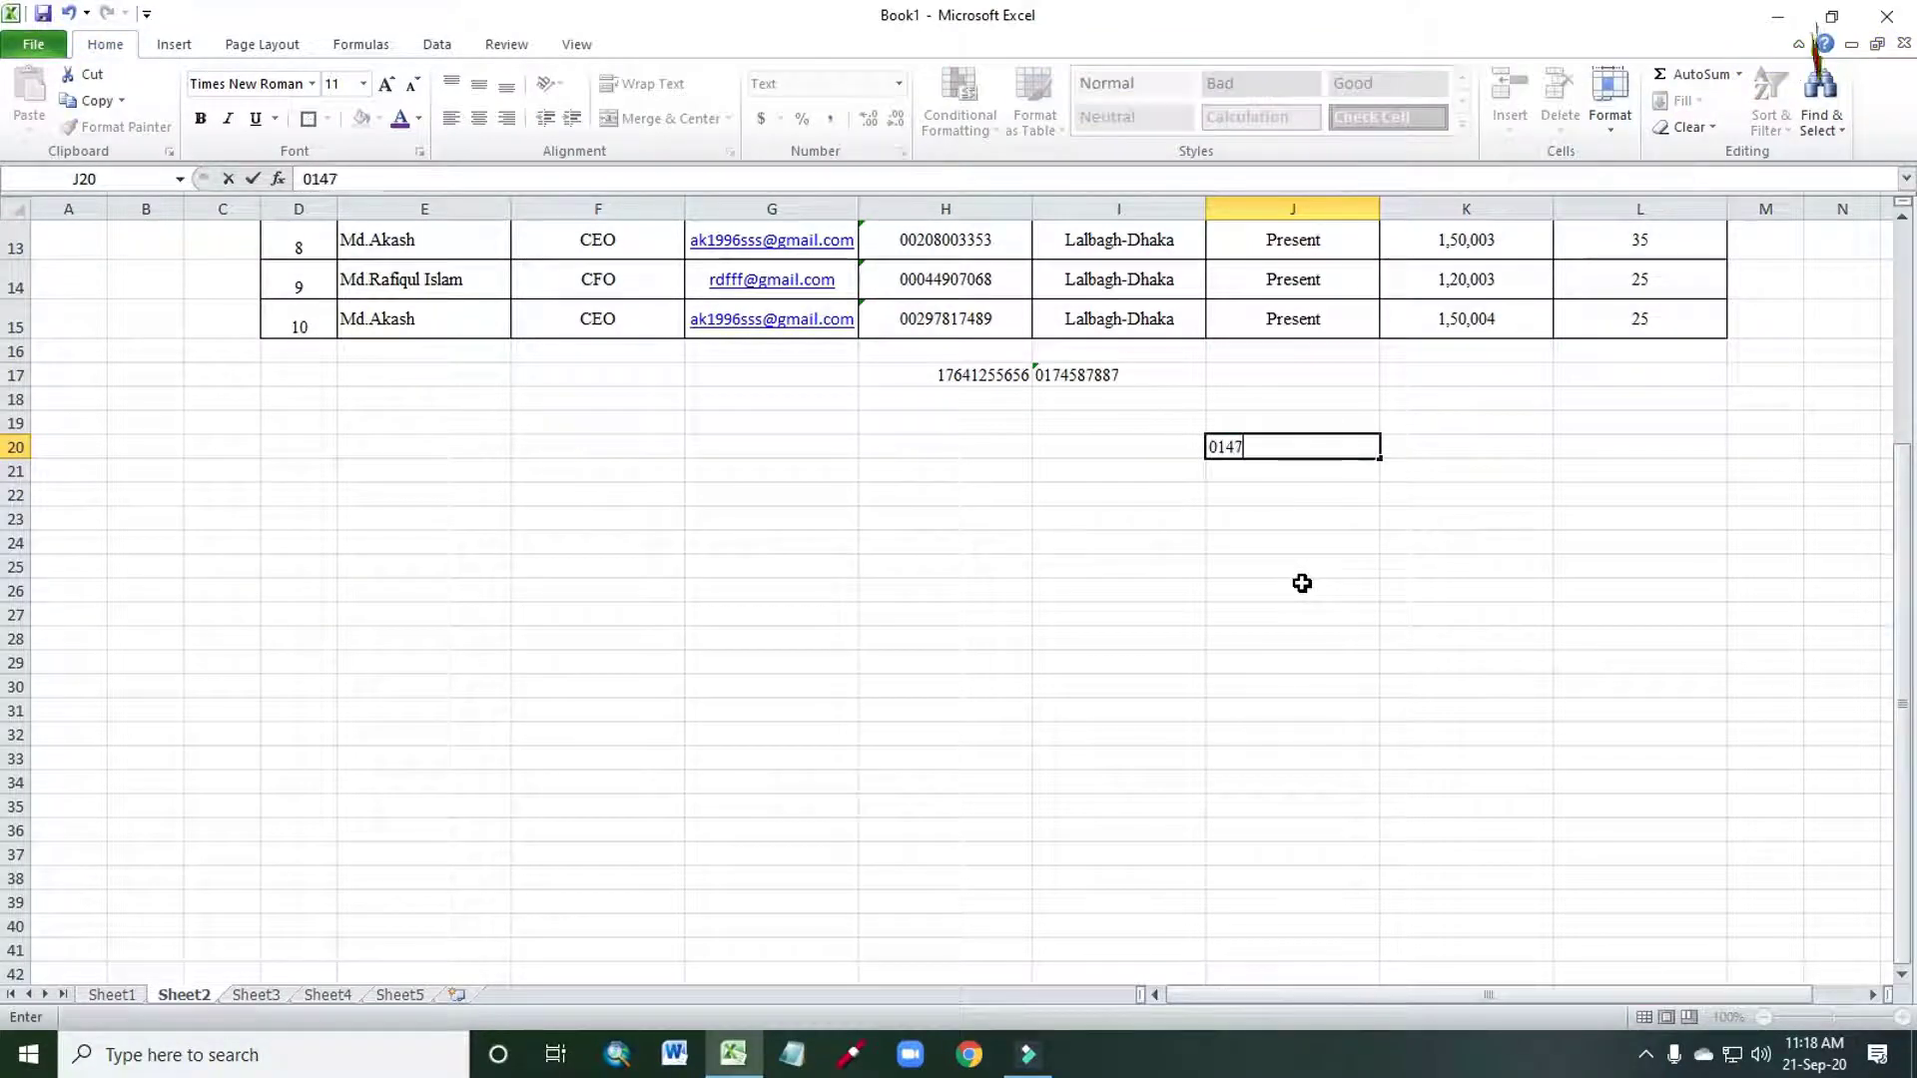
{"action": "type", "text": "88995563"}
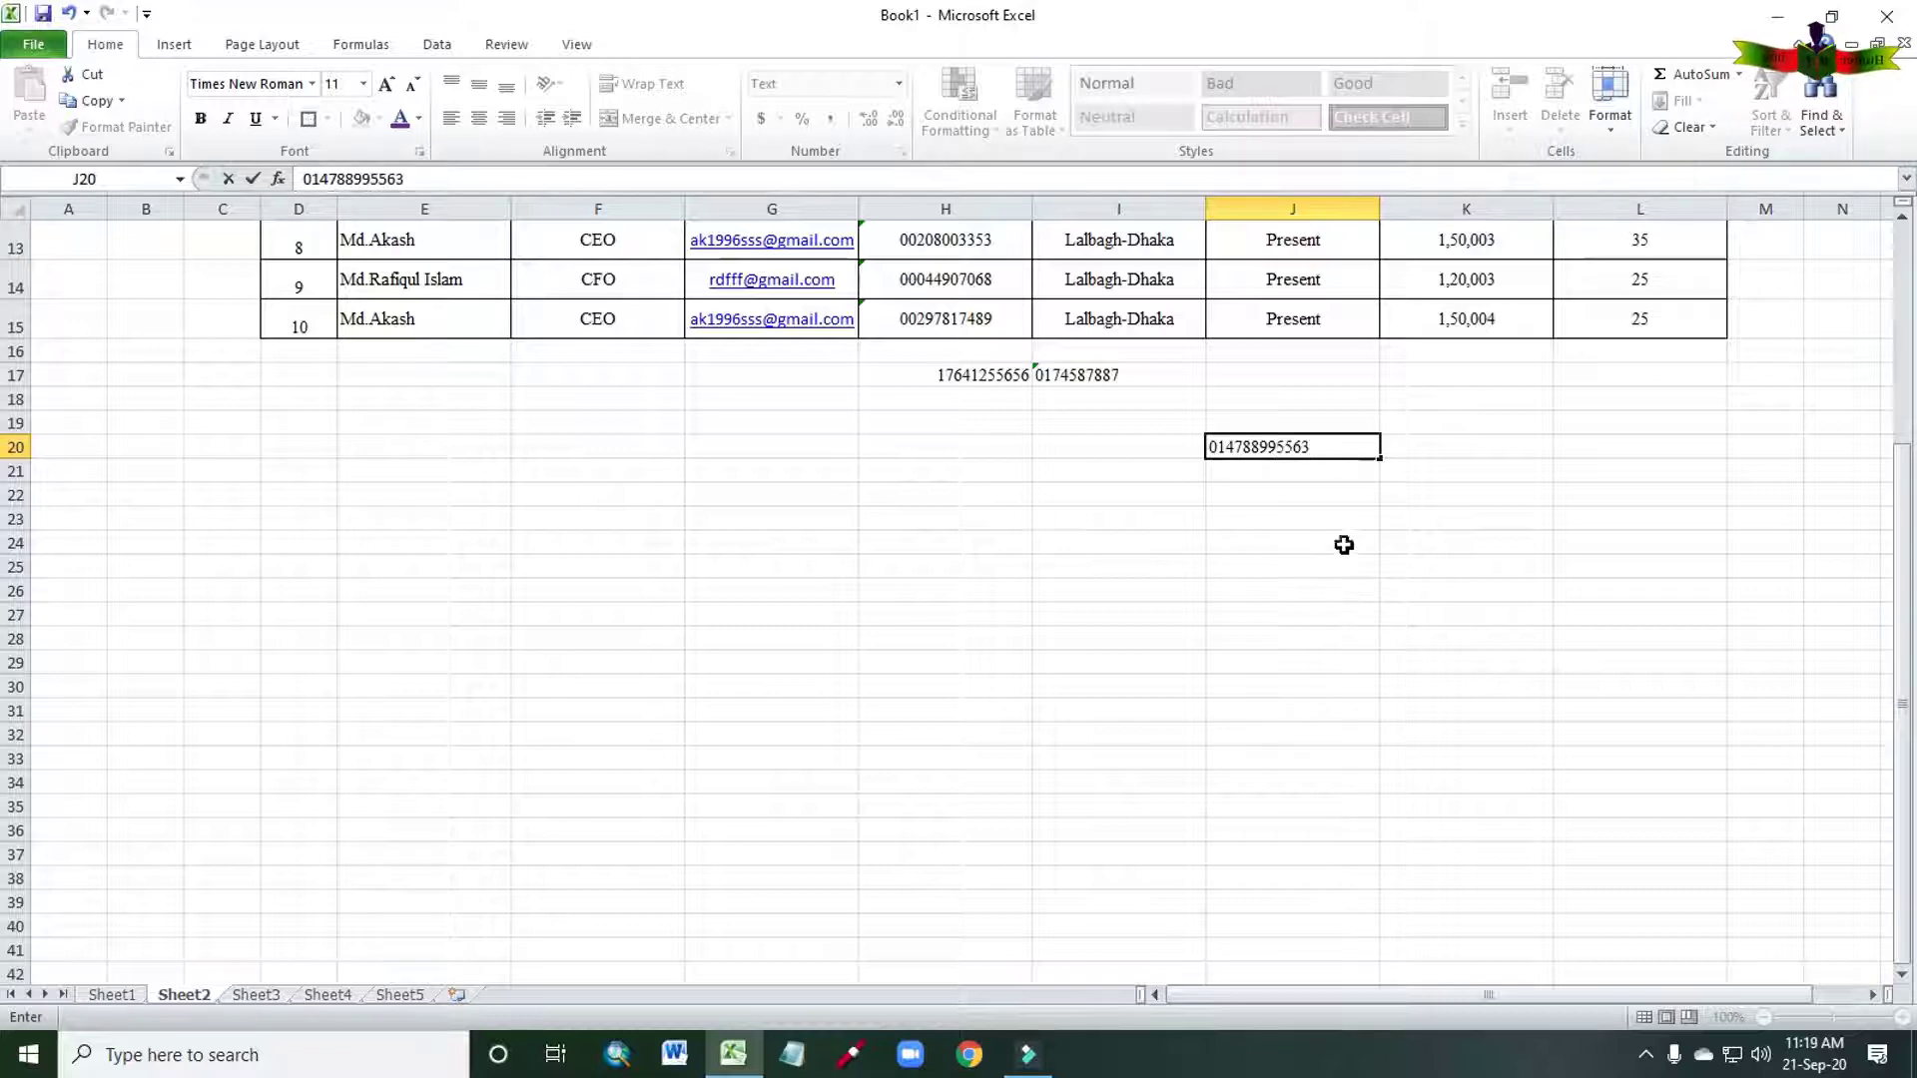
{"action": "left_click", "coordinate": [1441, 454]}
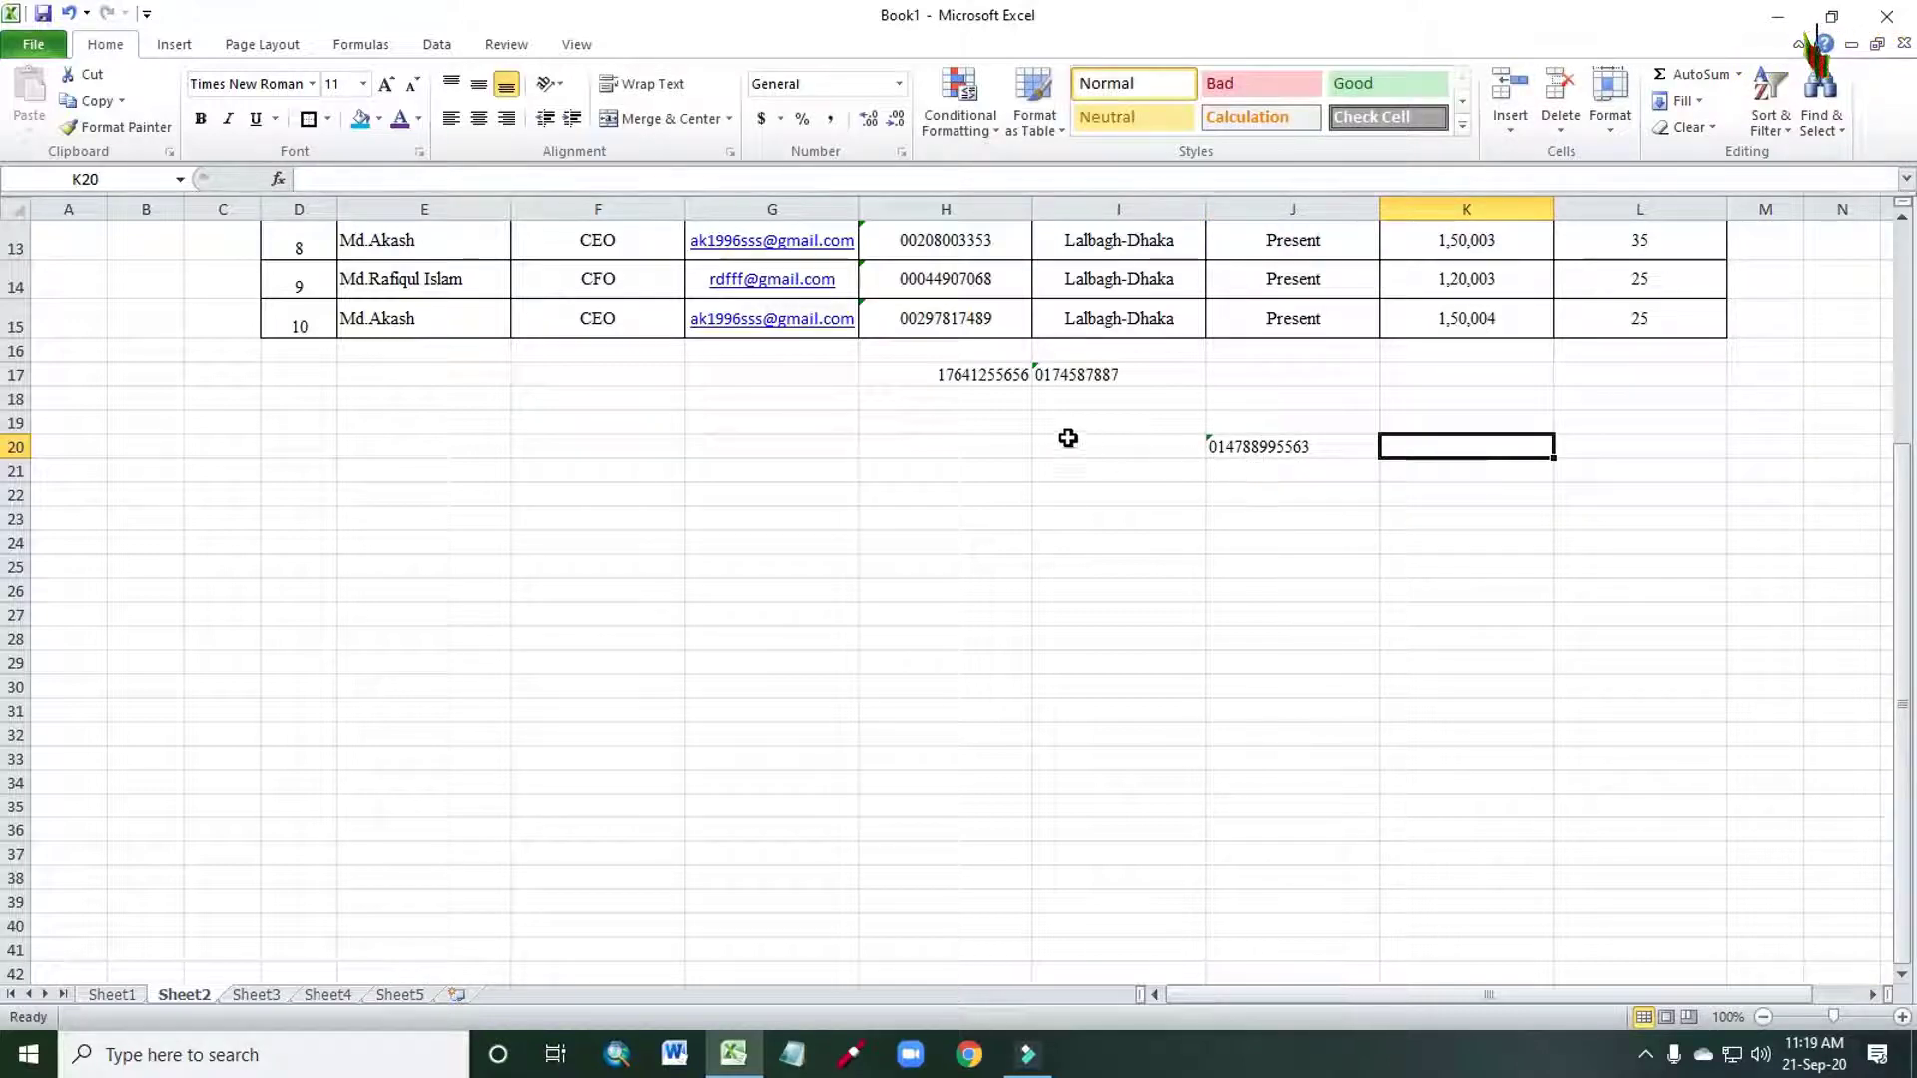
{"action": "scroll", "coordinate": [1073, 459], "scroll_direction": "up", "scroll_amount": 4}
{"action": "scroll", "coordinate": [1075, 745], "scroll_direction": "down", "scroll_amount": 1}
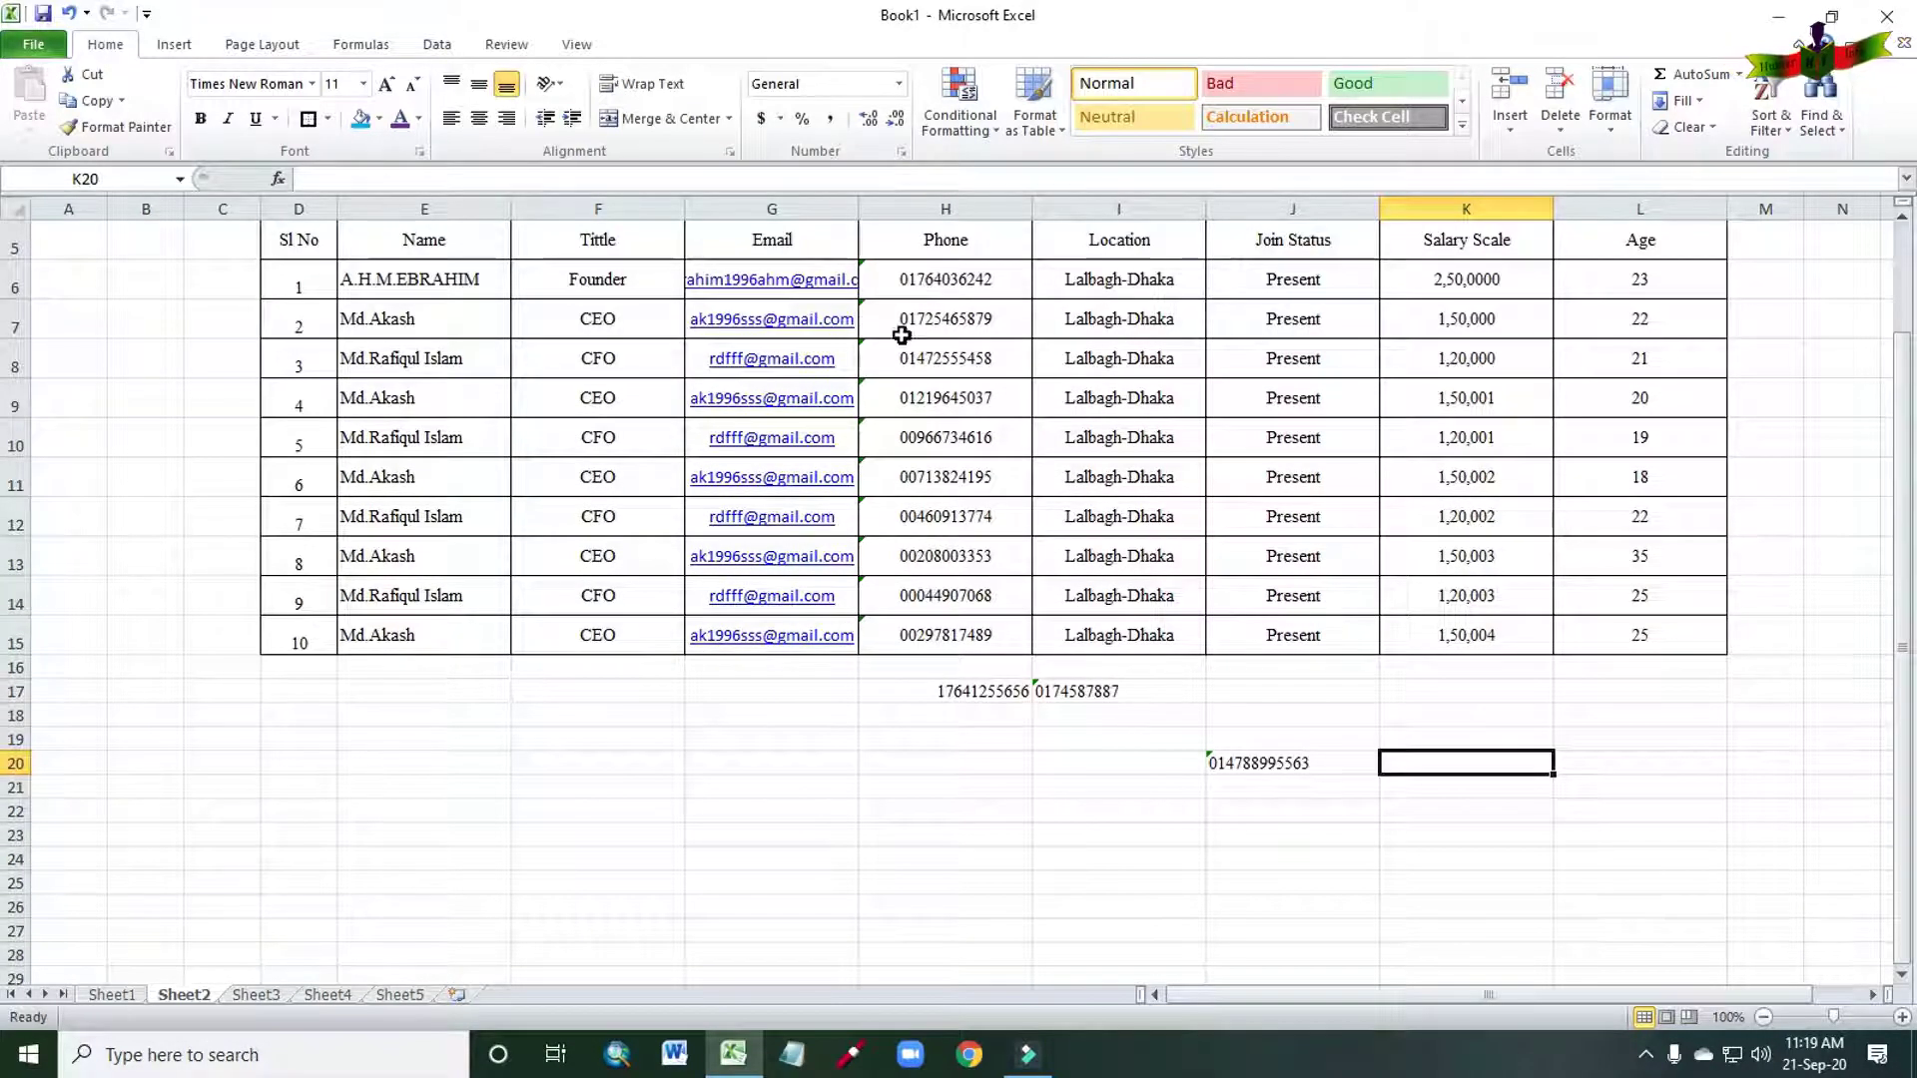
{"action": "scroll", "coordinate": [973, 741], "scroll_direction": "up", "scroll_amount": 1}
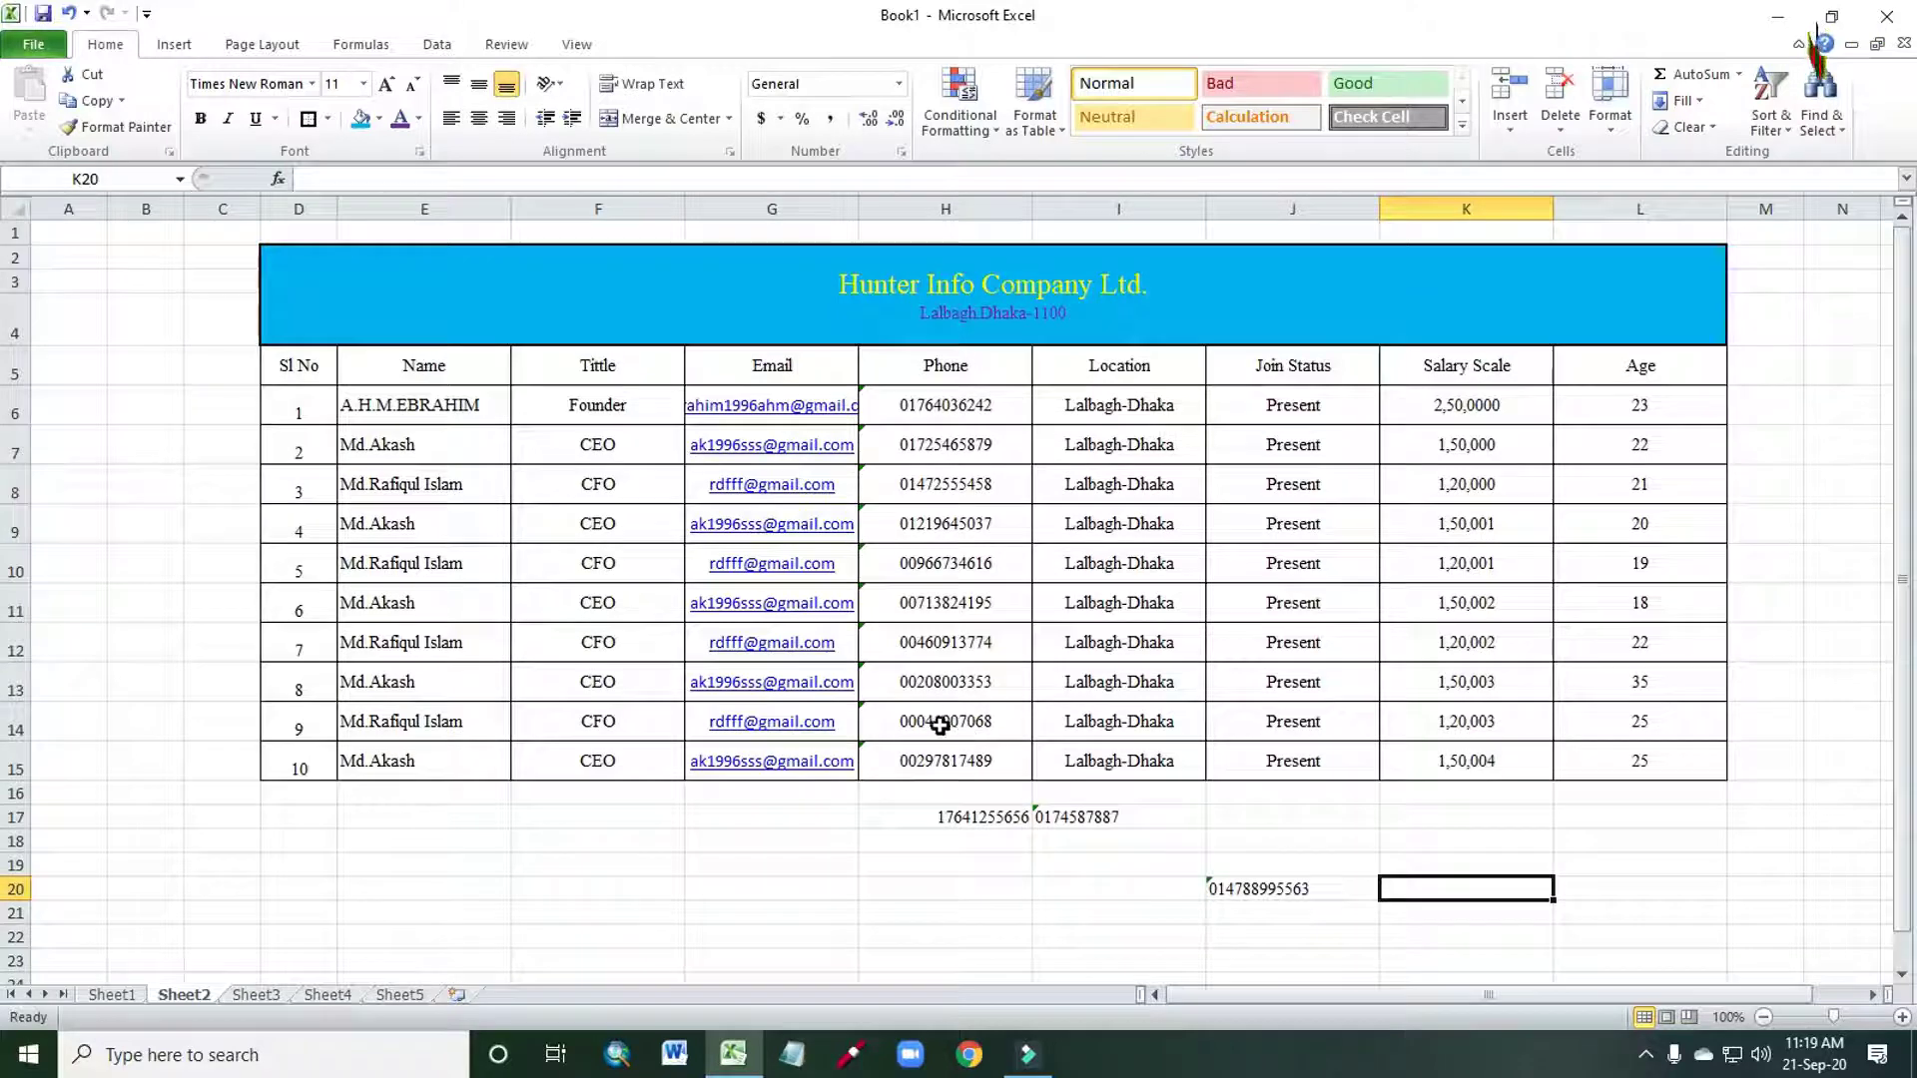
Step: Delete the test phone numbers from cells H17, I17 and J20
{"action": "left_click", "coordinate": [993, 816]}
{"action": "key", "text": "BackSpace"}
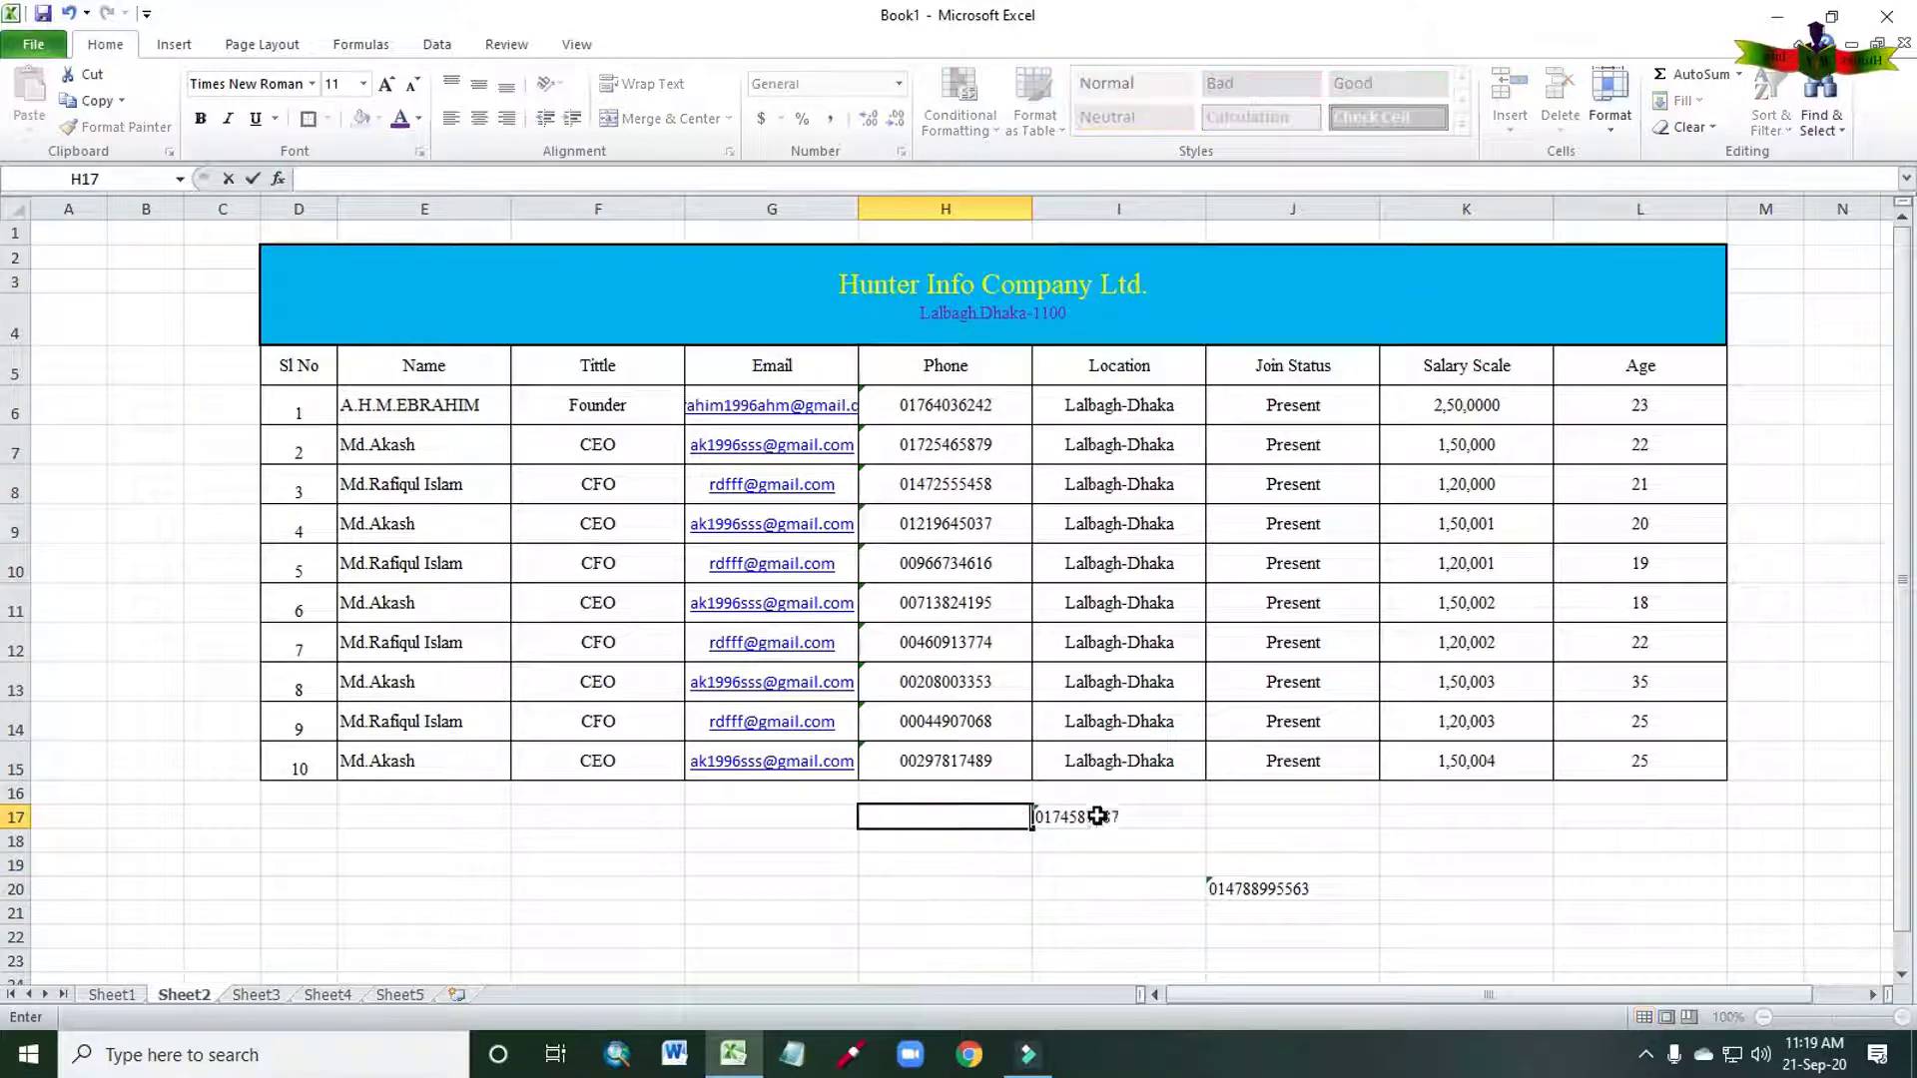
{"action": "left_click", "coordinate": [1111, 819]}
{"action": "key", "text": "BackSpace"}
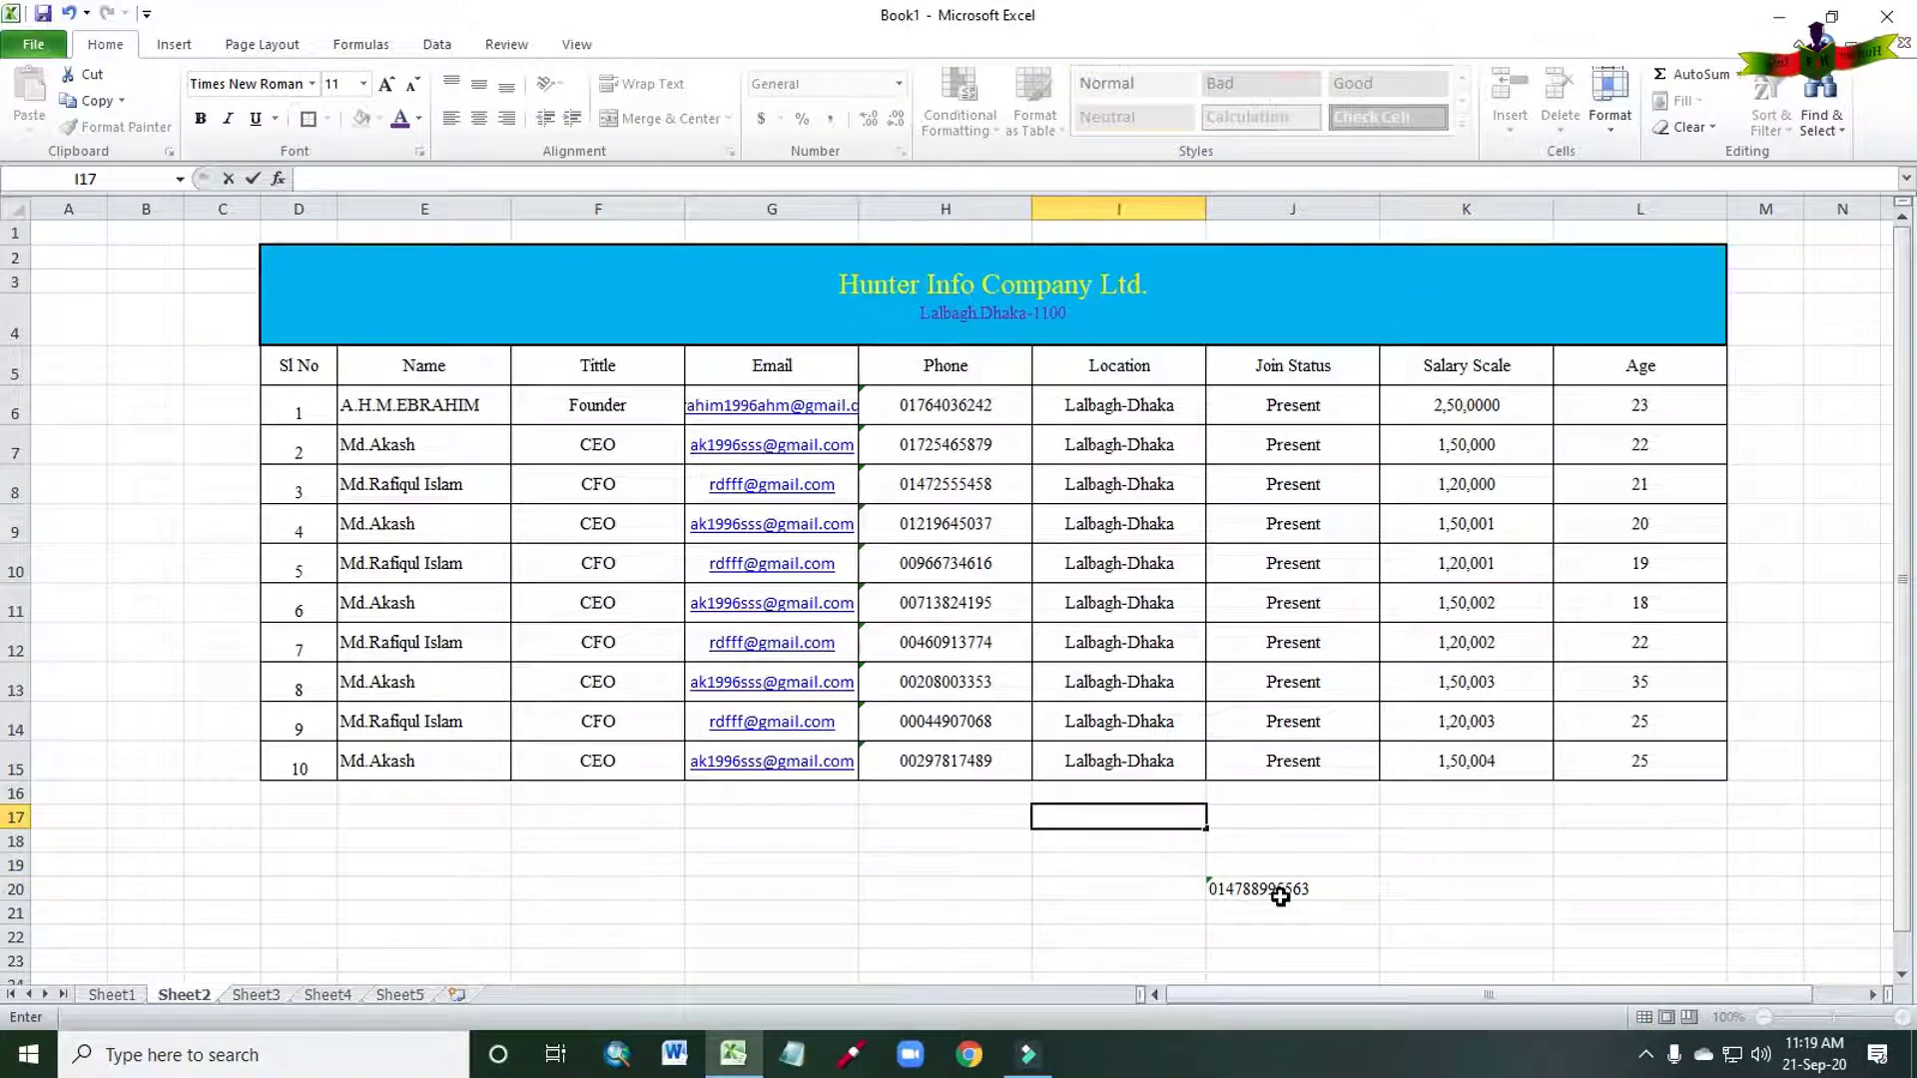
{"action": "left_click", "coordinate": [1280, 891]}
{"action": "key", "text": "BackSpace"}
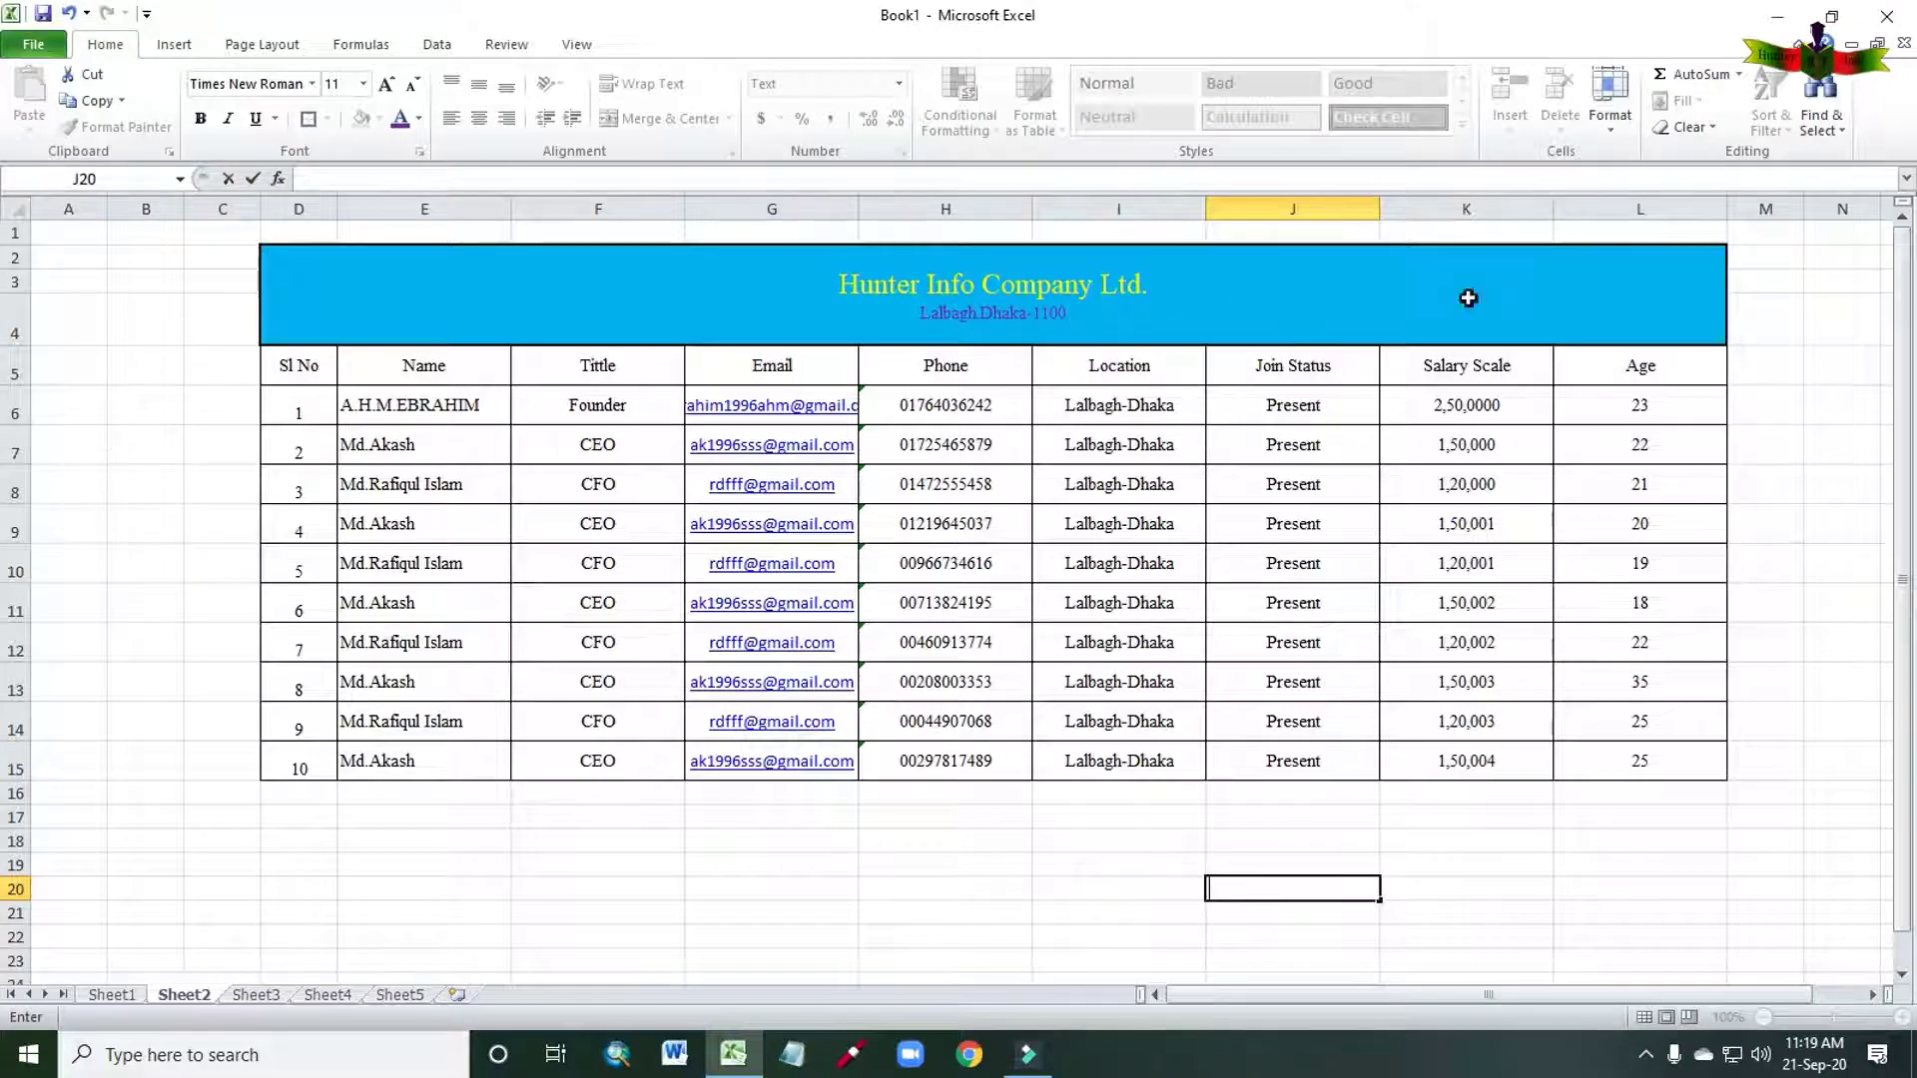
Step: Uncheck Gridlines in the View tab's Show group to hide Sheet2's gridlines
{"action": "left_click", "coordinate": [427, 413]}
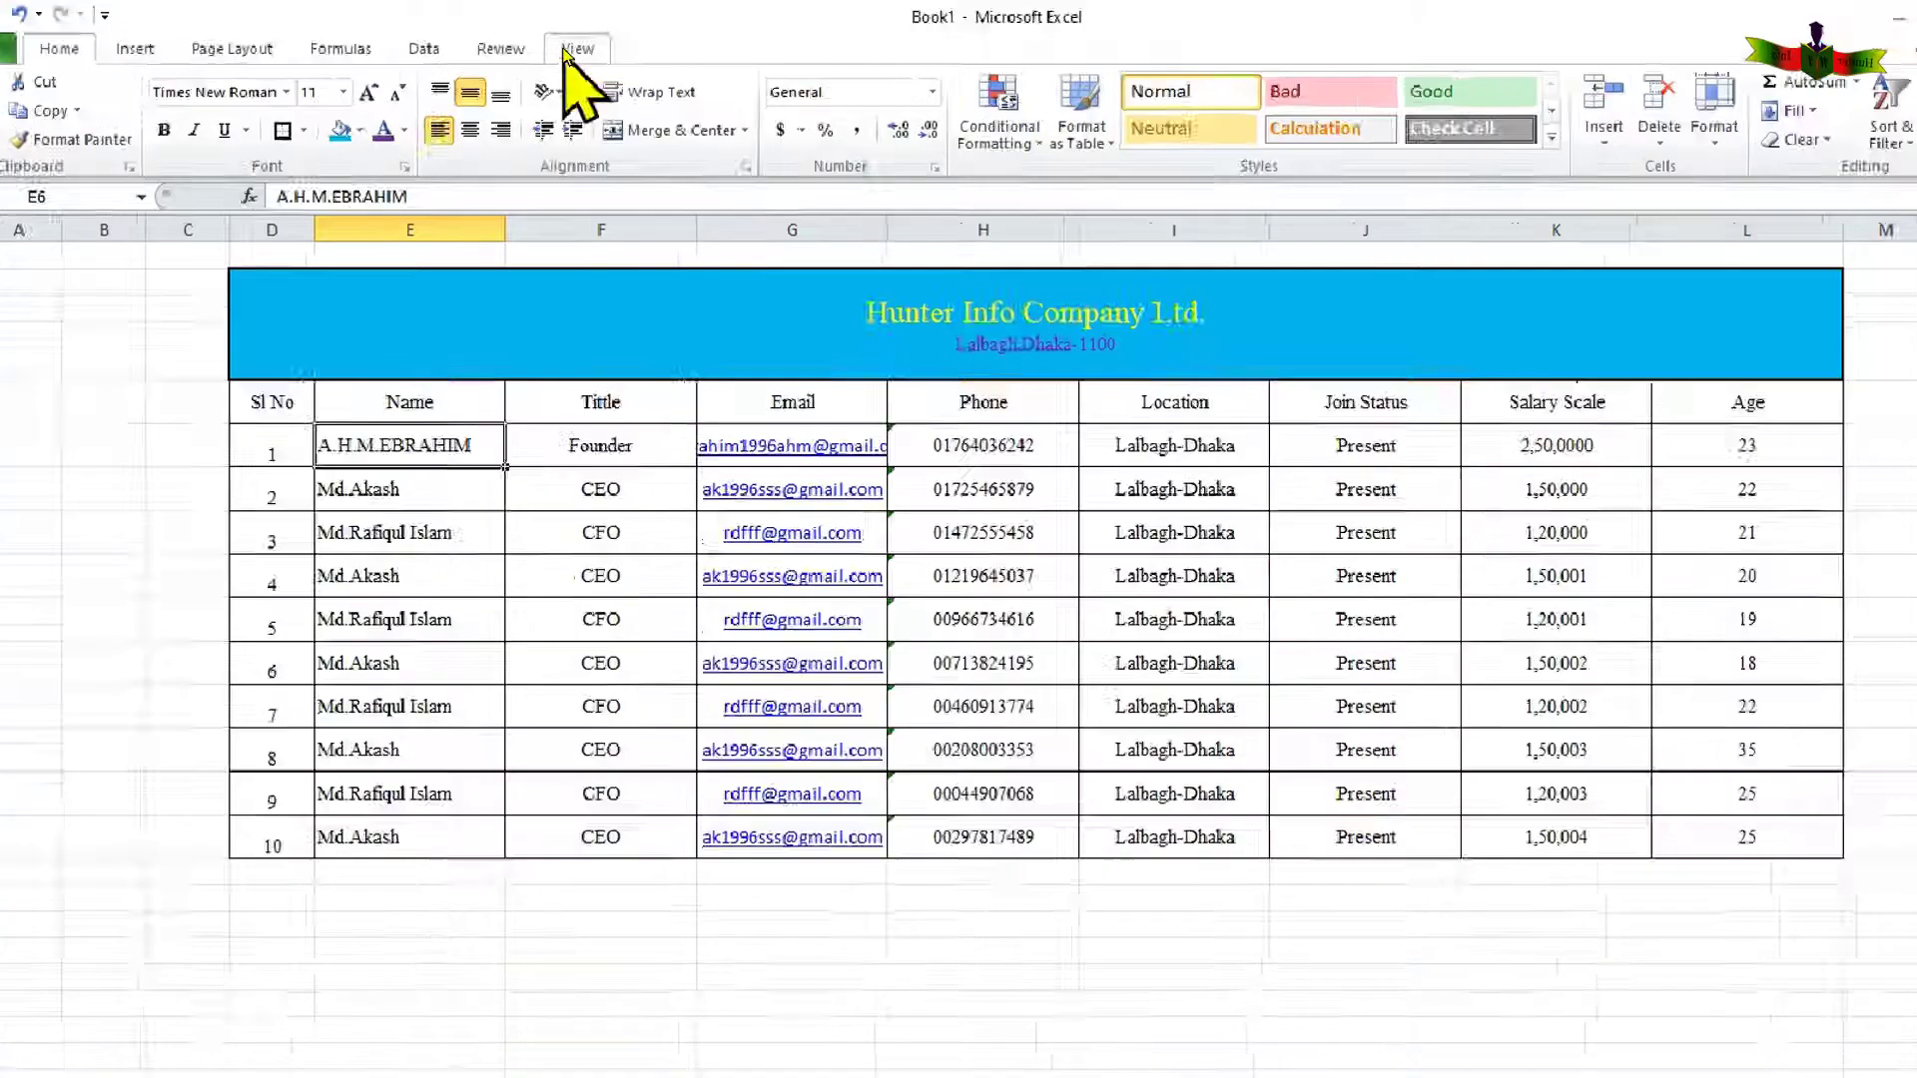
{"action": "key", "text": "alt"}
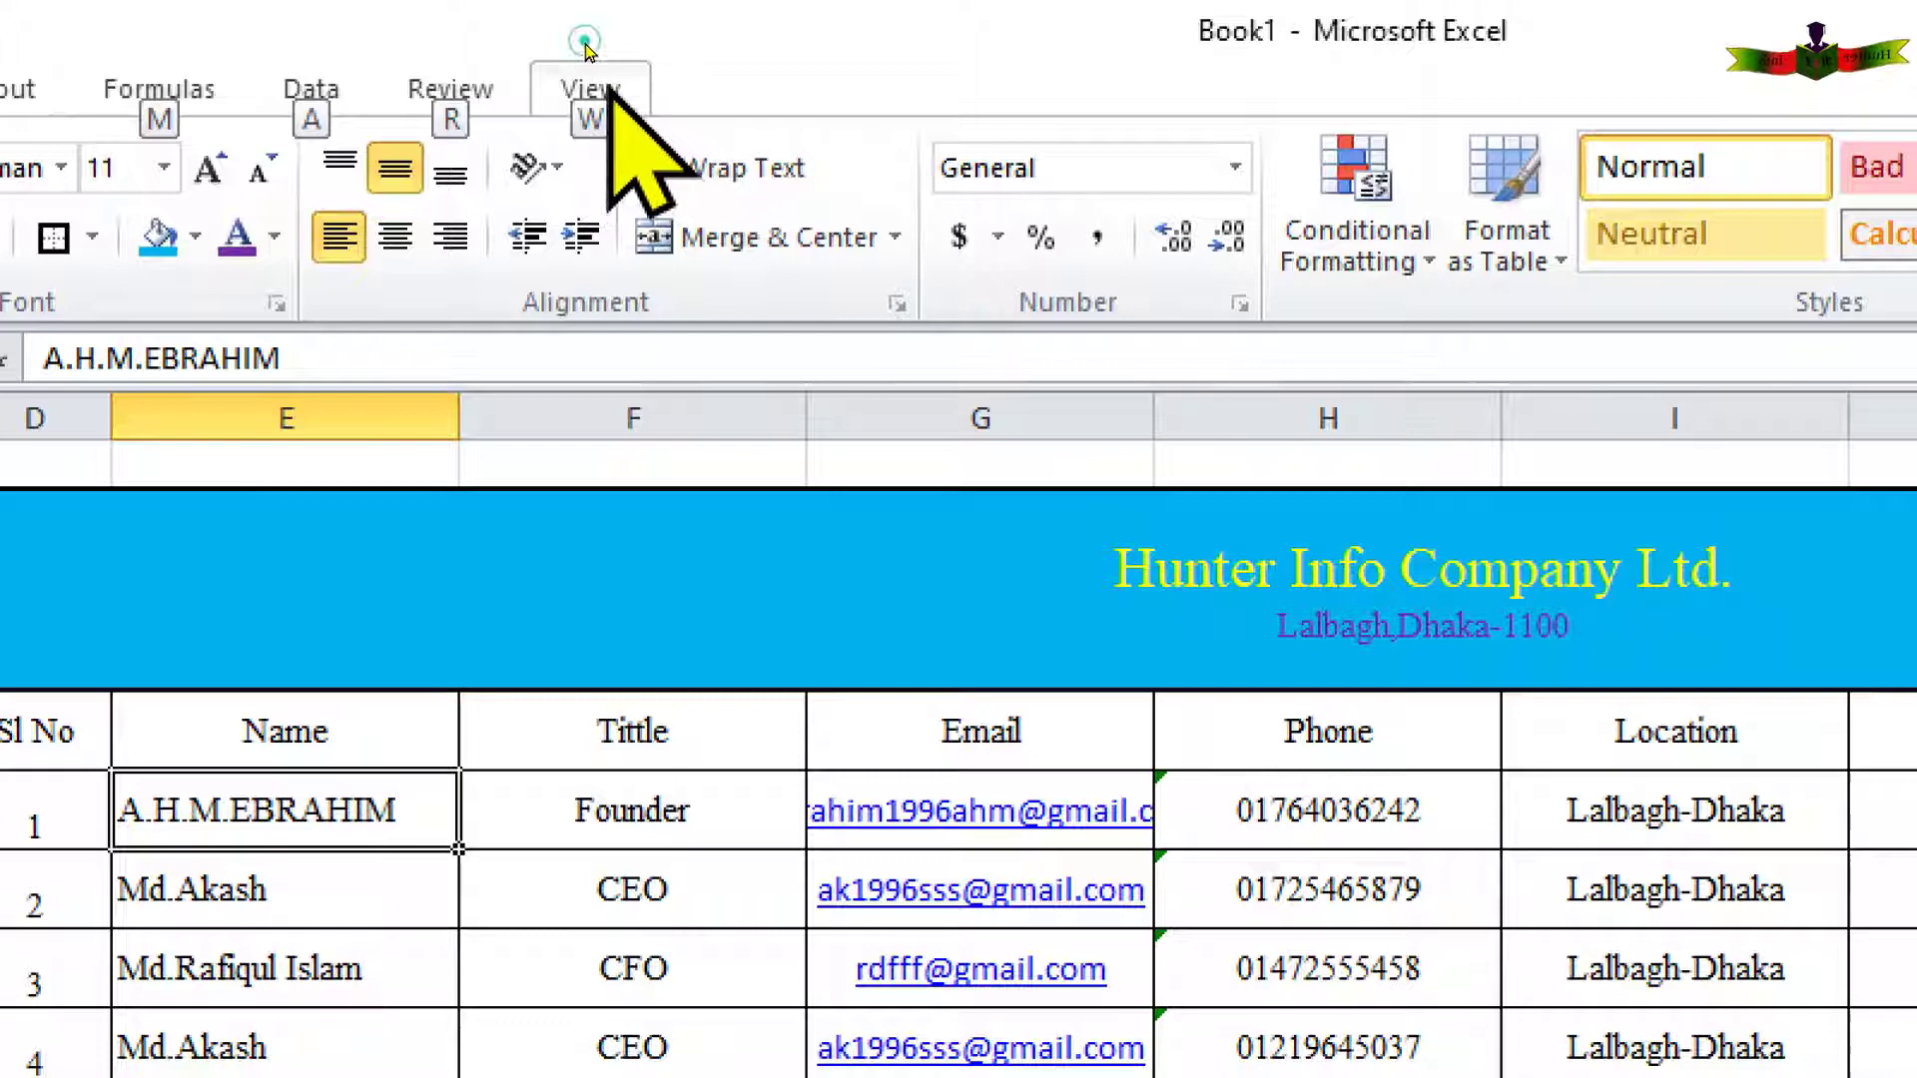
{"action": "key", "text": "w"}
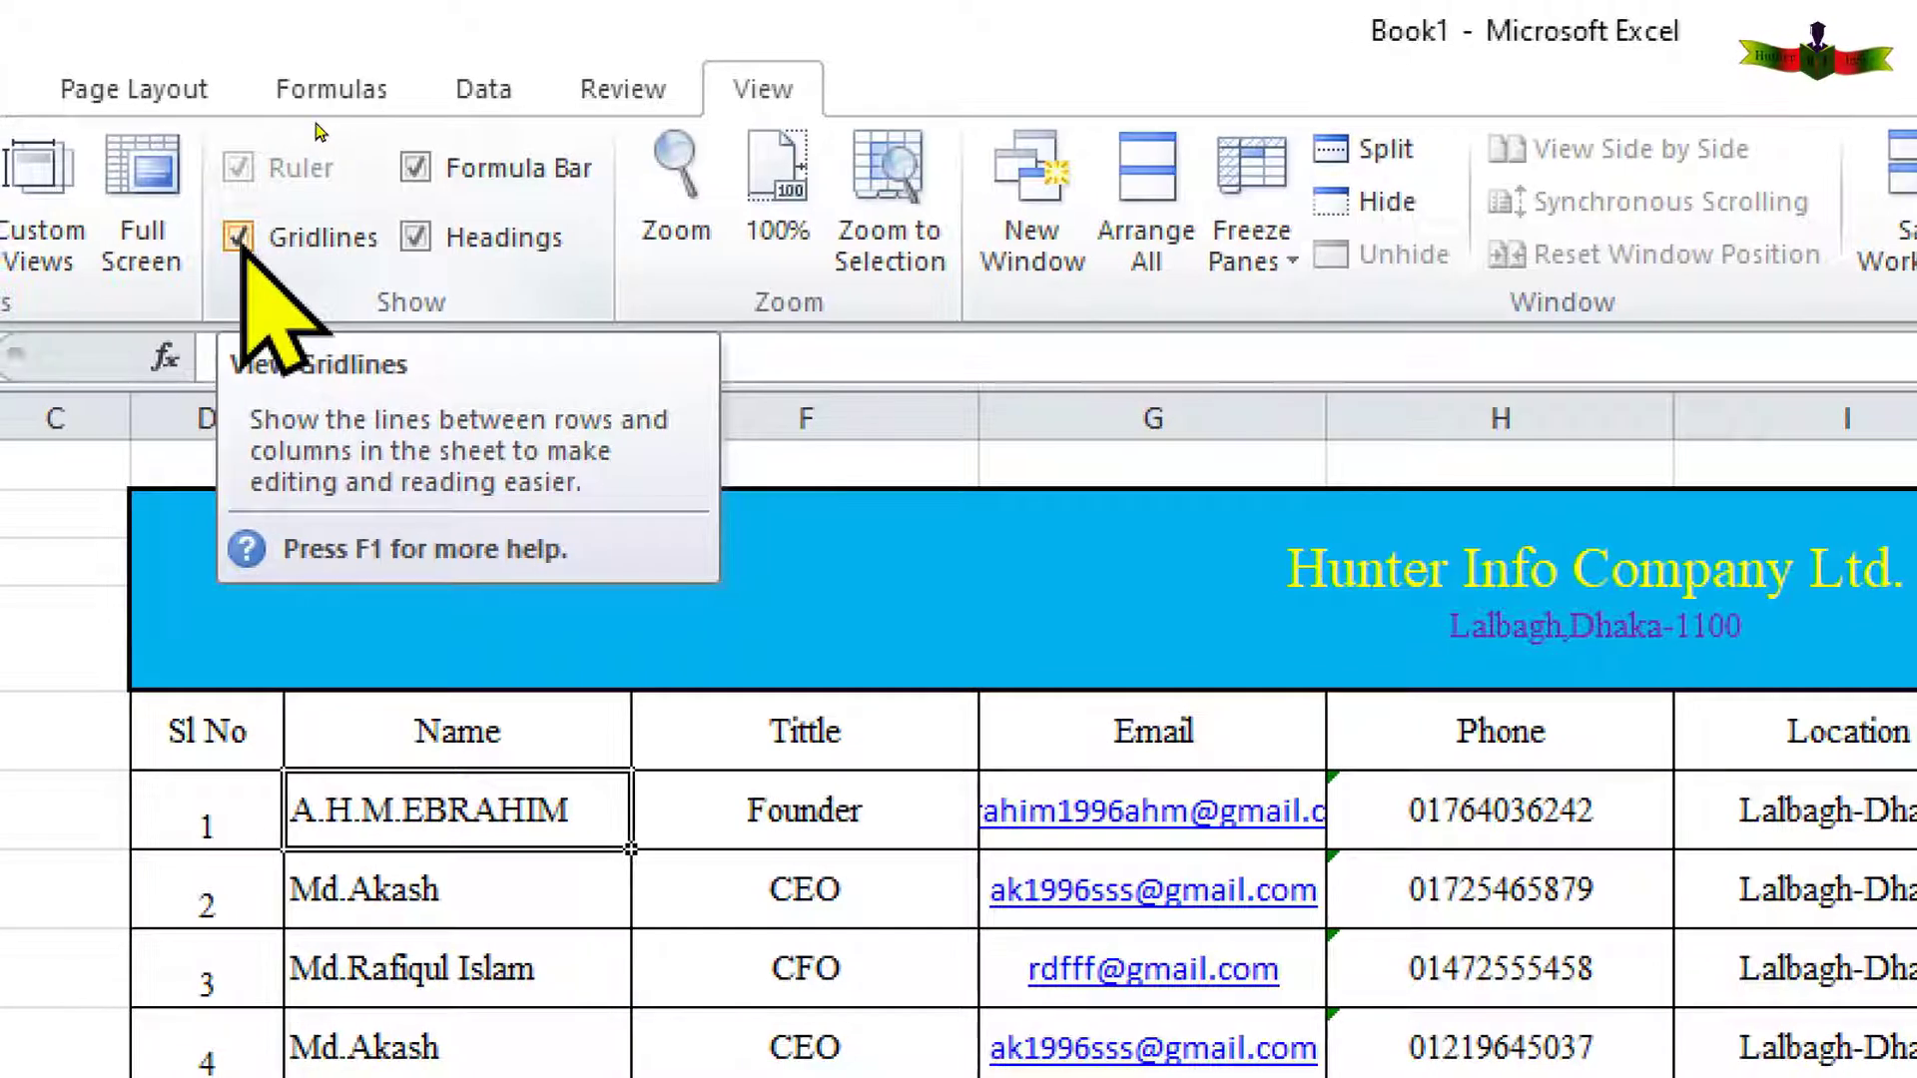
{"action": "left_click", "coordinate": [238, 238]}
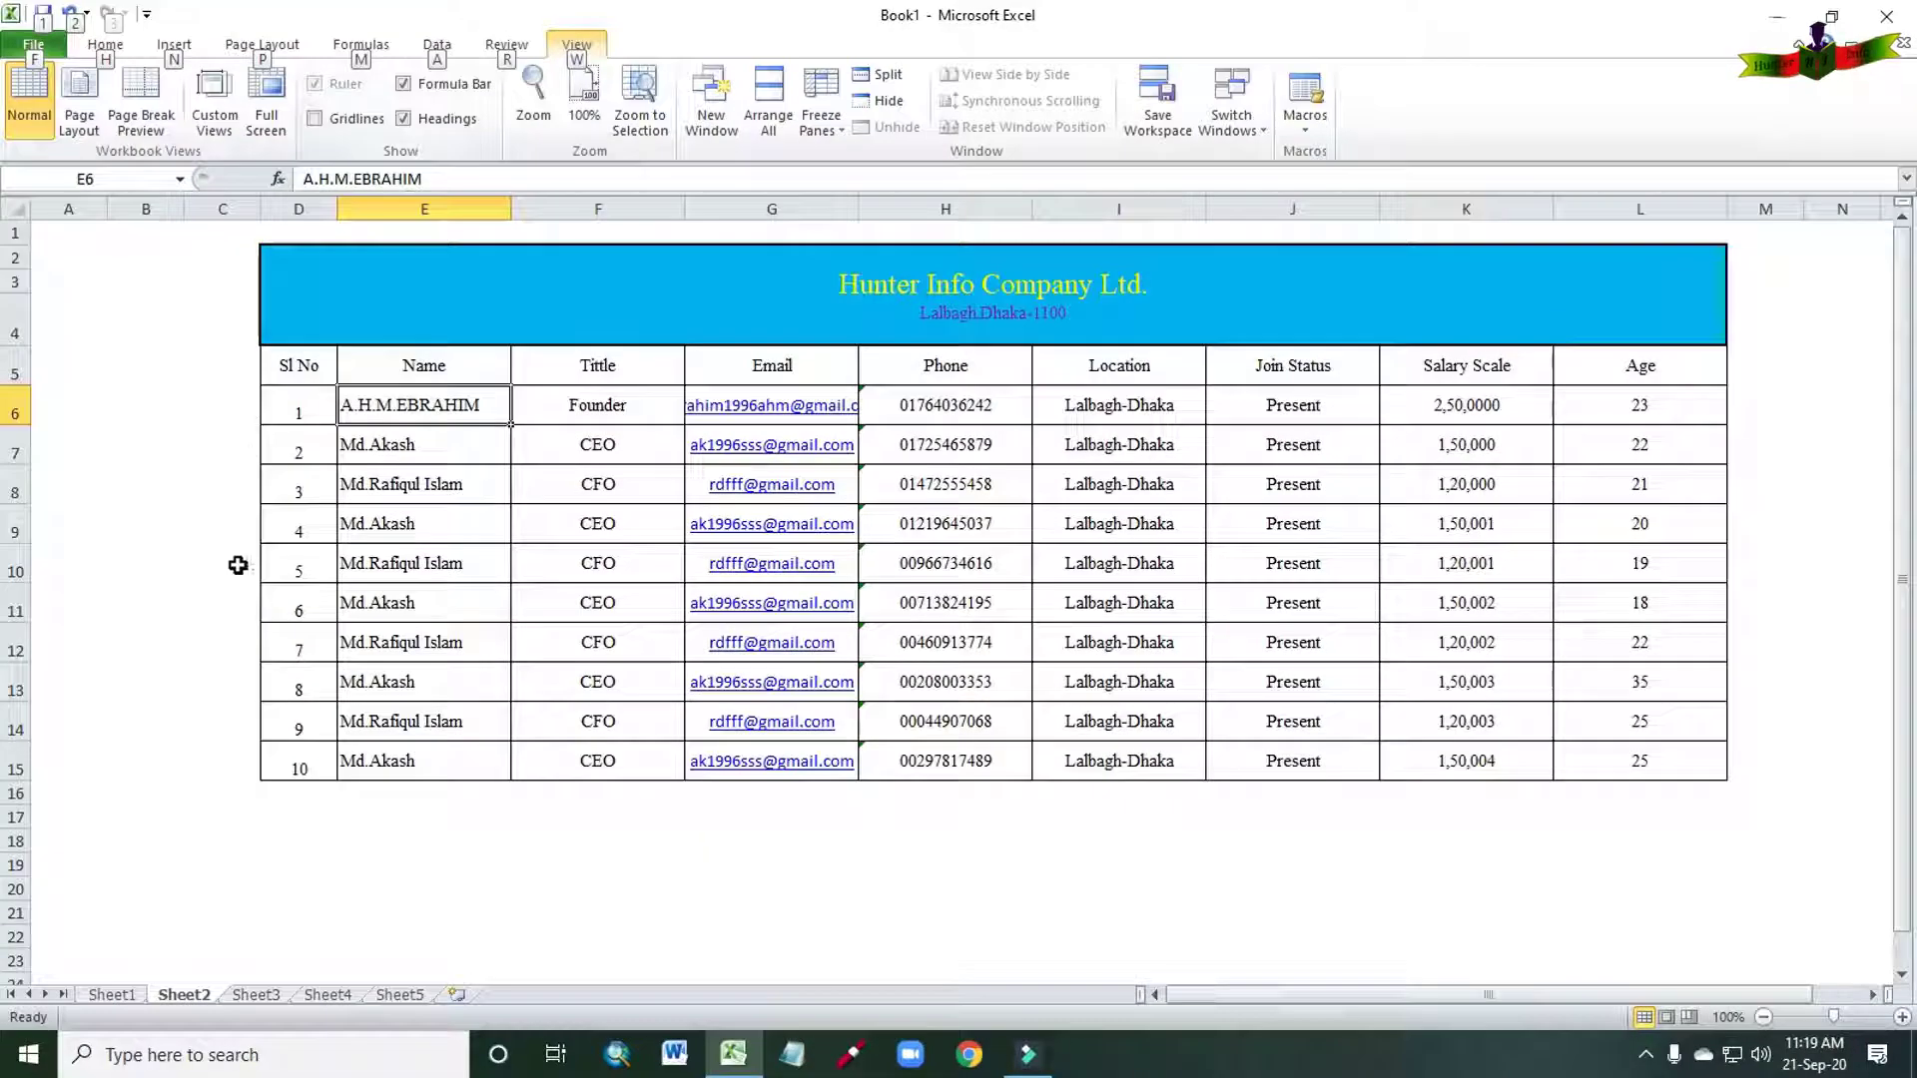
{"action": "key", "text": "alt"}
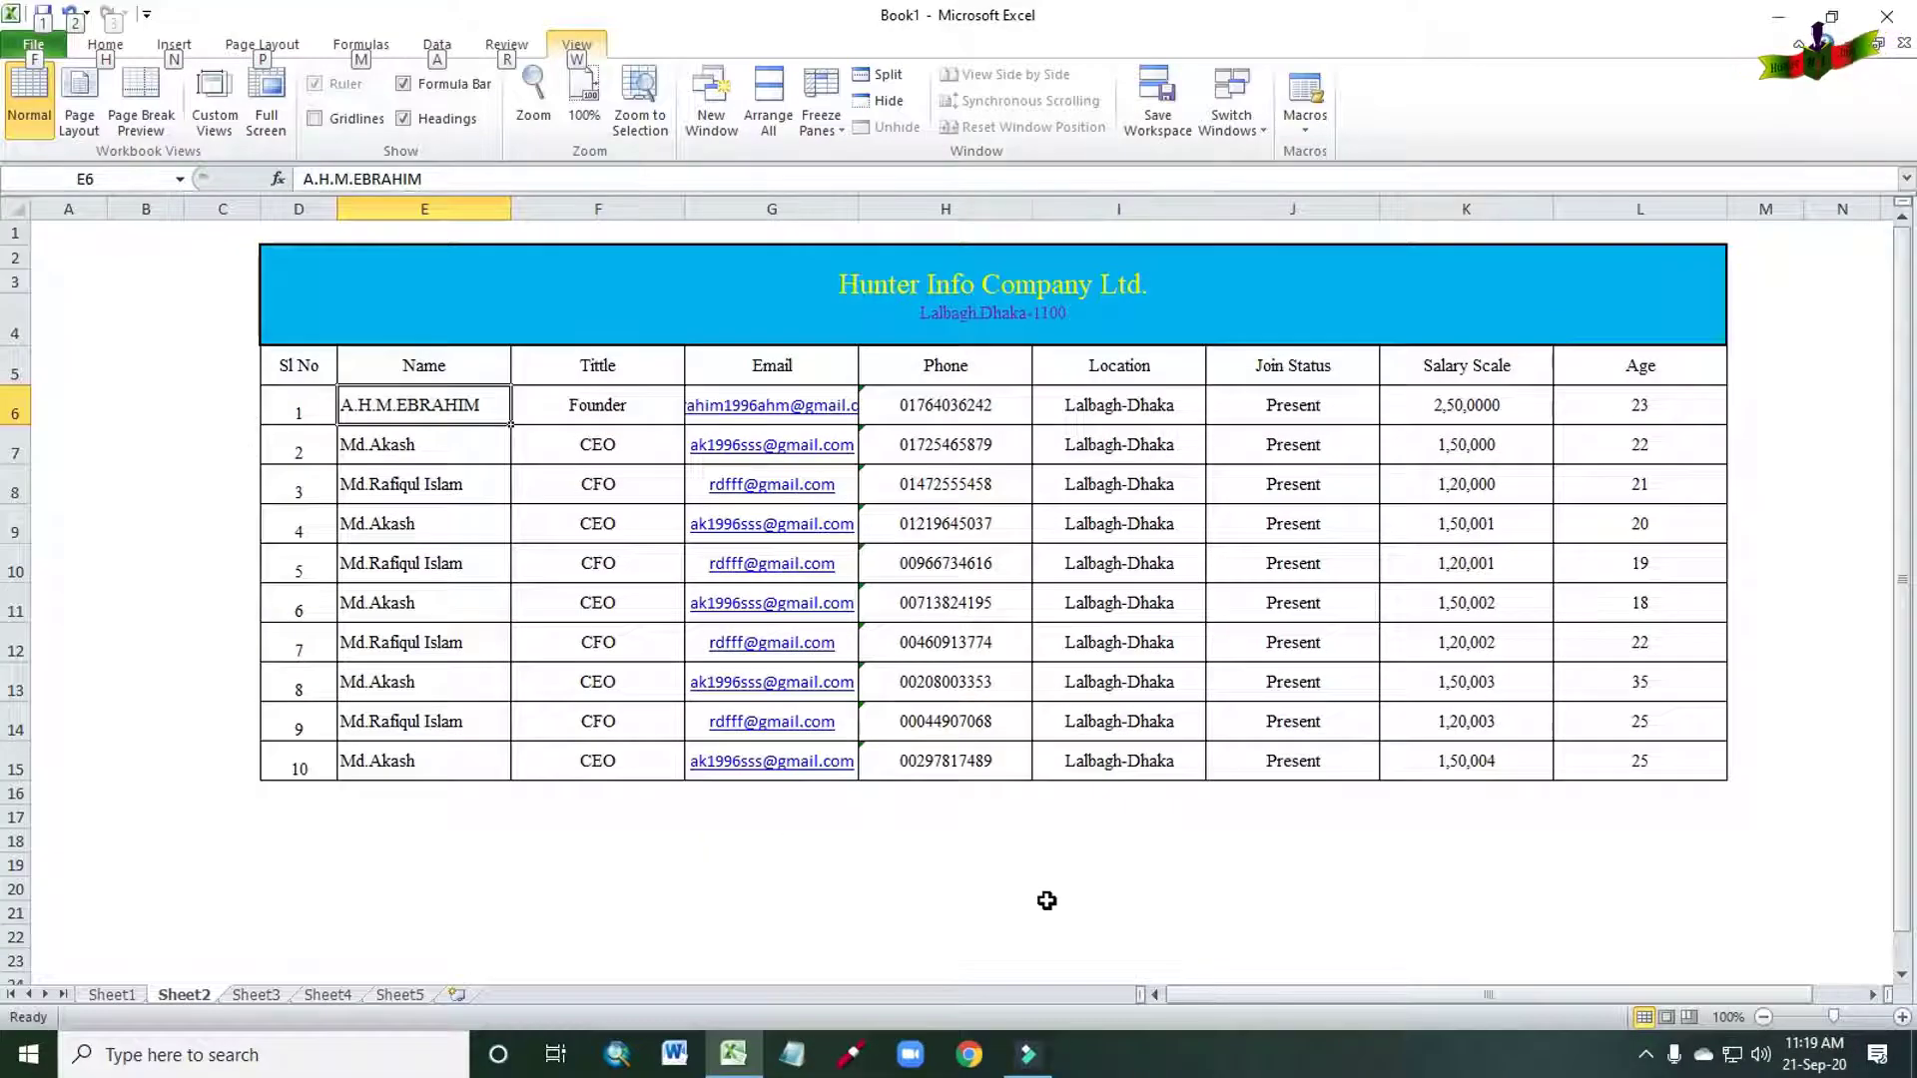
{"action": "left_click", "coordinate": [1043, 896]}
{"action": "left_click", "coordinate": [408, 416]}
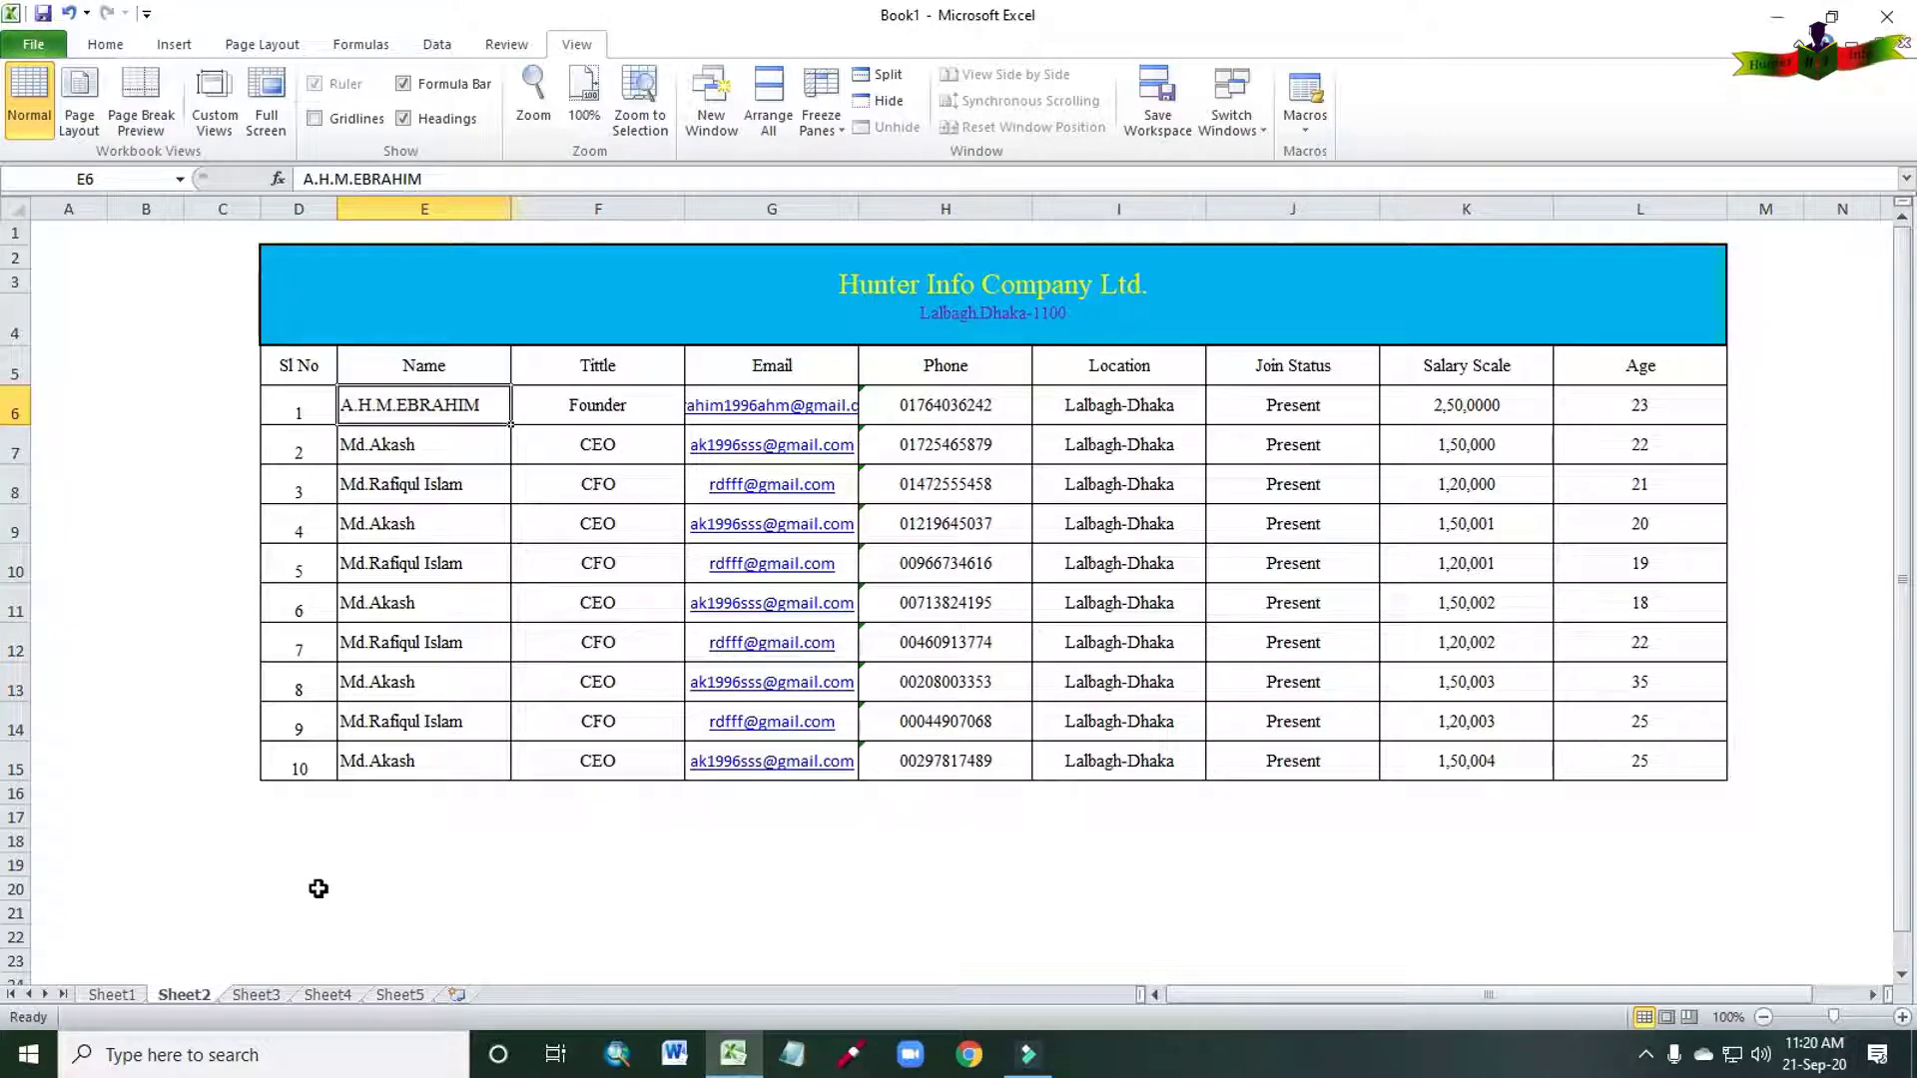
{"action": "left_click", "coordinate": [111, 995]}
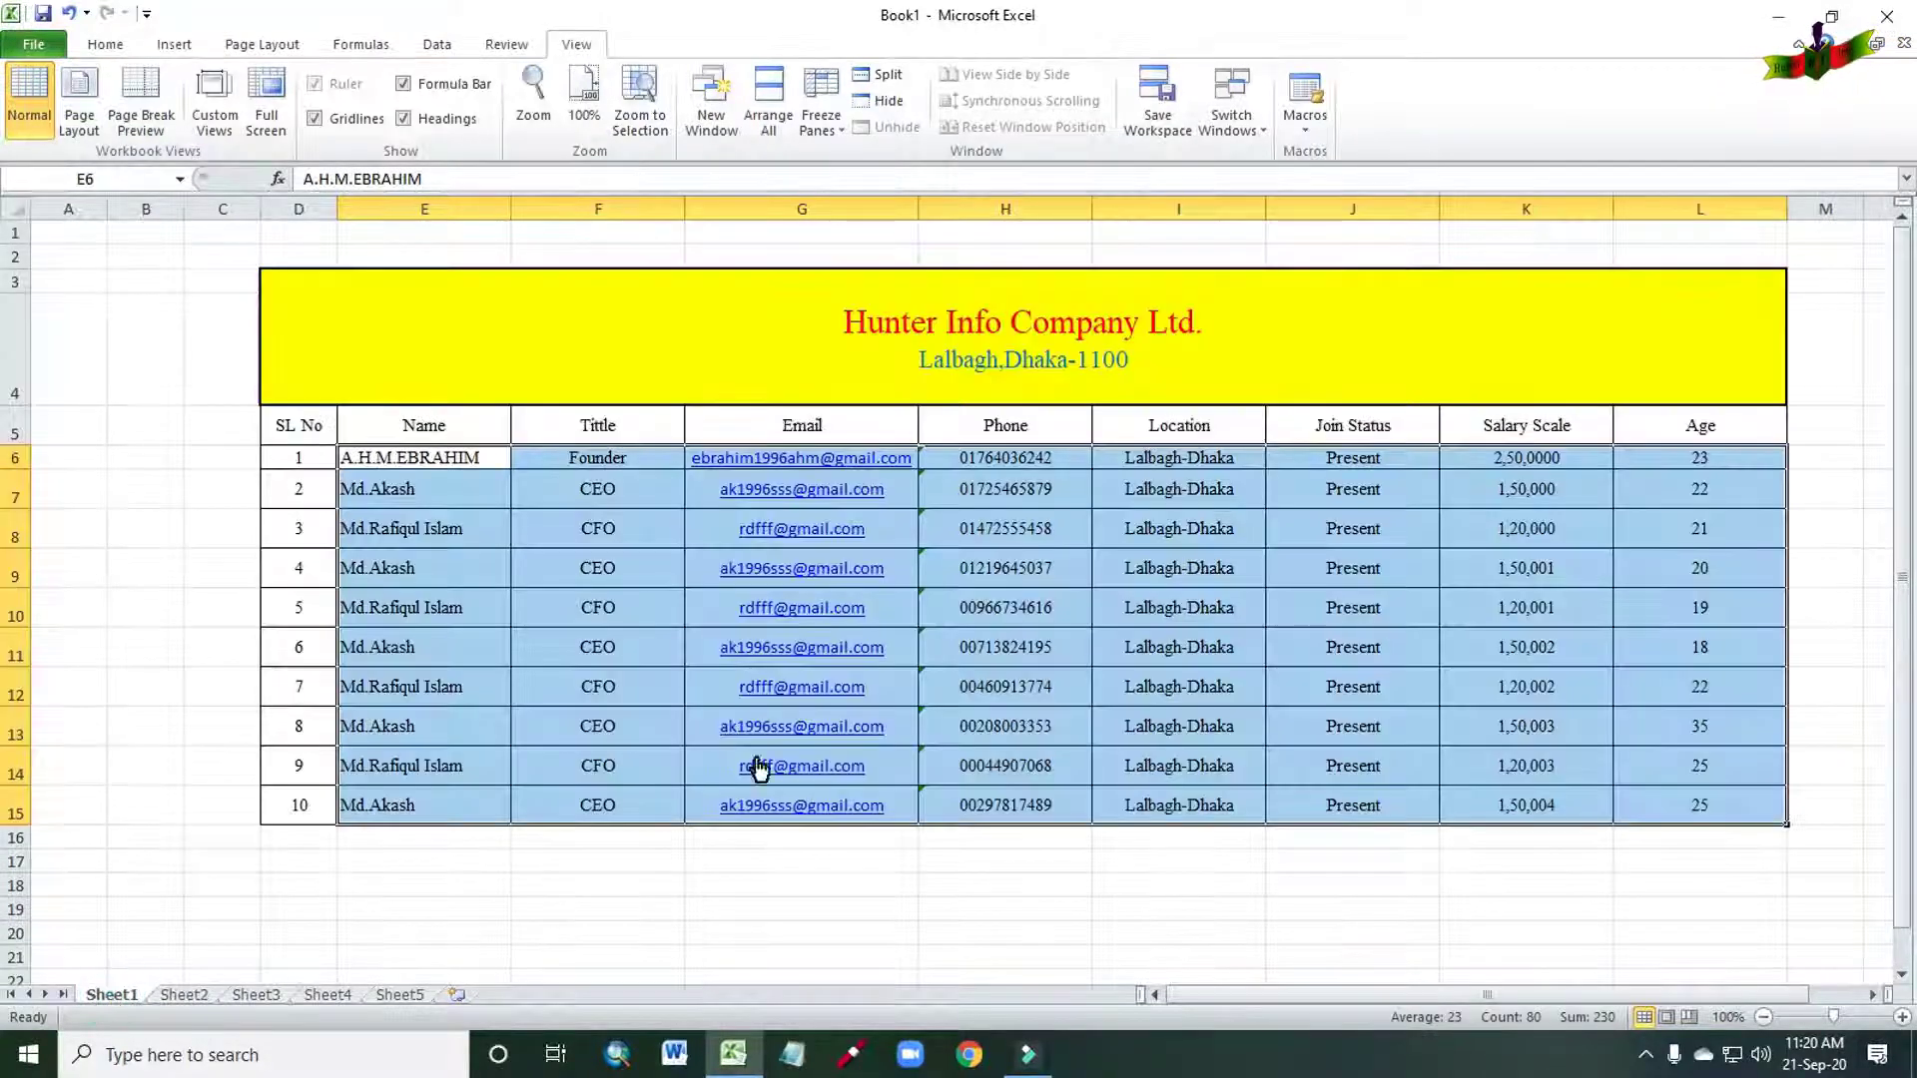
{"action": "left_click", "coordinate": [623, 931]}
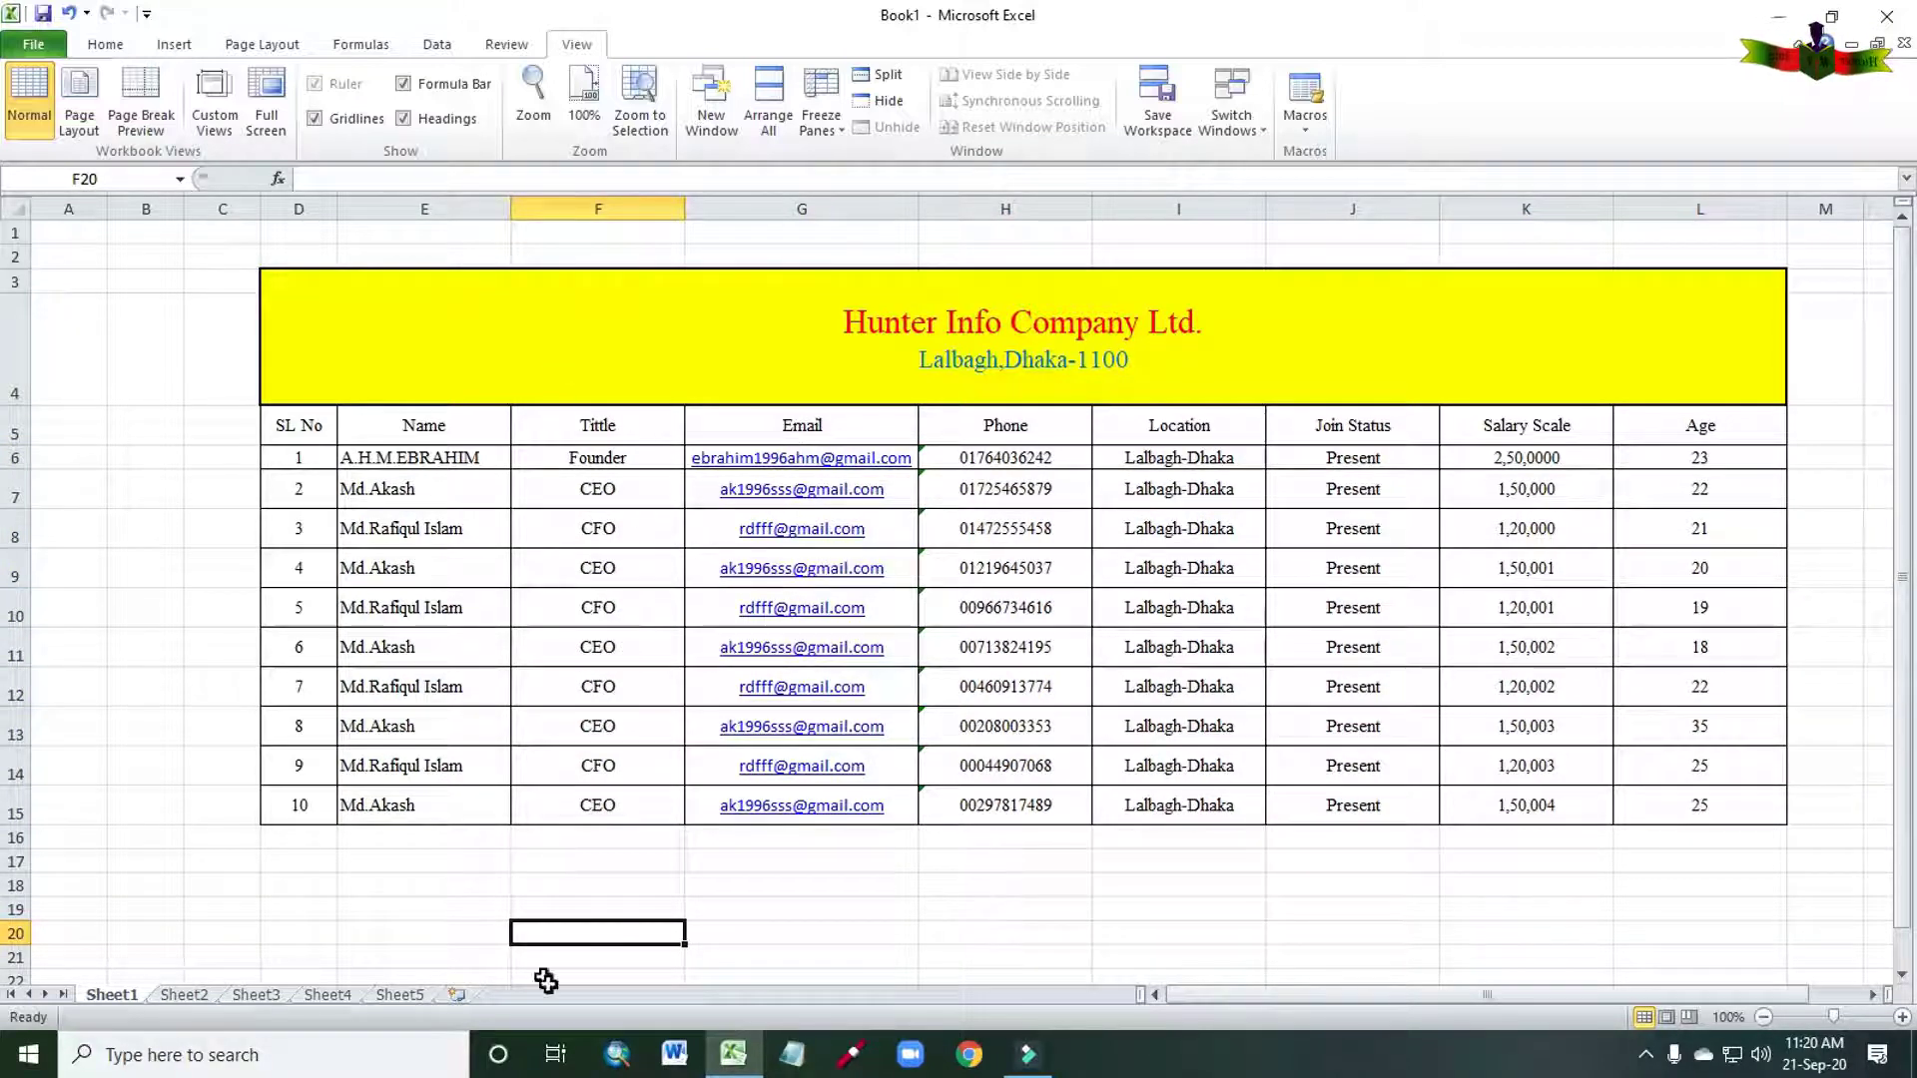
{"action": "left_click", "coordinate": [184, 995]}
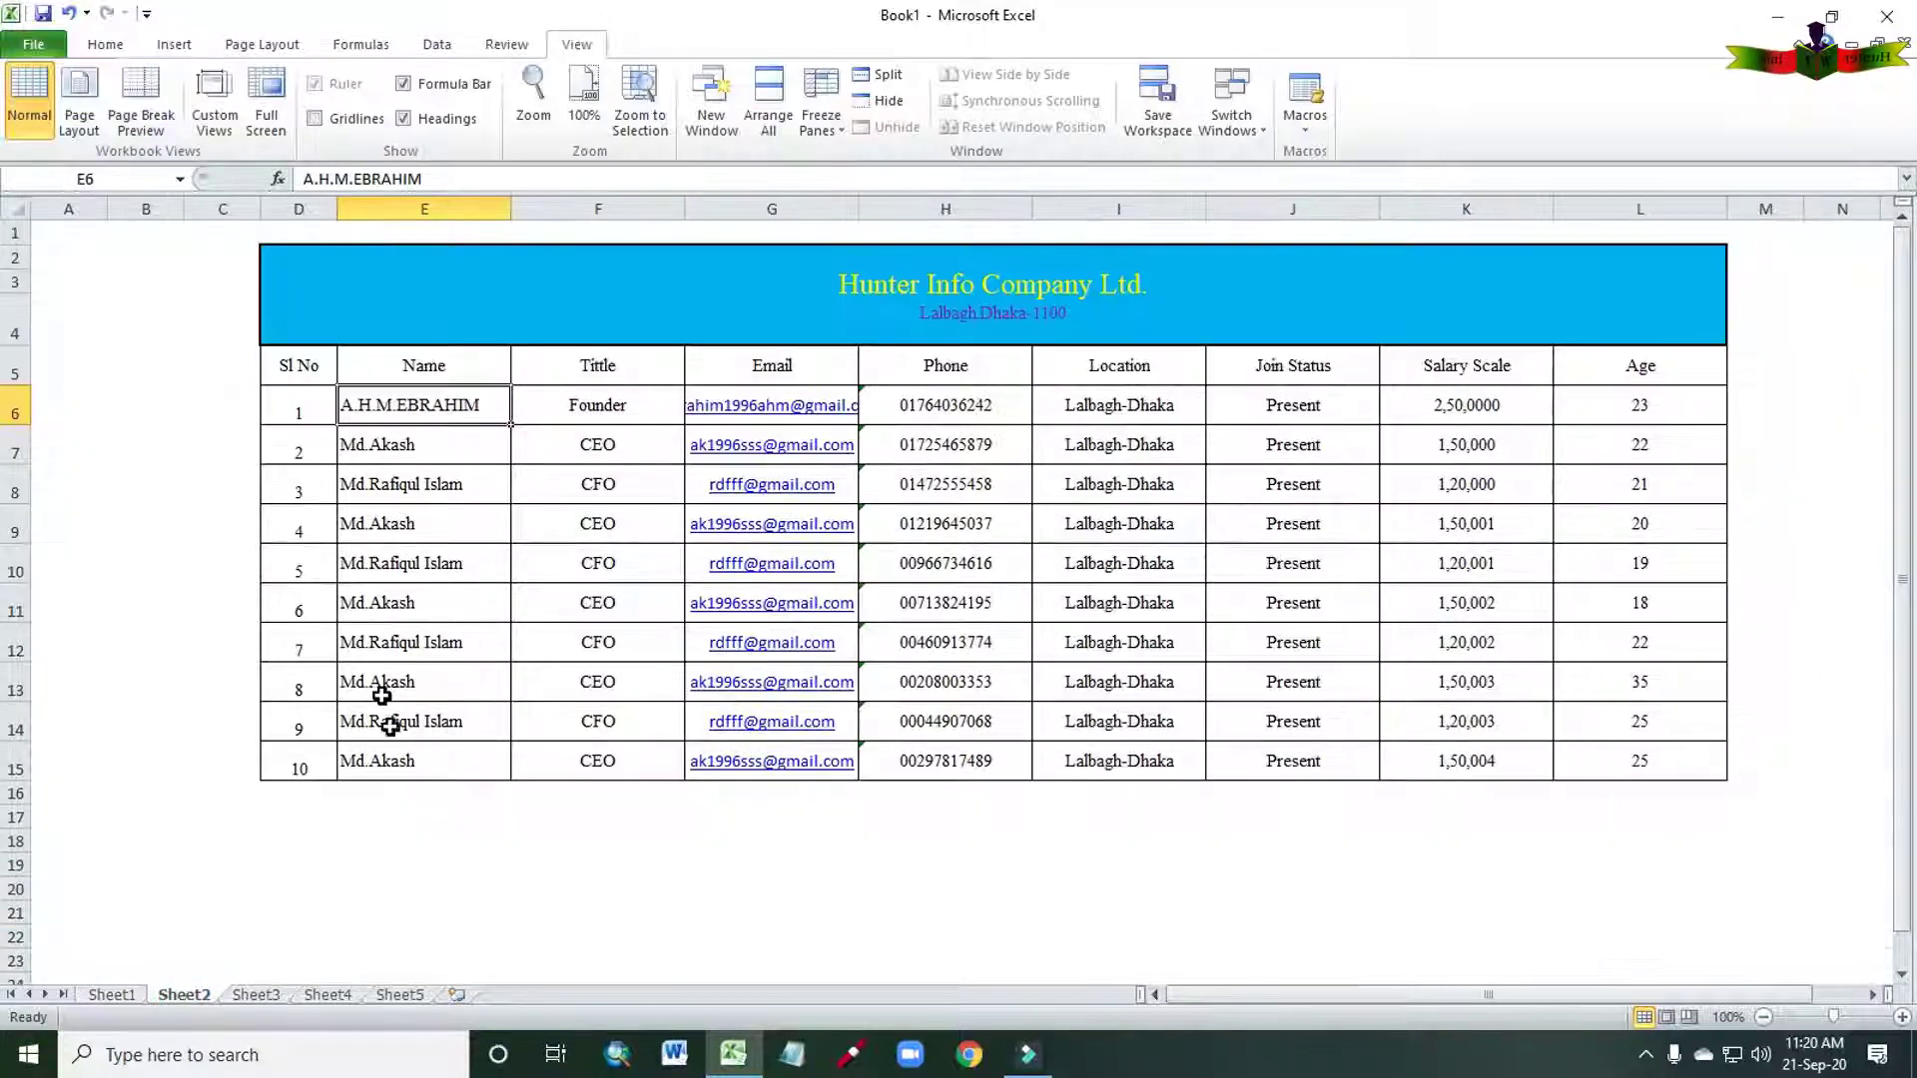